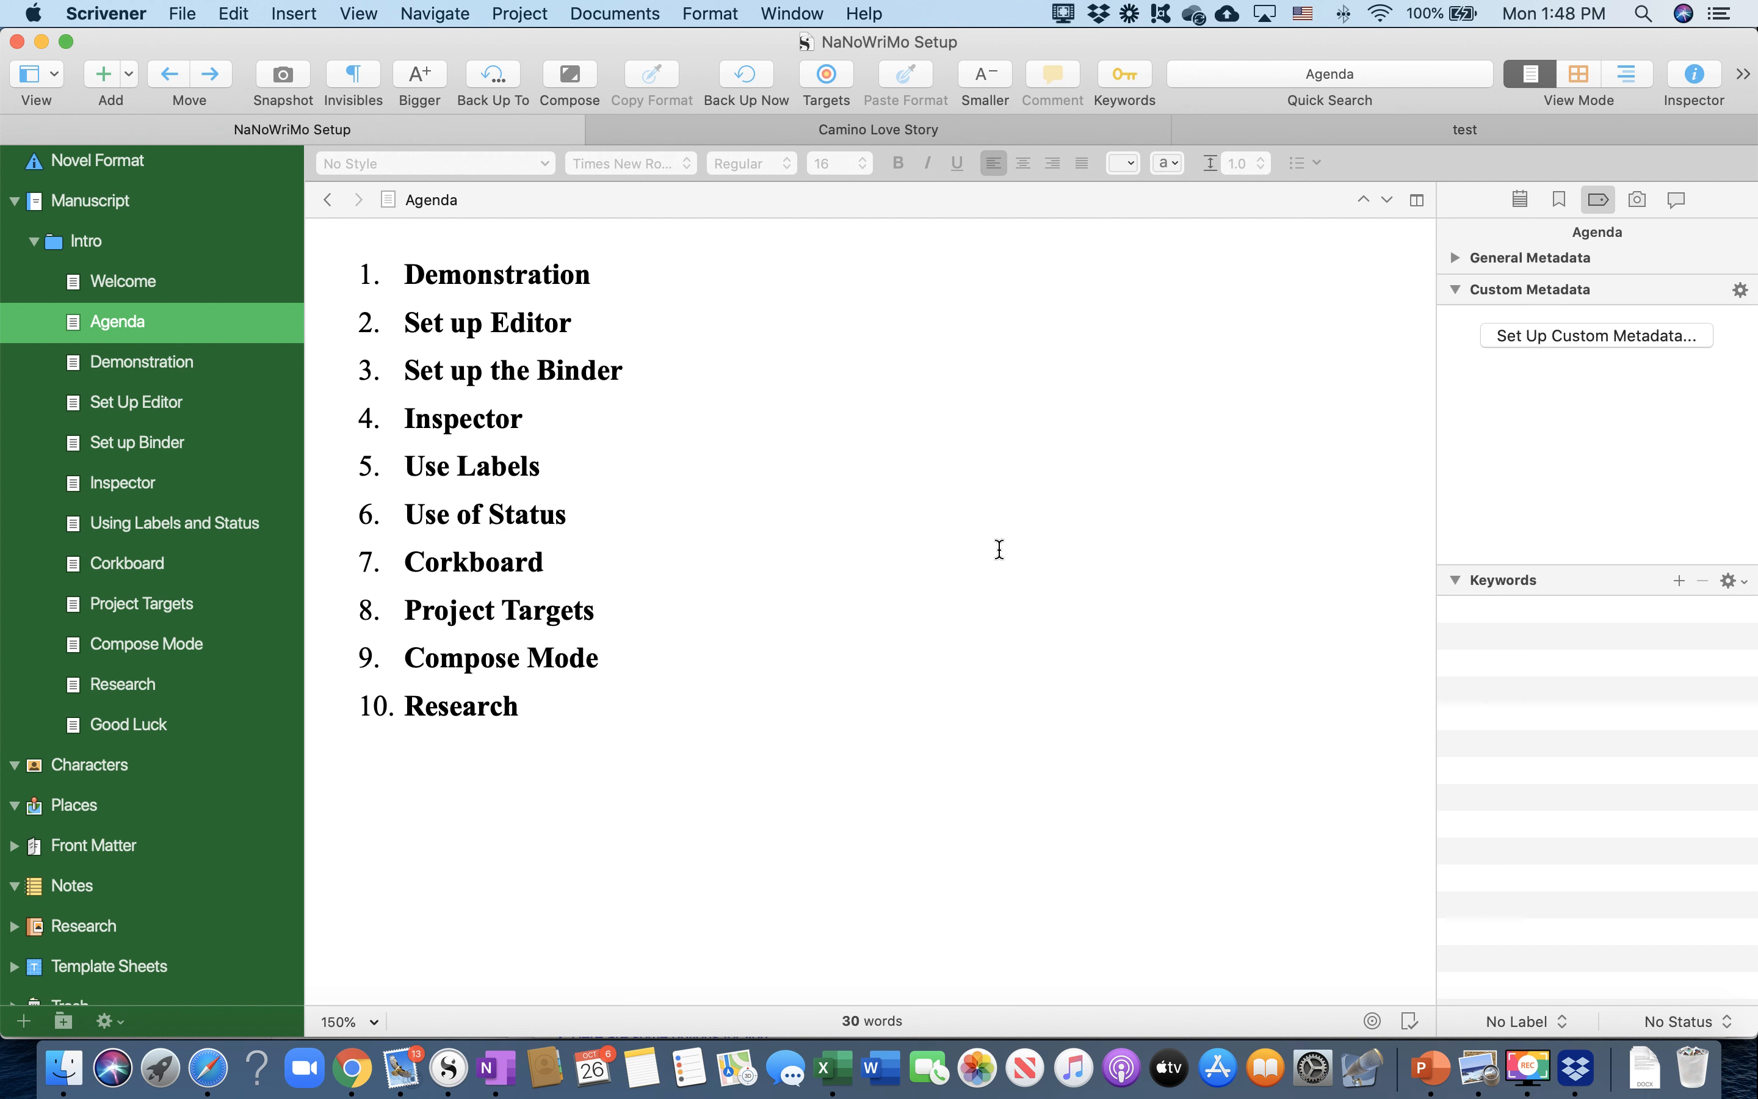
Open the Demonstration page in the Intro folder of the NaNoWriMo Setup project
click(175, 370)
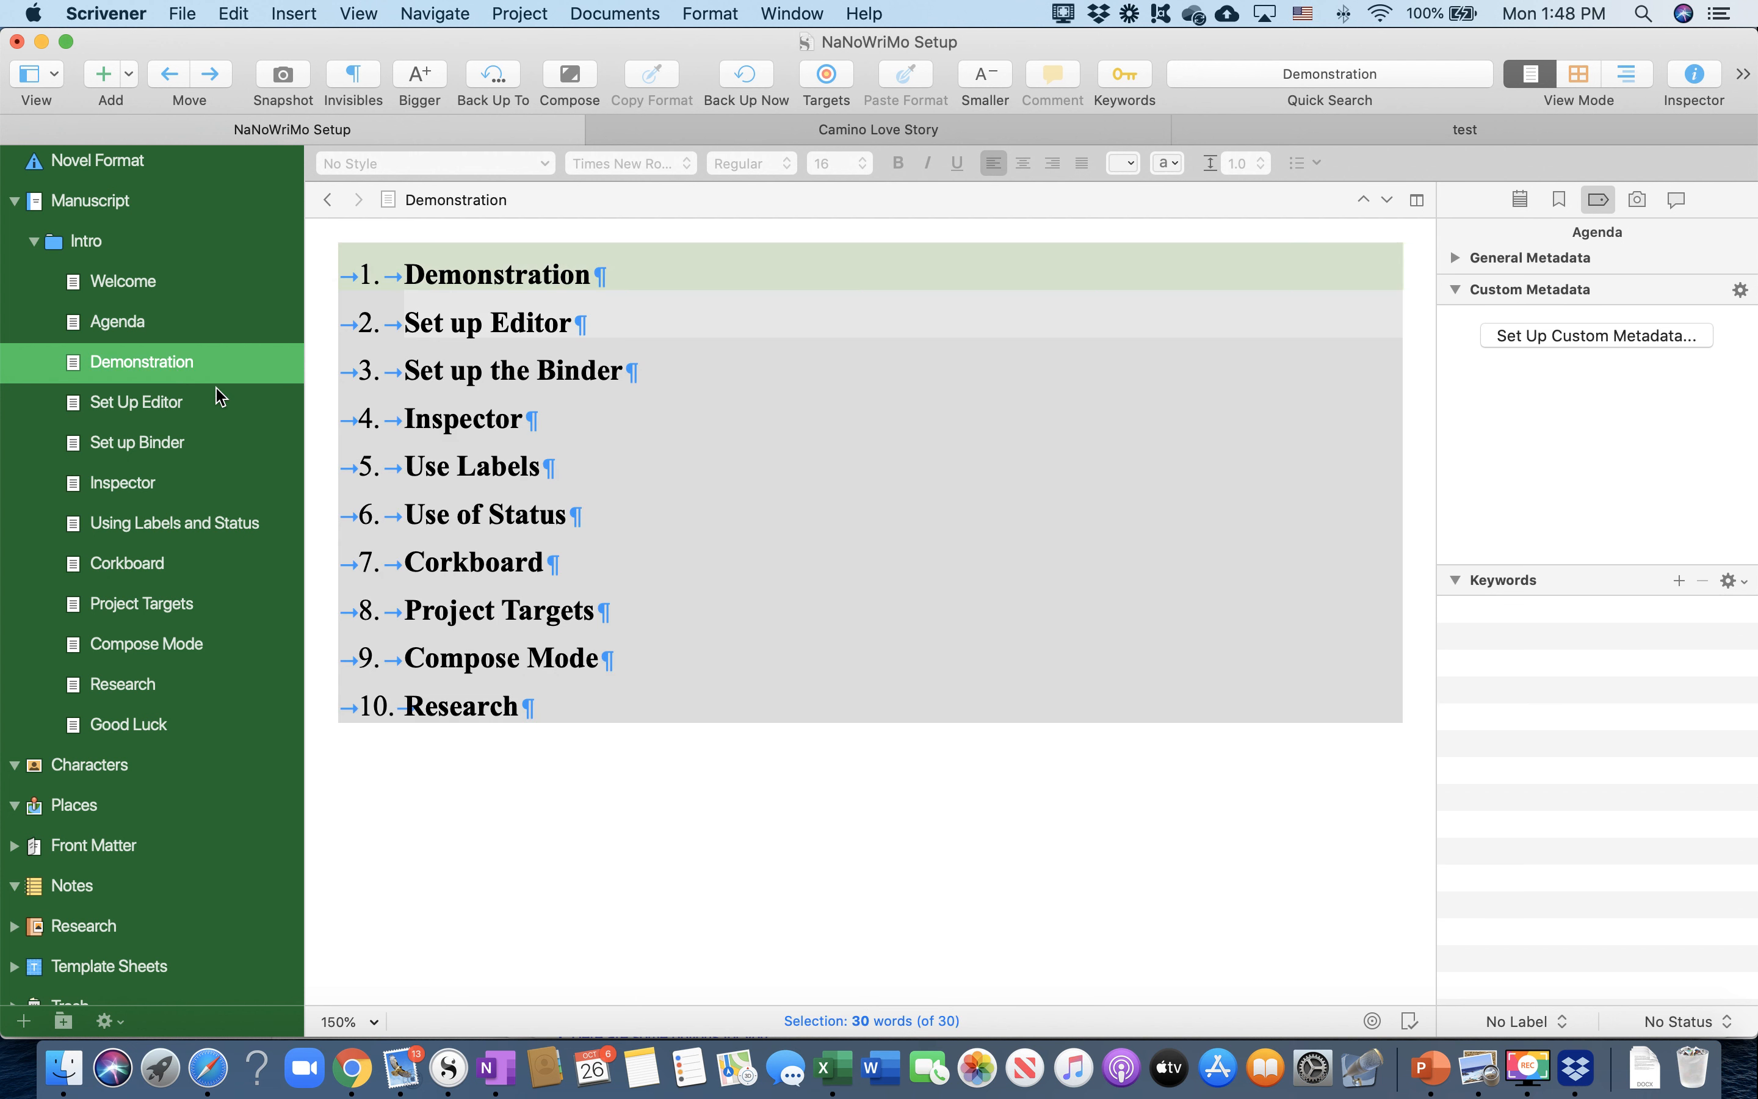
click(821, 945)
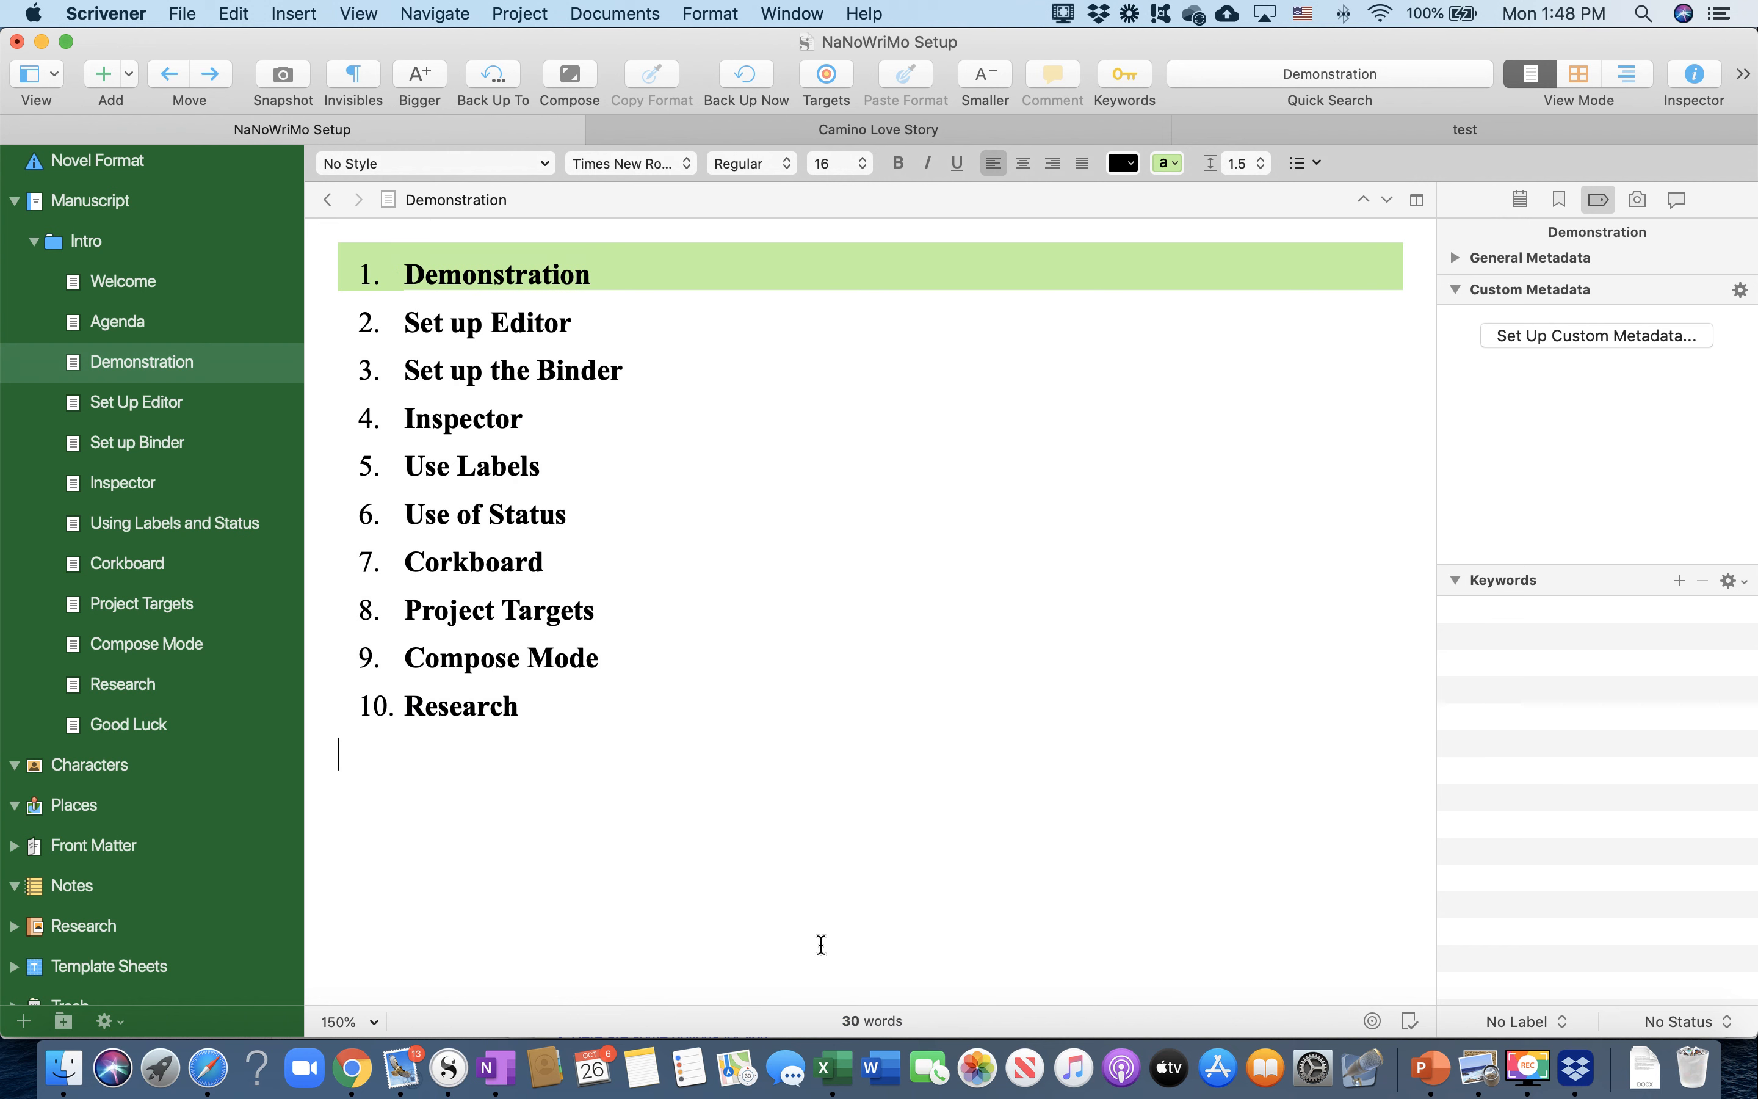
Switch to the Camino Love Story project, hide the Inspector and show it again
click(877, 130)
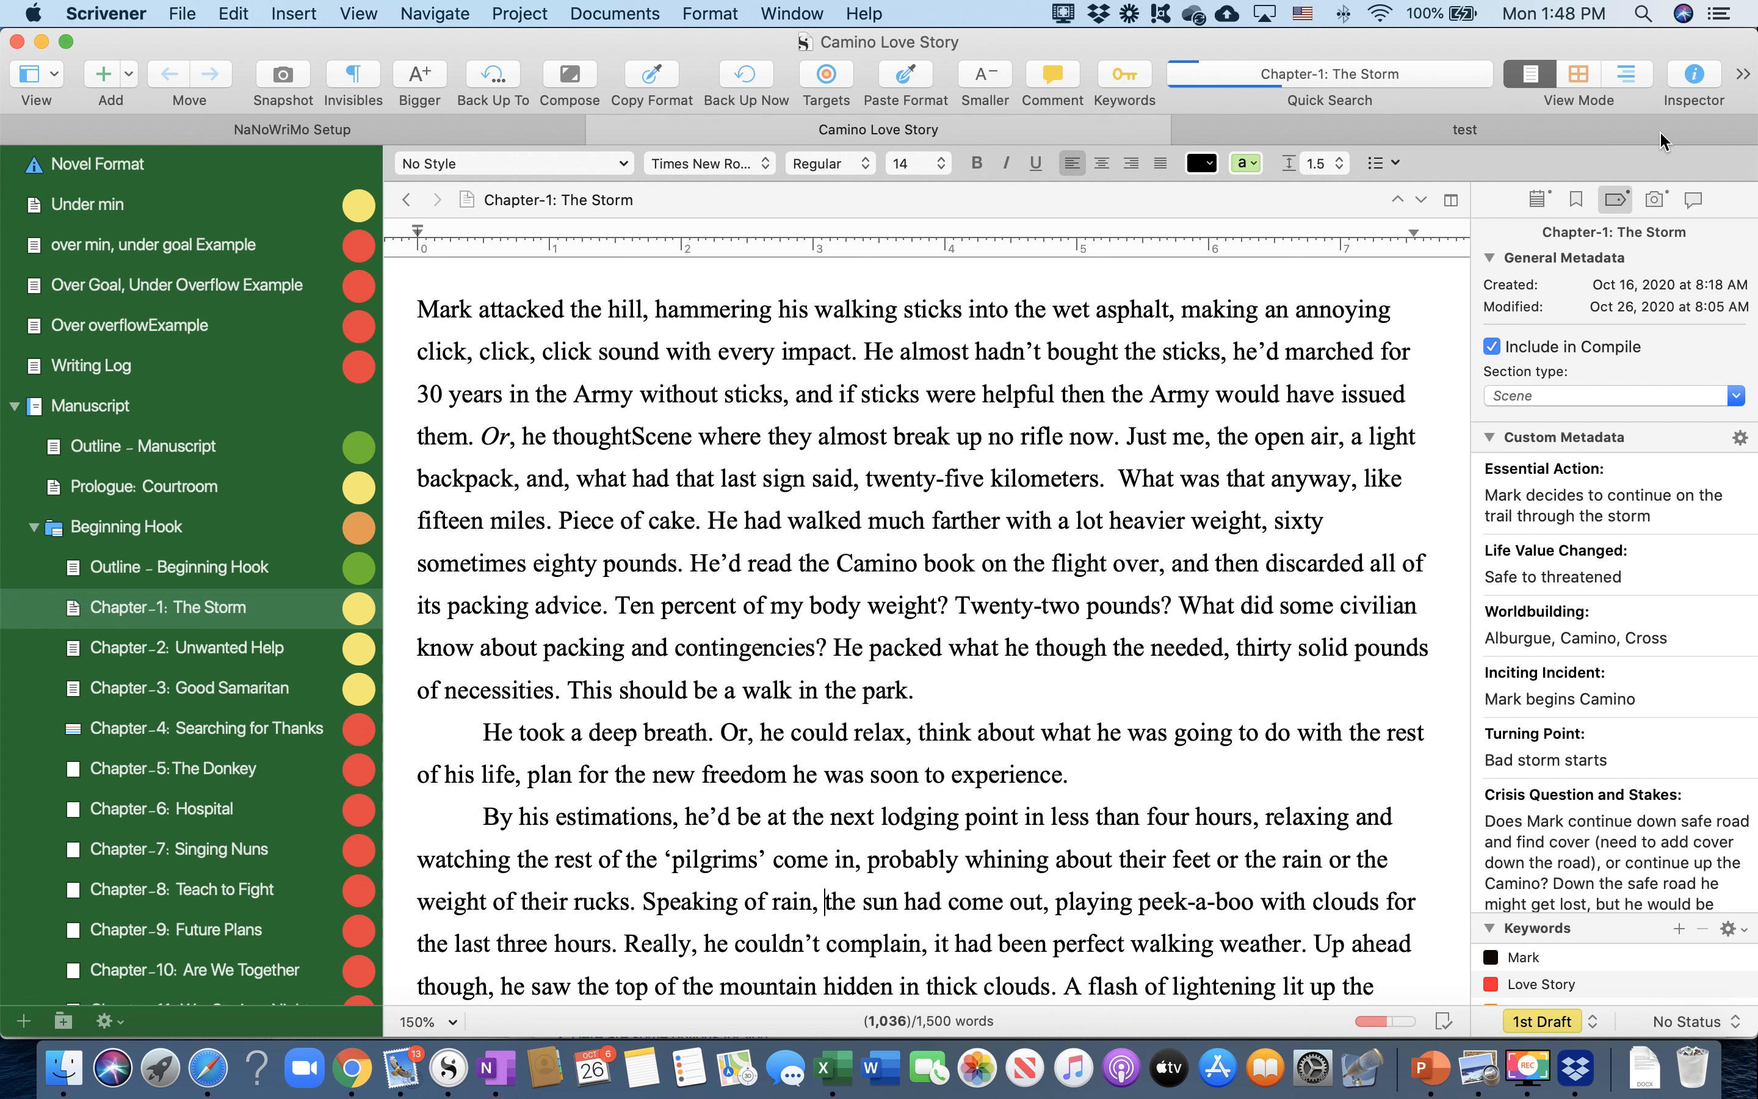
click(1694, 77)
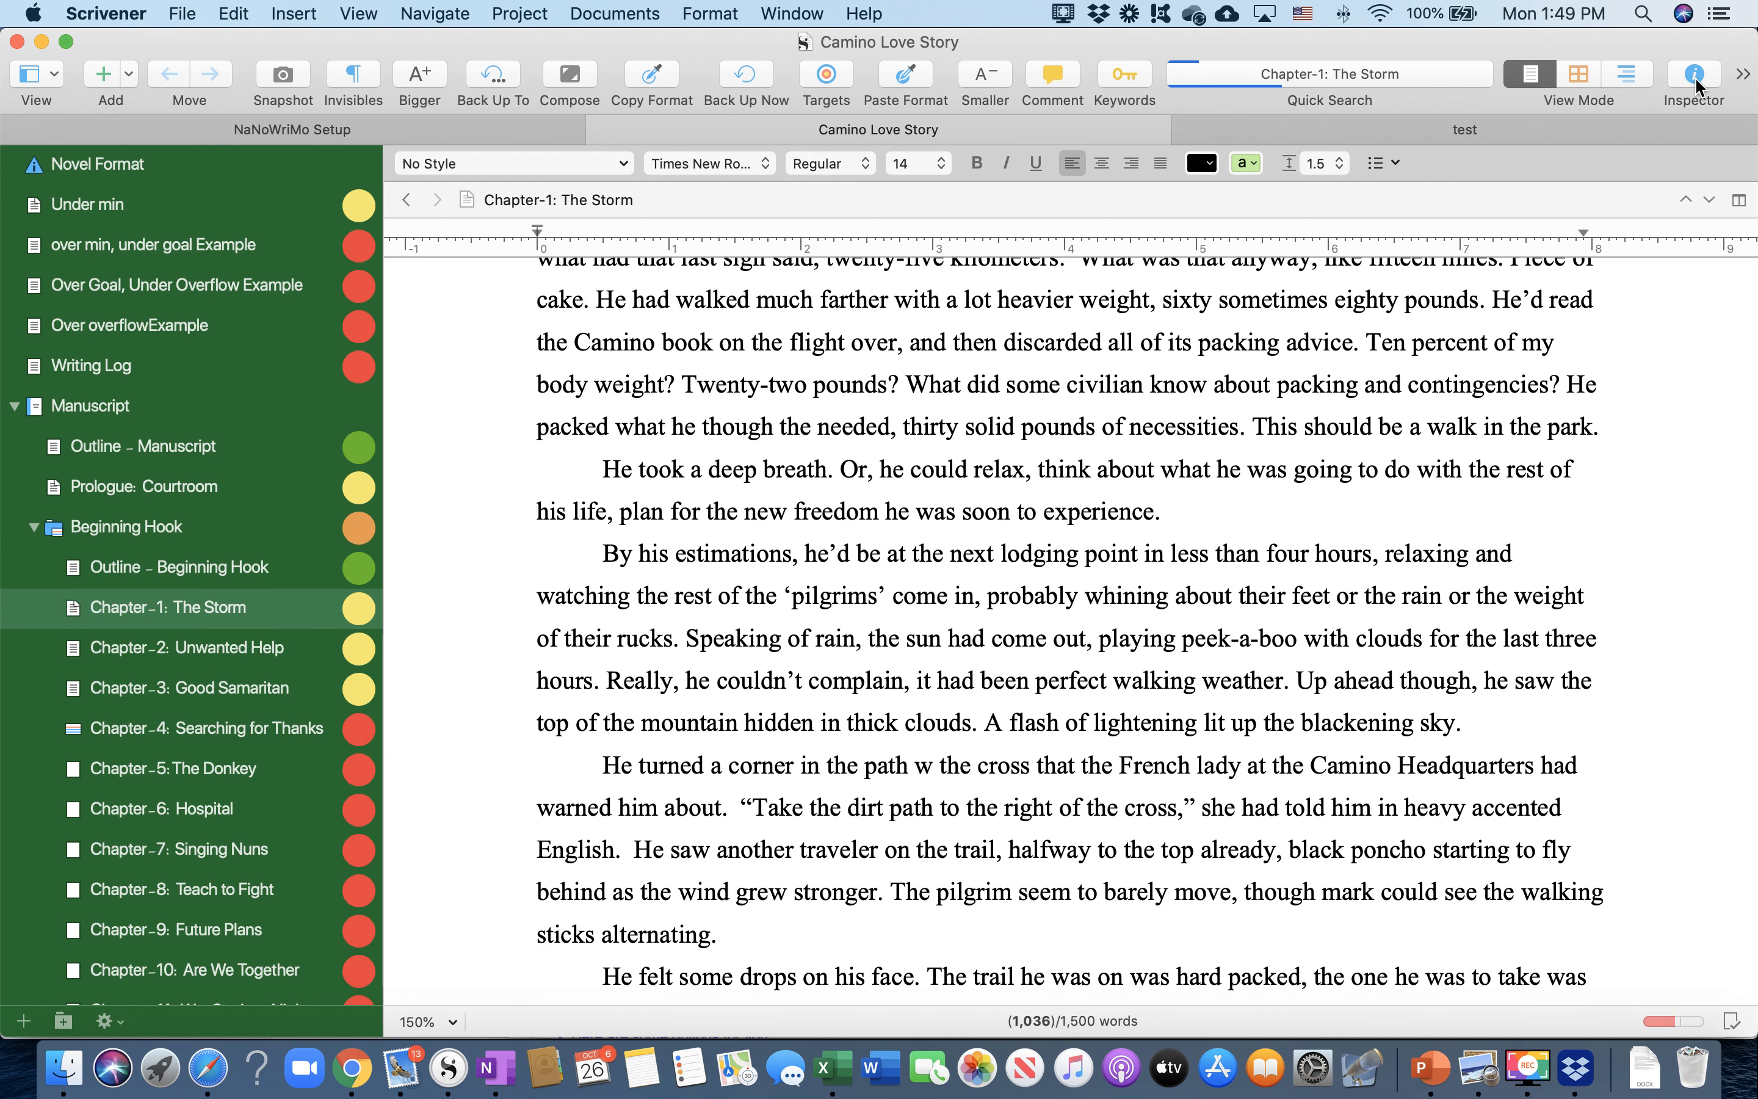
click(1694, 77)
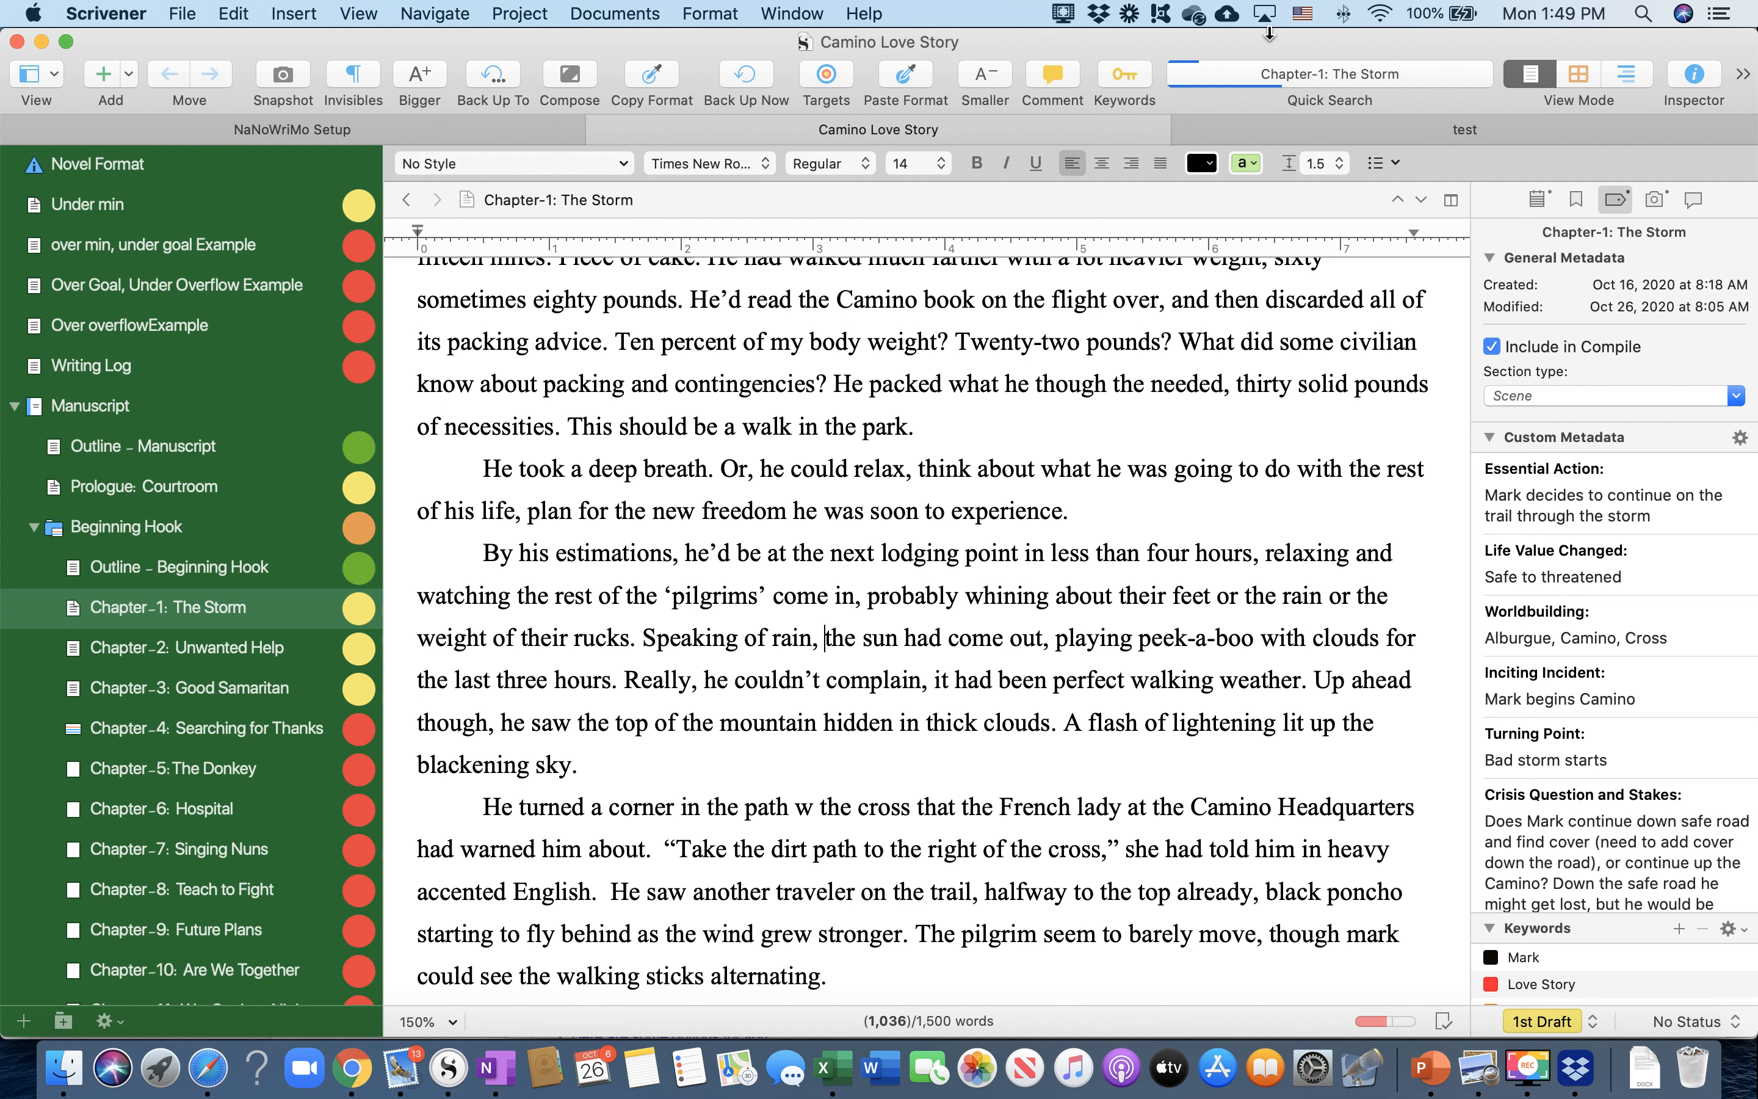
Review the items available for customizing the toolbar and close the customization sheet without changing anything
right_click(569, 44)
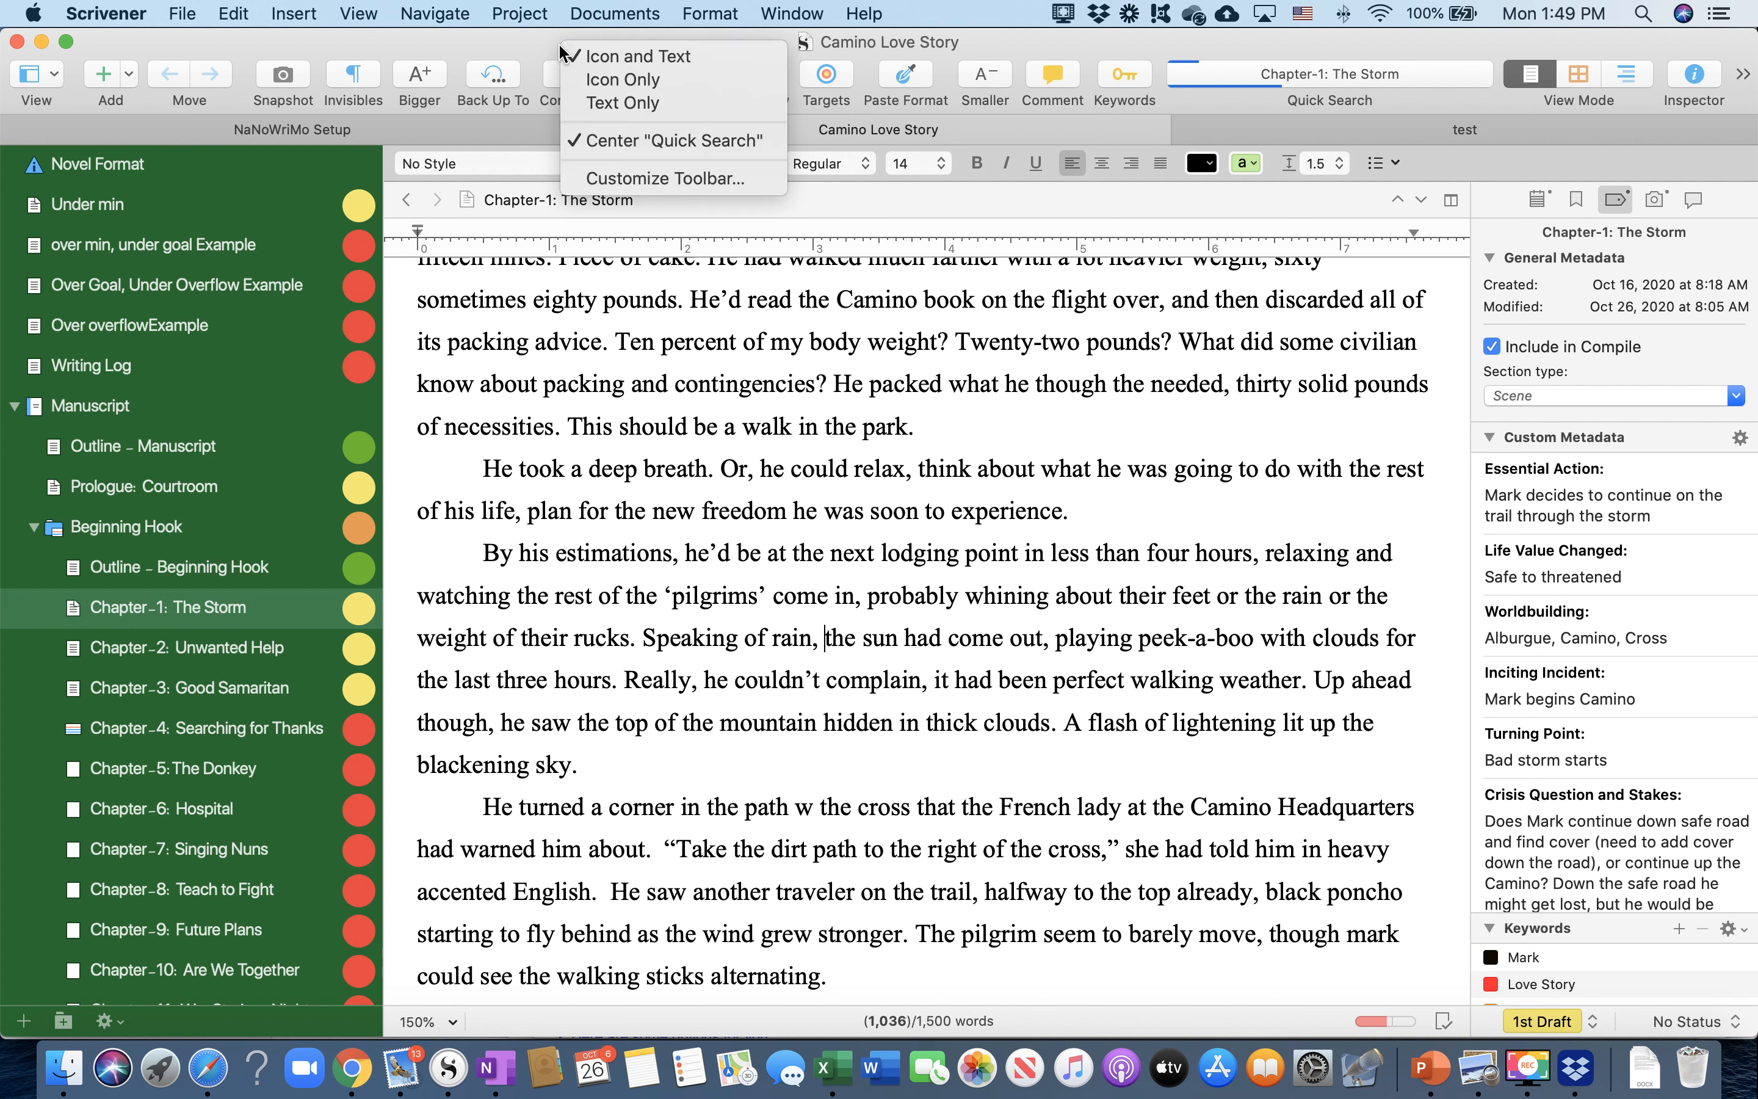
click(622, 176)
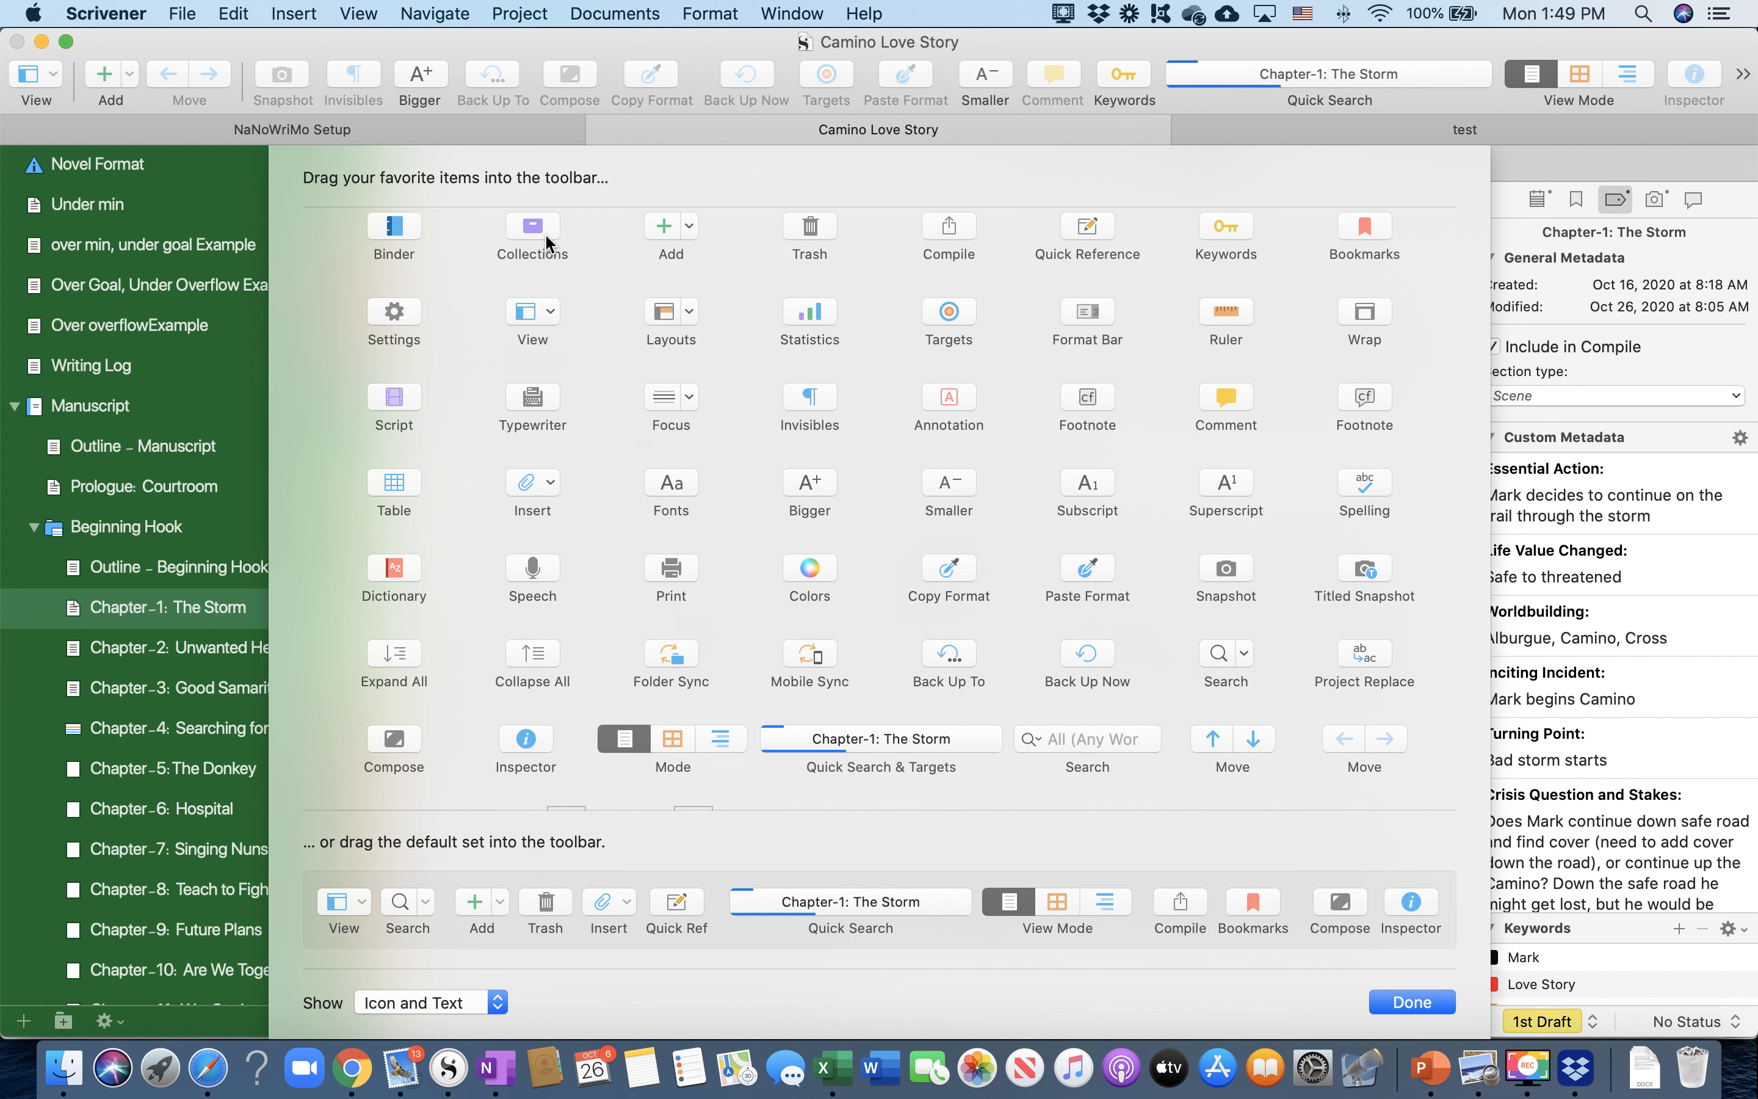
mouse_move(546, 234)
mouse_down()
mouse_move(542, 77)
mouse_move(541, 232)
mouse_up()
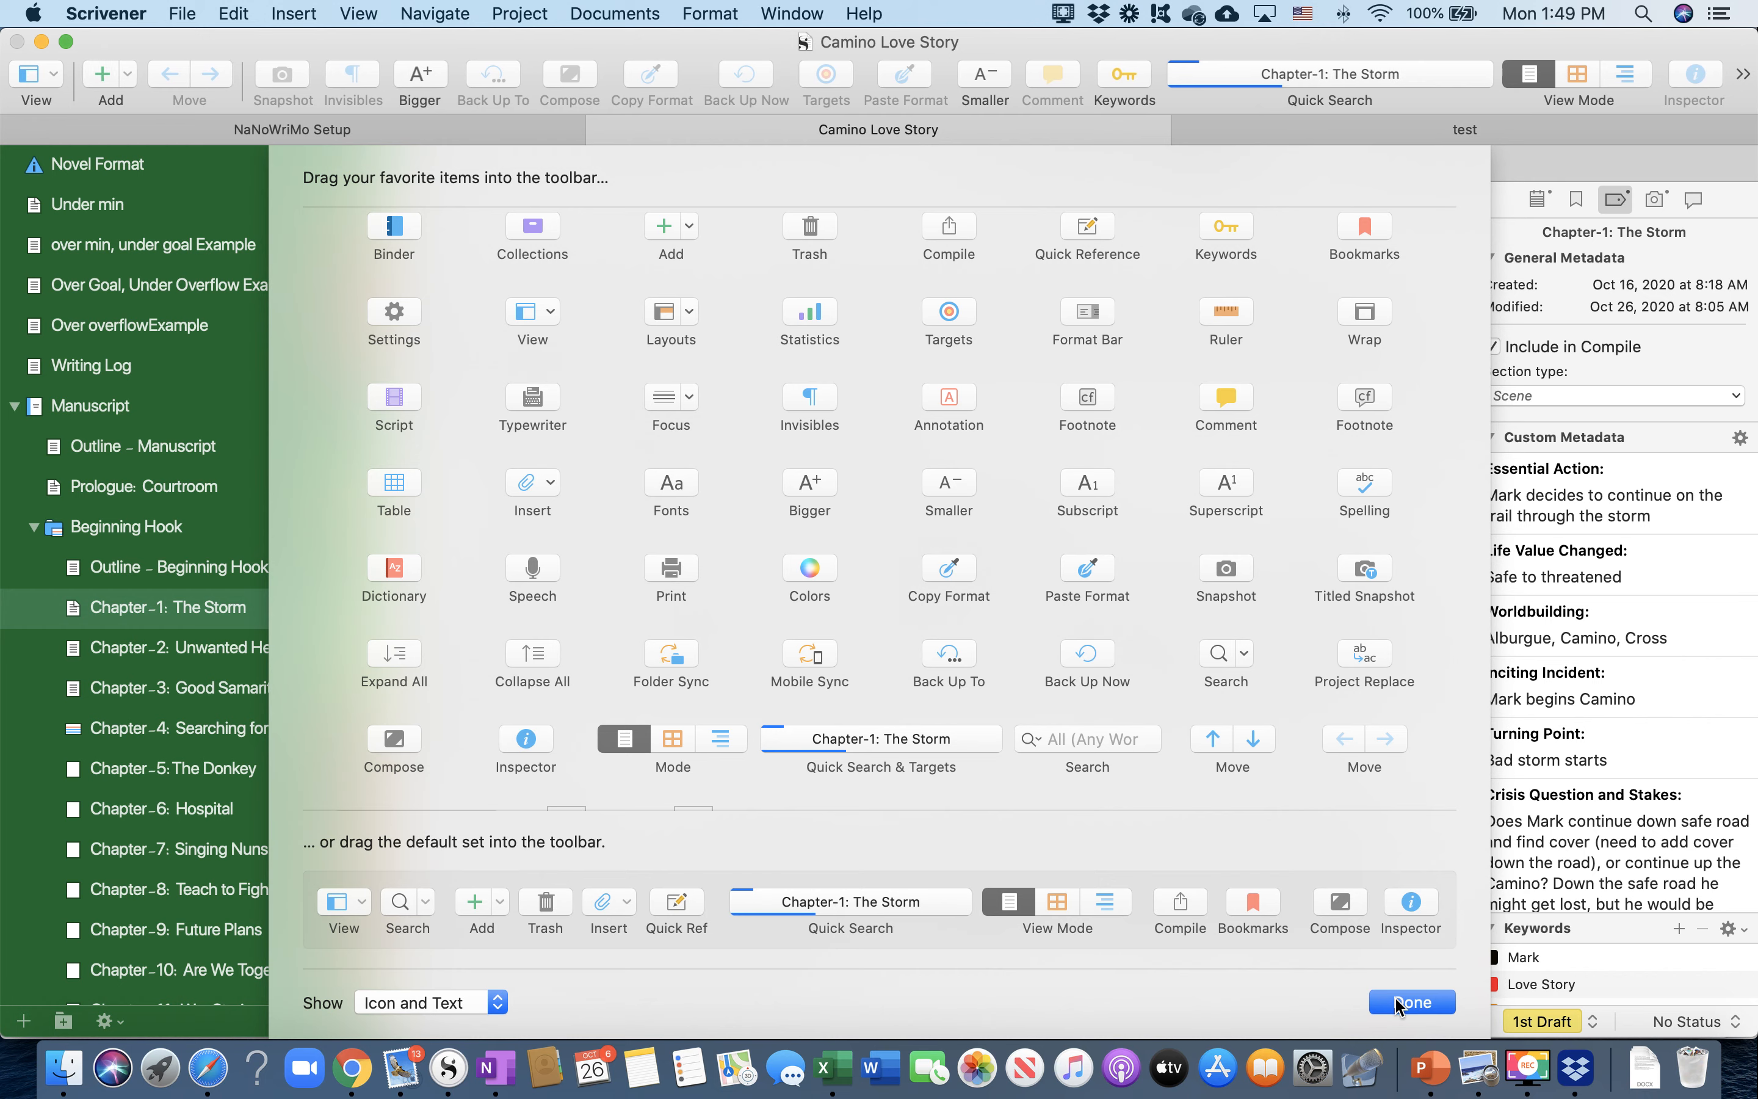
click(1402, 1003)
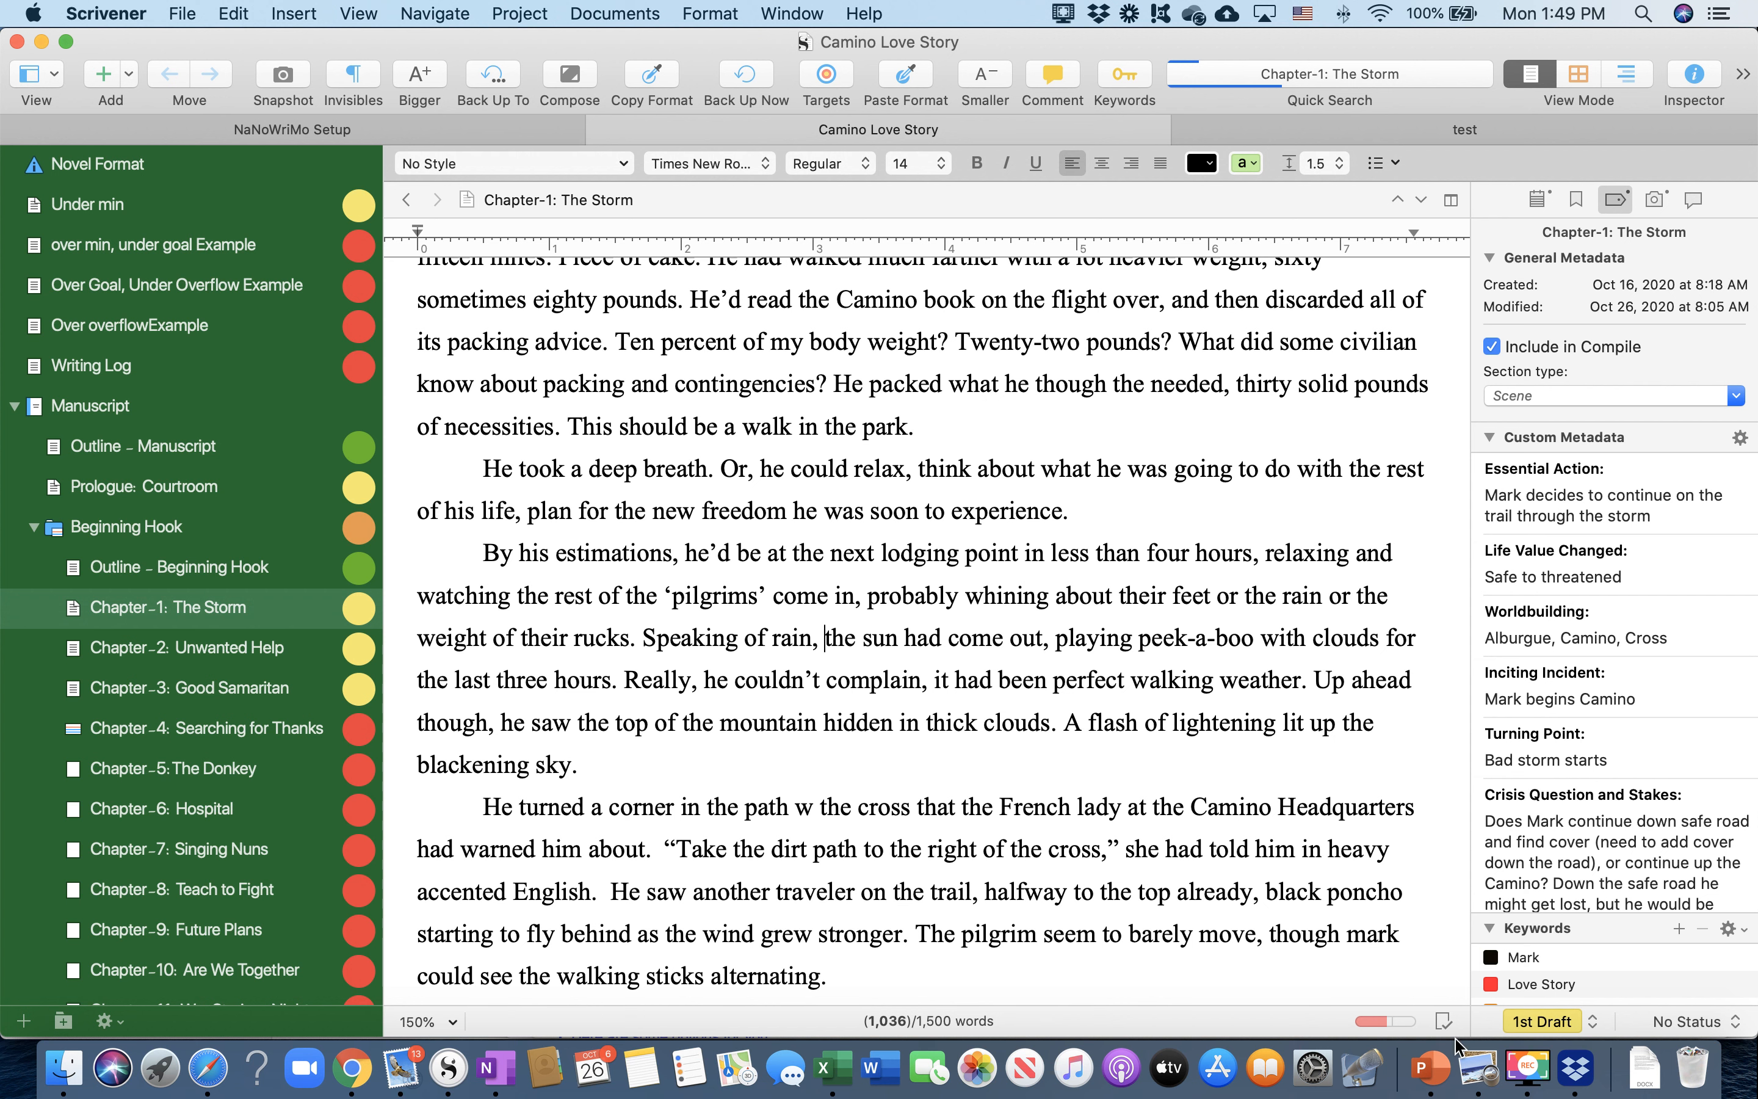
click(1532, 996)
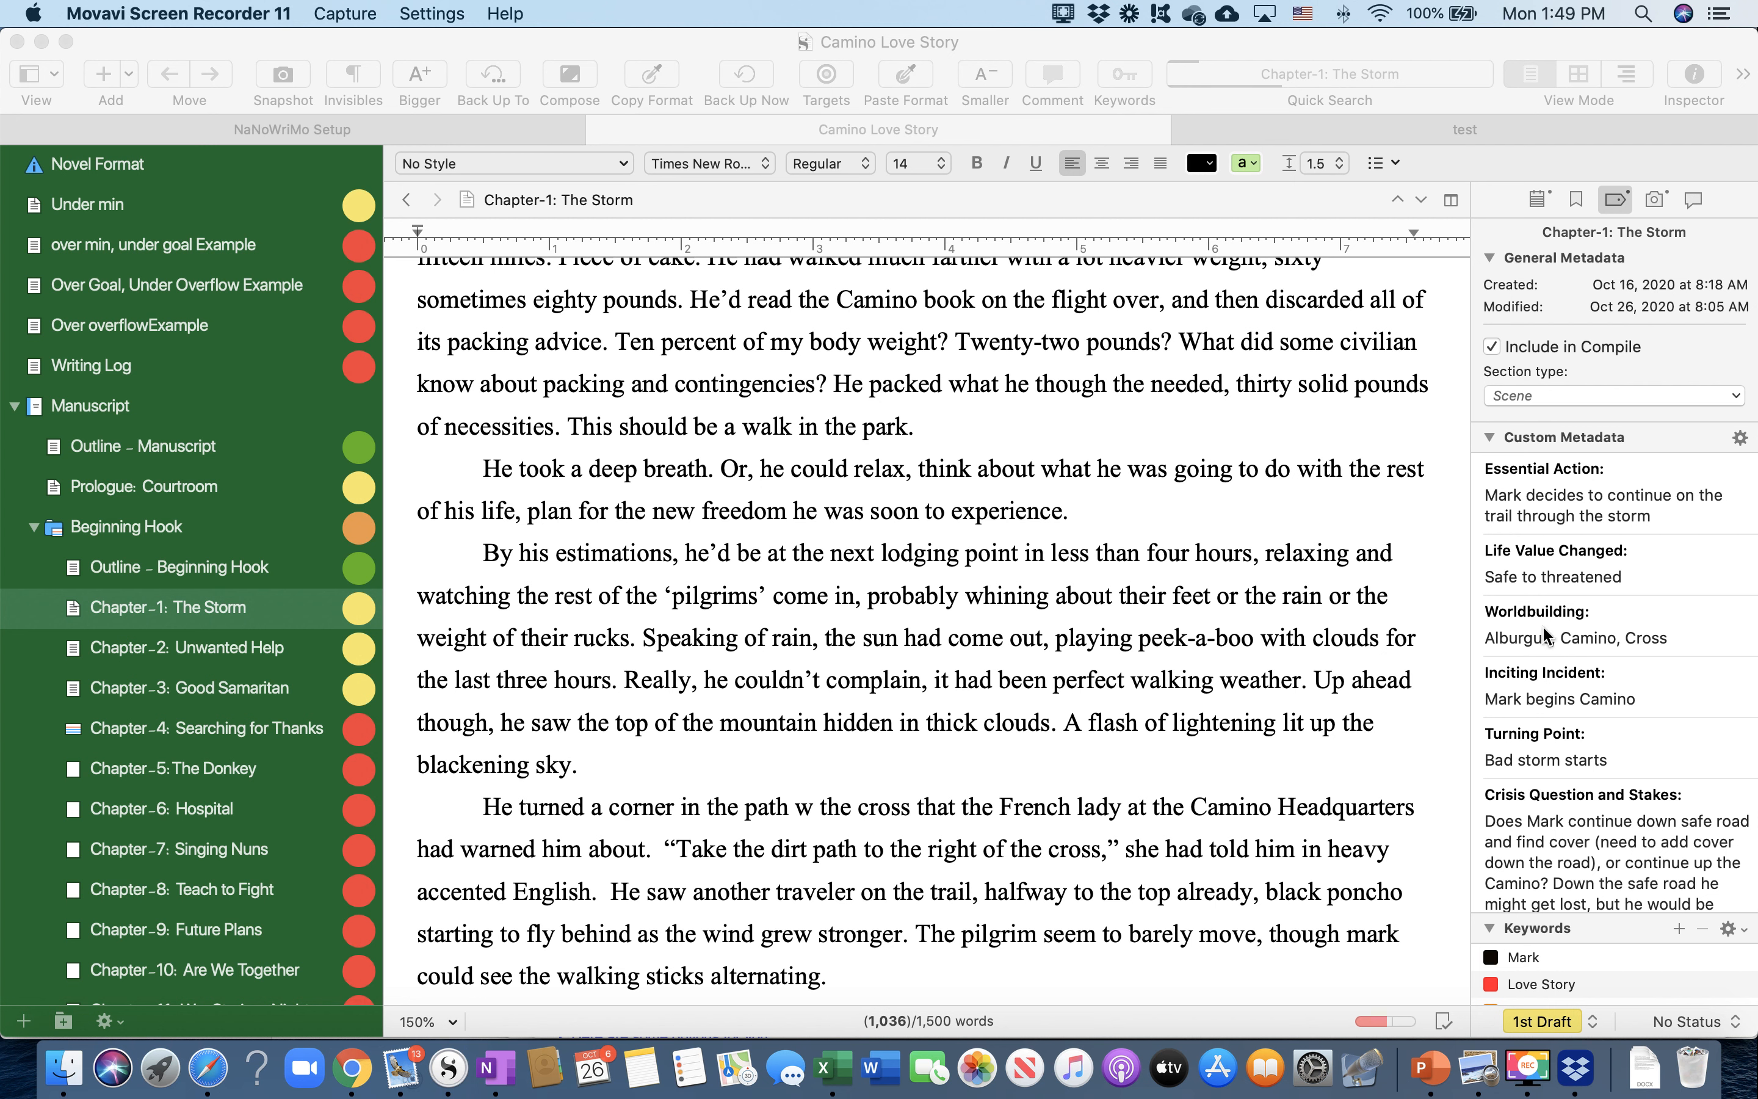
click(1326, 294)
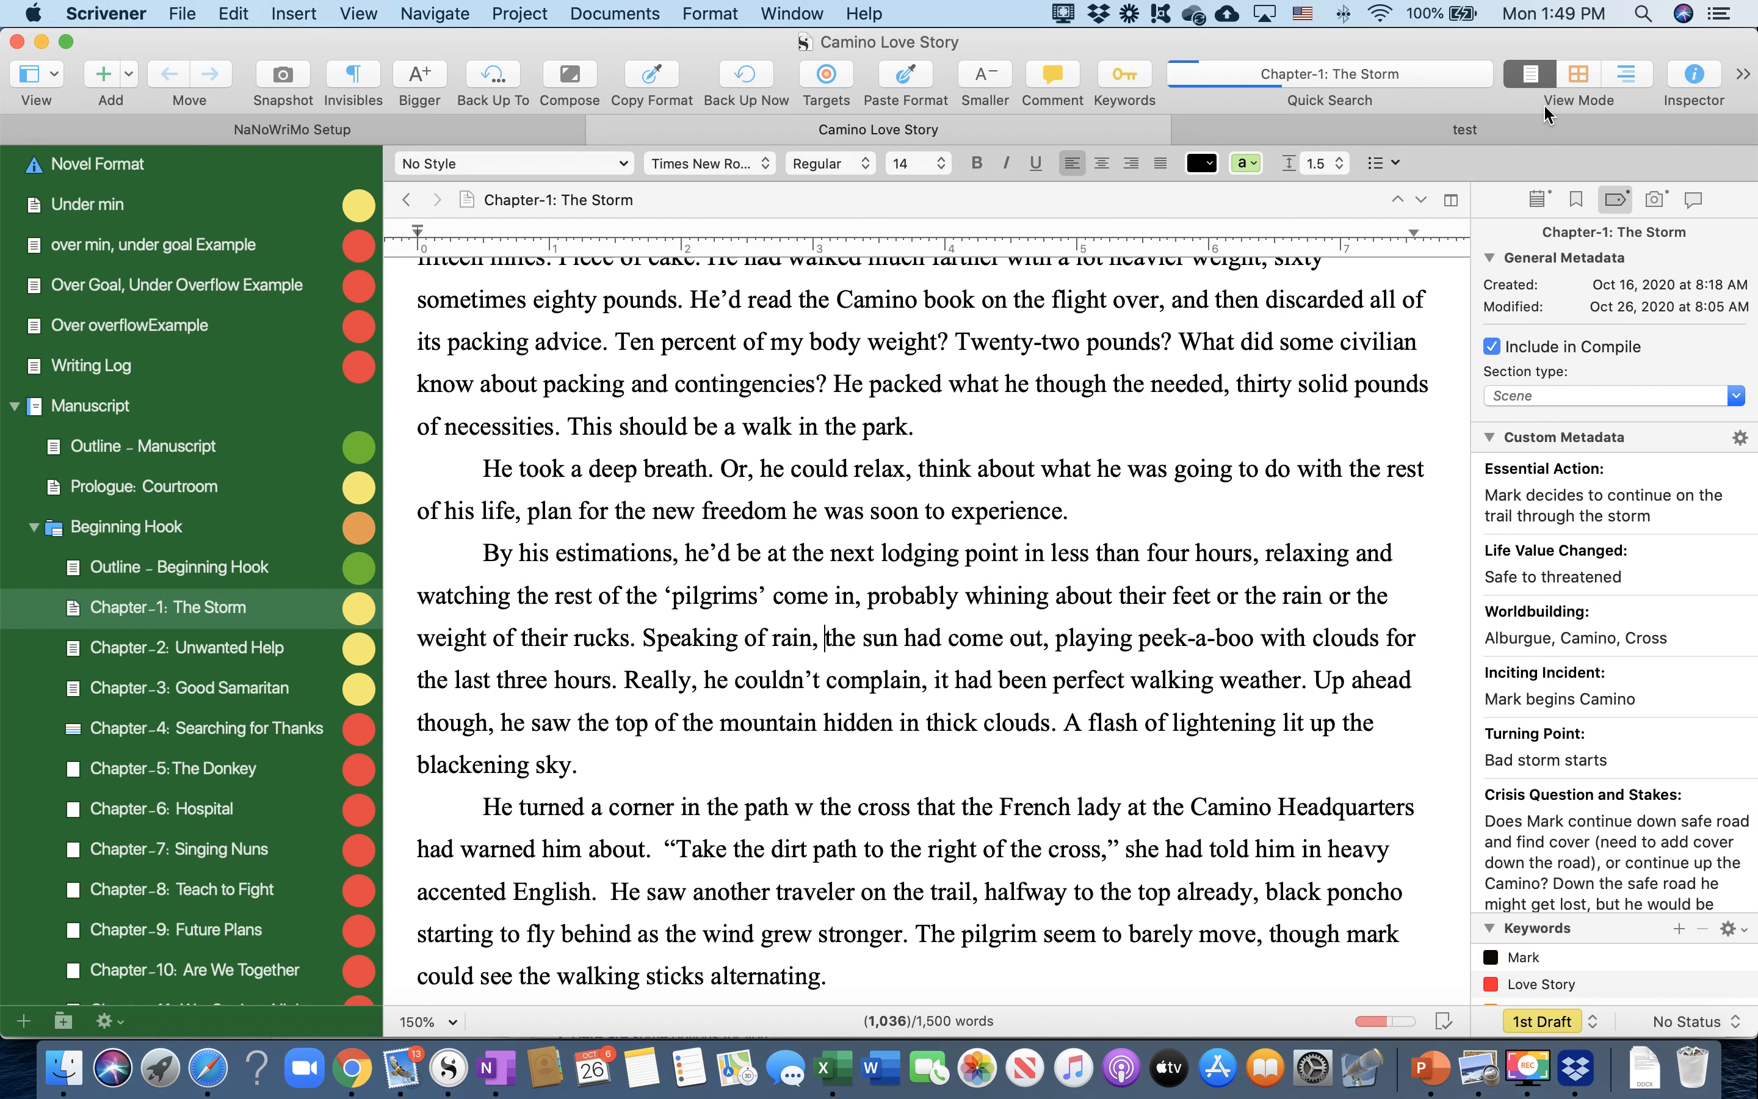
Show the Beginning Hook folder as a corkboard and widen the editor to fit three index cards per row
click(1579, 73)
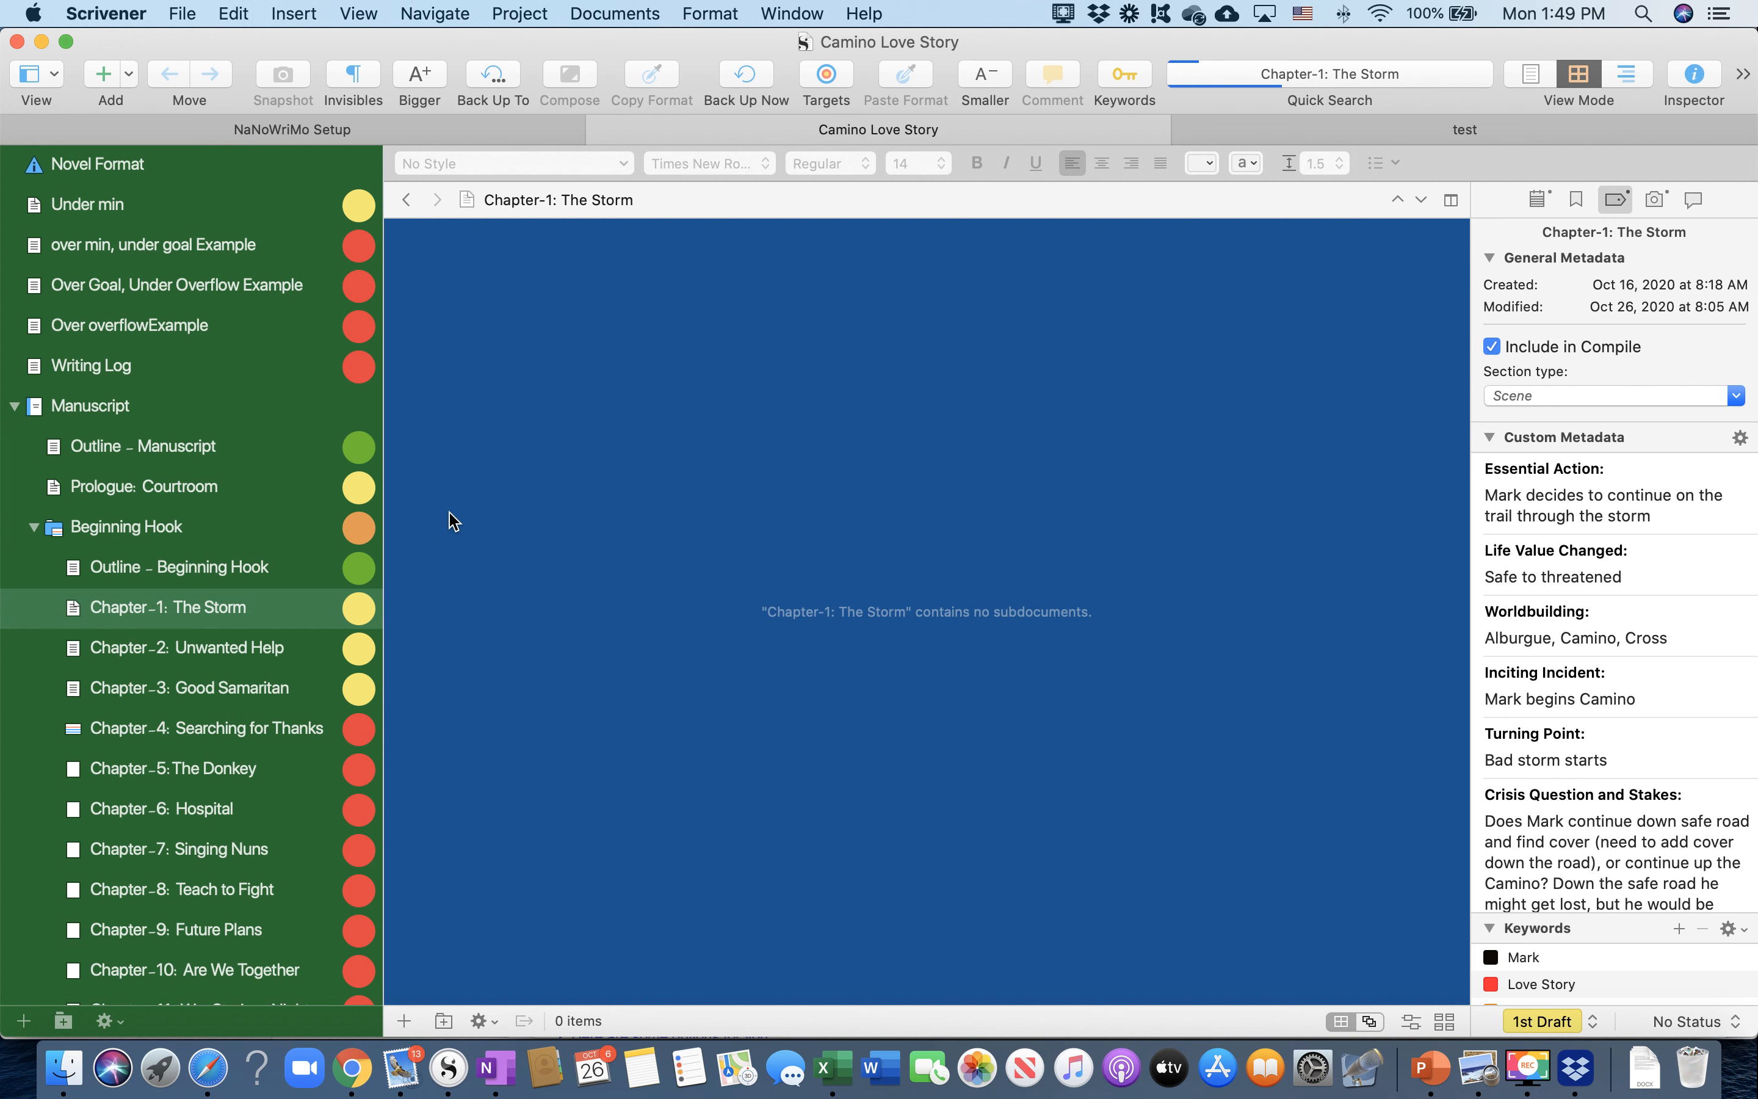
click(160, 538)
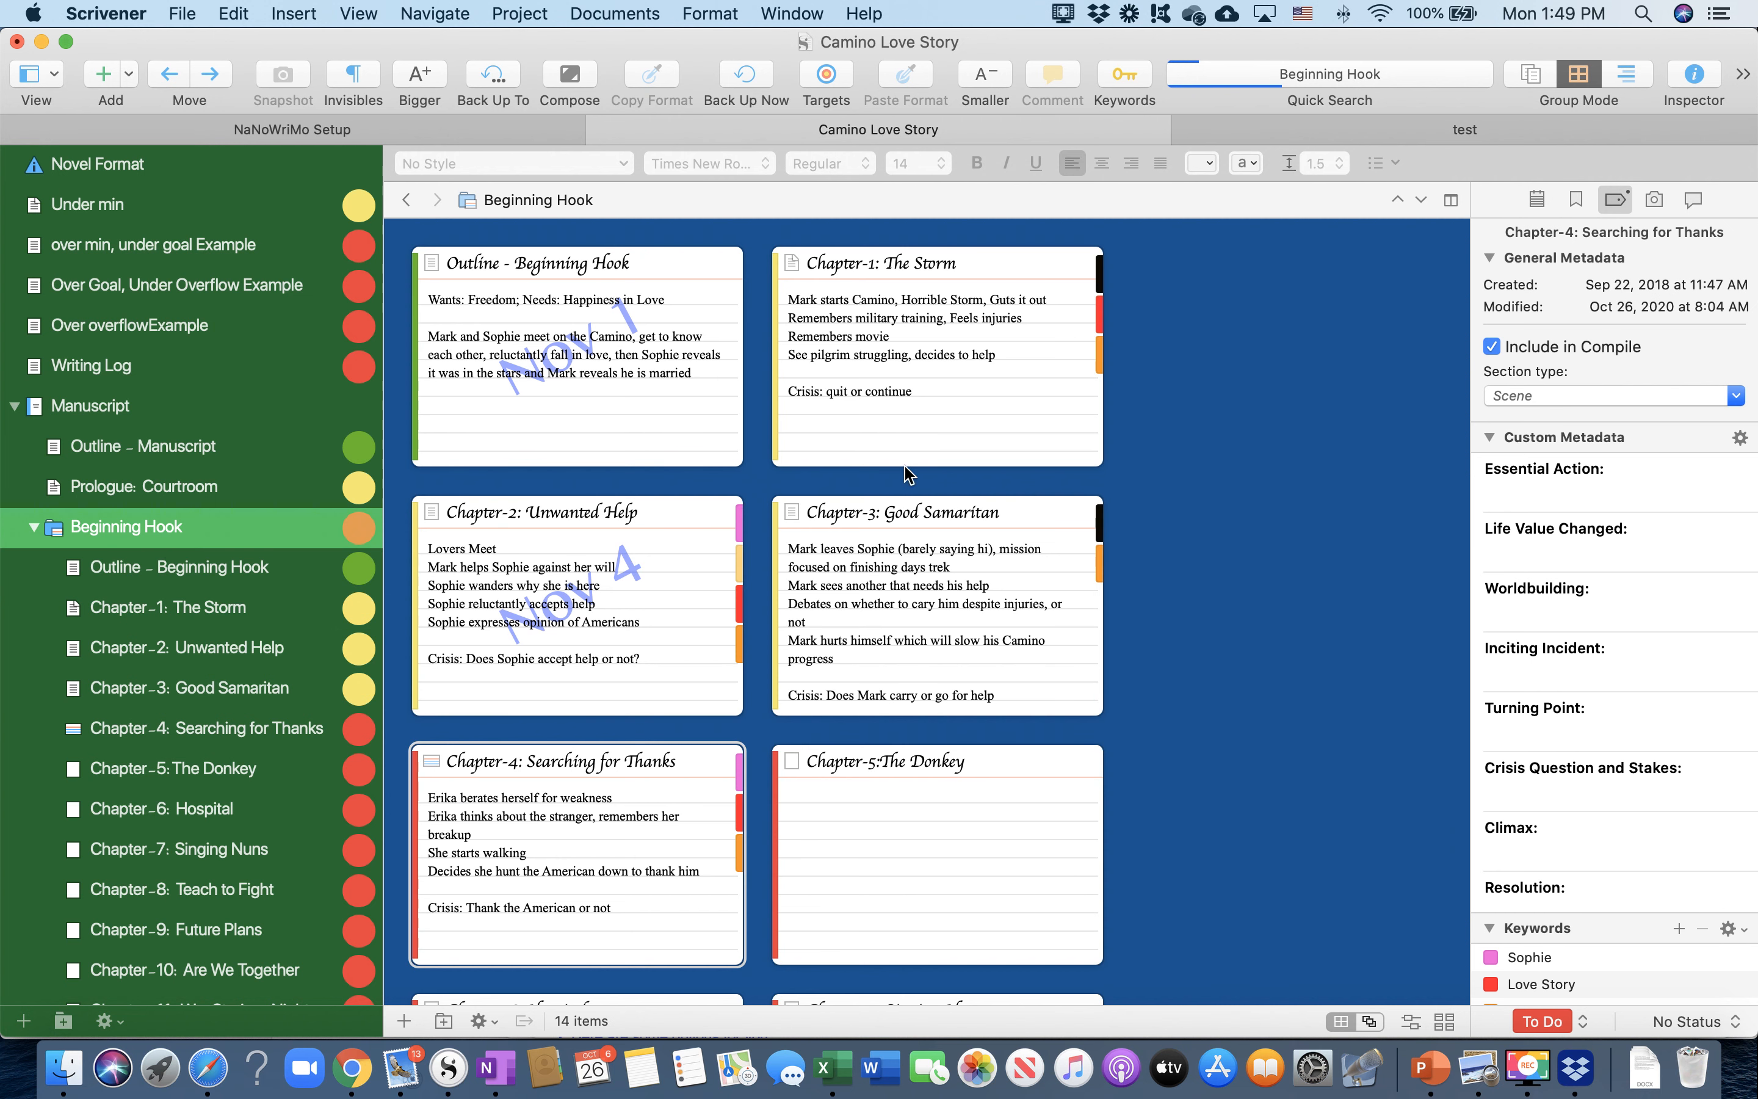
drag(1471, 500, 1485, 500)
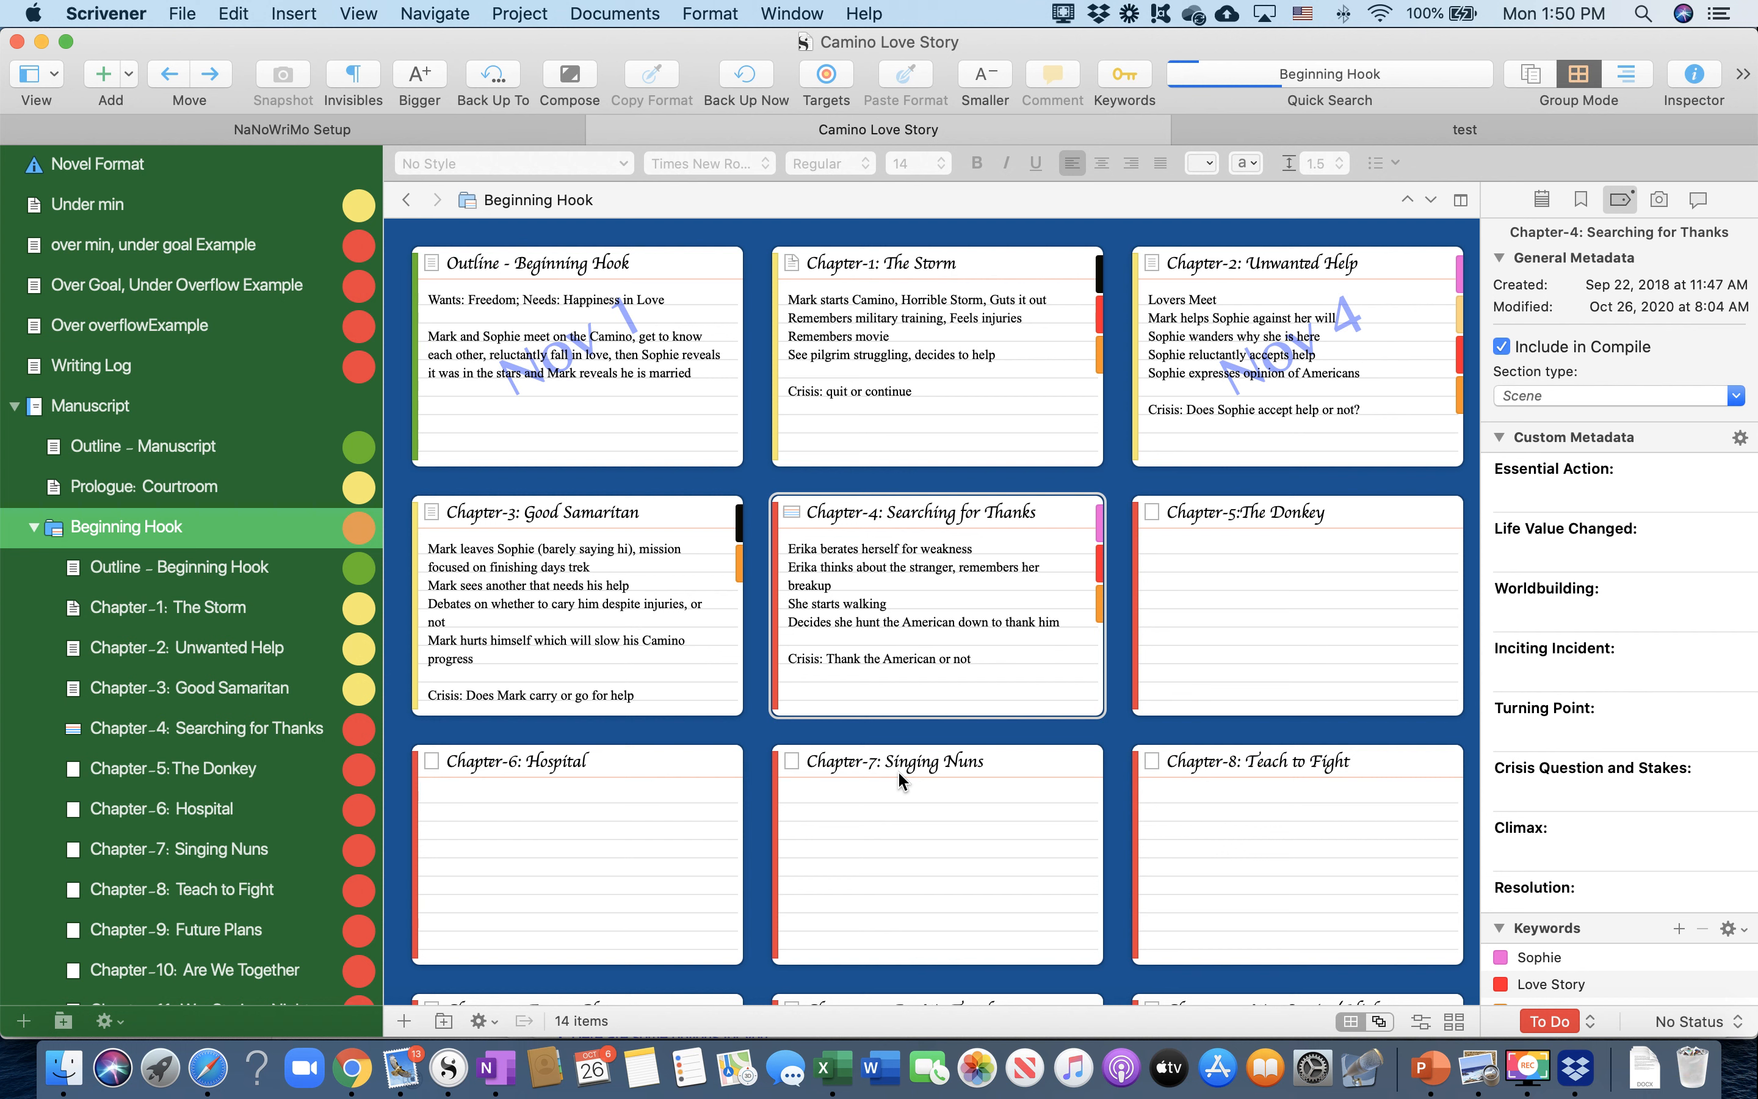
Look through the folders in the binder and collapse the Places folder
scroll(215, 741, down, 5)
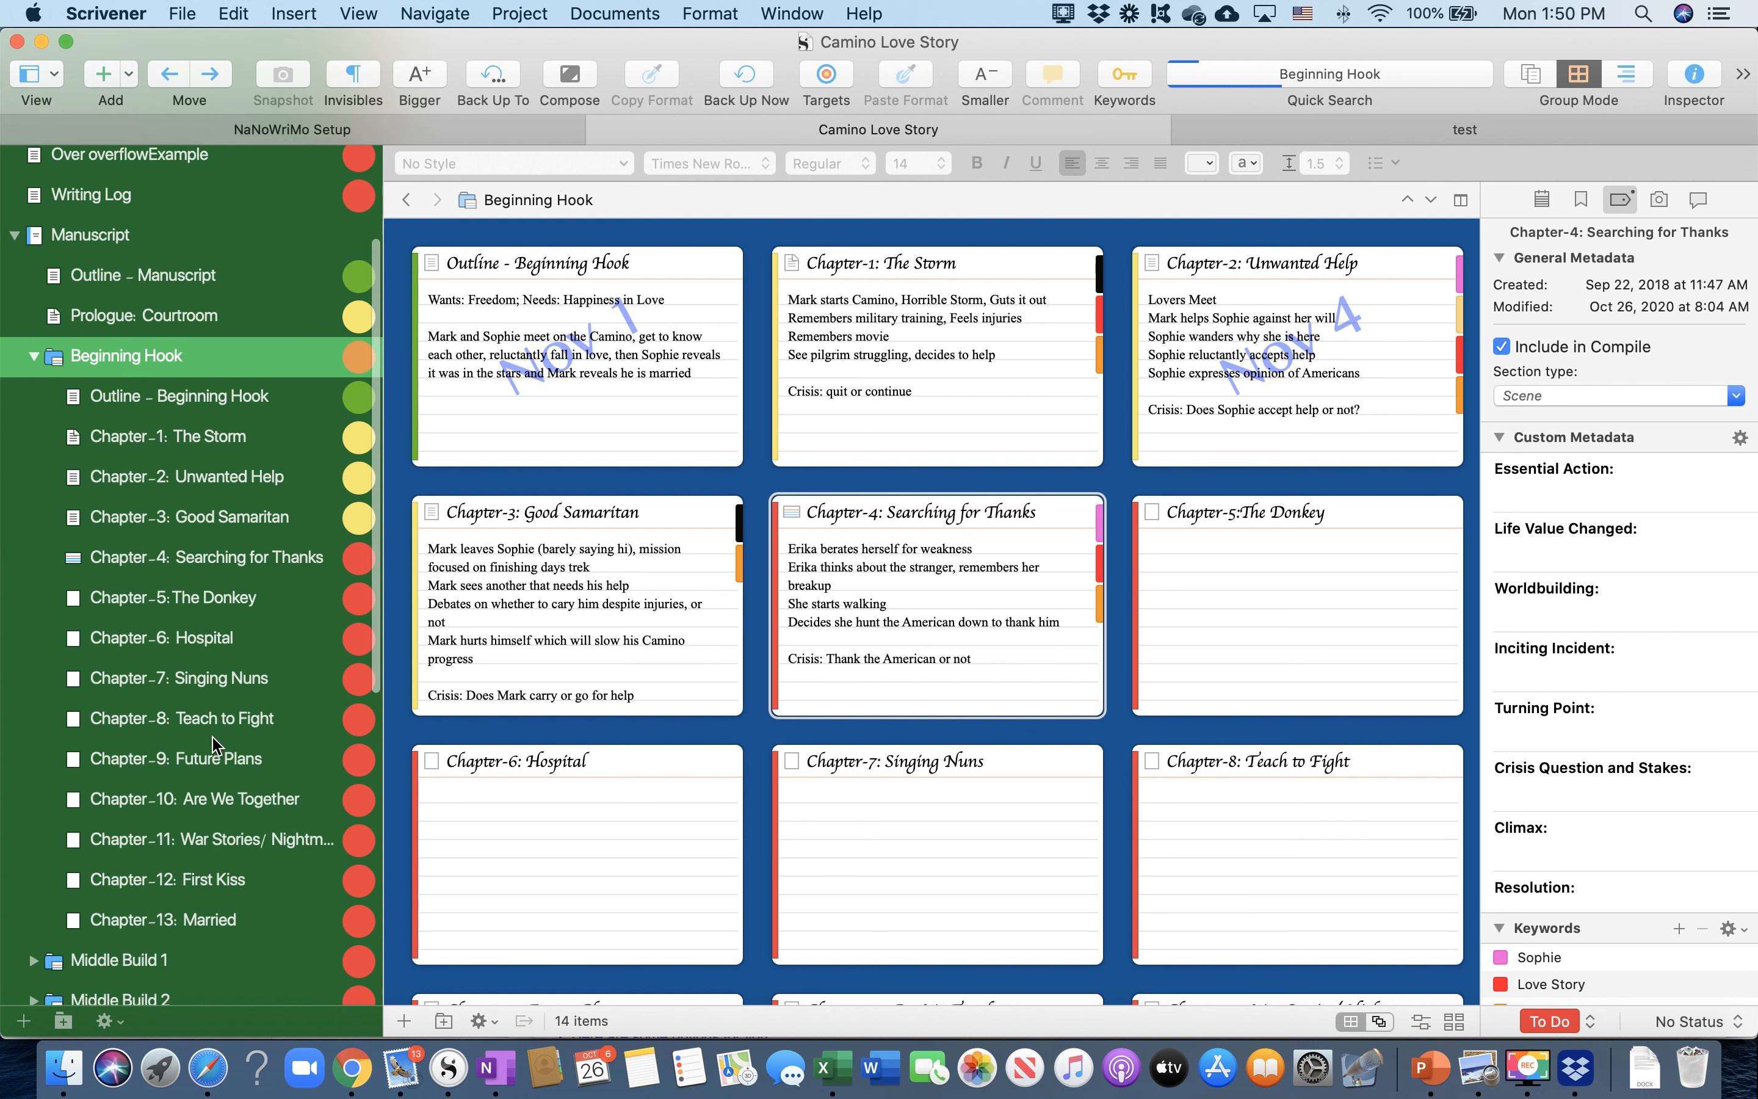
scroll(215, 741, down, 2)
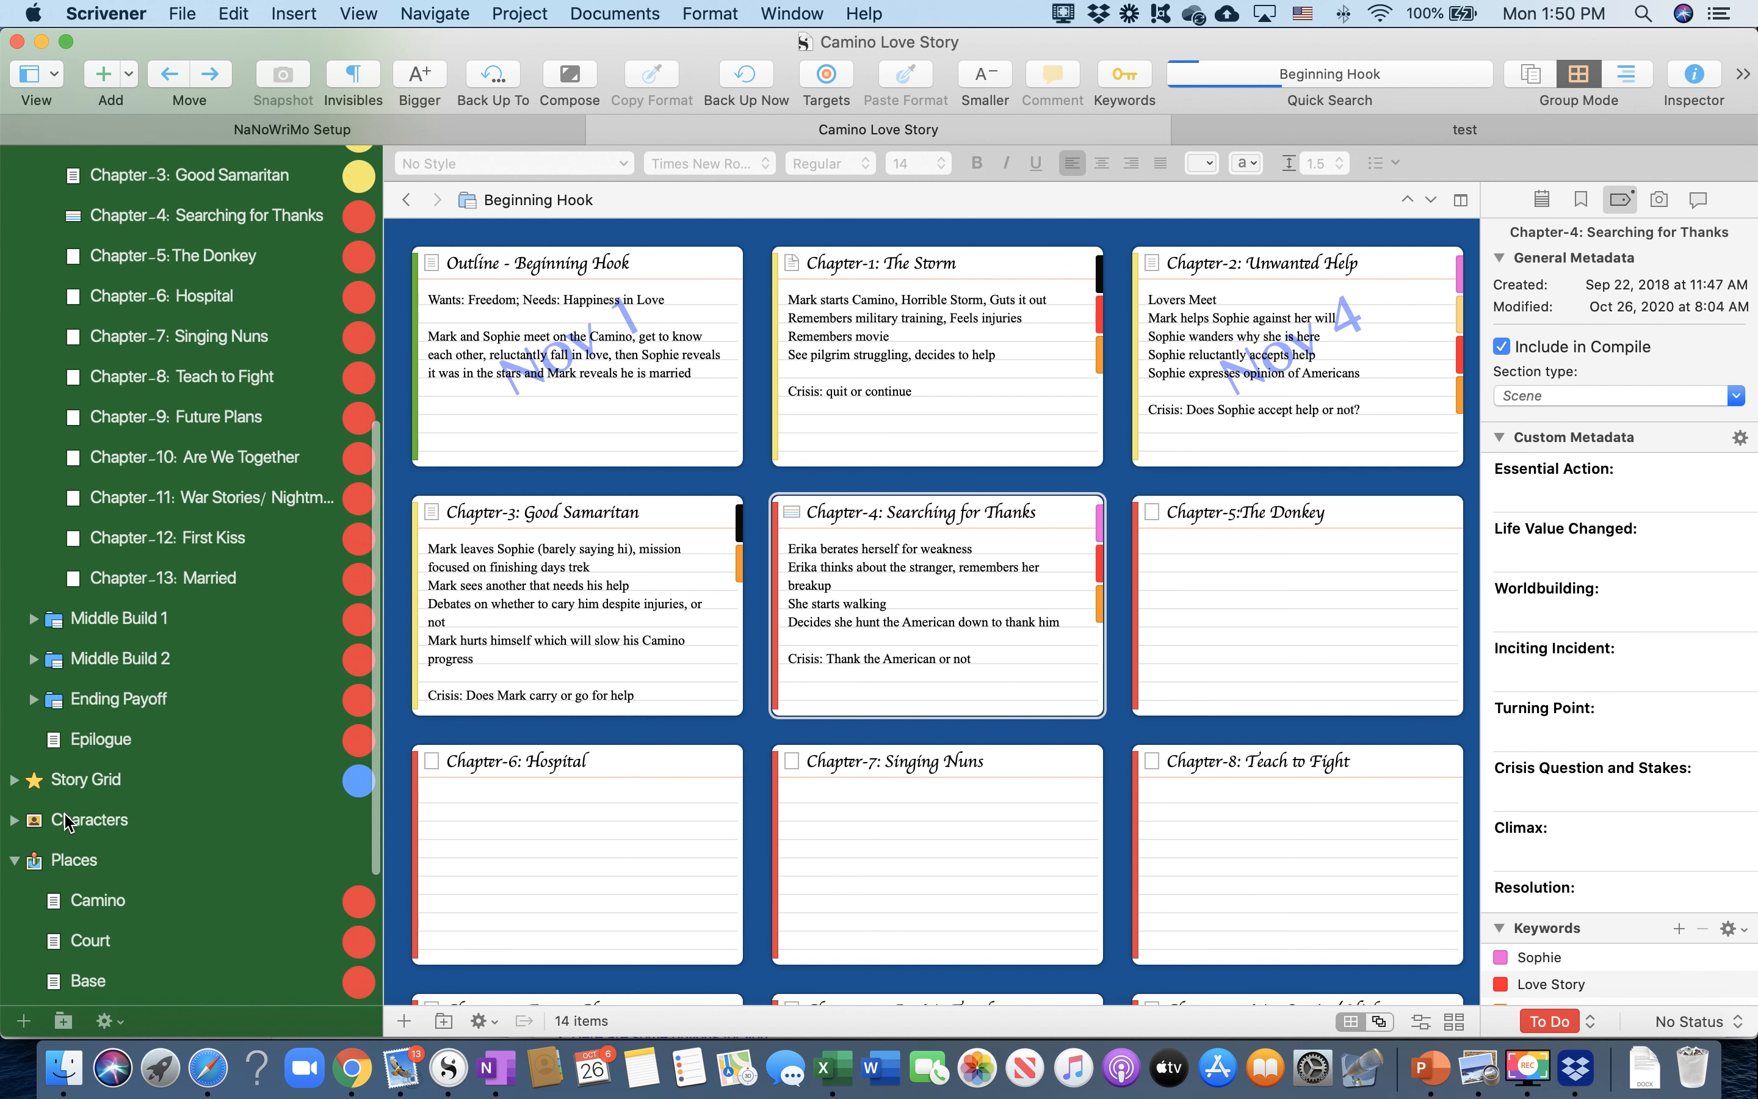
click(14, 861)
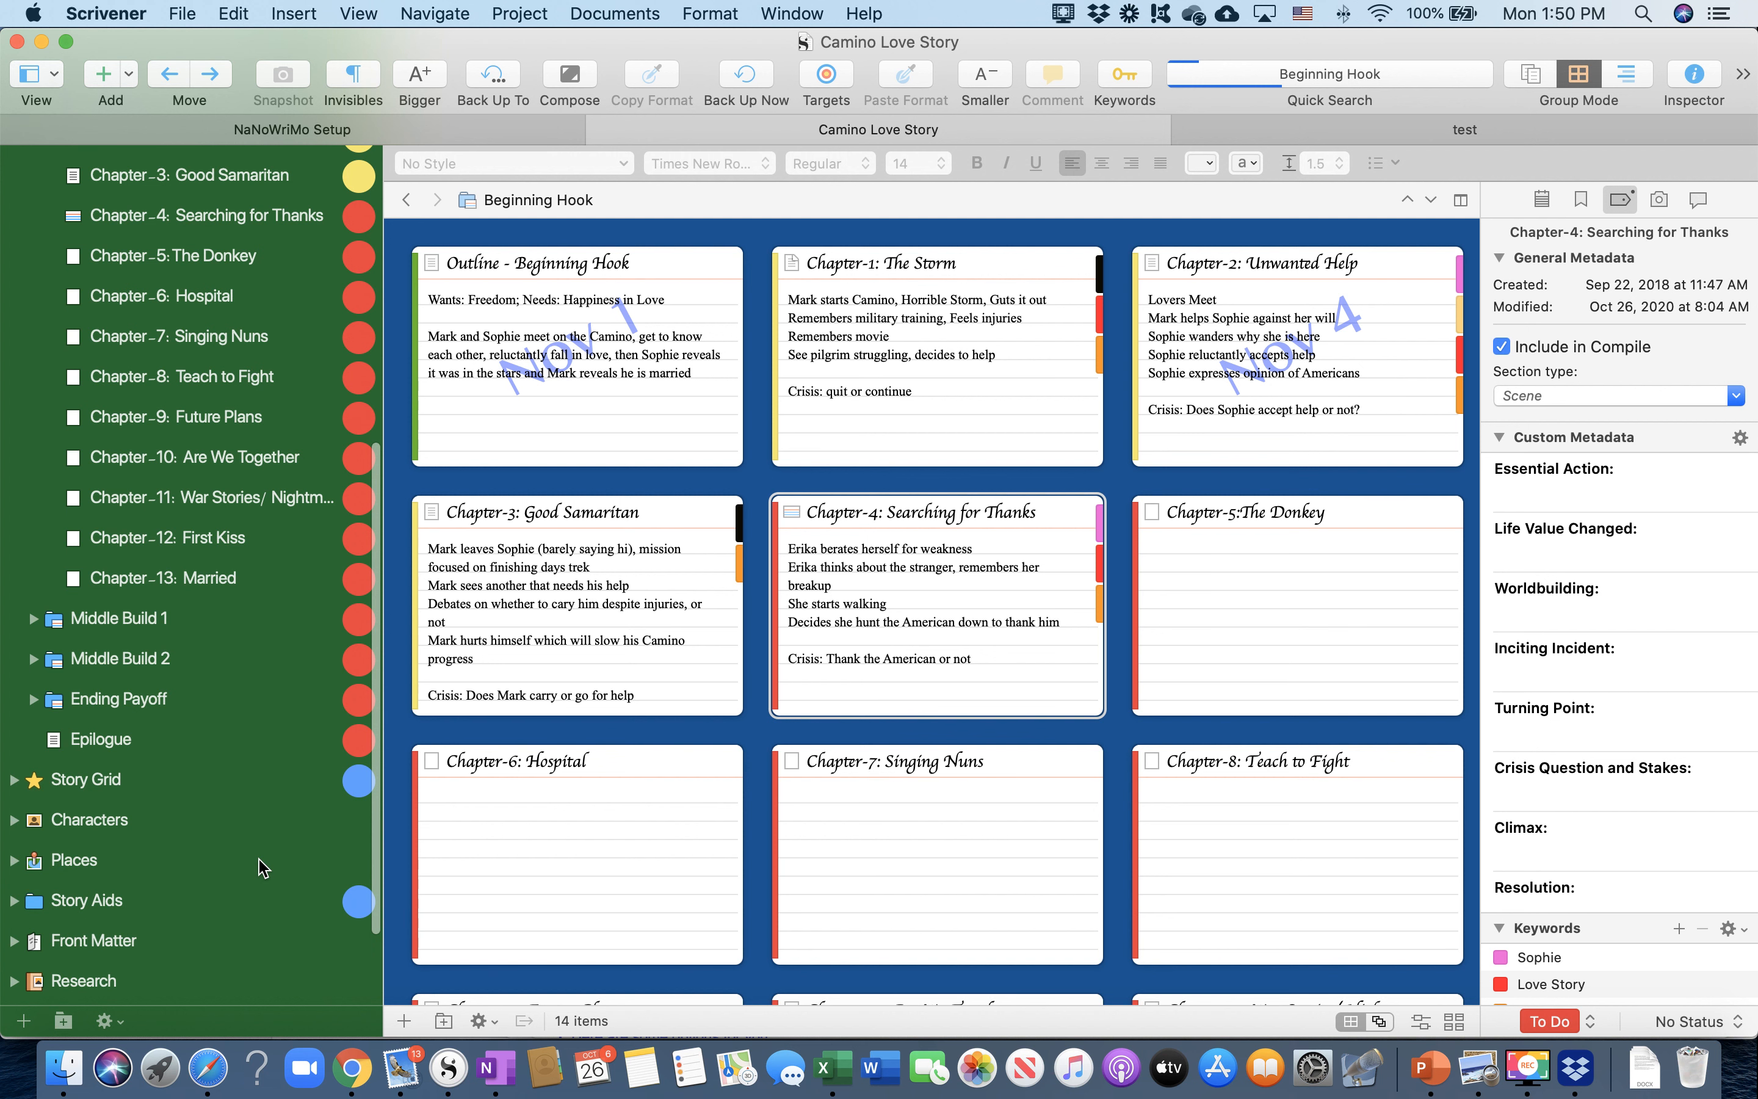
scroll(291, 668, up, 7)
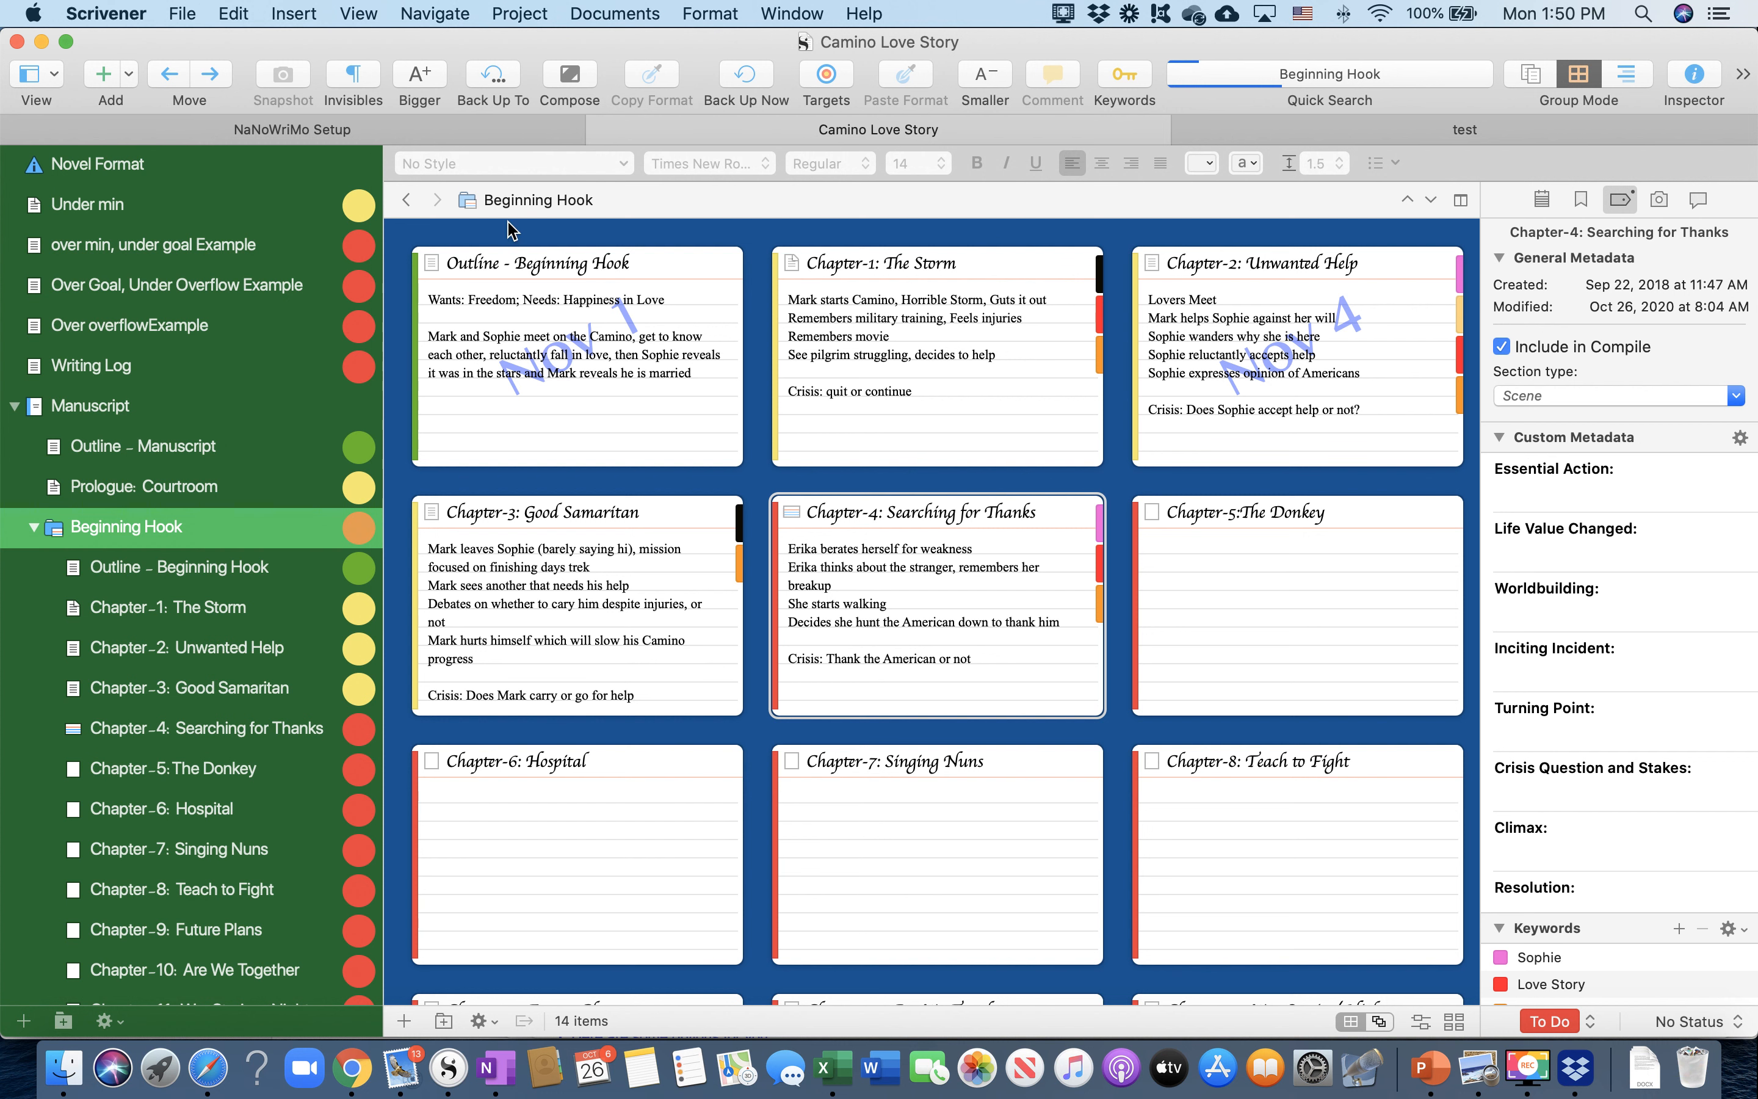
Open the Set Up Editor page in the NaNoWriMo Setup project
click(355, 123)
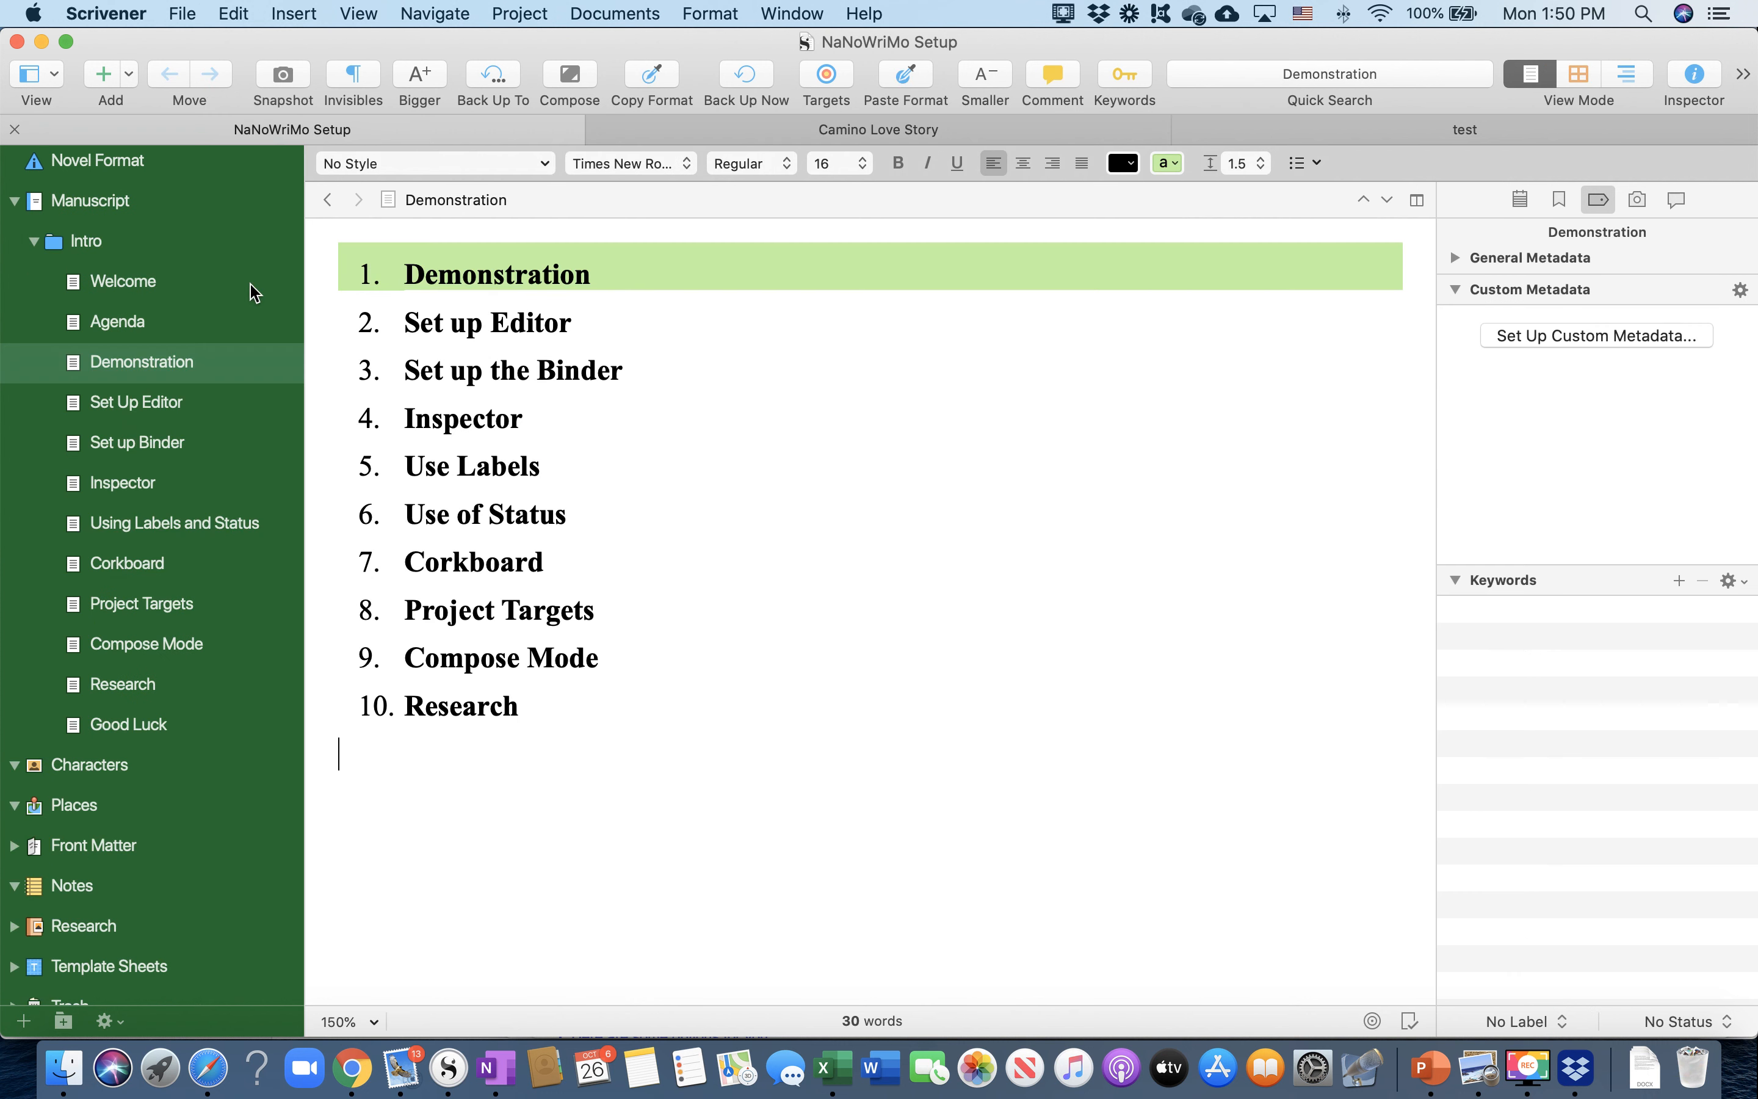
click(138, 405)
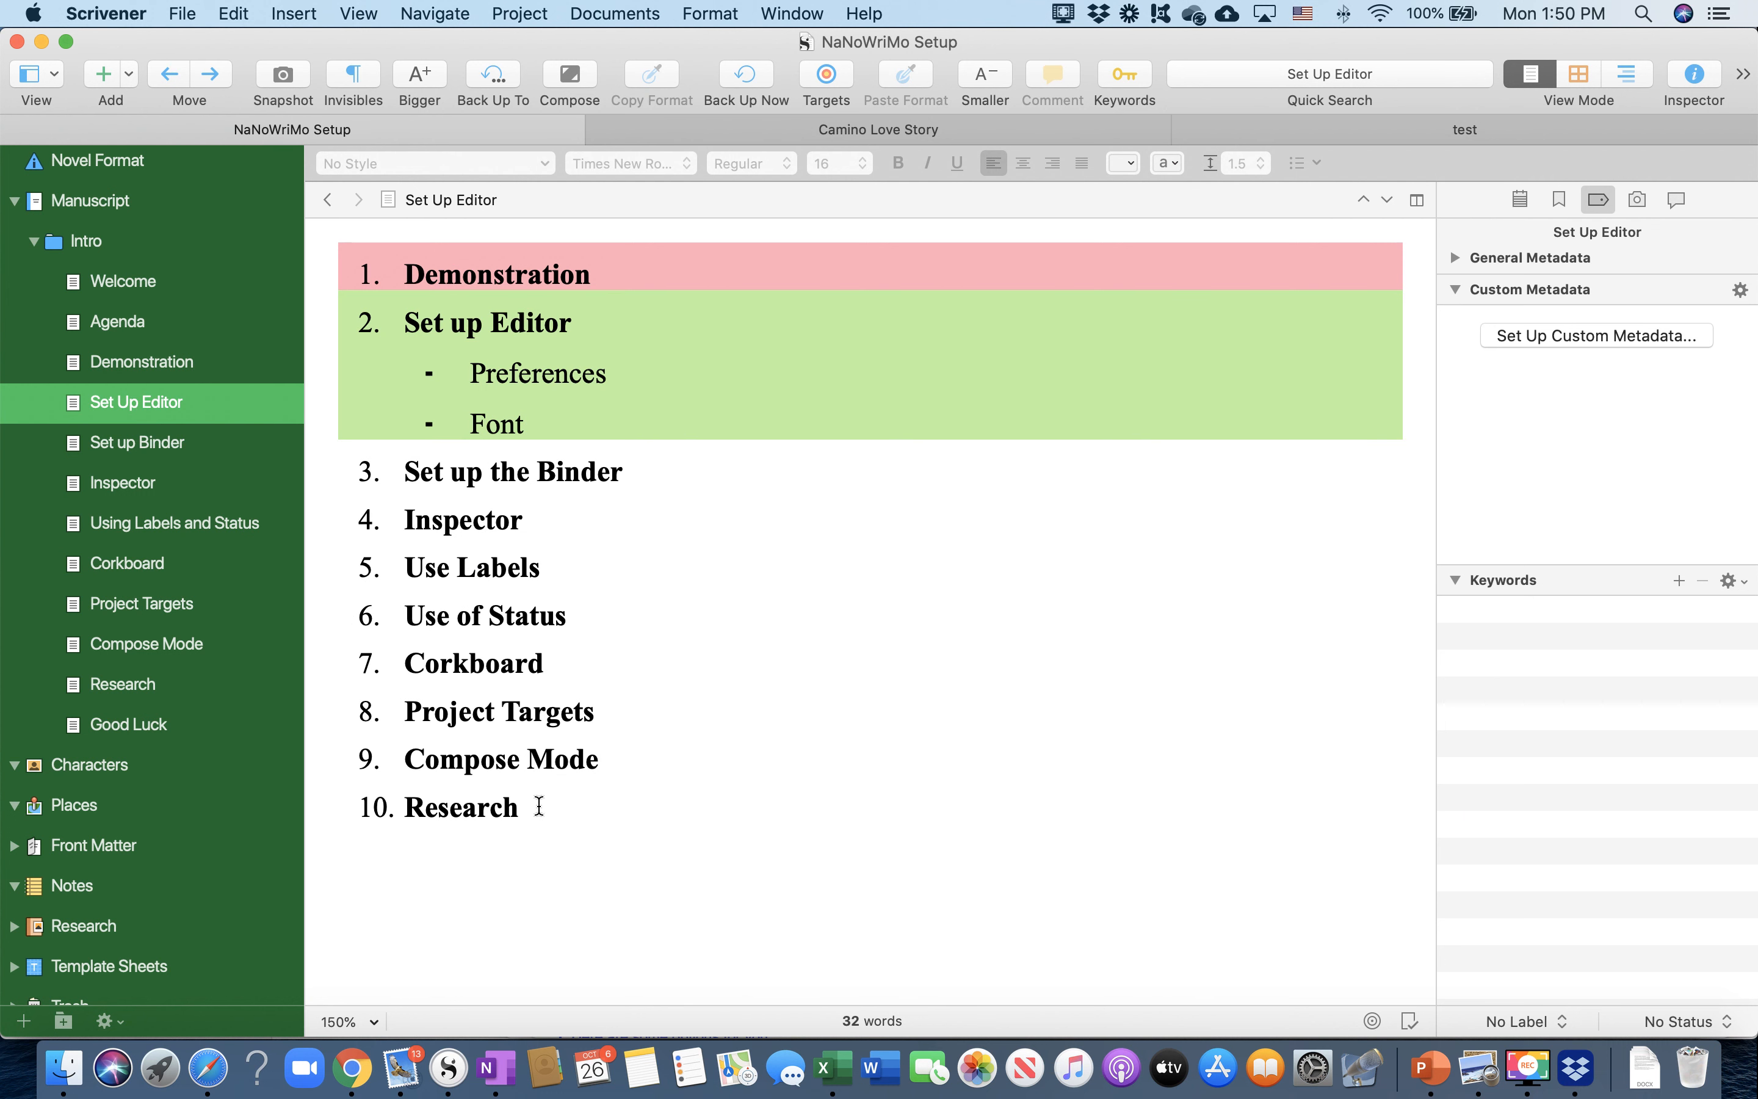
Return to the Camino Love Story project and open Chapter-1: The Storm in the editor
click(841, 136)
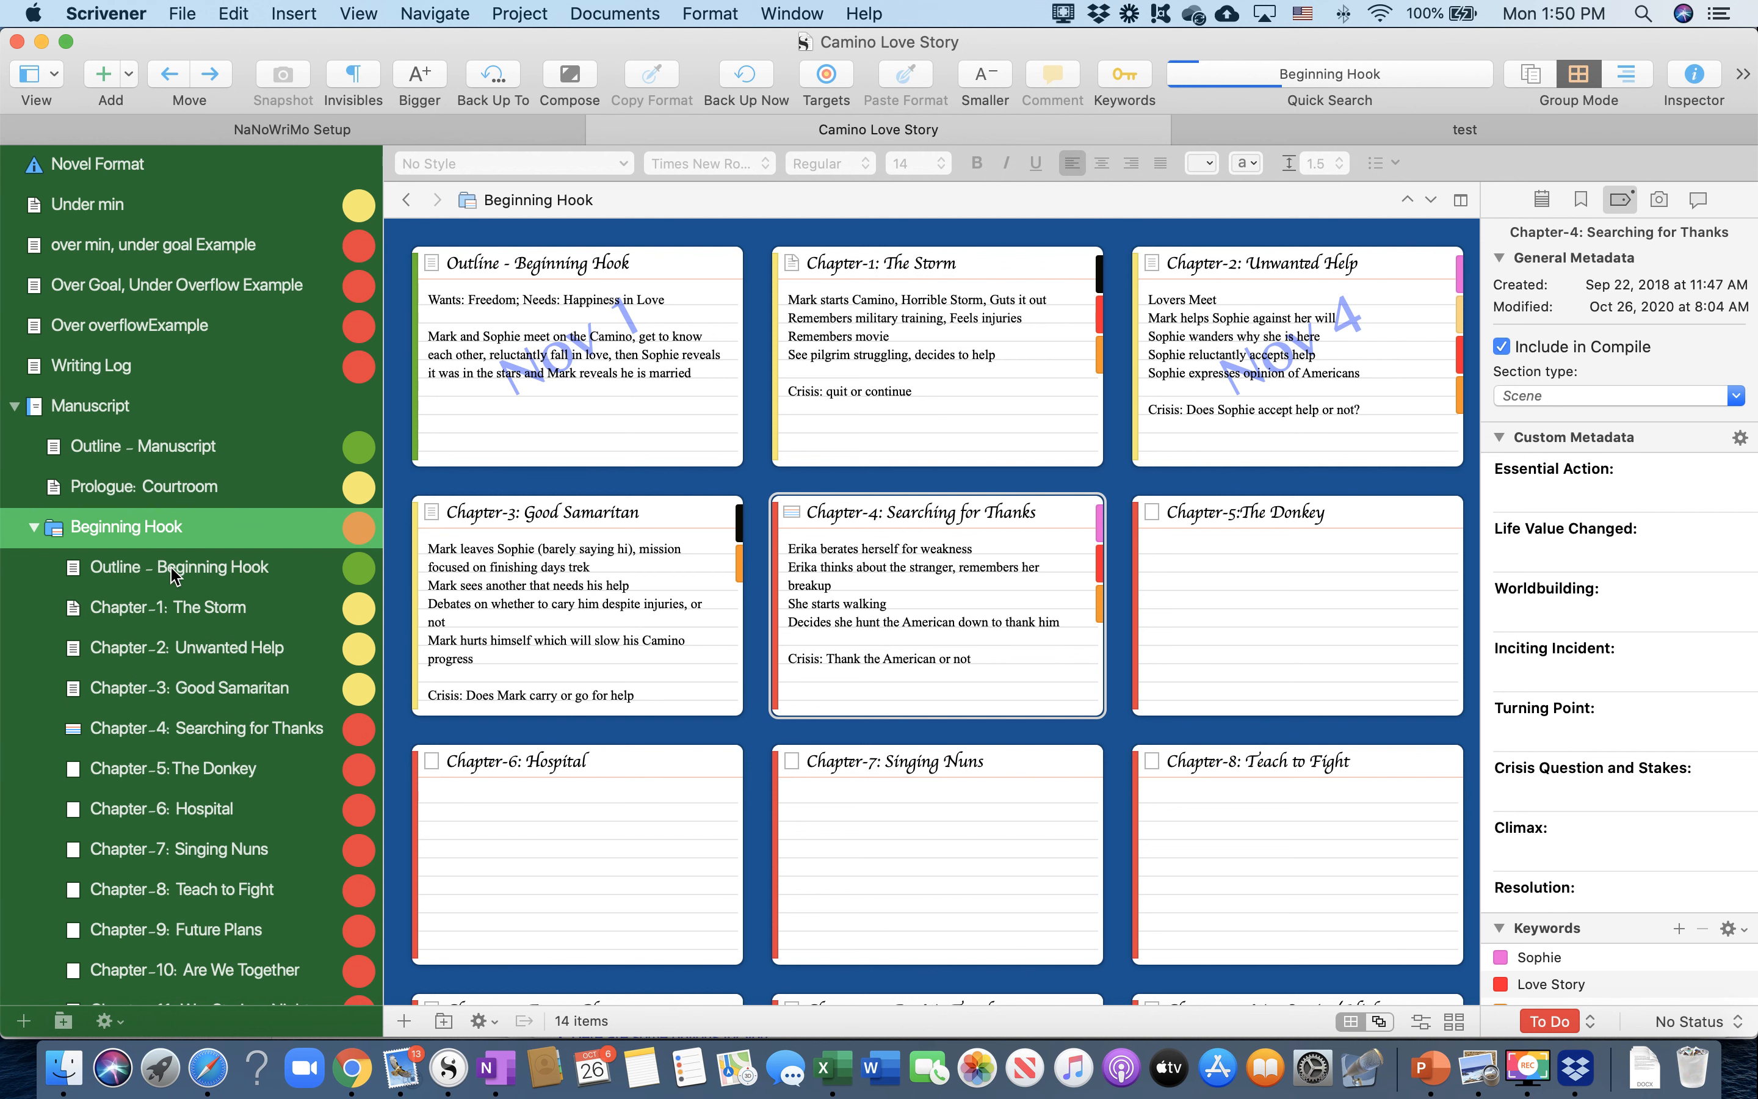
click(194, 618)
scroll(193, 618, down, 1)
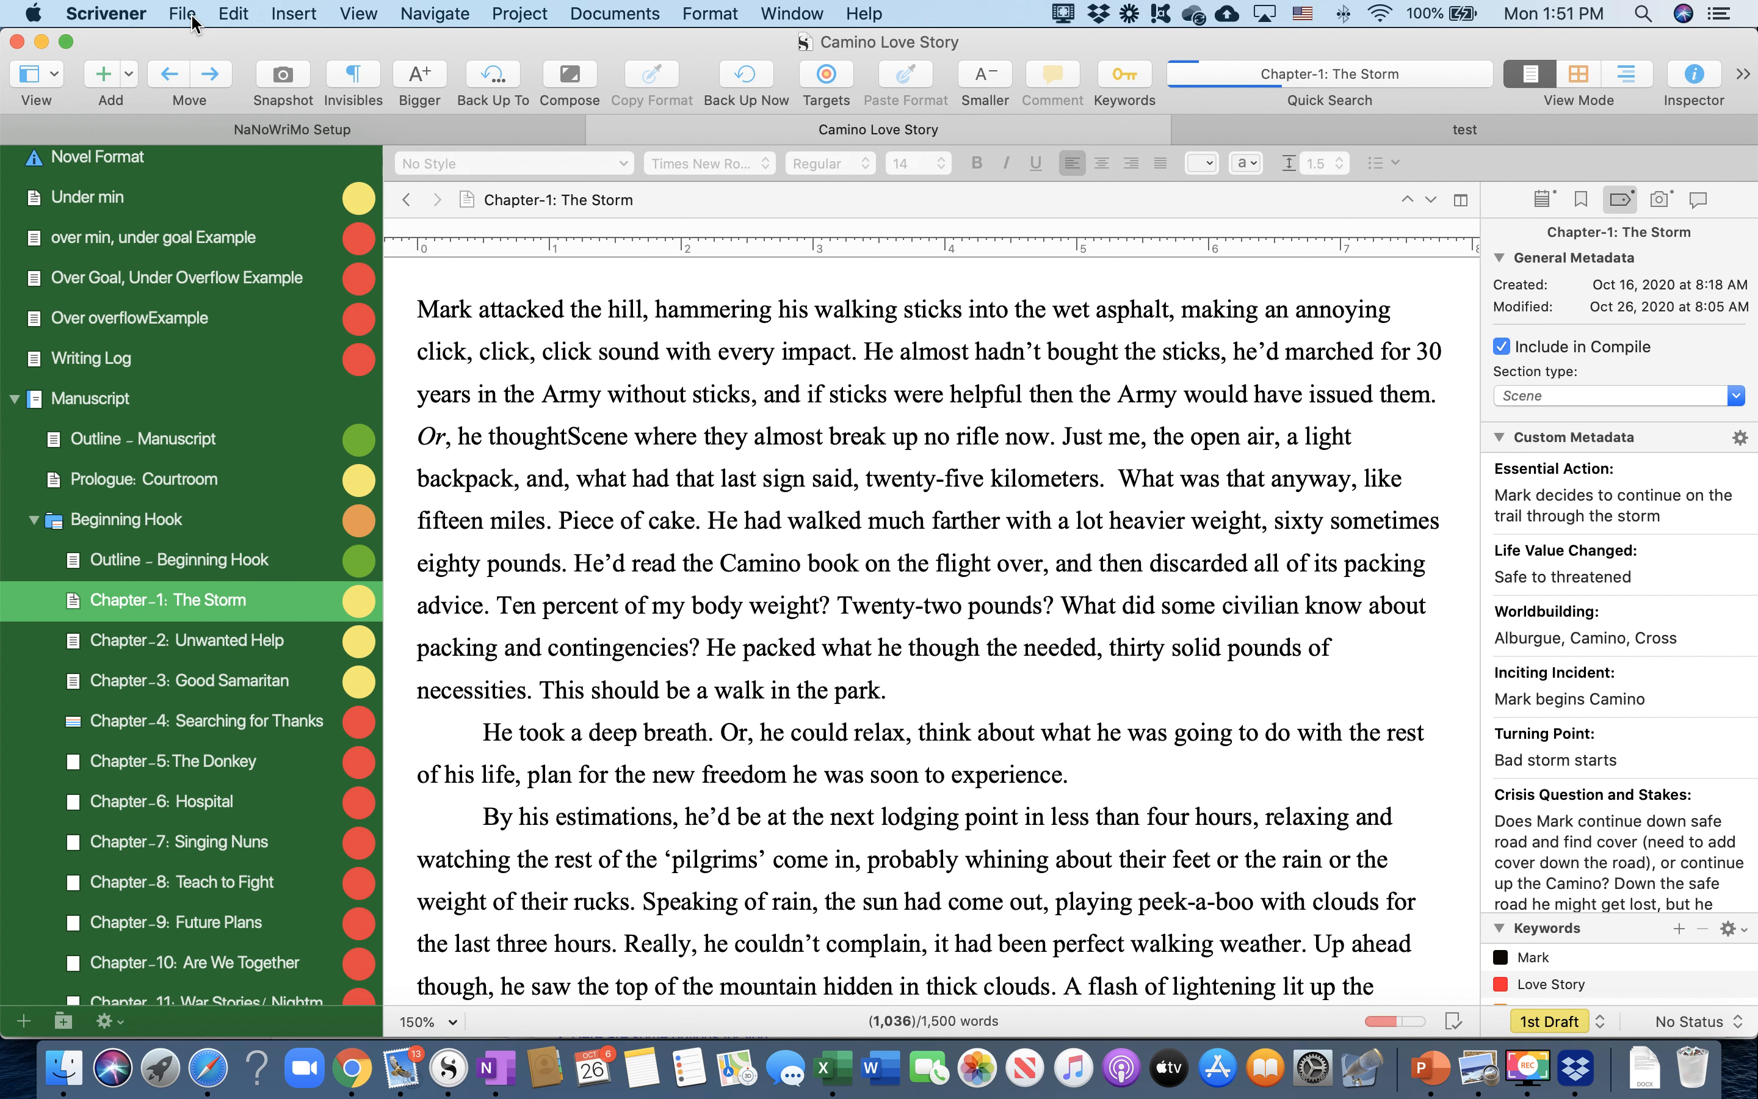
Examine the Editing preferences for new documents' main text formatting, including the font family, typeface and size, and close the preferences
click(110, 21)
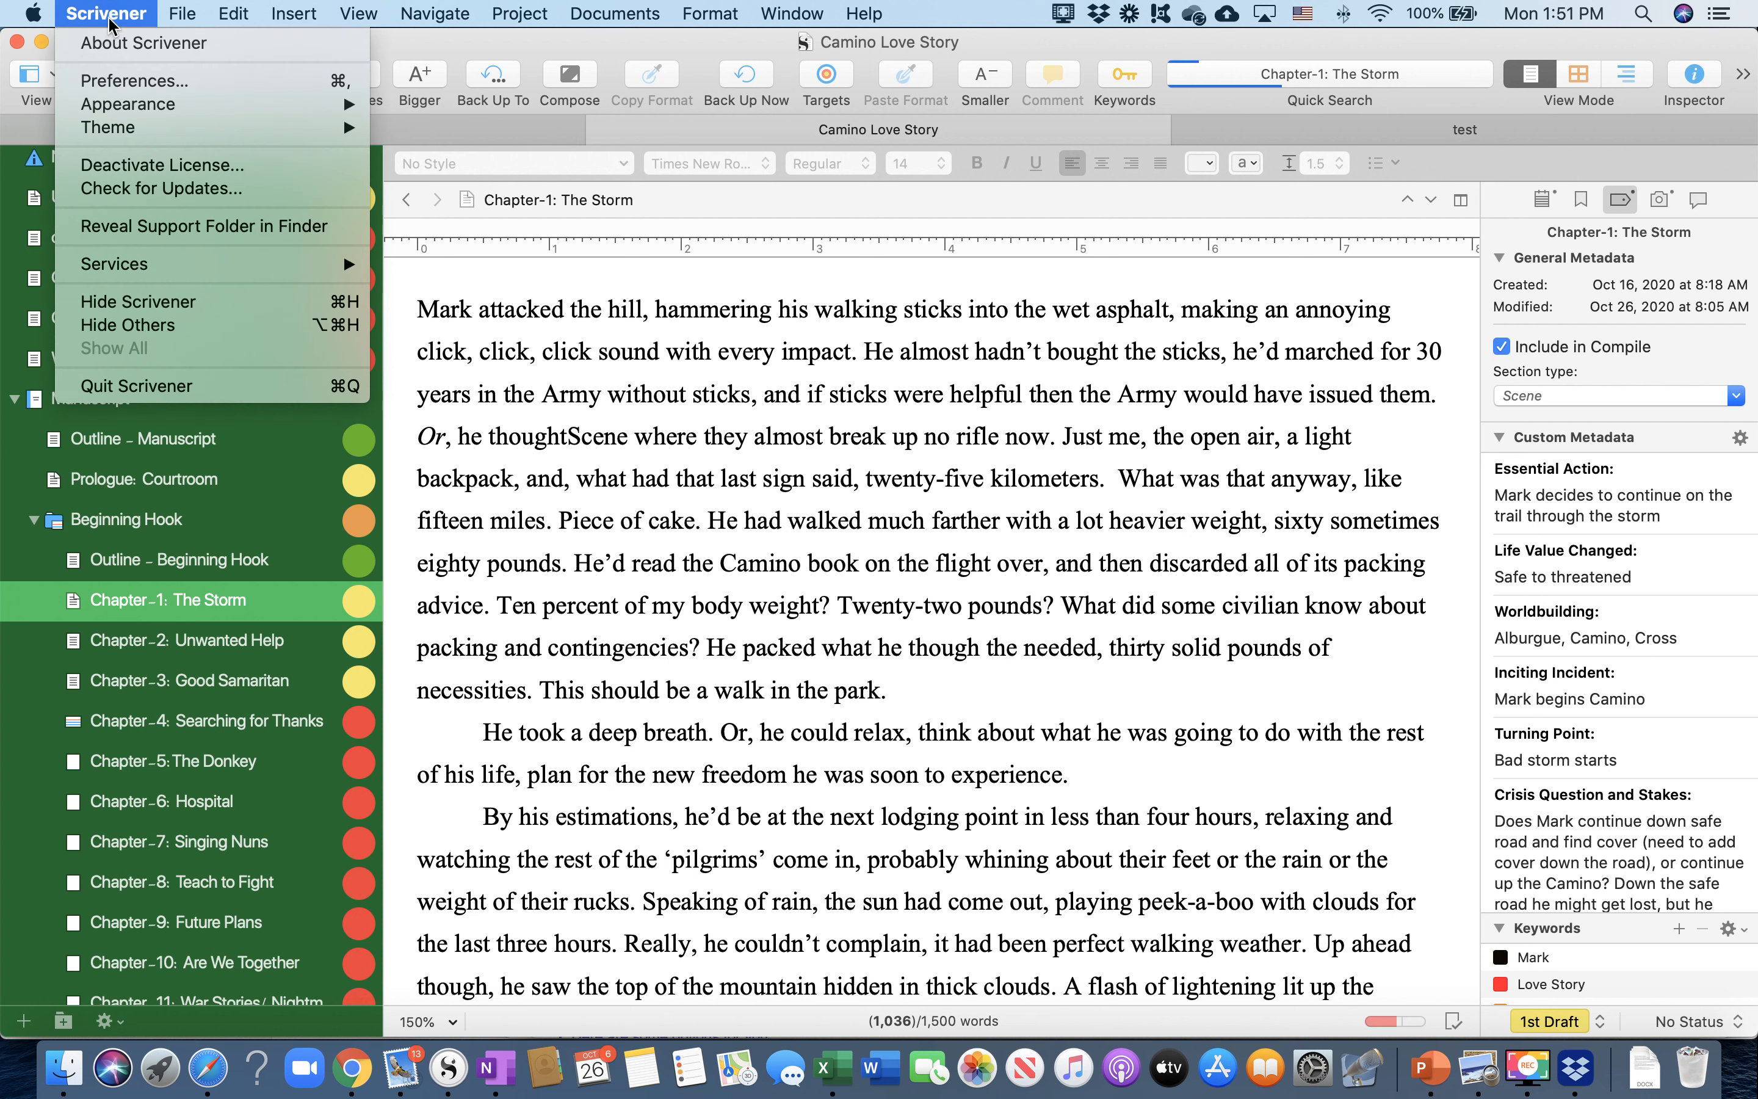
click(109, 81)
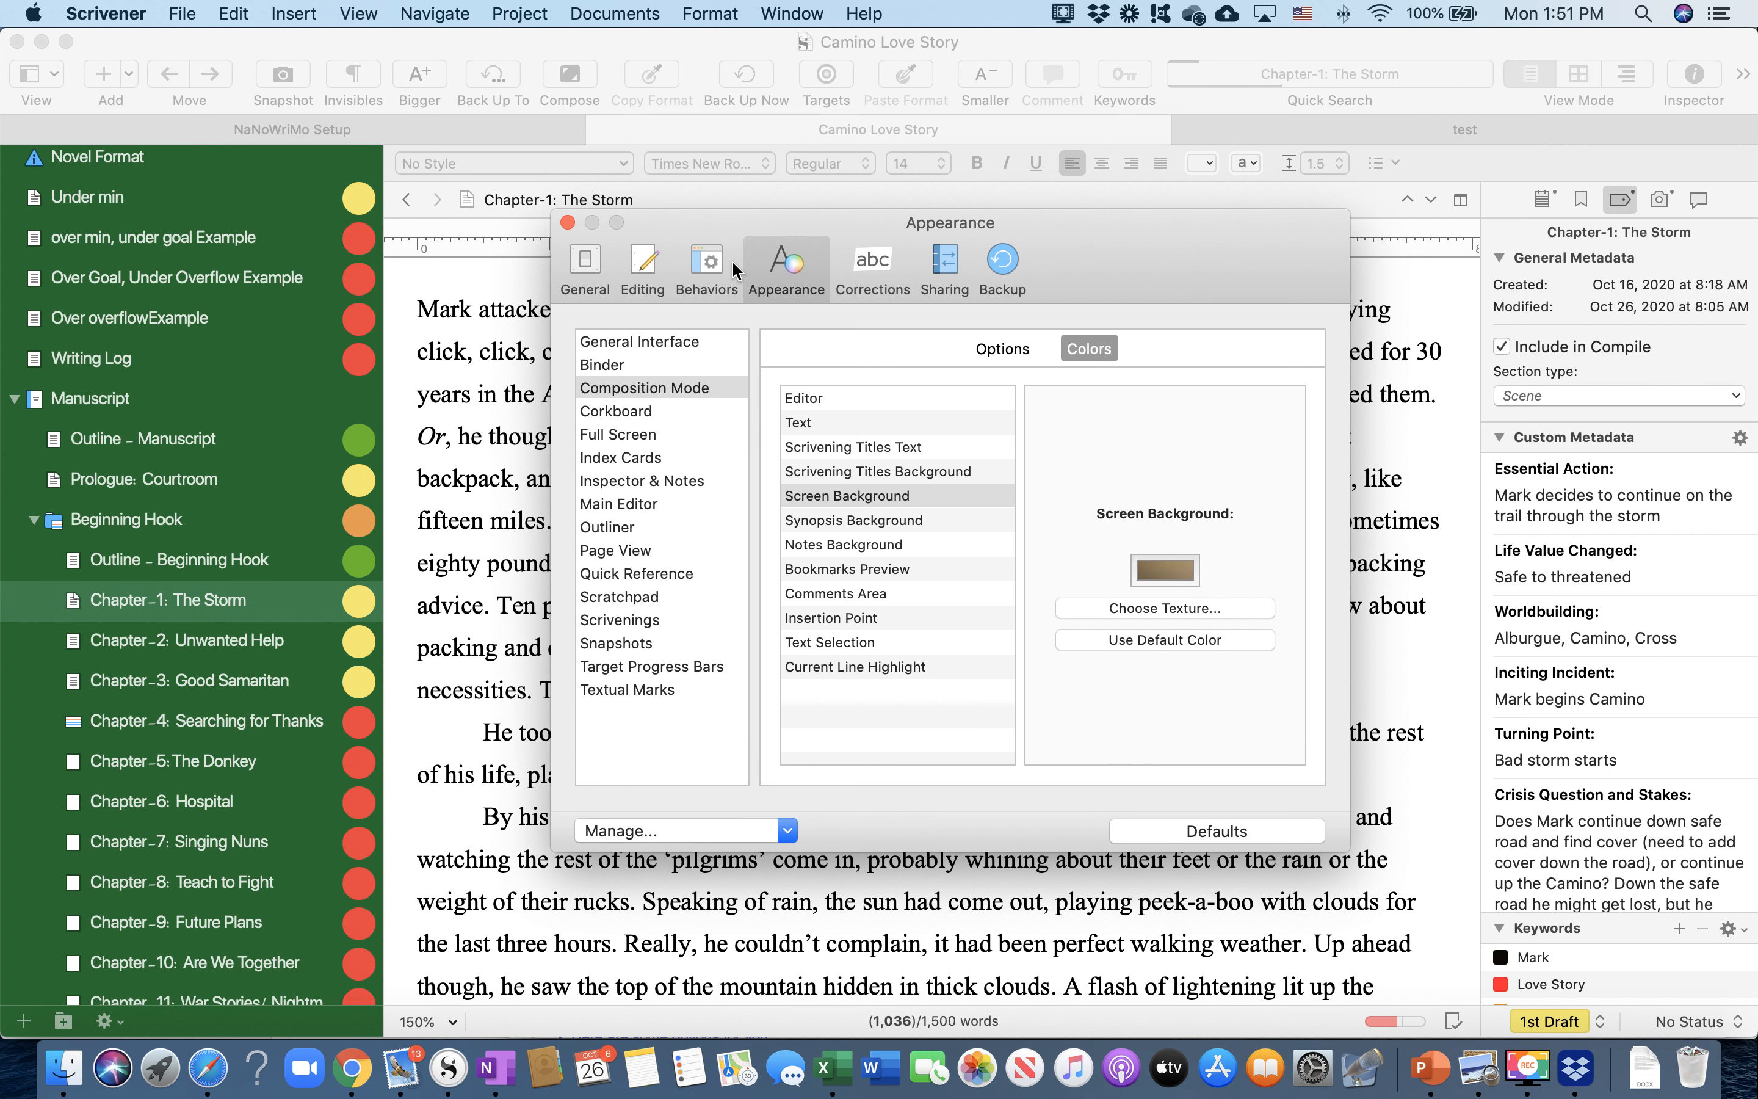
click(642, 269)
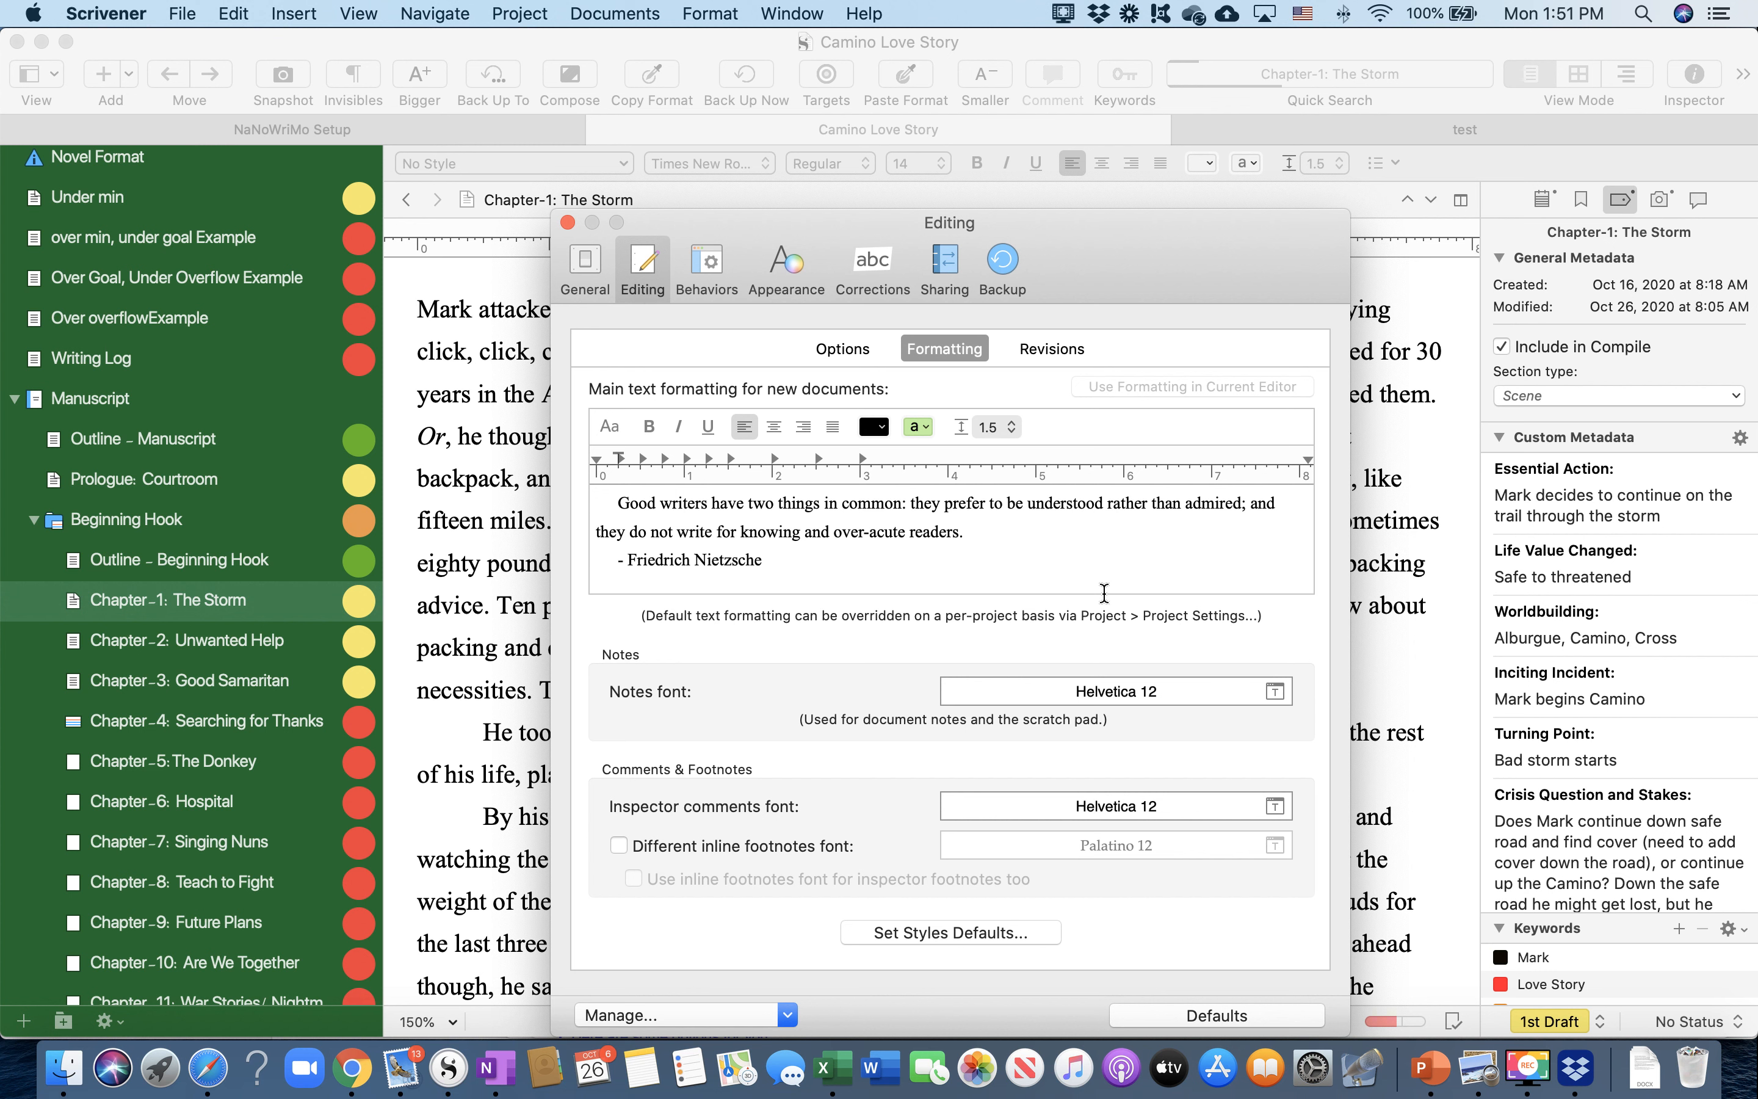
click(607, 426)
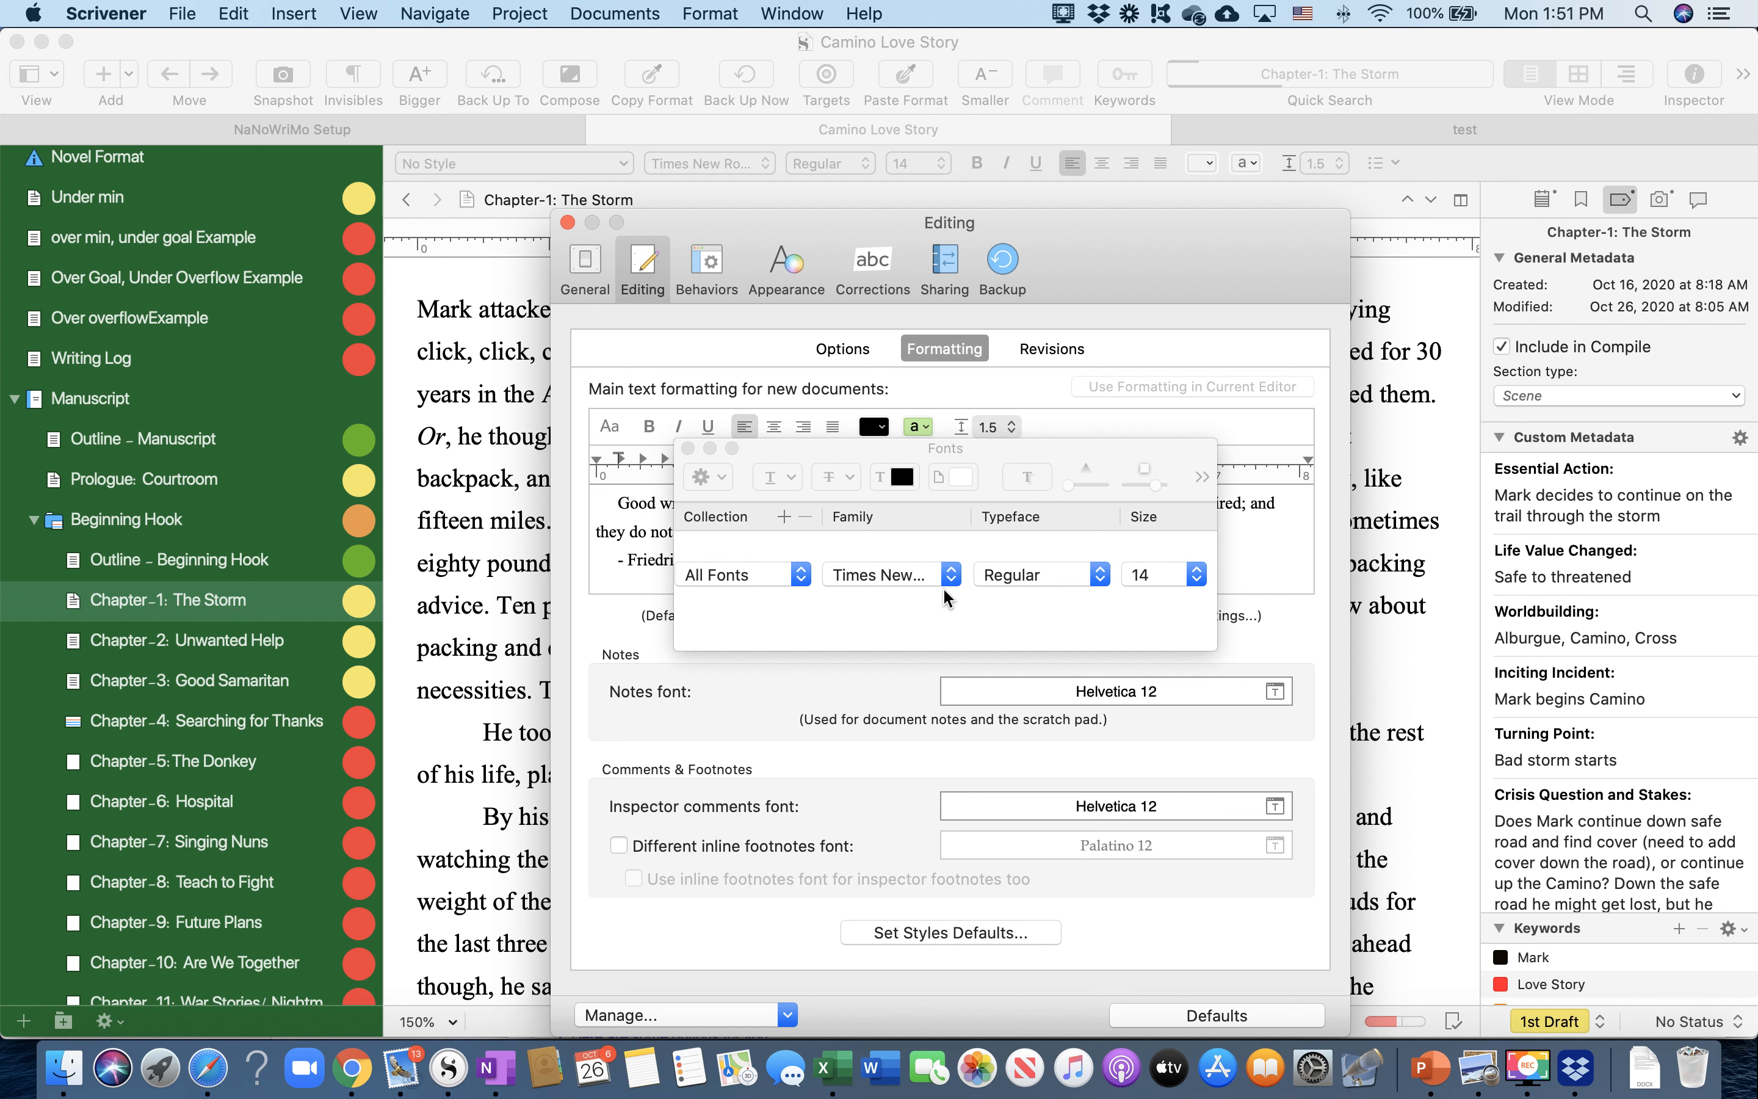
click(687, 449)
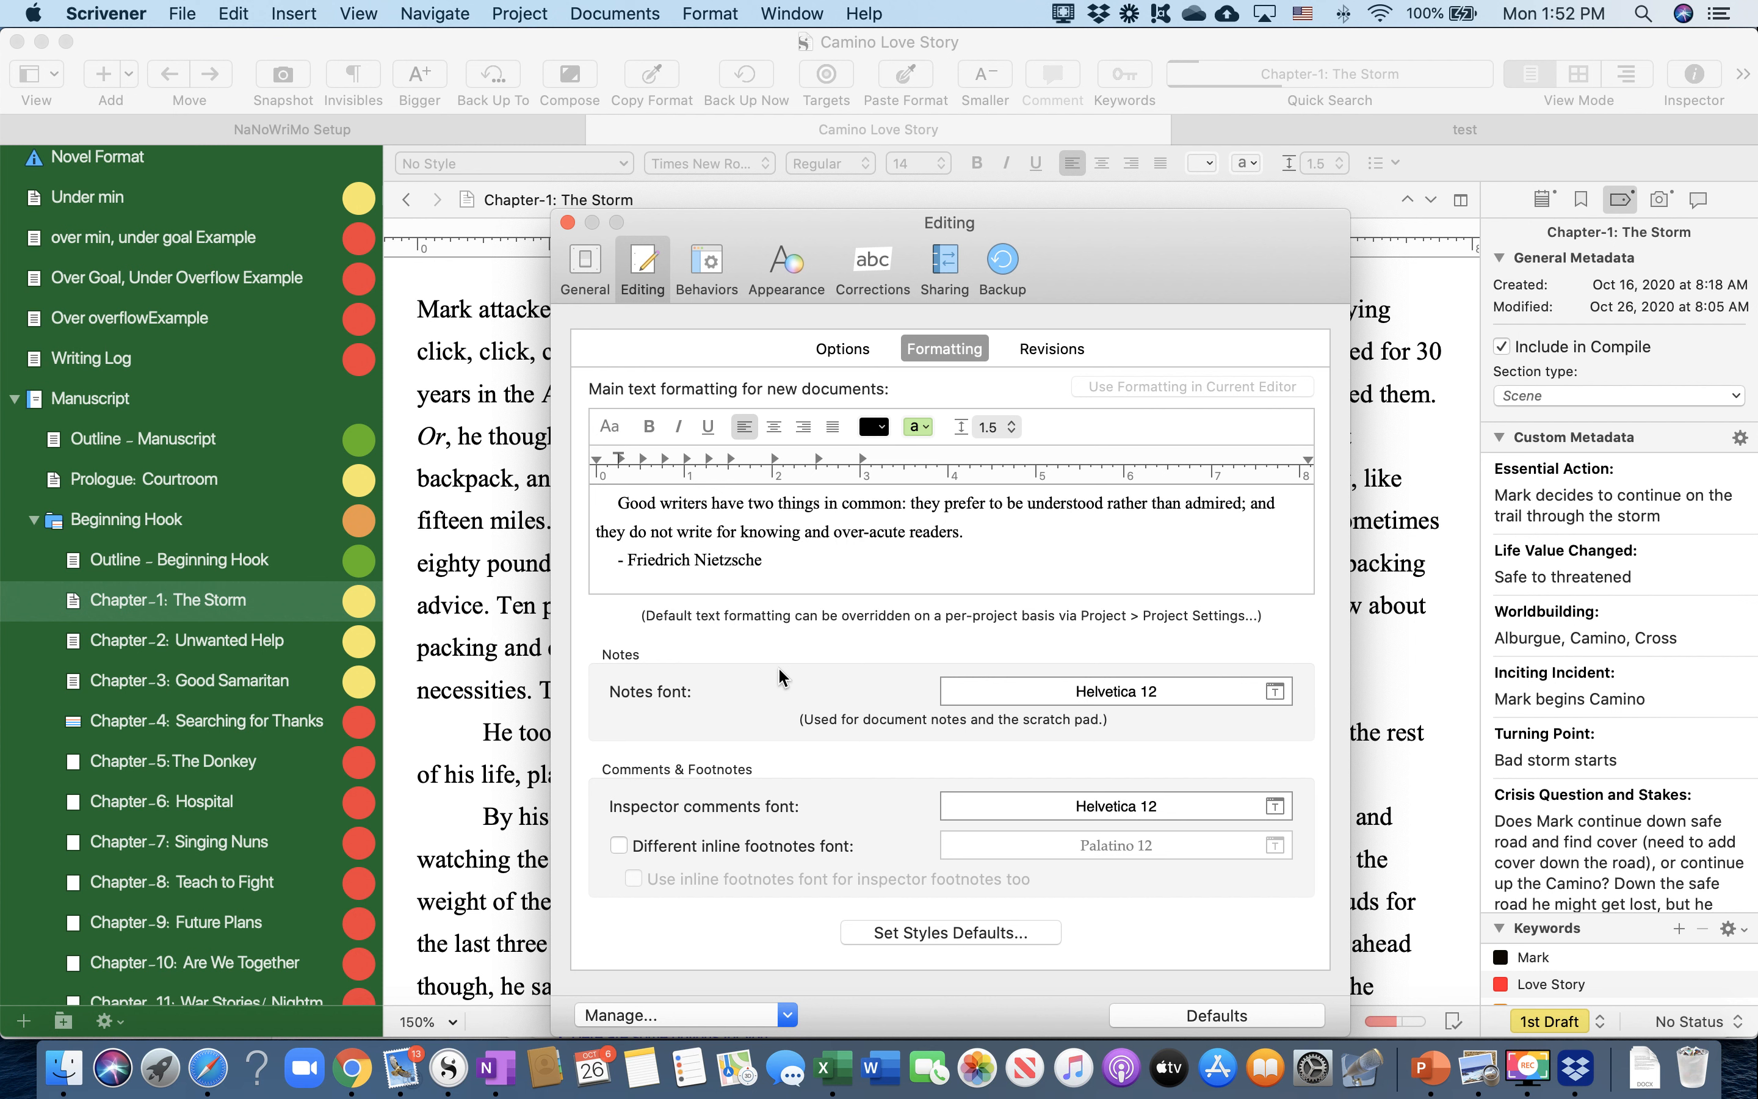
click(567, 222)
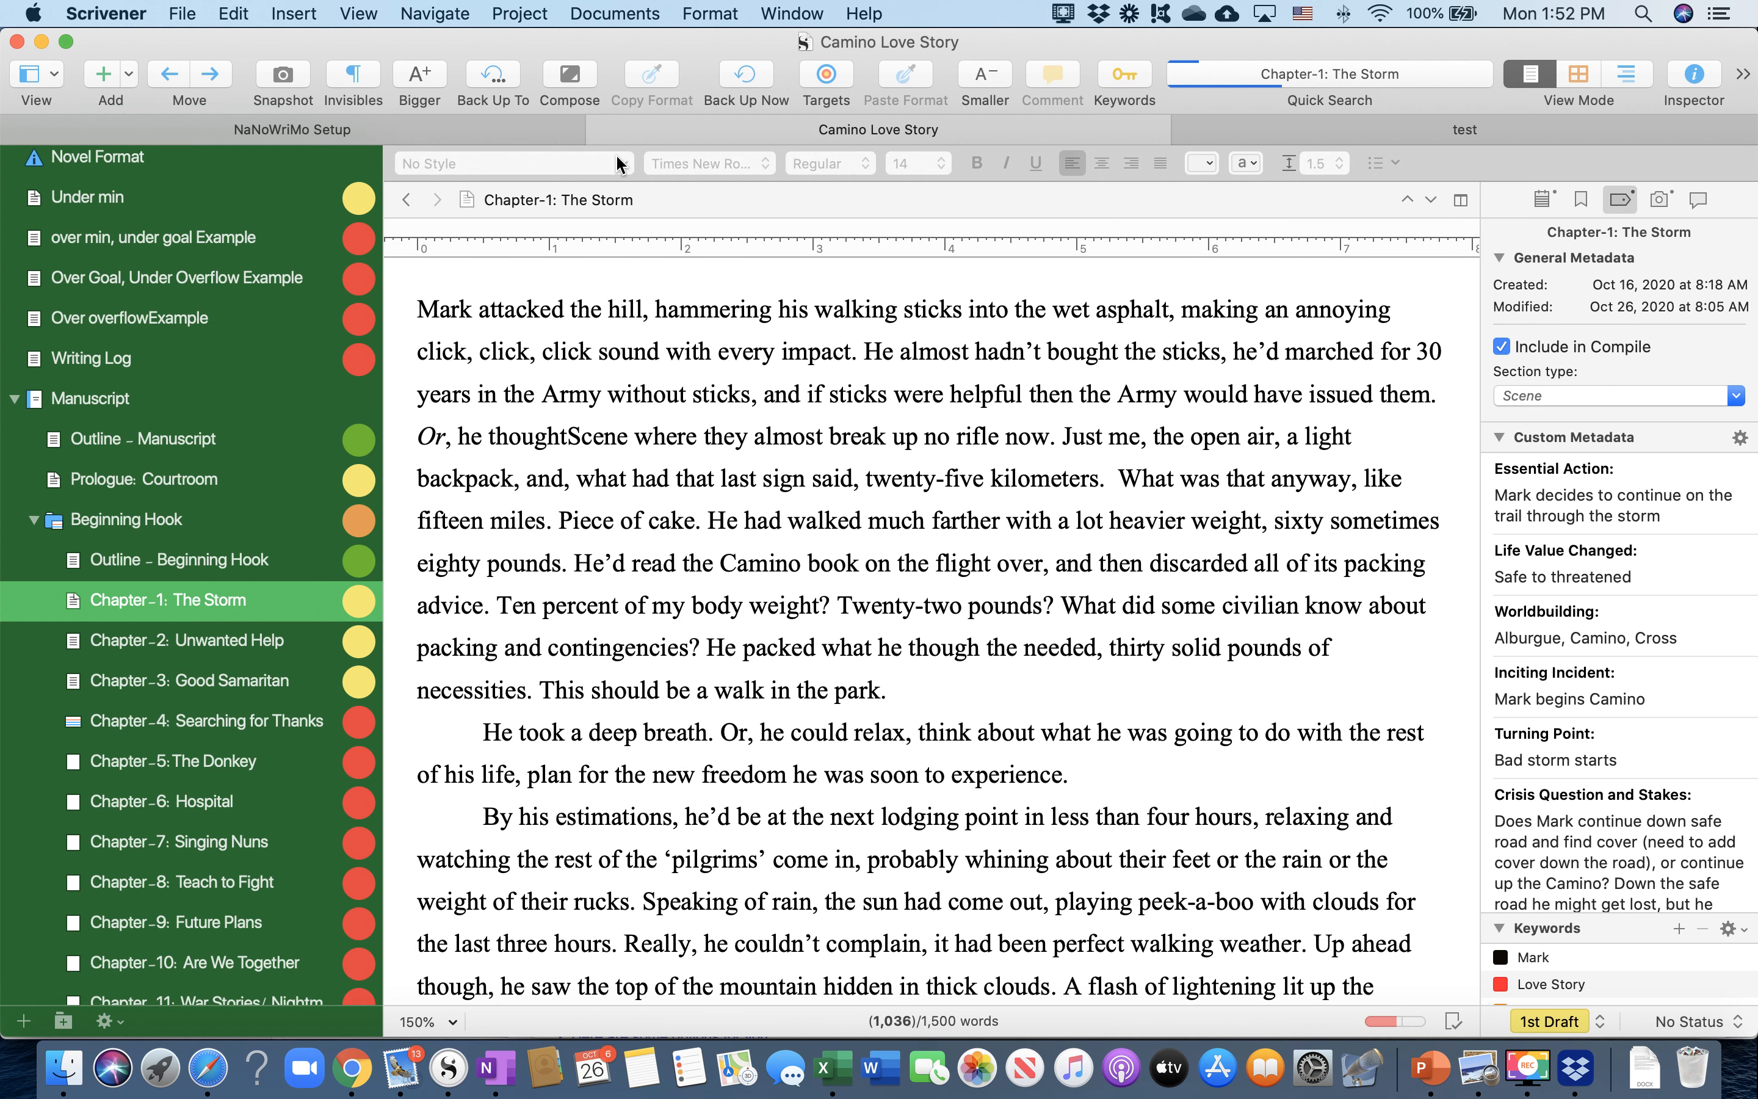
Open the Set up Binder page in the NaNoWriMo Setup project
click(317, 135)
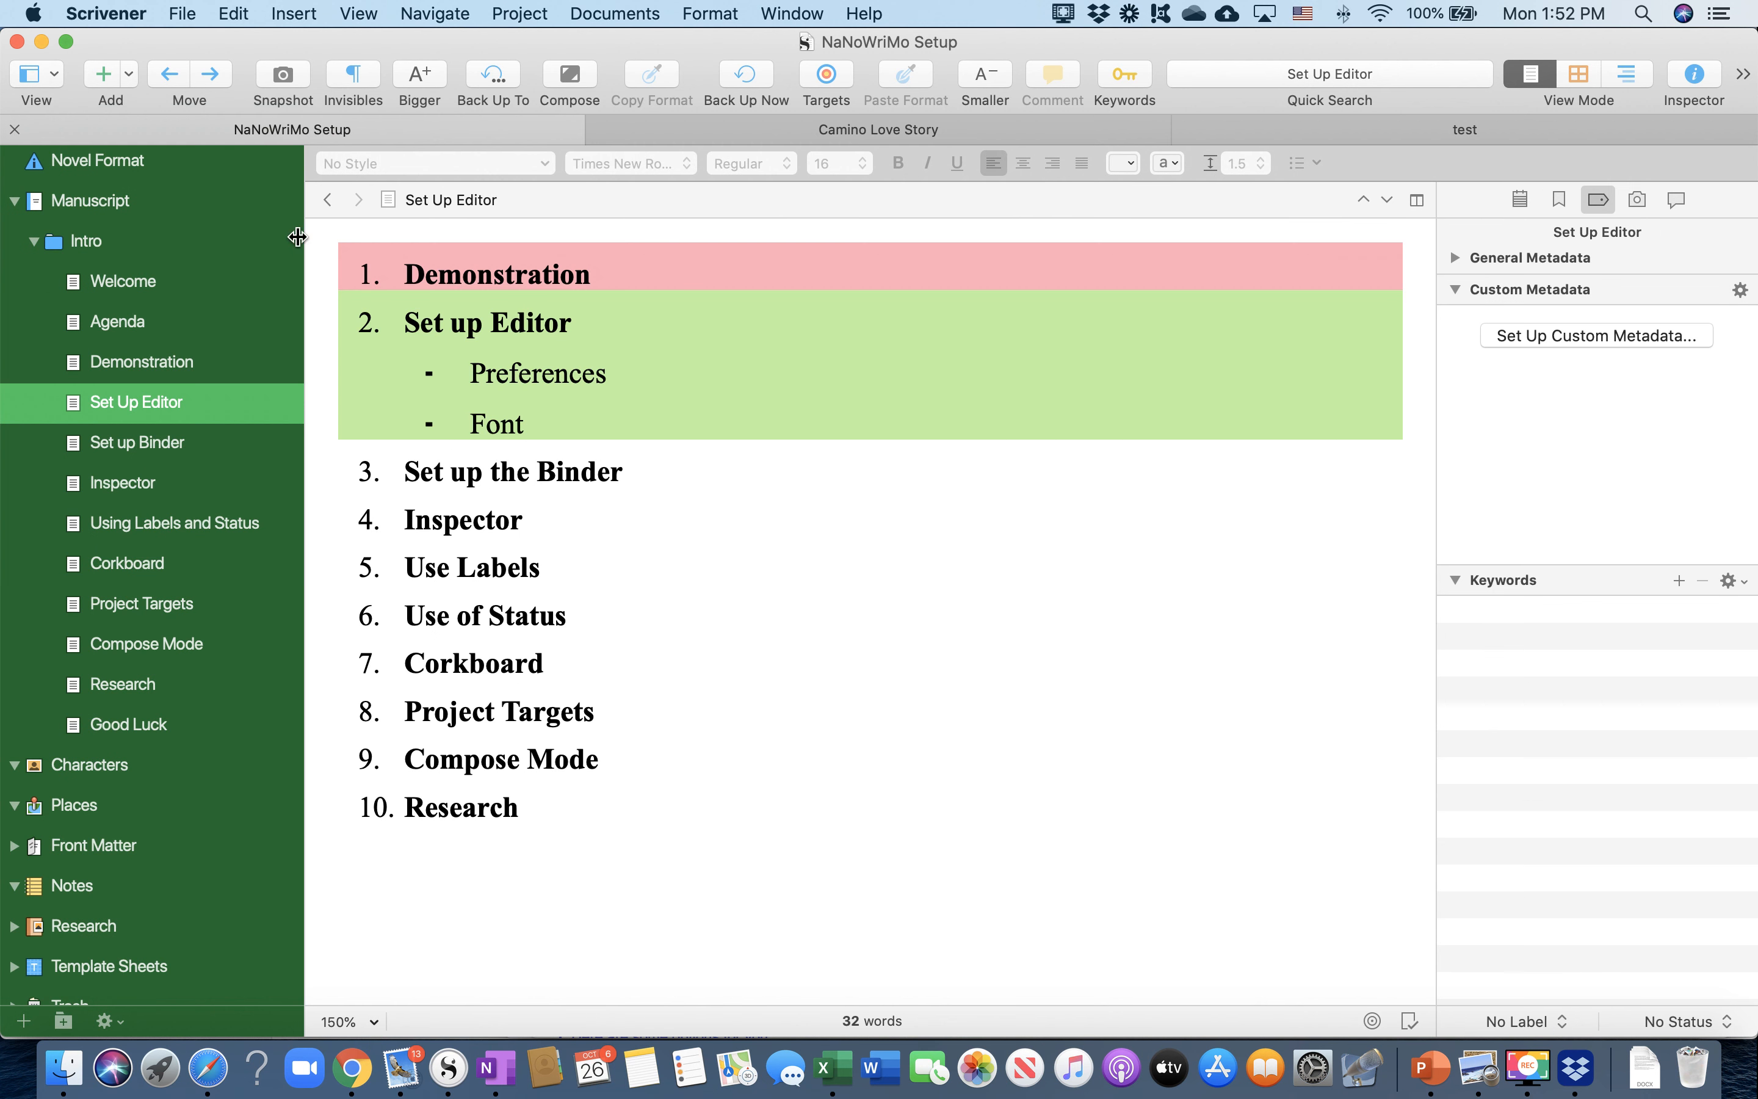
click(159, 450)
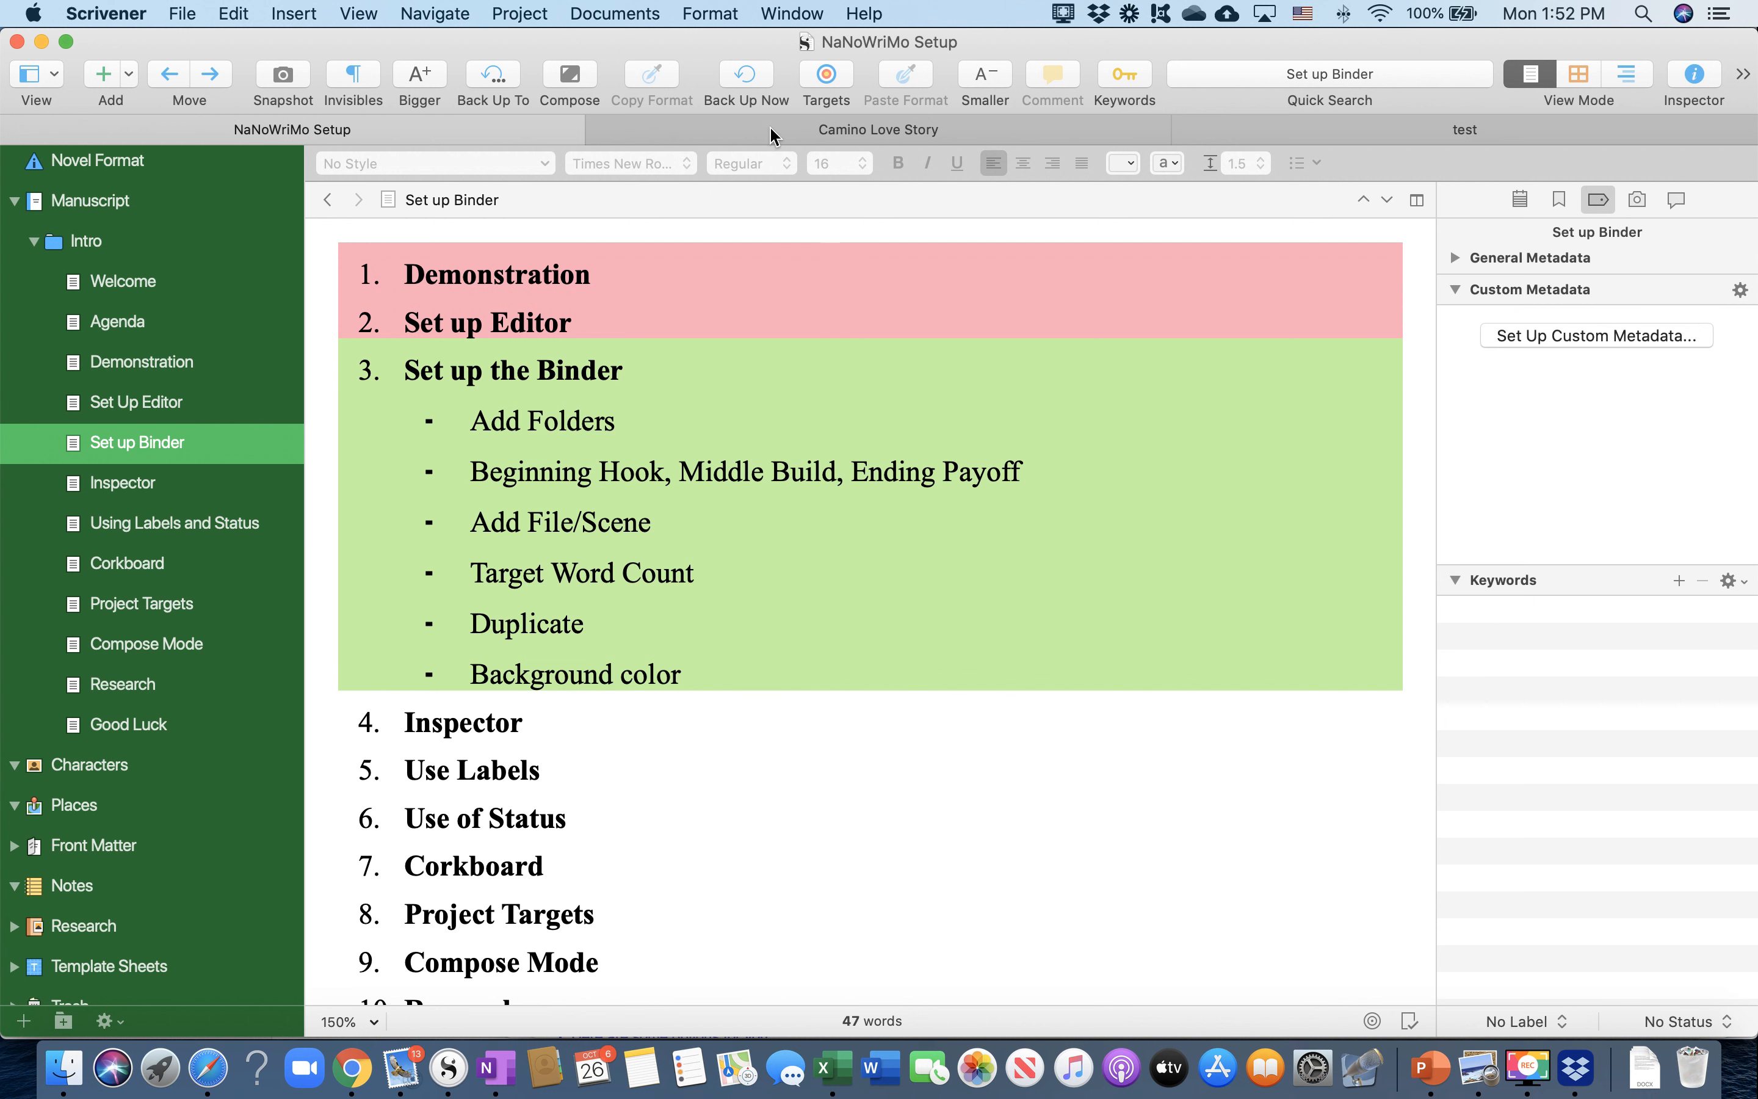
Switch to the test project and add a new folder in the Manuscript at the same level as Chapter, keeping its default name
click(1375, 128)
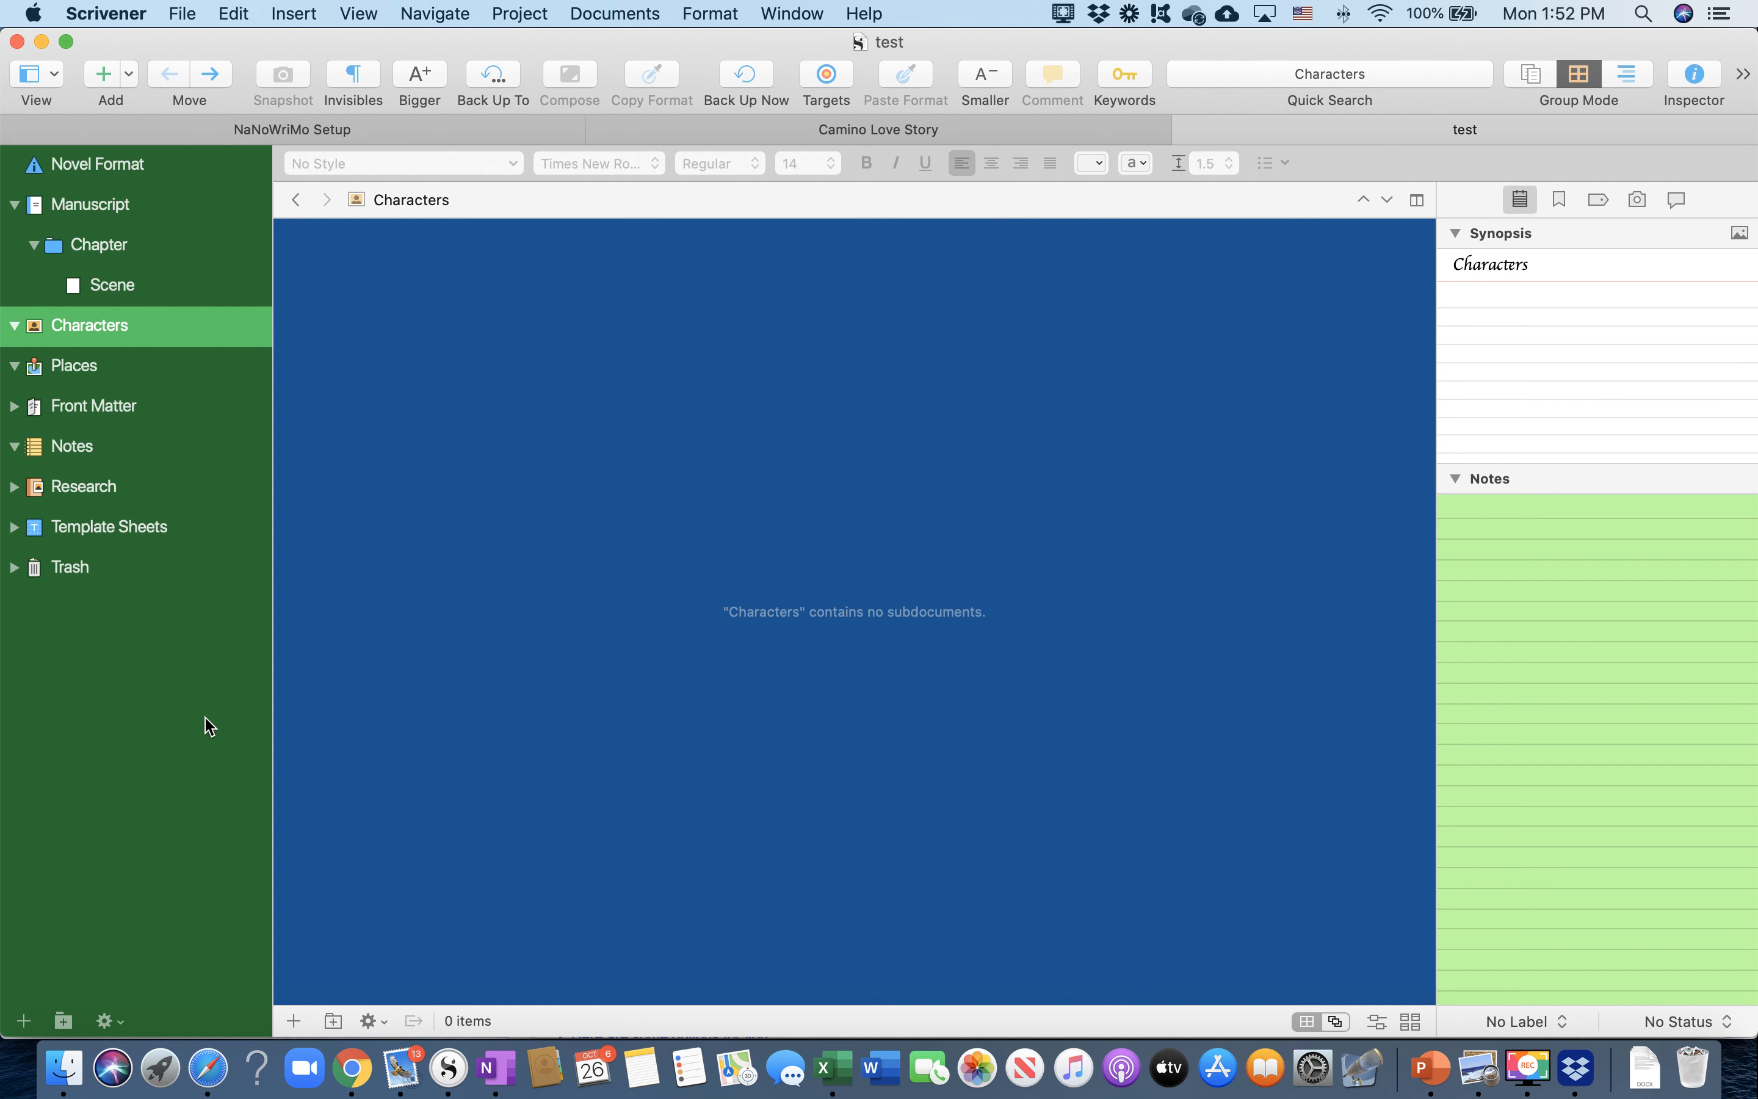
click(112, 254)
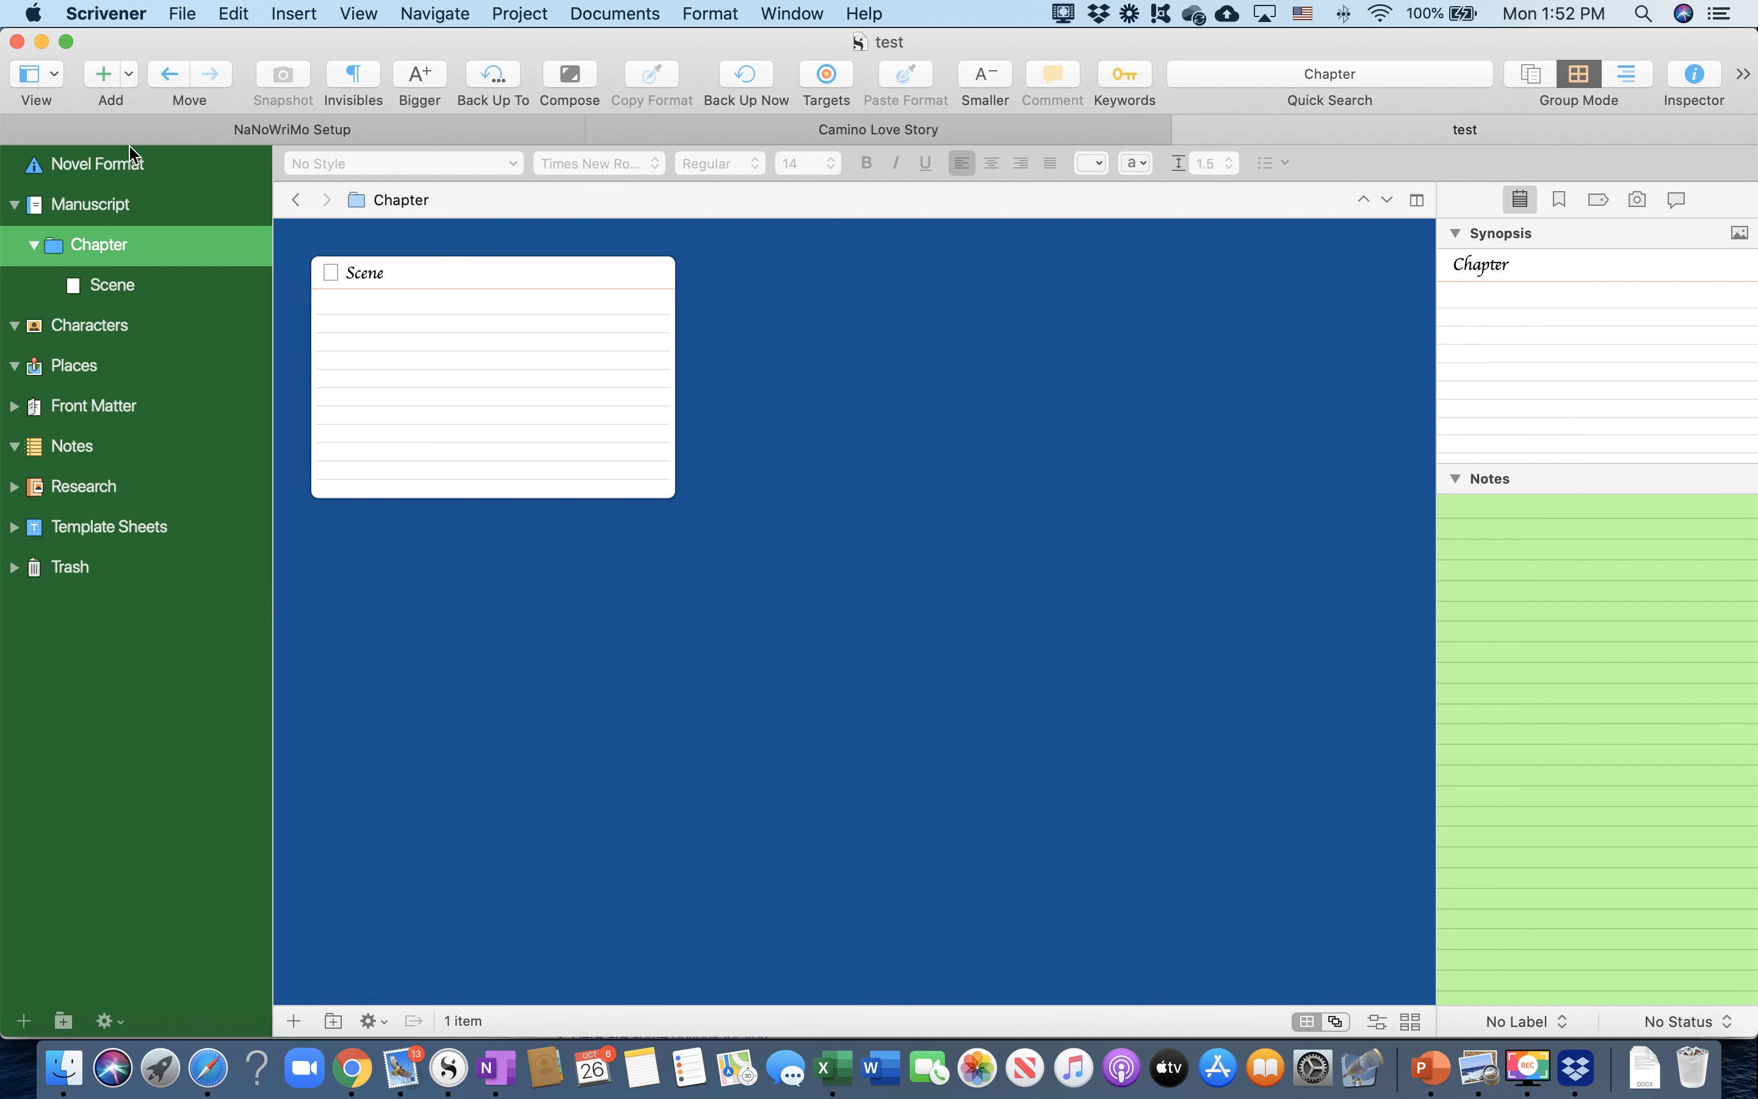
click(128, 74)
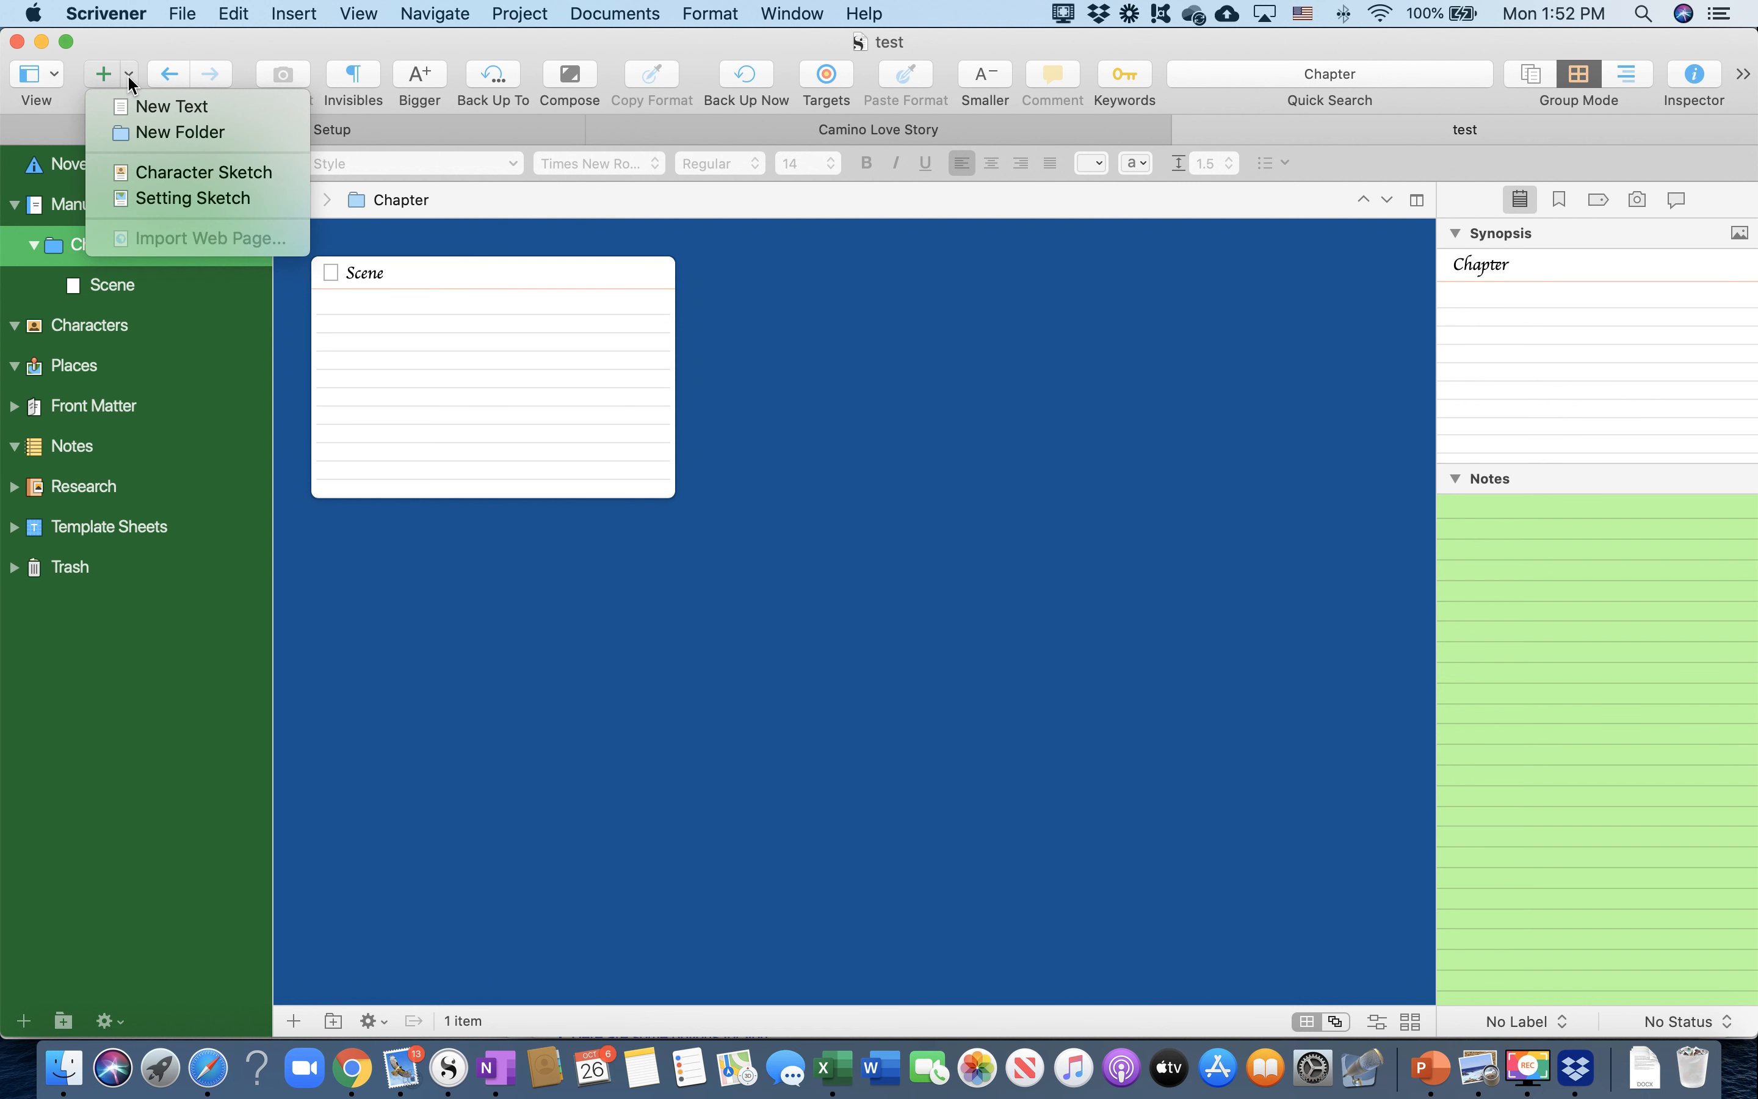
click(141, 133)
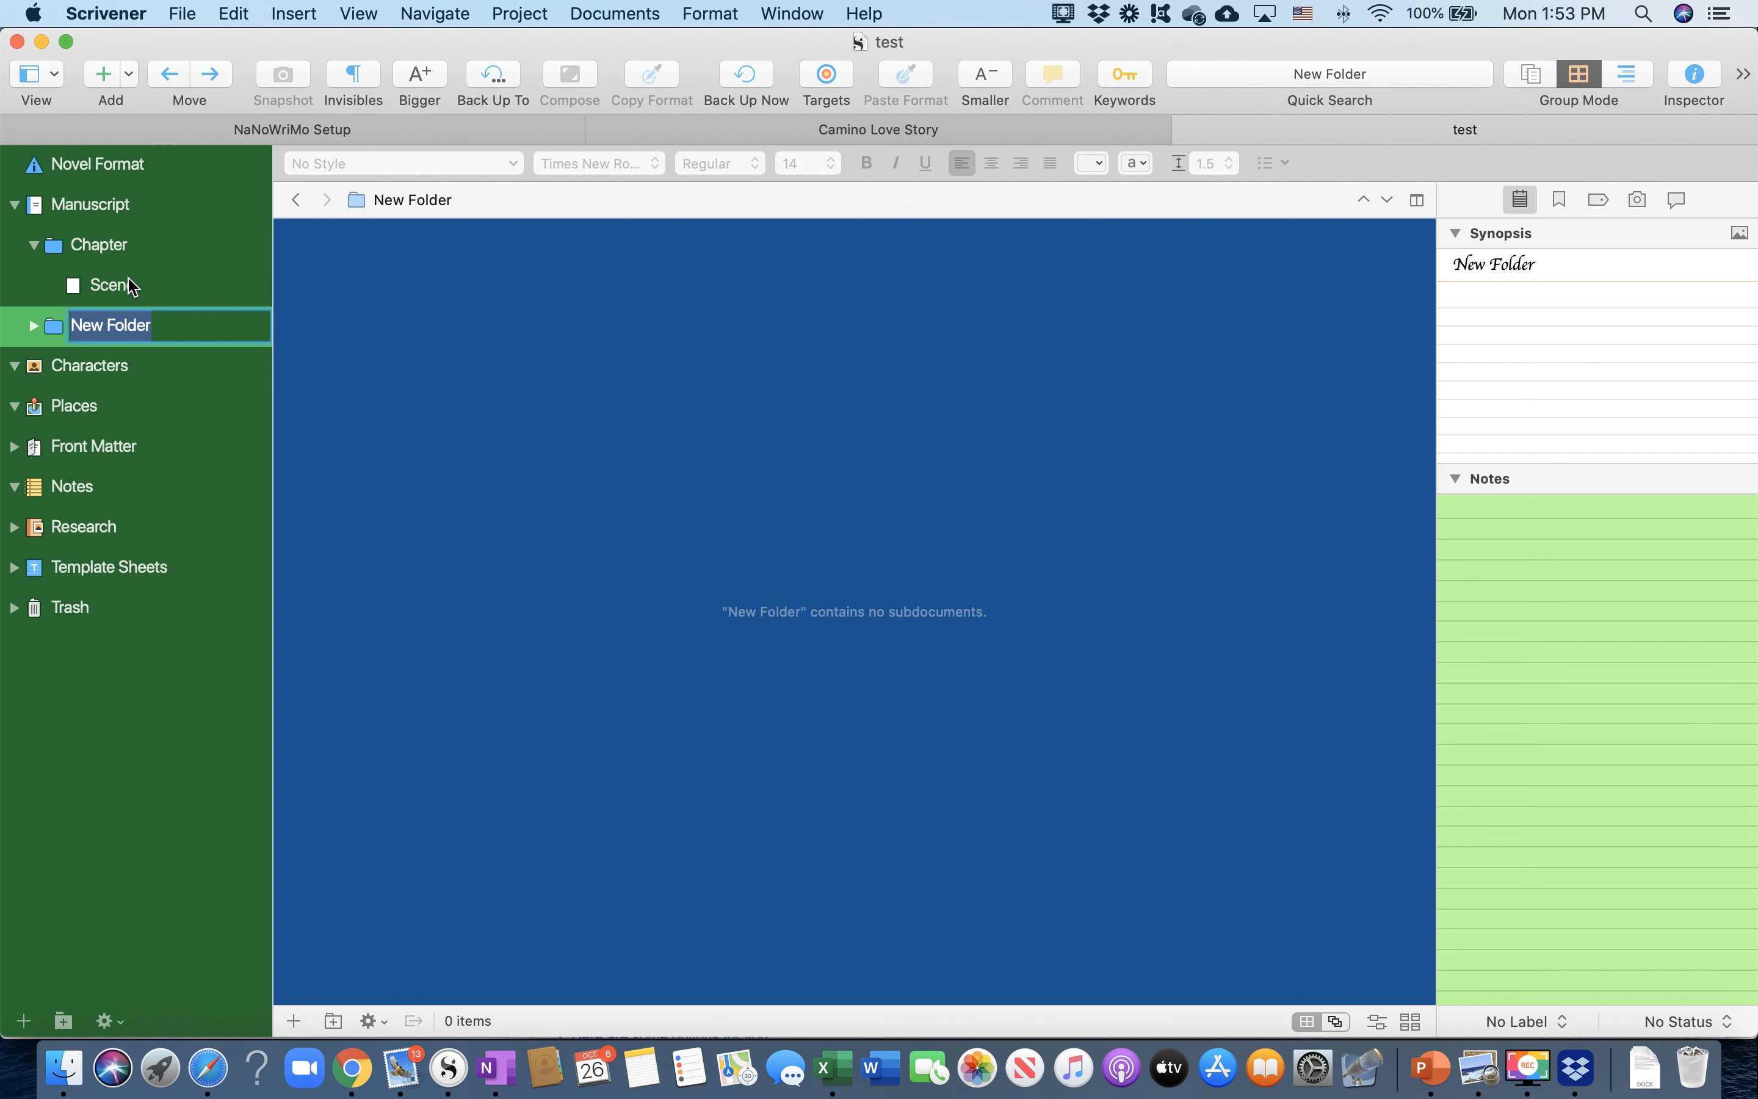
key(Return)
Add an untitled text document directly below New Folder at the same level and convert it to a folder
key(super+n)
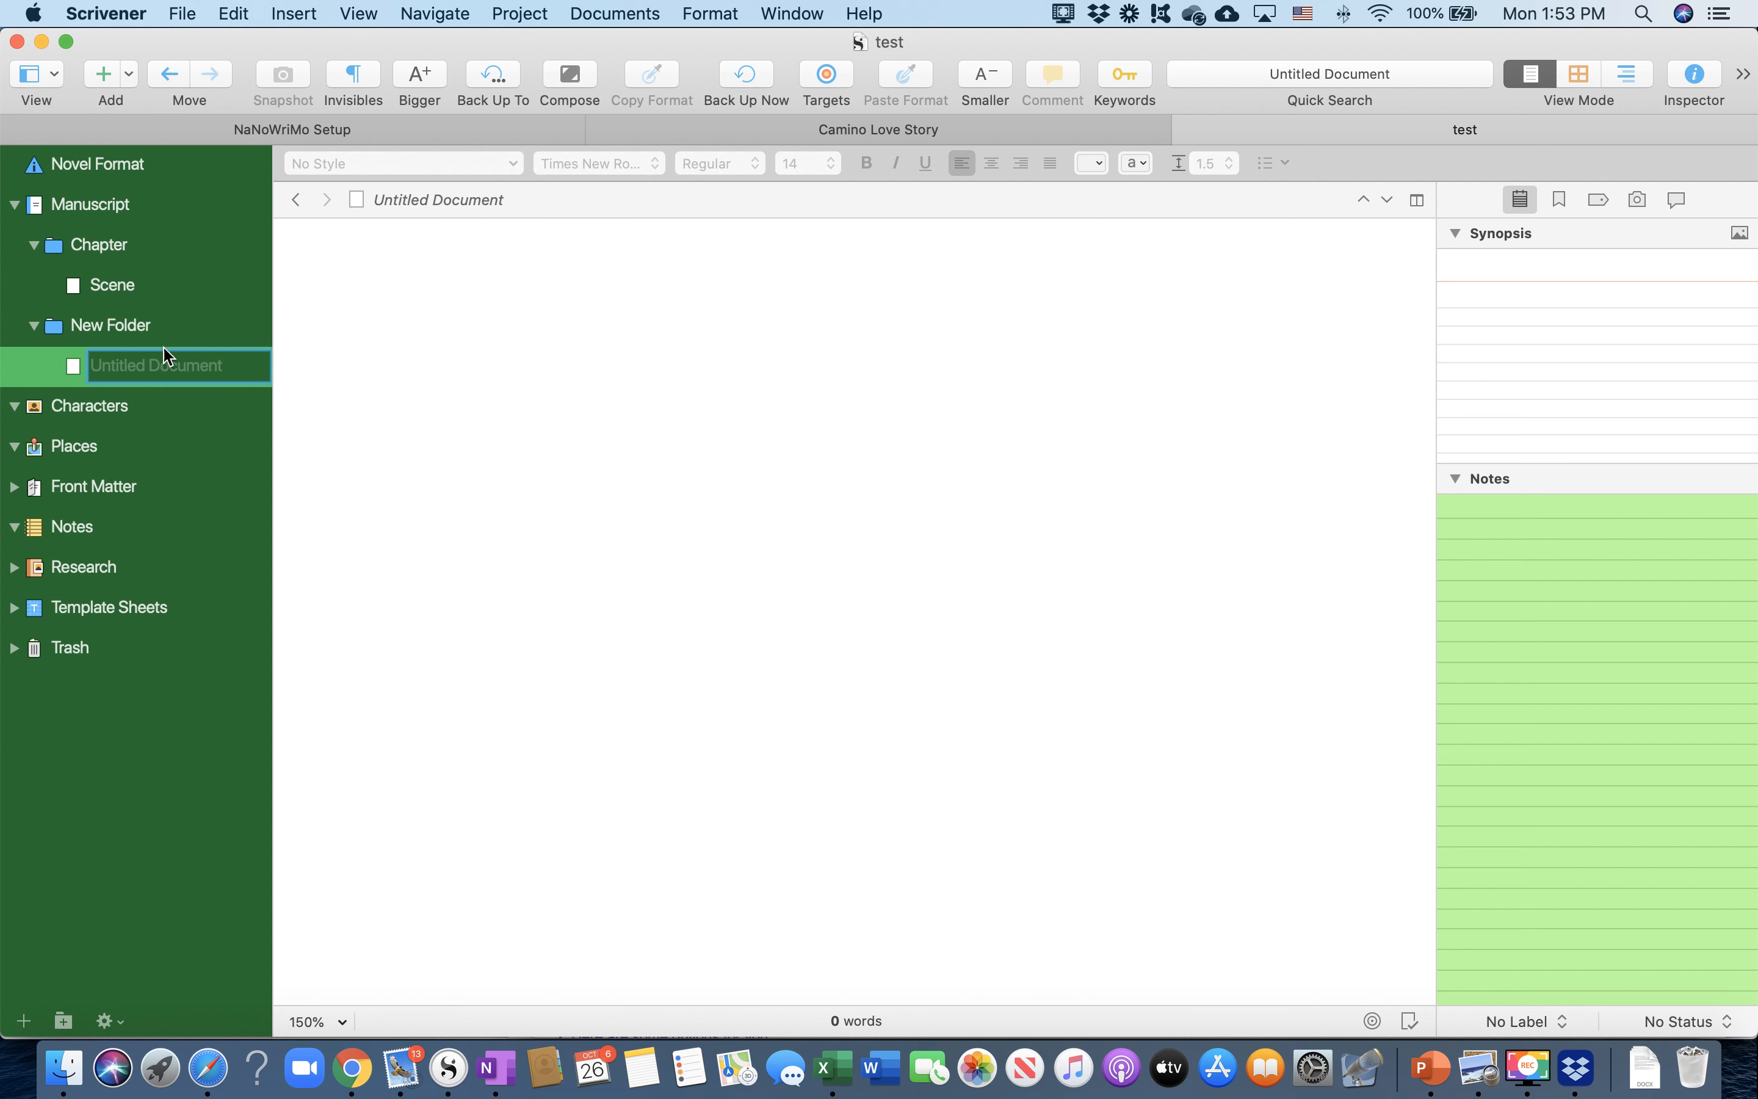
key(Return)
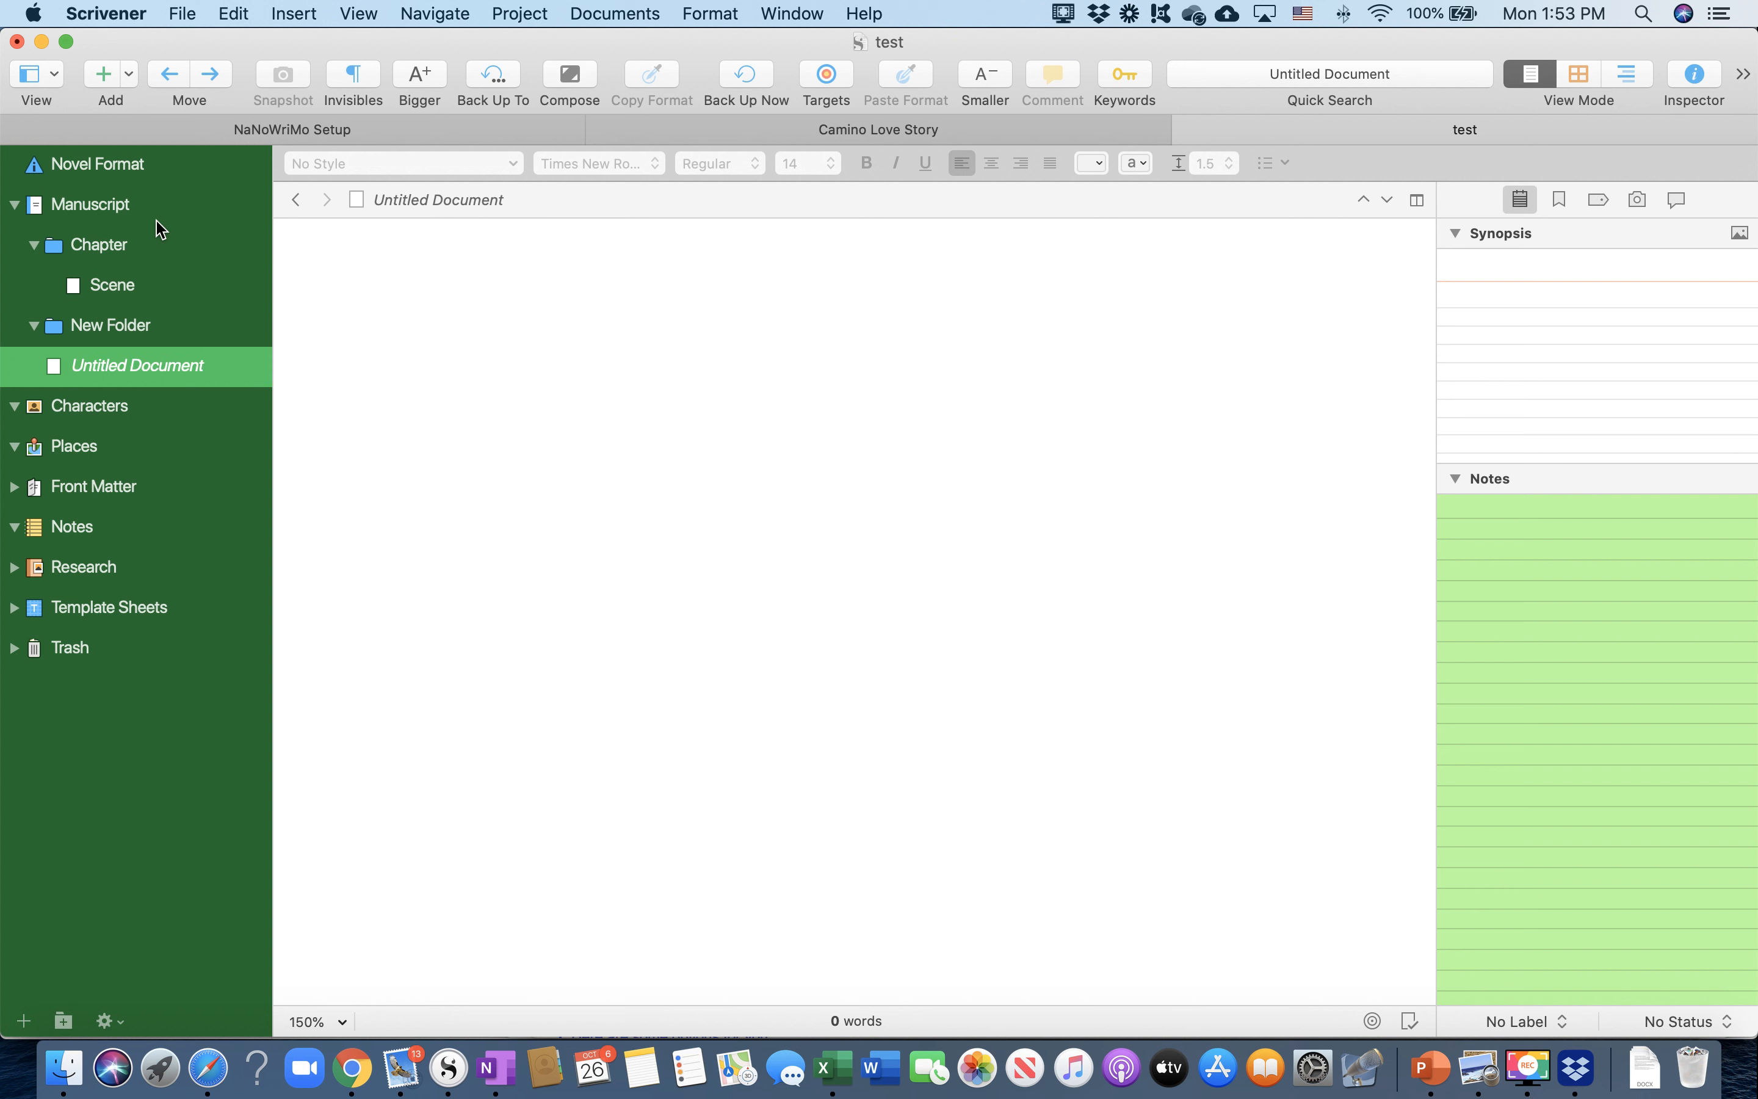
right_click(112, 363)
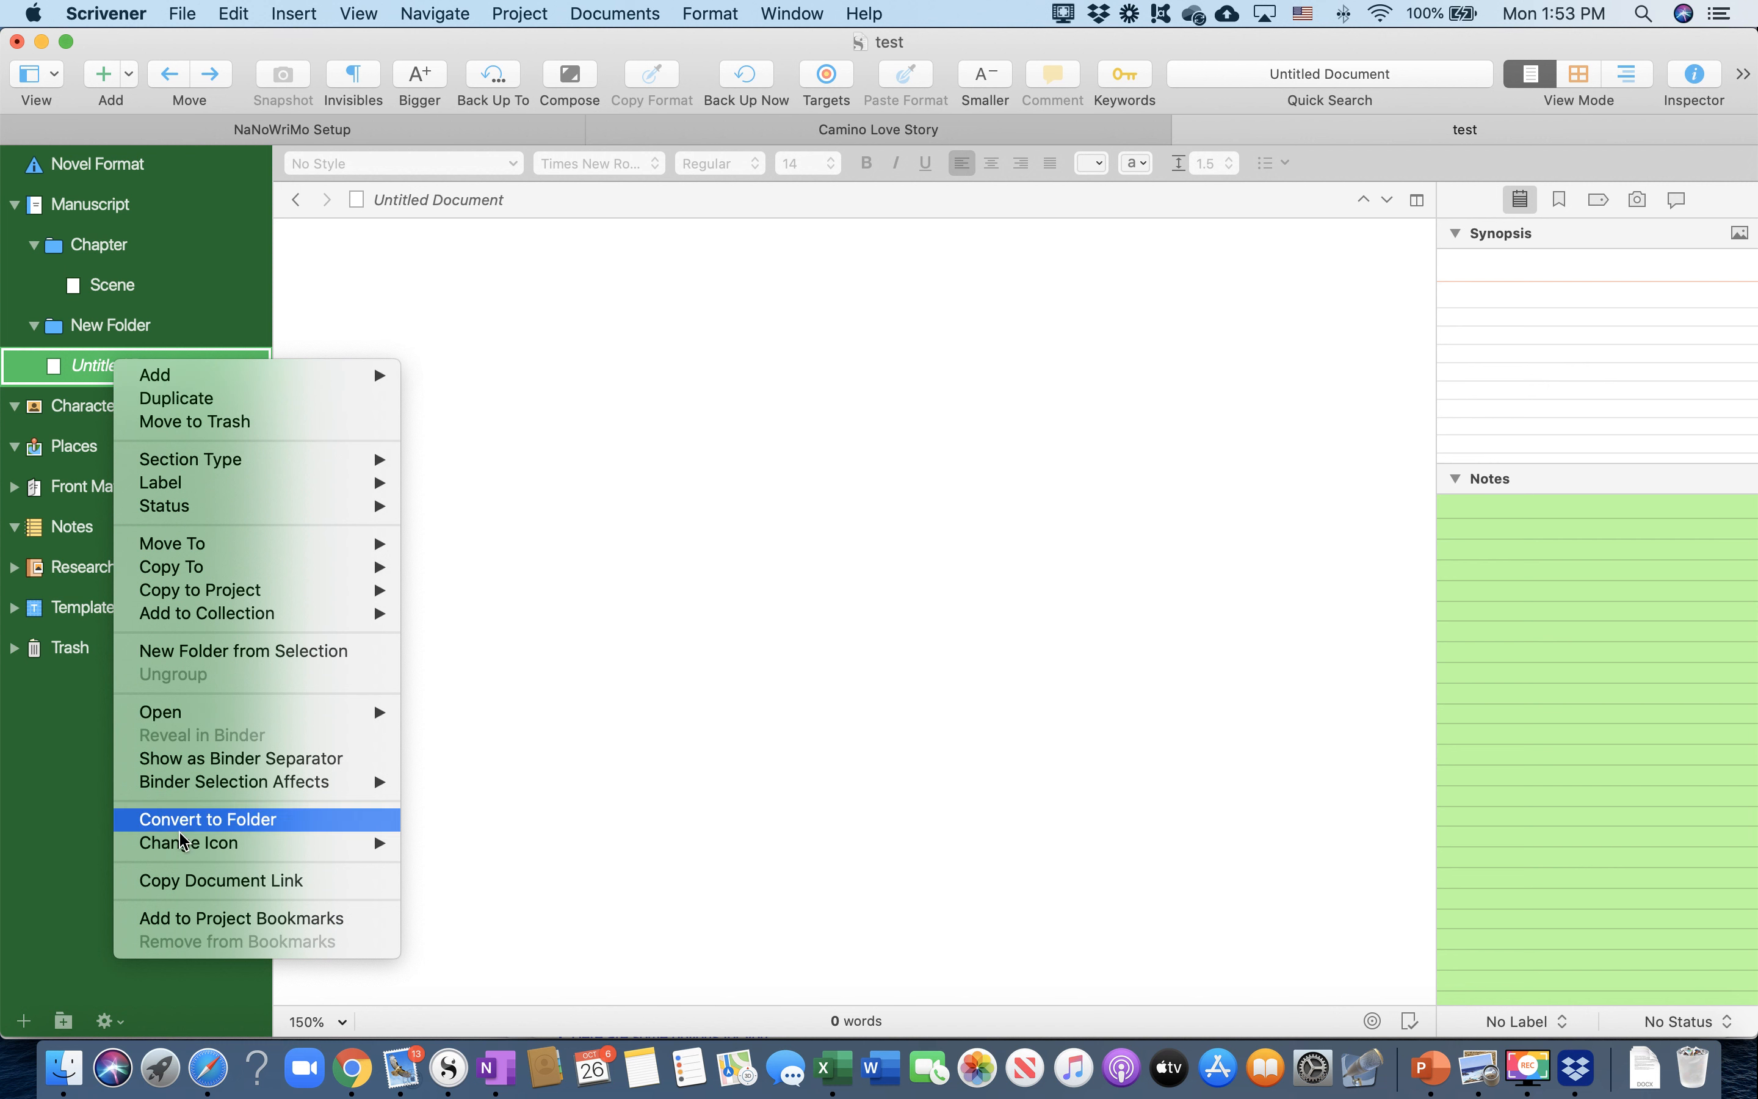
click(198, 820)
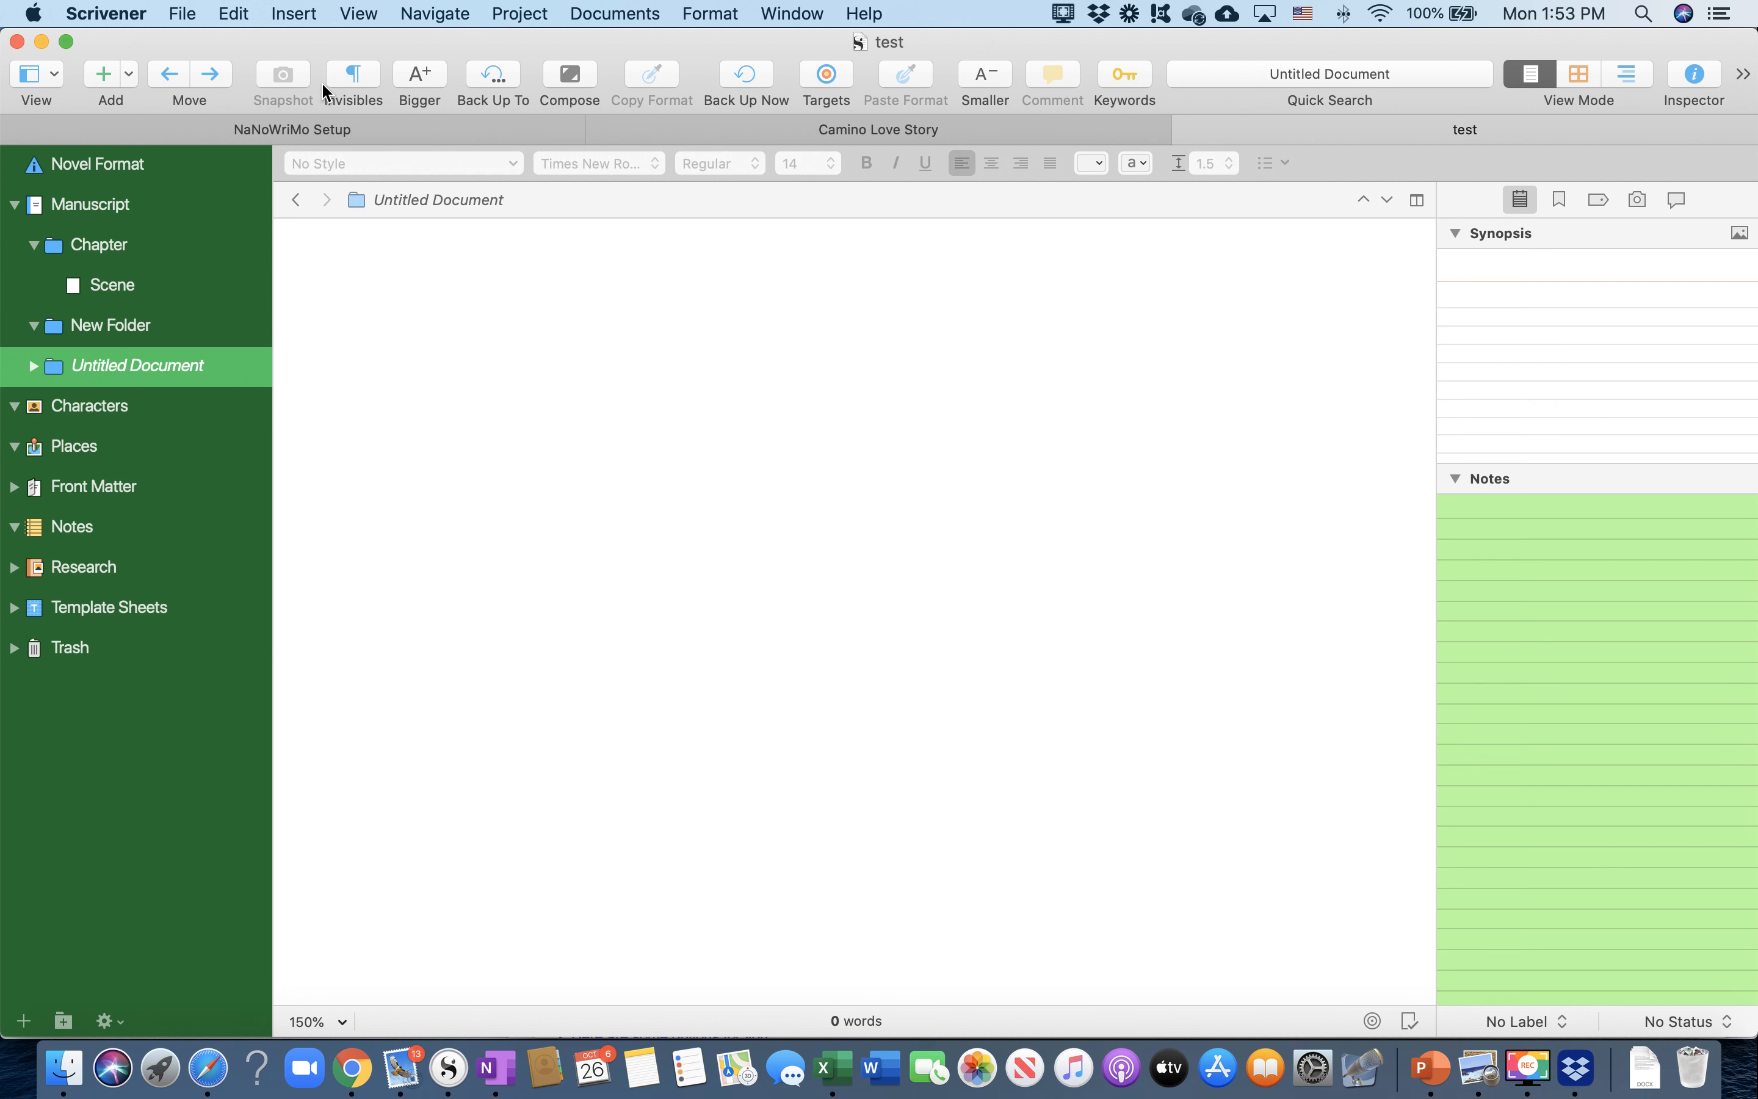
Add another untitled document at the end of the Manuscript, level with the existing folders, and convert it to a folder
click(103, 75)
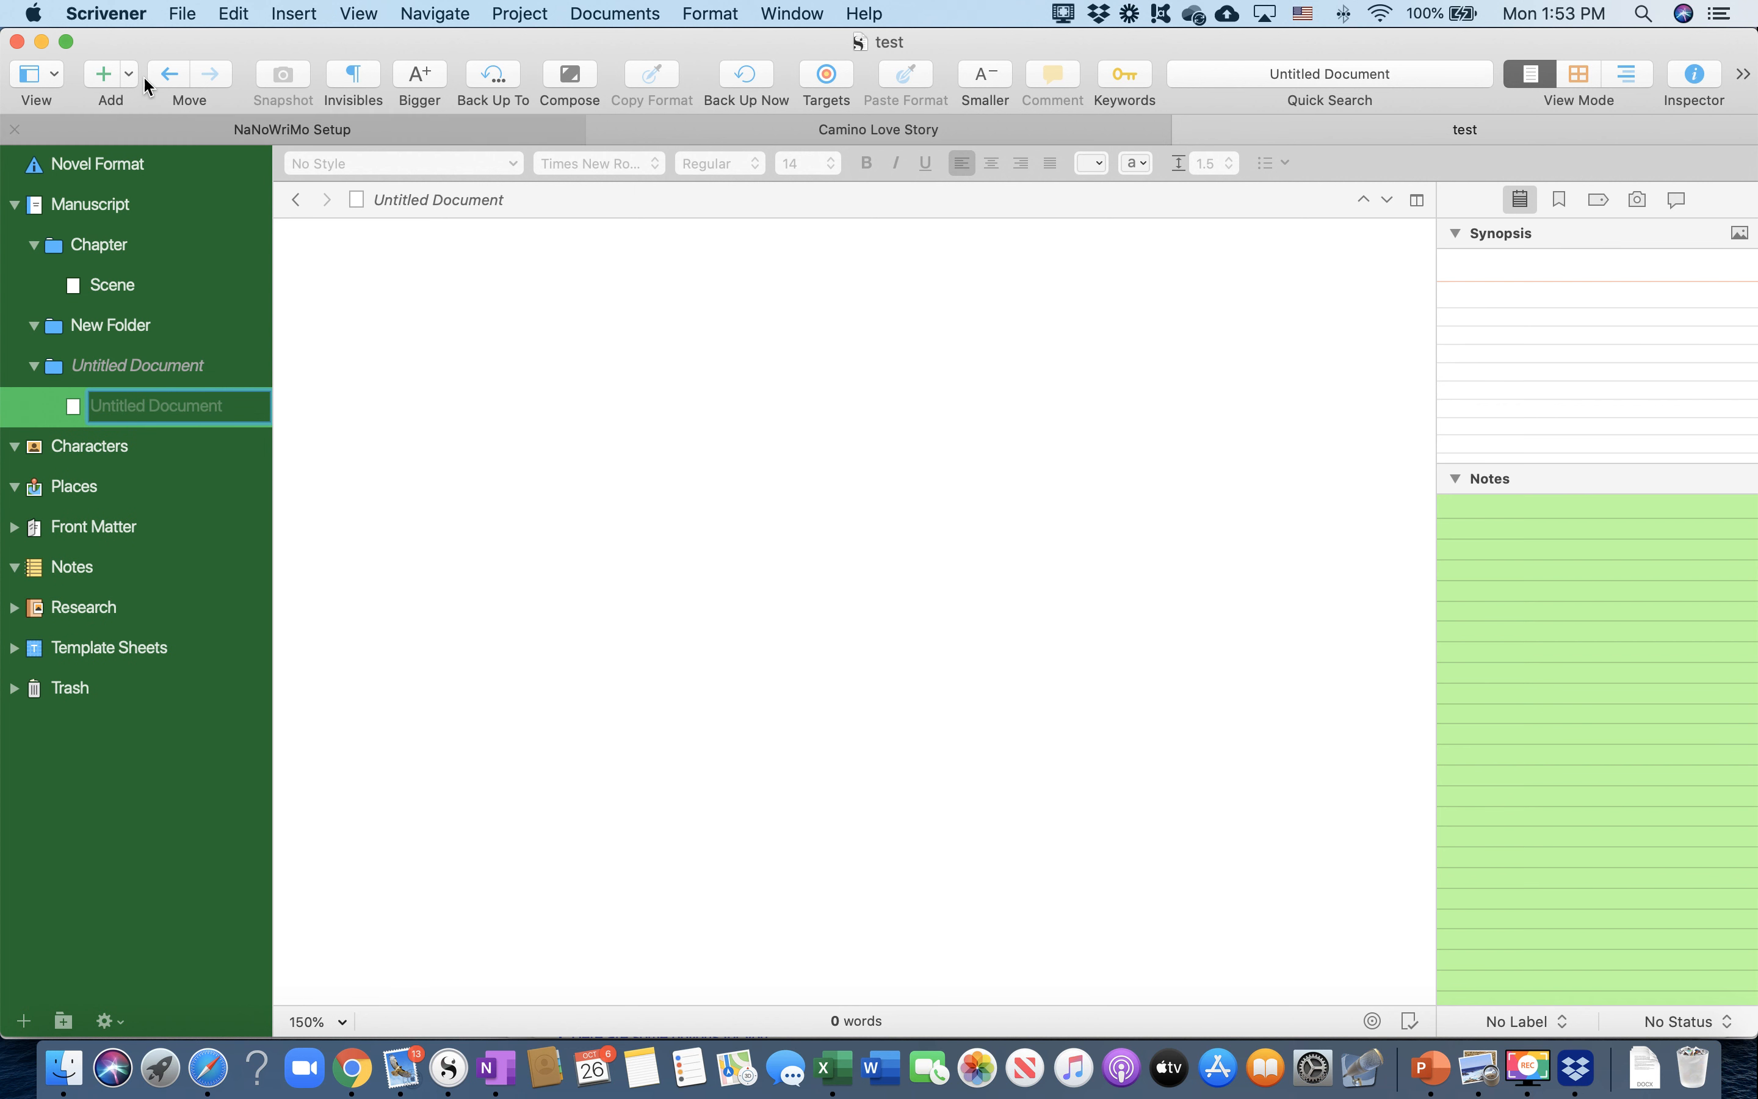
key(Return)
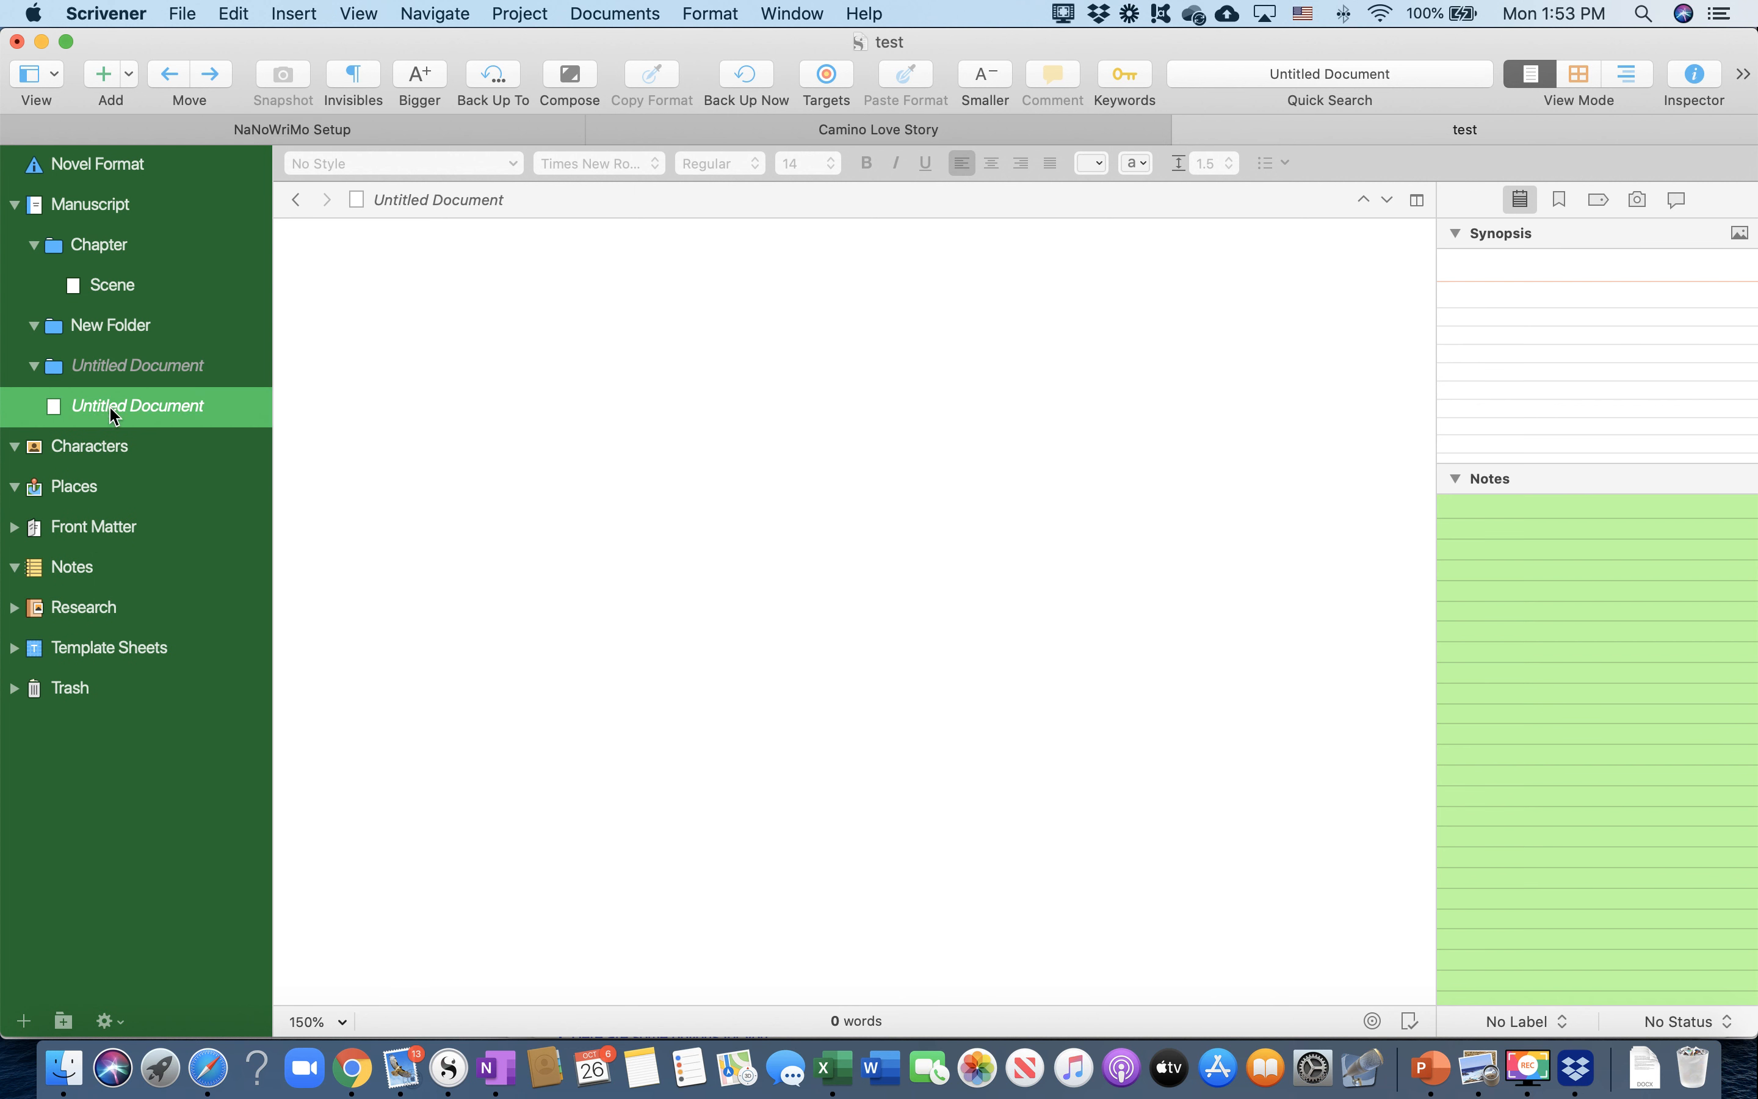
right_click(106, 401)
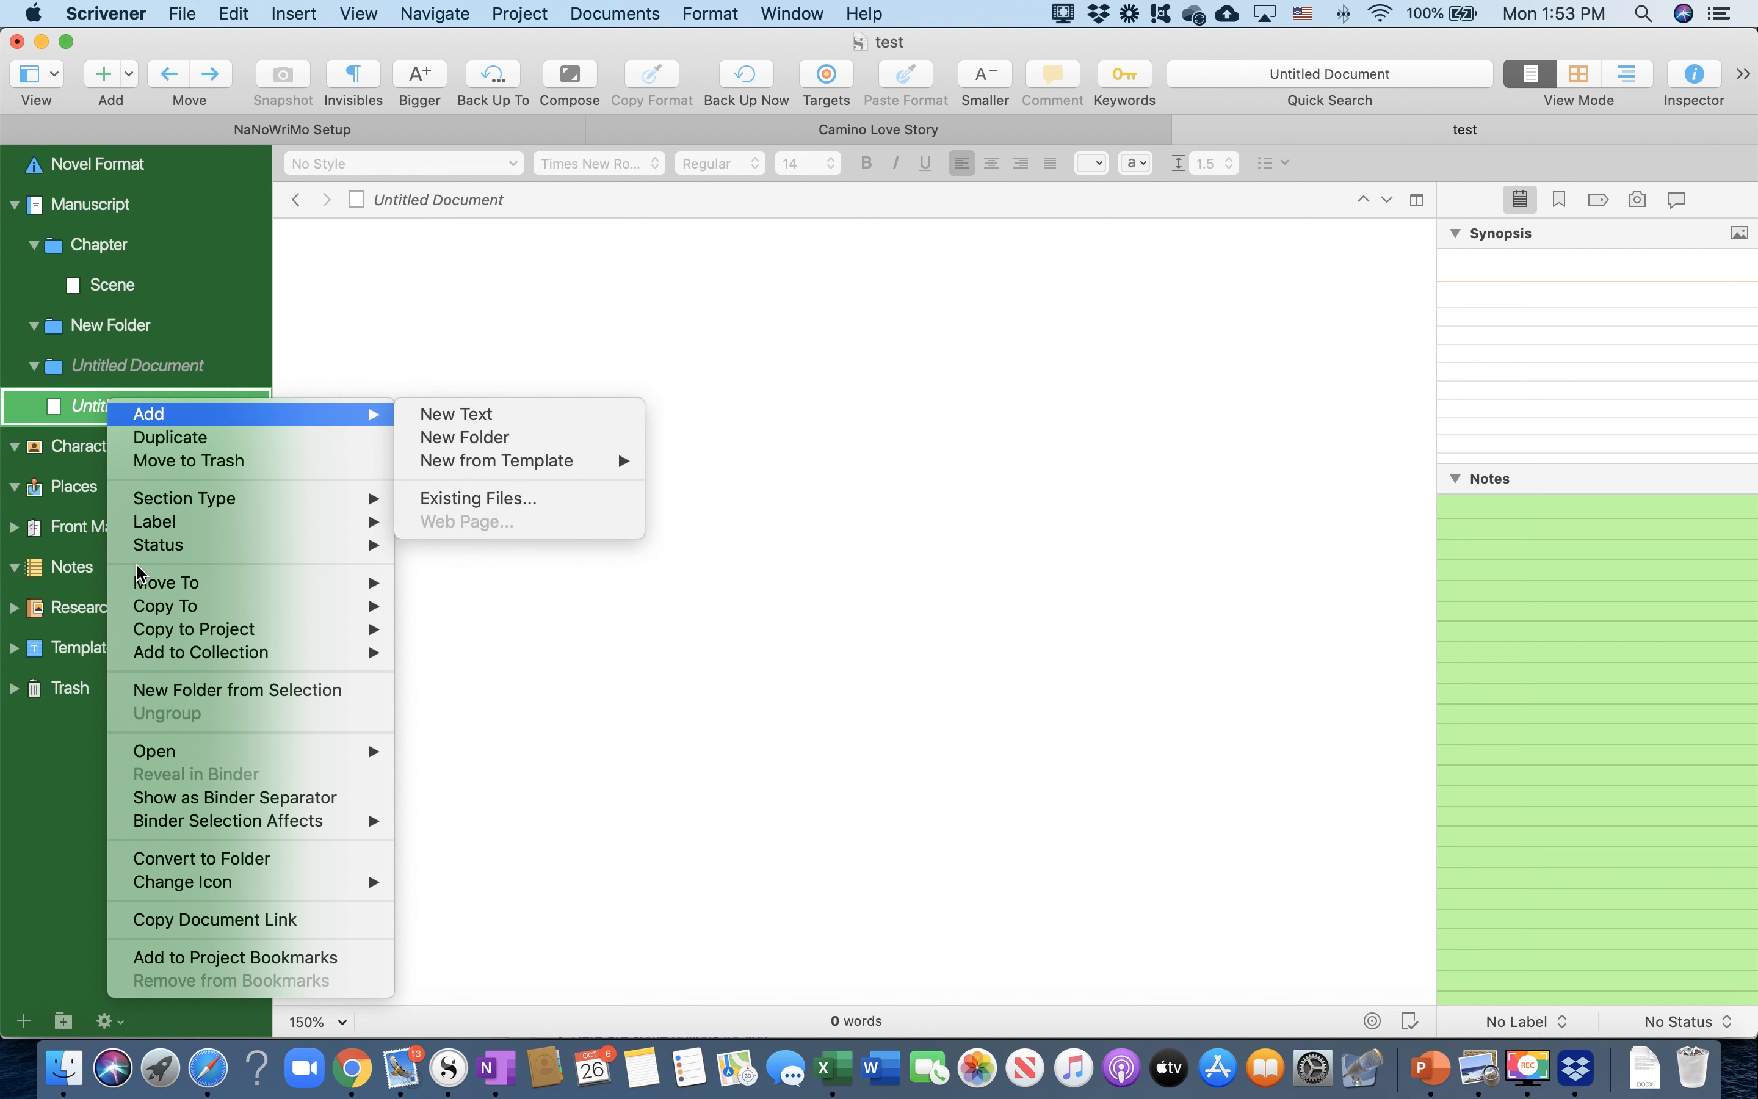
click(183, 858)
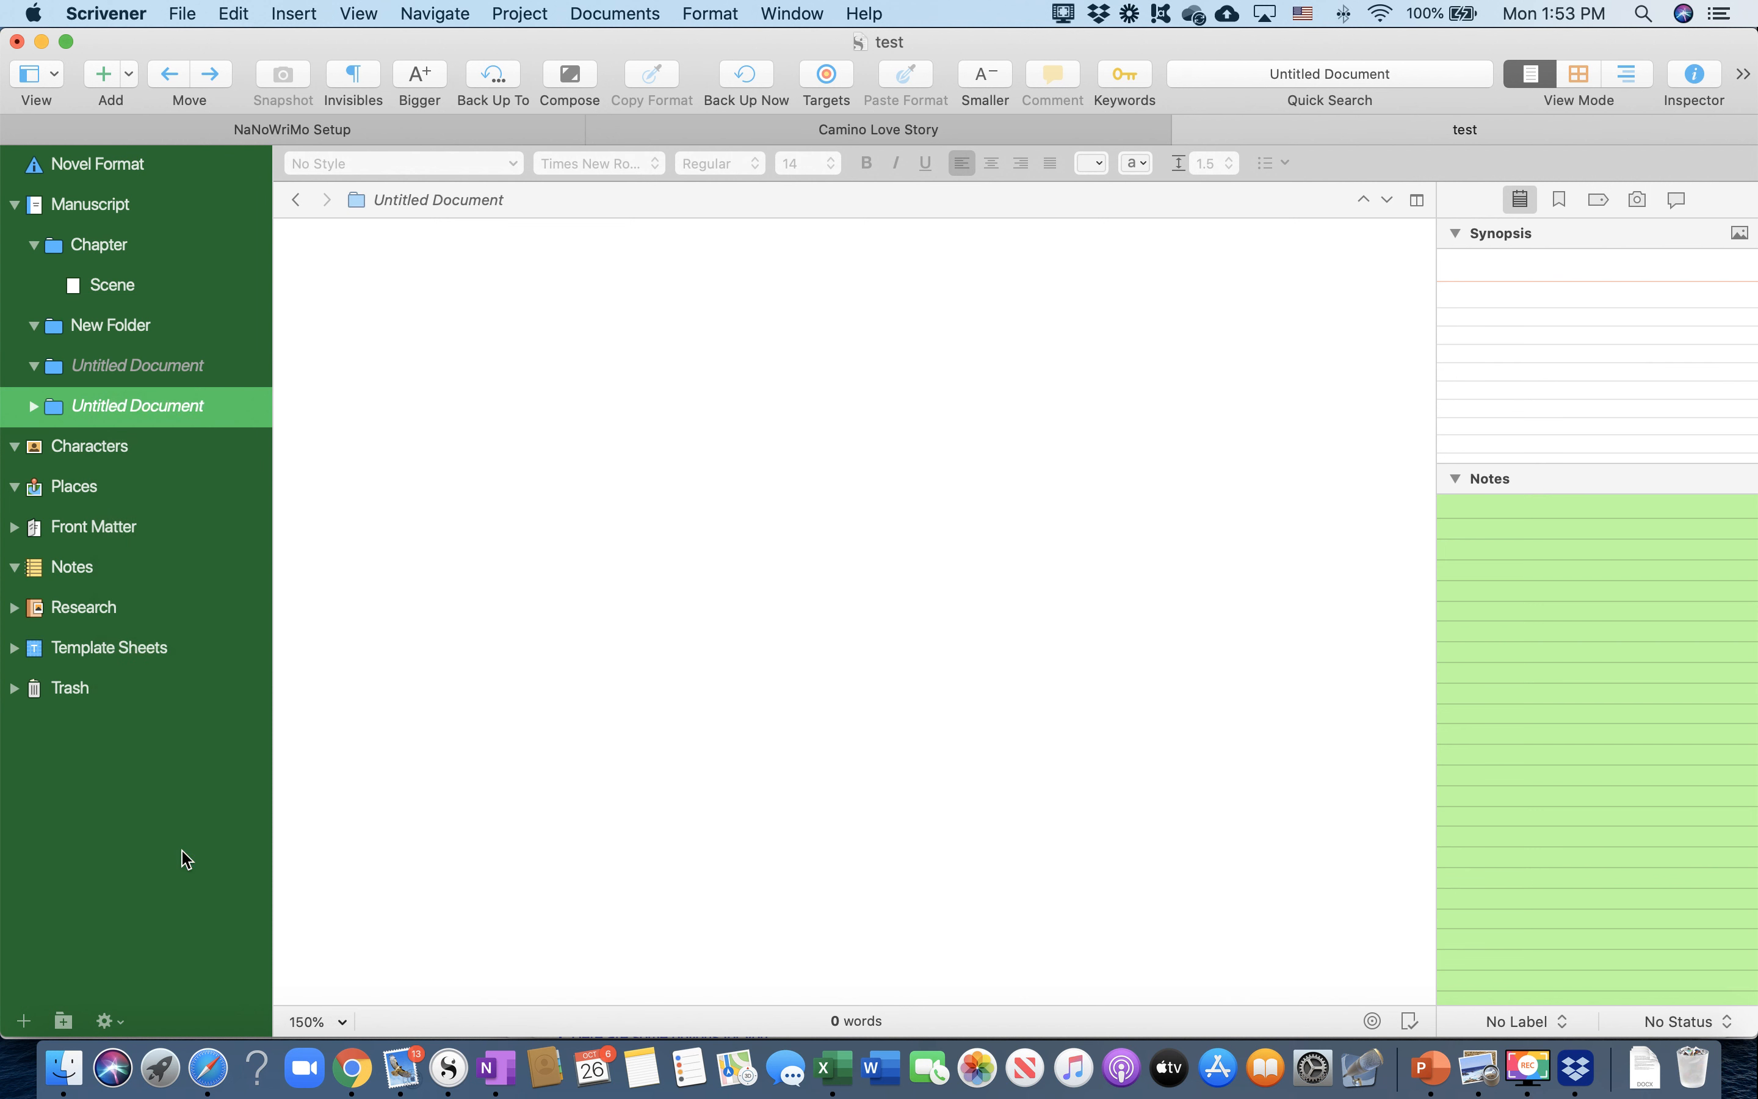
Rename the Chapter folder as BH and New Folder as MB1
click(87, 245)
click(86, 245)
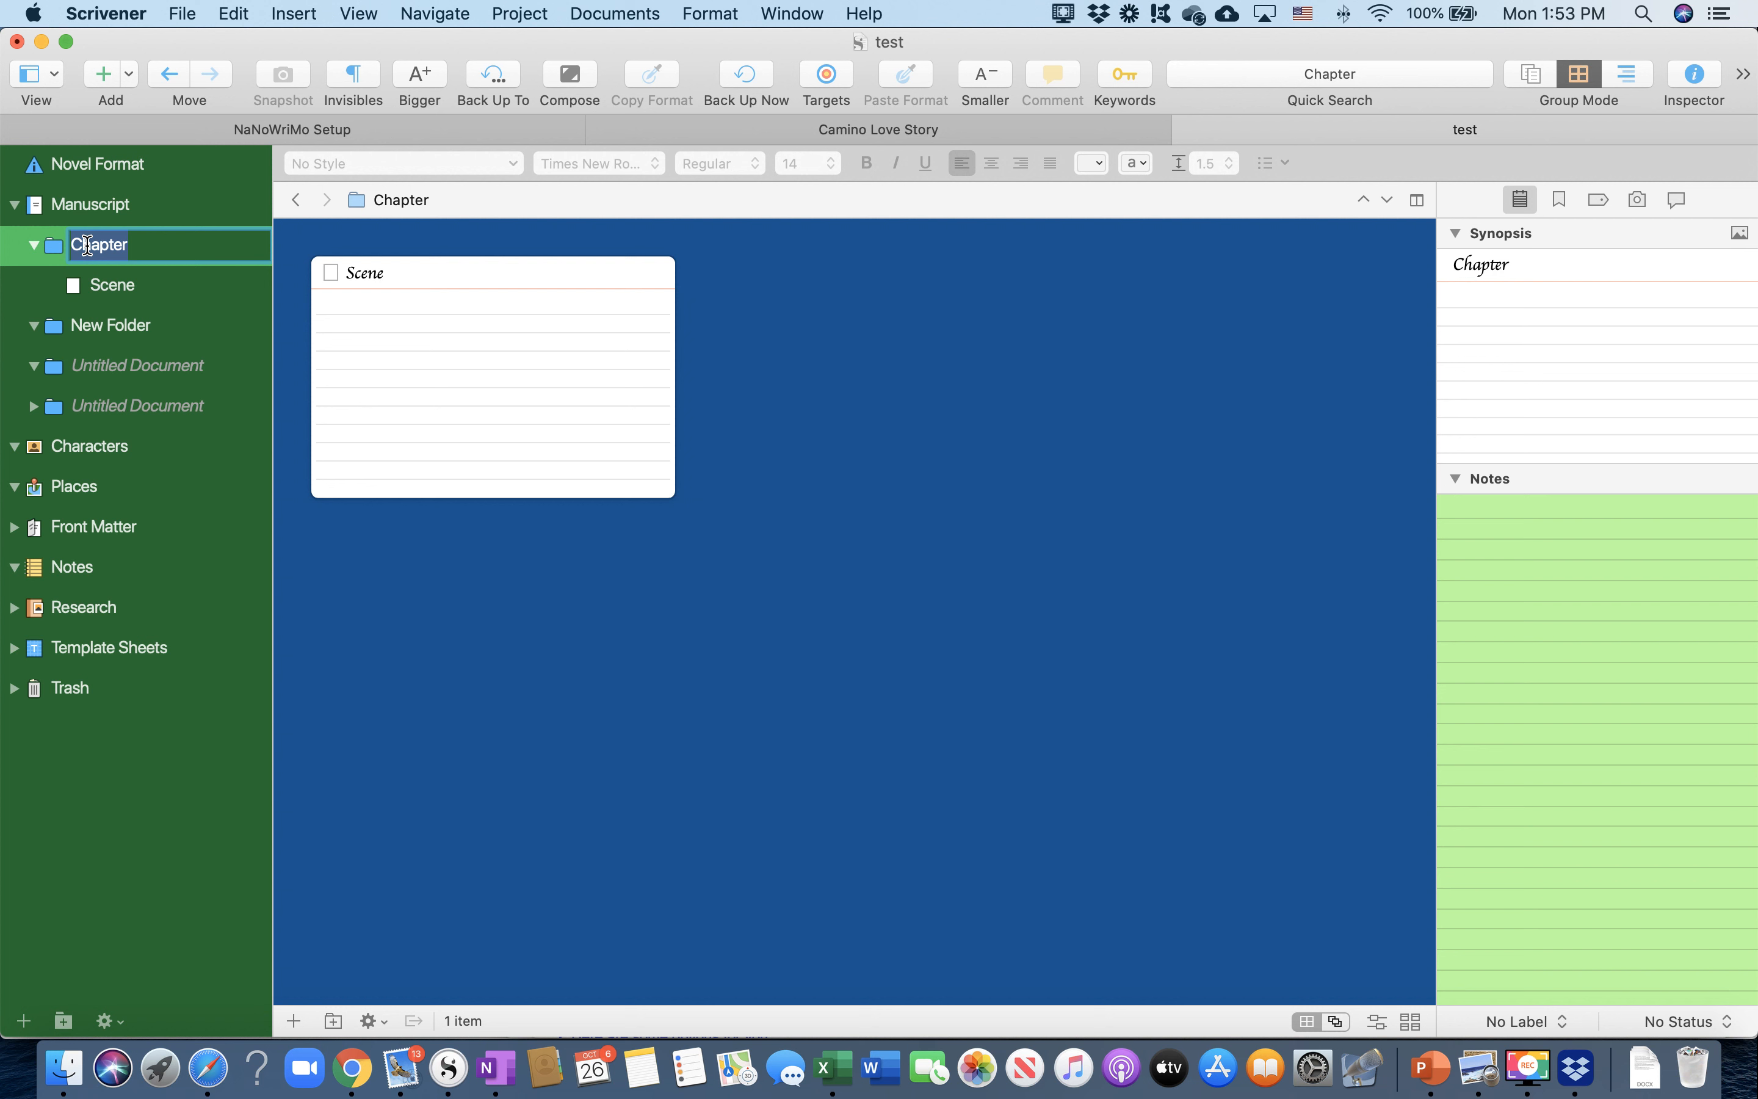
text(BH)
click(84, 326)
click(83, 326)
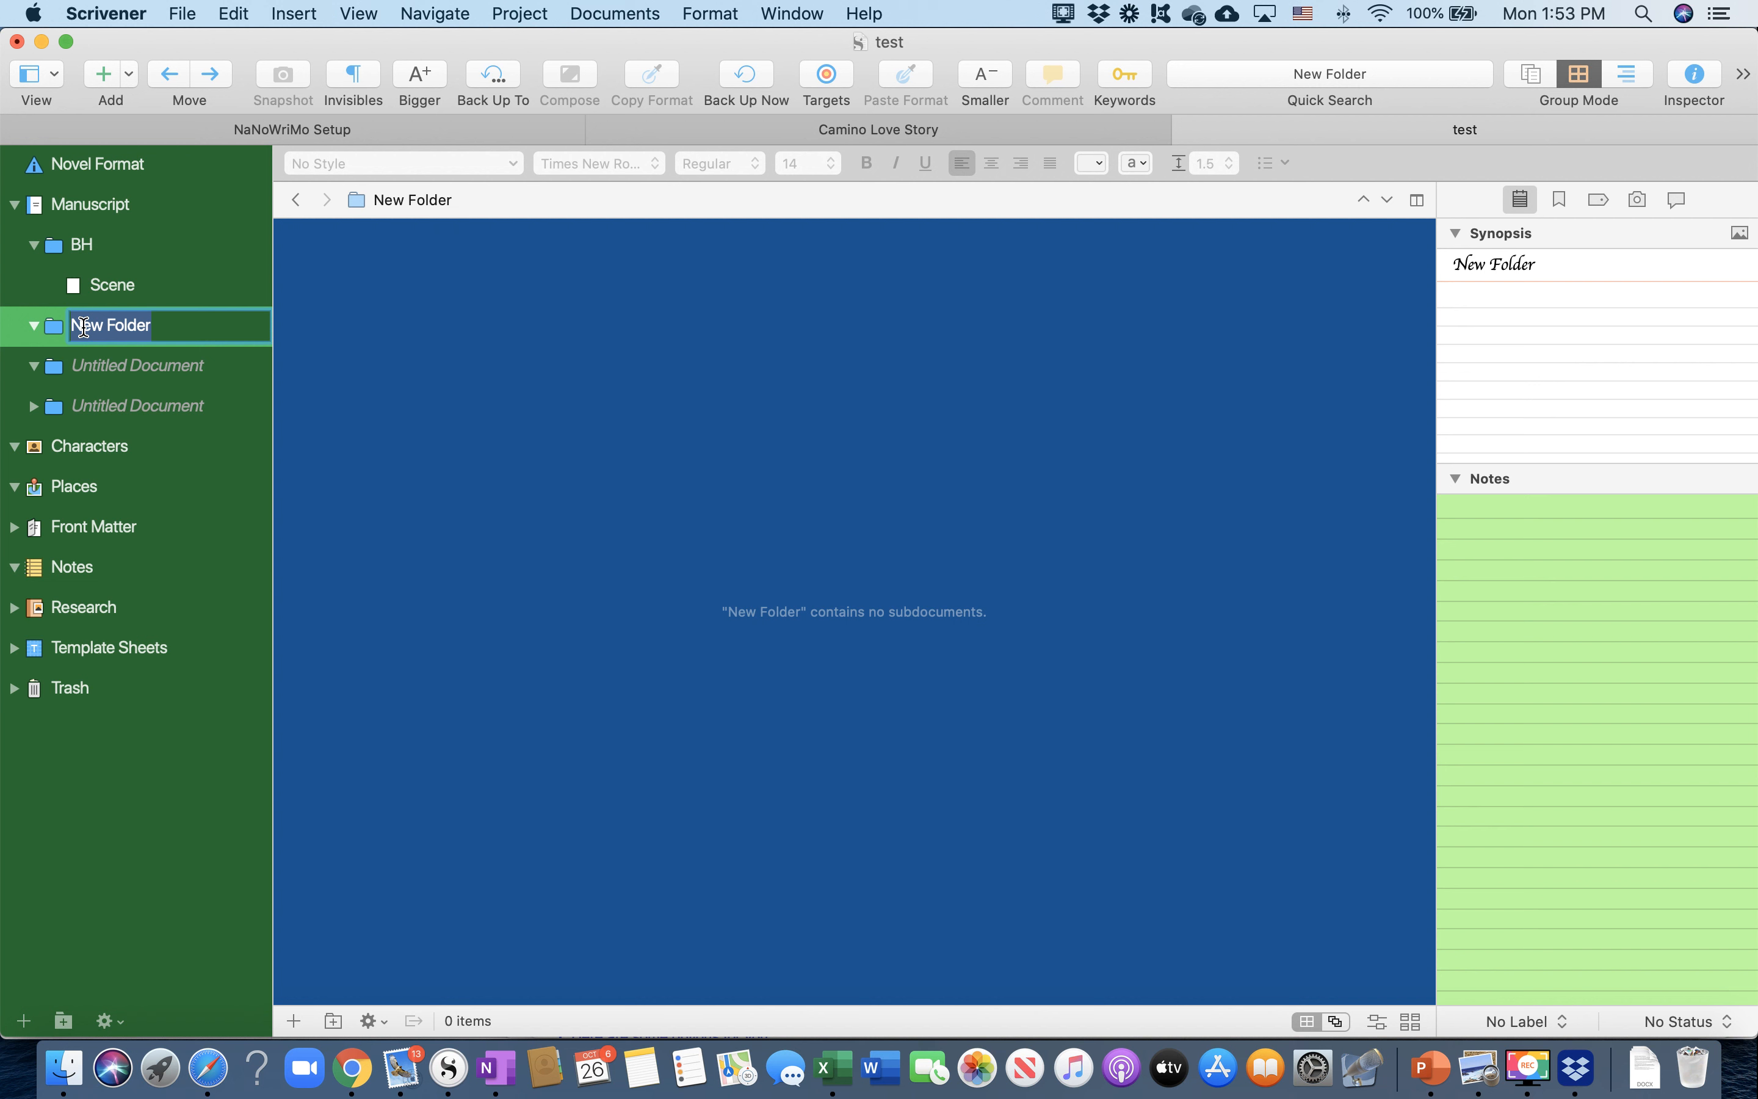
text(MB1)
key(Return)
Rename the first untitled folder as Mb2 and the last one as EP
click(88, 366)
click(87, 366)
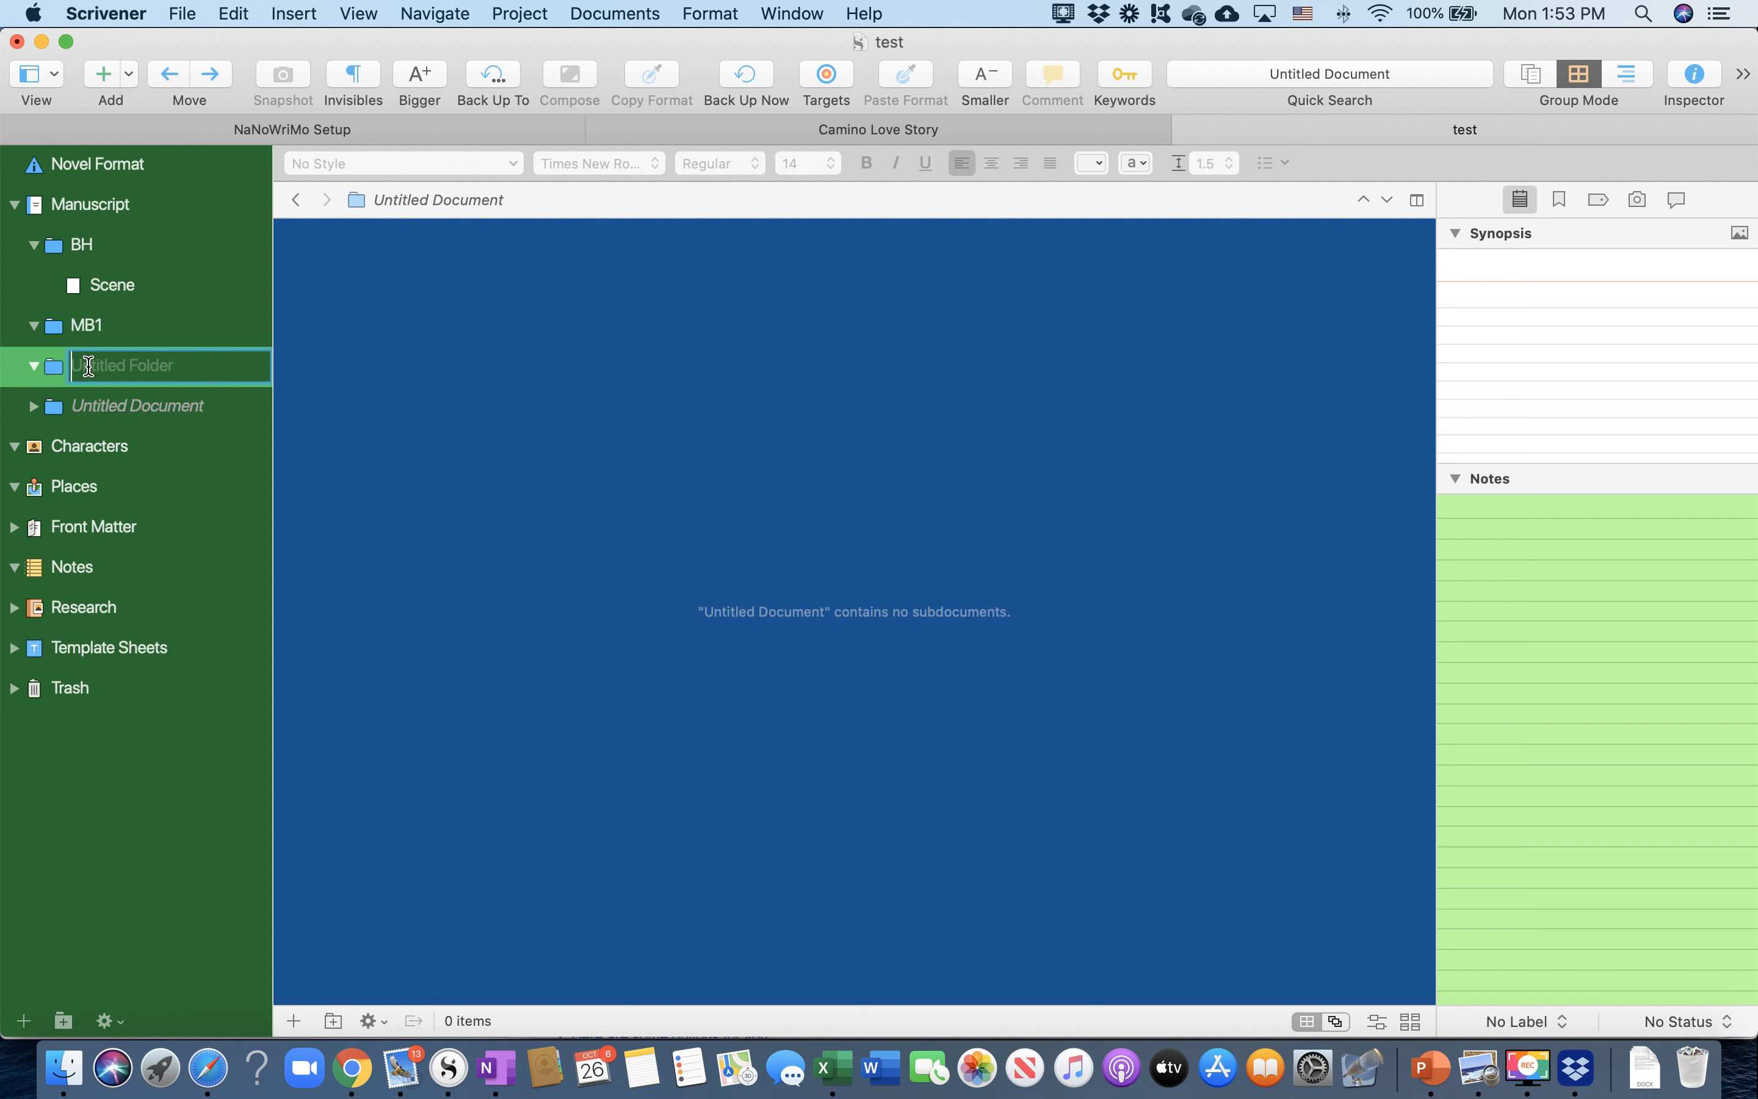
text(Mb2)
key(Return)
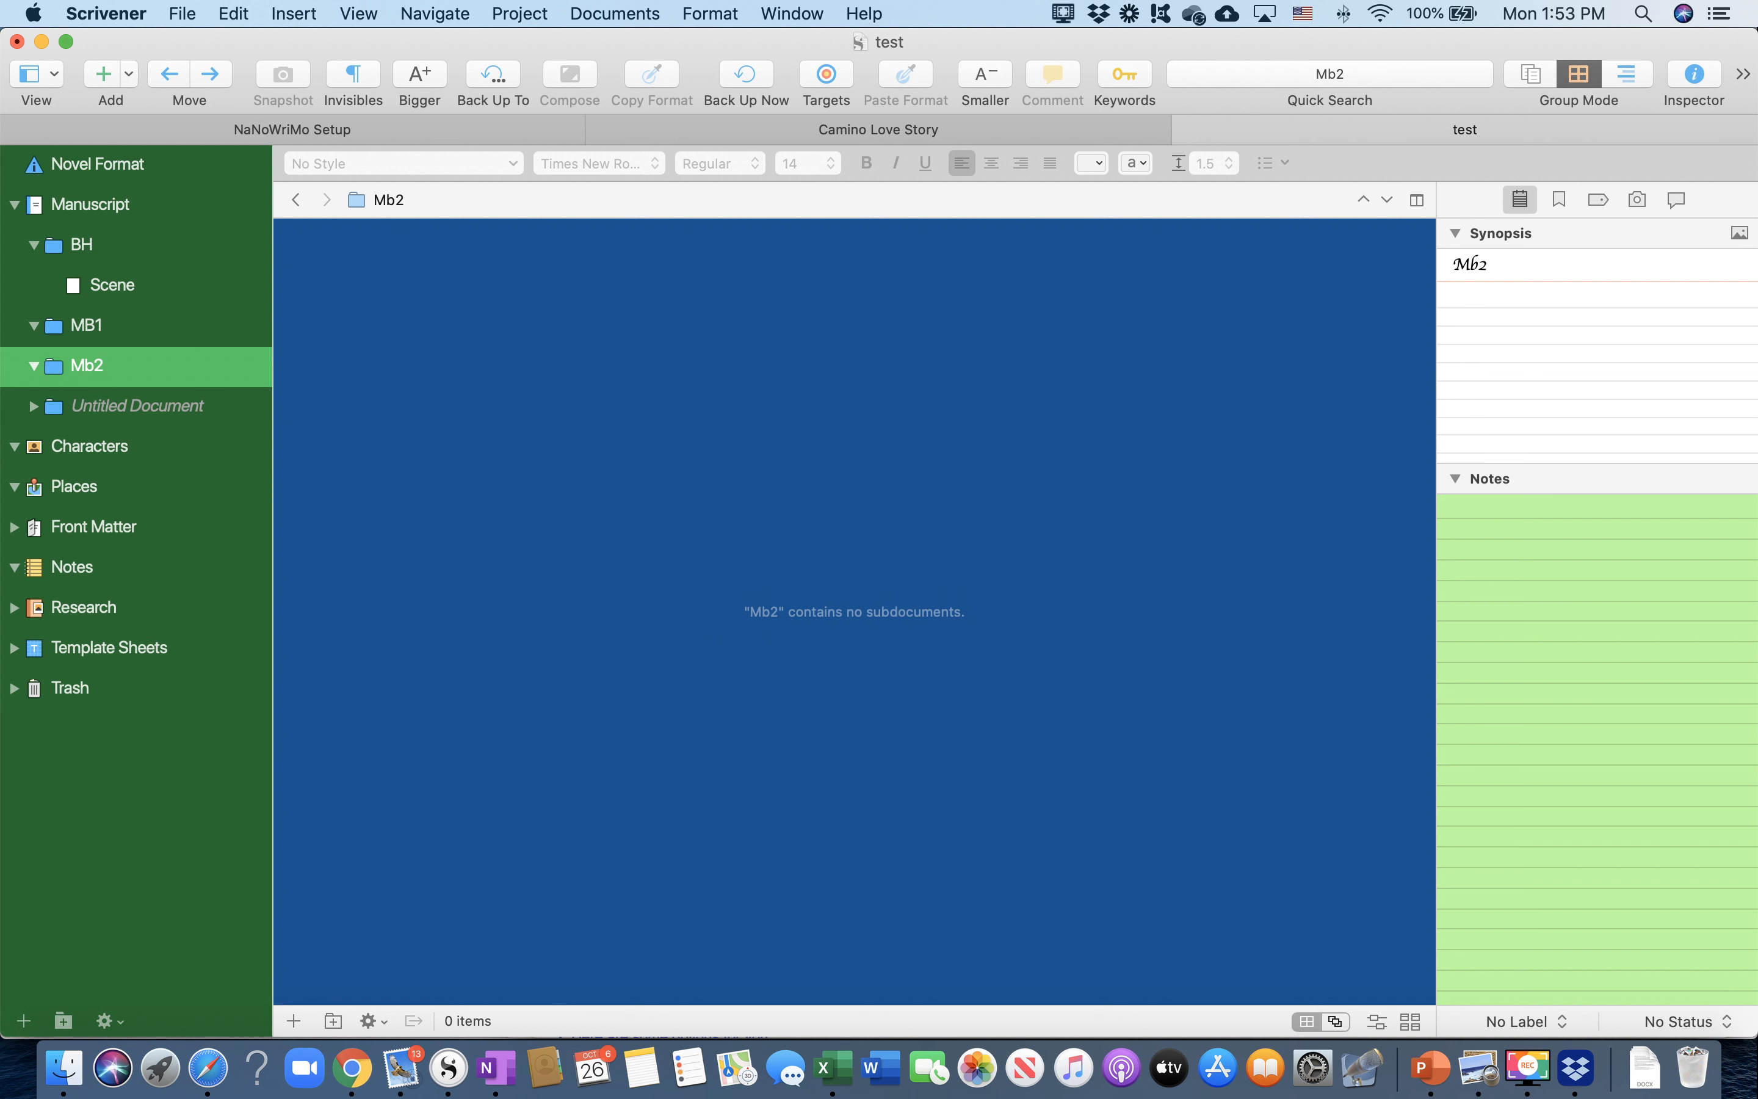
click(104, 406)
click(104, 406)
text(EP)
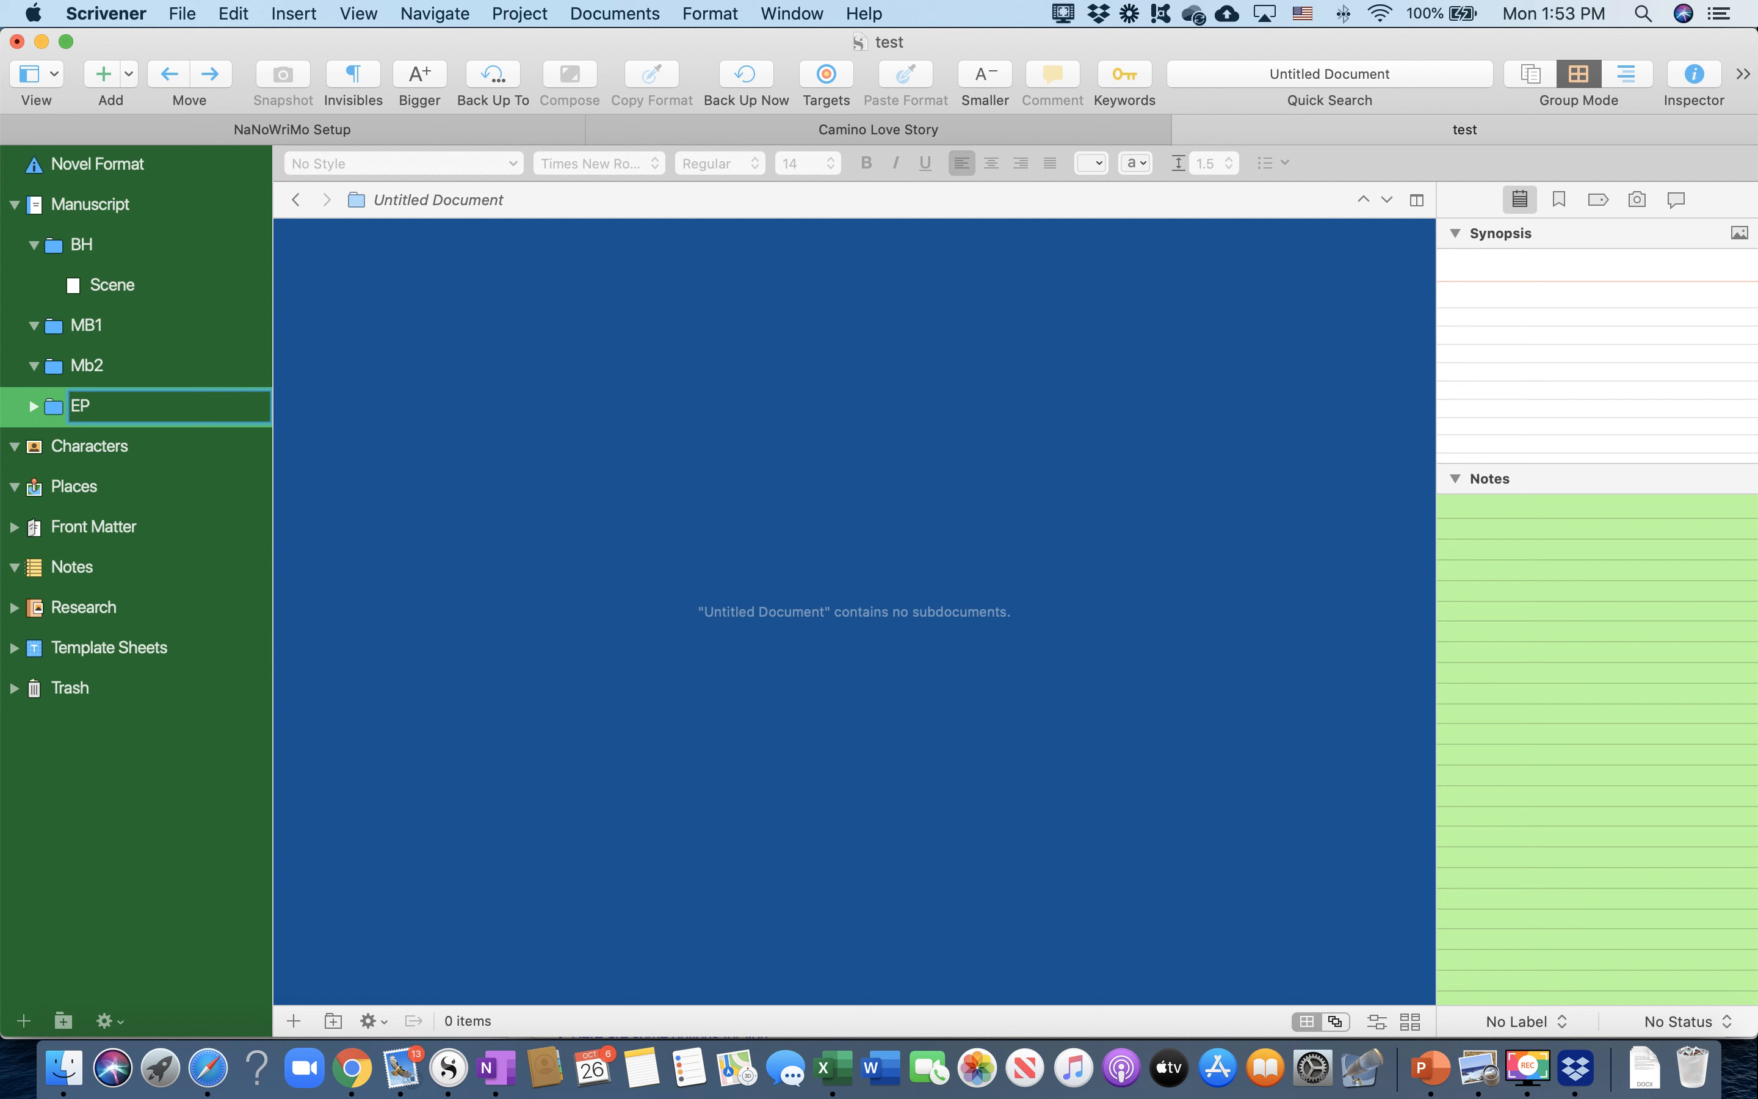
key(Return)
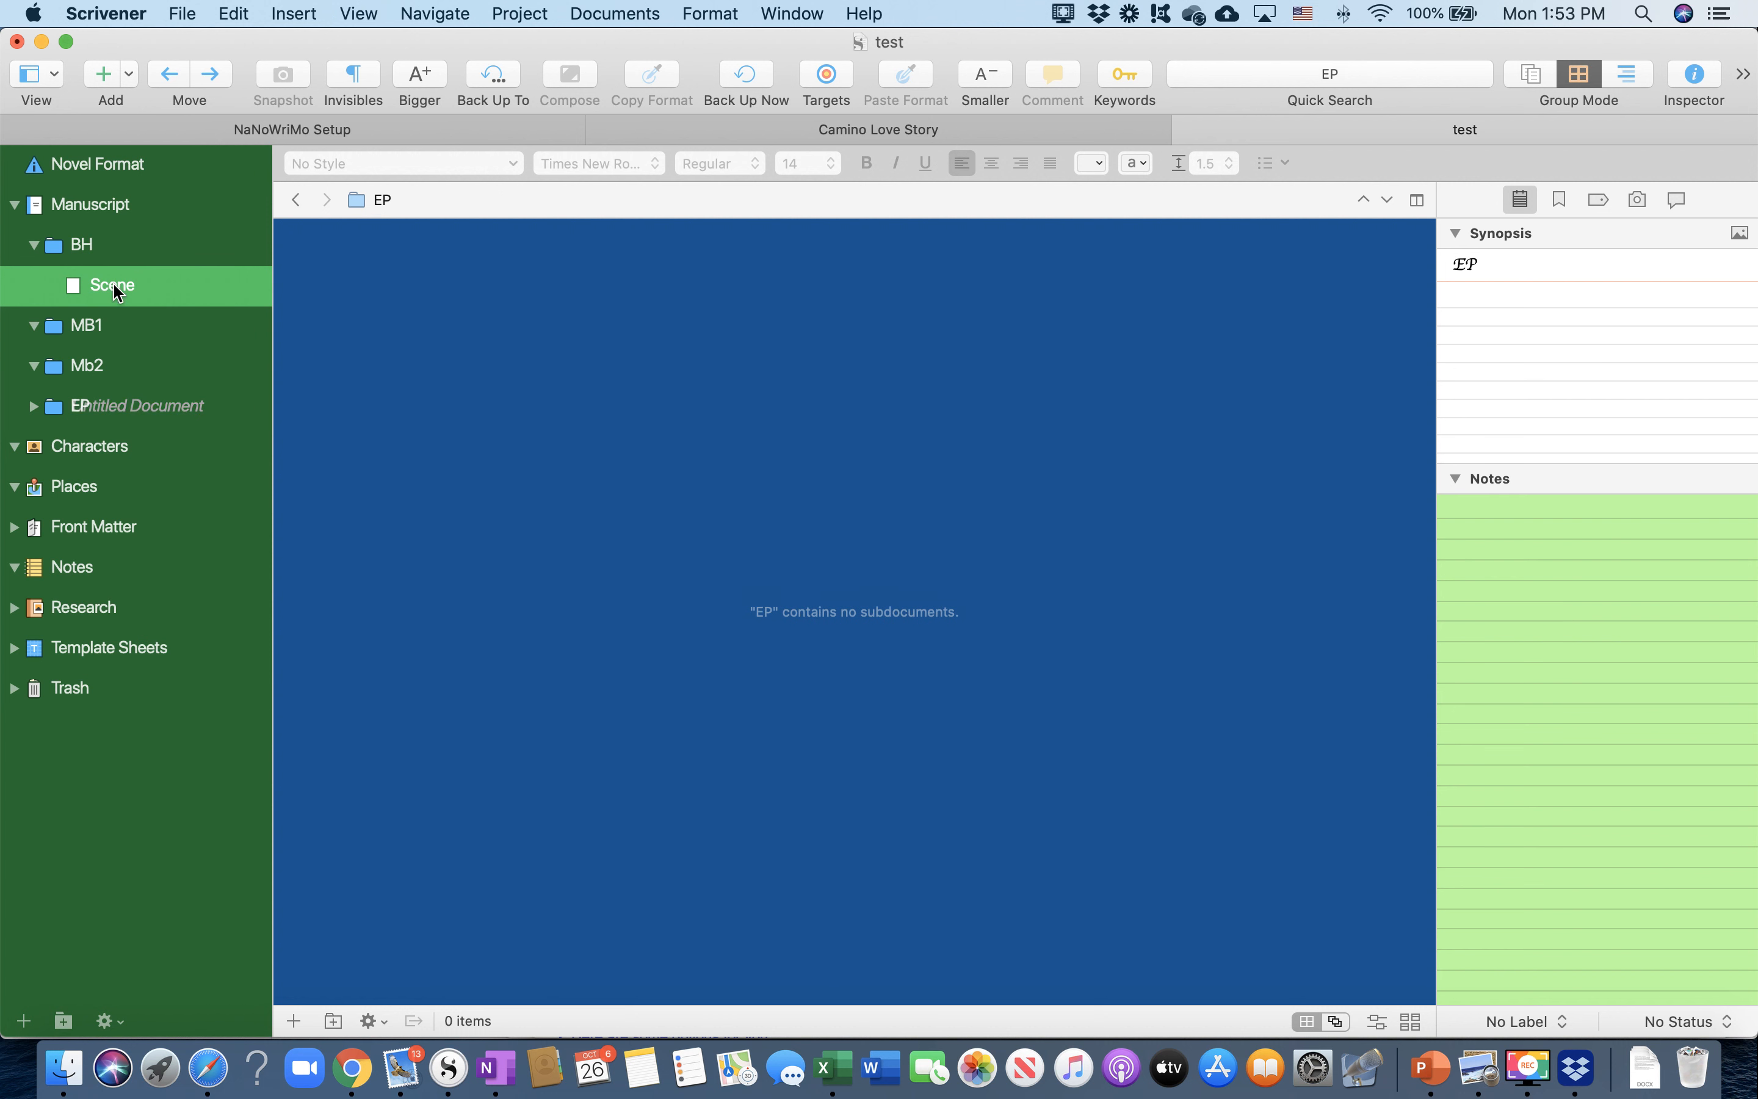
Open the Scene document in the BH folder and bring up its word count target settings
click(116, 290)
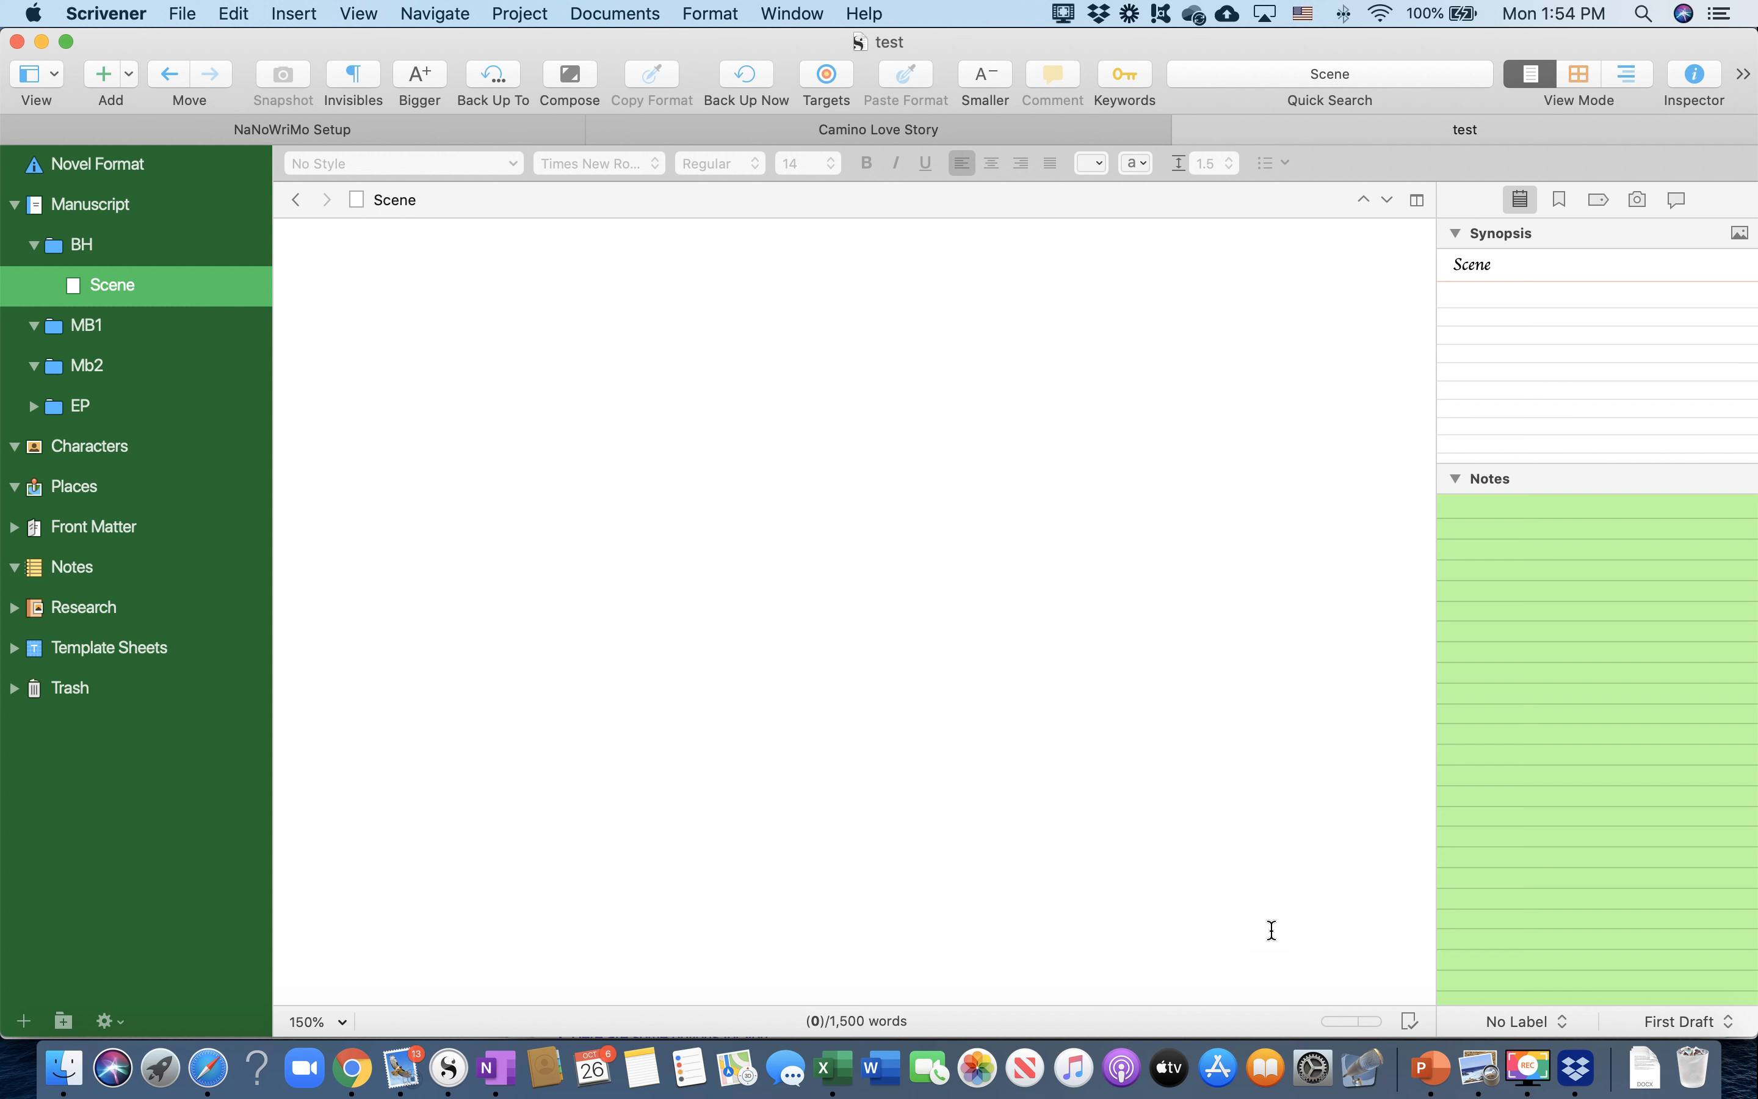
click(1351, 1025)
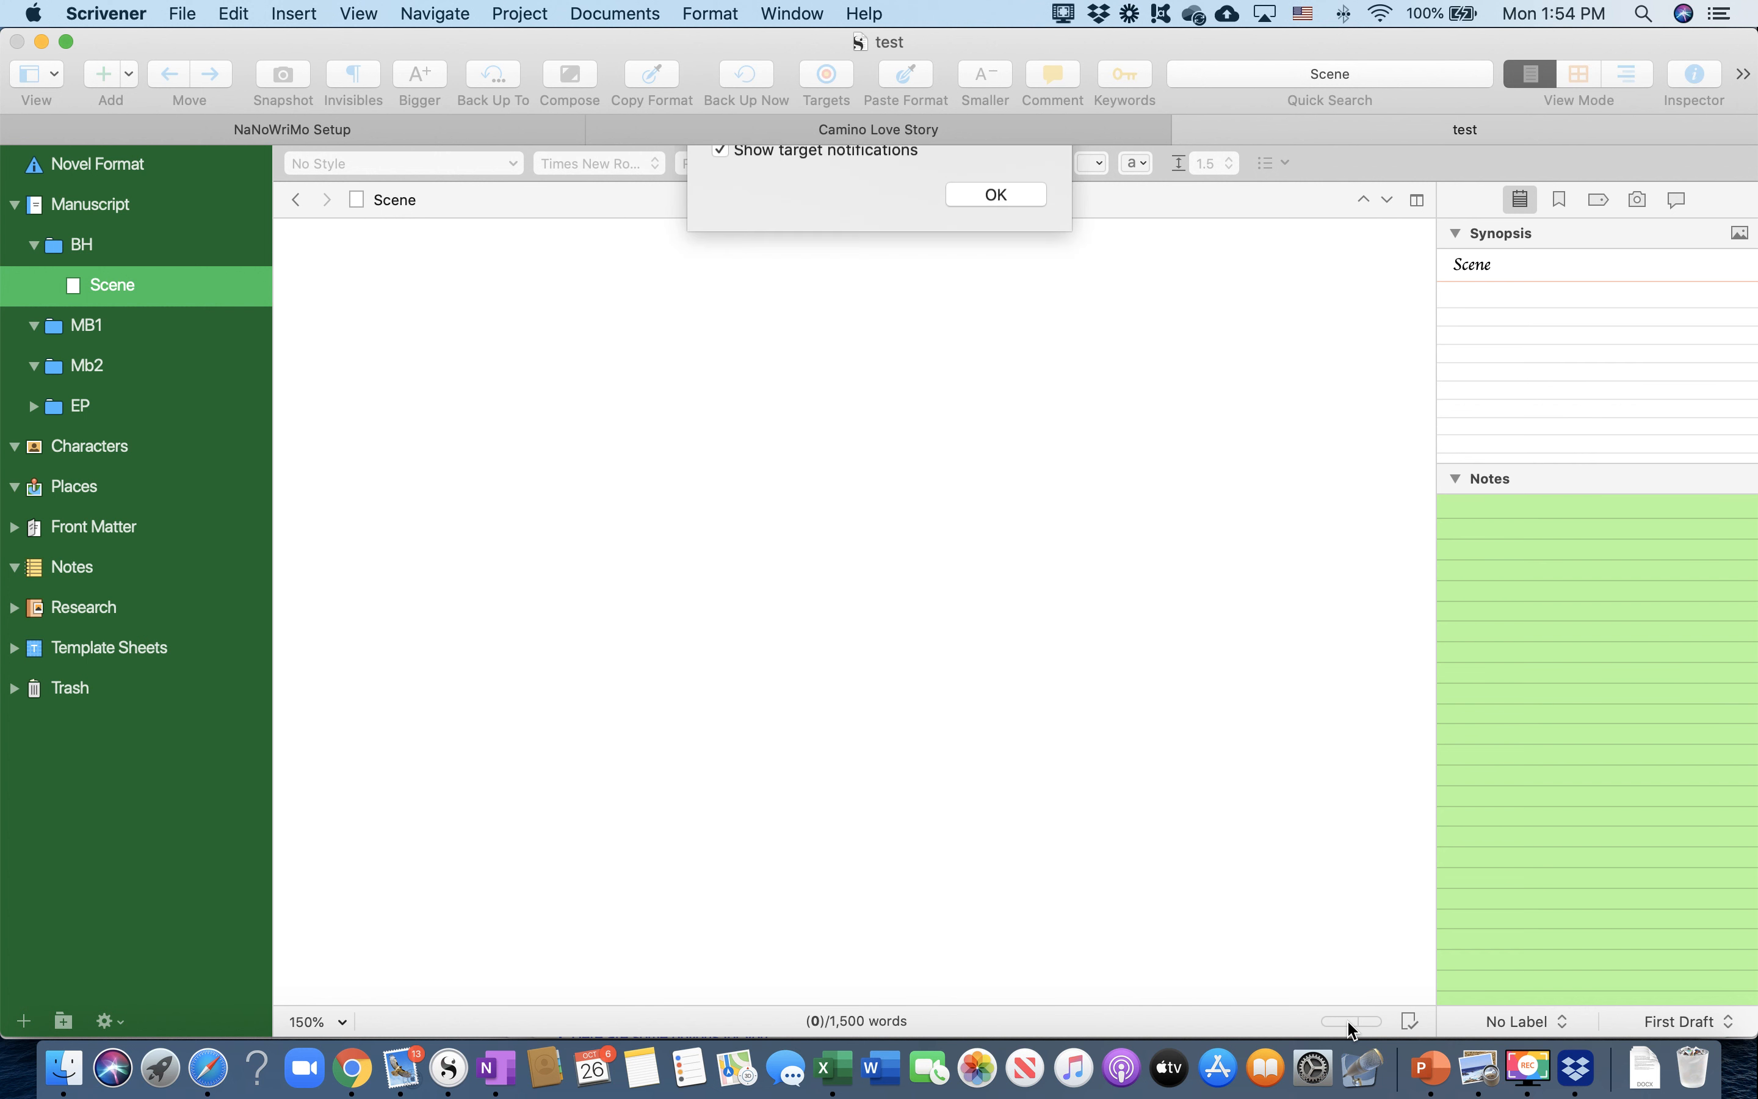
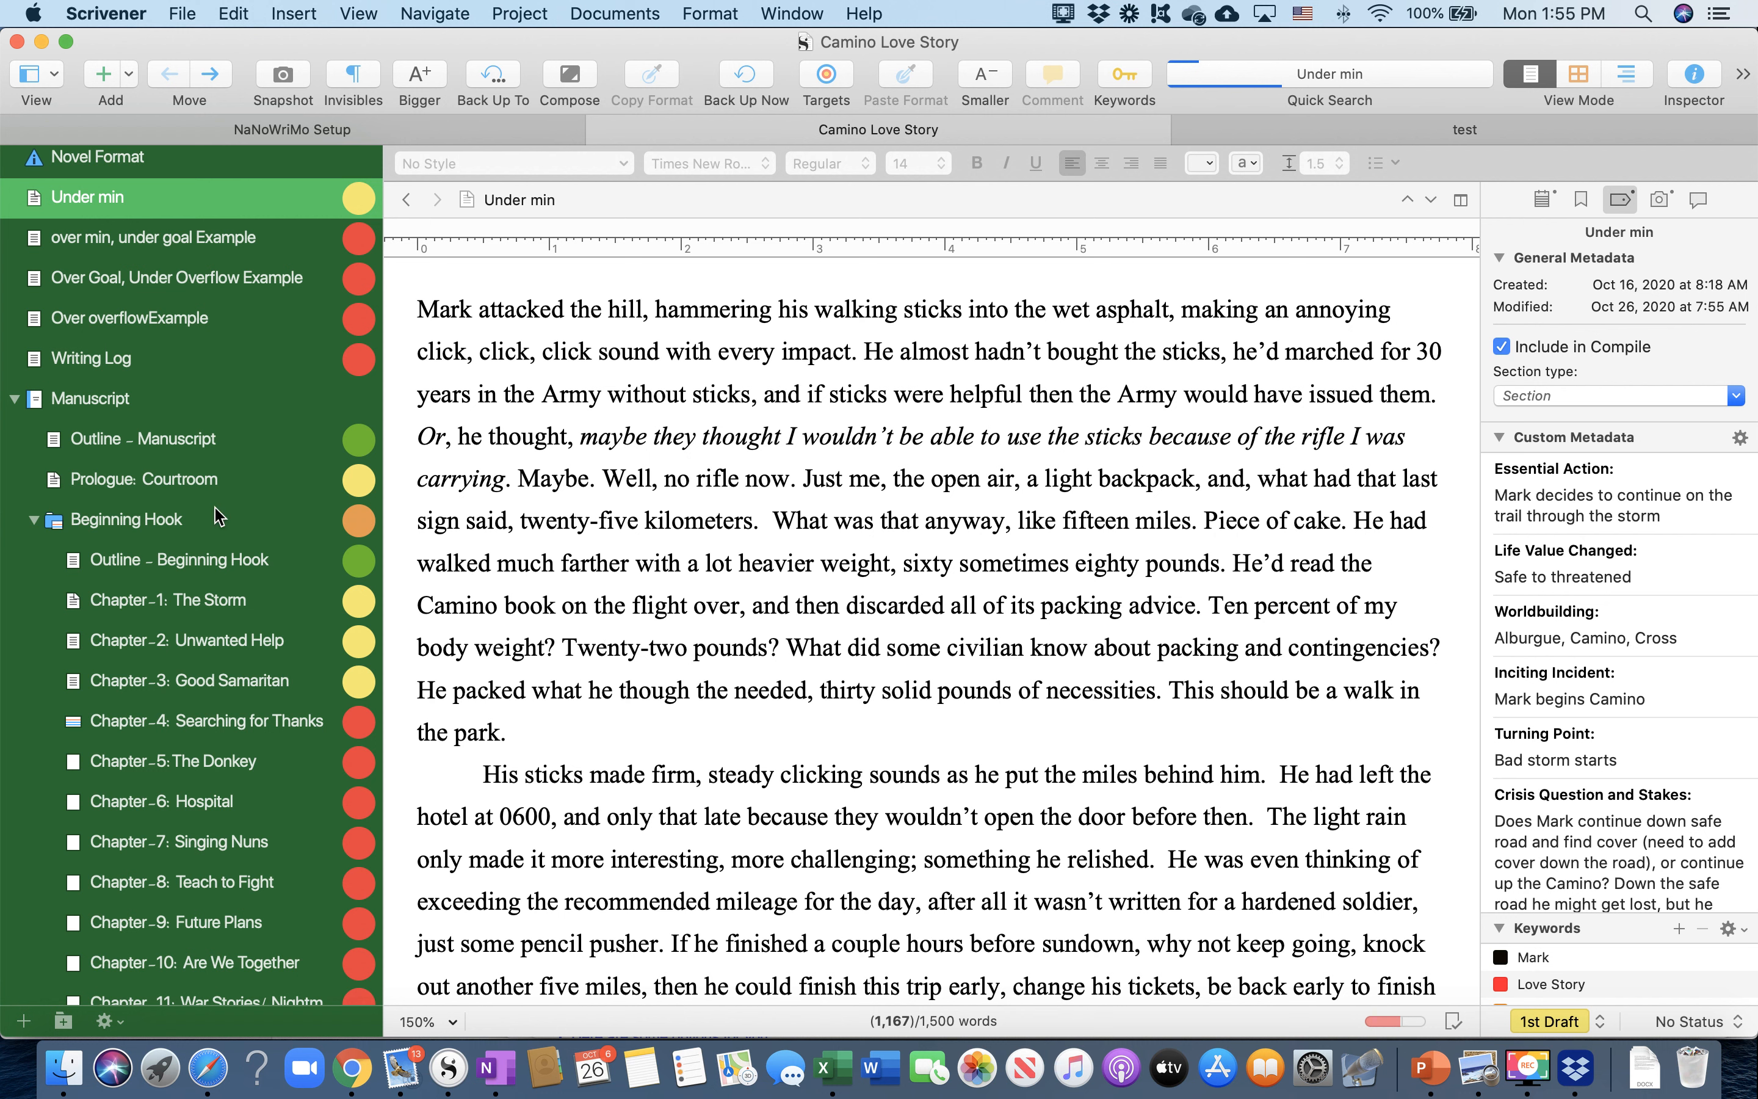
Compare the target progress bars of the over-minimum, over-goal and over-overflow example documents in the Camino Love Story project
click(133, 249)
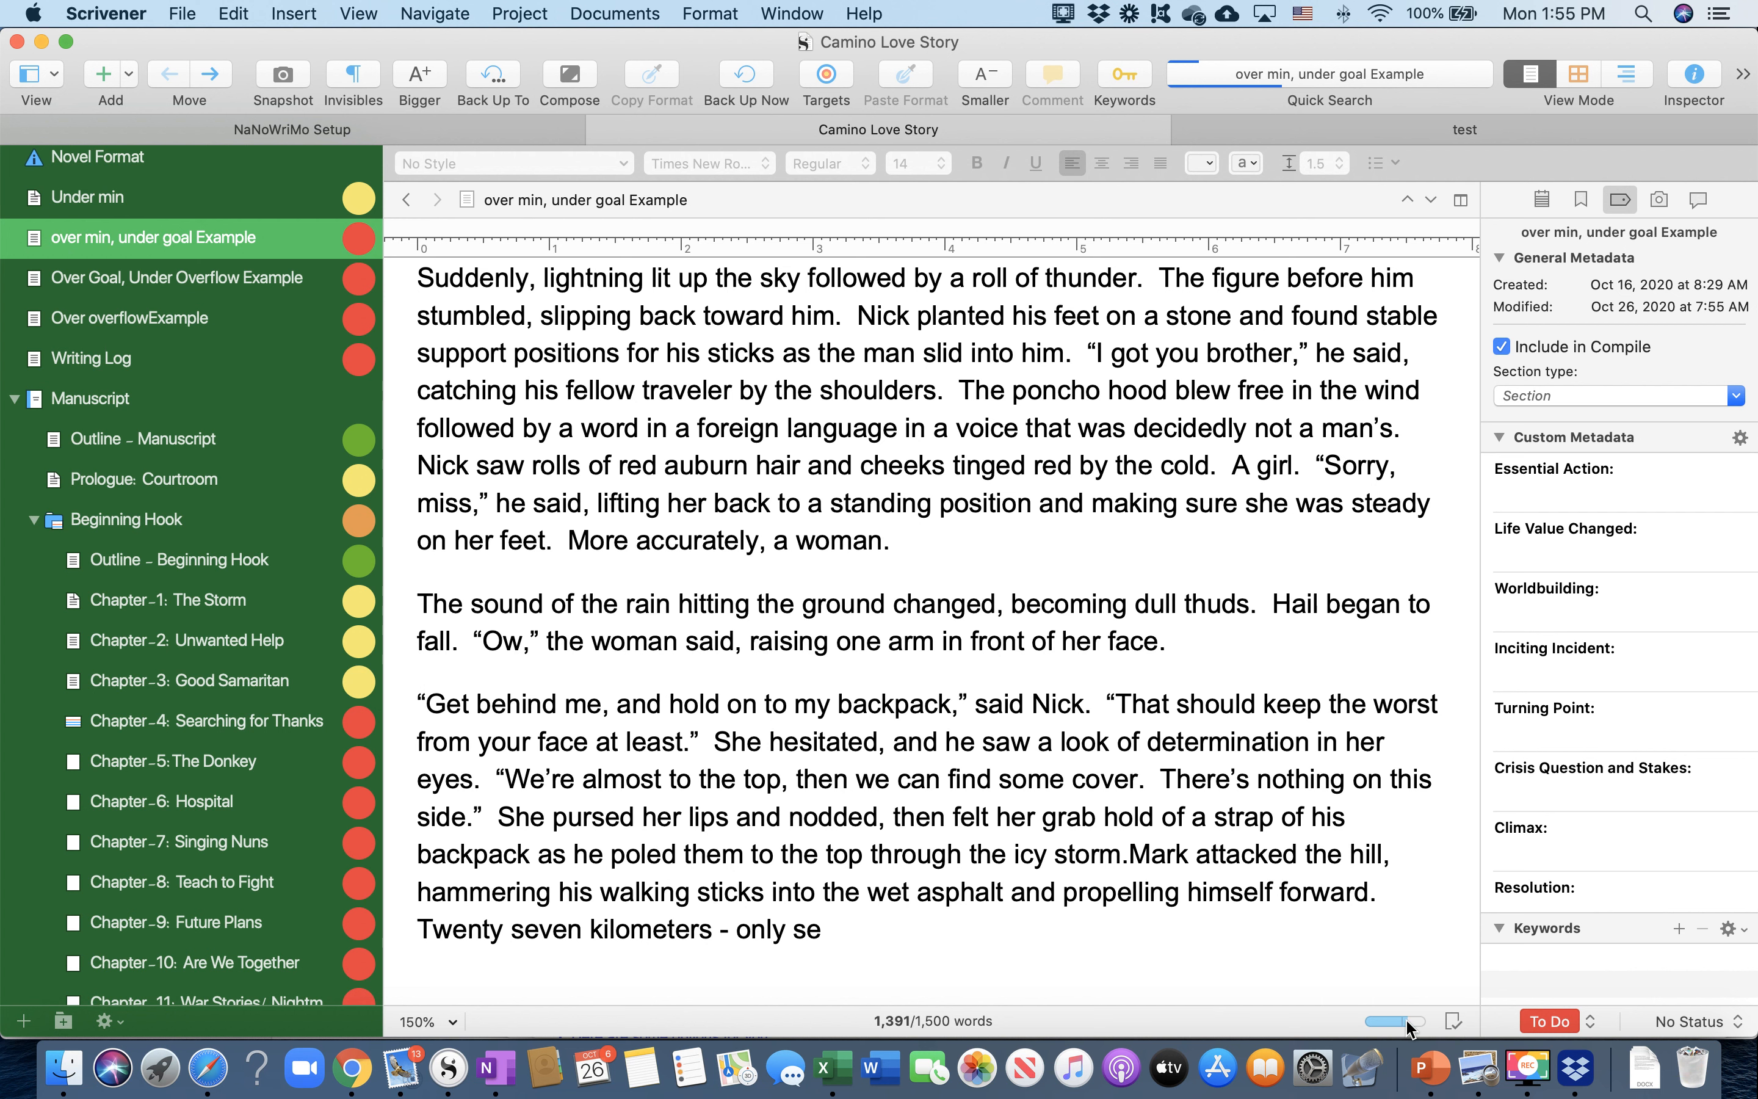
click(114, 287)
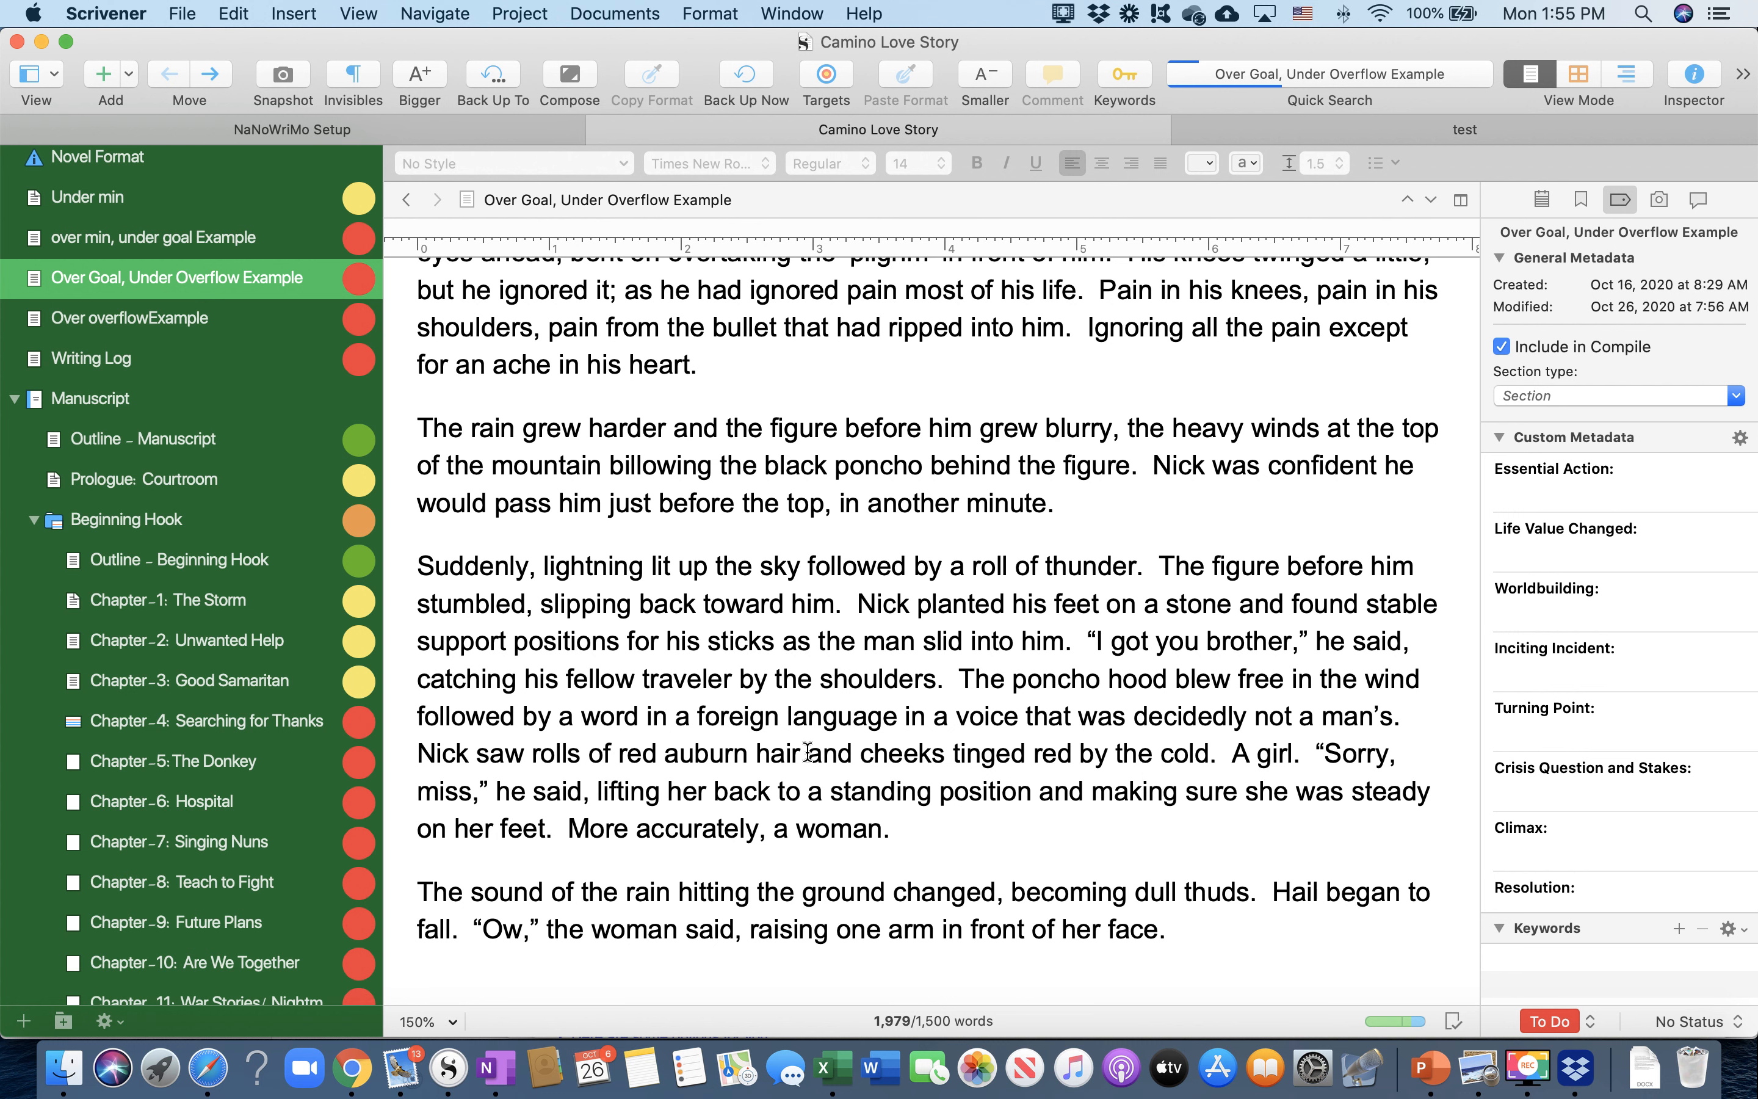
click(109, 320)
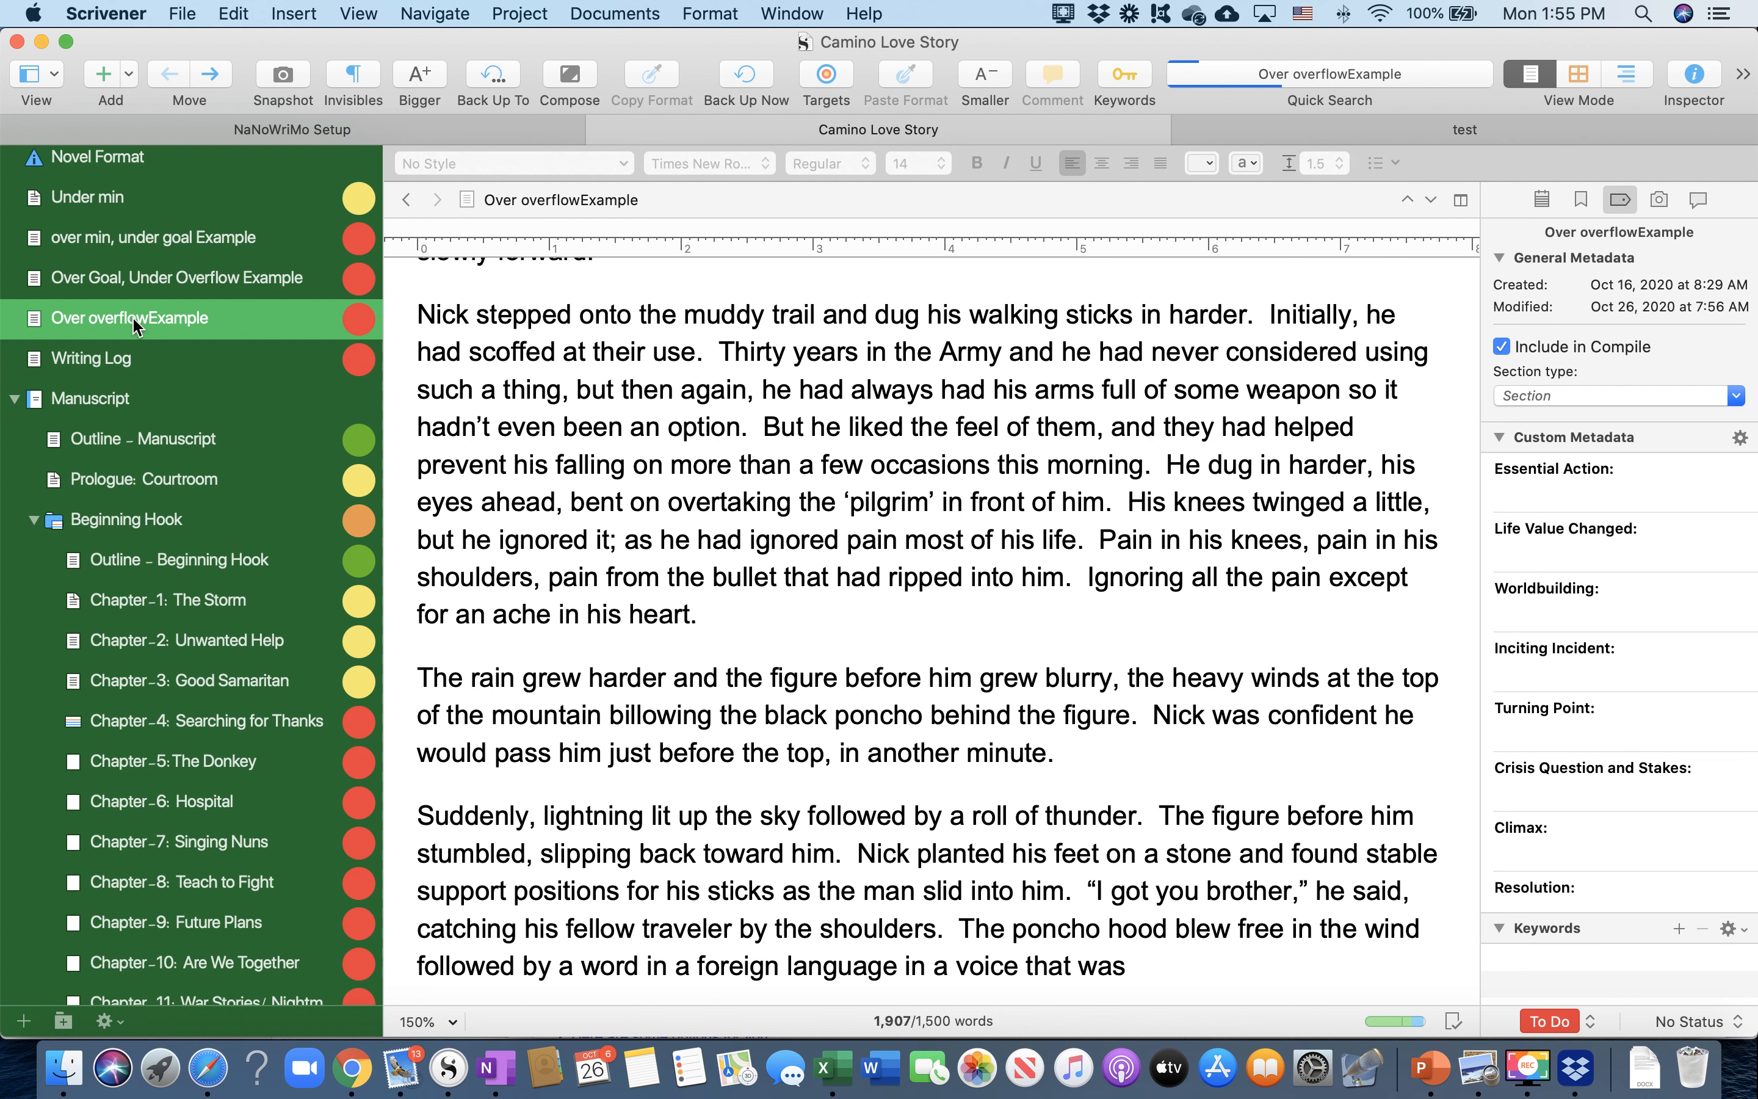
click(137, 290)
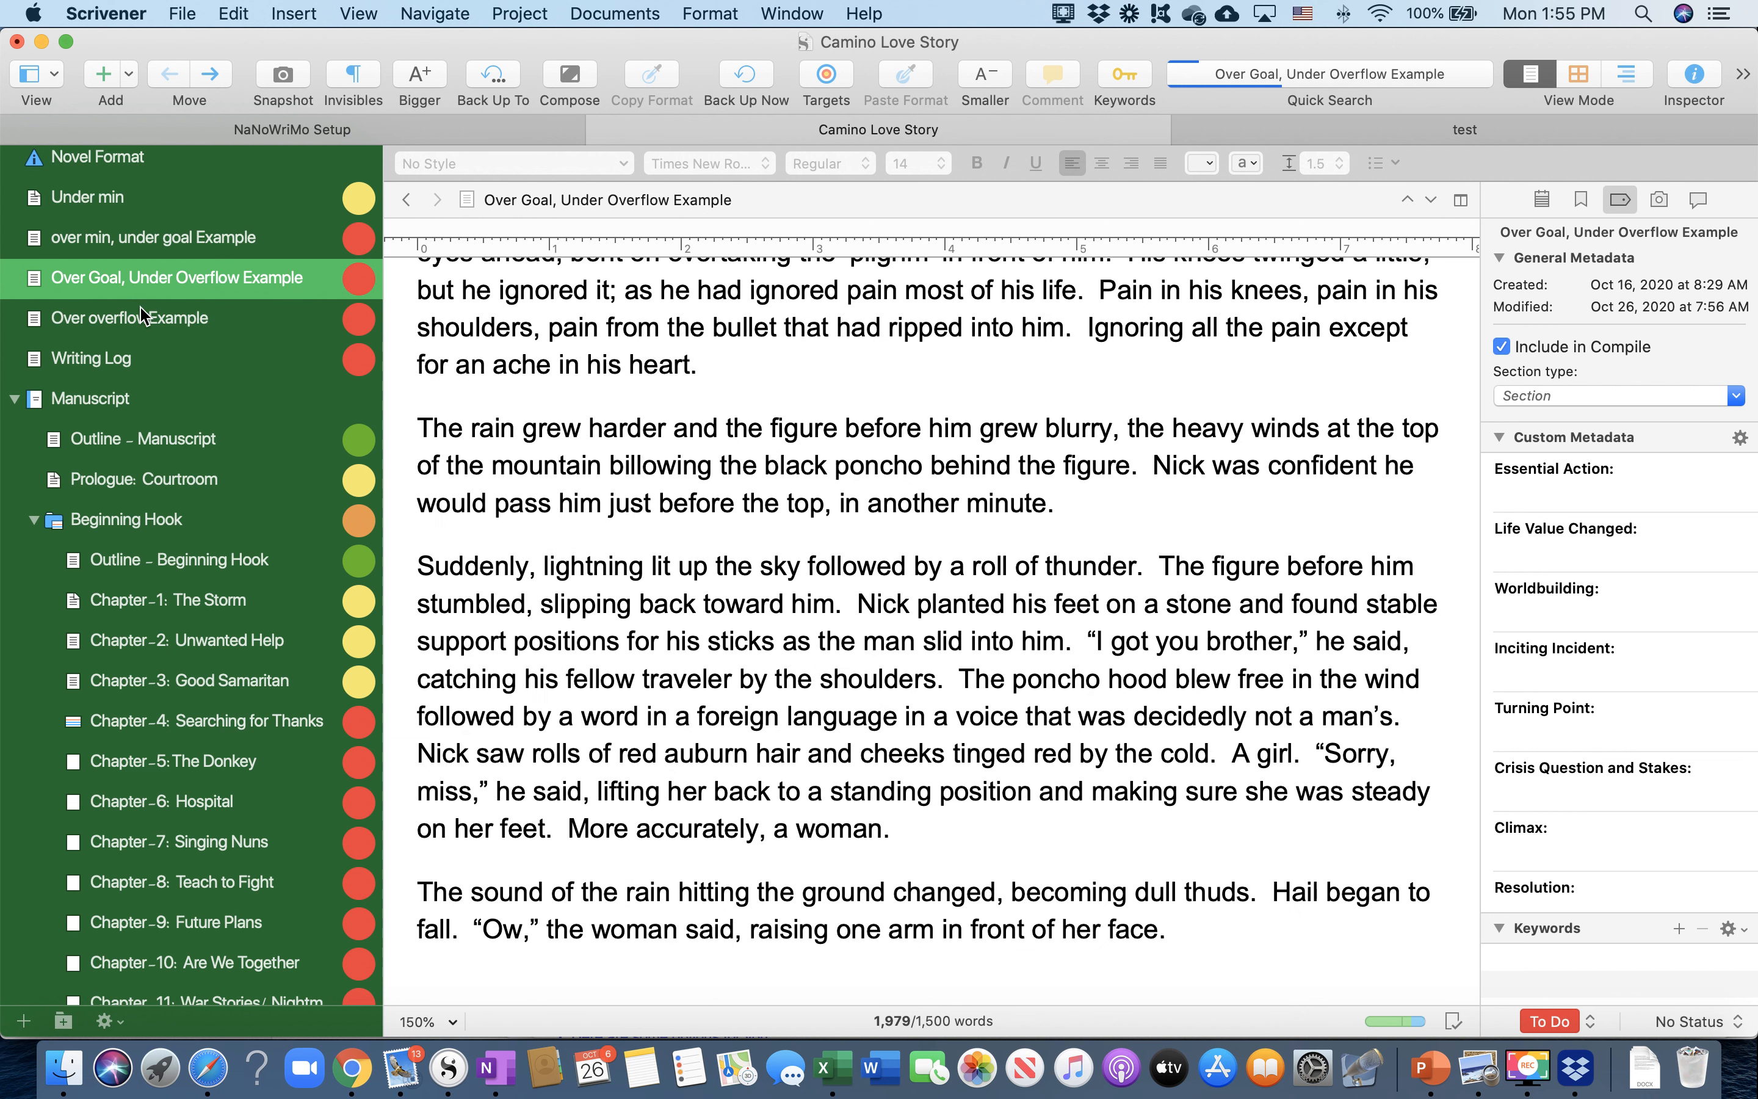
click(140, 305)
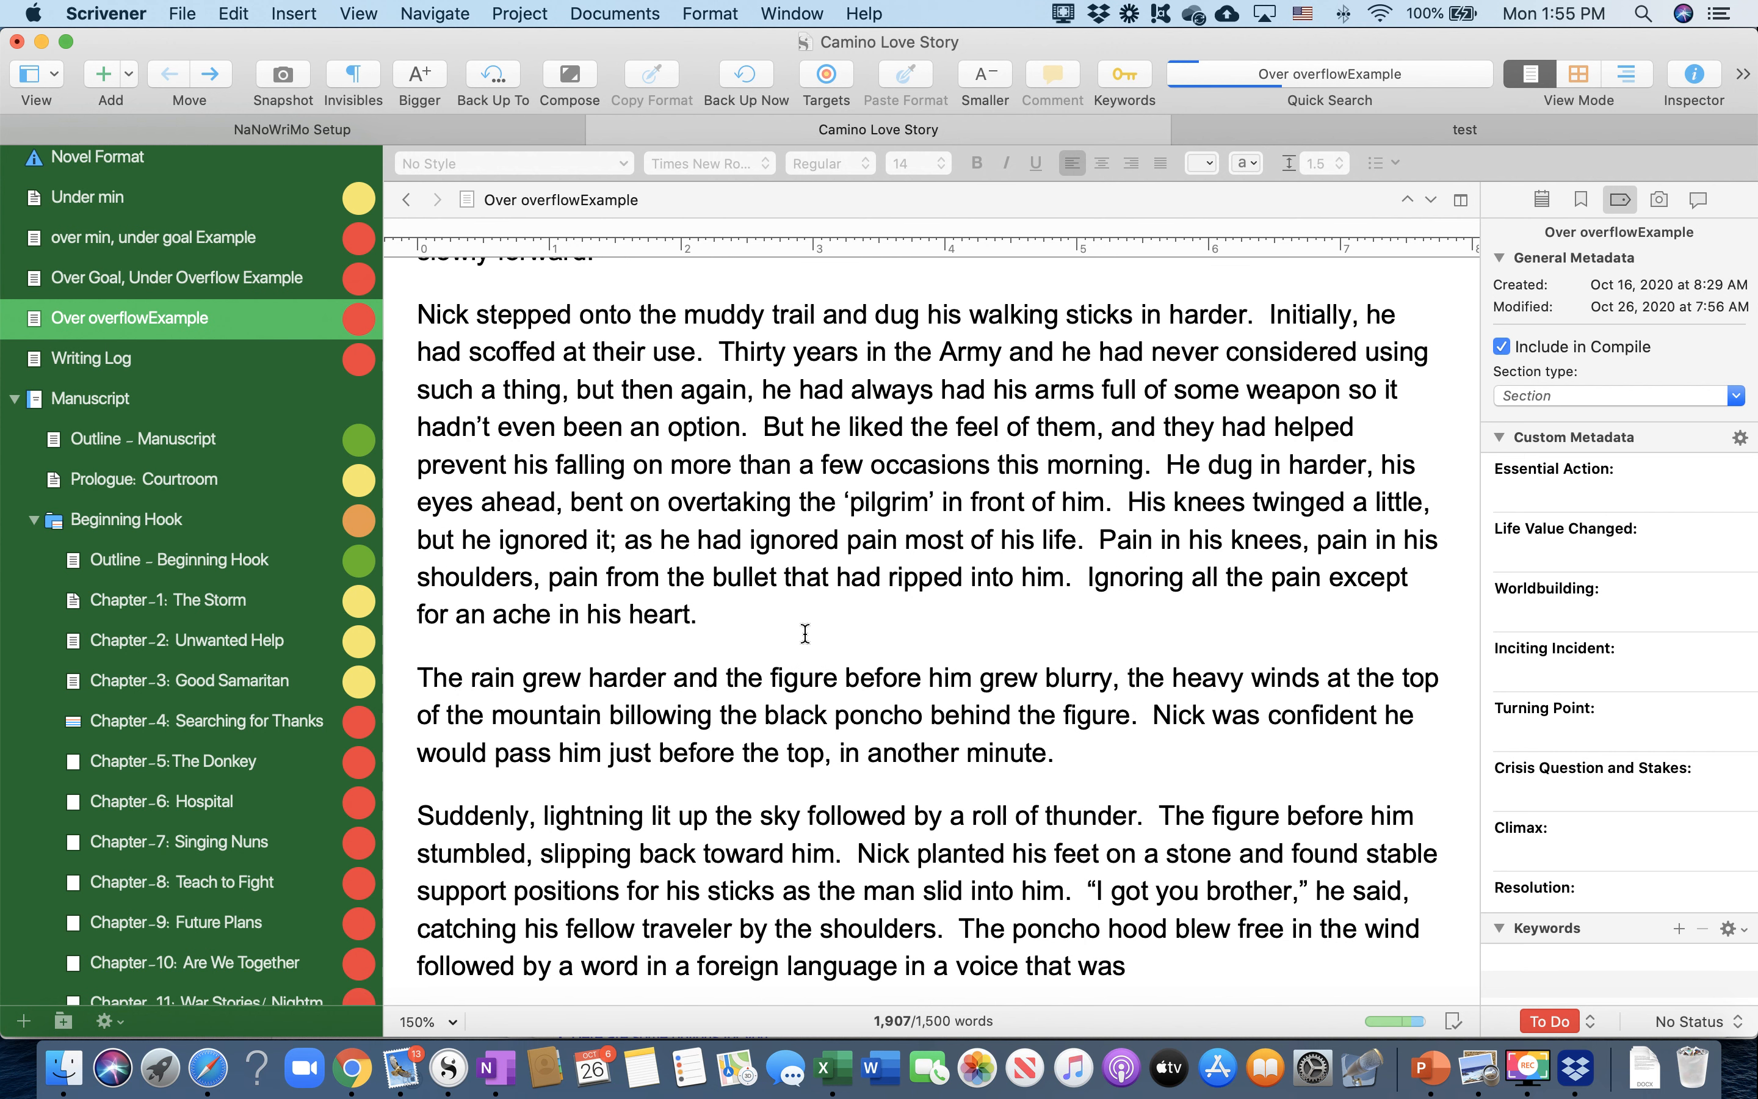
Copy the last two paragraphs of Over overflowExample and paste them three times at the end of the document
drag(417, 678, 917, 1053)
key(cmd+c)
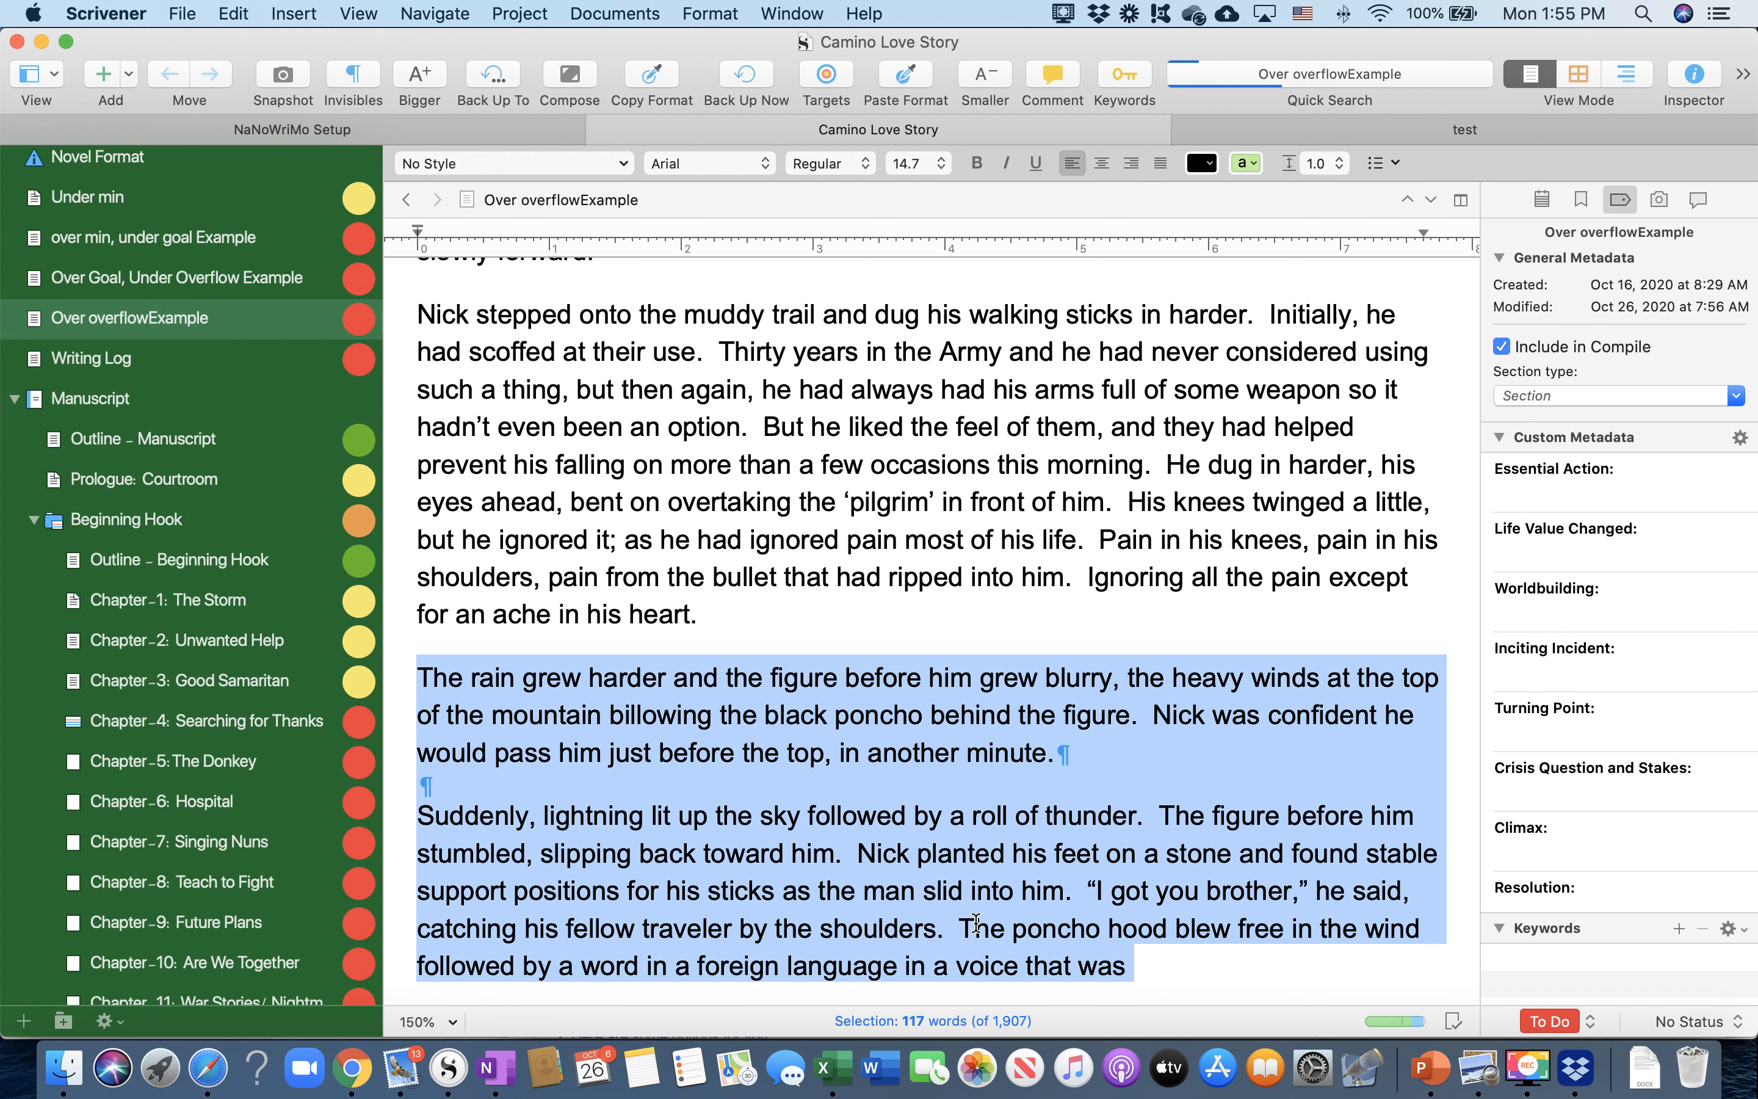
click(1189, 973)
key(cmd+v)
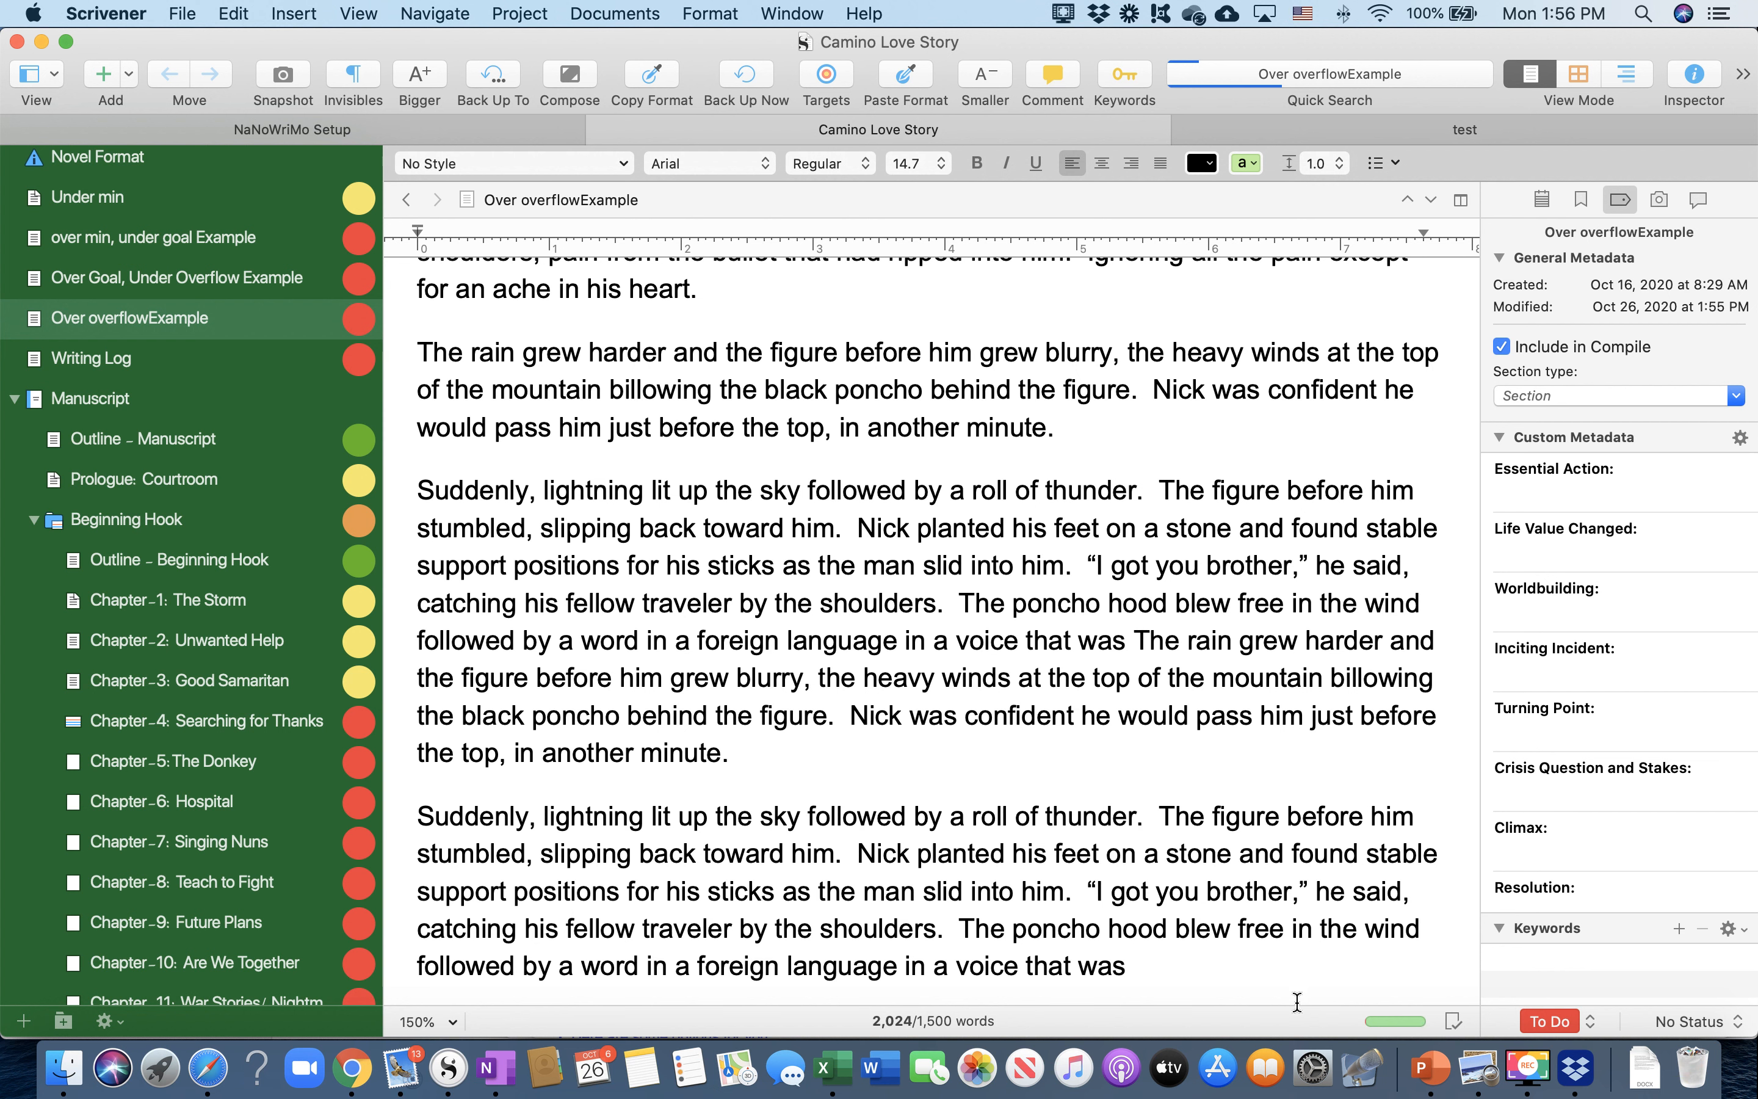
key(cmd+v)
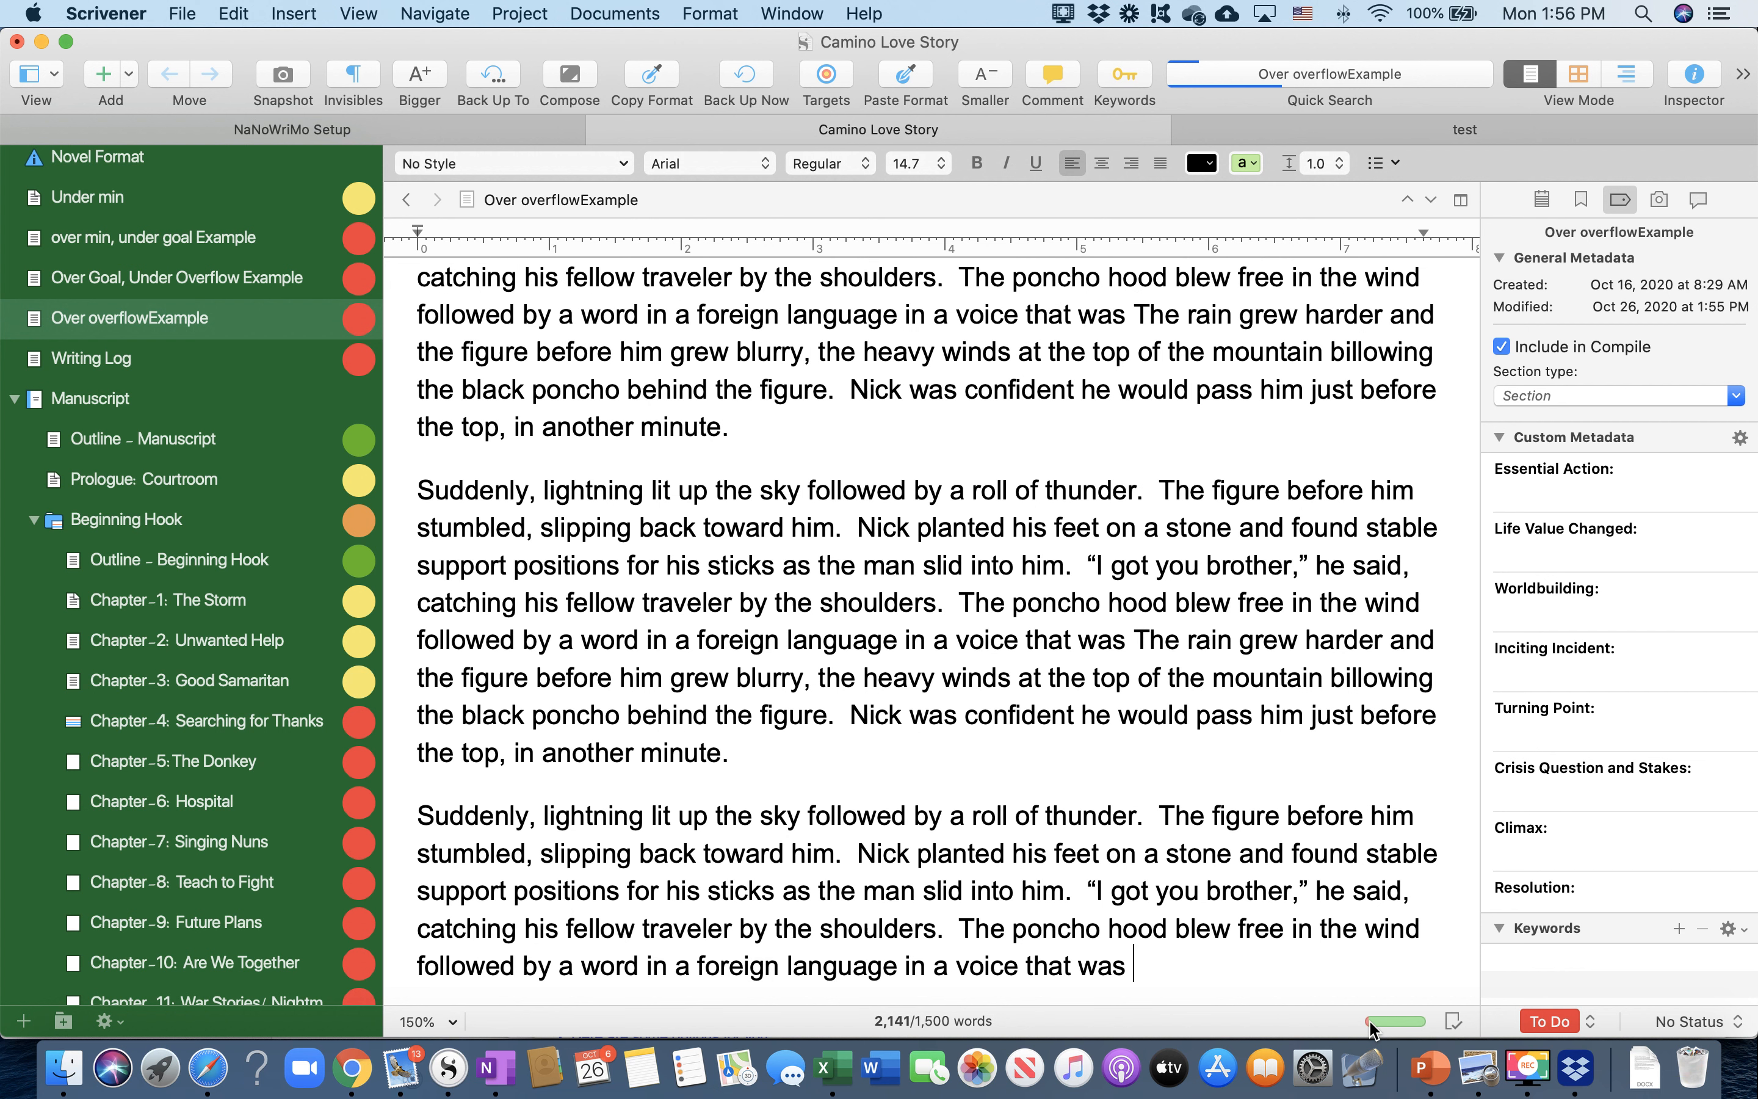
key(cmd+v)
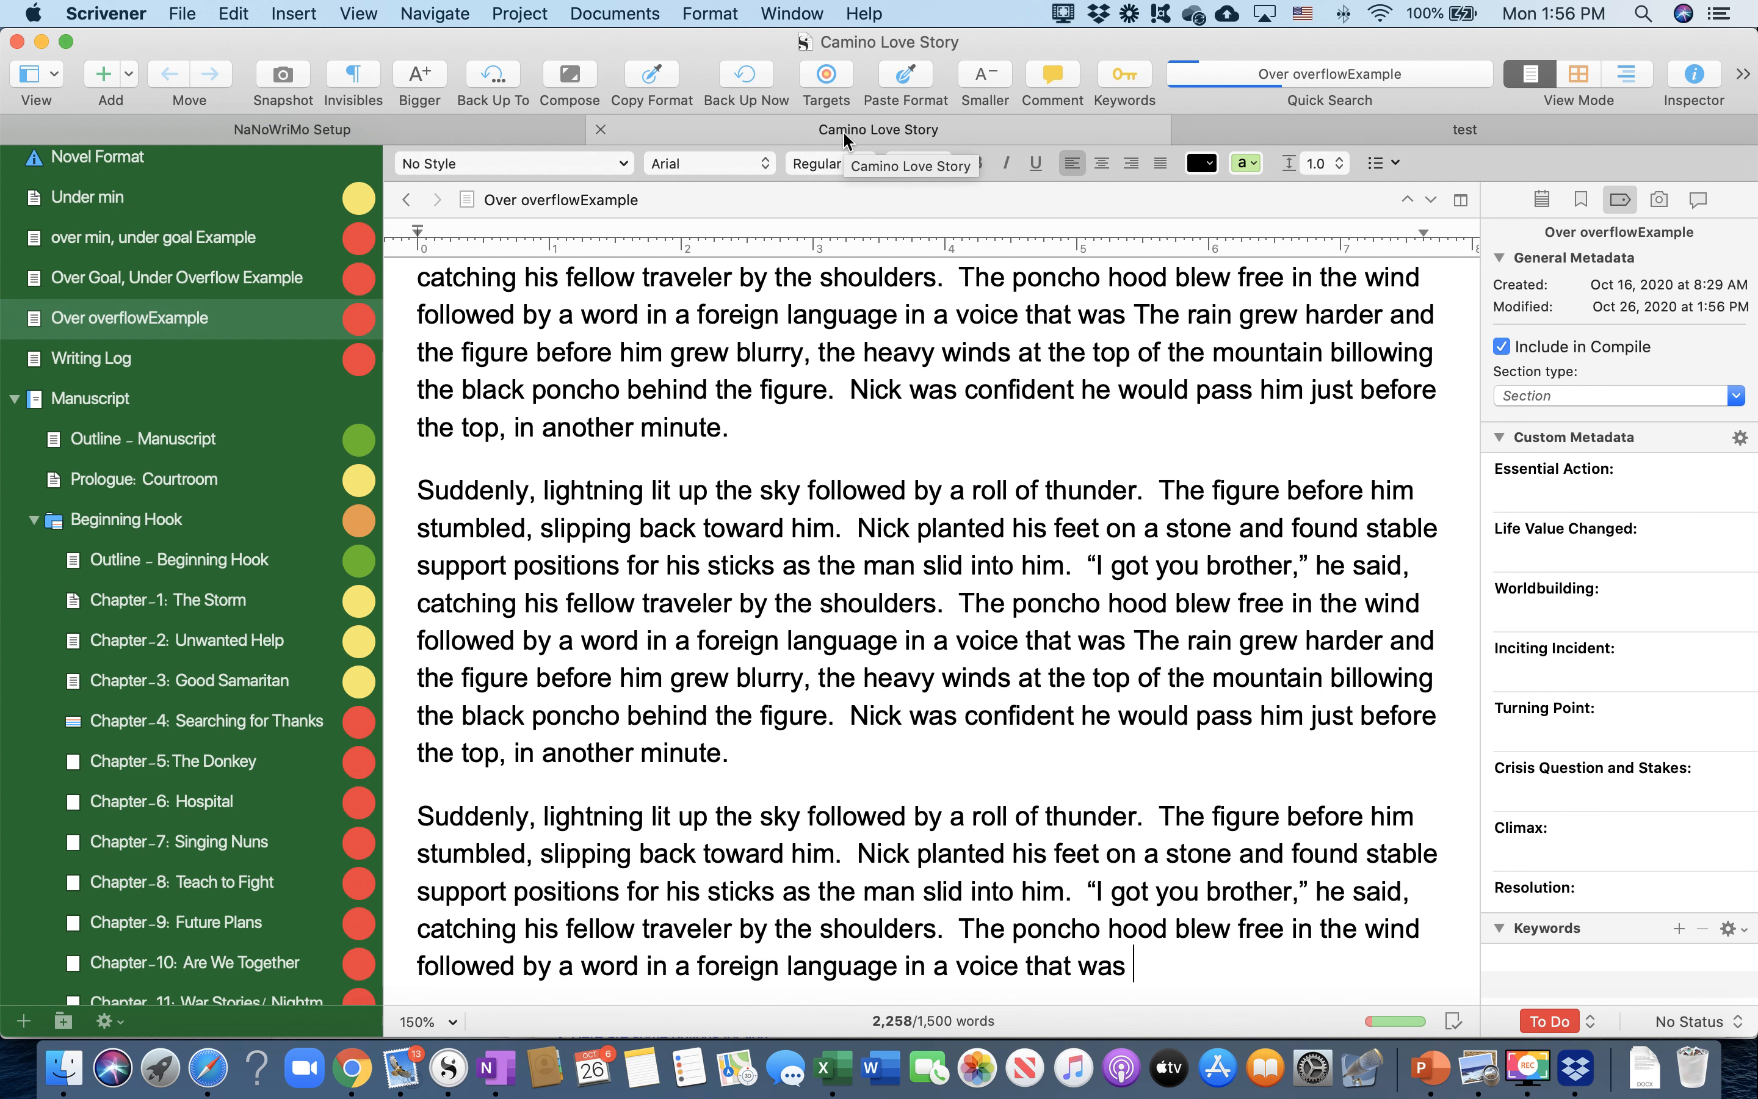
Return to the test project and duplicate the Scene document in the BH folder
click(1308, 140)
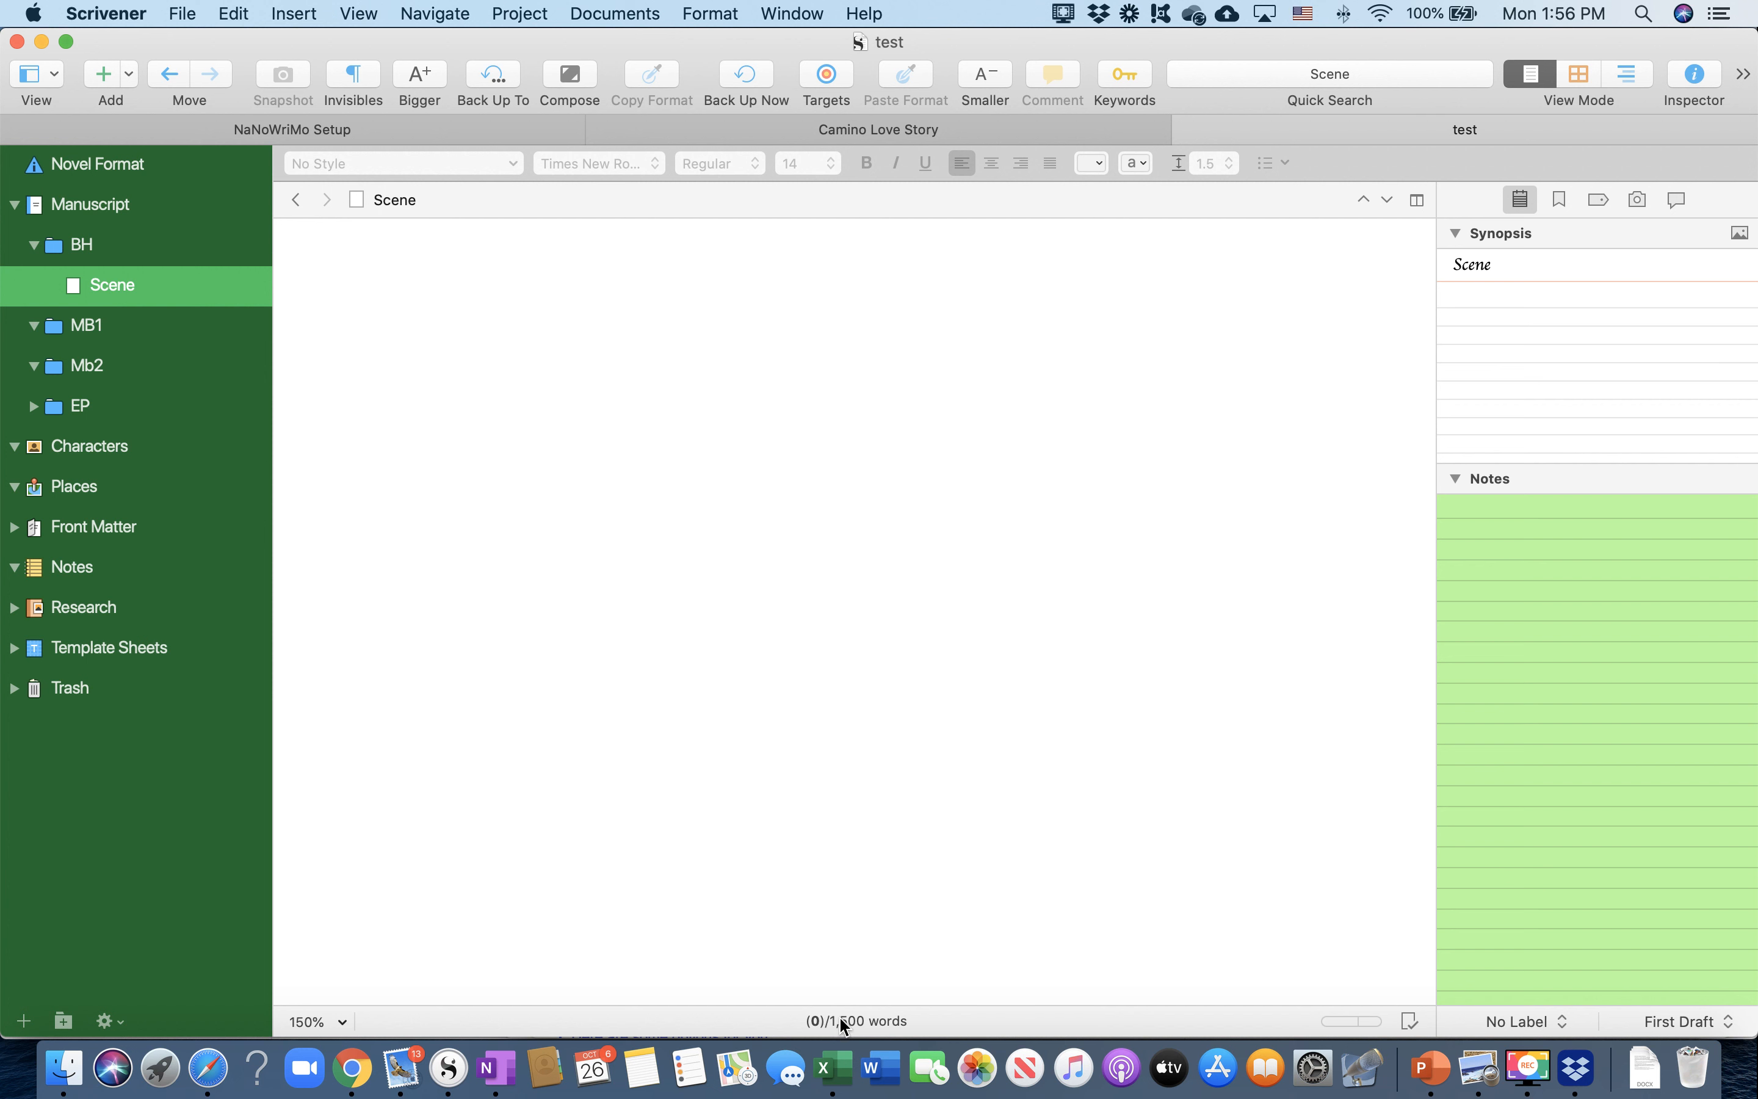
right_click(123, 286)
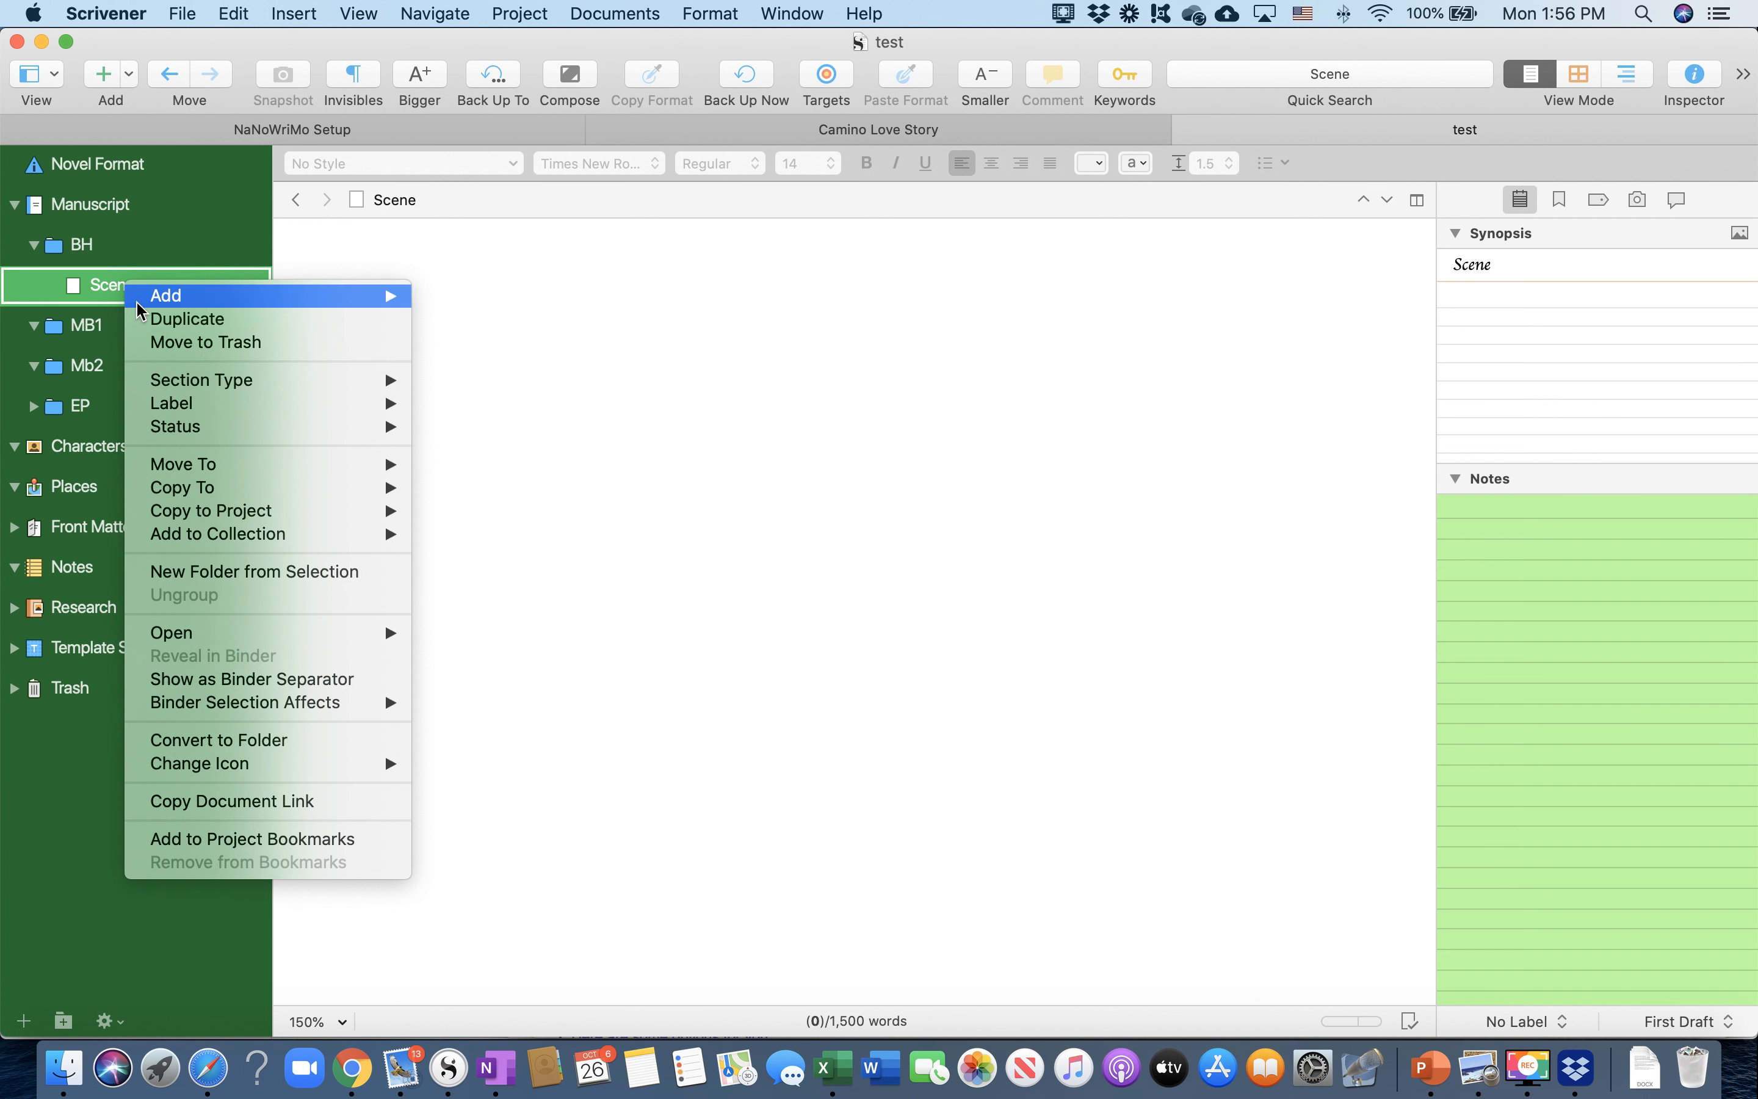
click(104, 291)
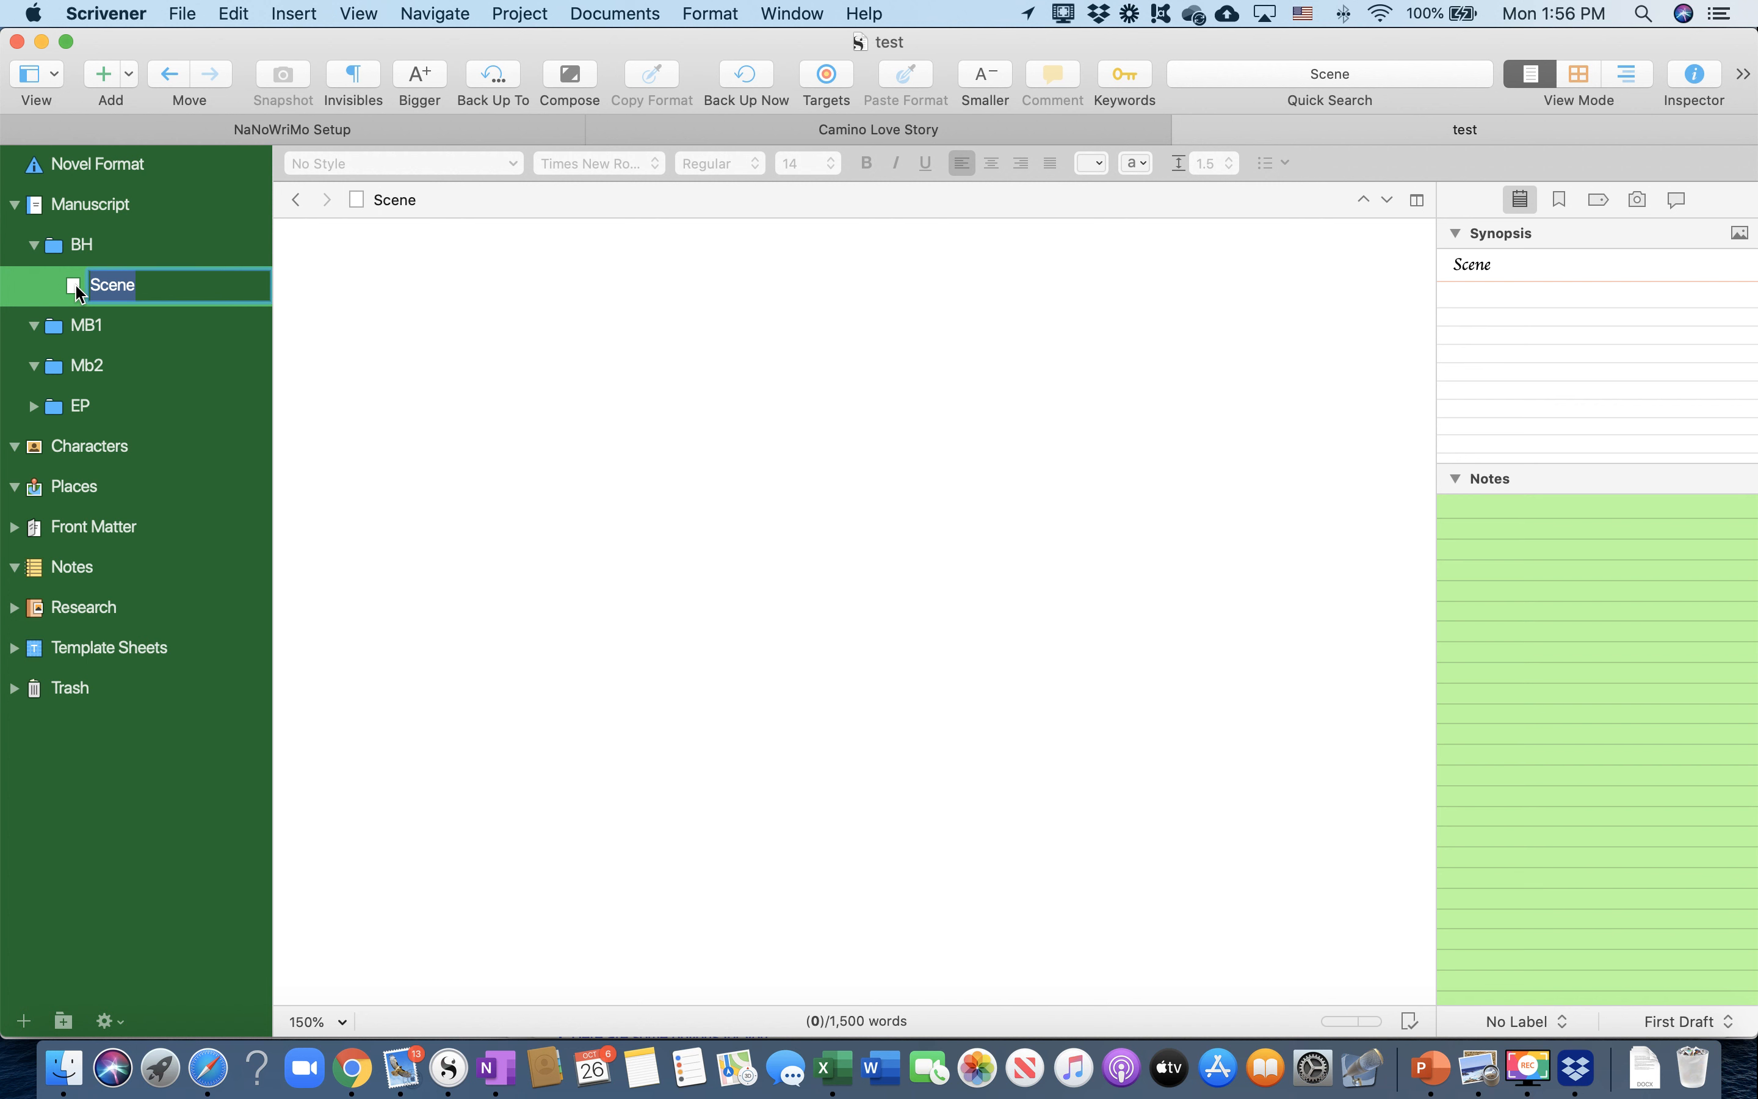
click(491, 378)
right_click(128, 290)
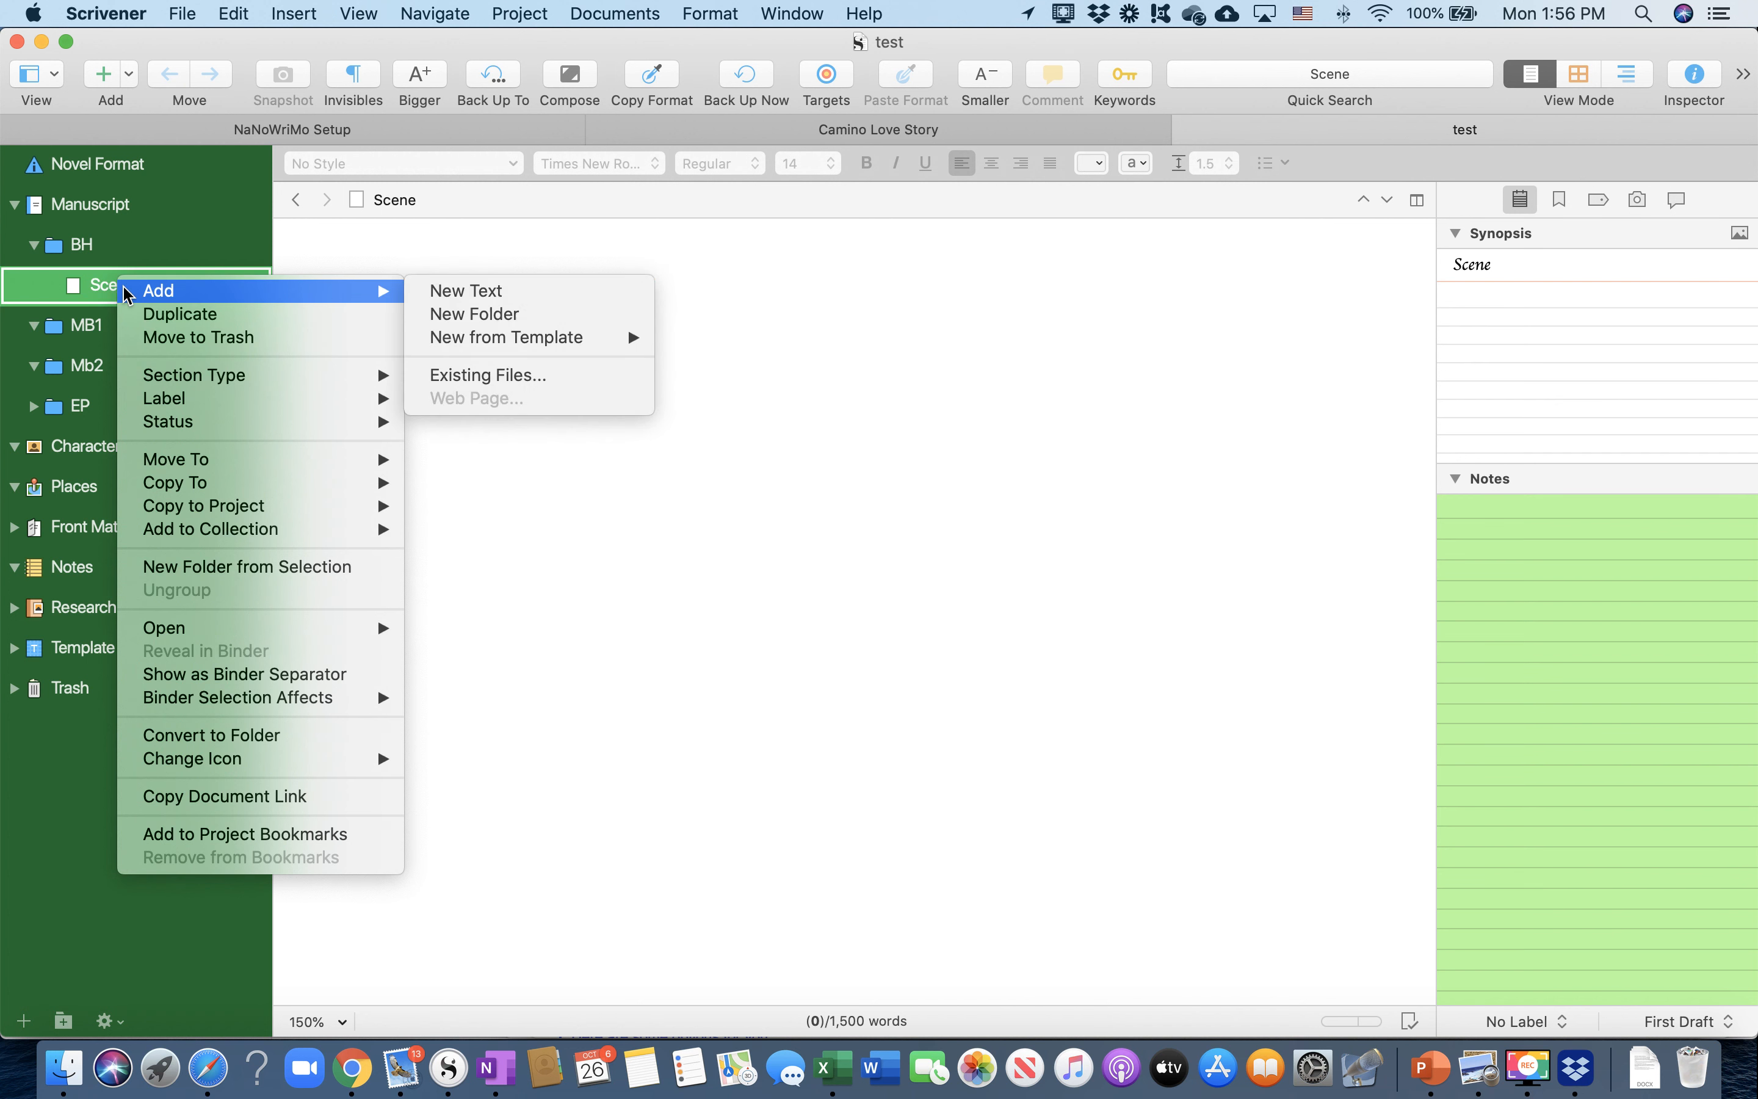
key(Escape)
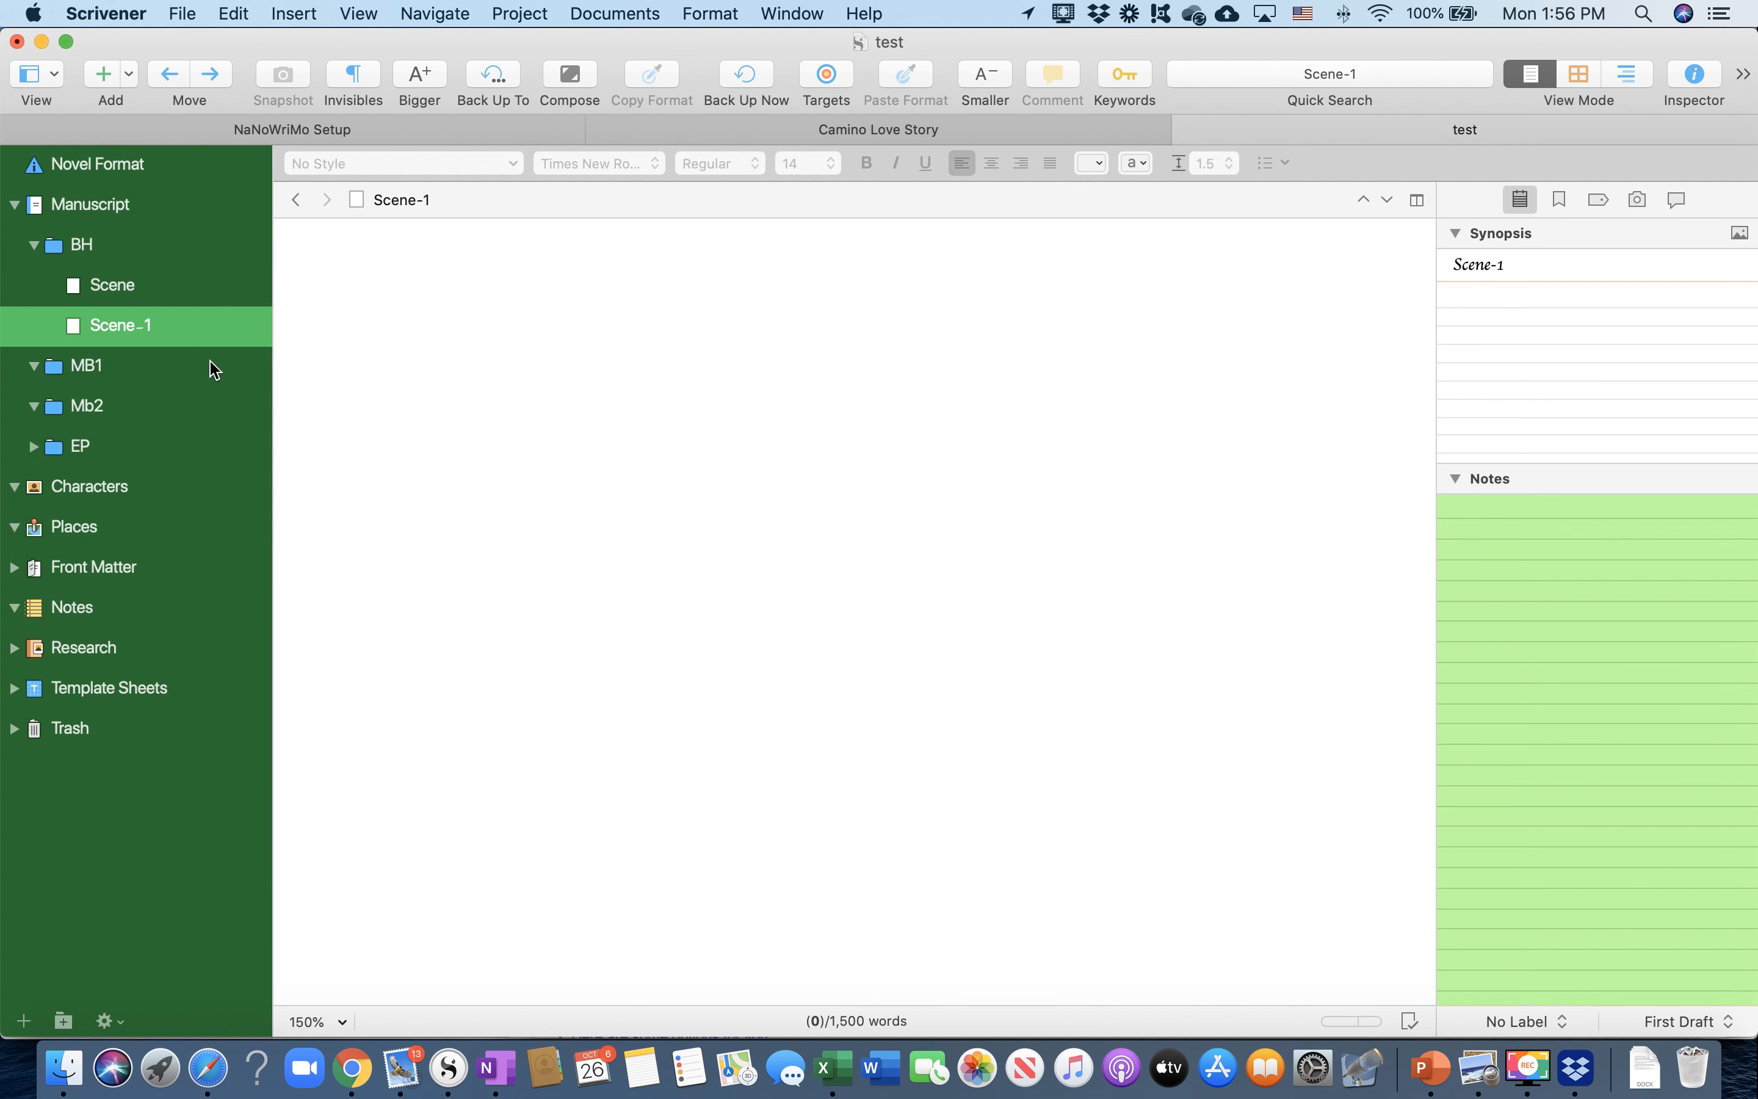
Check the word count target settings of the duplicated Scene-1 document
click(149, 341)
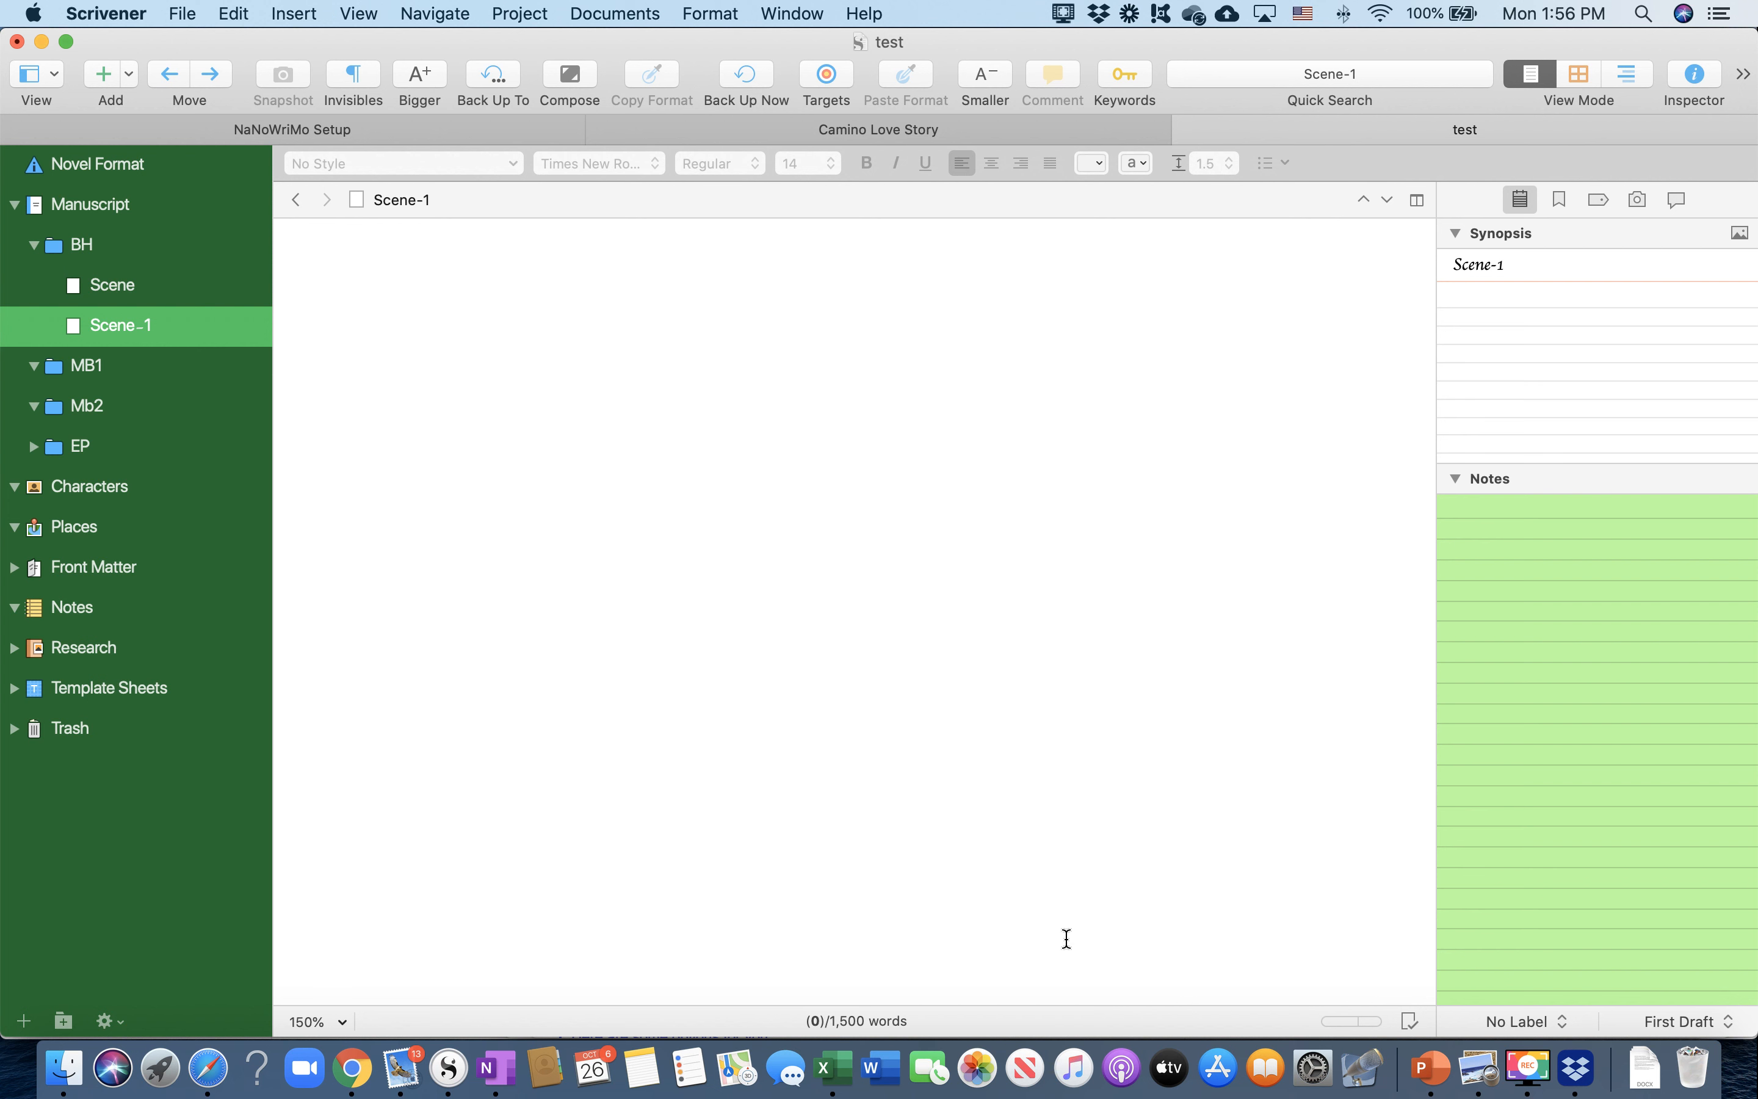
click(1351, 1025)
click(974, 454)
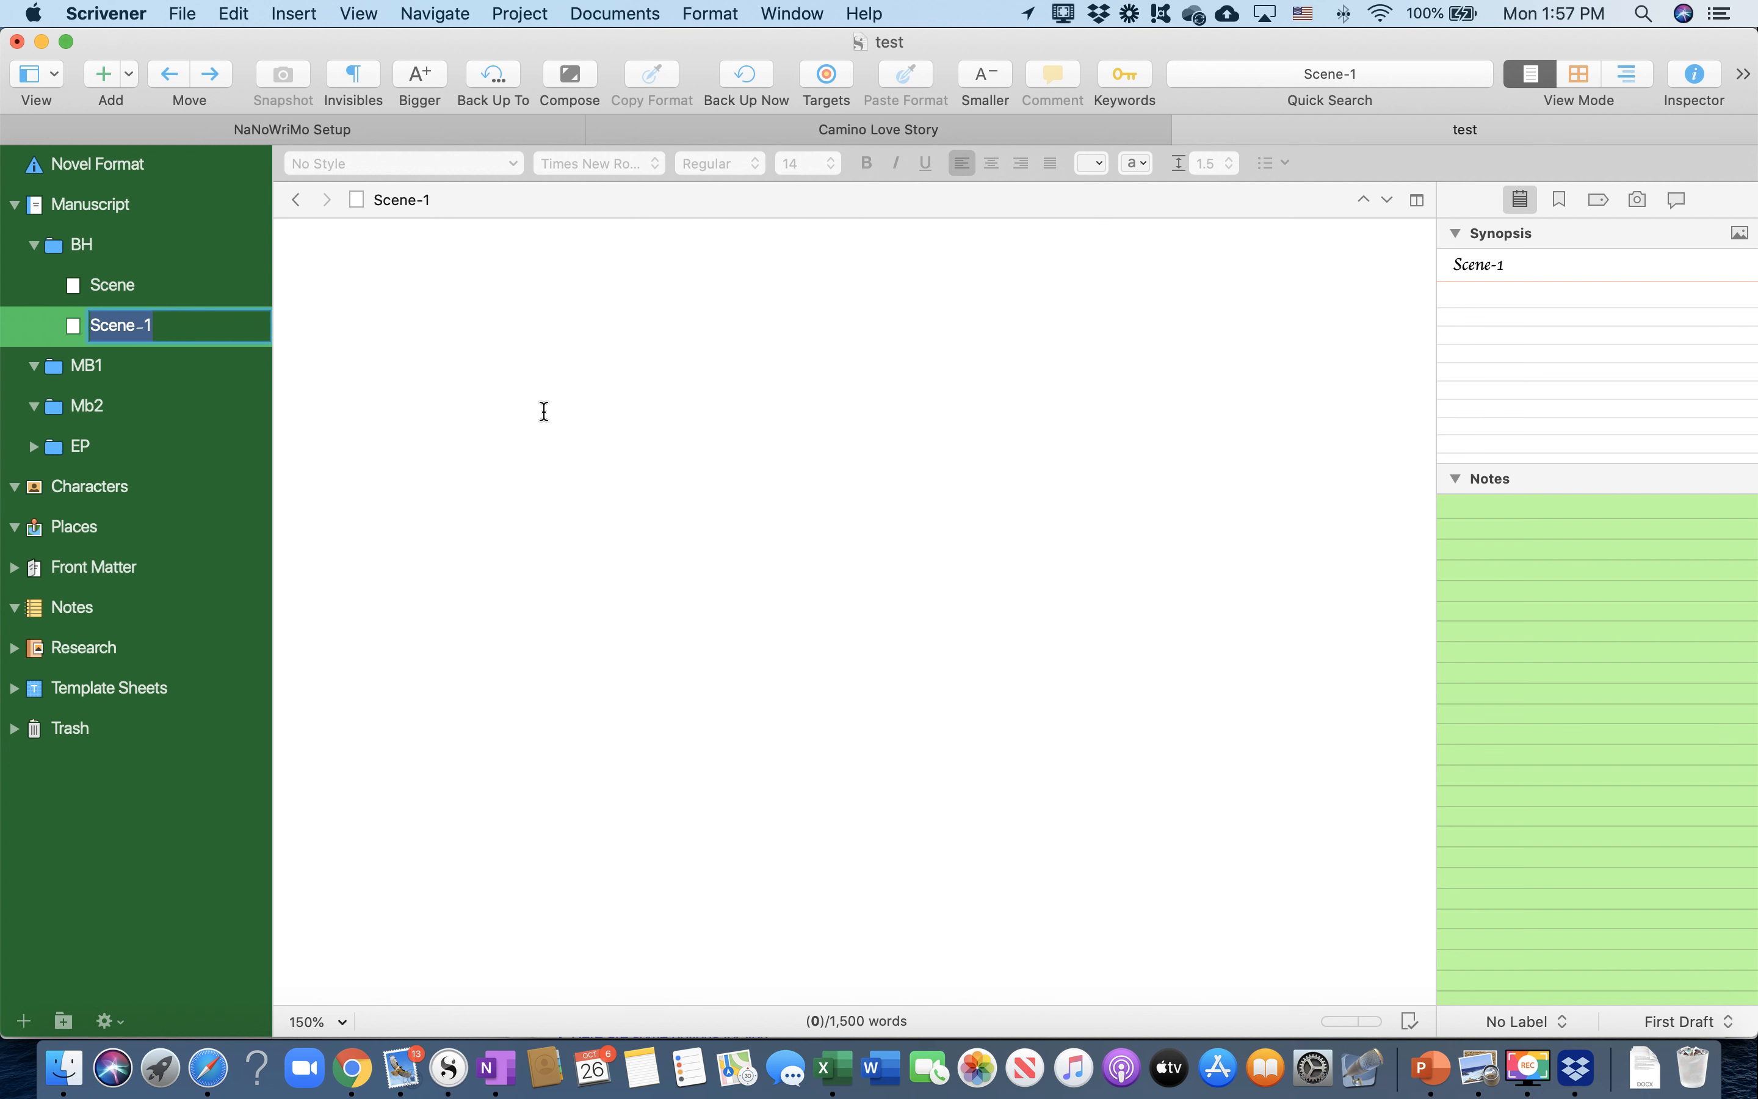
Select Scene and Scene-1 in the BH folder and duplicate them together
click(108, 290)
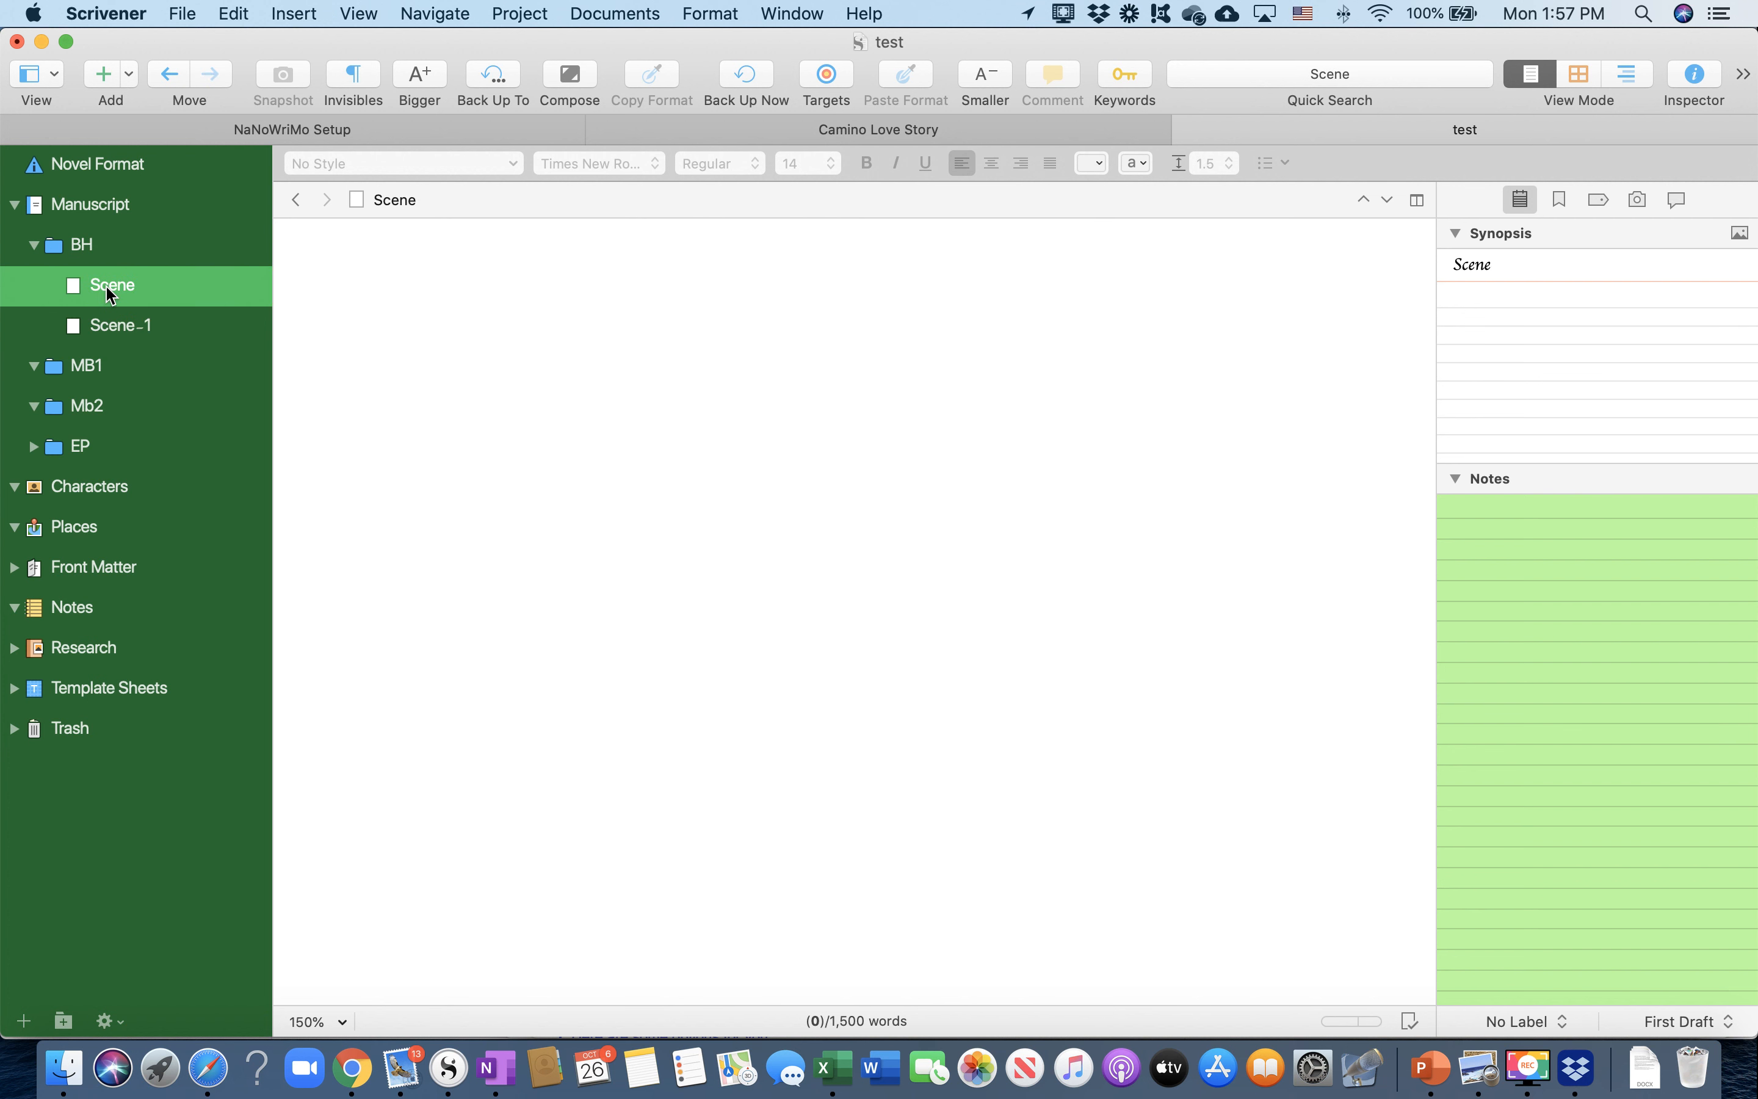
shift+click(122, 329)
right_click(134, 333)
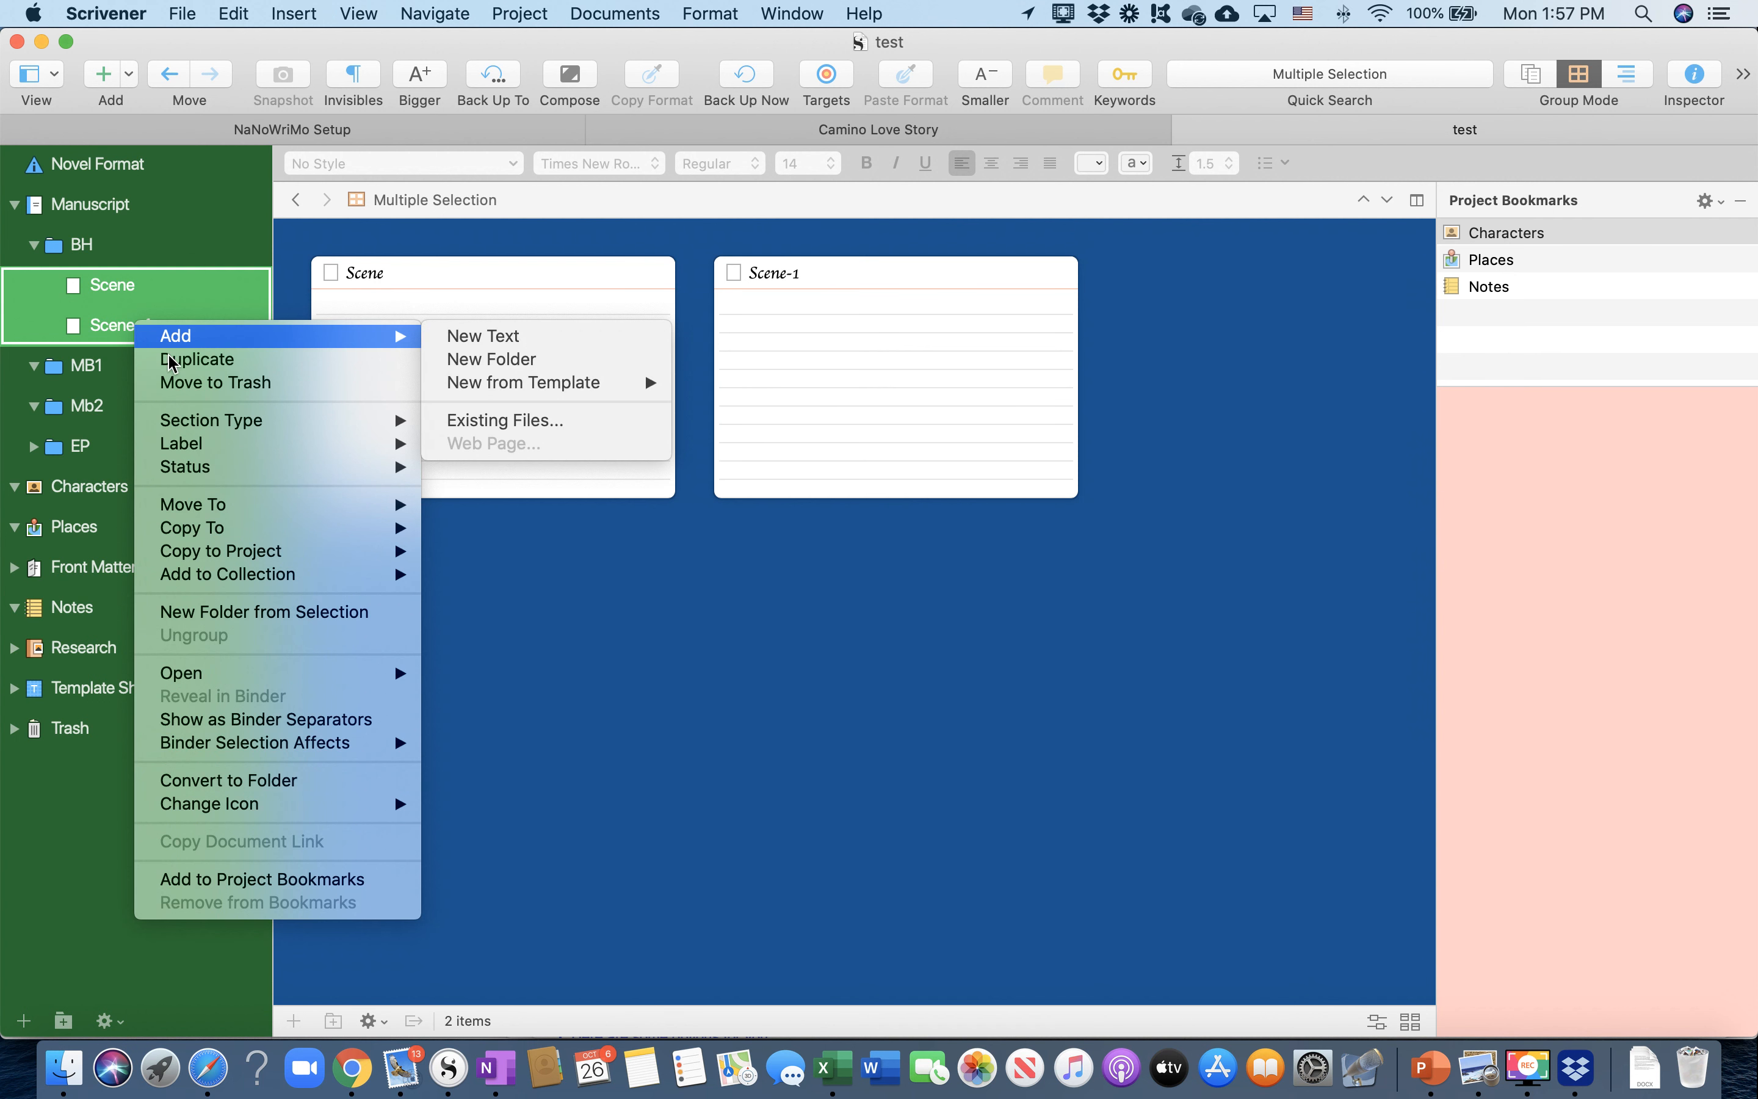
key(Escape)
key(super+d)
Select all four documents from Scene to Scene-3 in the BH folder and duplicate them together
click(165, 289)
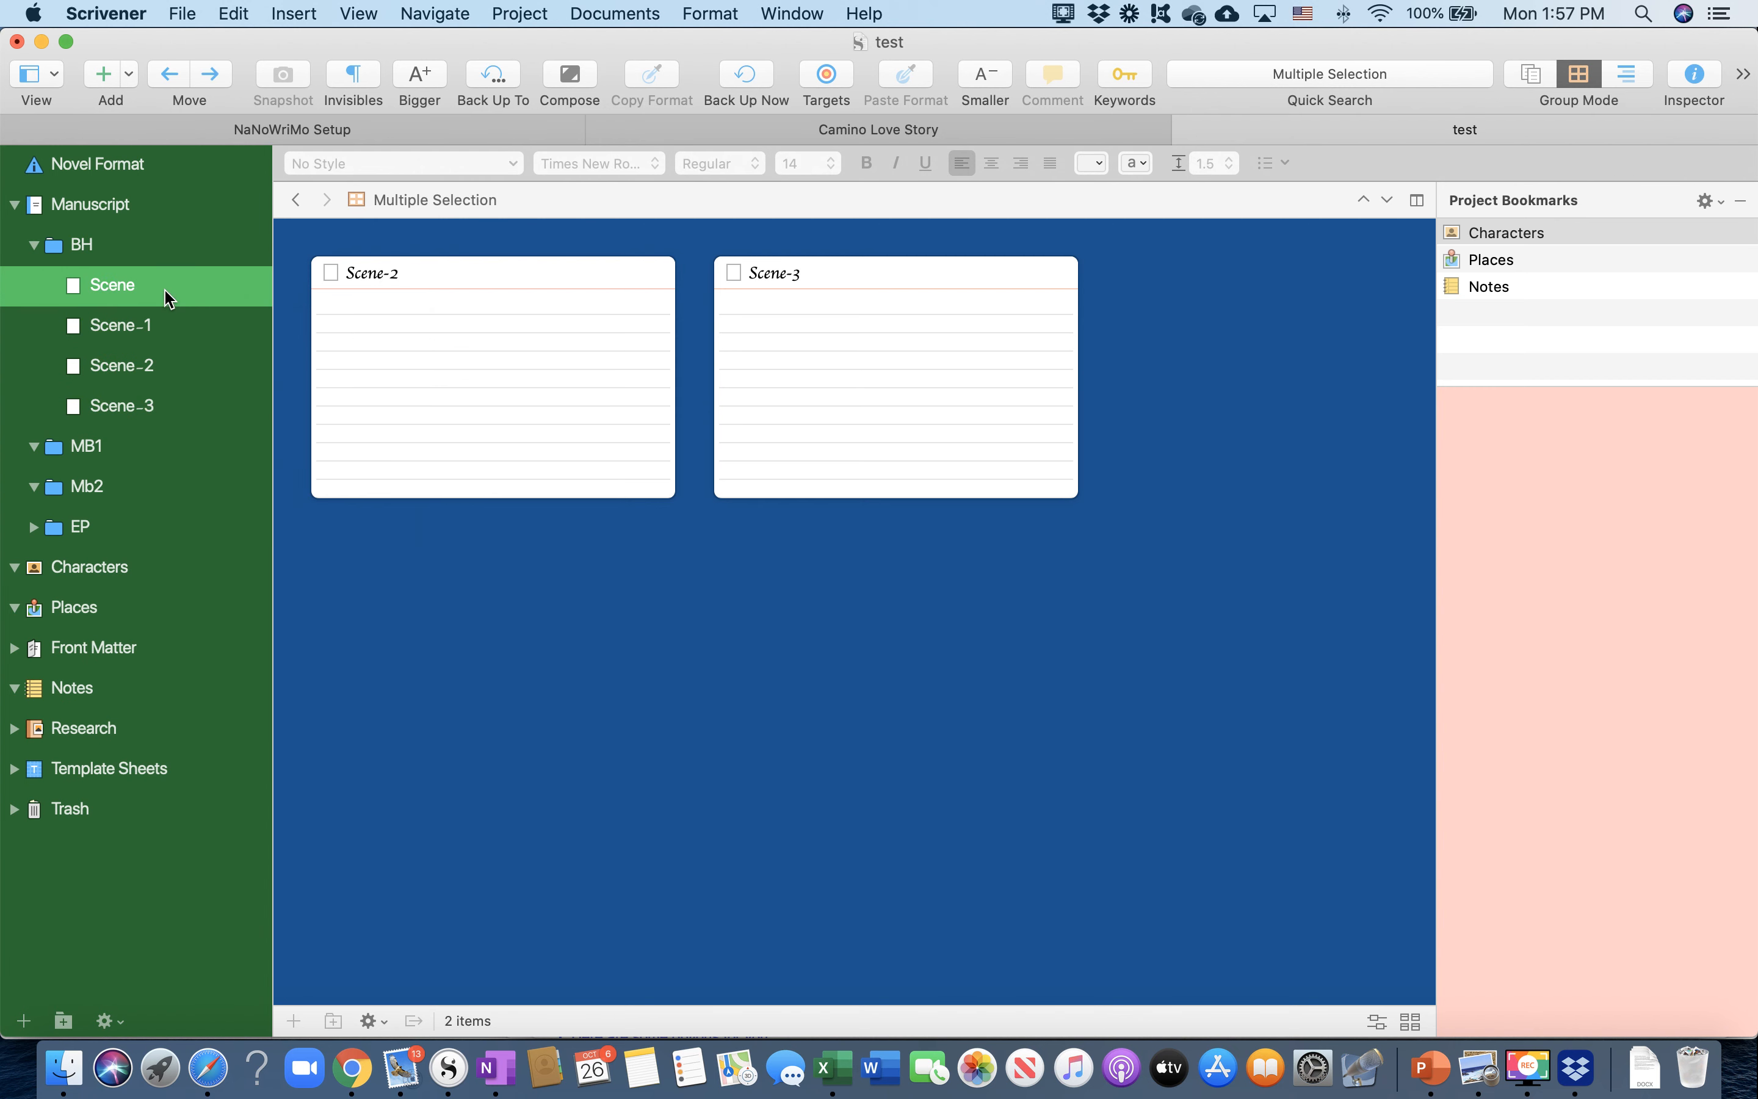
shift+click(149, 405)
right_click(148, 388)
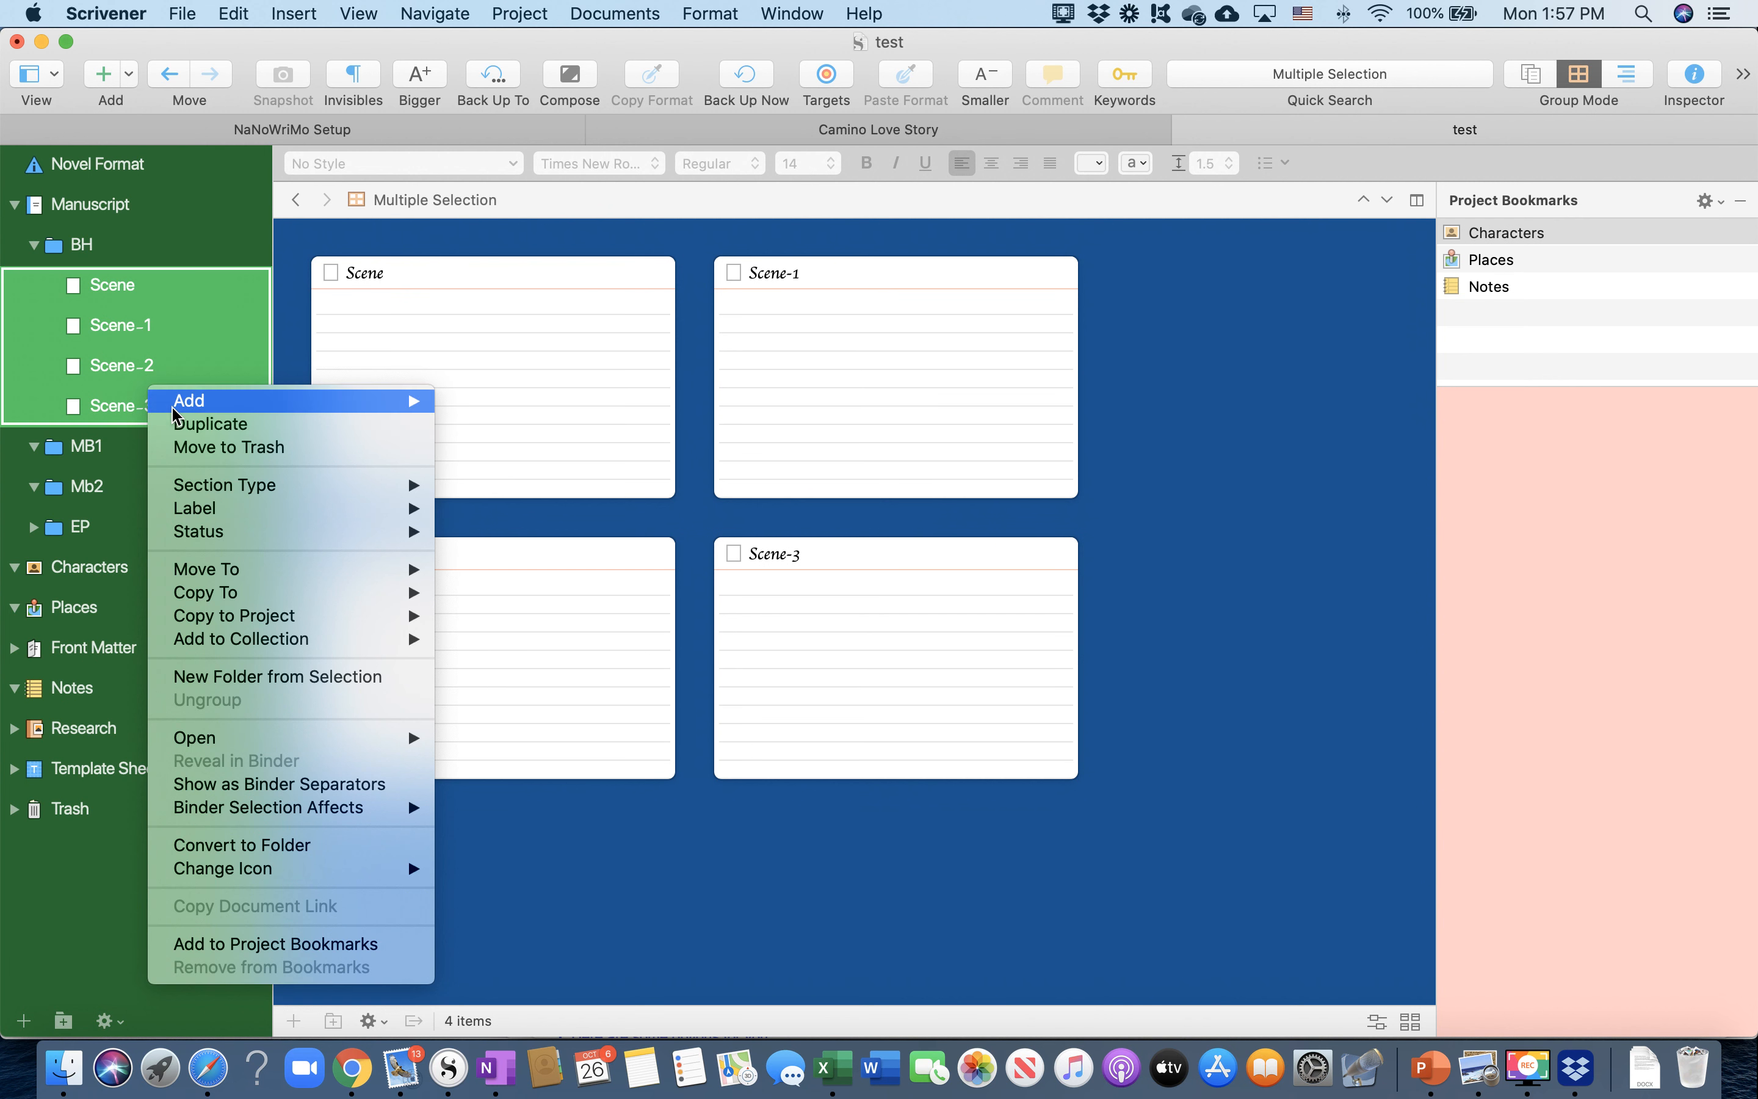
click(191, 428)
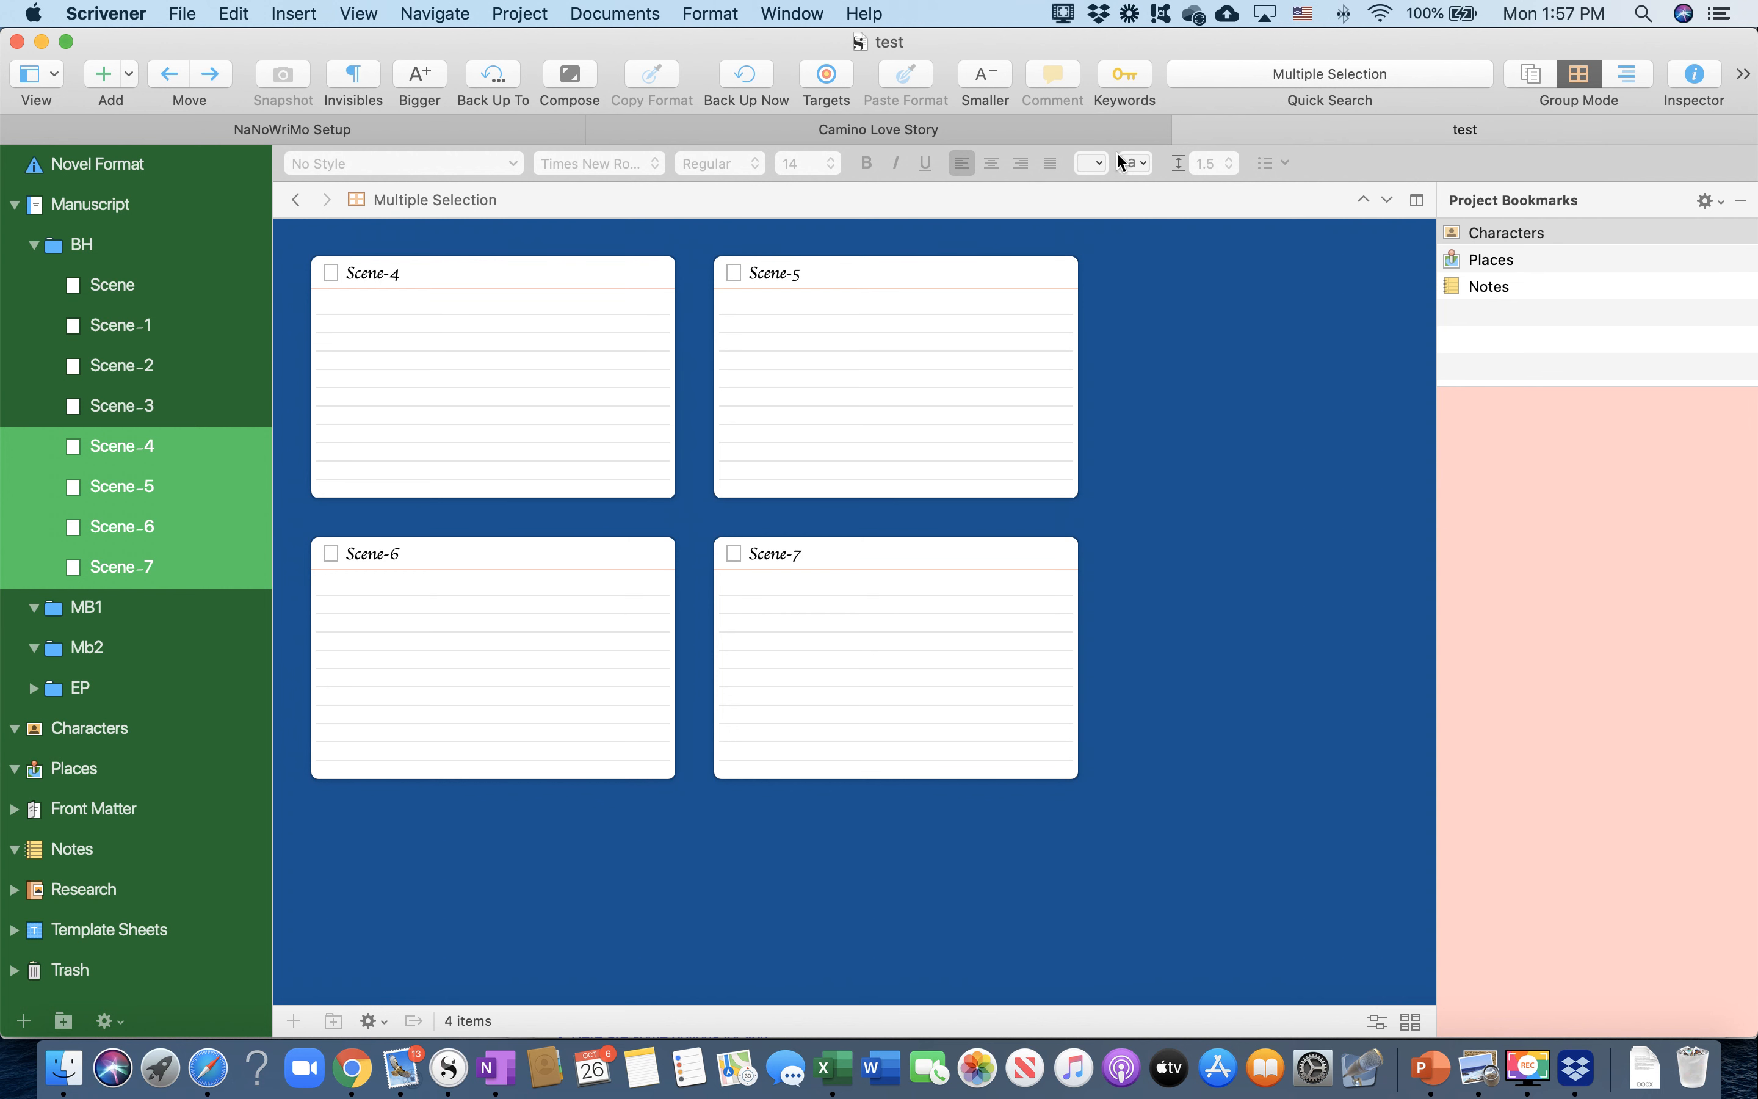
Switch to the Camino Love Story project and examine the contents of the Beginning Hook, Middle Build 1, Middle Build 2 and Ending Payoff folders
click(1002, 128)
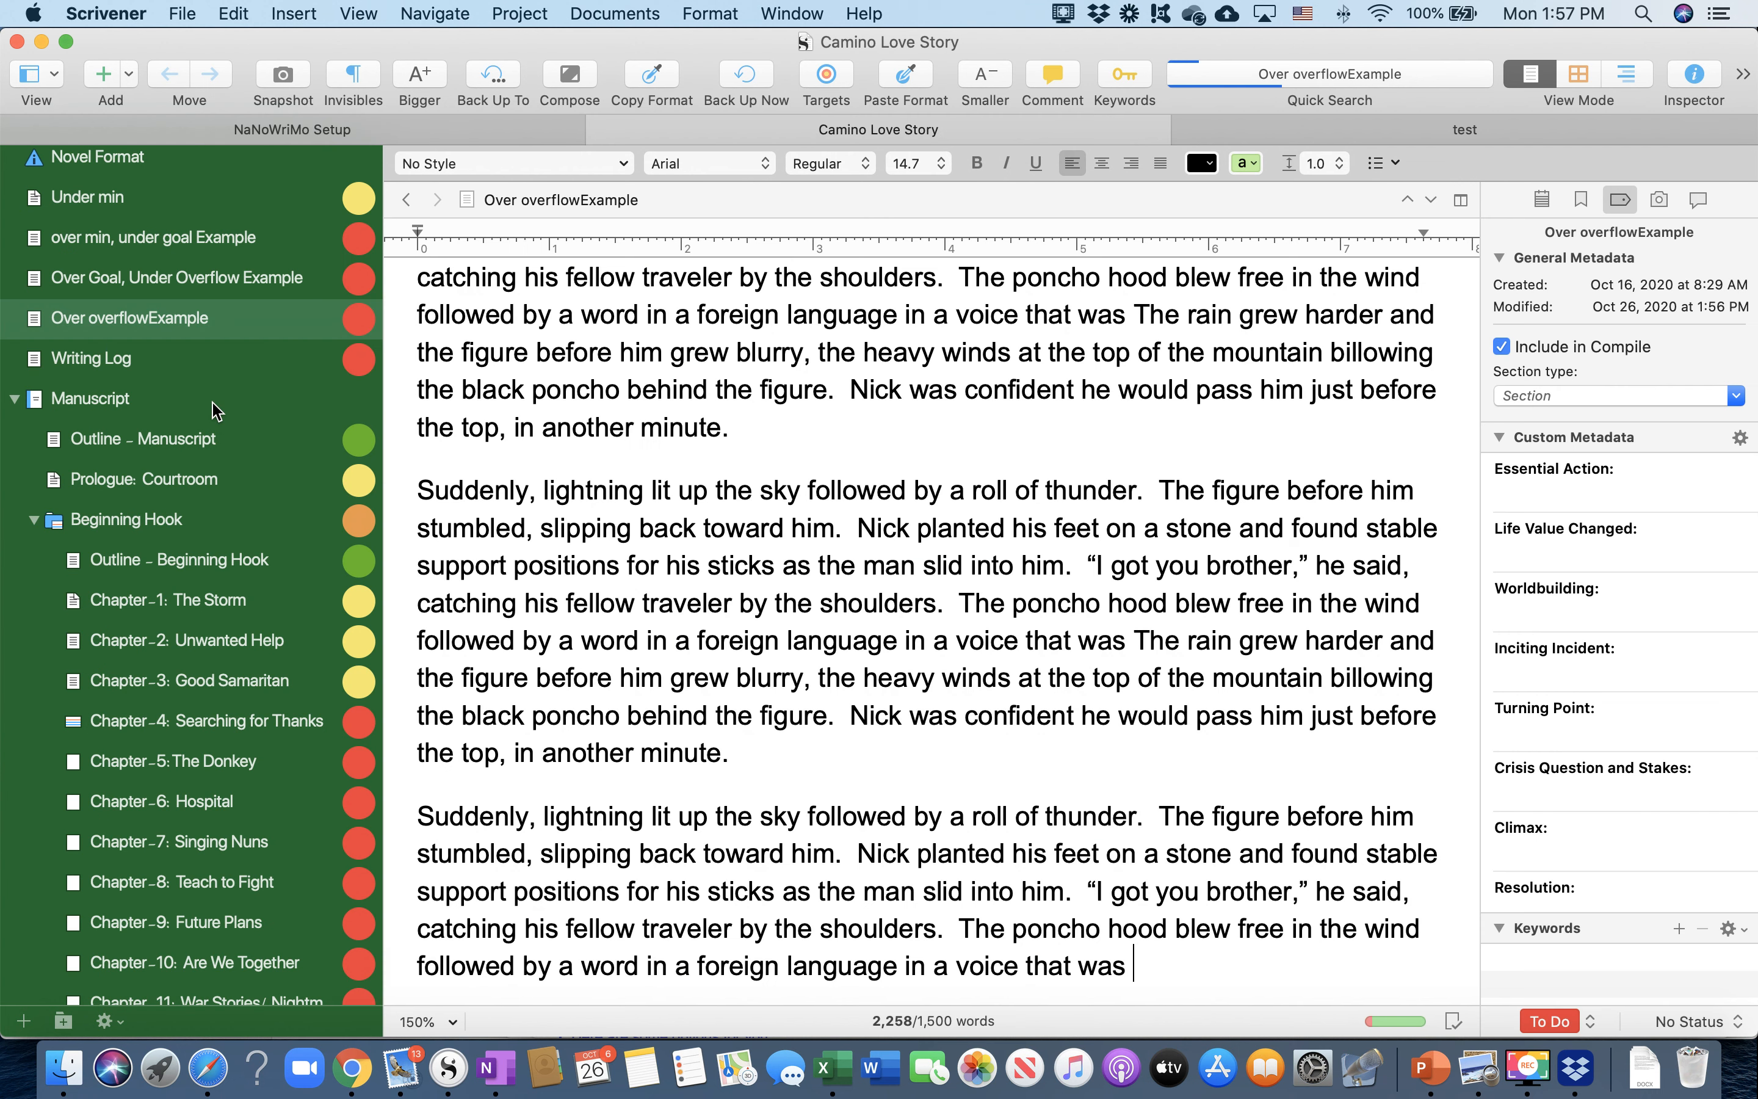
click(33, 520)
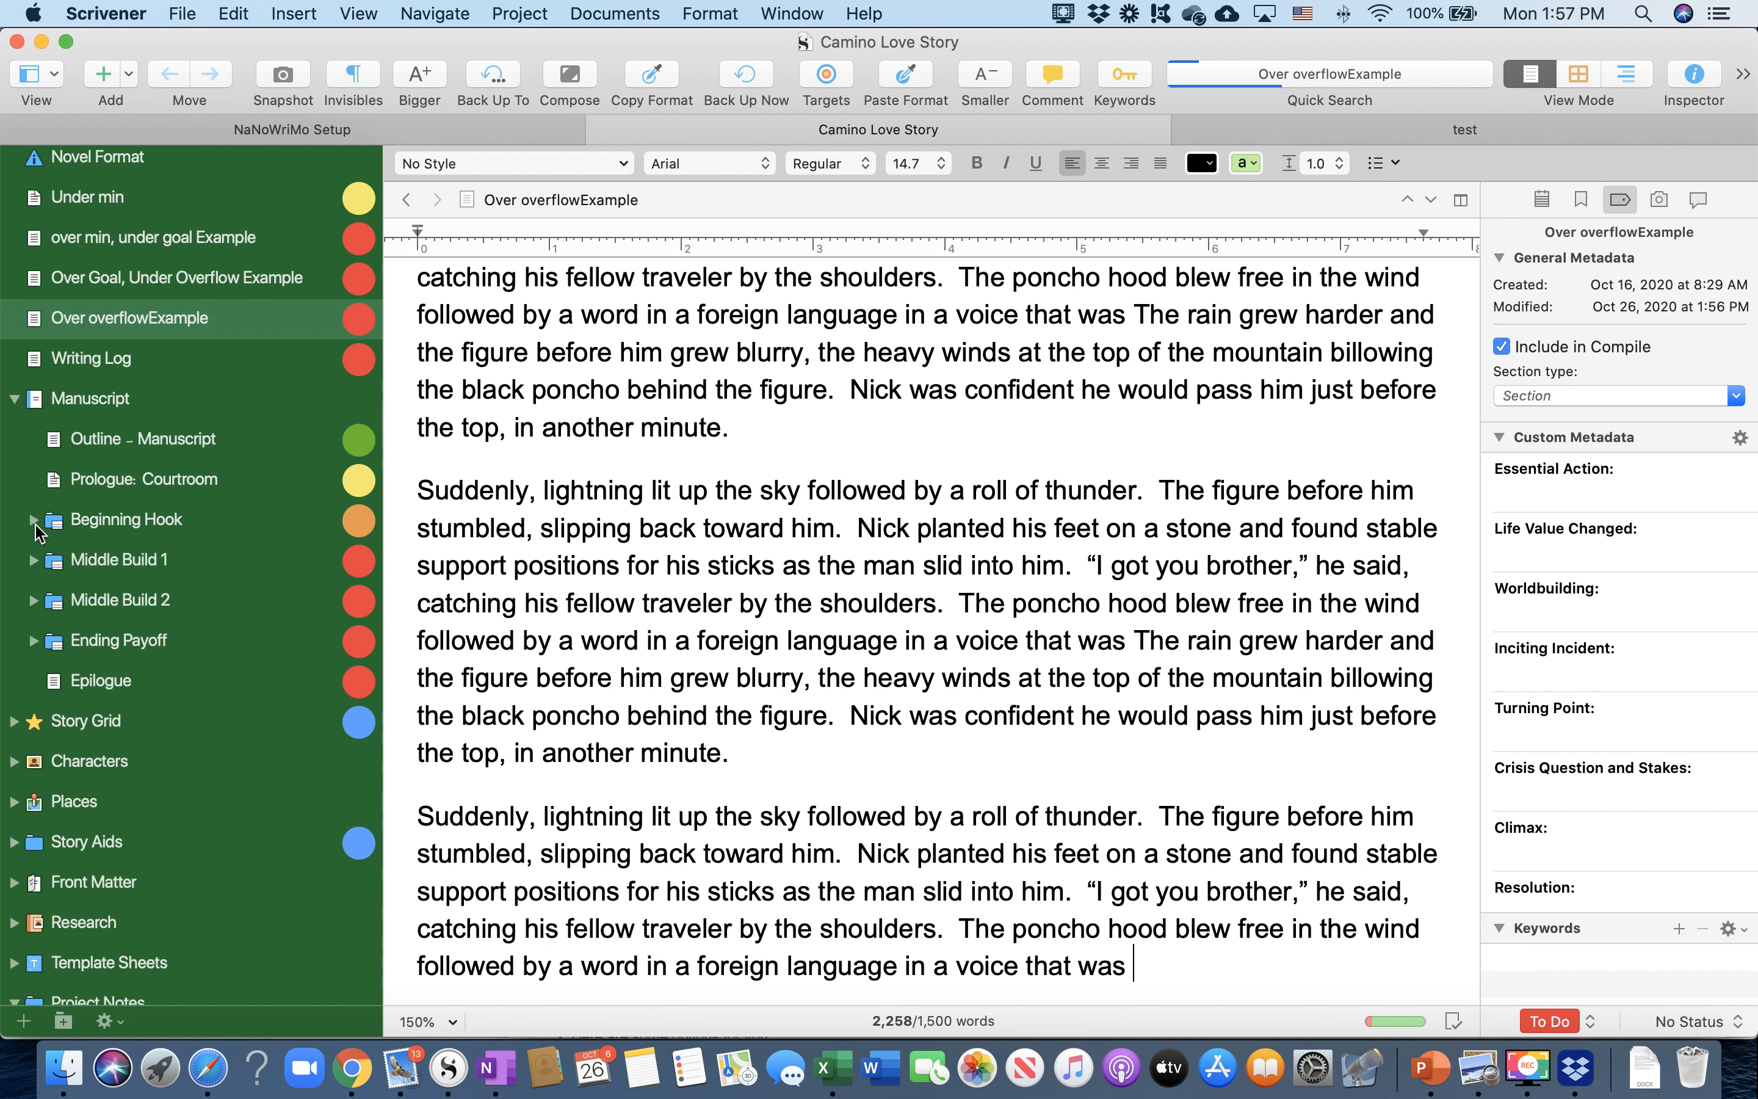
click(34, 561)
click(33, 560)
click(34, 600)
click(33, 600)
click(34, 640)
click(33, 640)
click(33, 519)
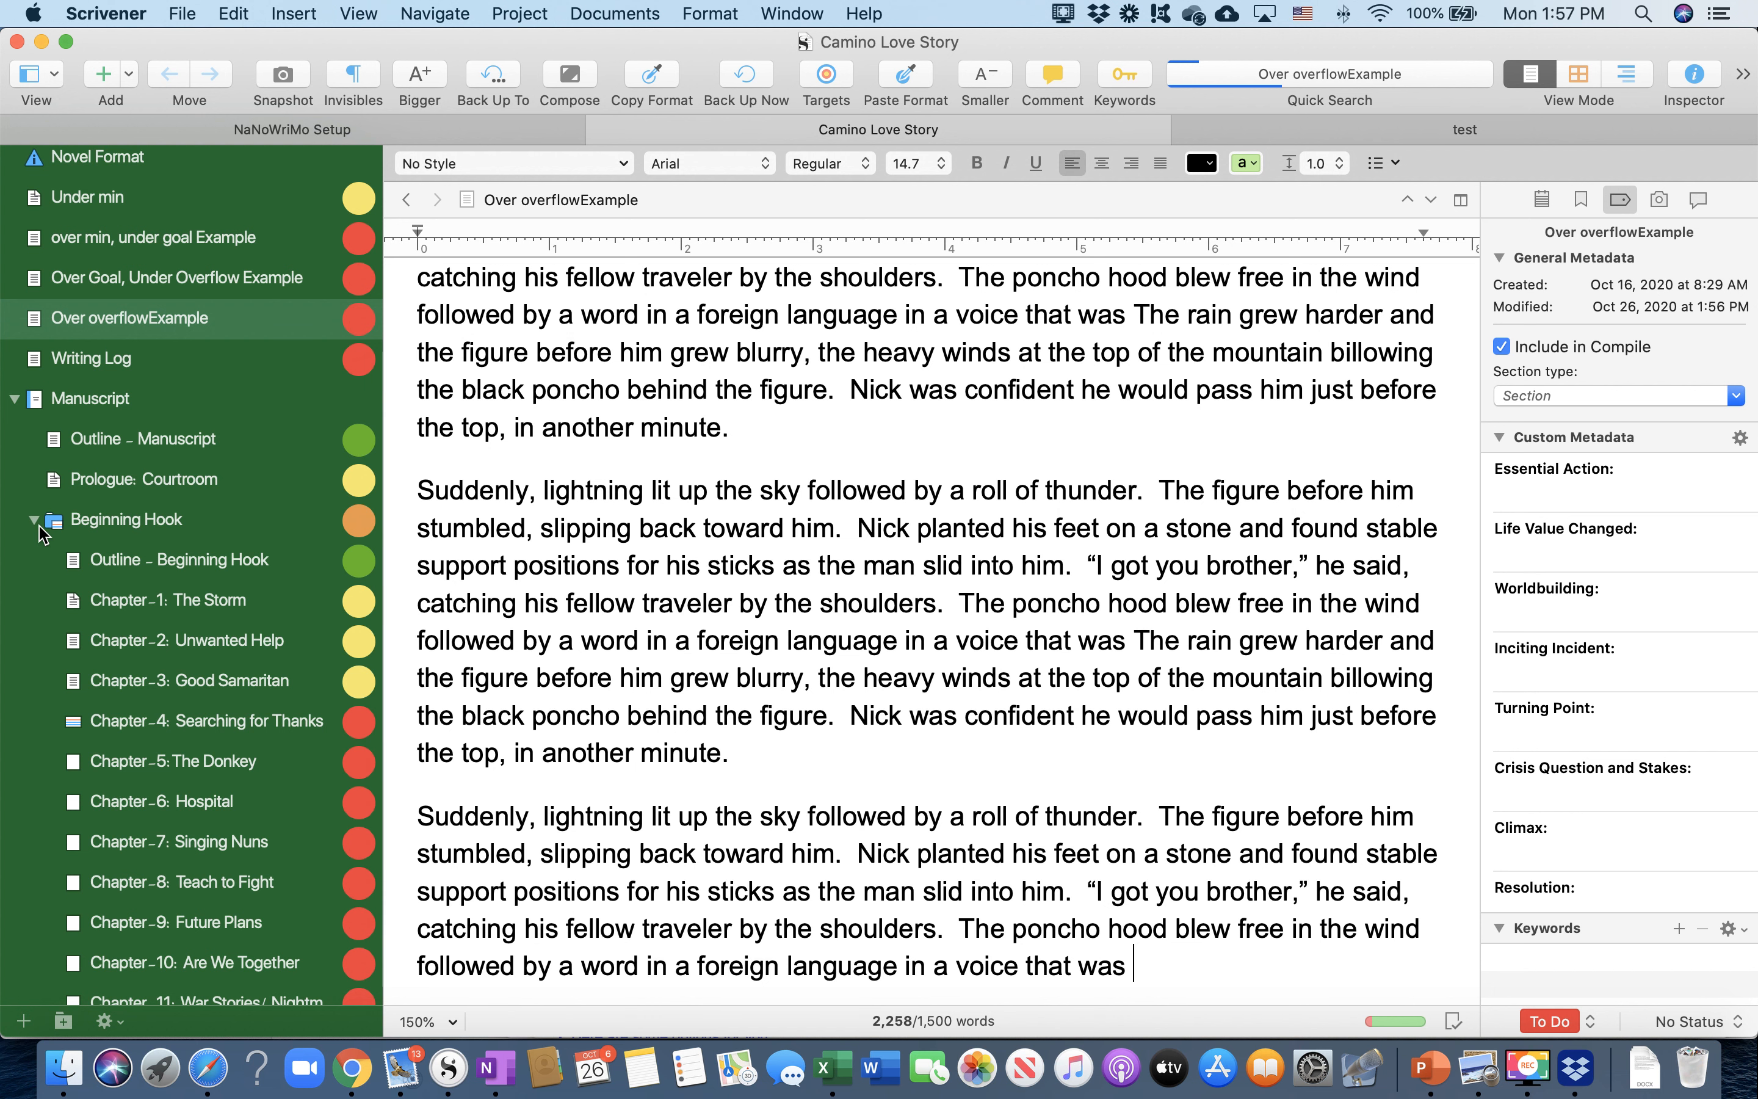
Compare the Outline - Beginning Hook document with the first chapters of the Beginning Hook folder, including their metadata
click(97, 559)
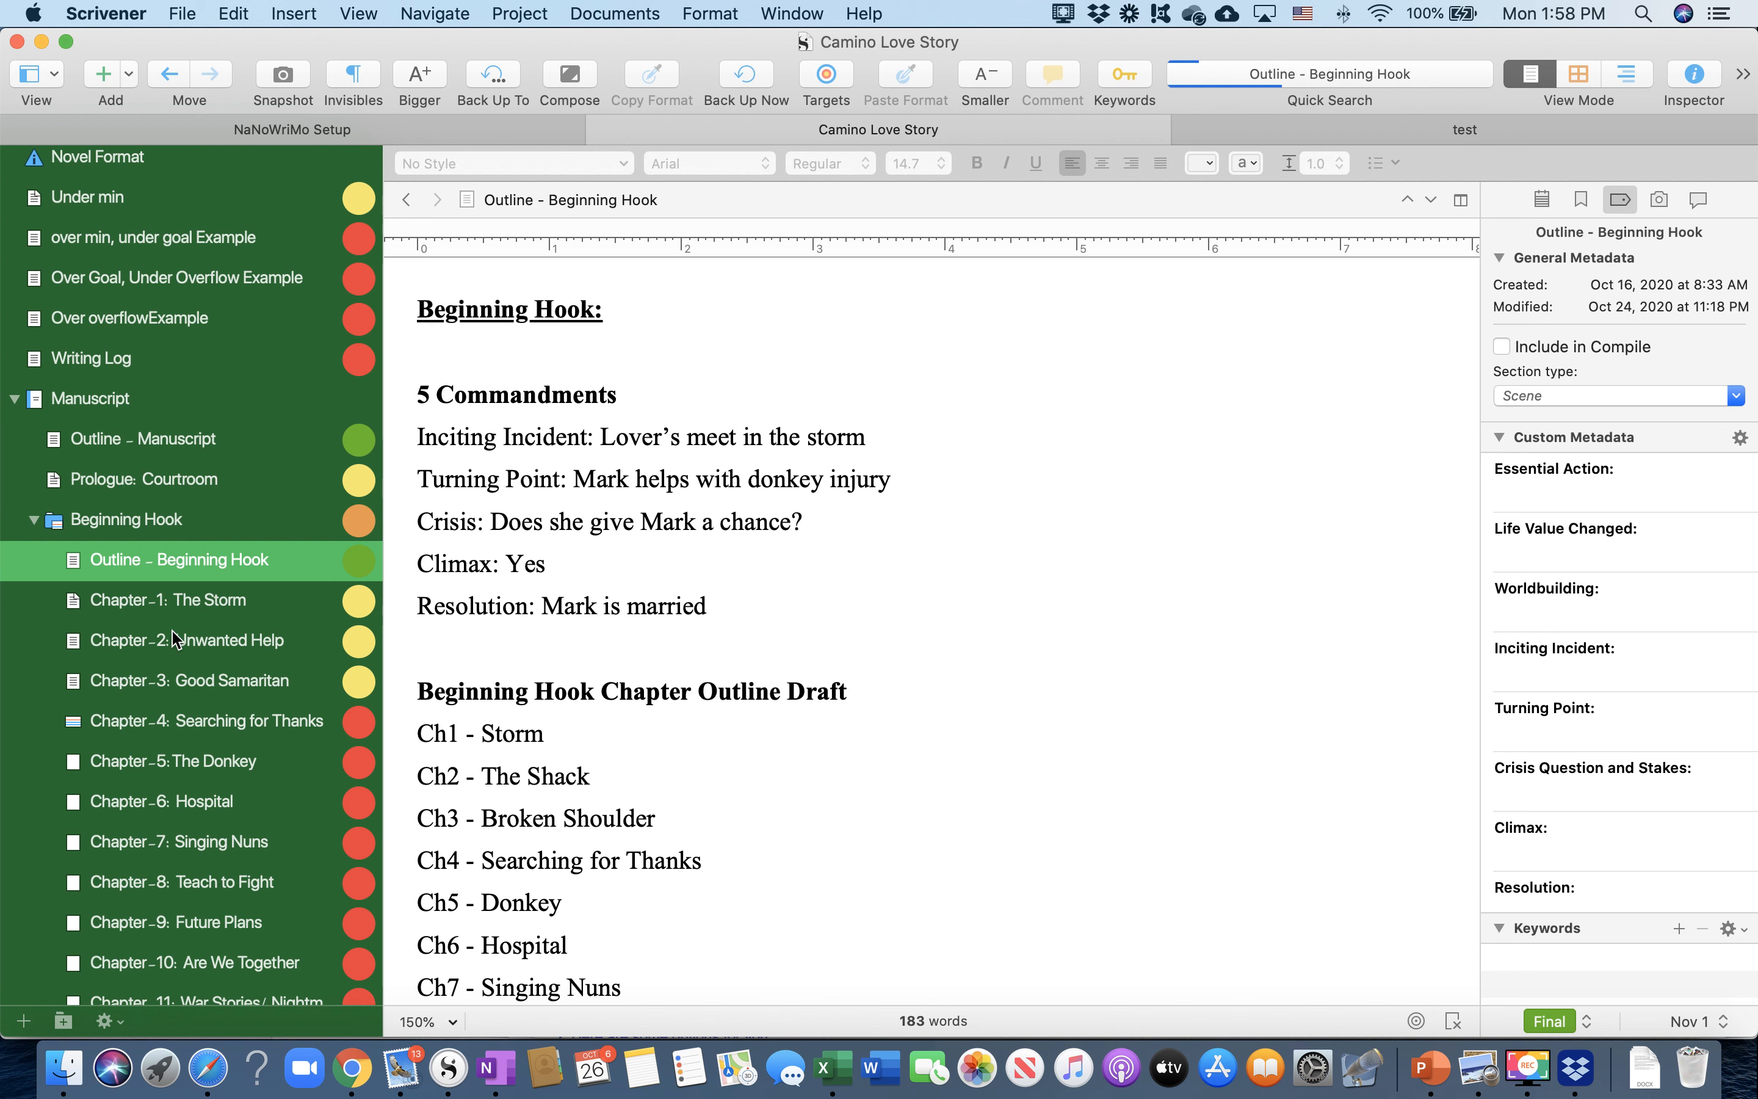
click(157, 600)
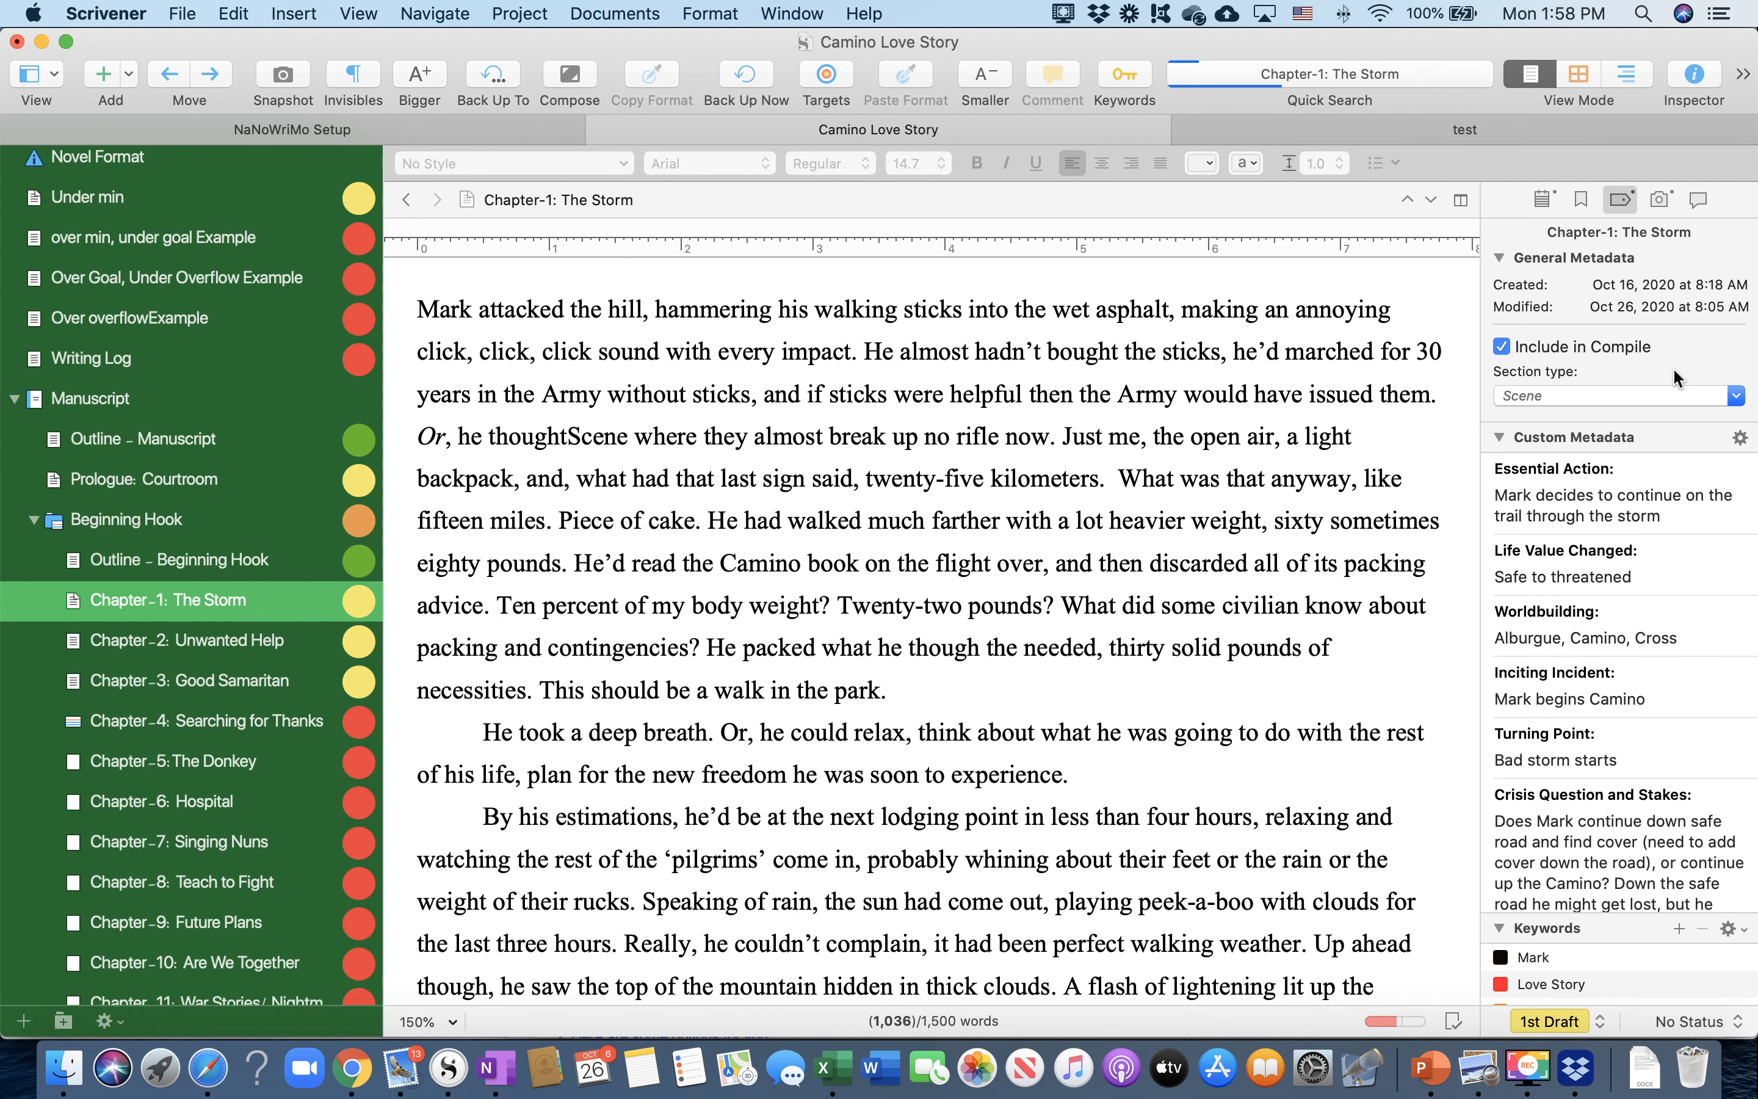
click(200, 638)
click(174, 615)
click(173, 640)
key(Up)
click(143, 565)
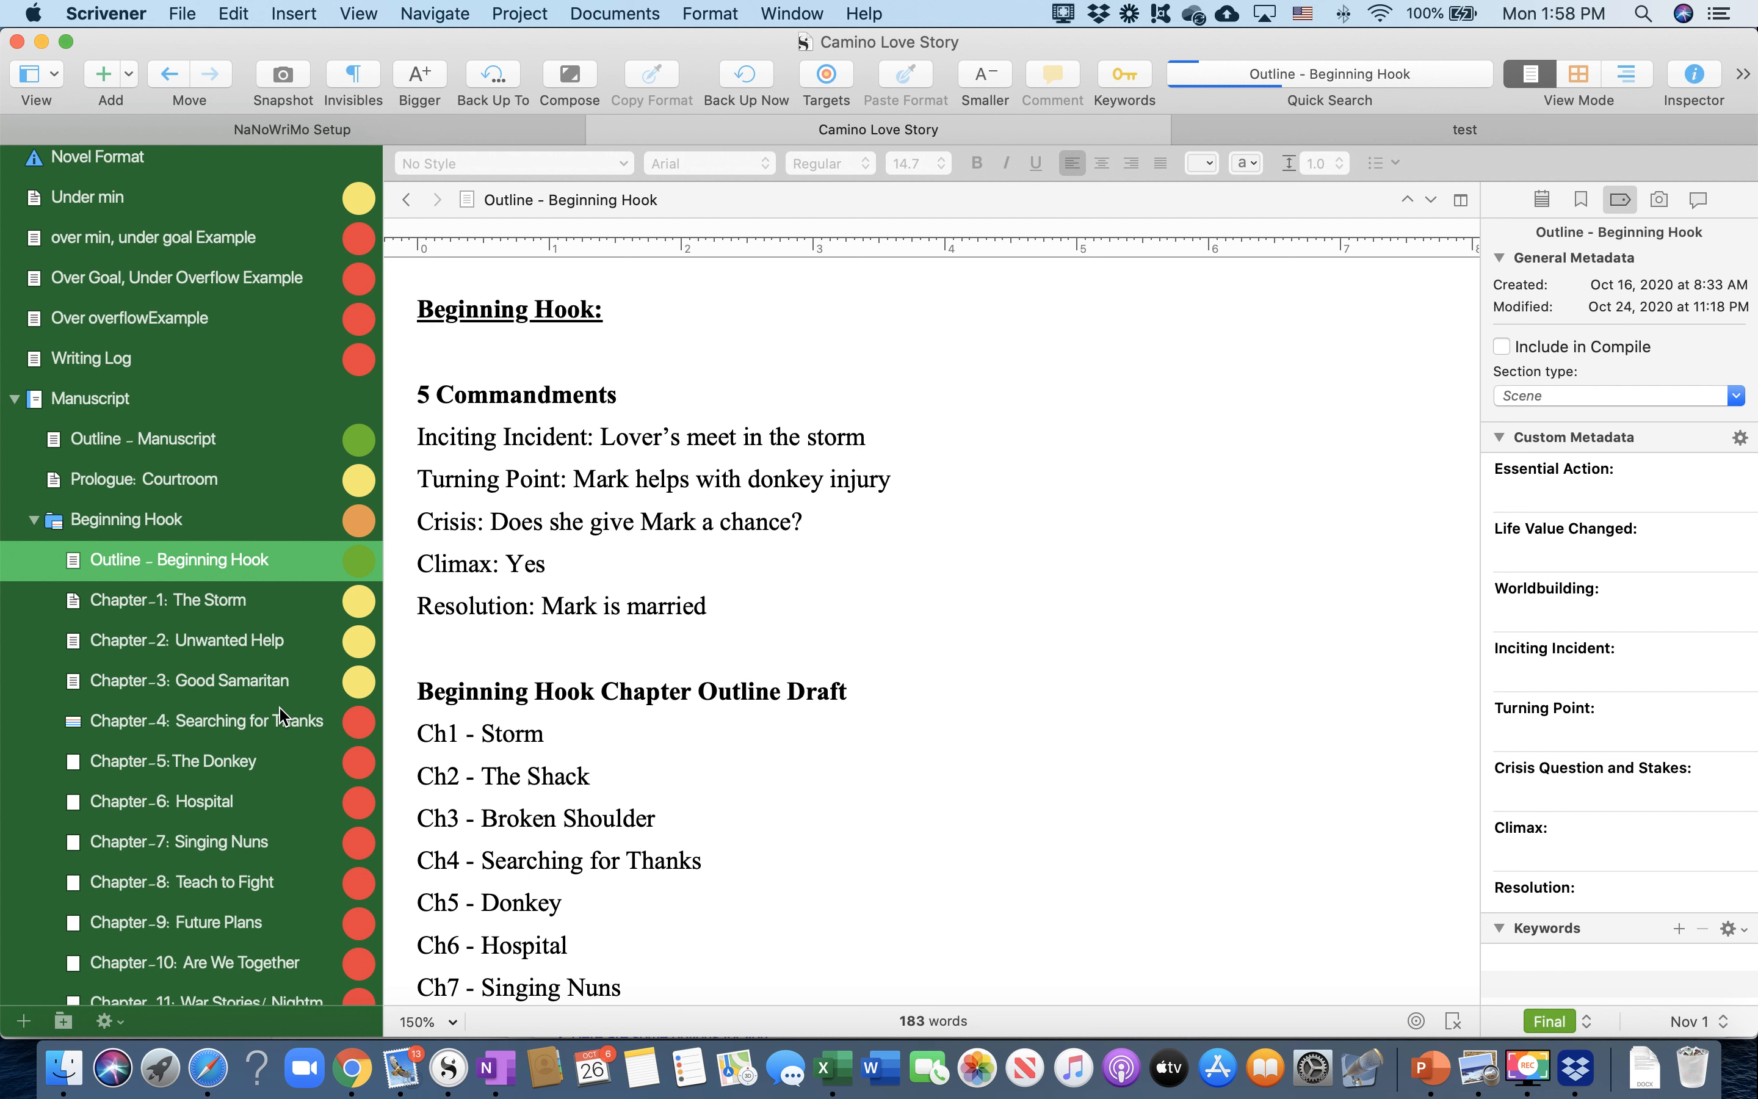
Review the project's Status label list from the Outline - Beginning Hook document's status options, then close the settings
right_click(145, 558)
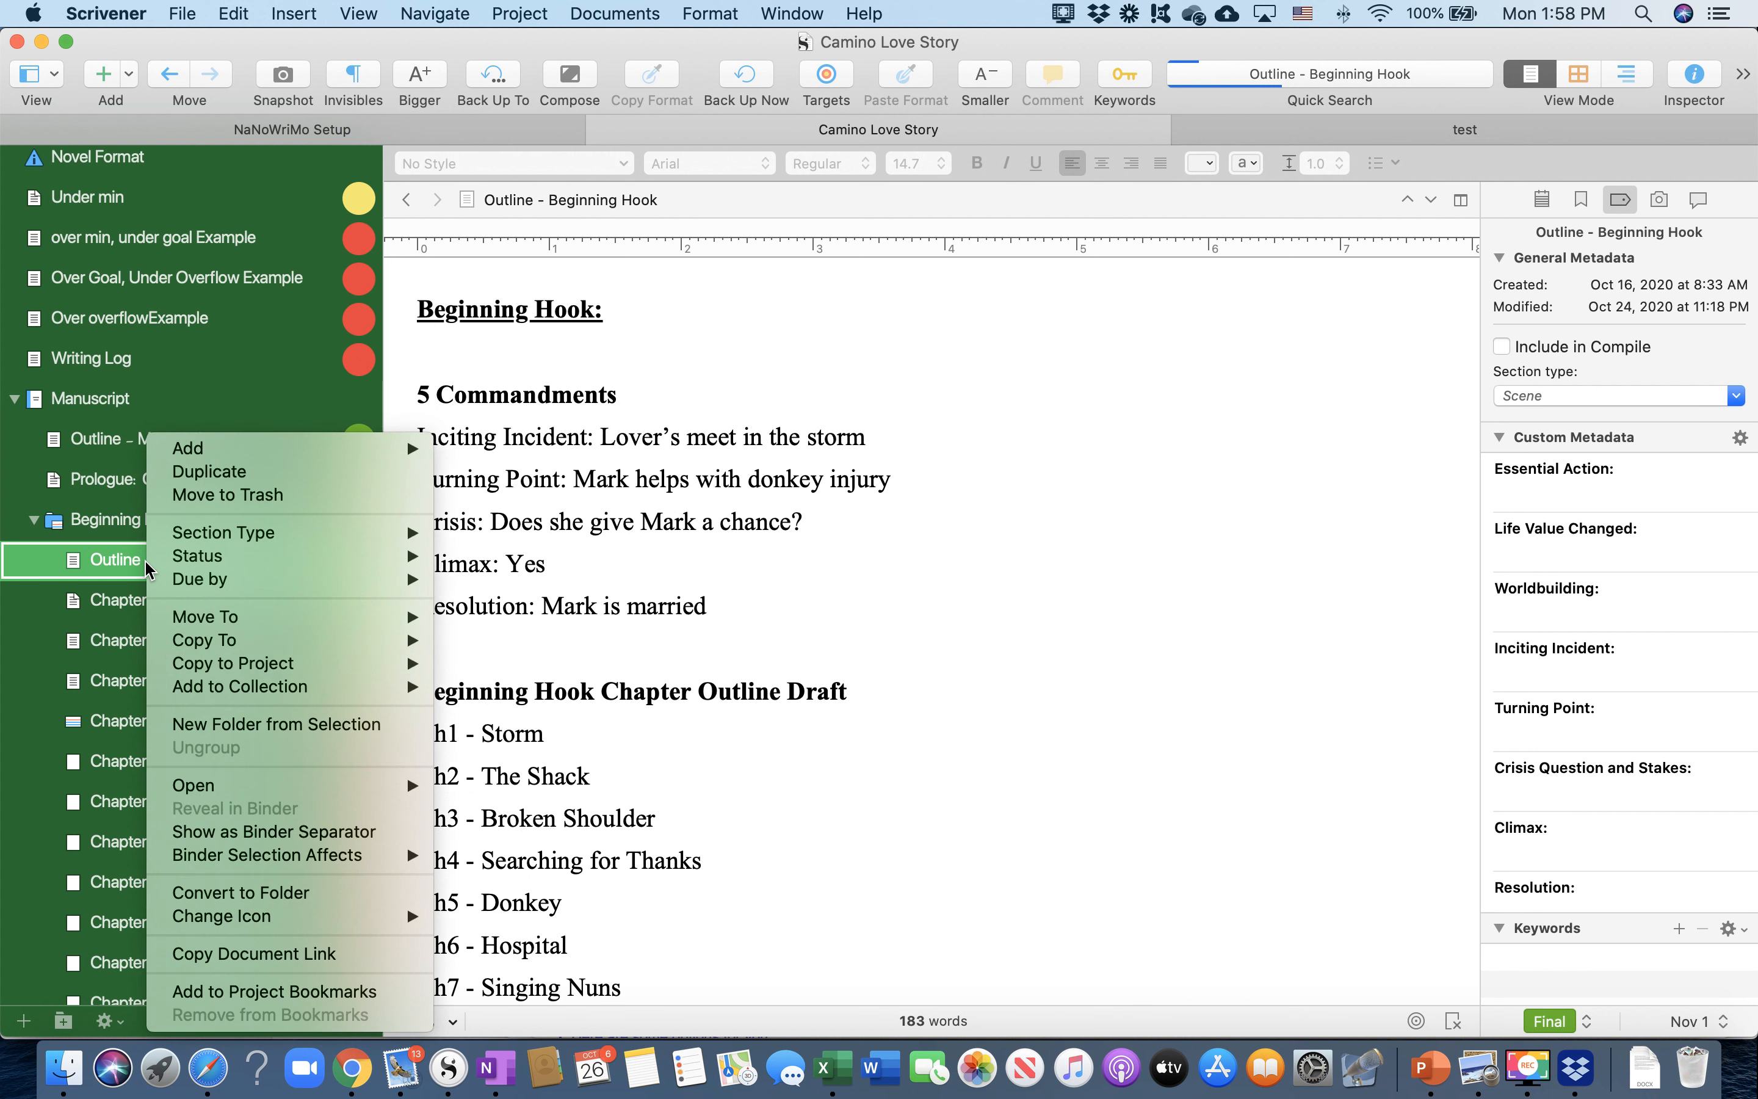
mouse_move(203, 558)
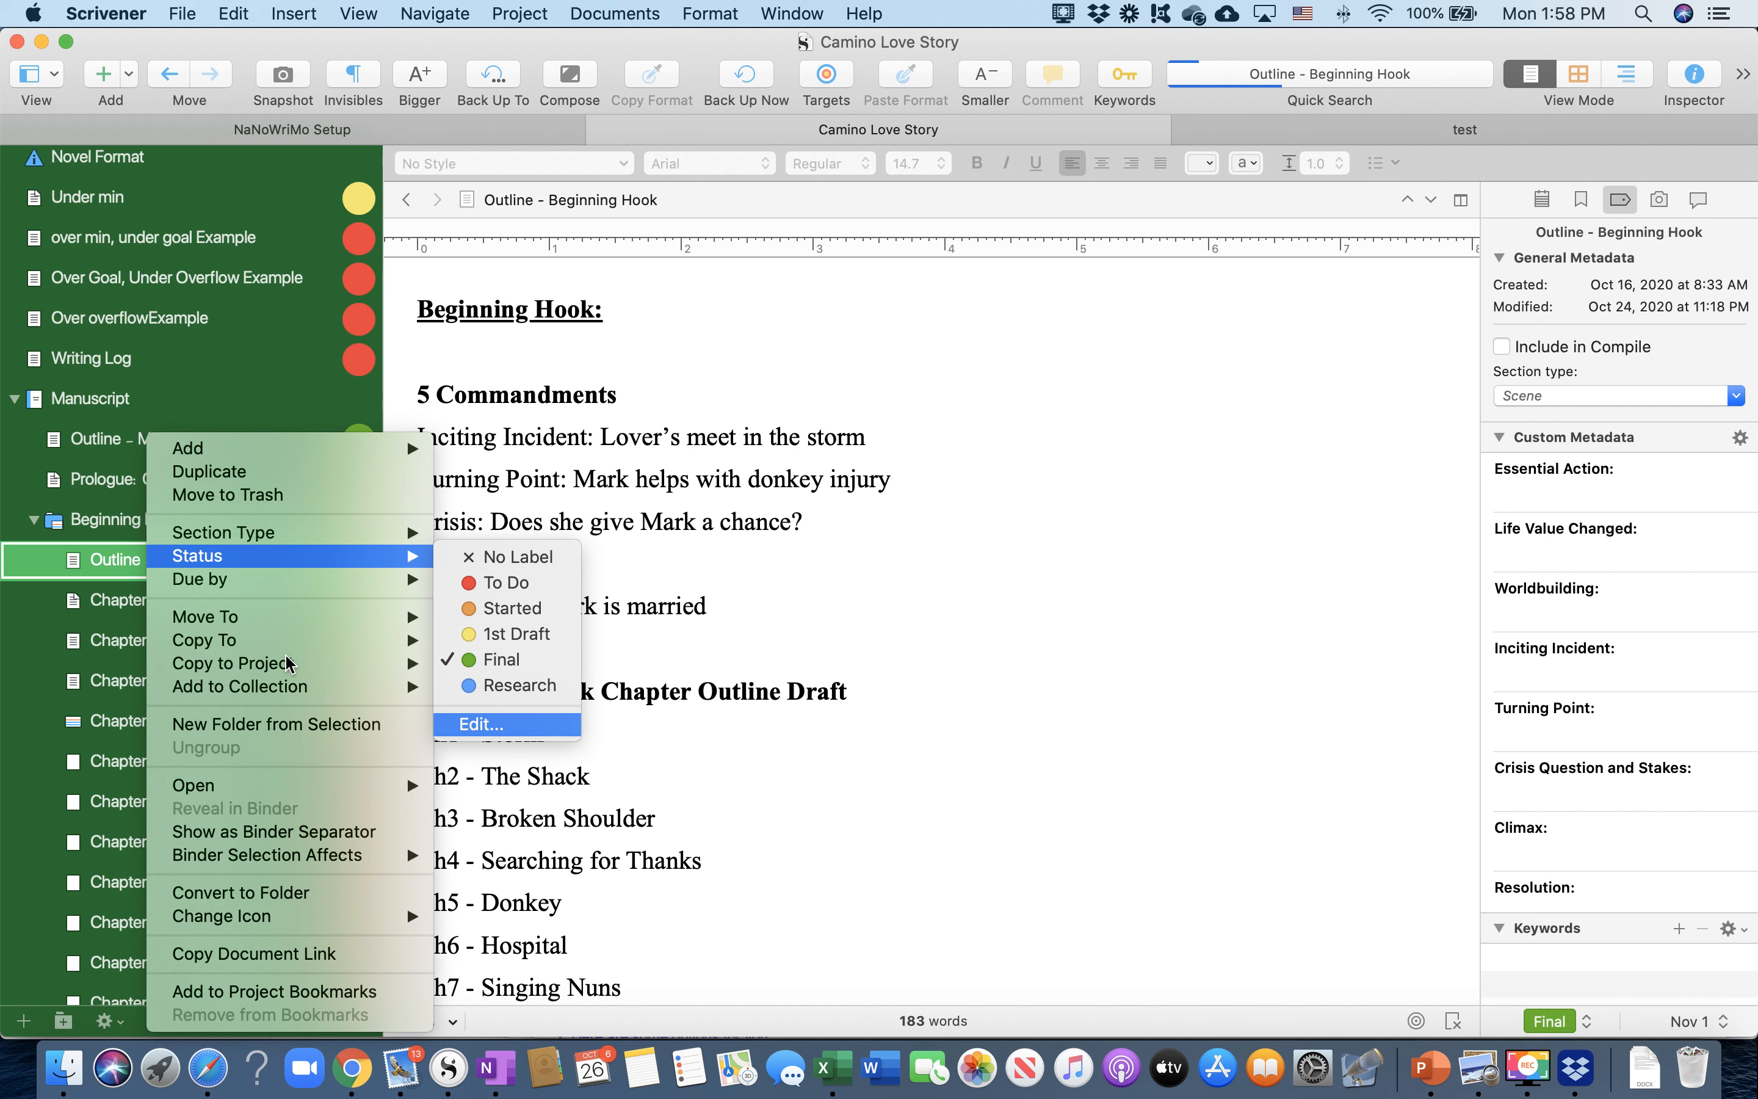
right_click(92, 559)
mouse_move(116, 569)
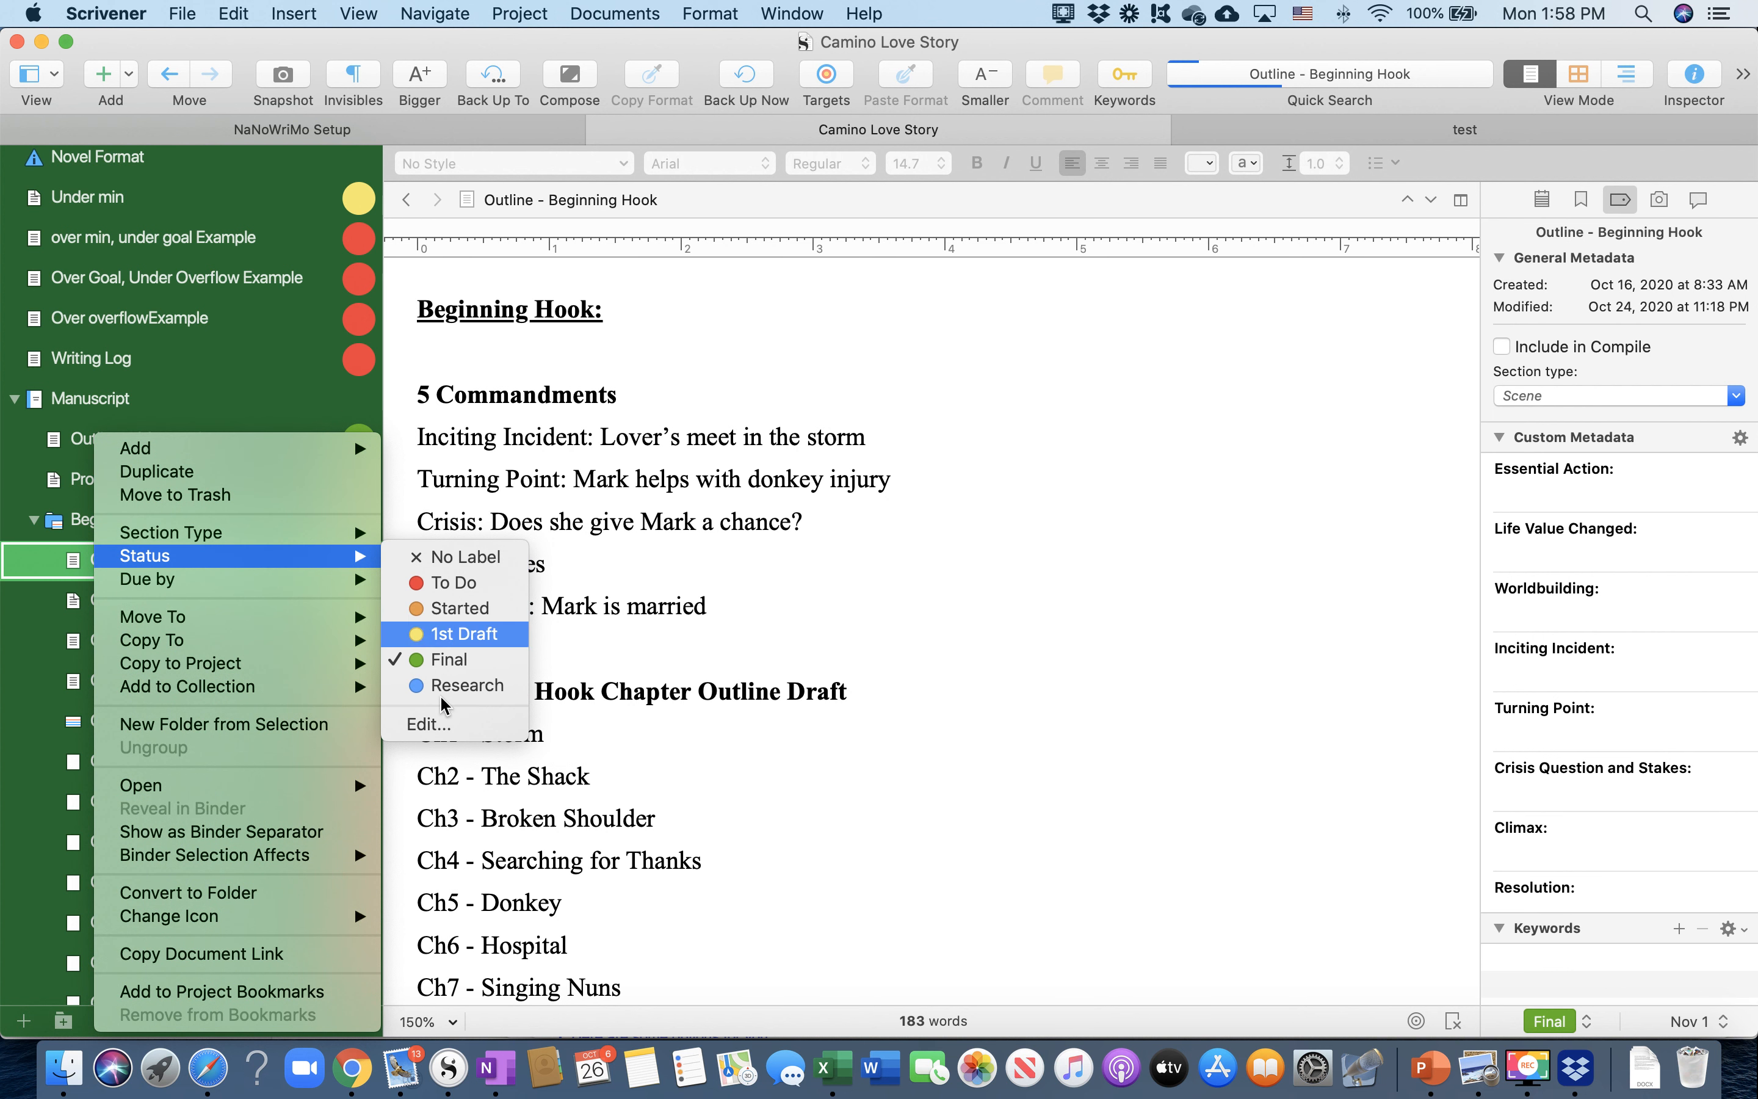
click(440, 726)
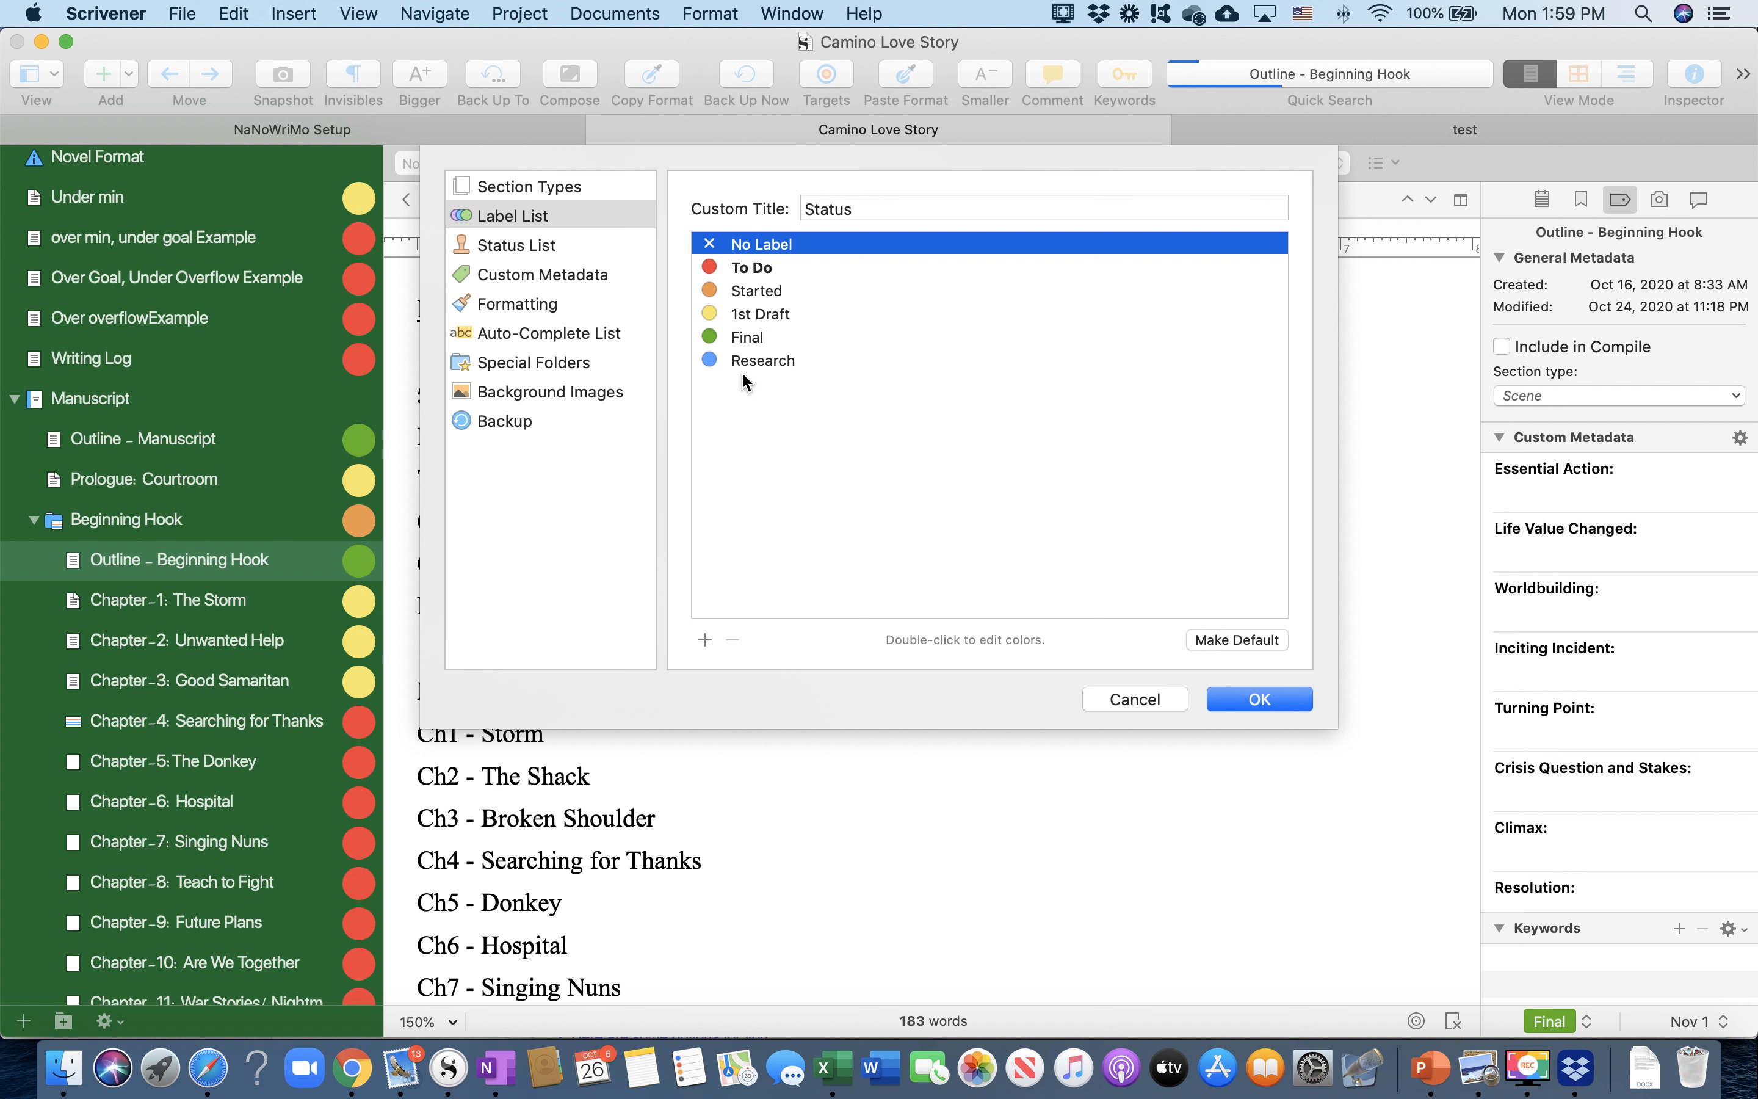
click(1259, 699)
Show the synopsis of Outline - Beginning Hook in the inspector and stop using the status color in index cards
click(1542, 200)
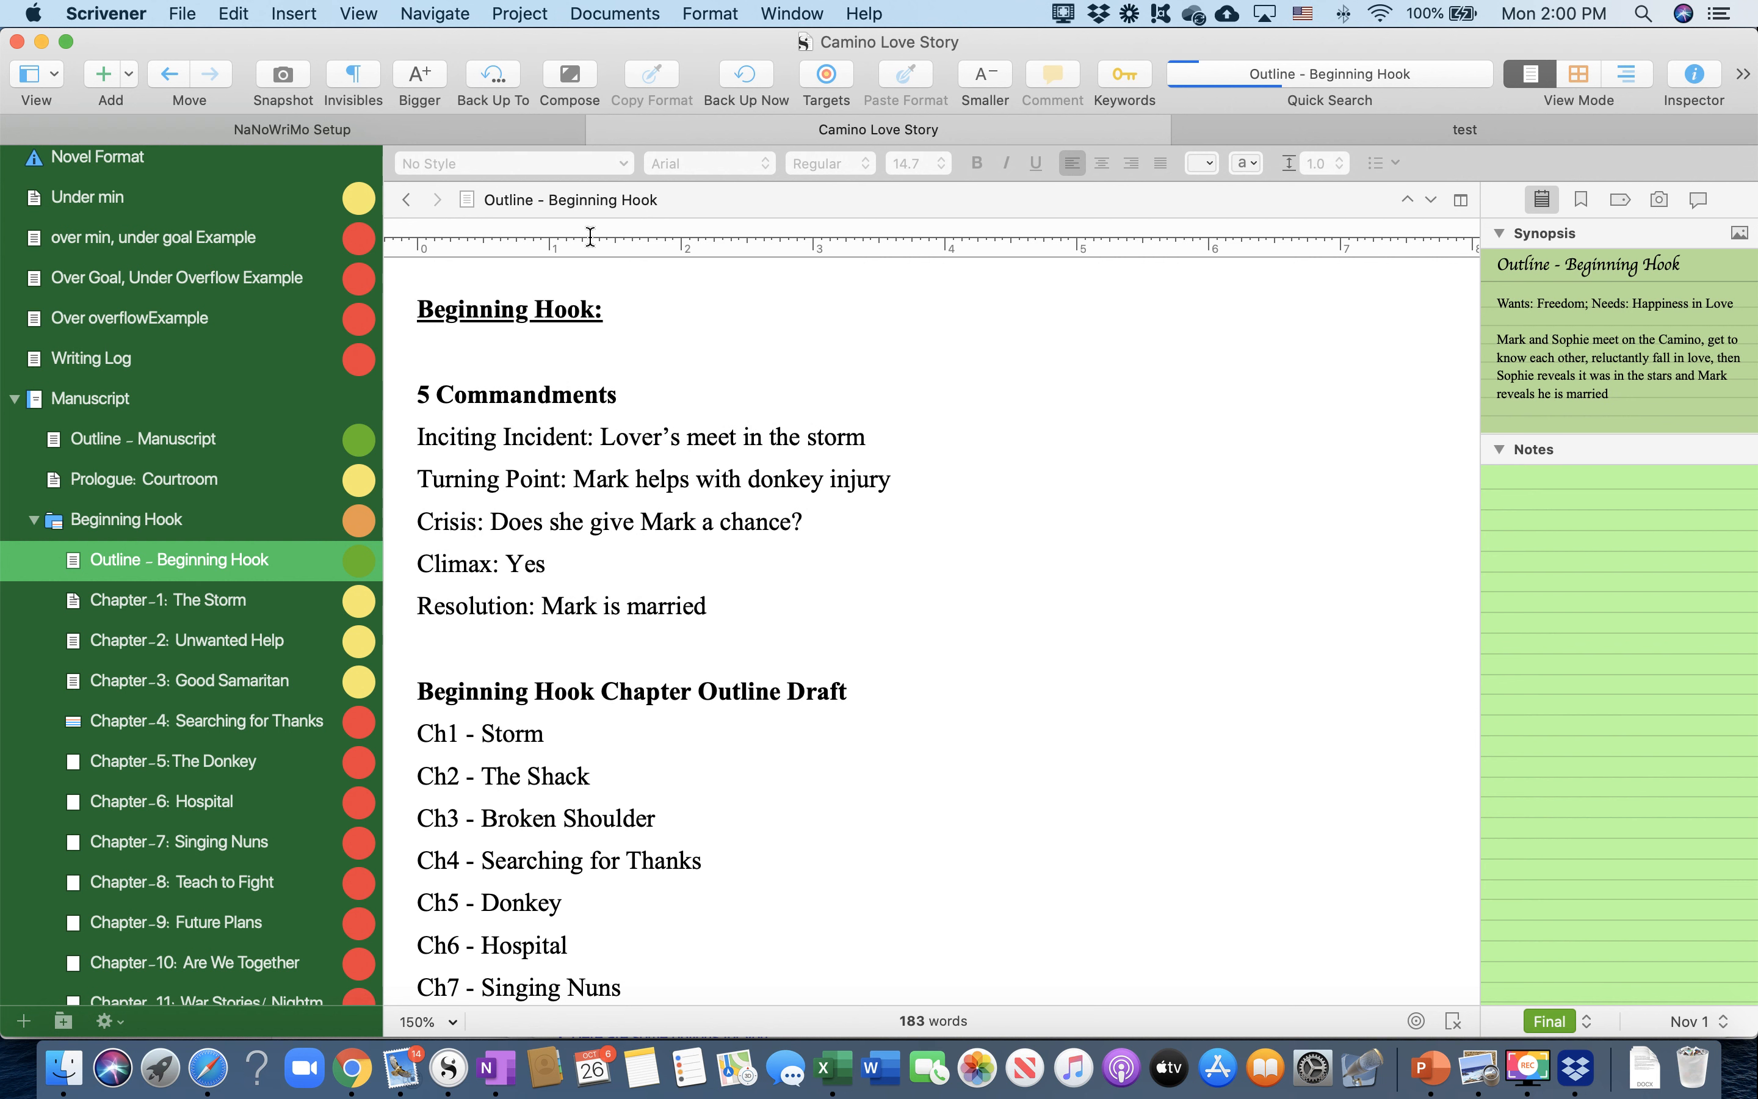
click(369, 20)
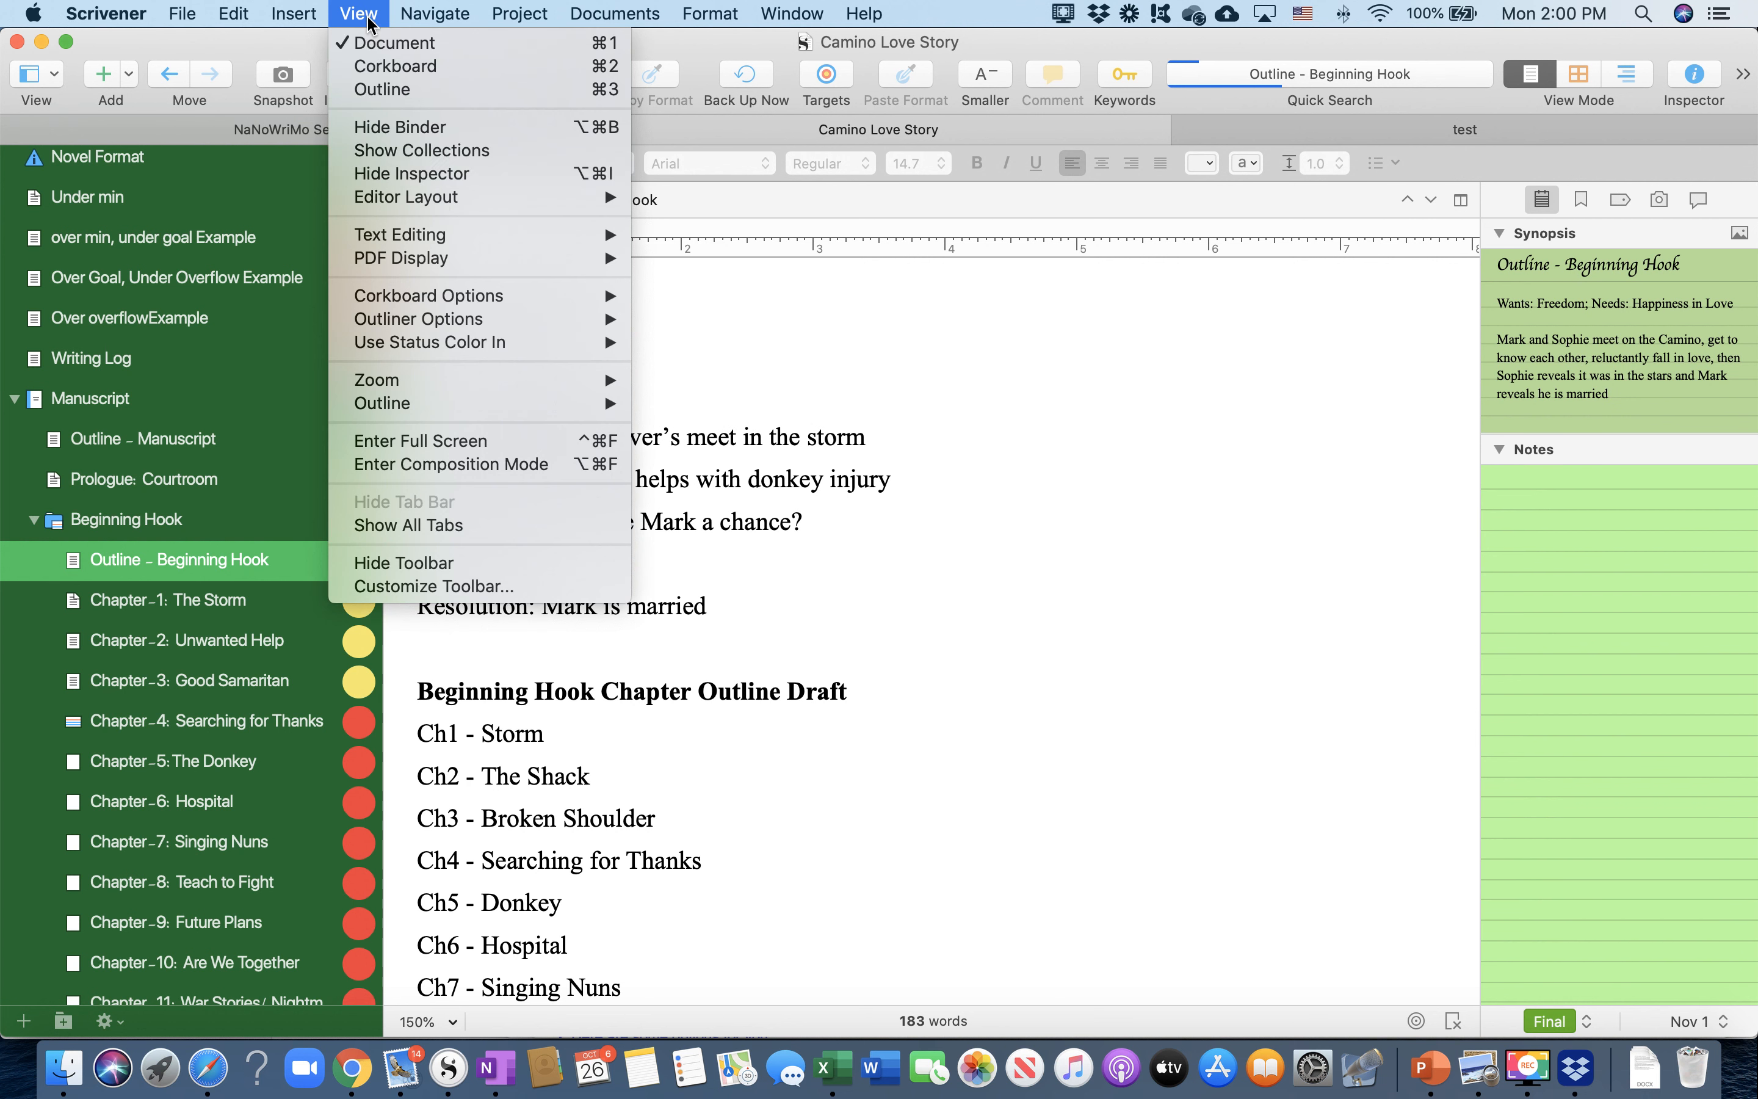
mouse_move(416, 342)
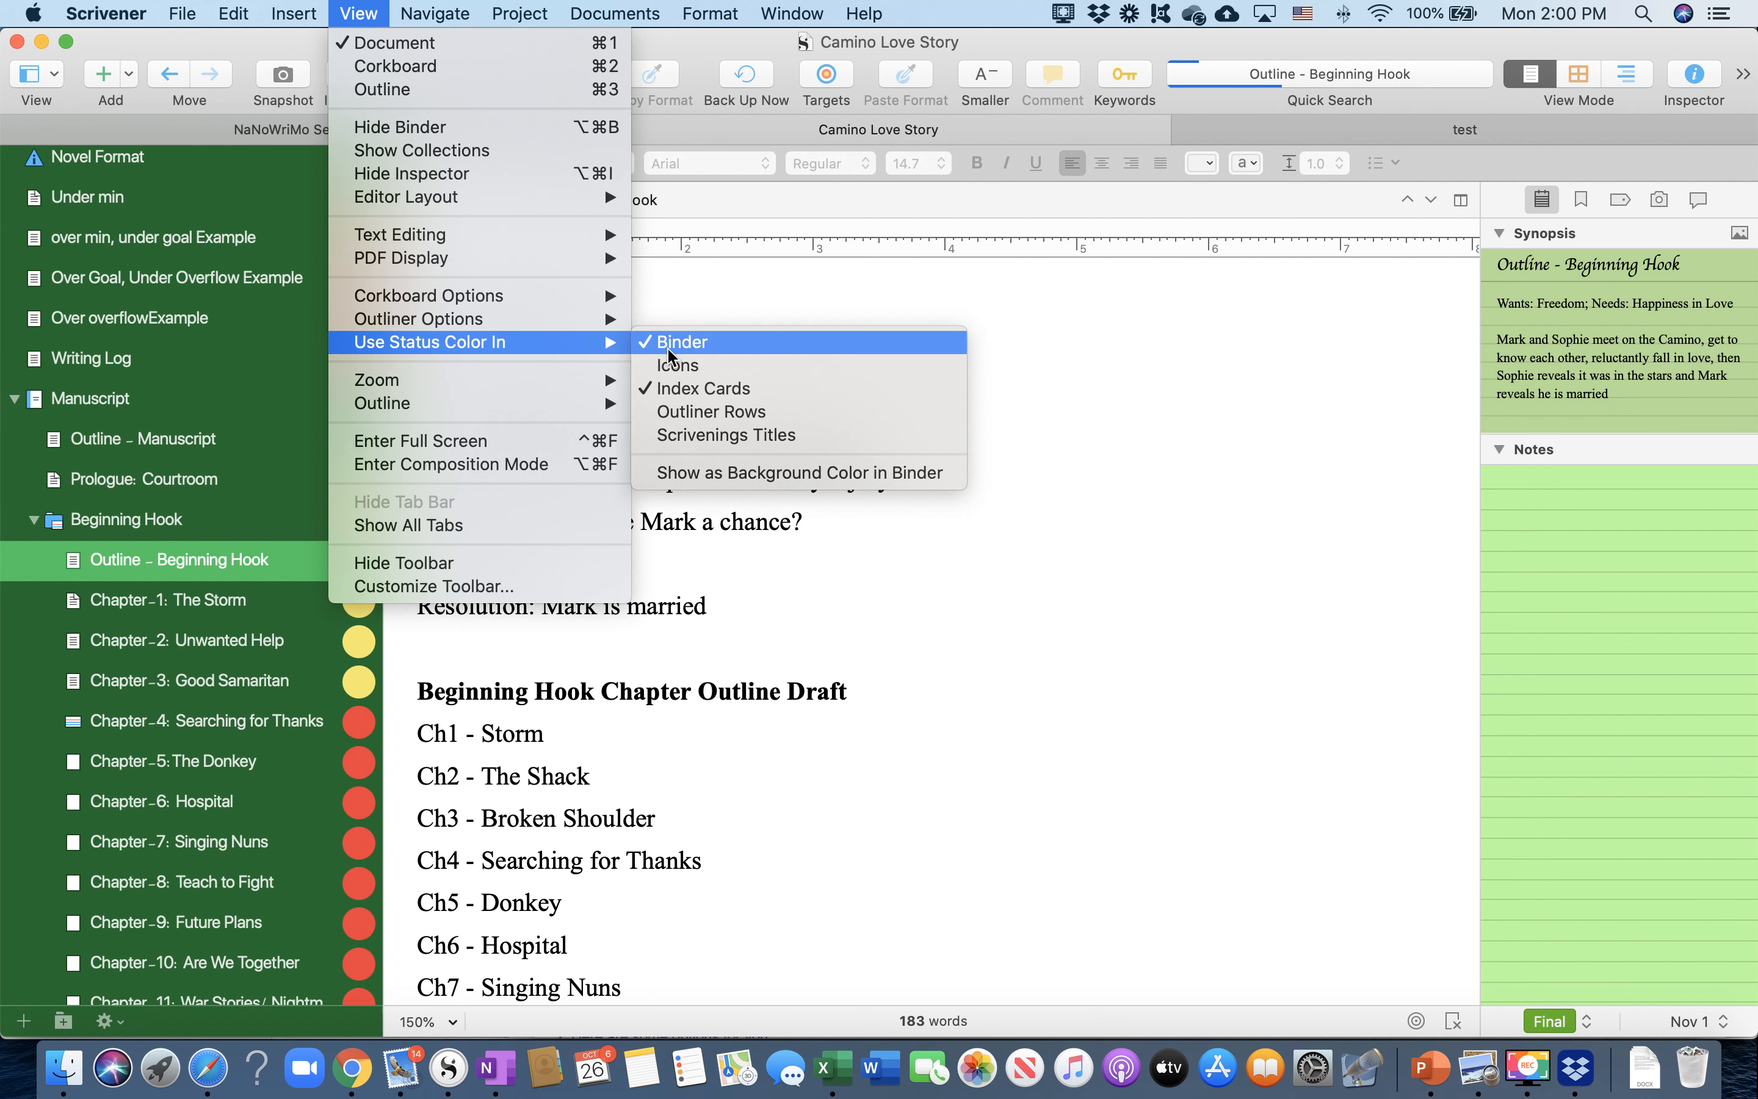
click(704, 388)
Try showing the status colors as background colors in the binder, and switch the option back off
click(359, 13)
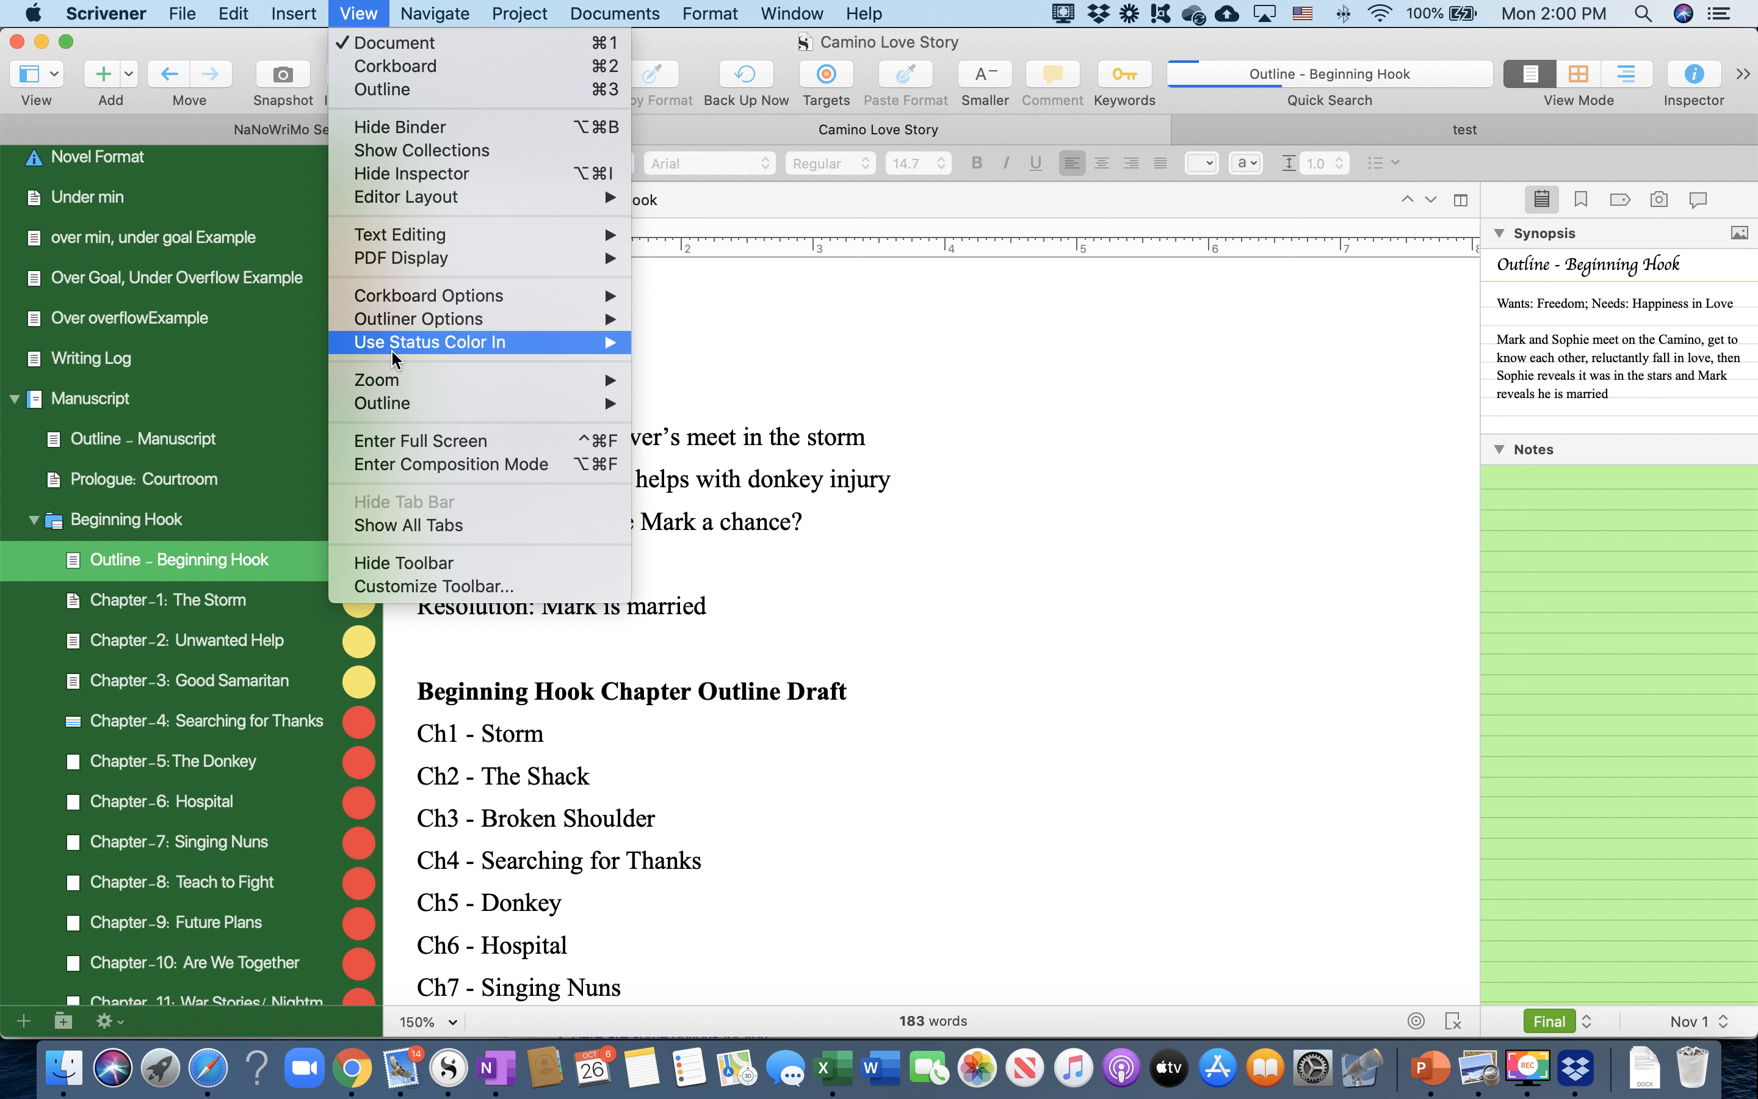
mouse_move(409, 344)
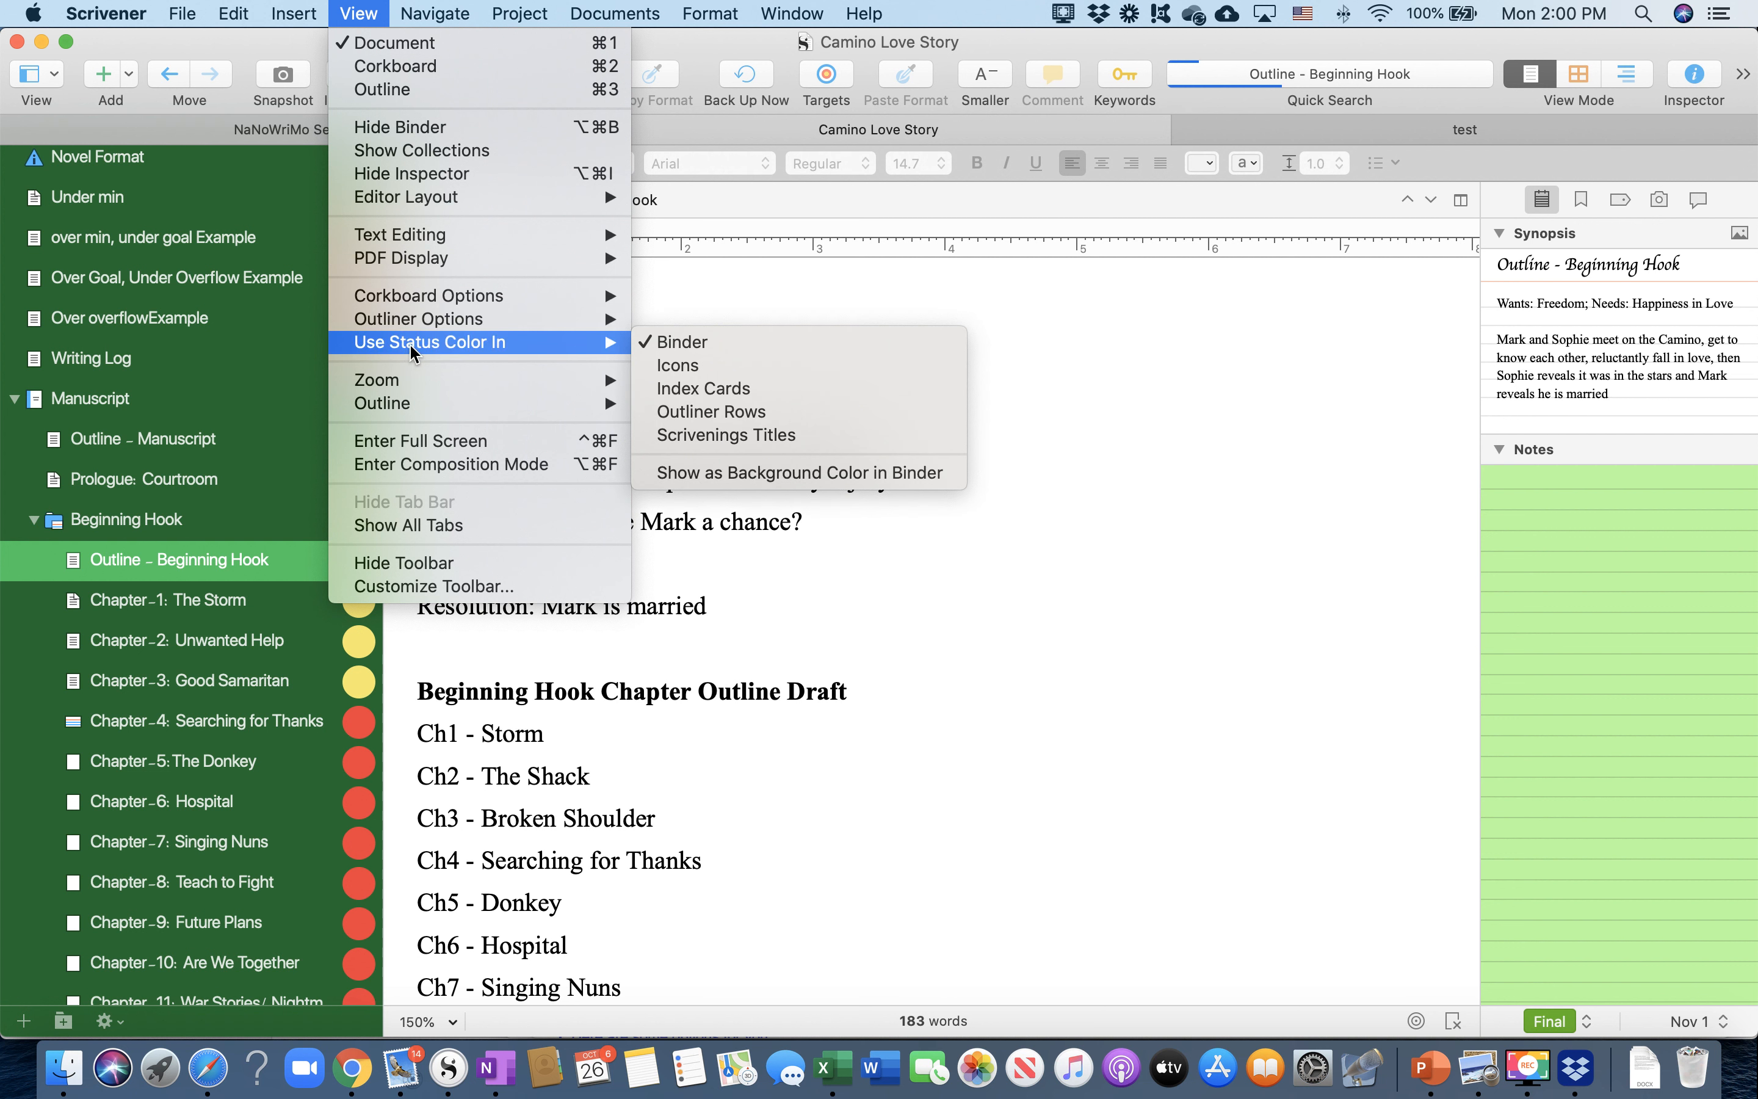
click(702, 477)
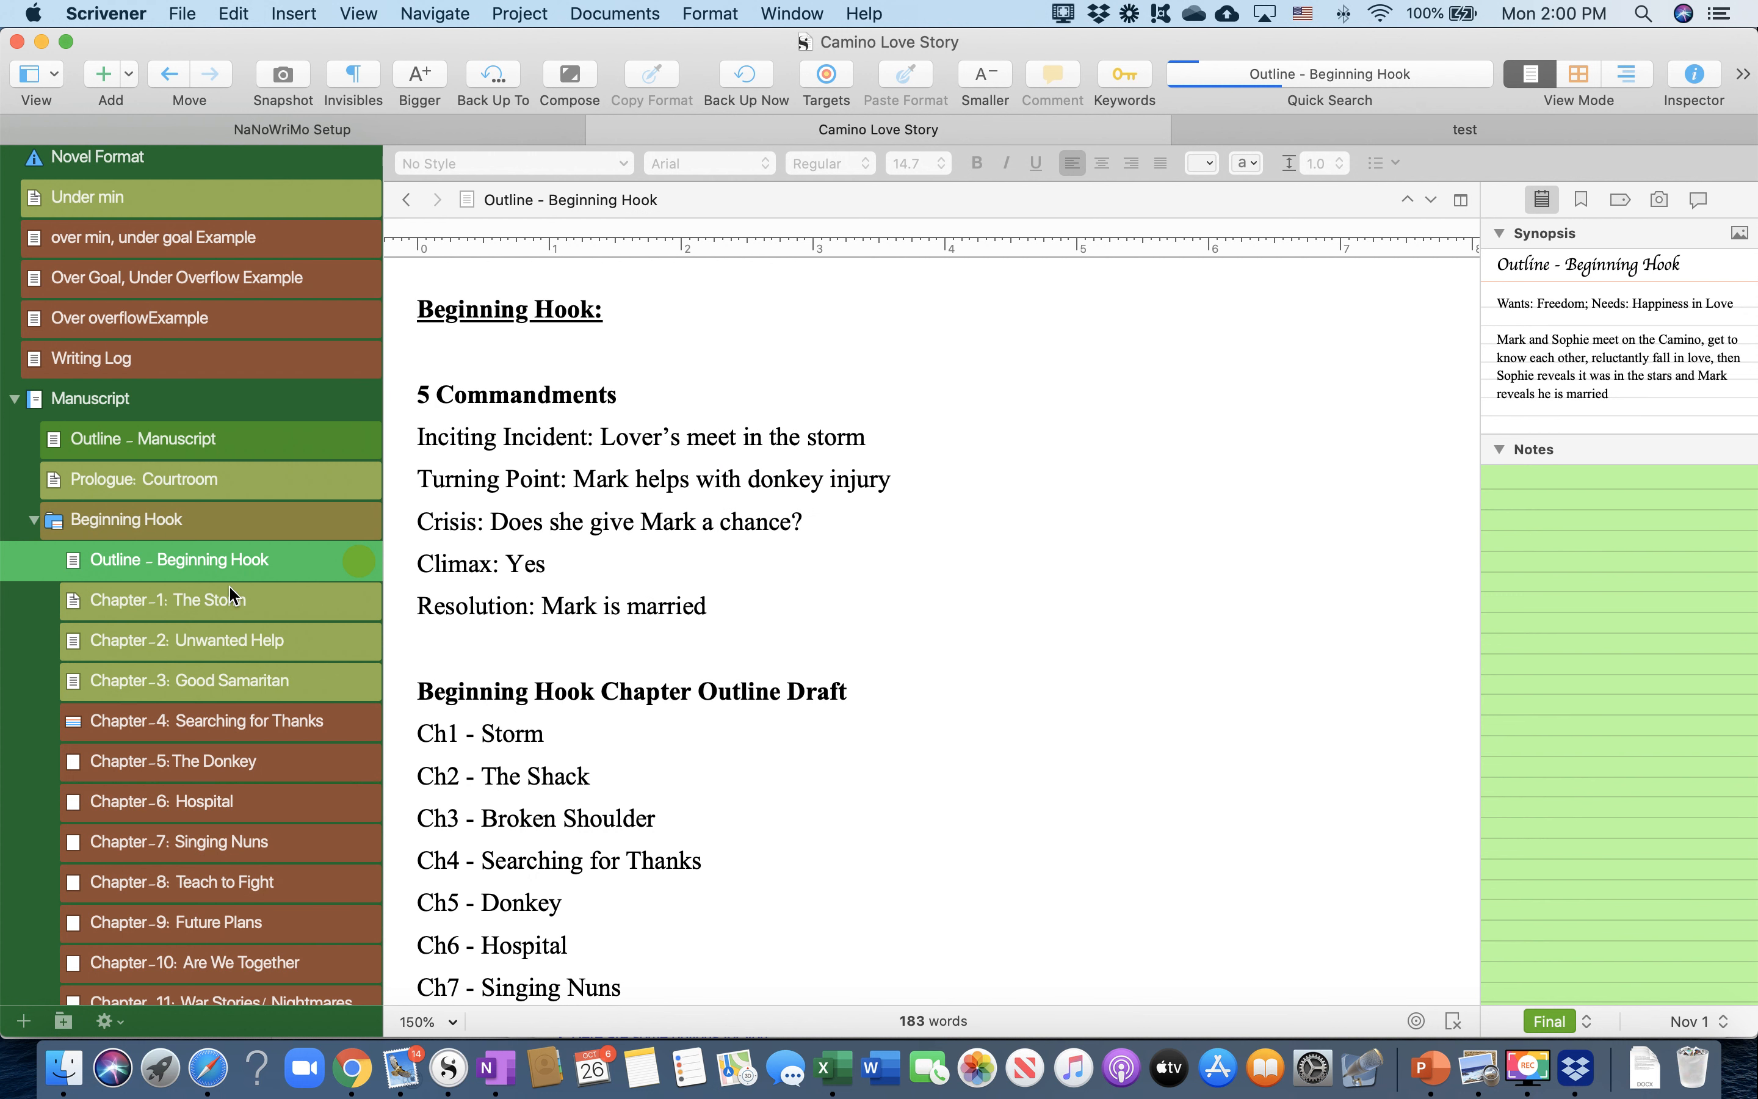
click(359, 13)
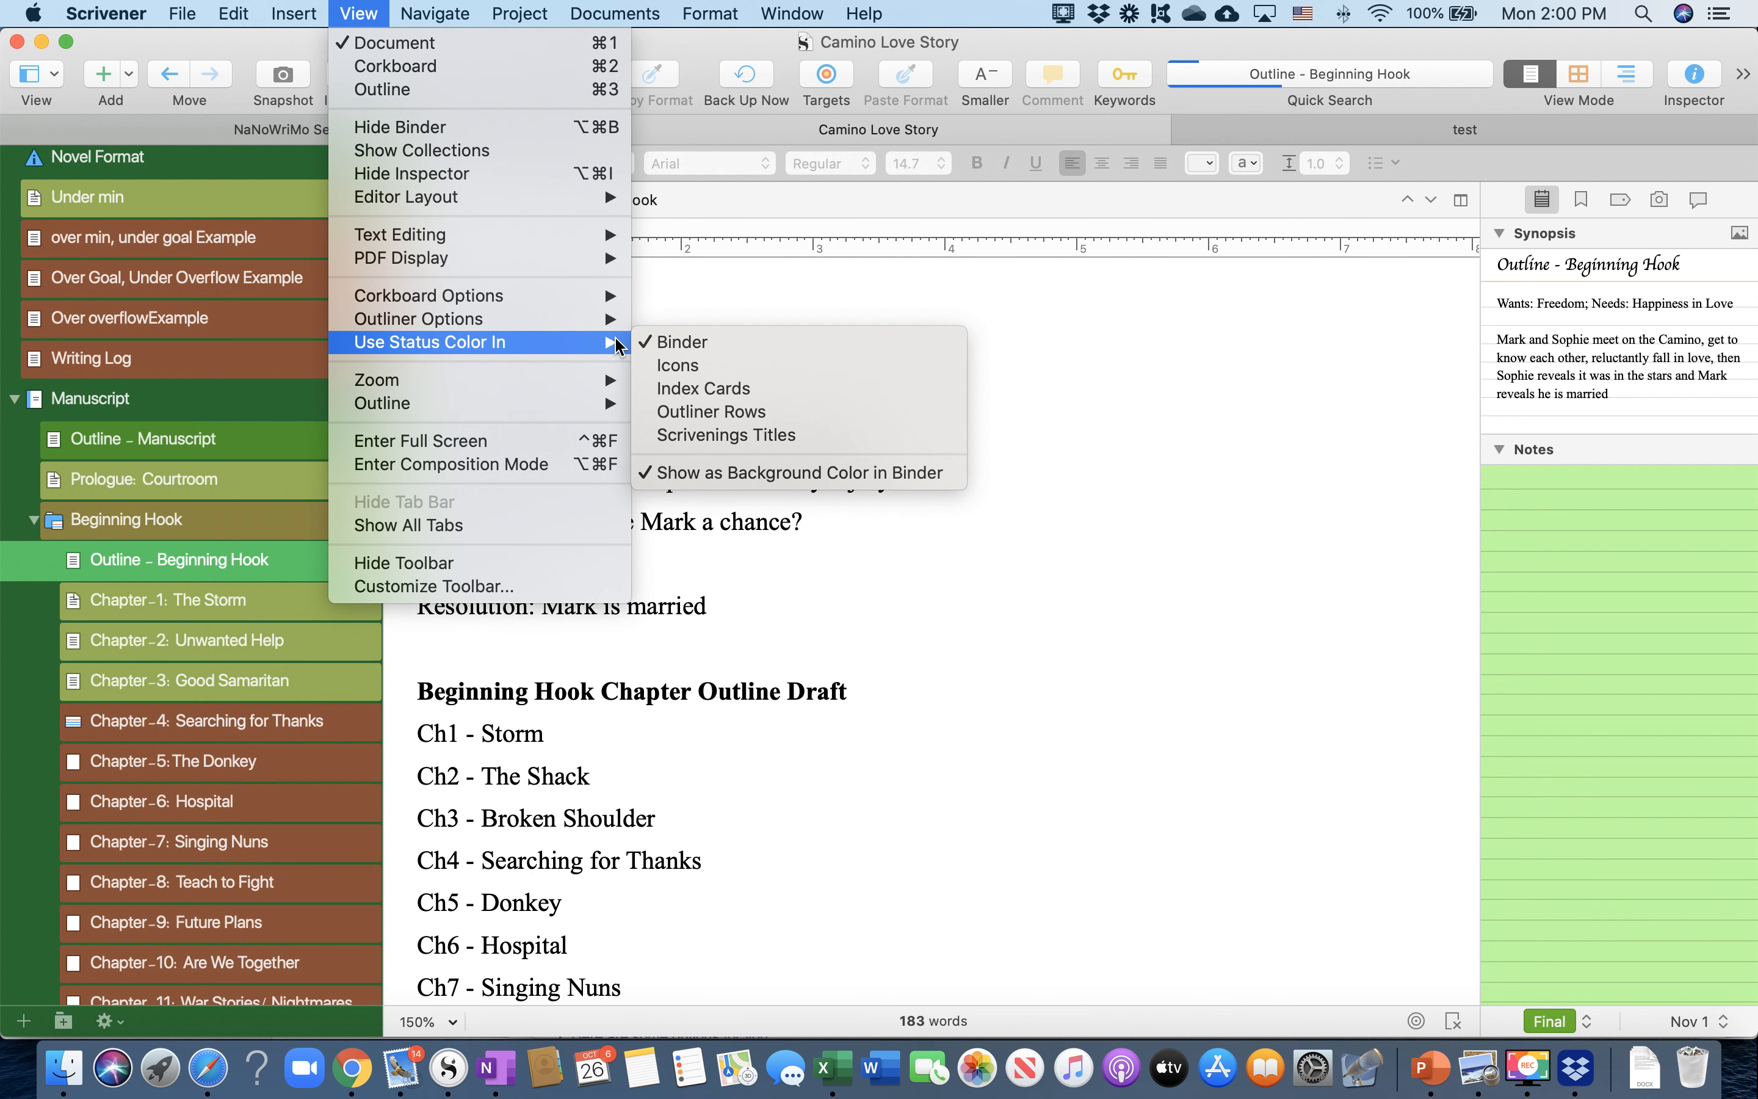
click(703, 472)
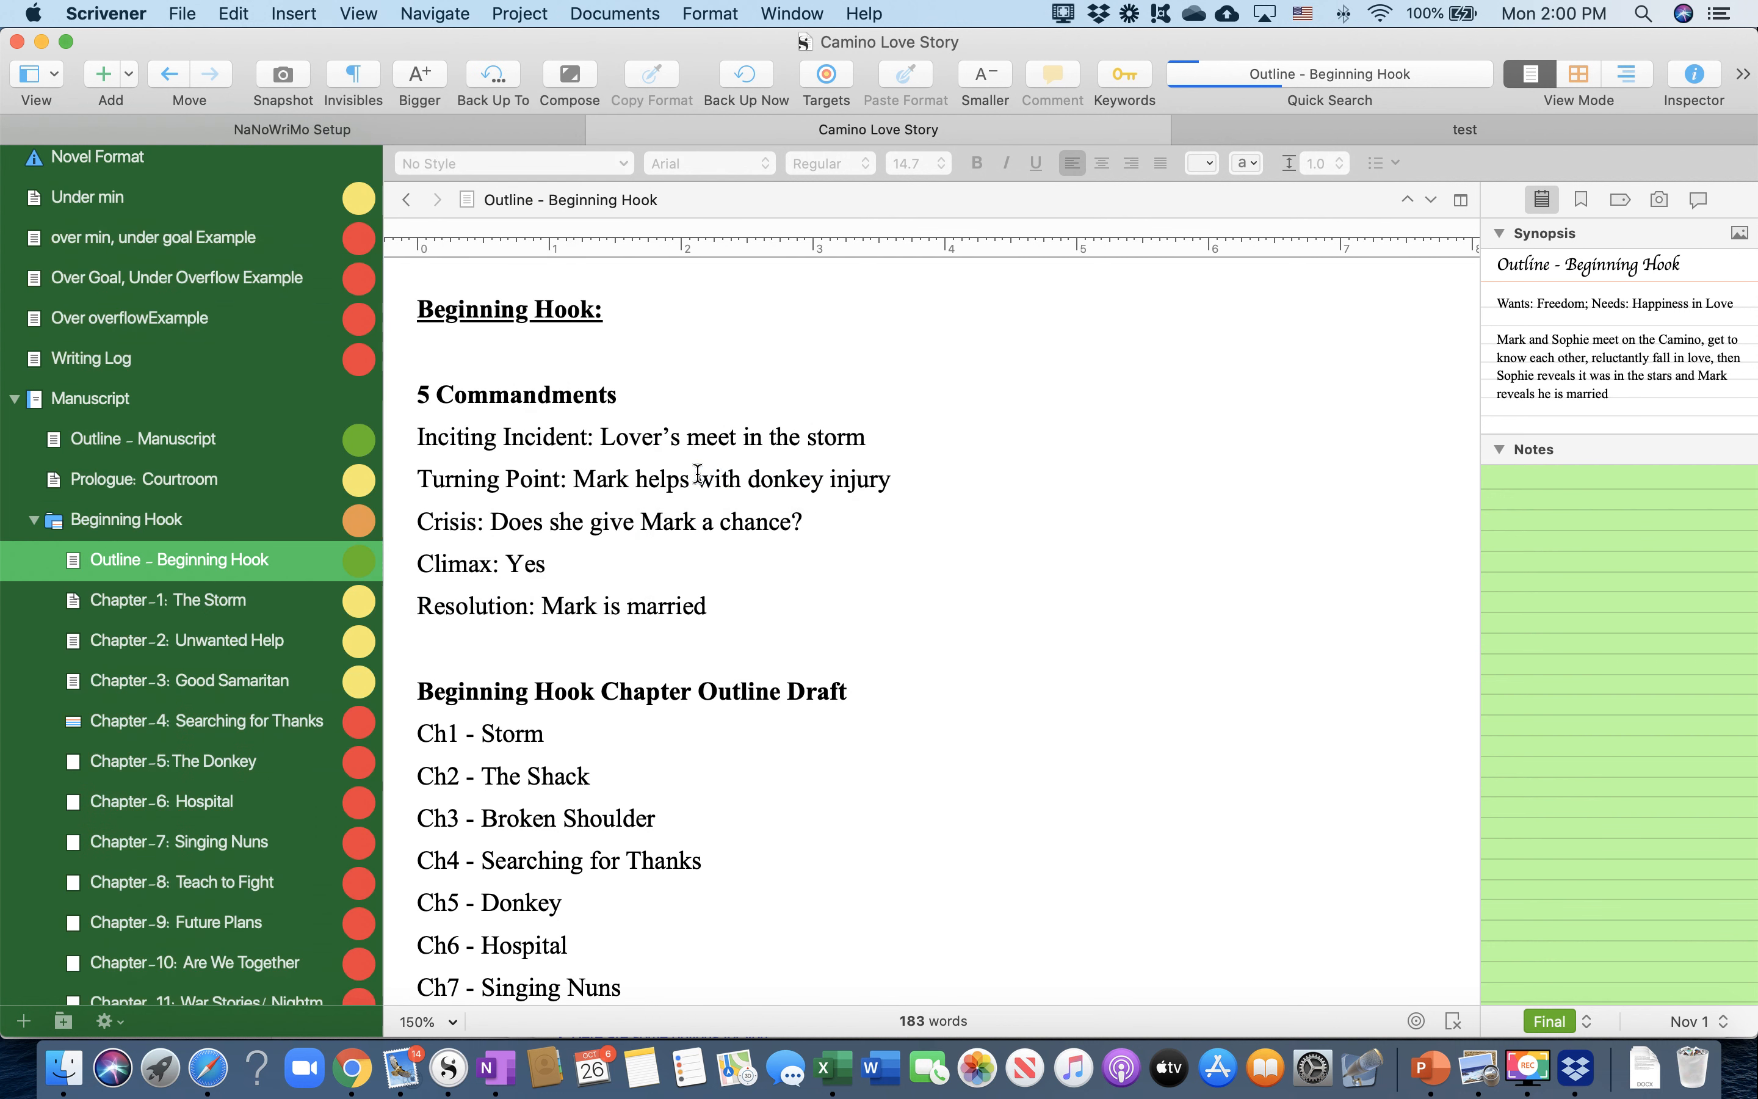
Review the Inspector agenda document in the NaNoWriMo Setup project, then return to Camino Love Story and widen the inspector
click(292, 130)
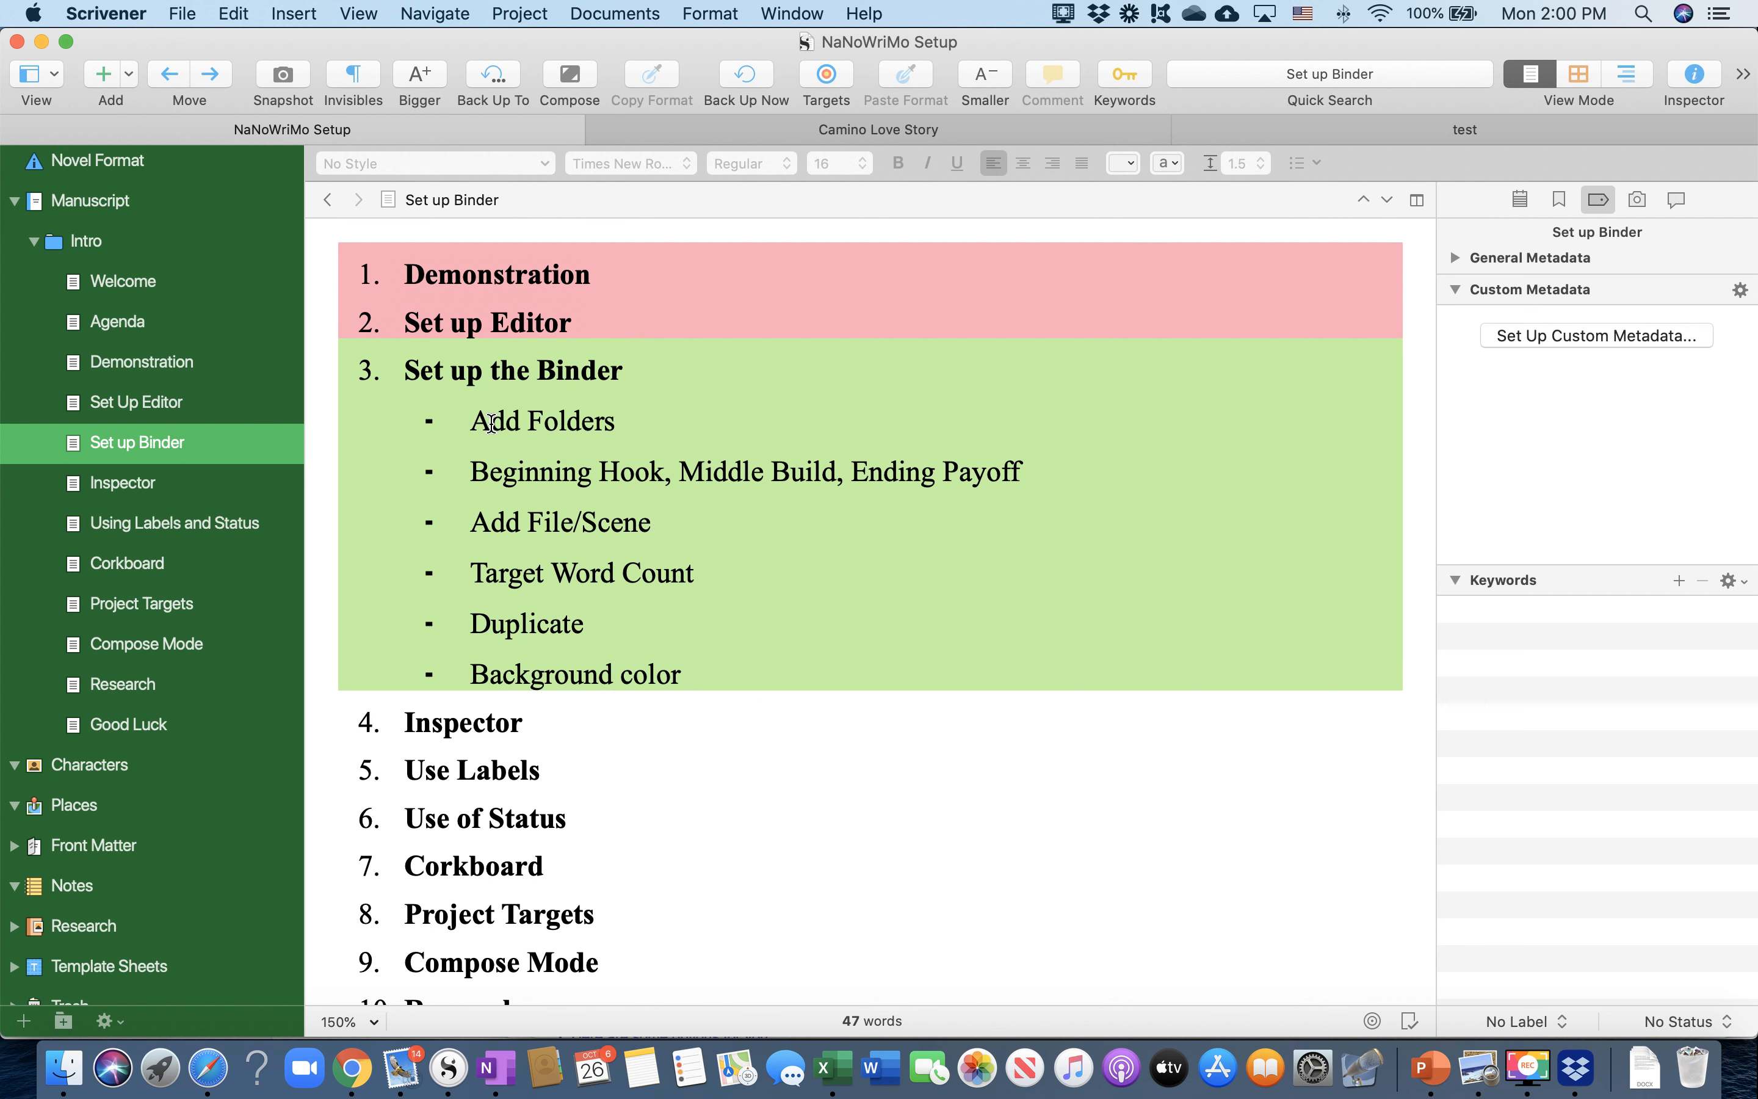
click(123, 483)
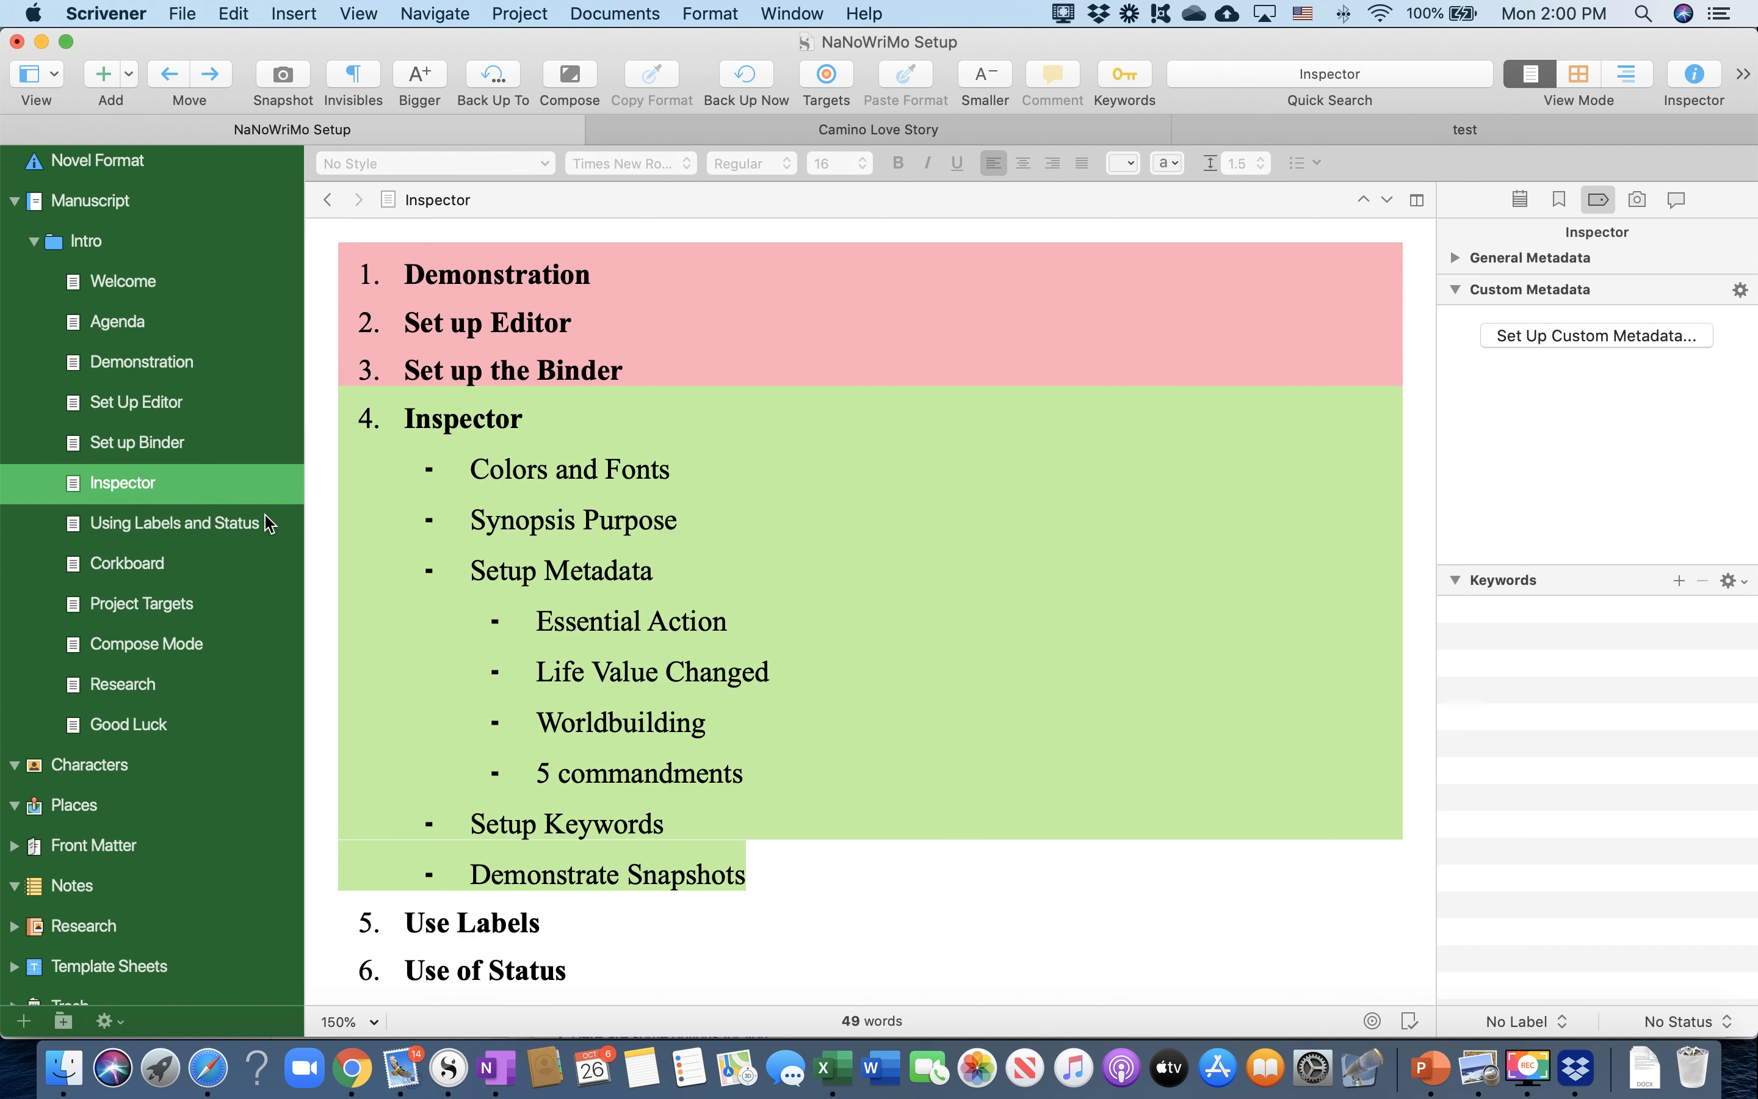
click(919, 133)
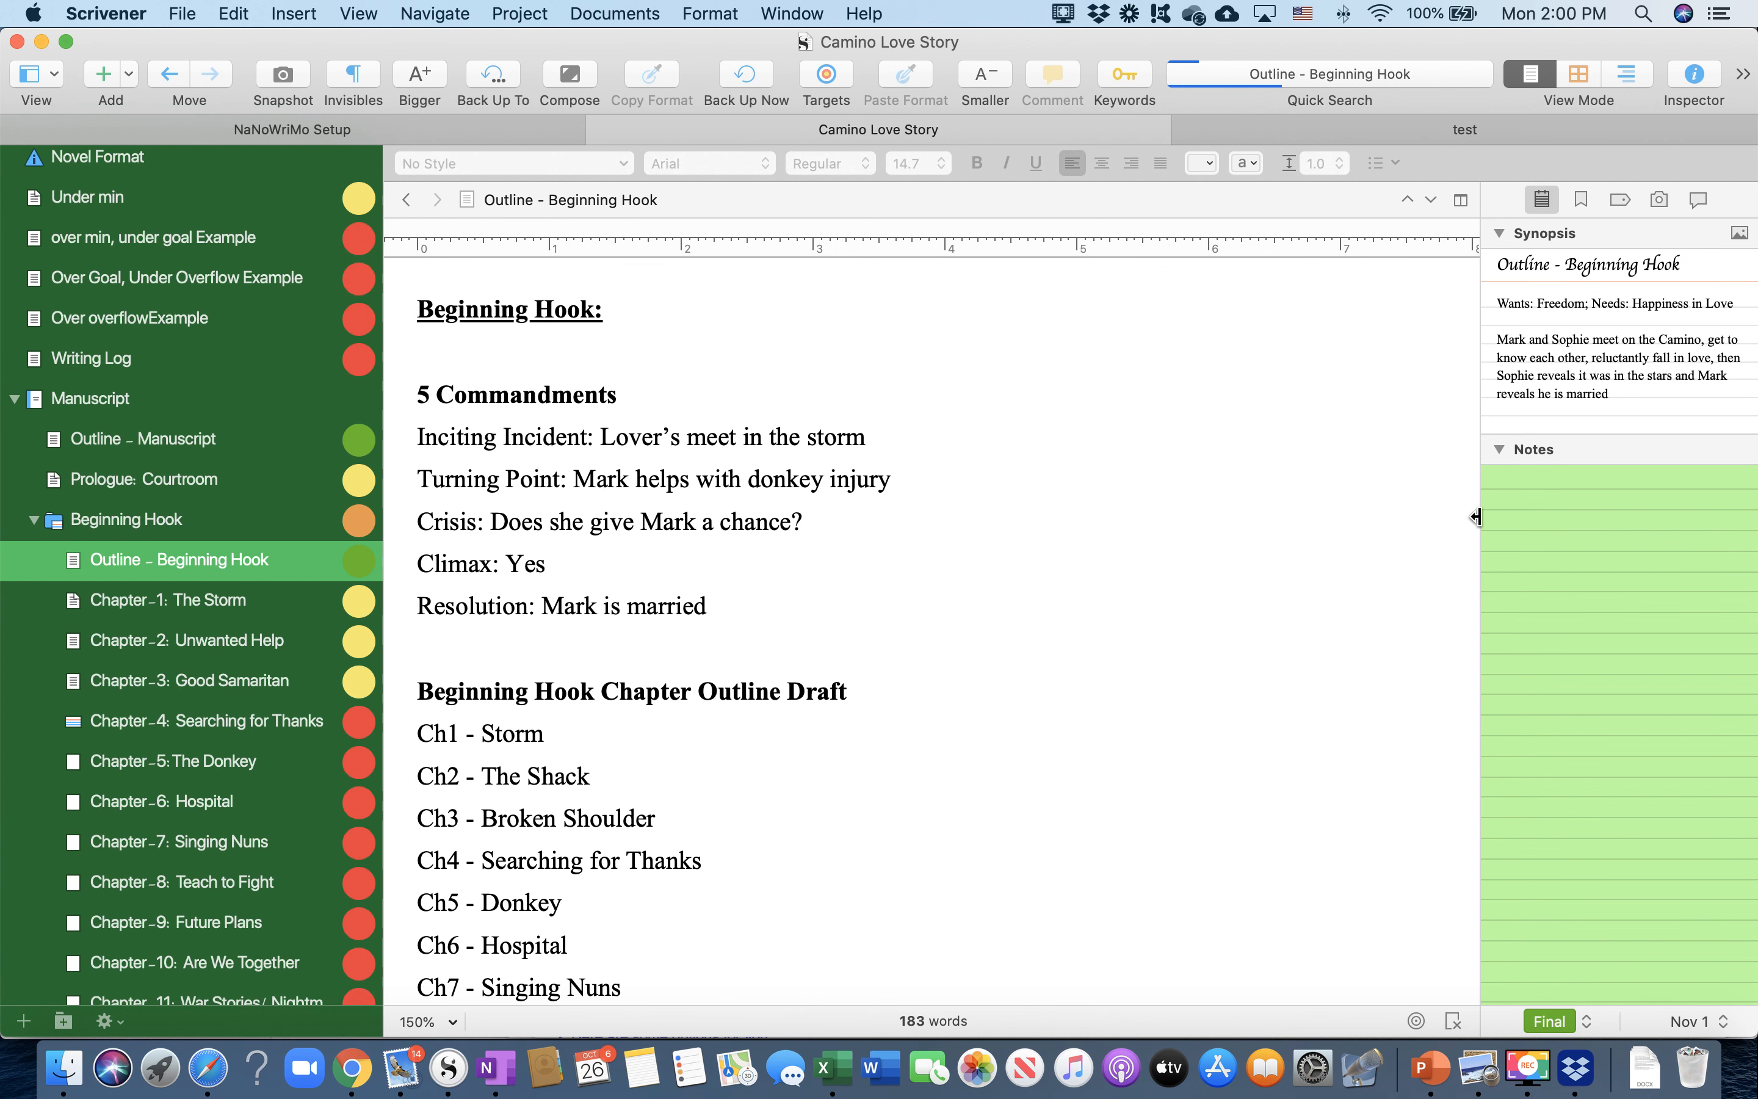
drag(1476, 517, 1415, 517)
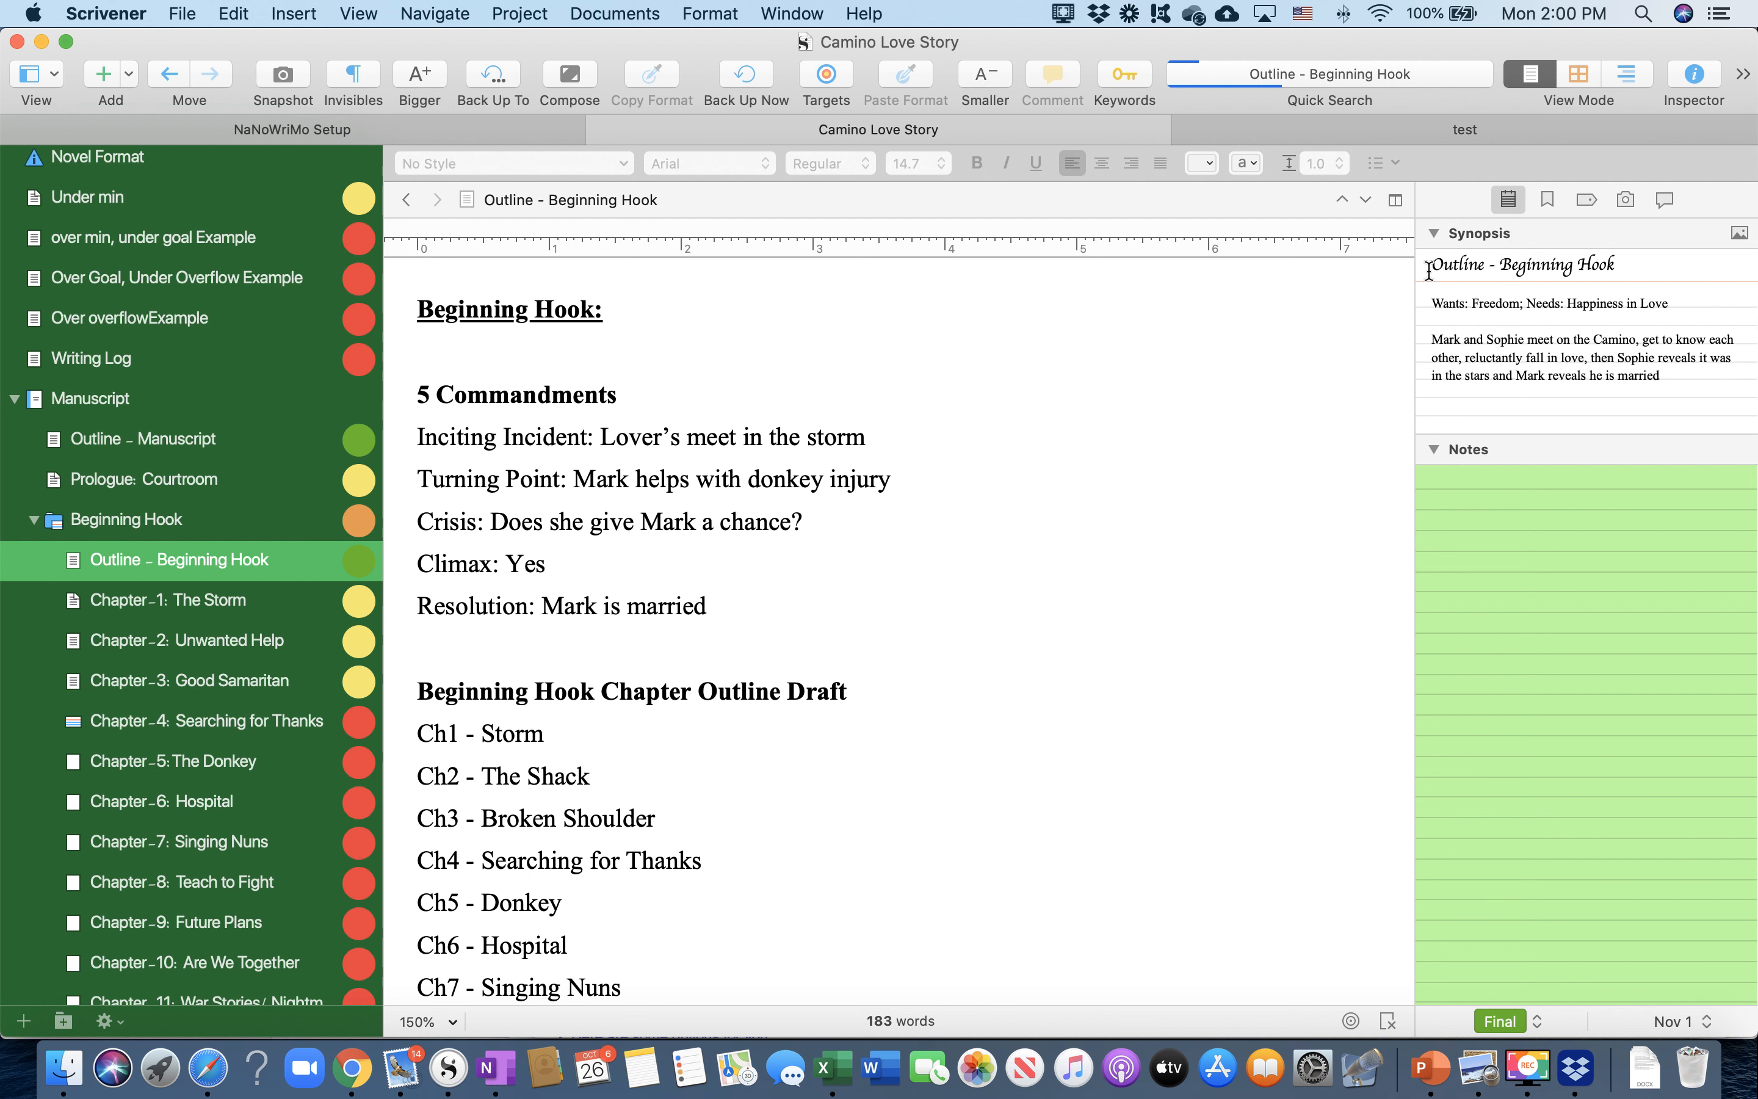
In the appearance preferences, reset the Binder Background to its default color
click(183, 14)
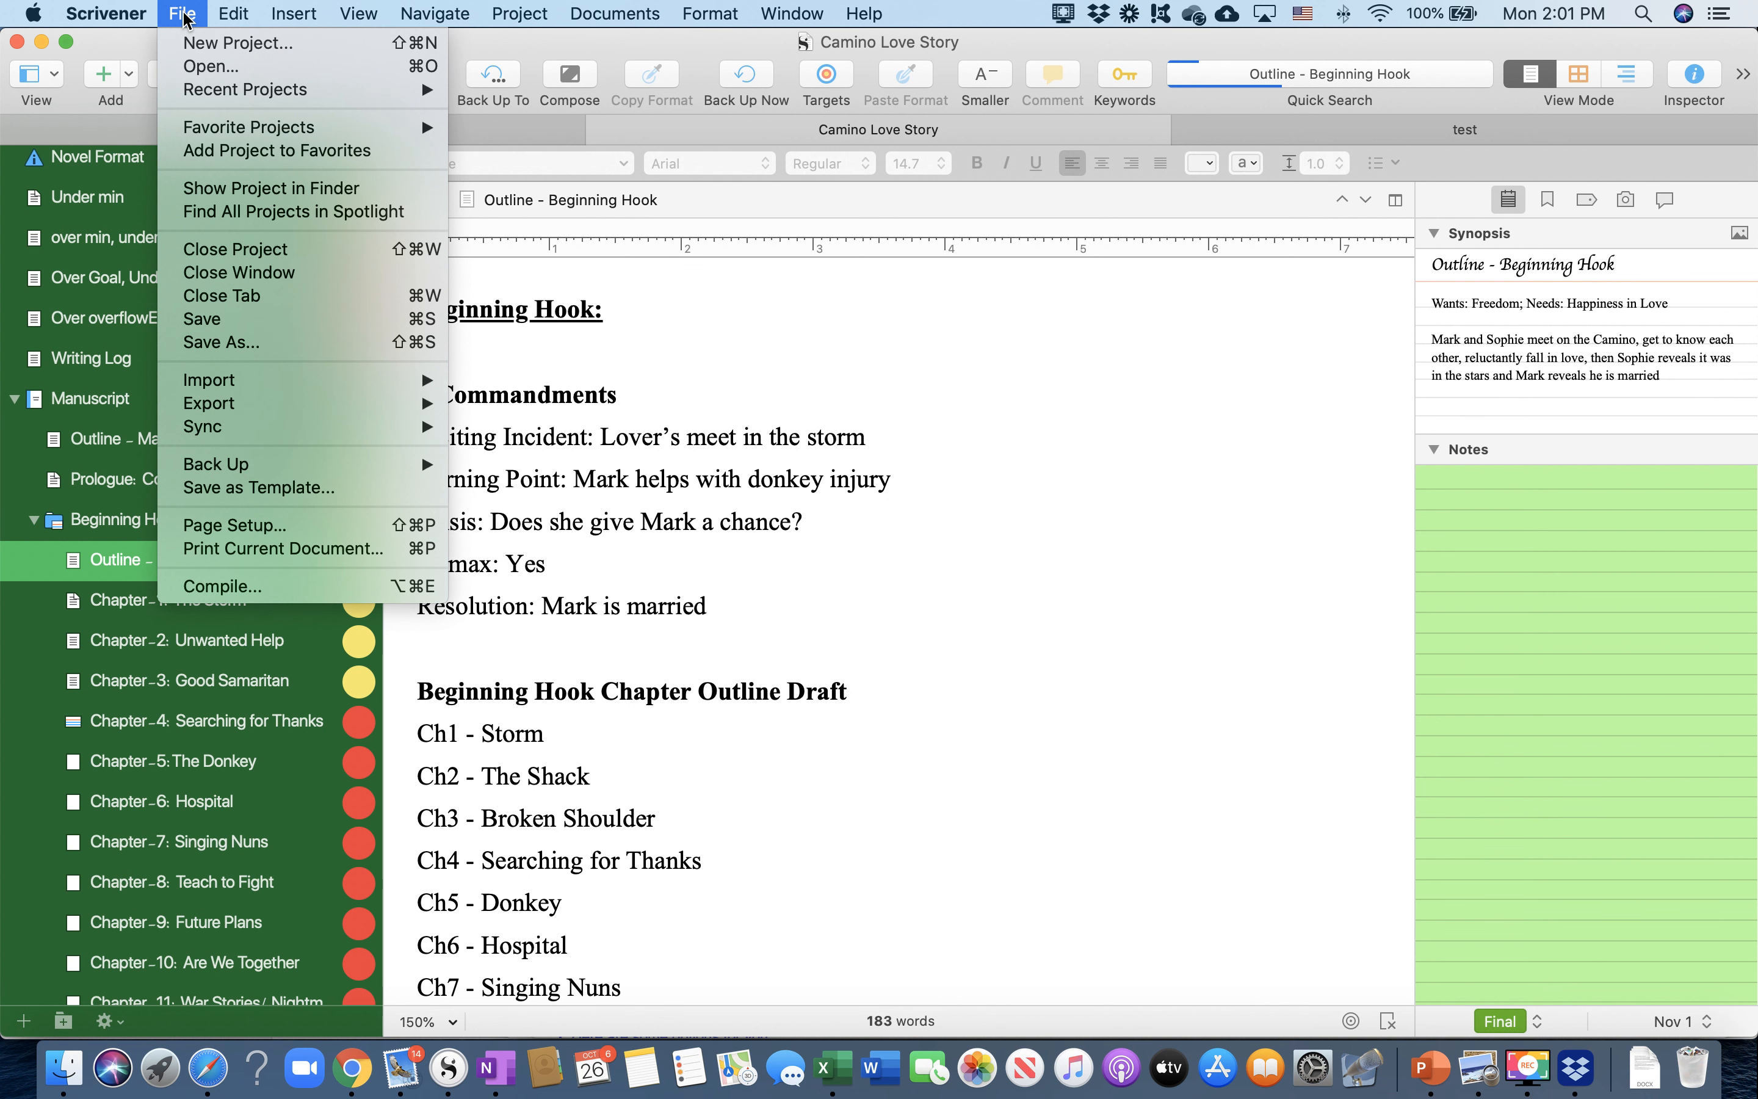
mouse_move(109, 14)
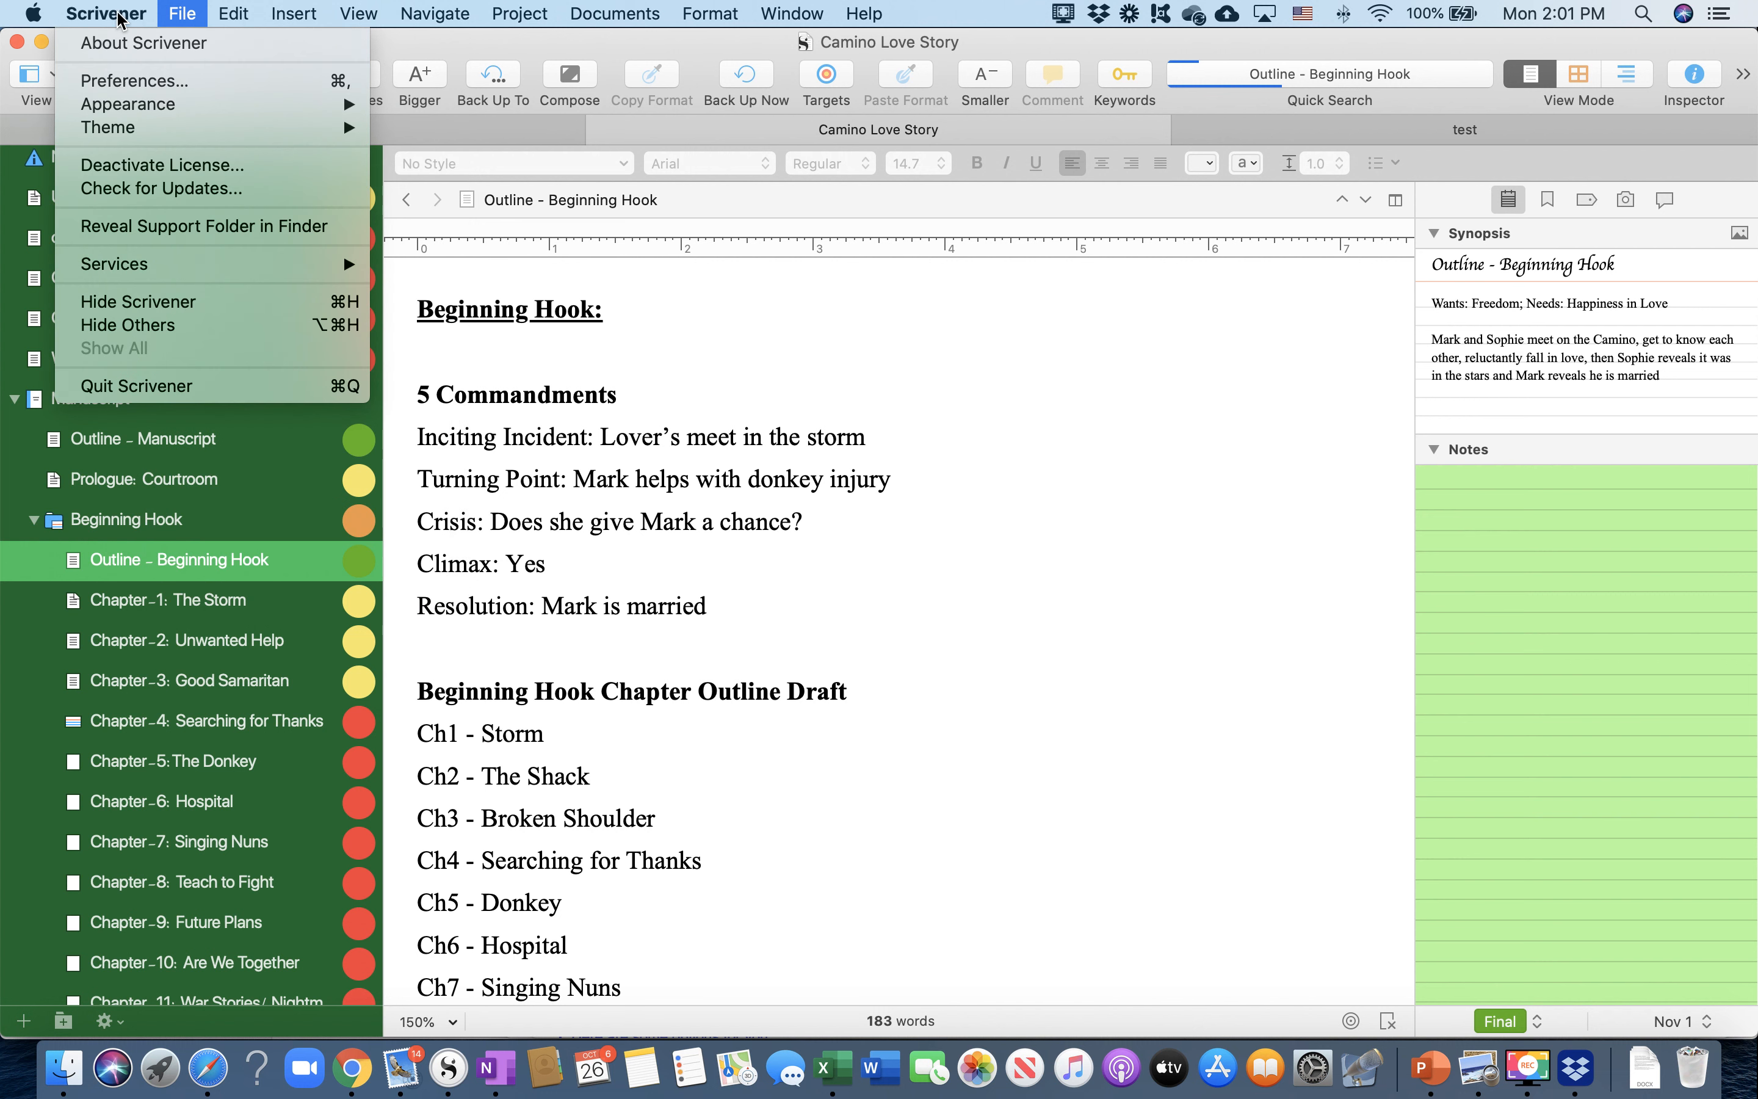
click(118, 82)
click(789, 267)
click(661, 364)
click(1126, 348)
click(1165, 614)
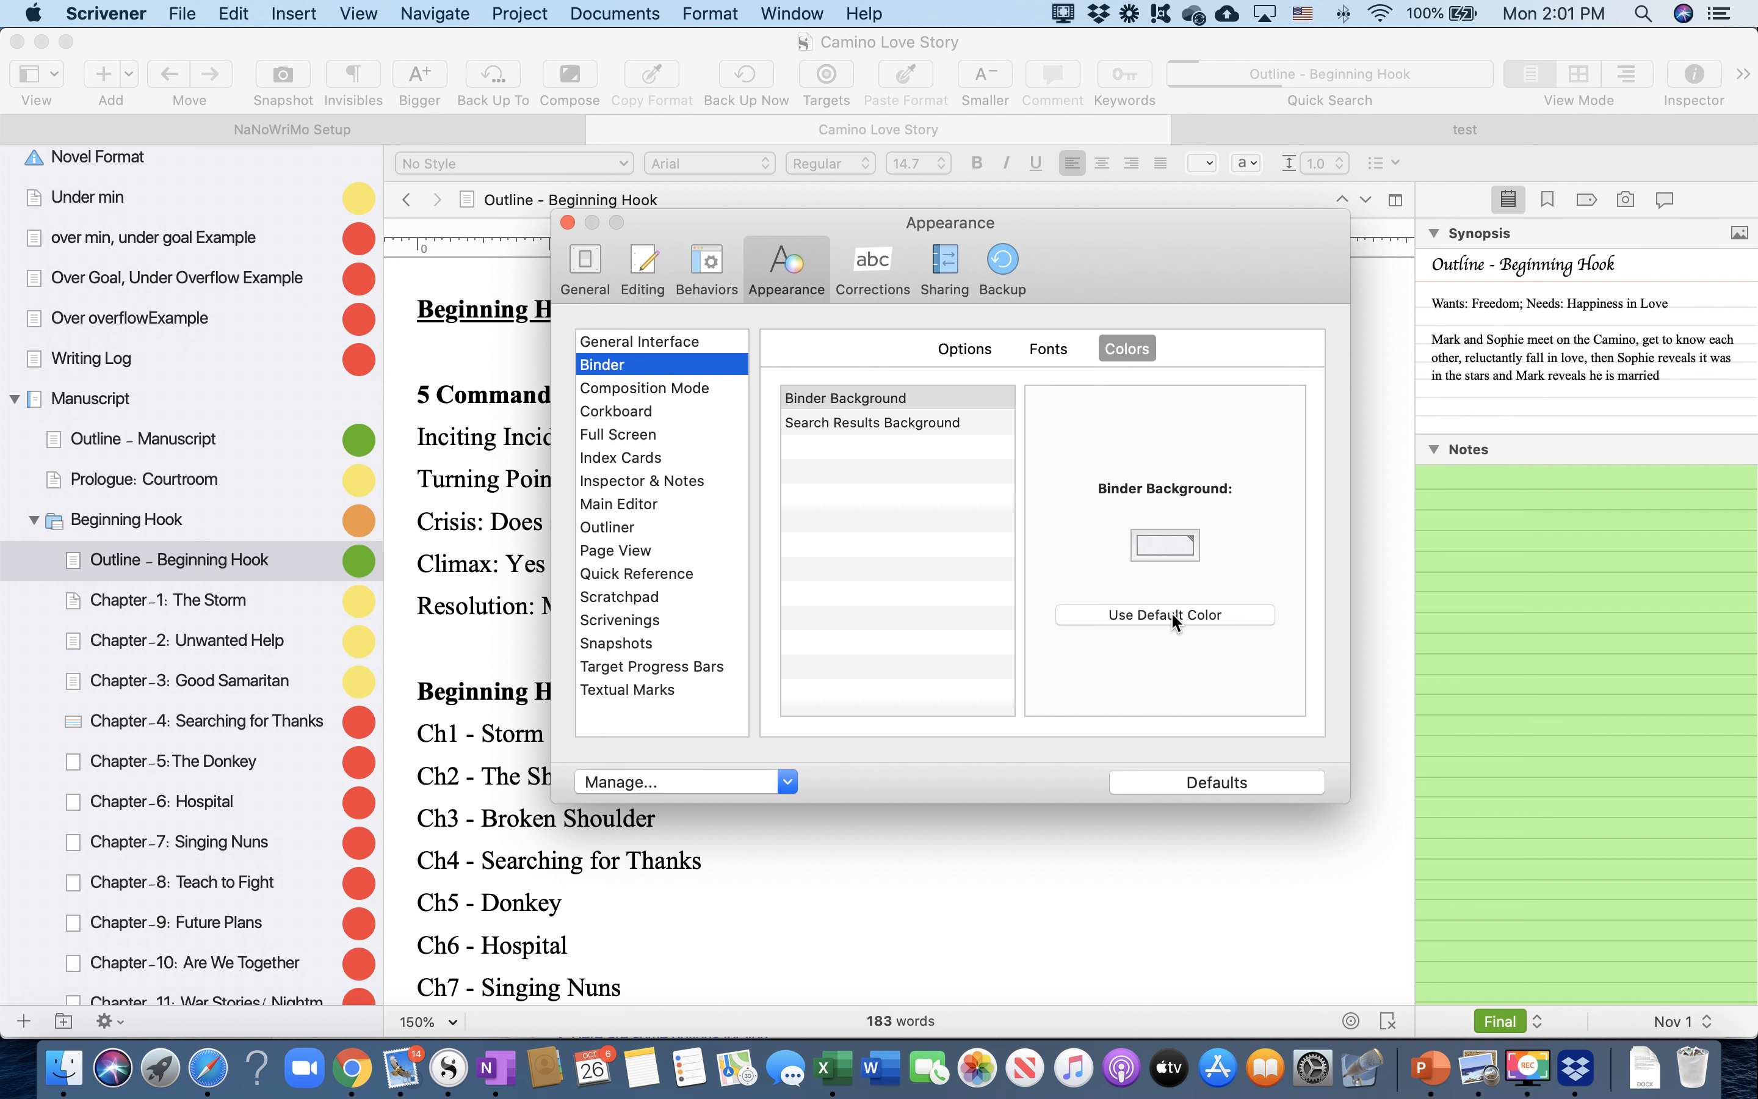
Set the Binder Background color to the Moss pencil color and close the color picker
click(1172, 557)
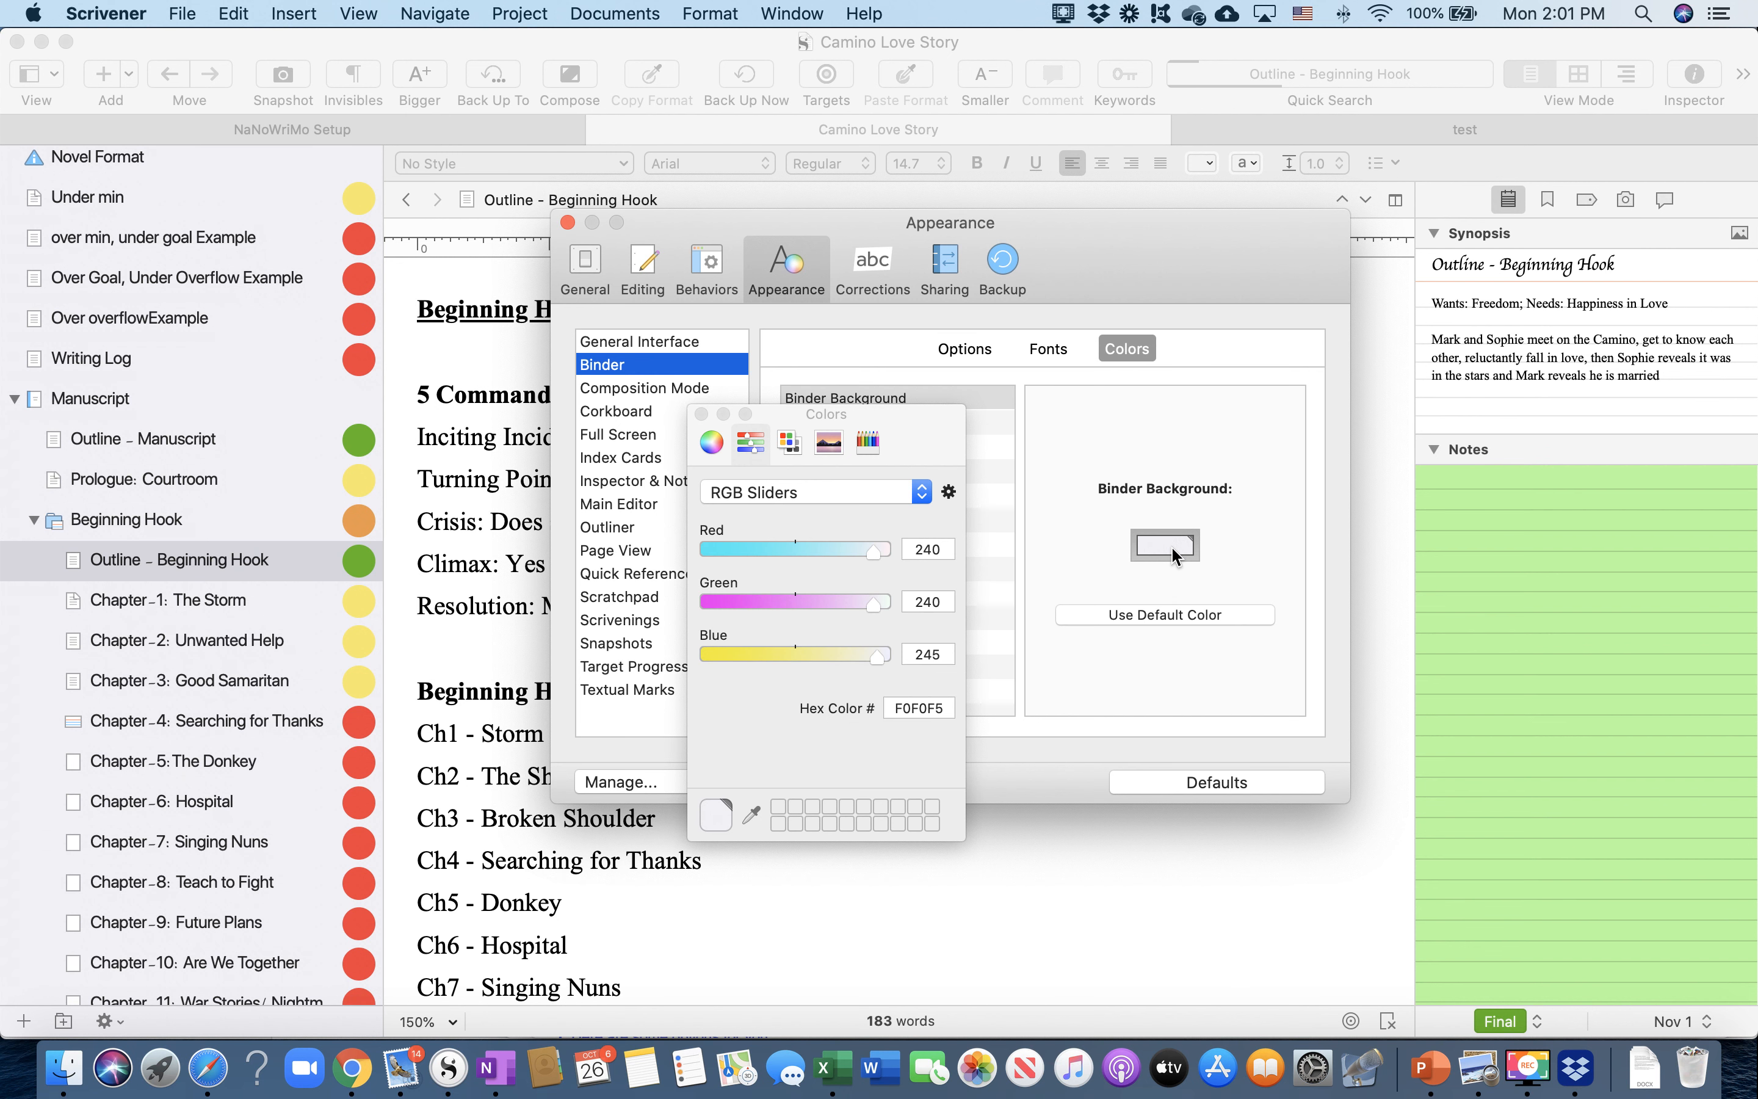
click(714, 445)
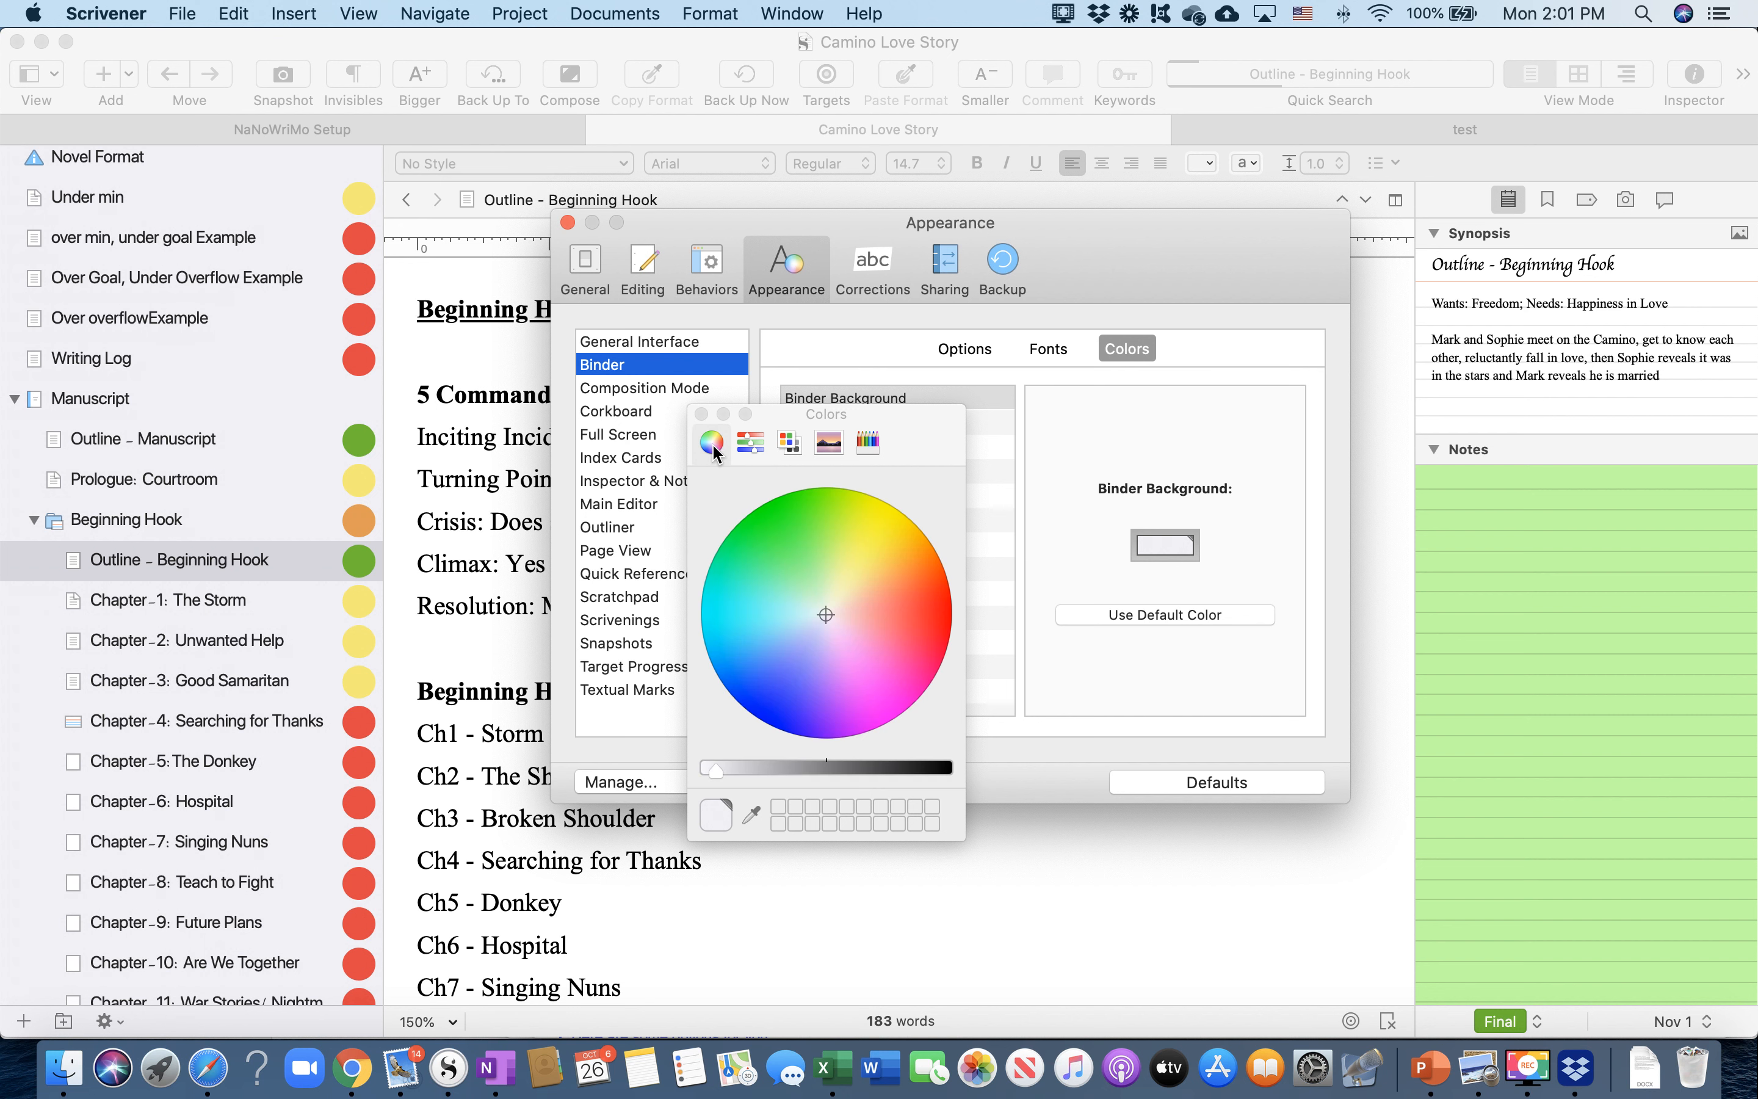
click(758, 446)
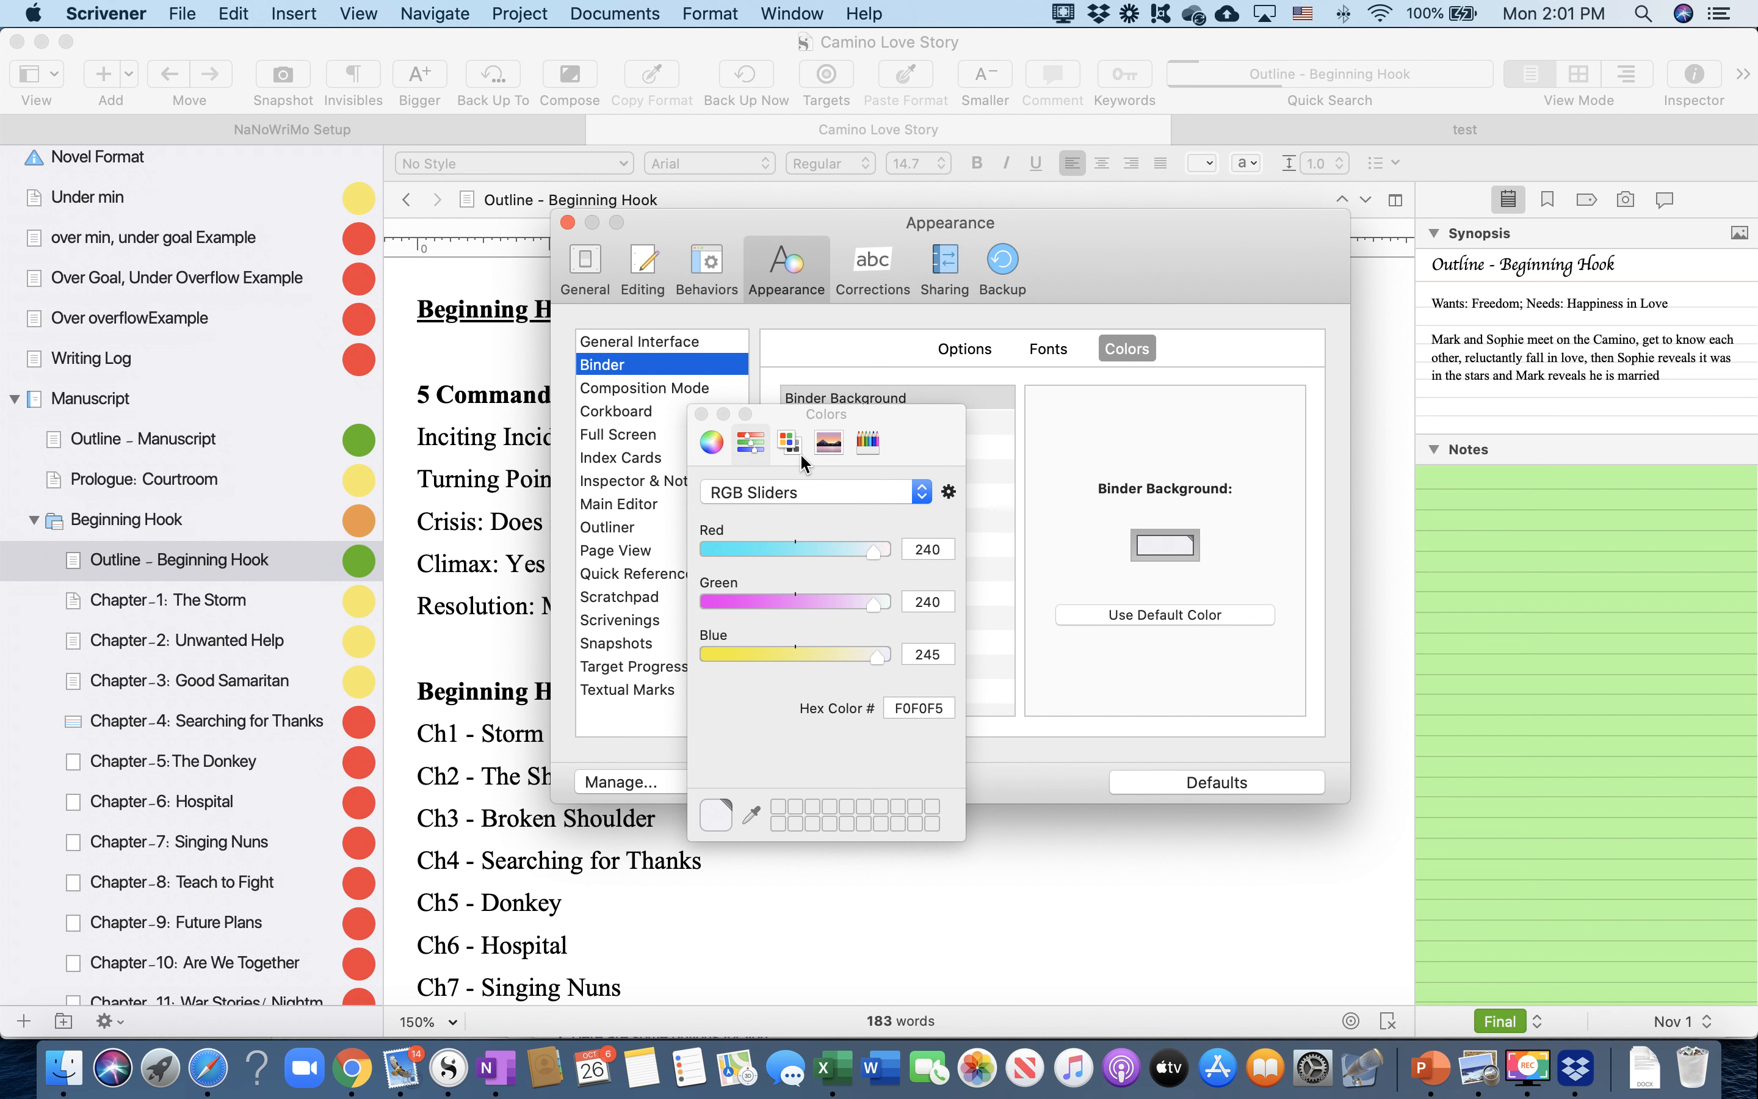
click(871, 441)
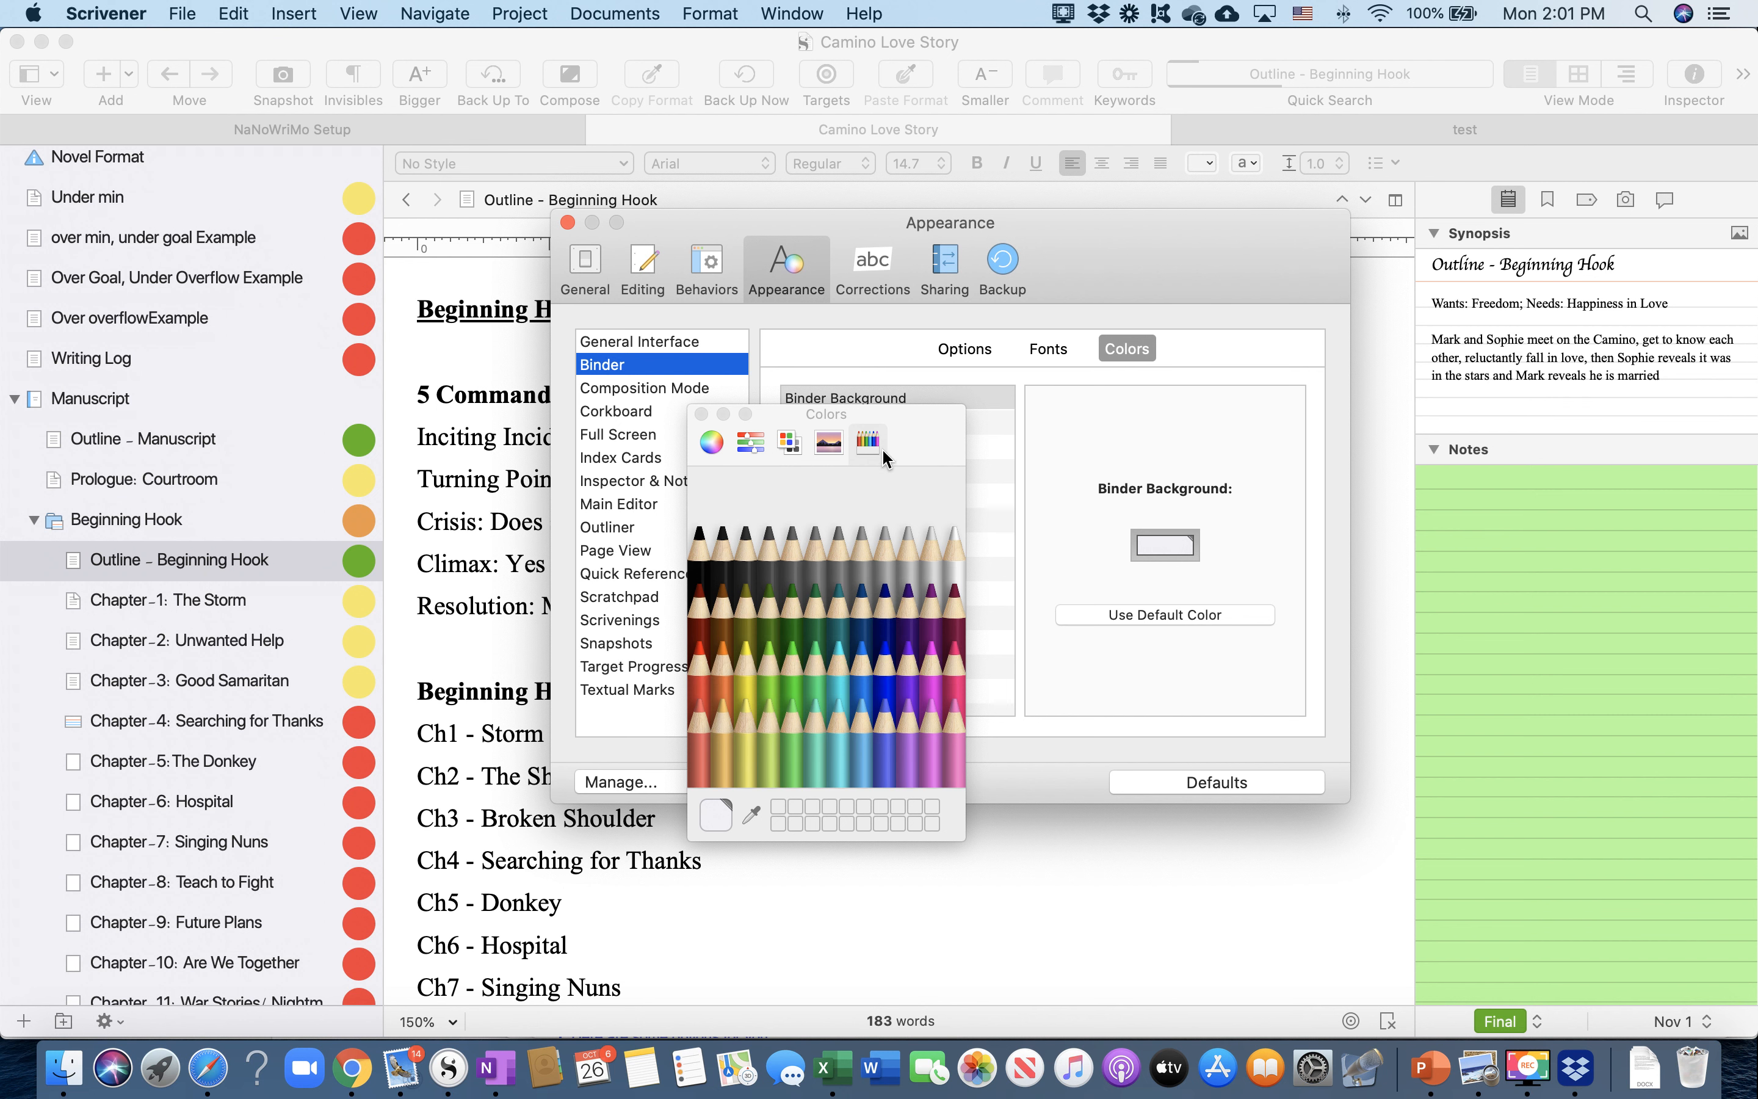
click(813, 606)
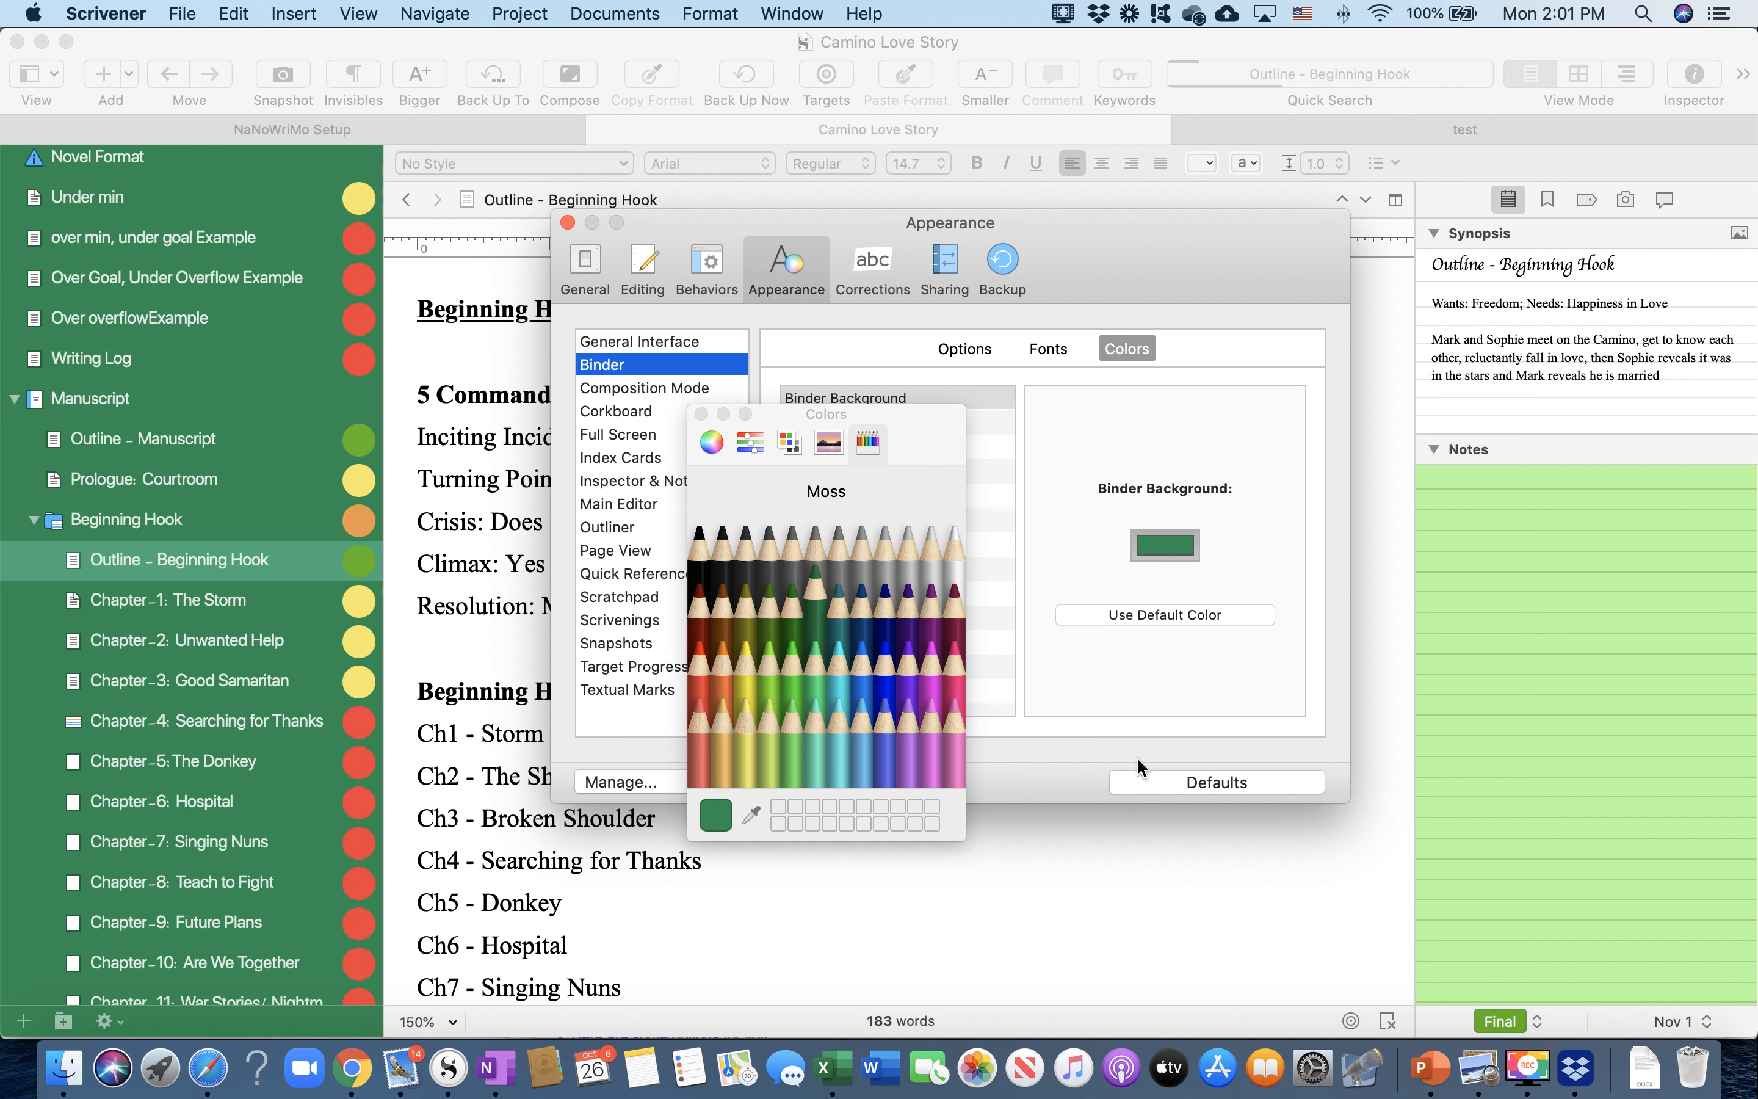
click(702, 414)
Review the font and option settings for the Binder appearance, then close the preferences
click(1042, 347)
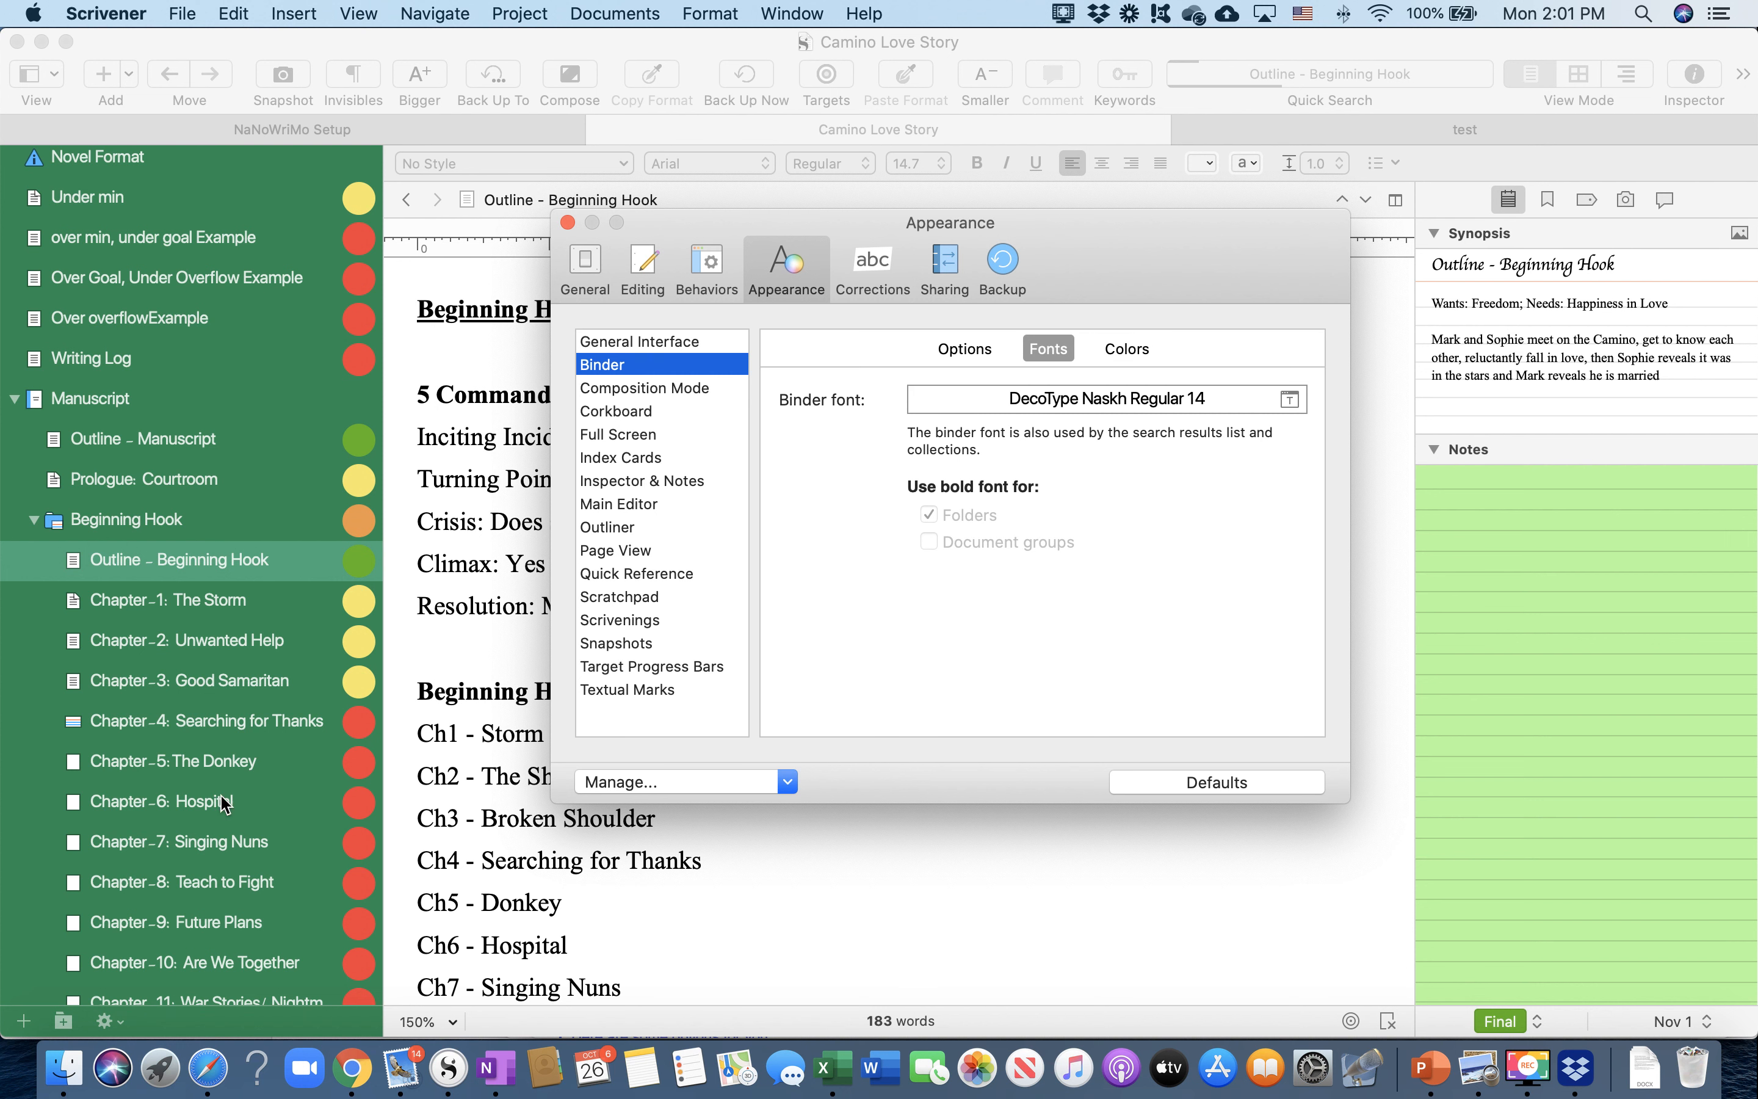
click(966, 350)
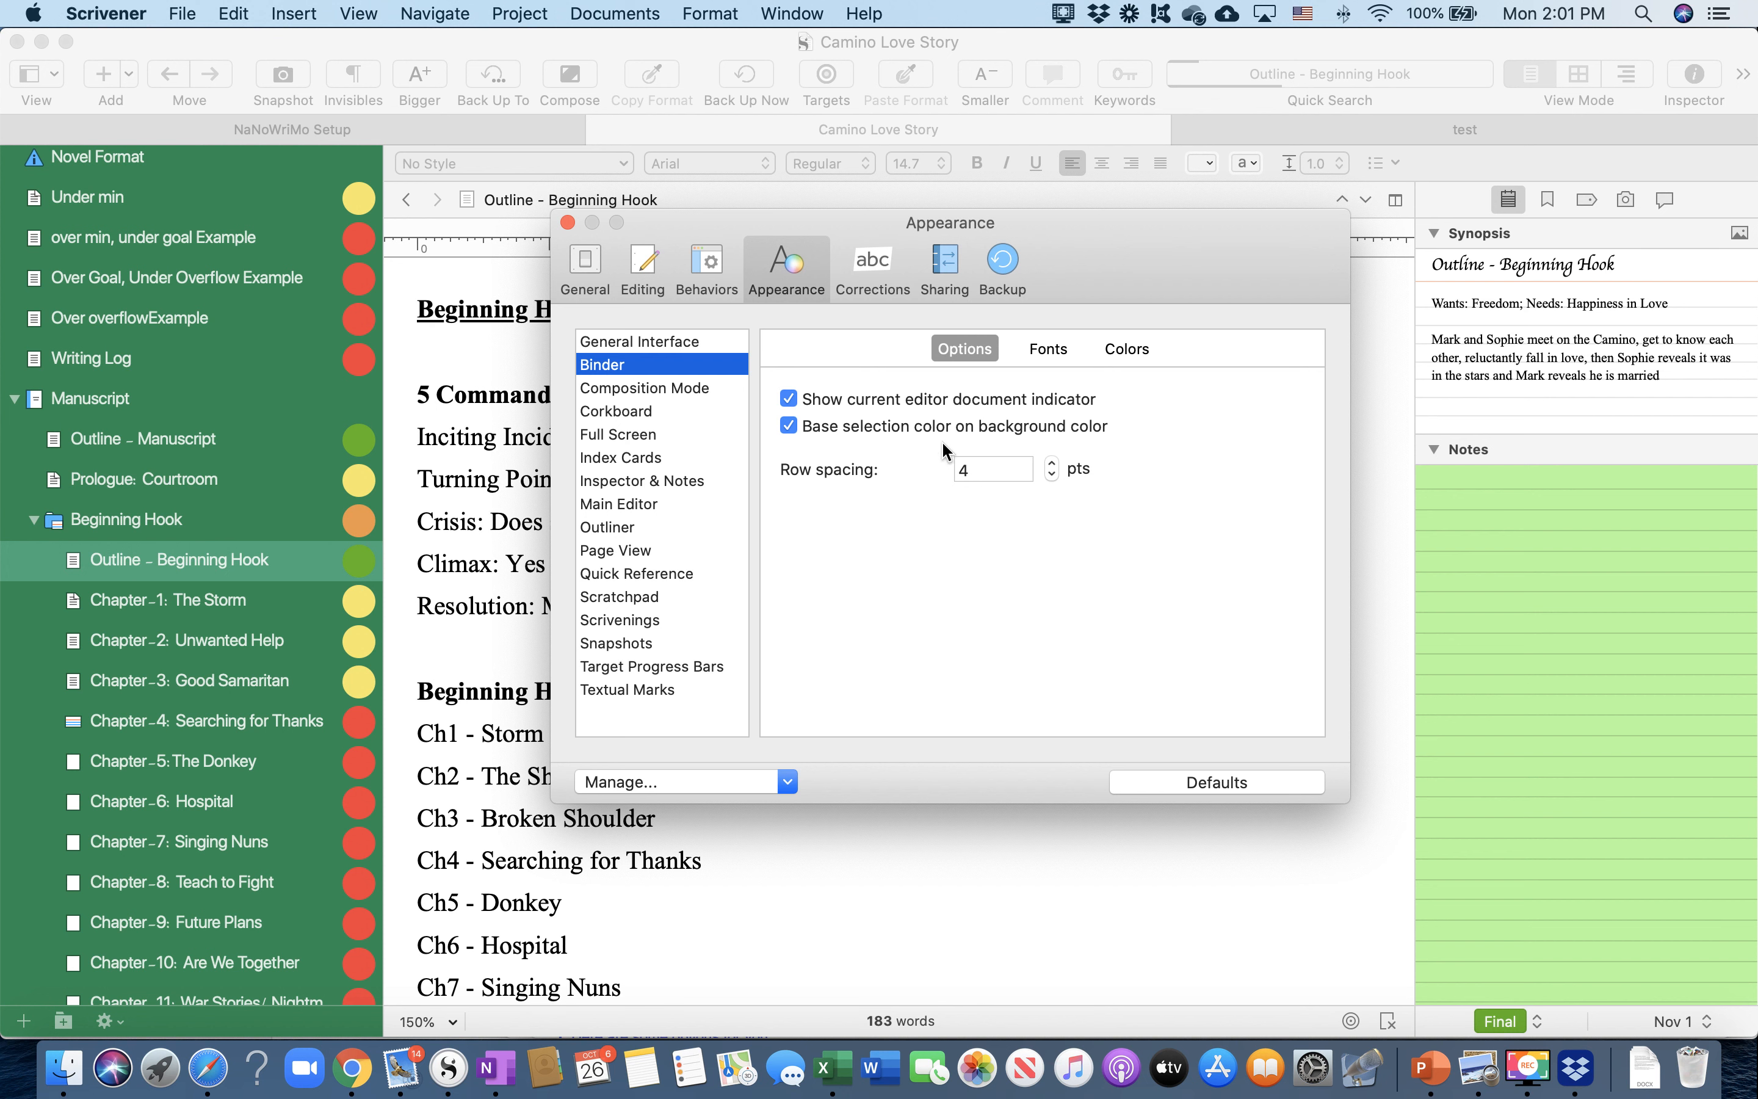
click(1047, 350)
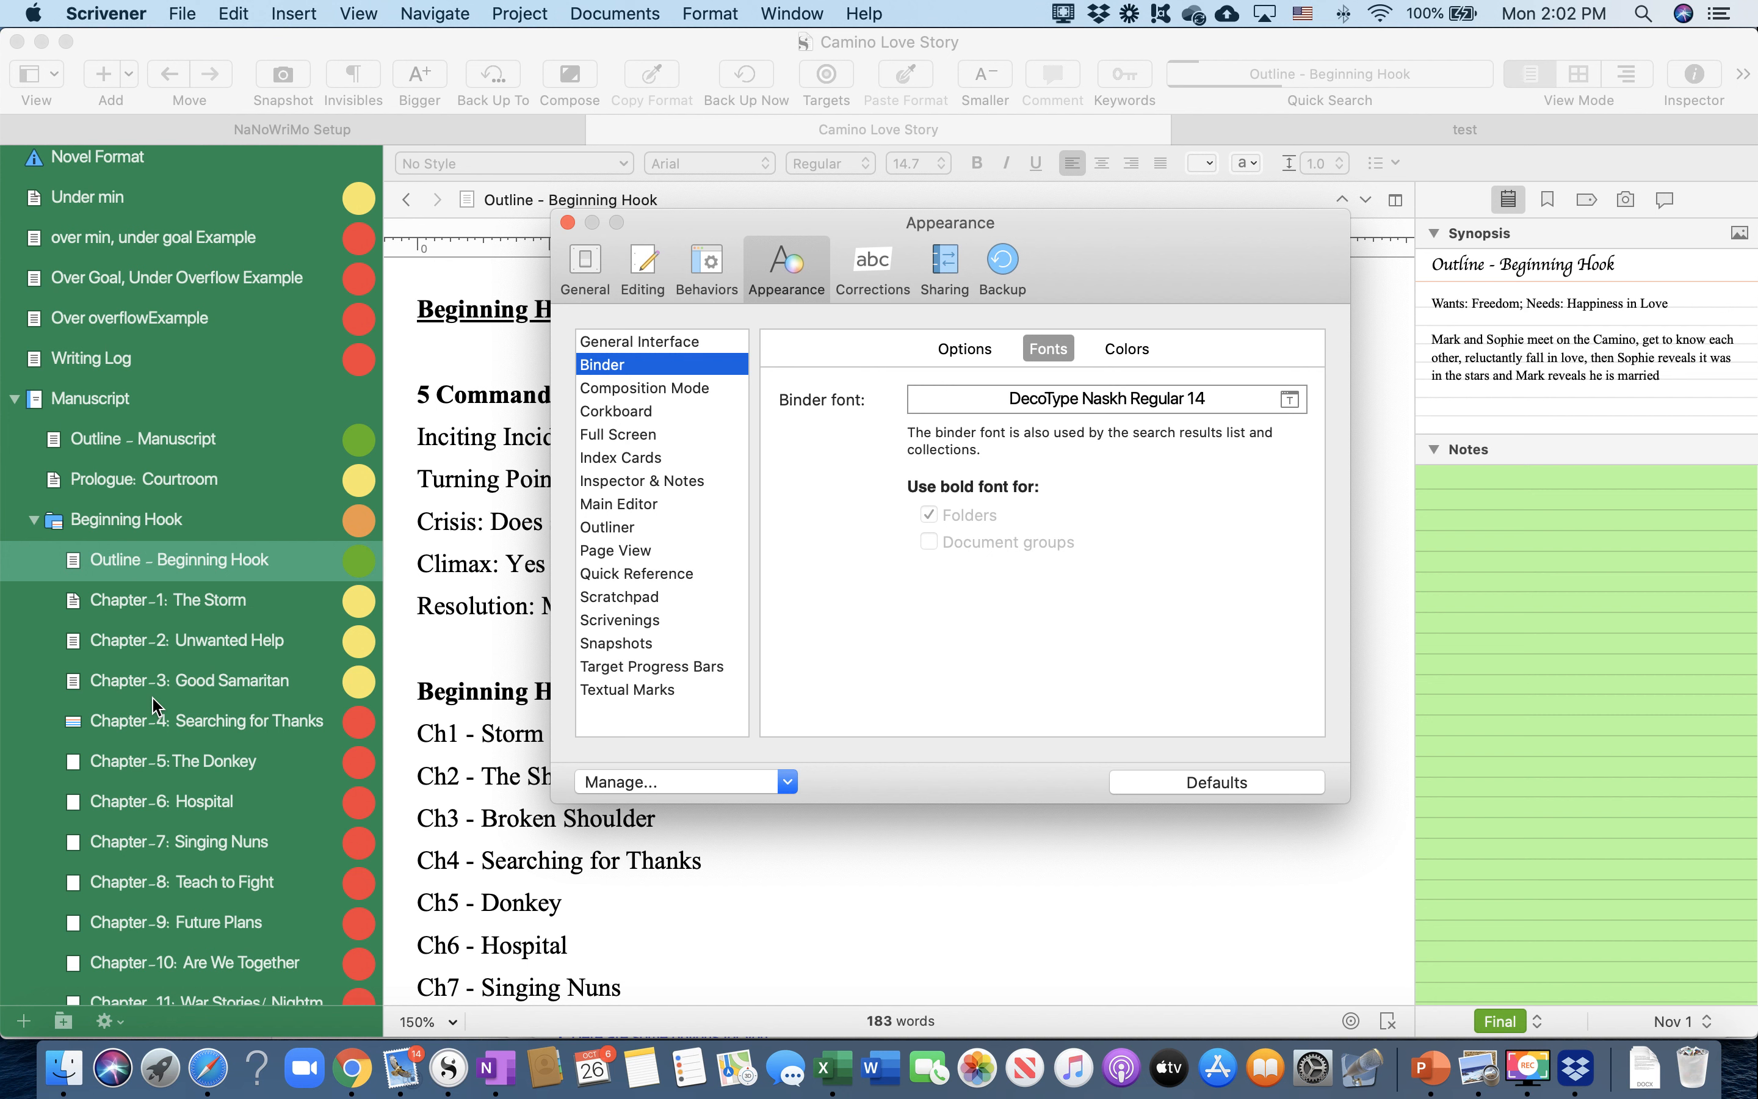
scroll(209, 590, up, 1)
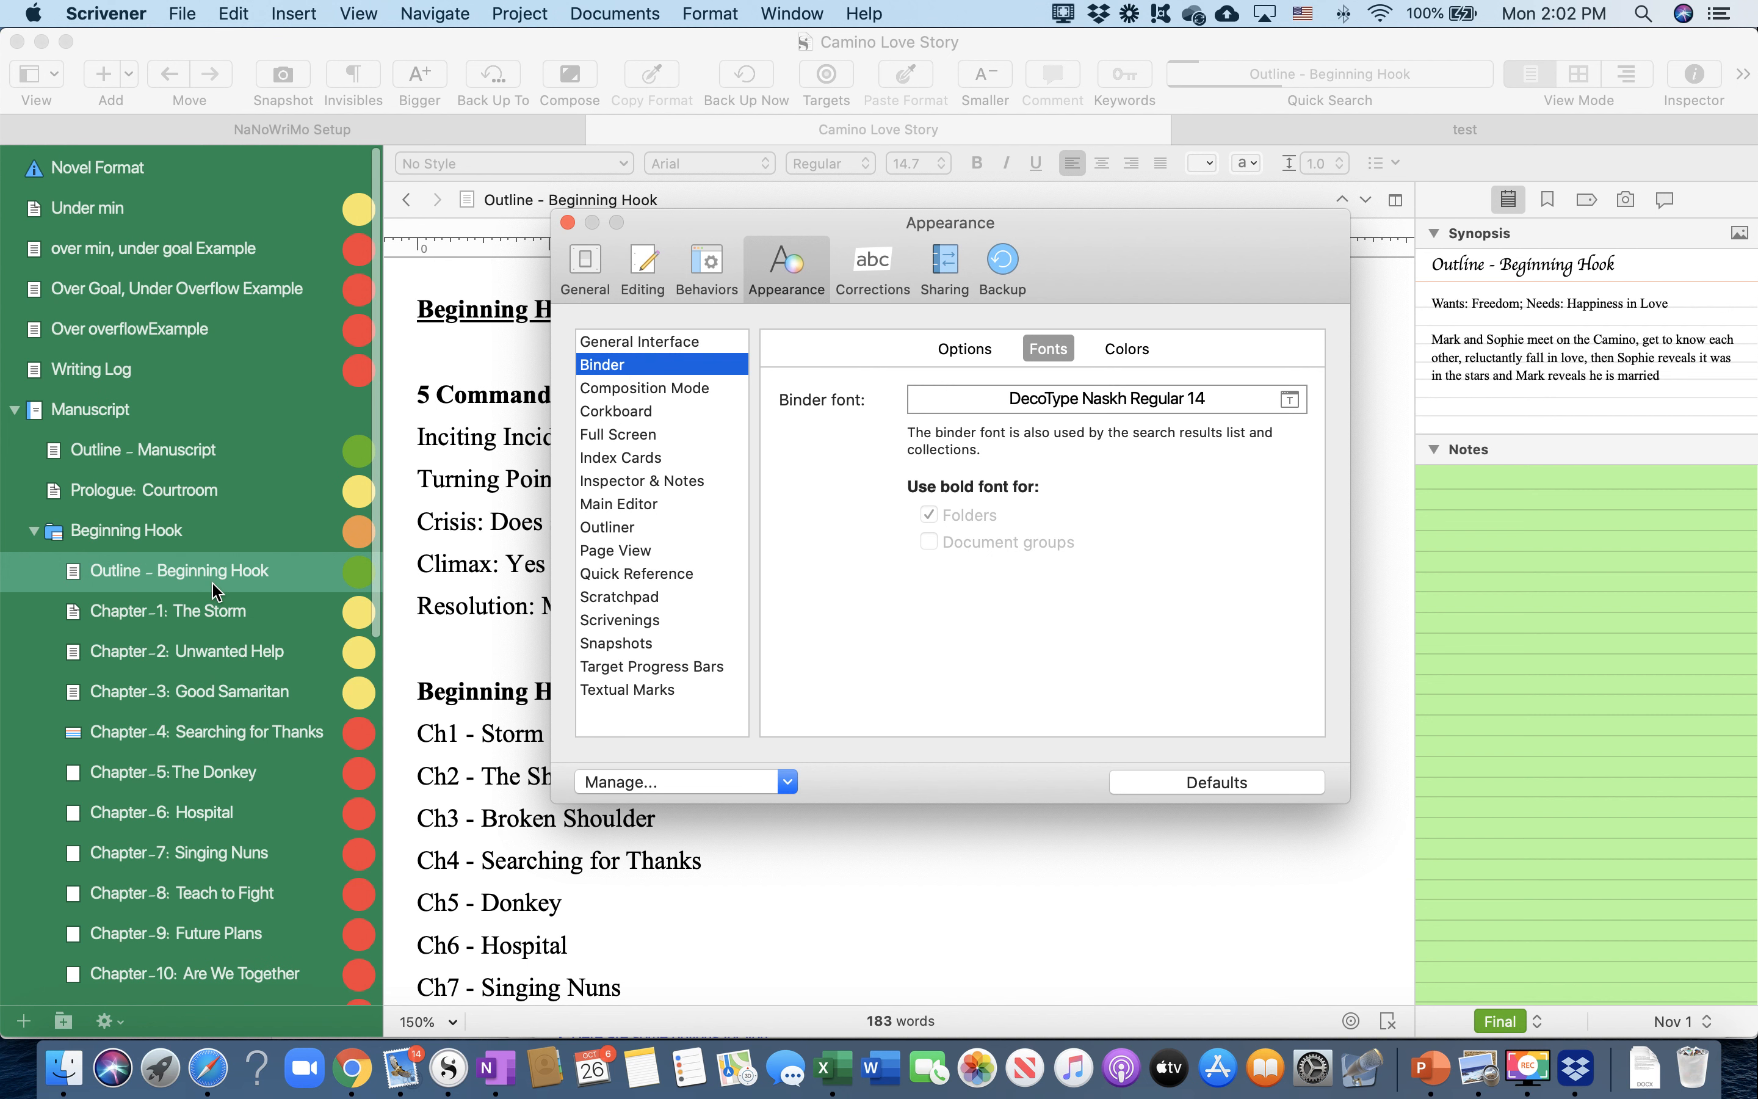
click(569, 222)
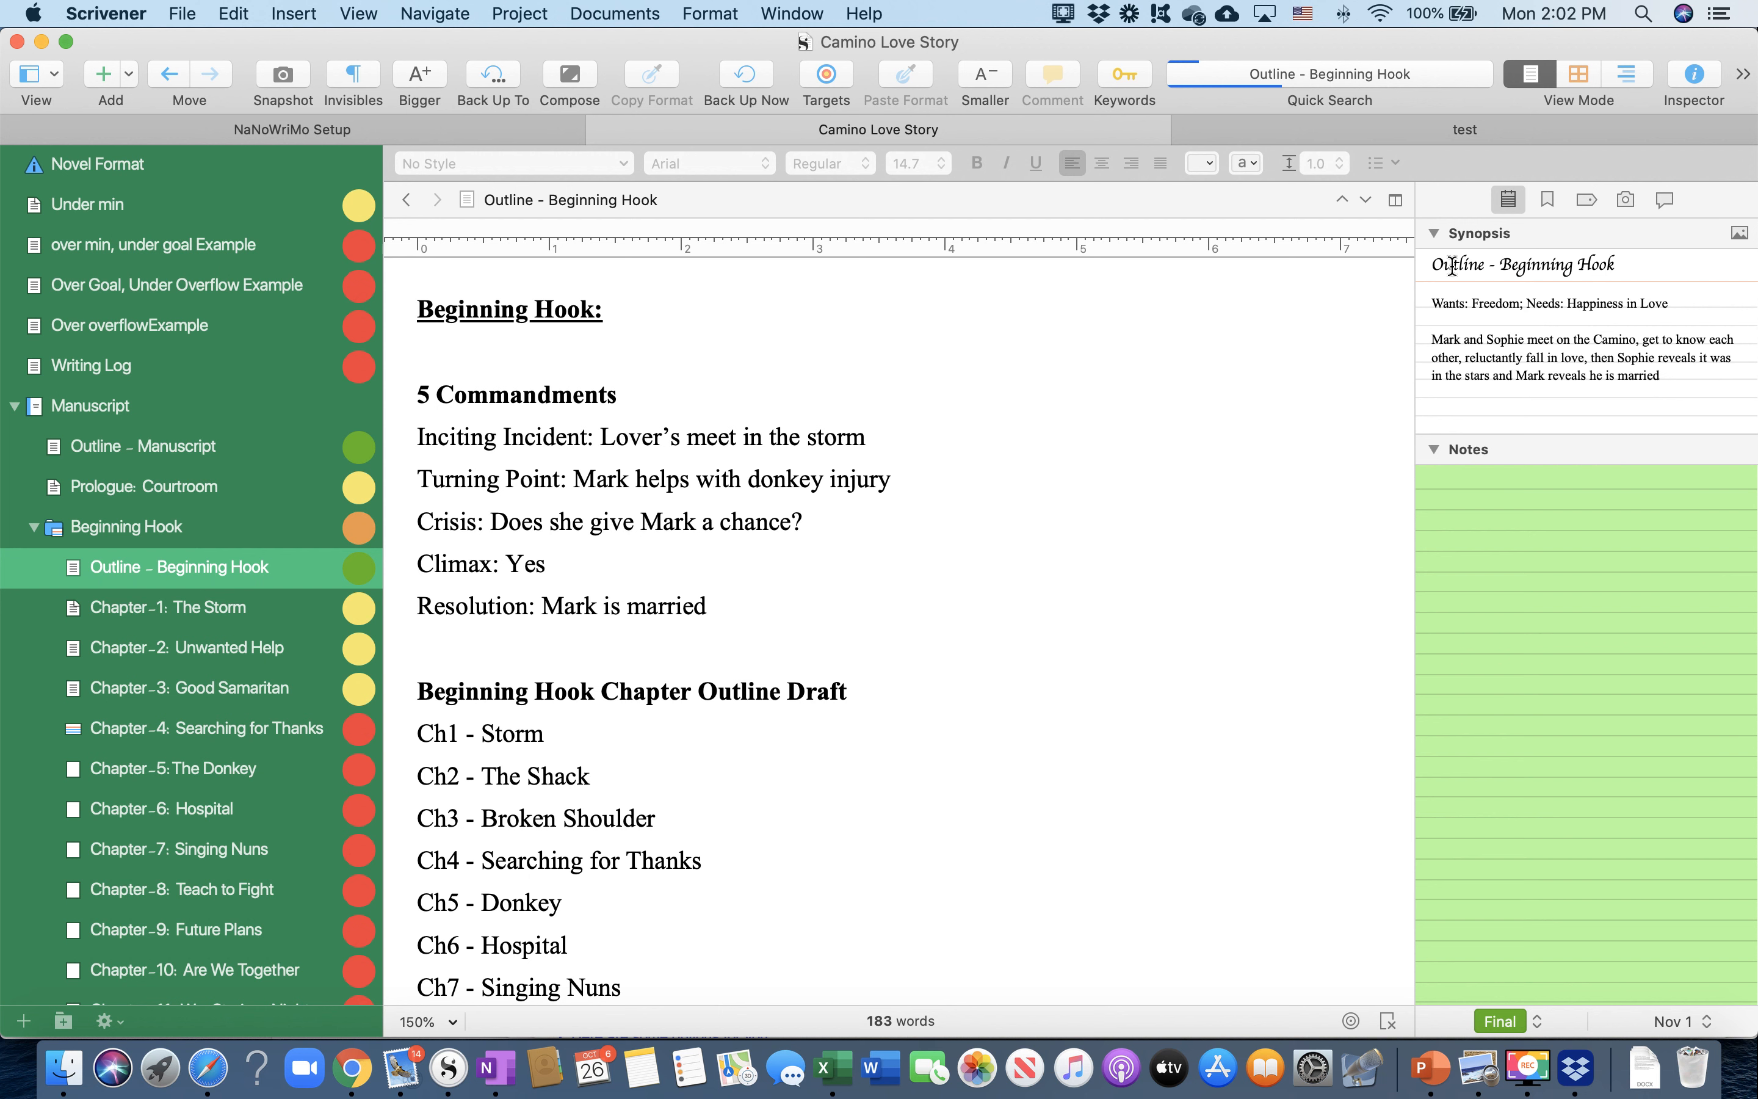
Reopen the appearance preferences, look at the Notes Background and Index Card Background colors, and close the preferences
click(116, 15)
click(115, 78)
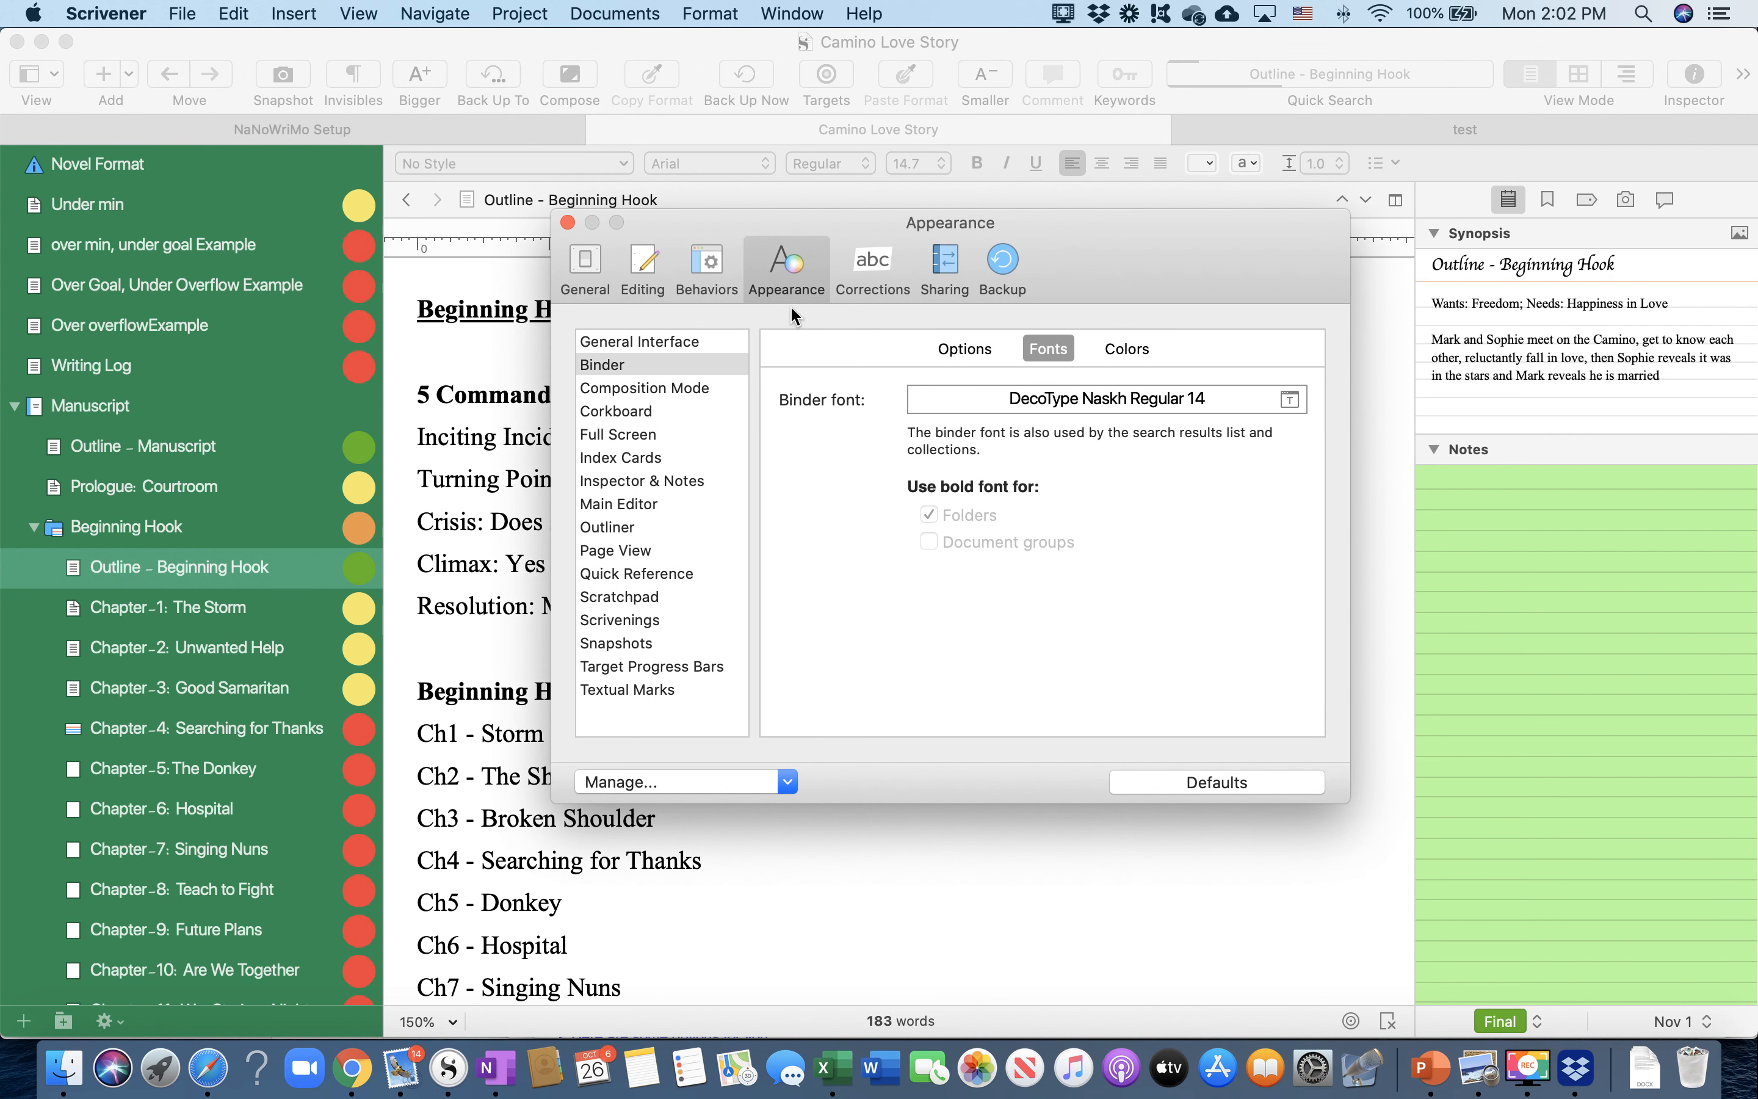
click(623, 484)
click(1104, 348)
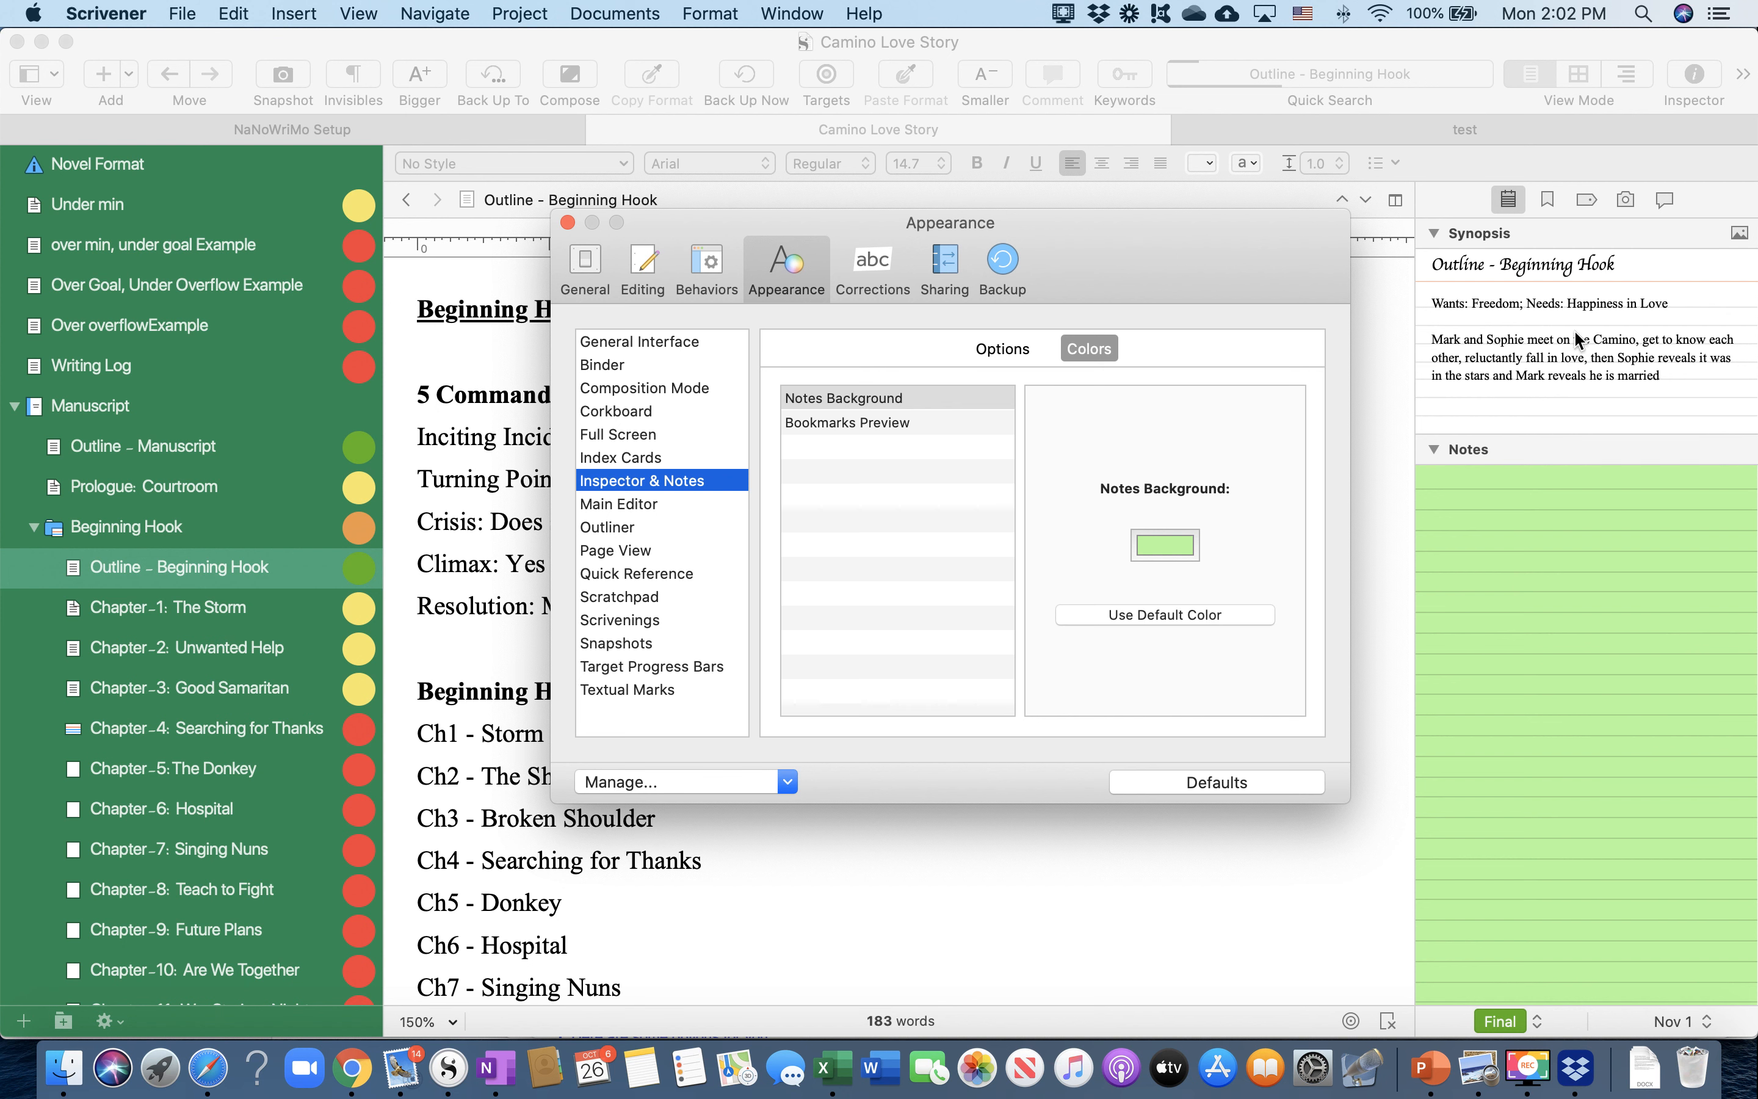
click(633, 457)
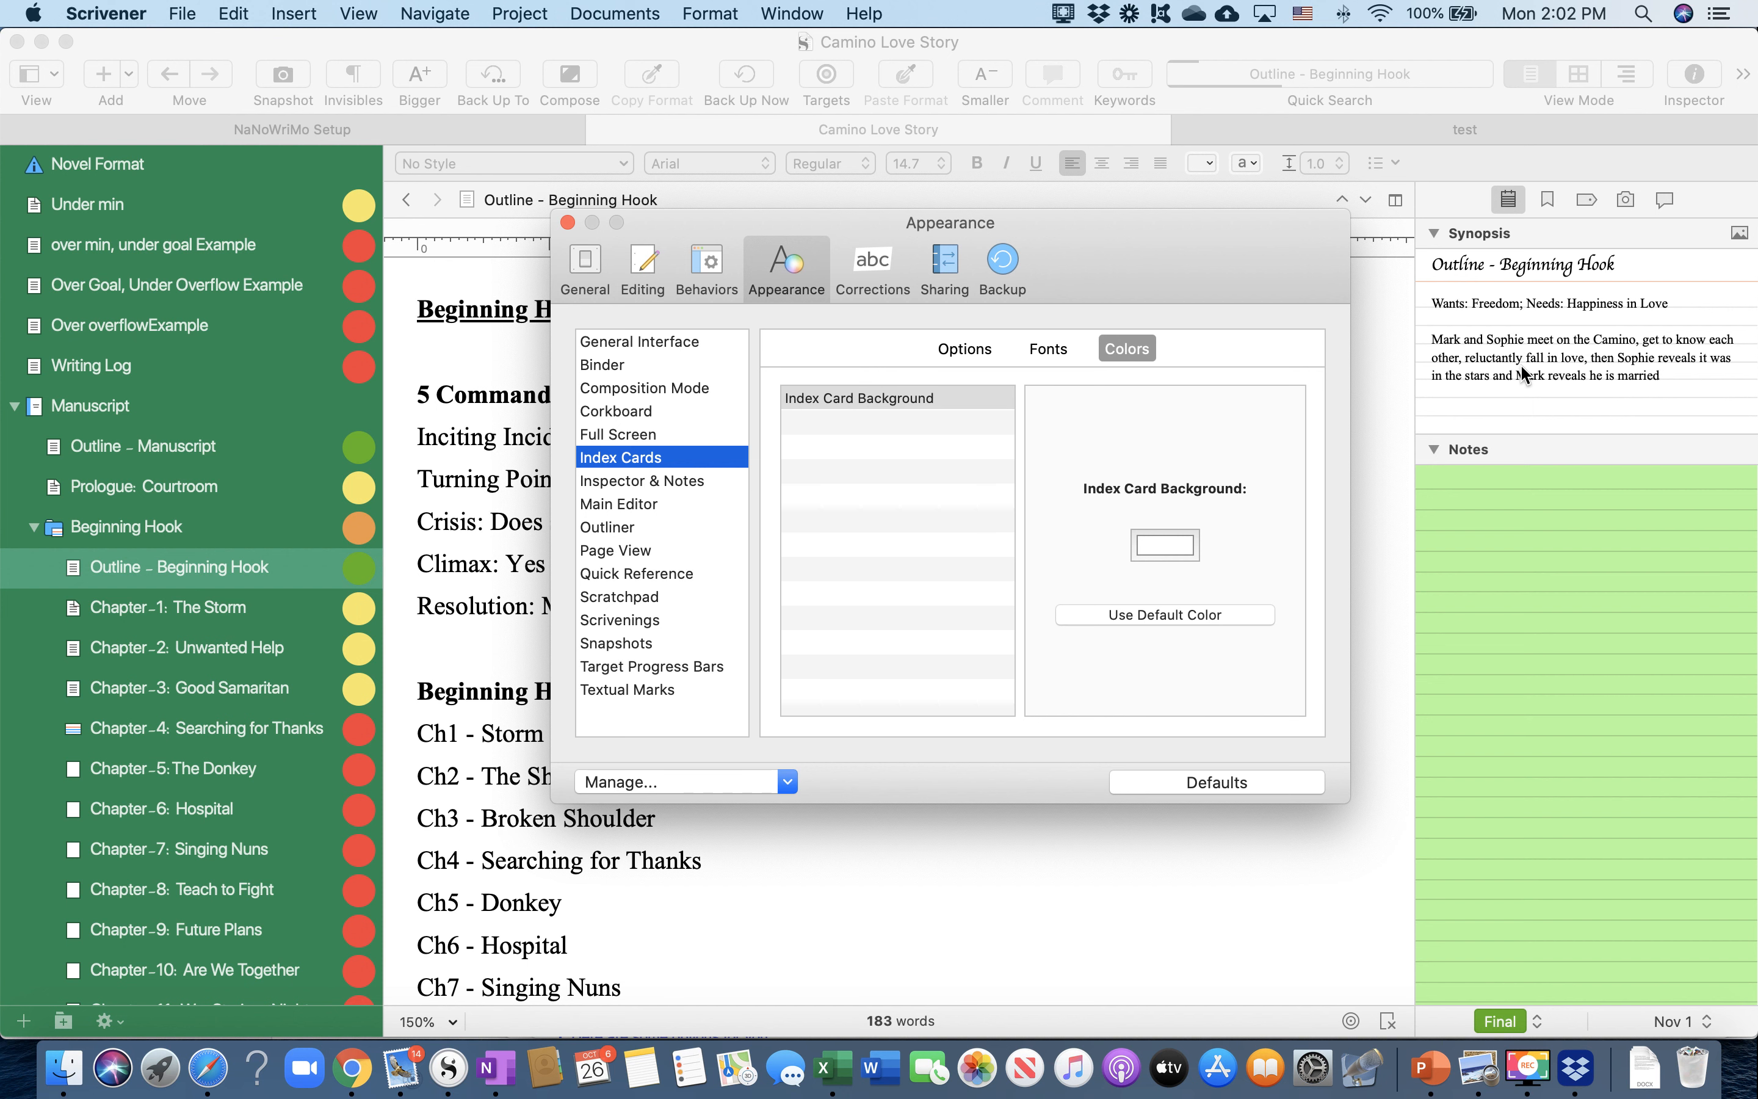
click(567, 222)
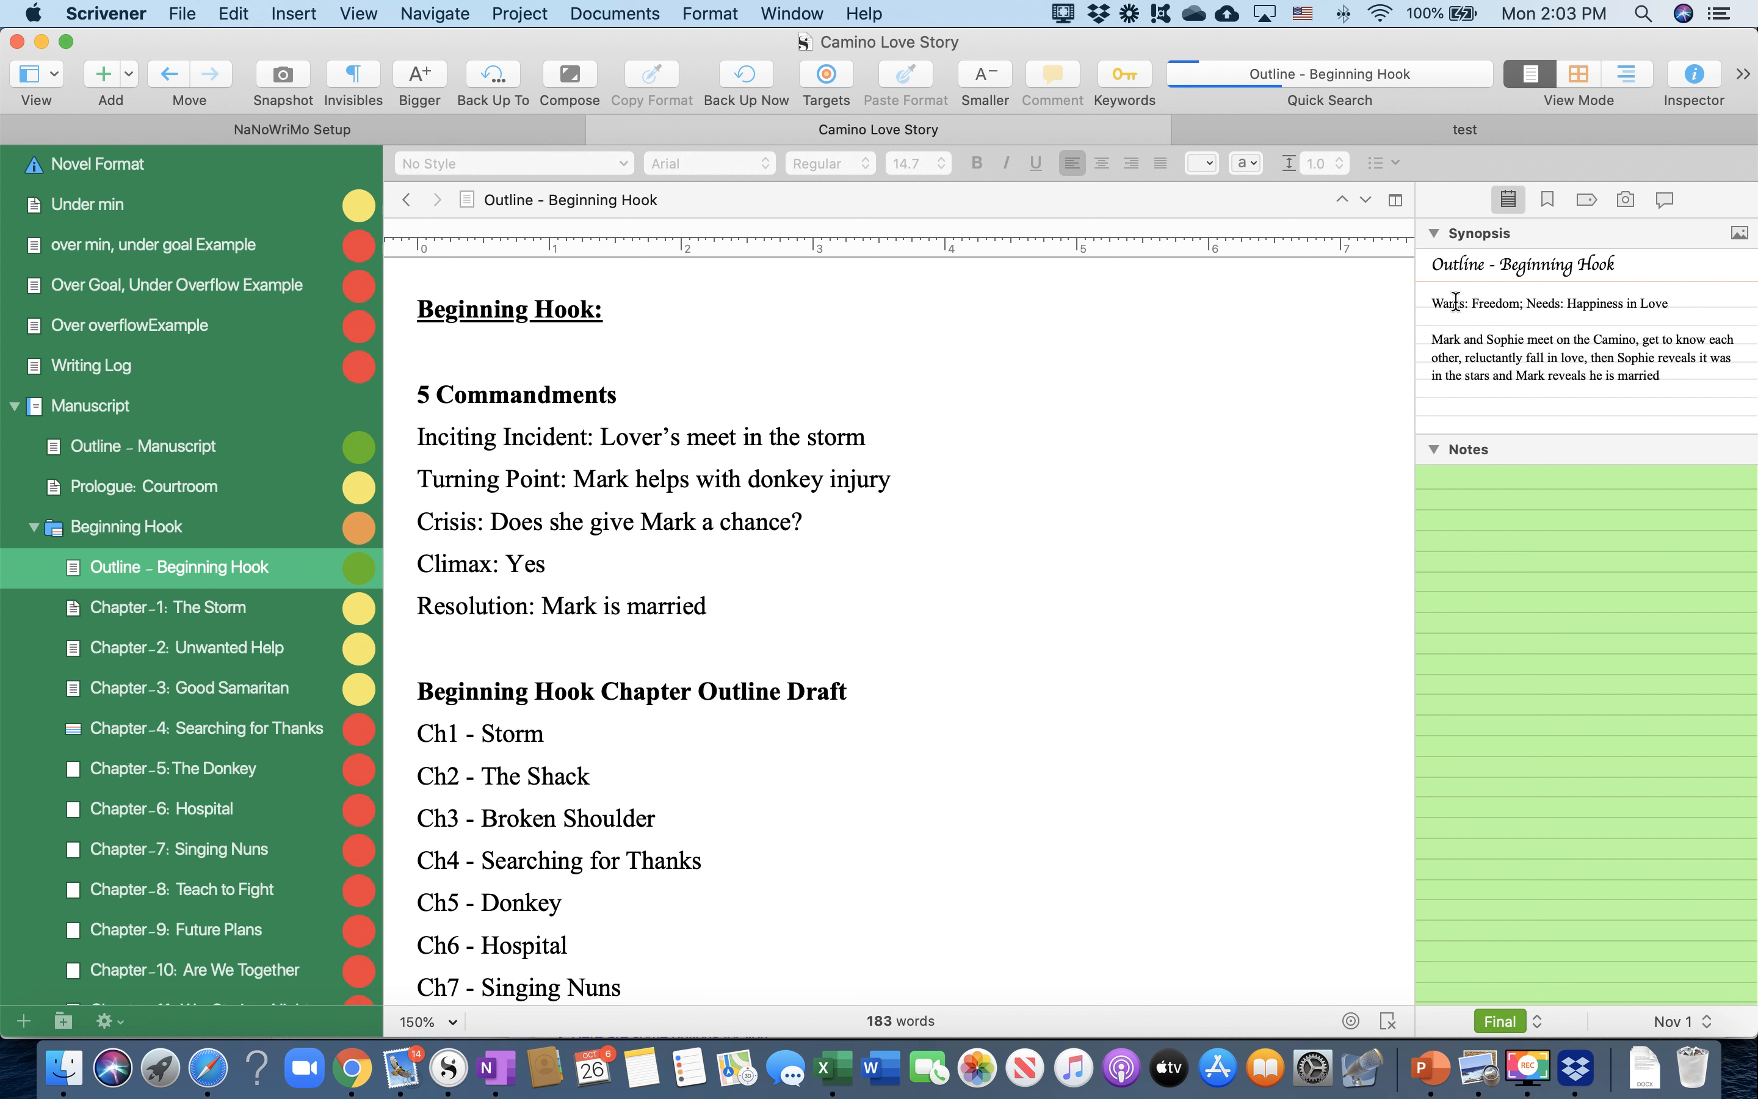
Compare the synopsis and notes of Chapter-1: The Storm with those of Outline - Beginning Hook, ending on Chapter-1
click(205, 607)
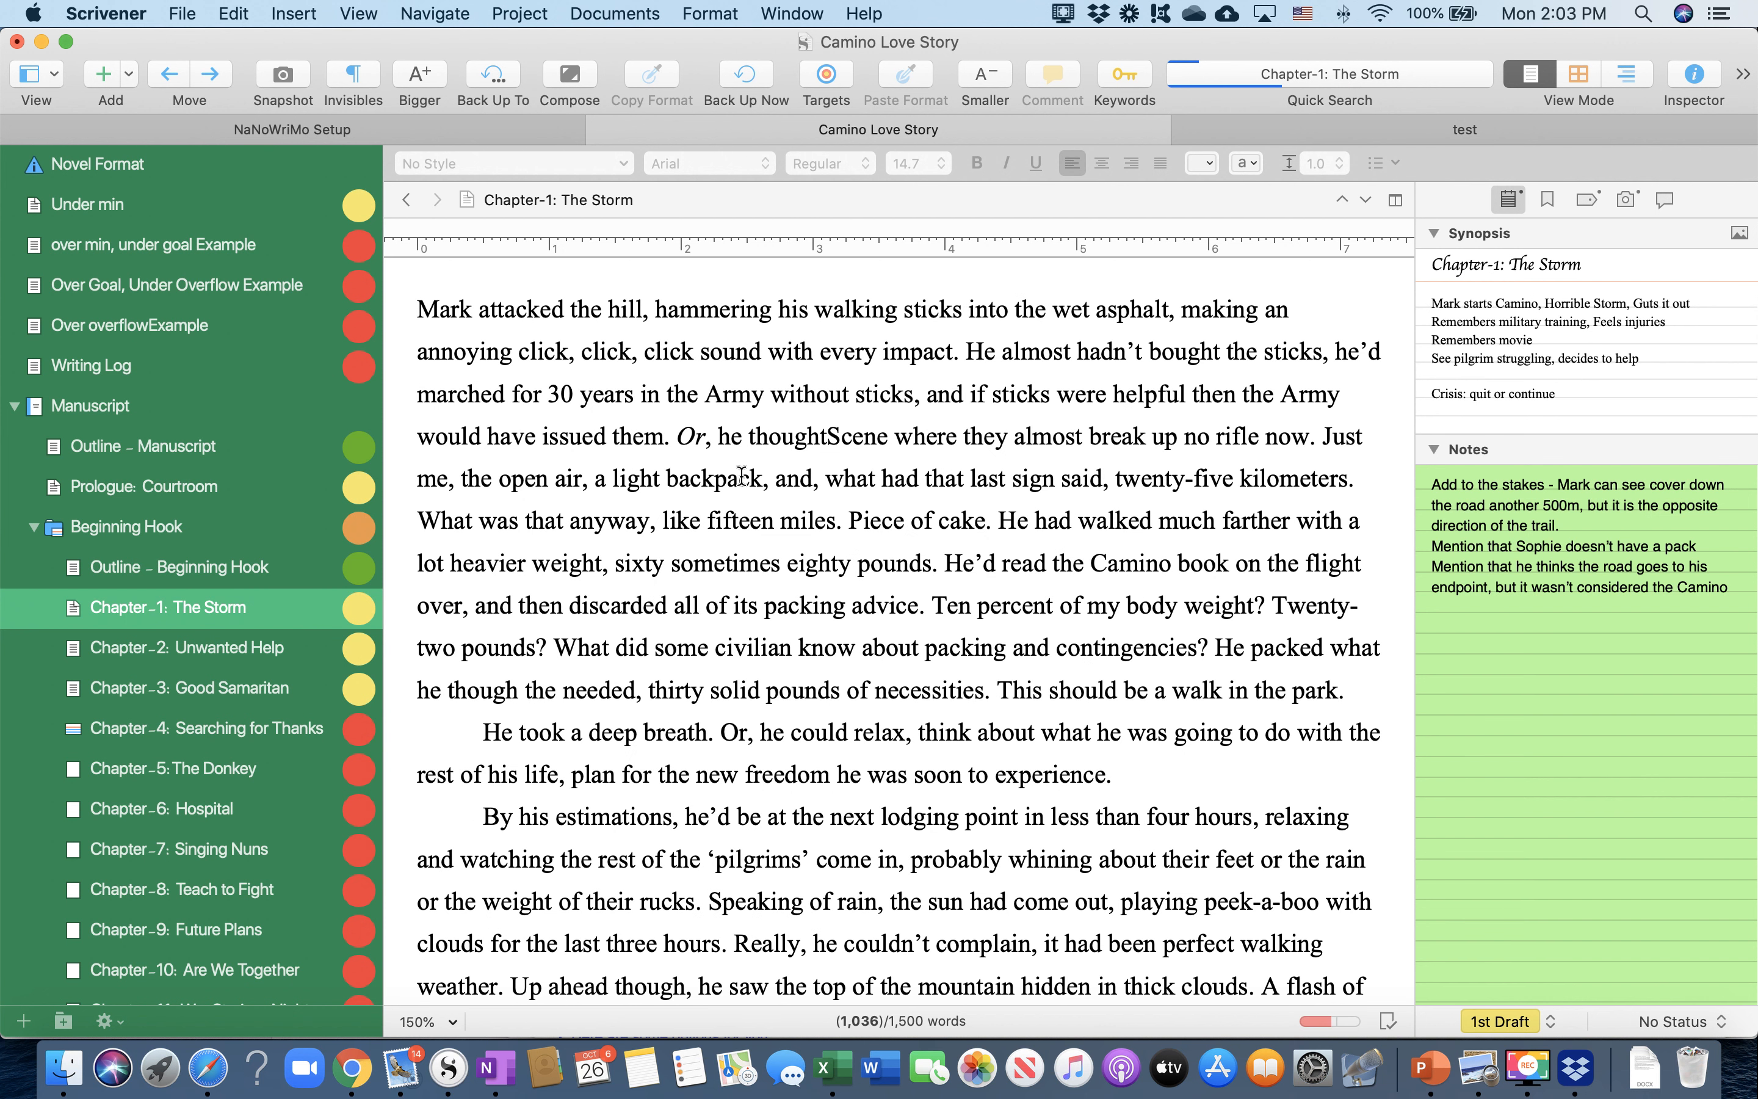
scroll(901, 787, down, 1)
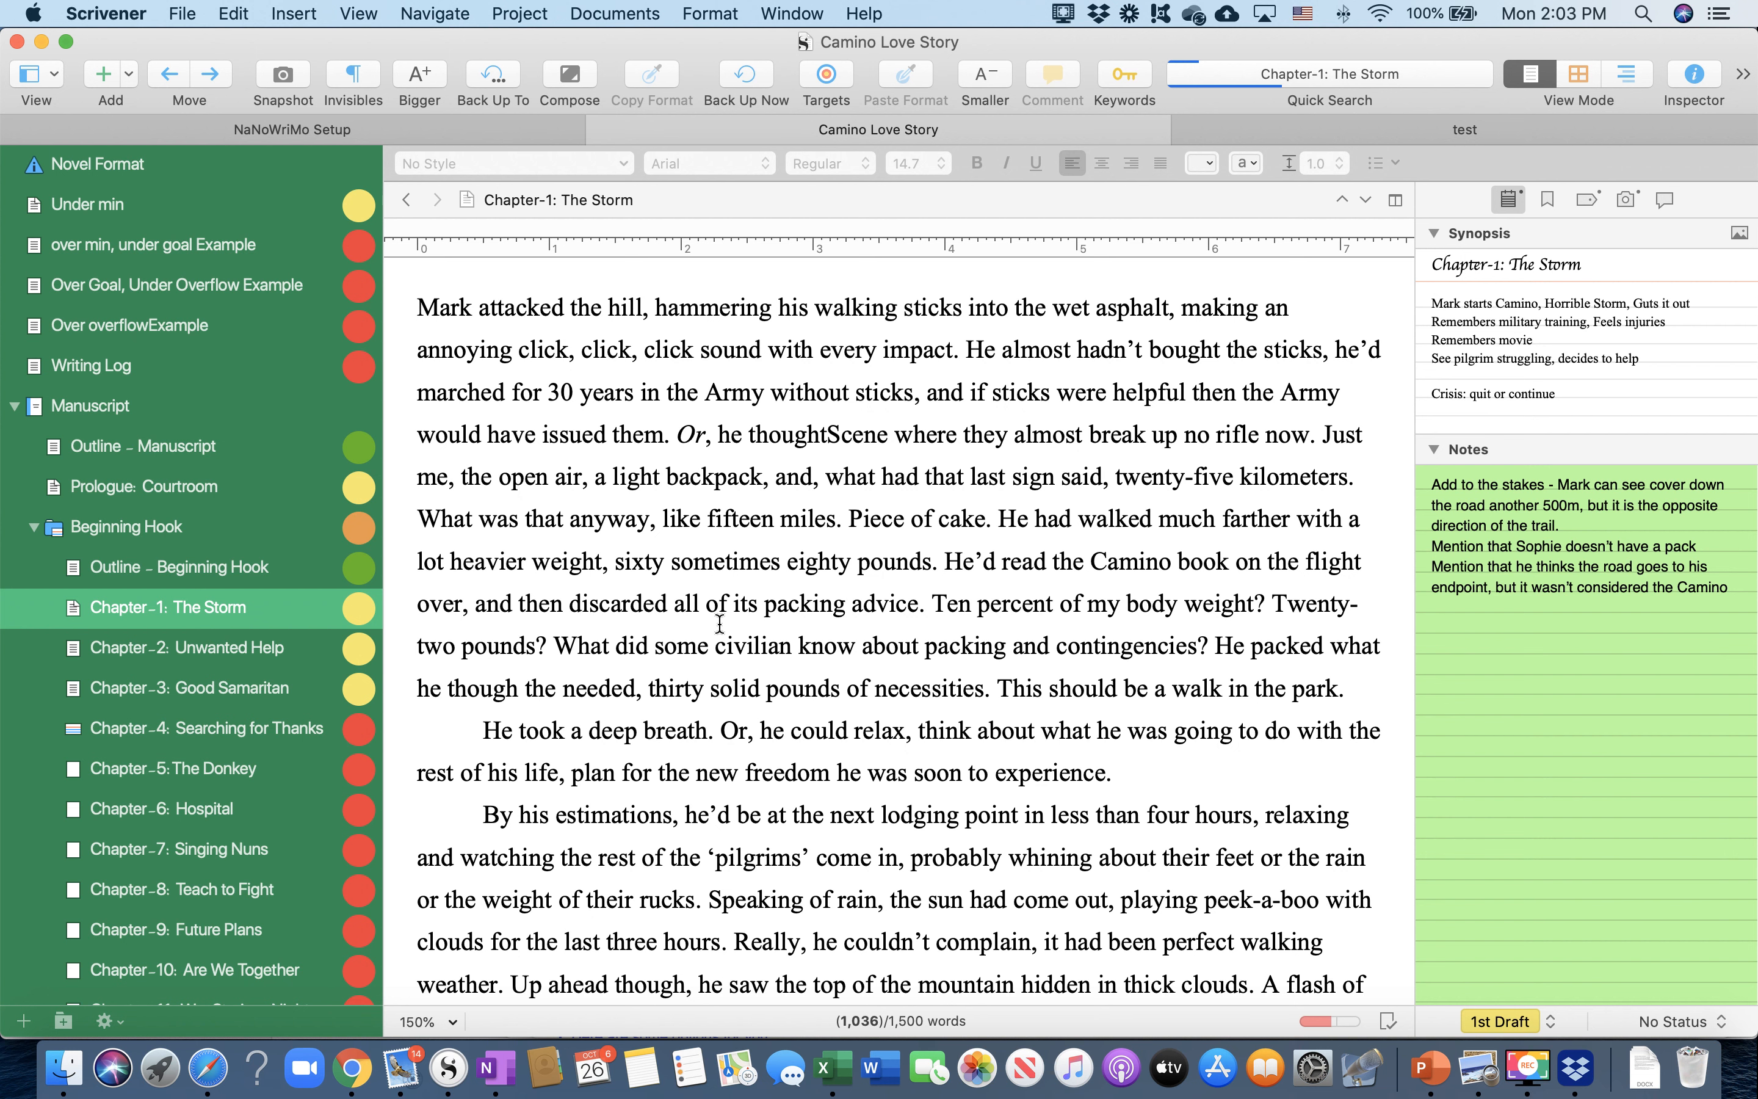
click(183, 568)
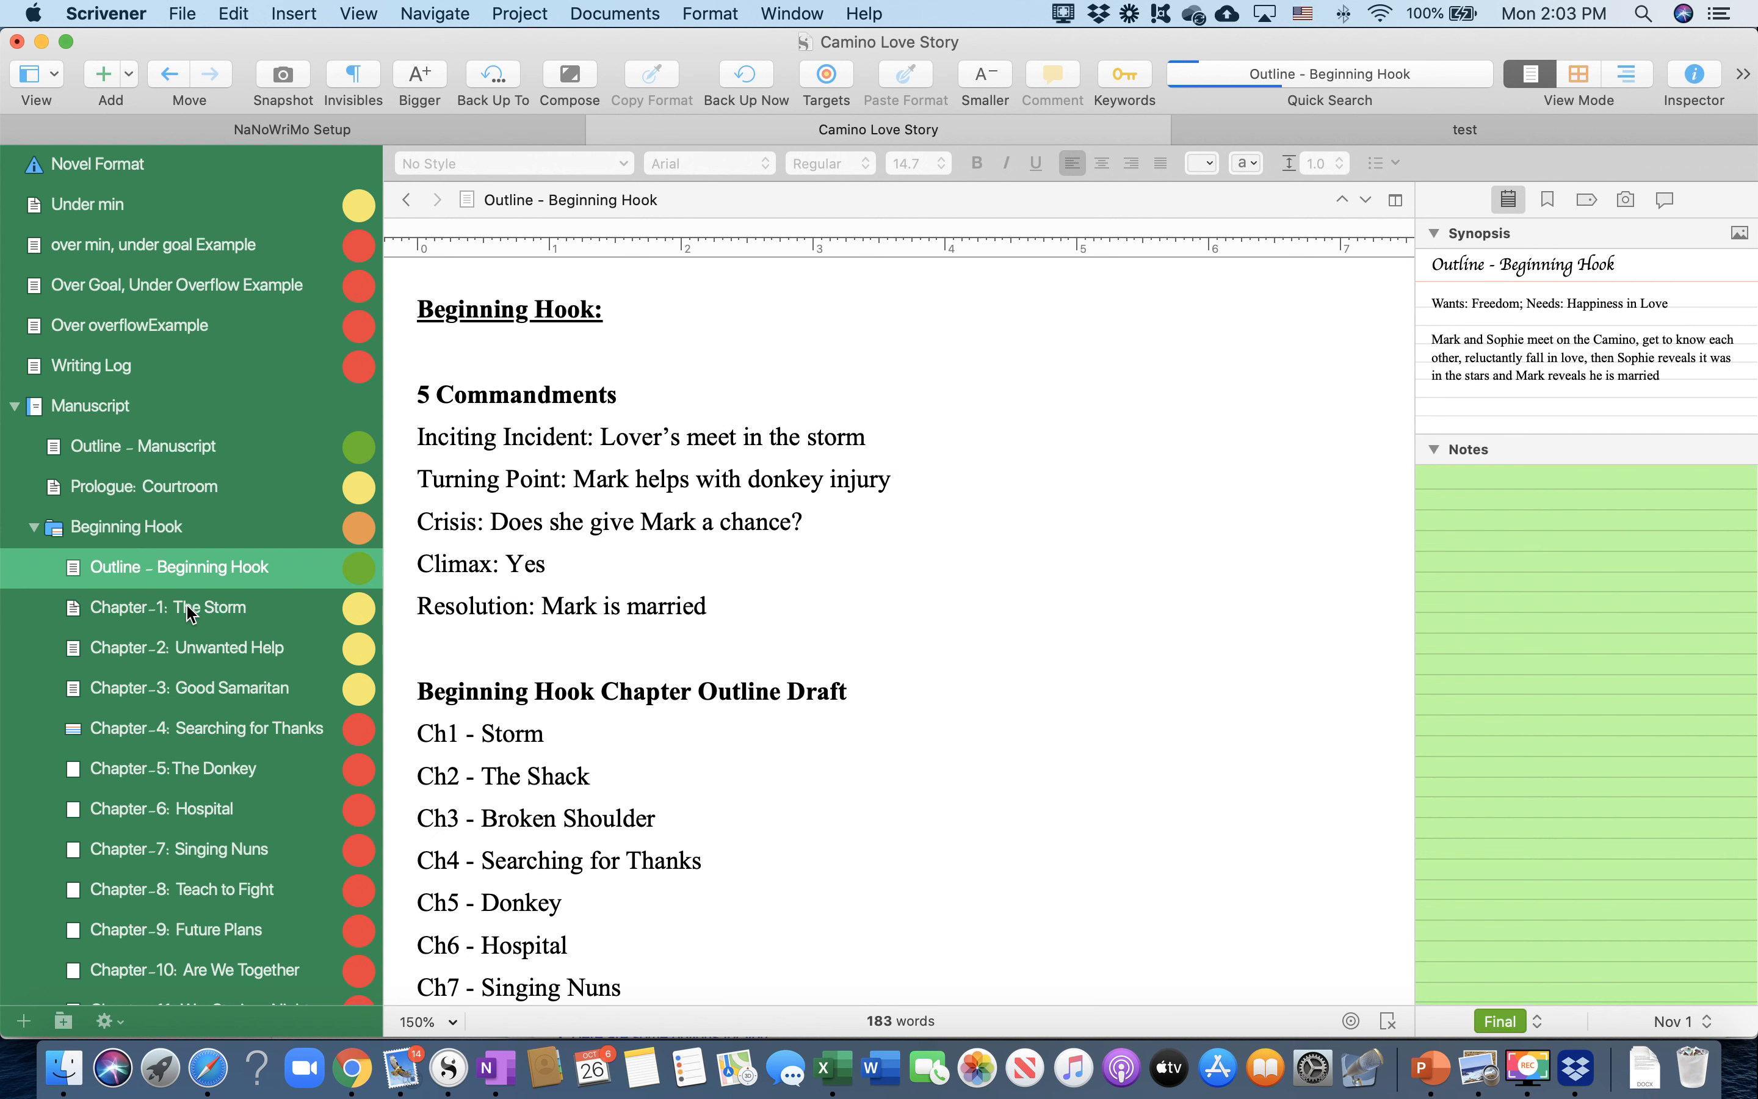
click(191, 614)
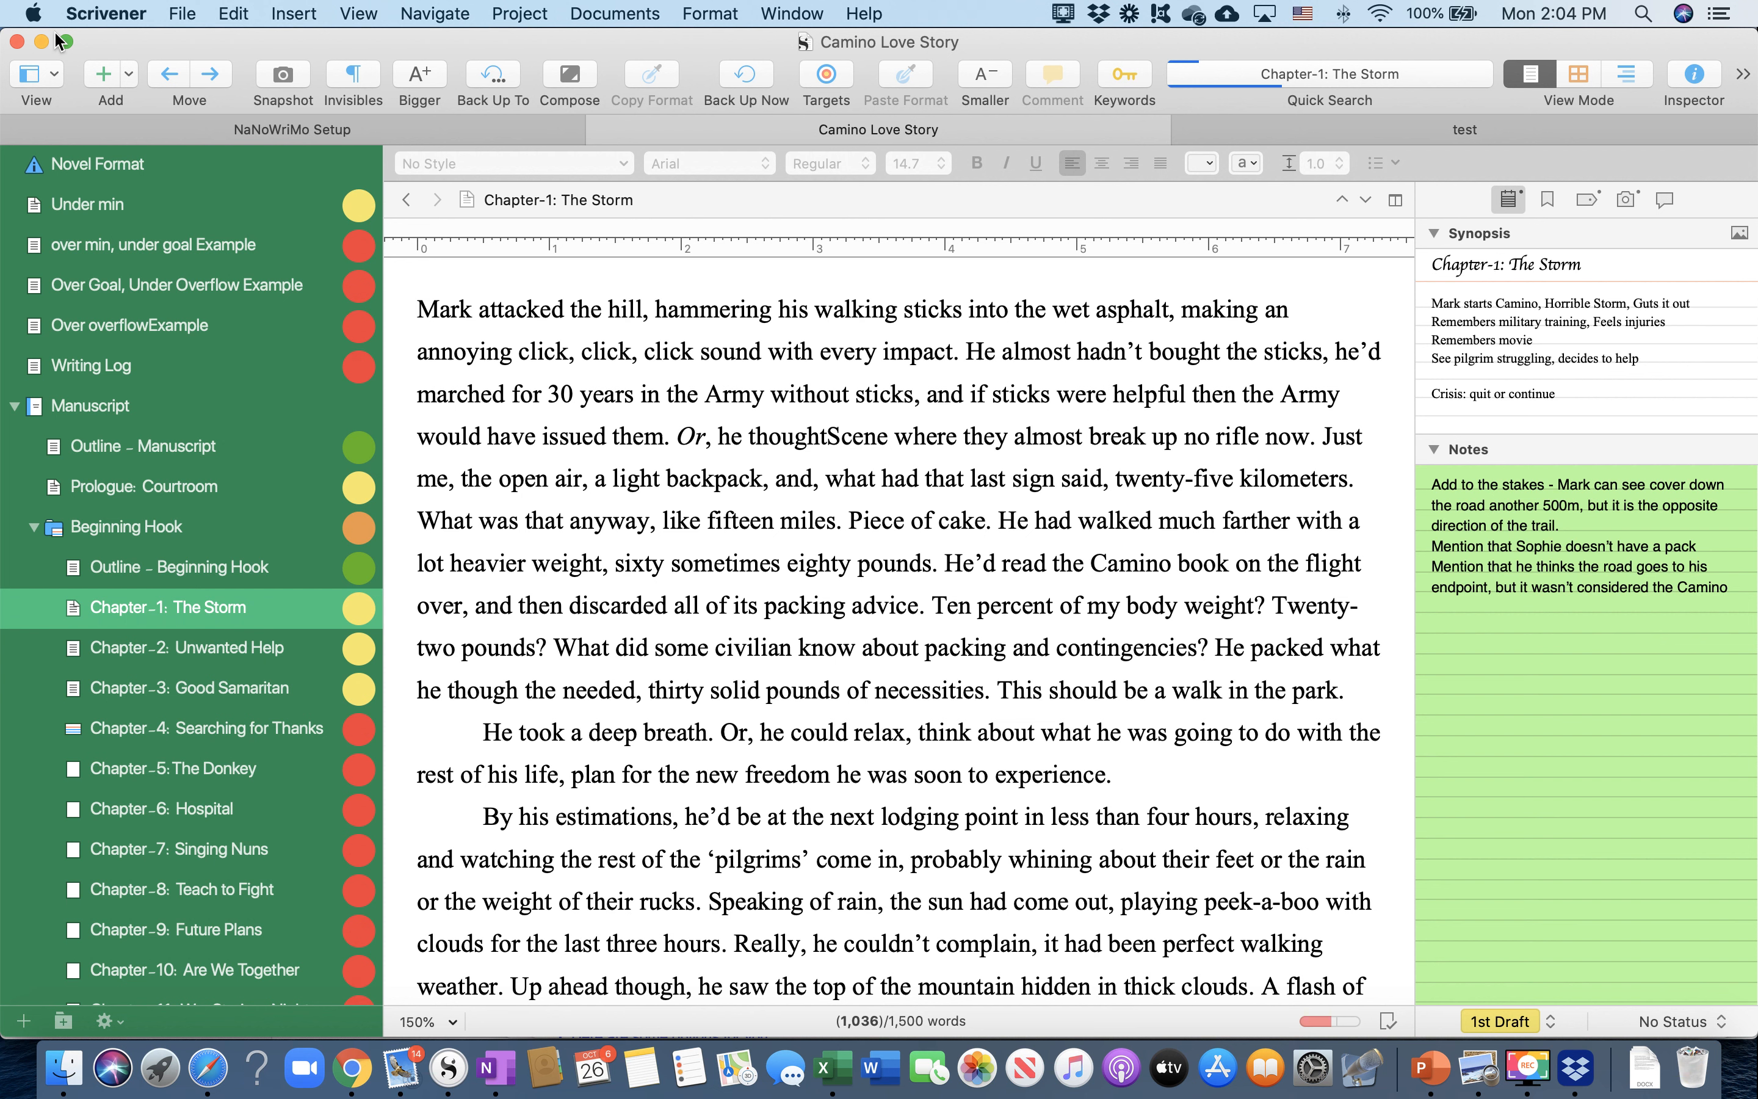
click(95, 18)
click(94, 19)
Show the bookmarks and then the metadata of Chapter-1: The Storm, collapsing General Metadata and enlarging the Custom Metadata area
click(1548, 201)
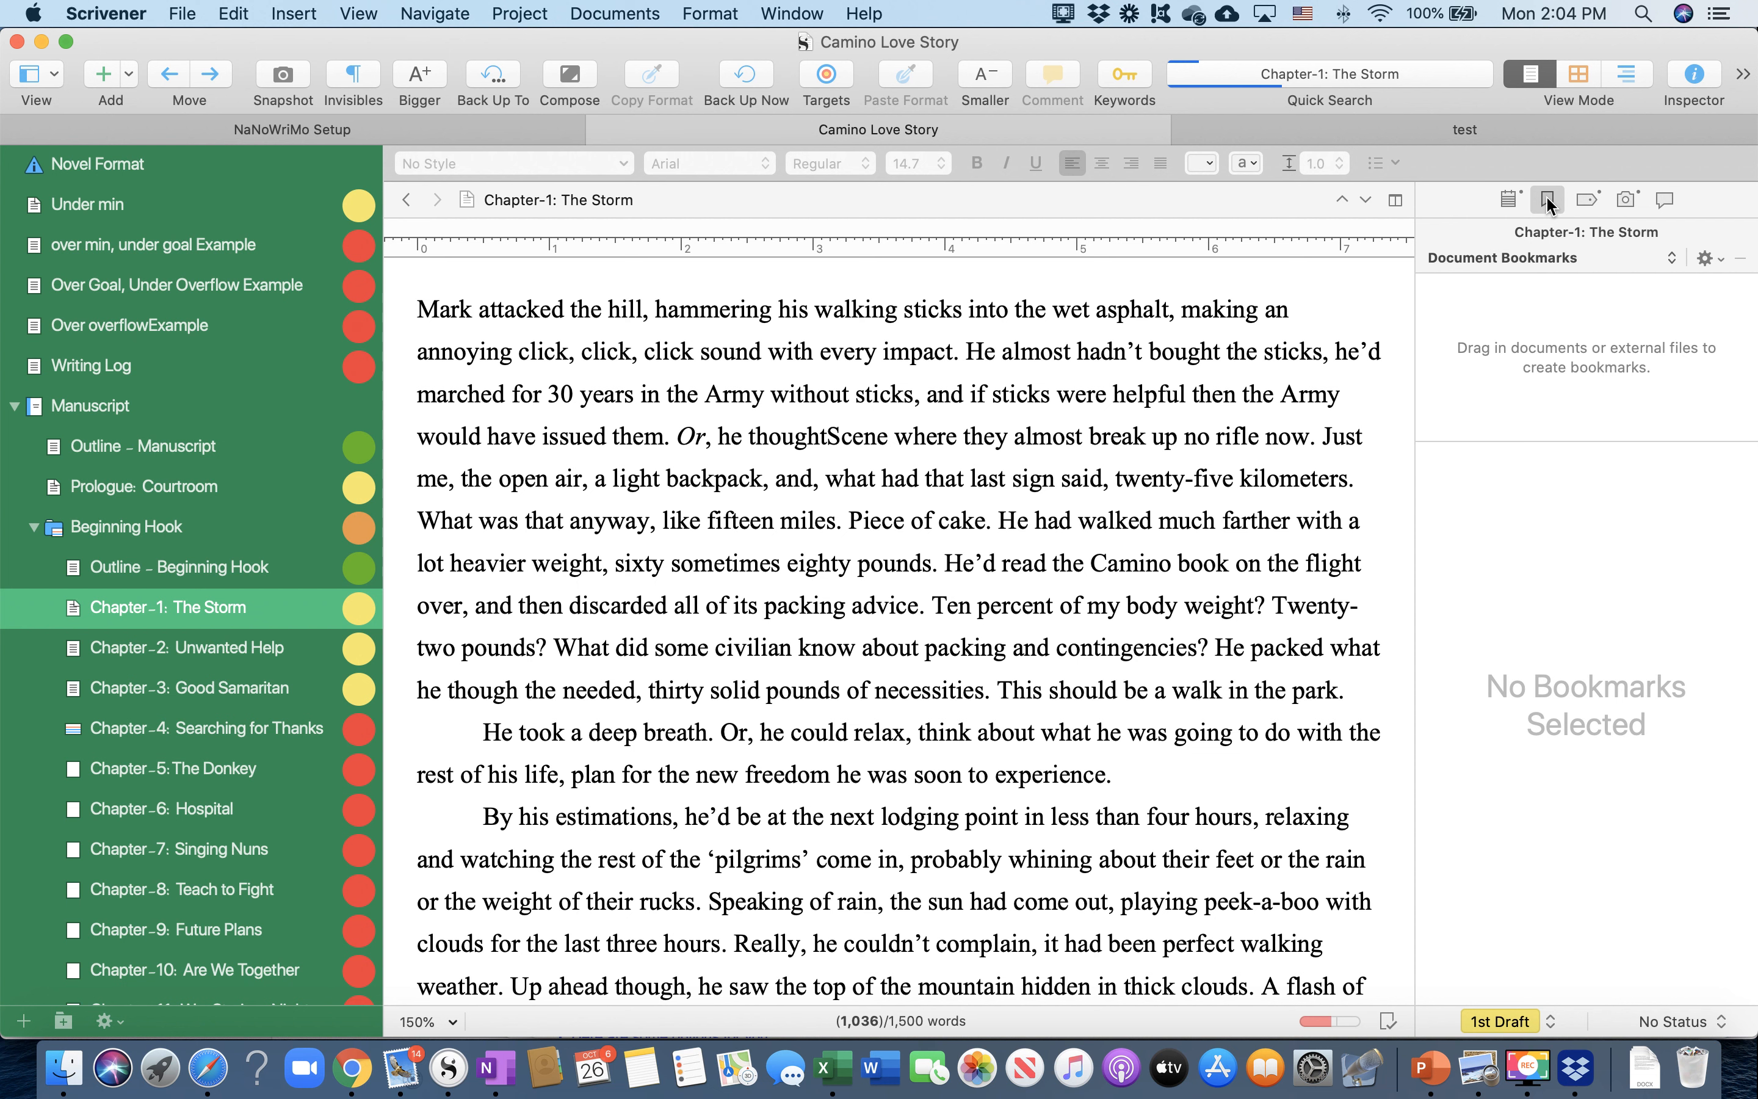
click(1586, 201)
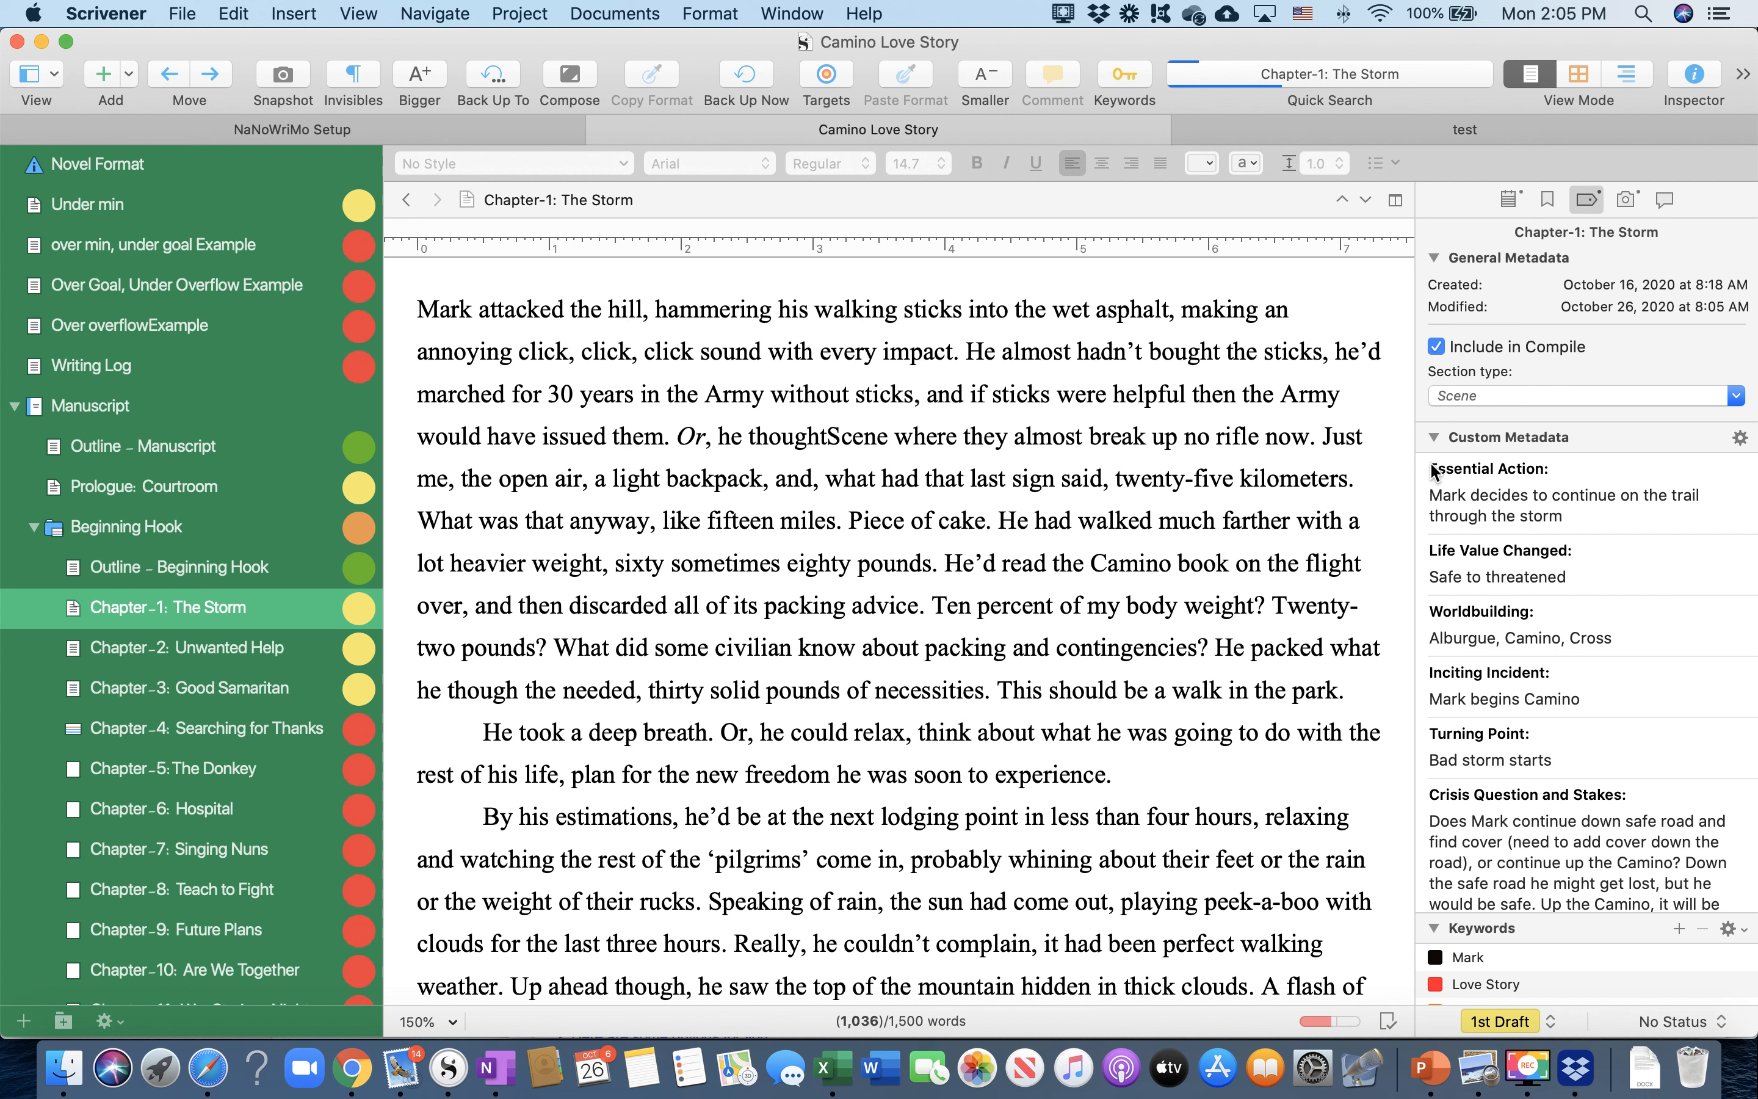
click(1434, 258)
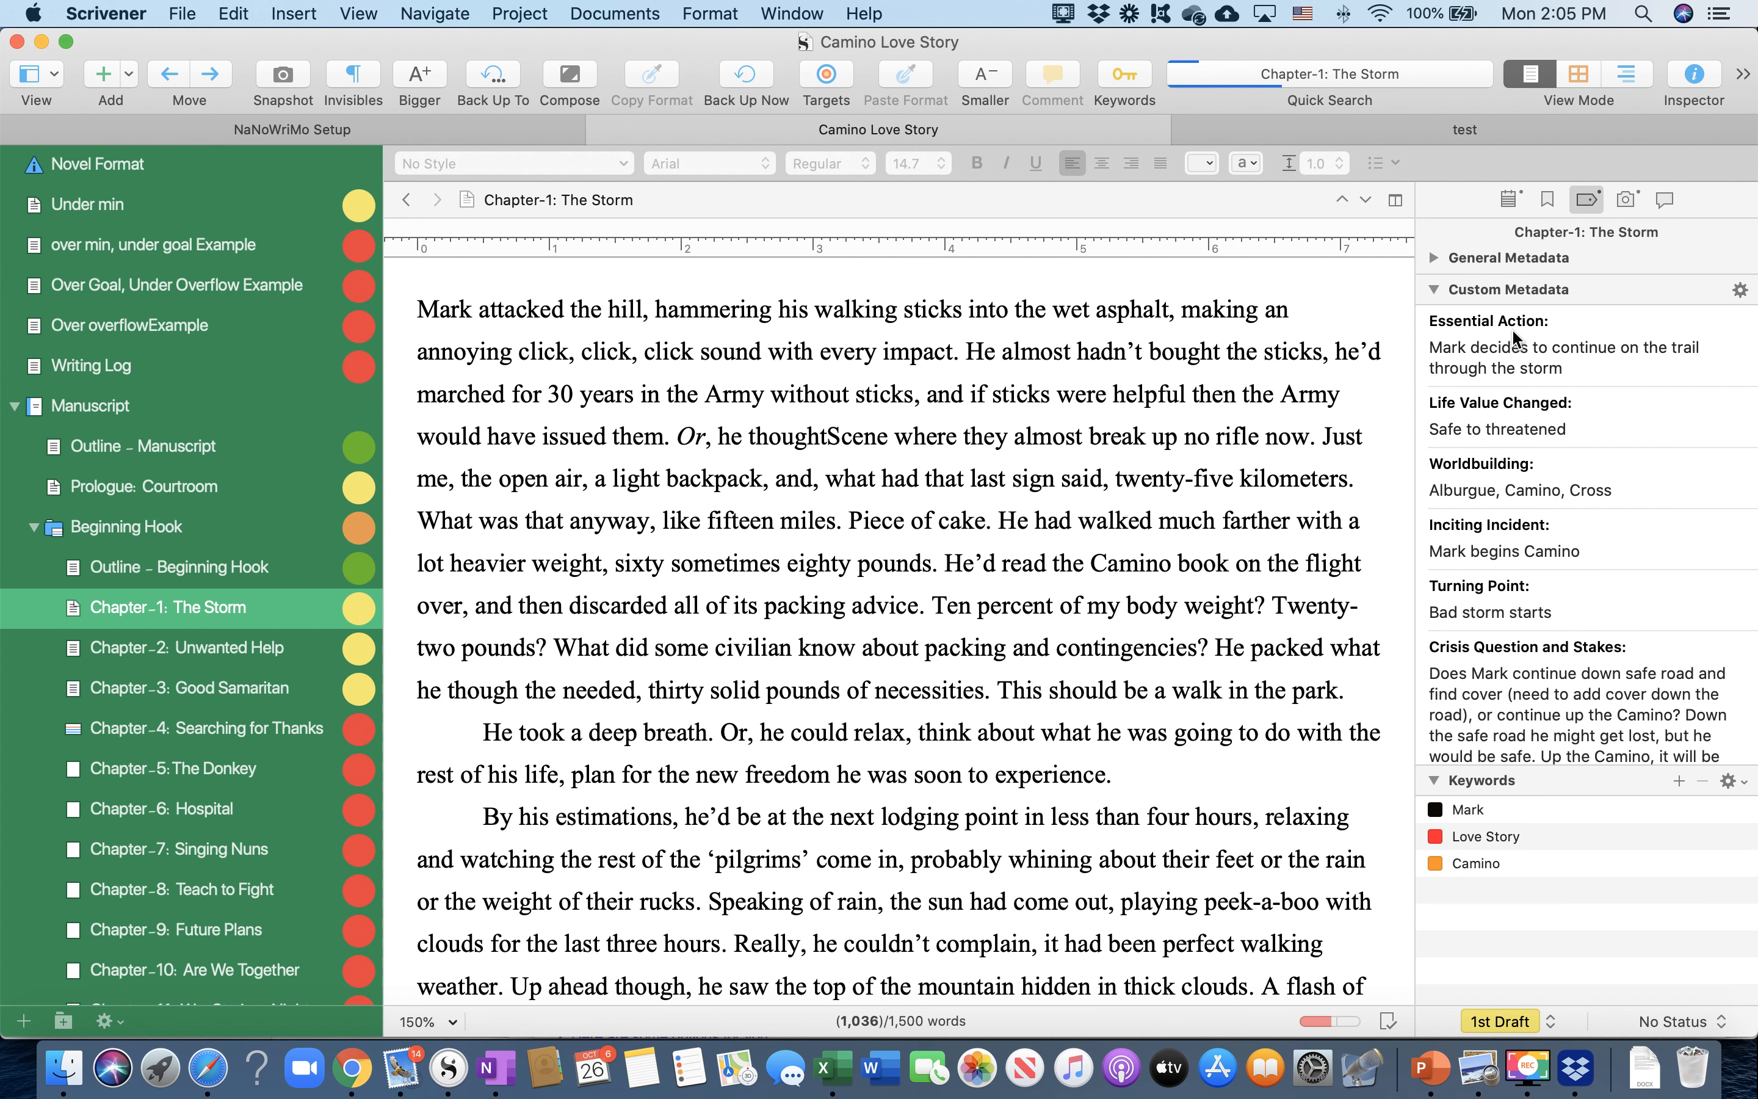
scroll(1525, 349, down, 5)
scroll(1540, 361, up, 5)
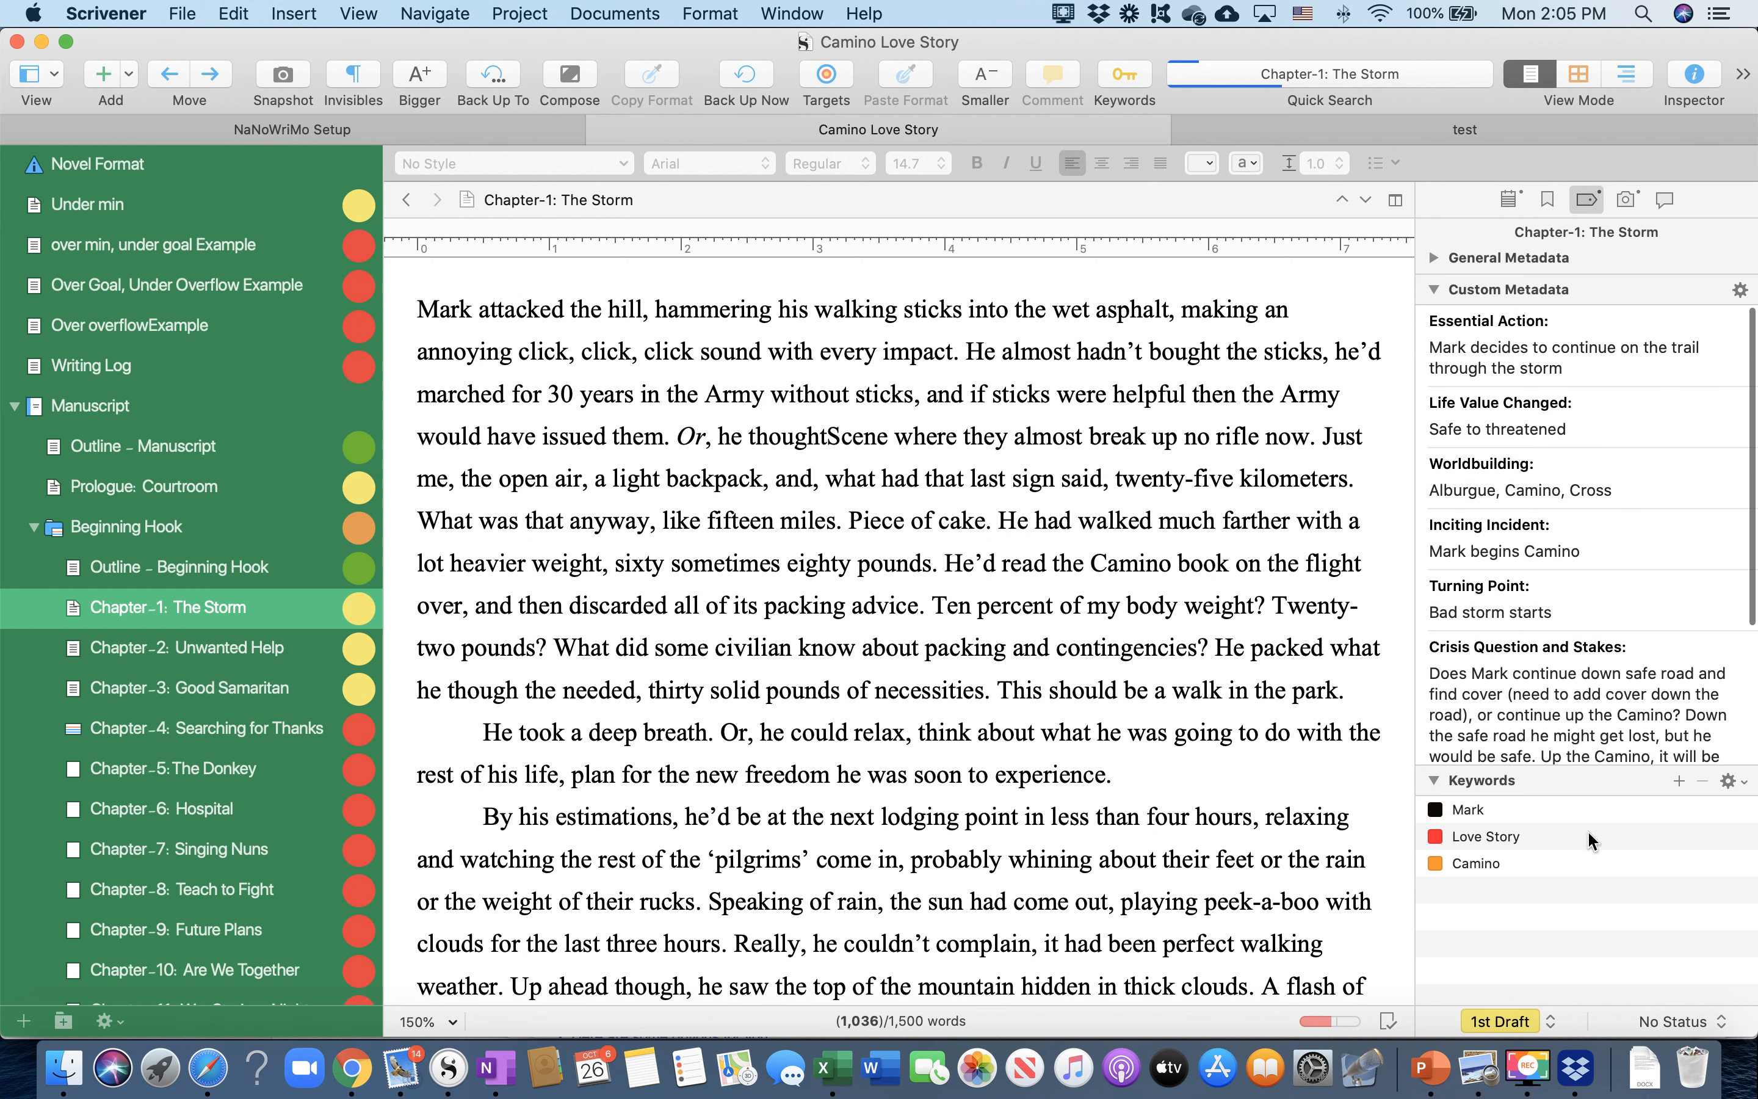
drag(1562, 766, 1559, 855)
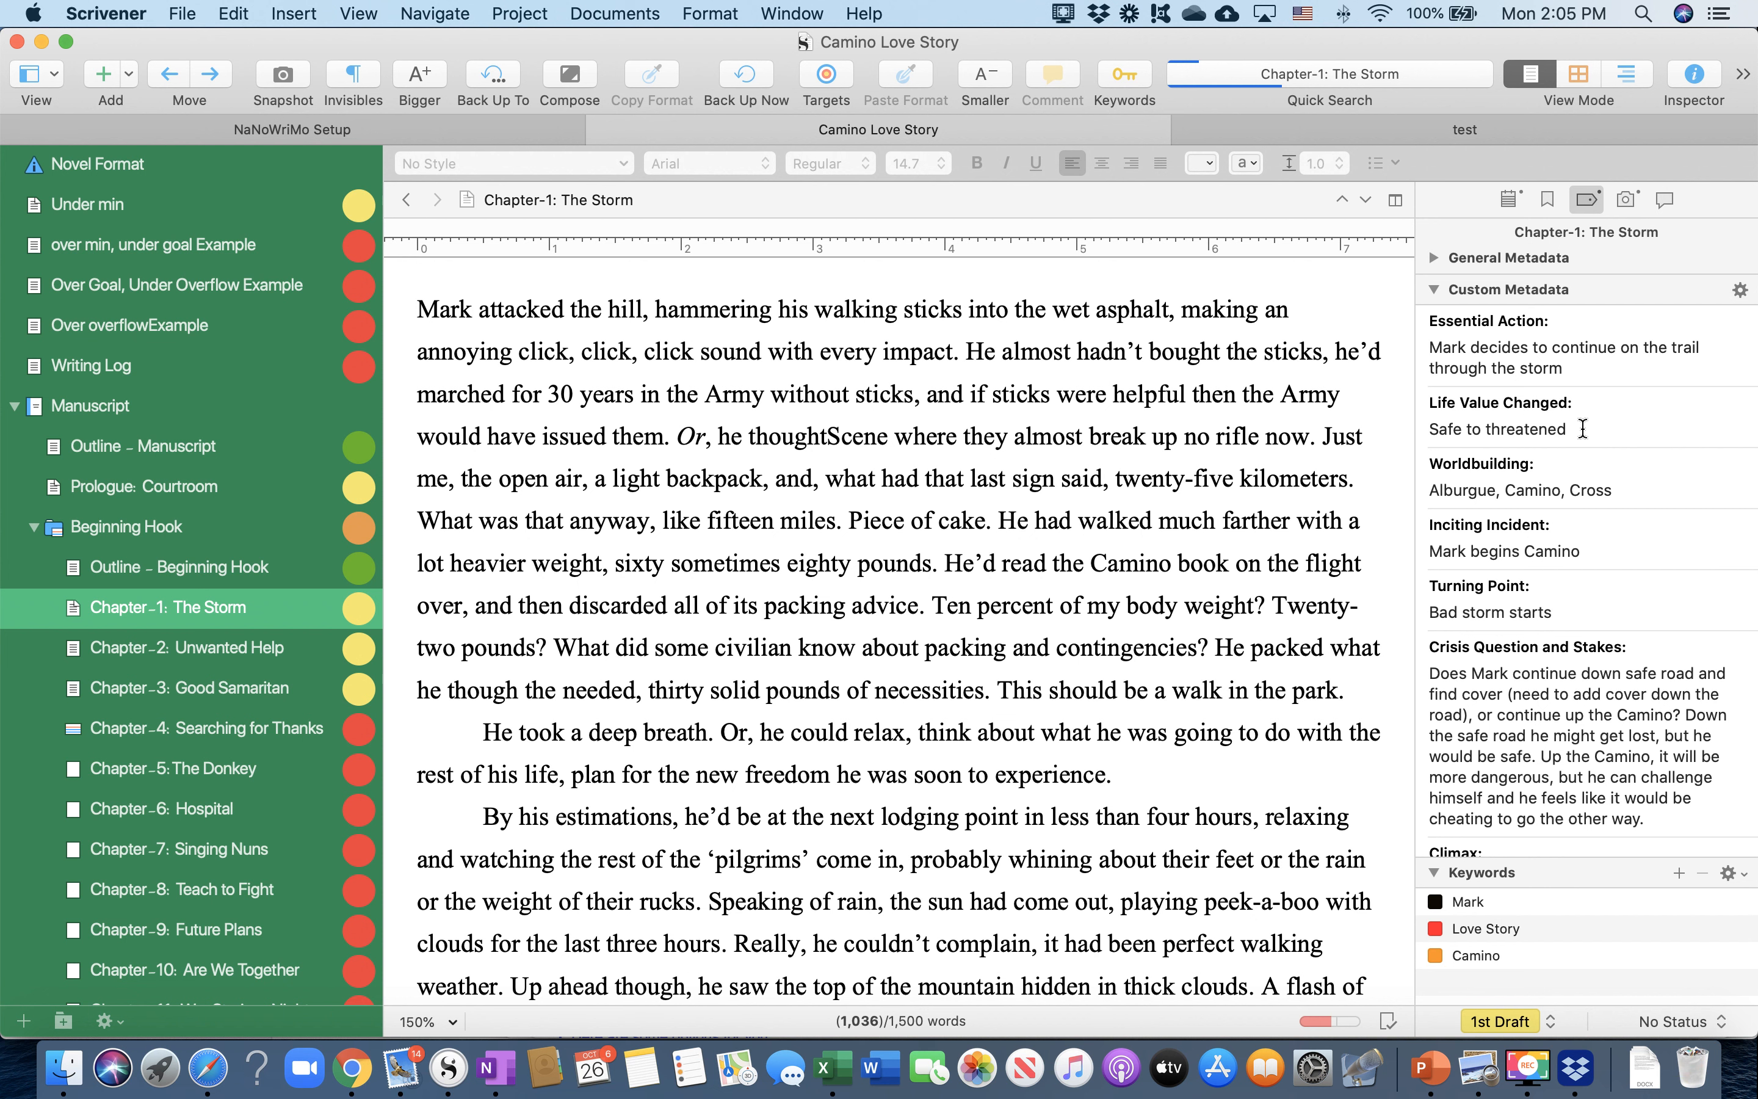
Read through the custom metadata fields of Chapter-1: The Storm down to Resolution
scroll(1582, 429, down, 2)
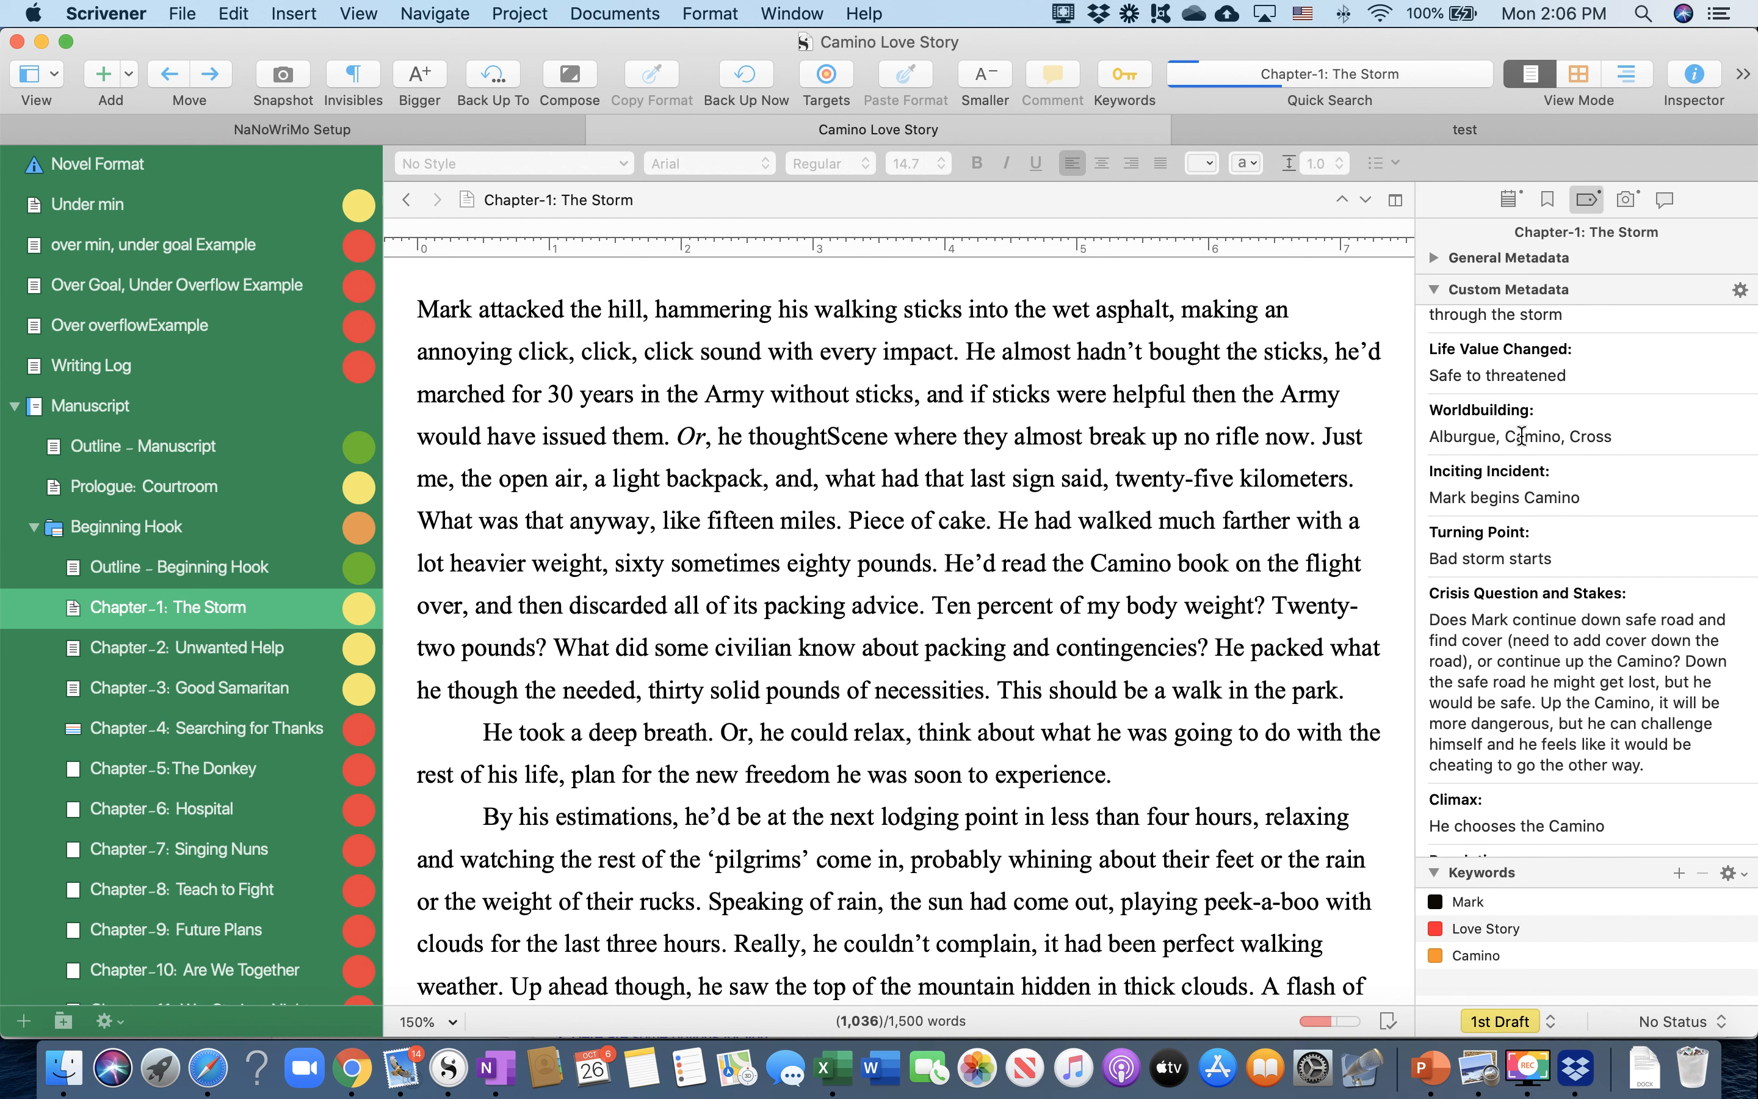
scroll(1569, 553, down, 2)
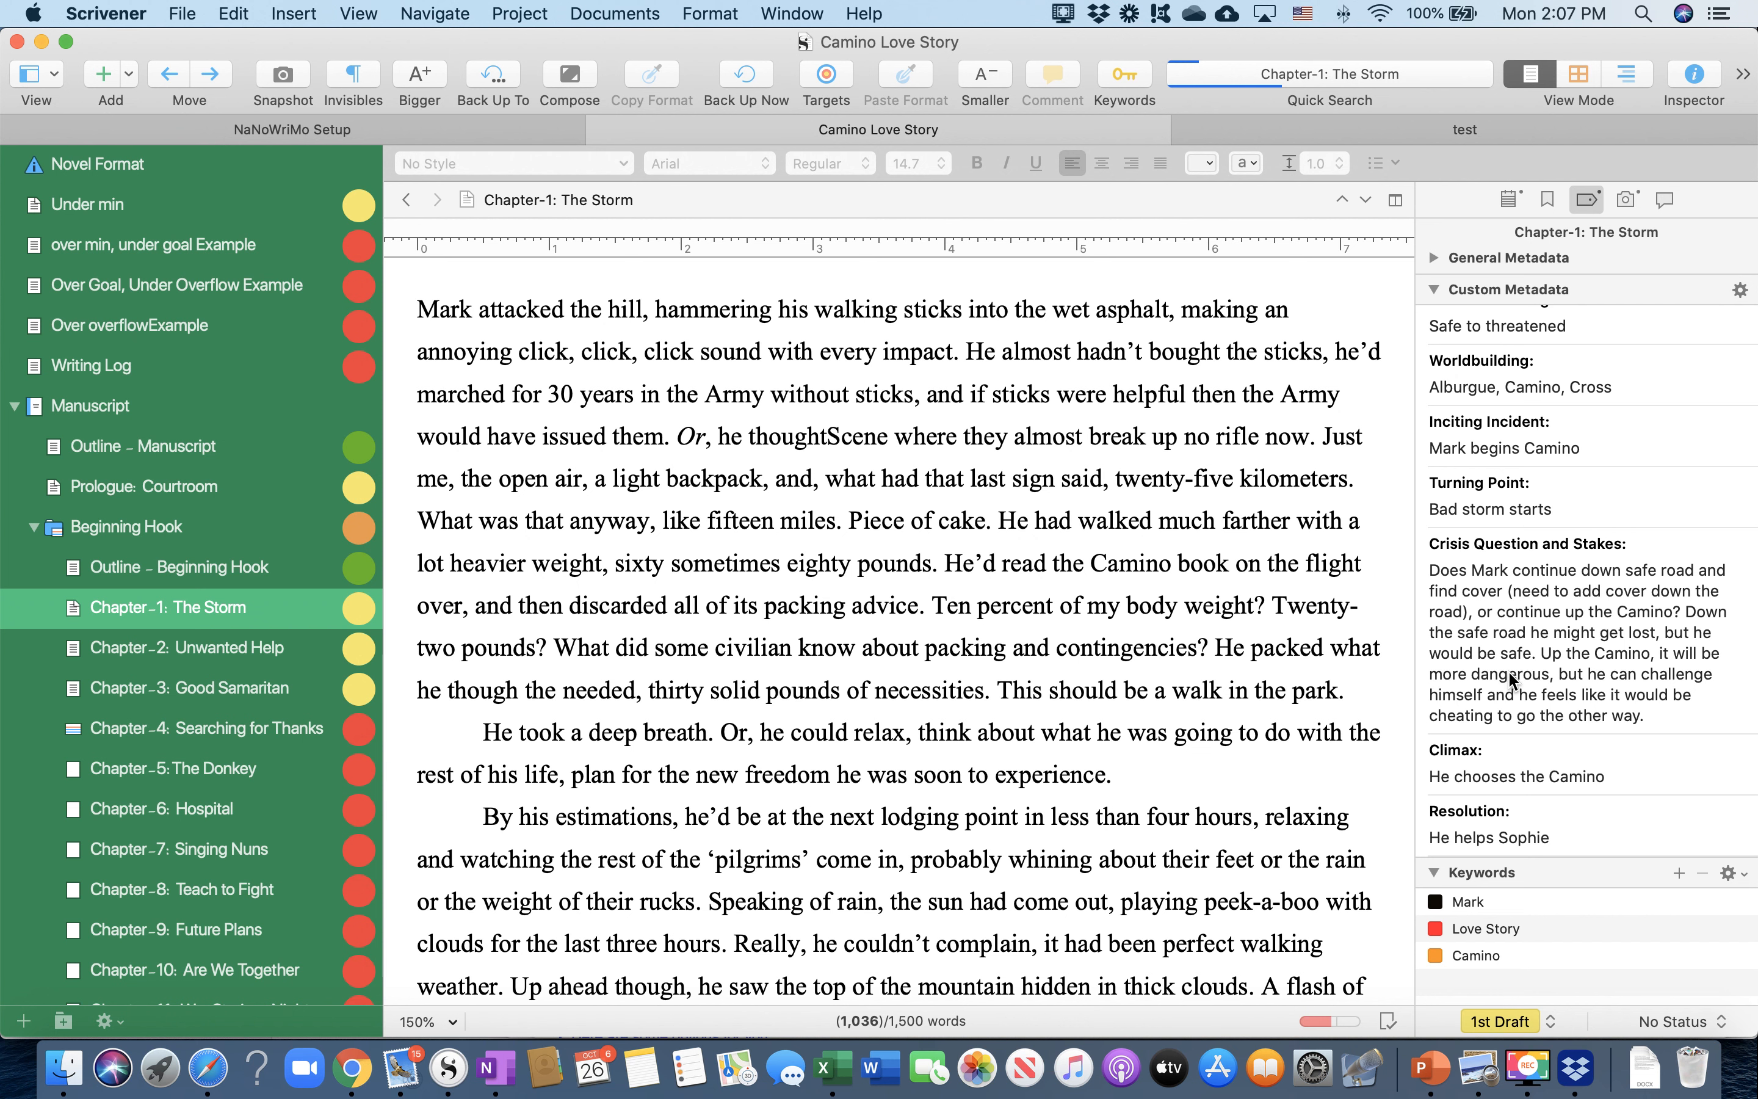
scroll(1505, 661, down, 2)
scroll(1506, 659, up, 2)
scroll(1506, 657, down, 2)
scroll(1508, 653, up, 2)
Enlarge the Keywords area of the inspector and show the project keywords in a separate window placed over the editor text
drag(1535, 858, 1515, 683)
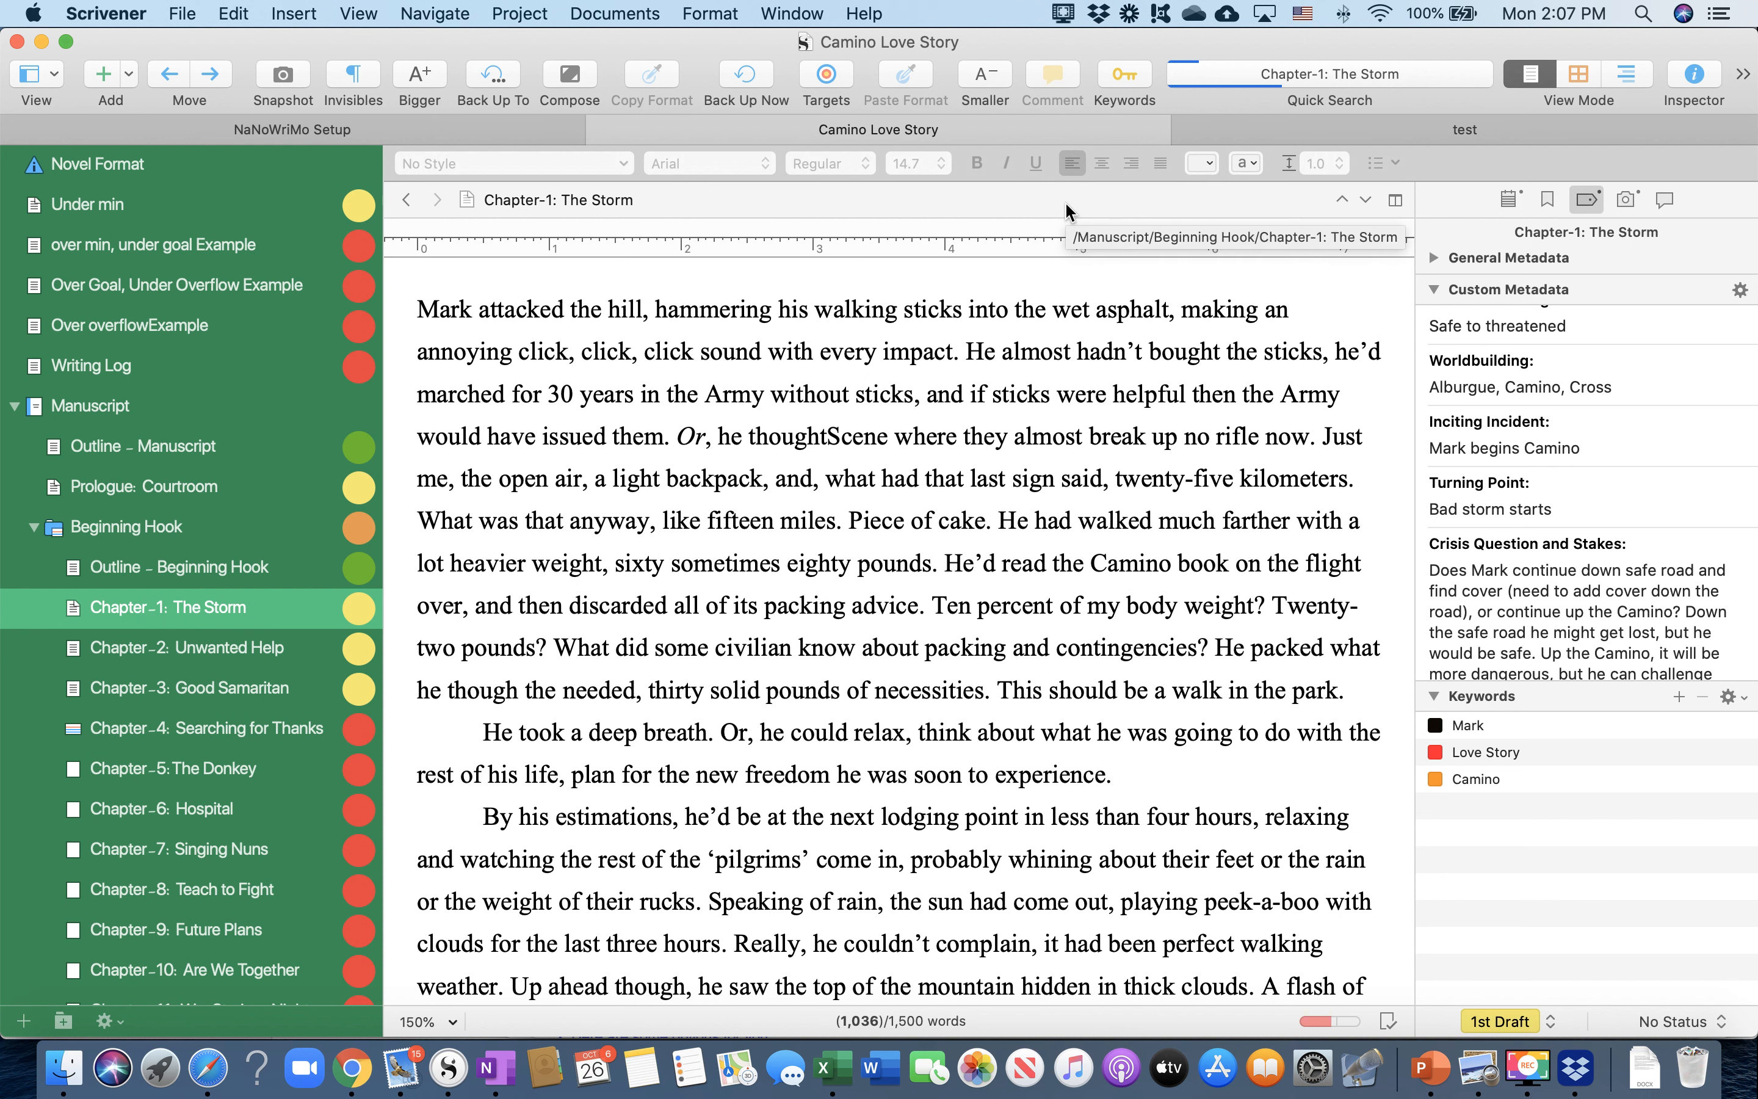
click(1116, 72)
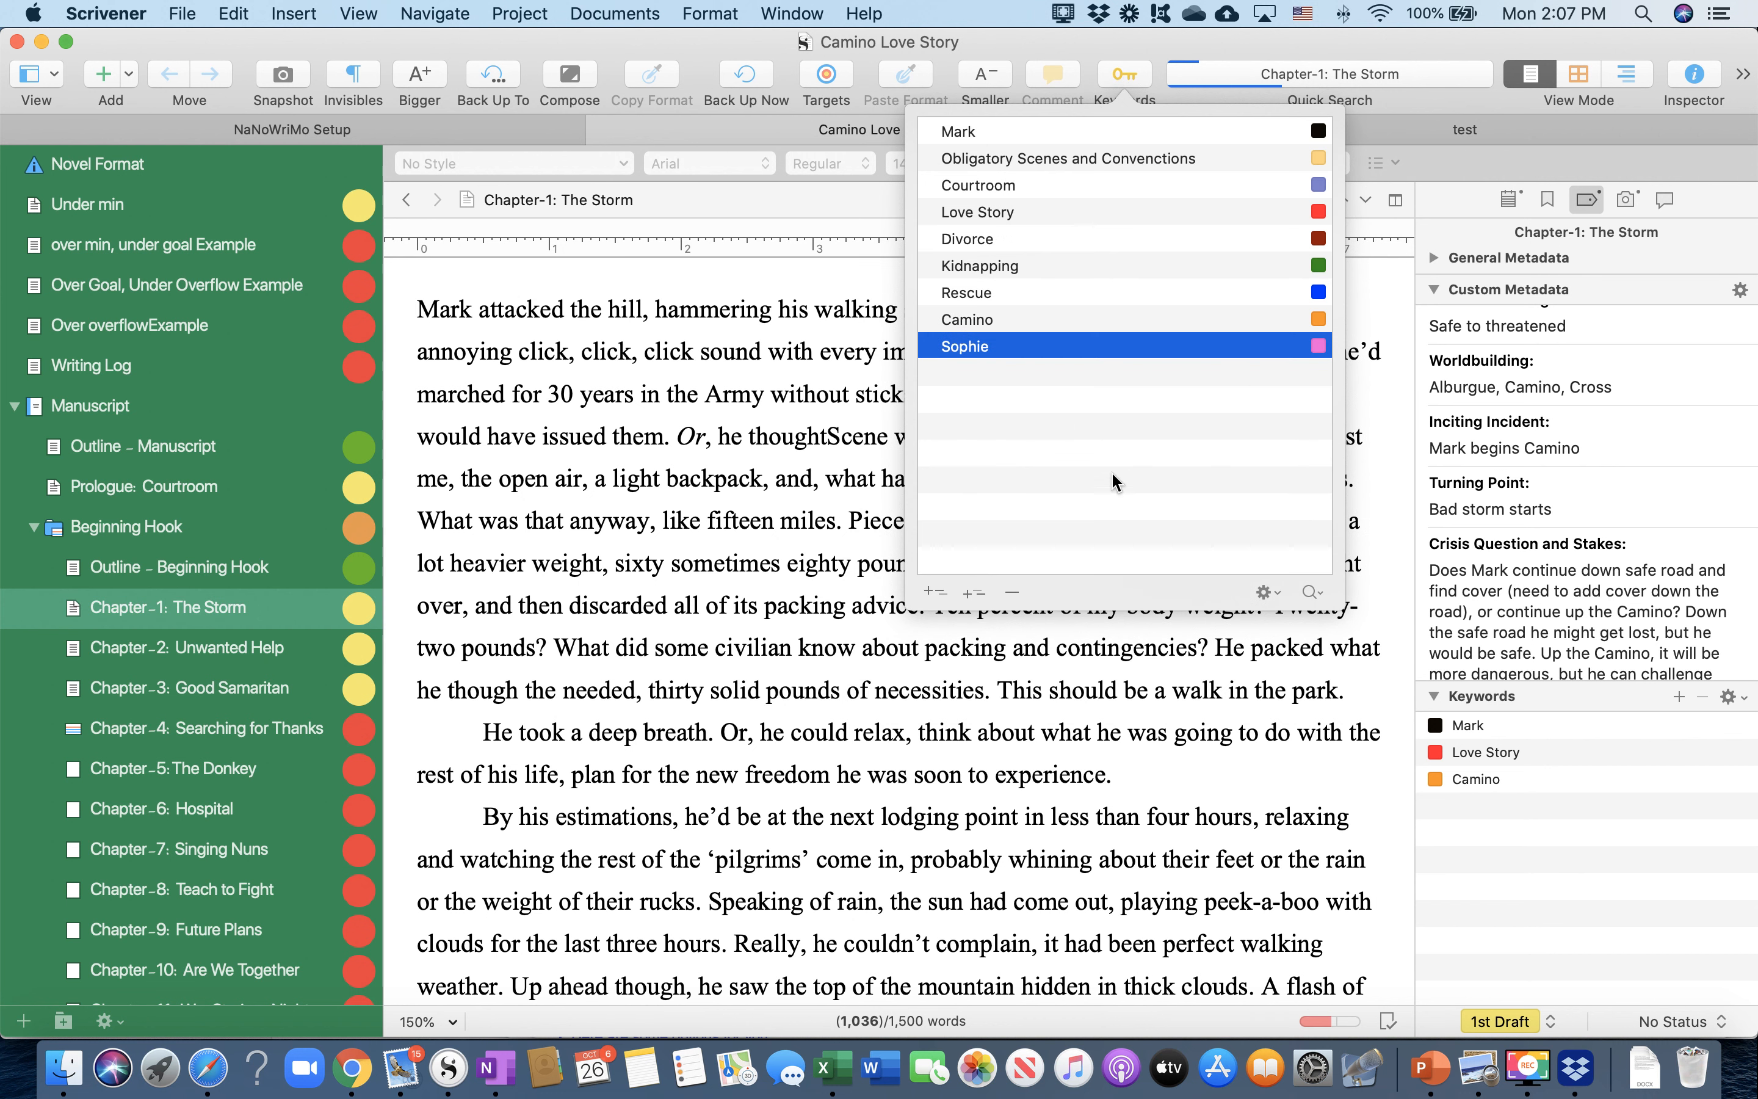
click(1730, 699)
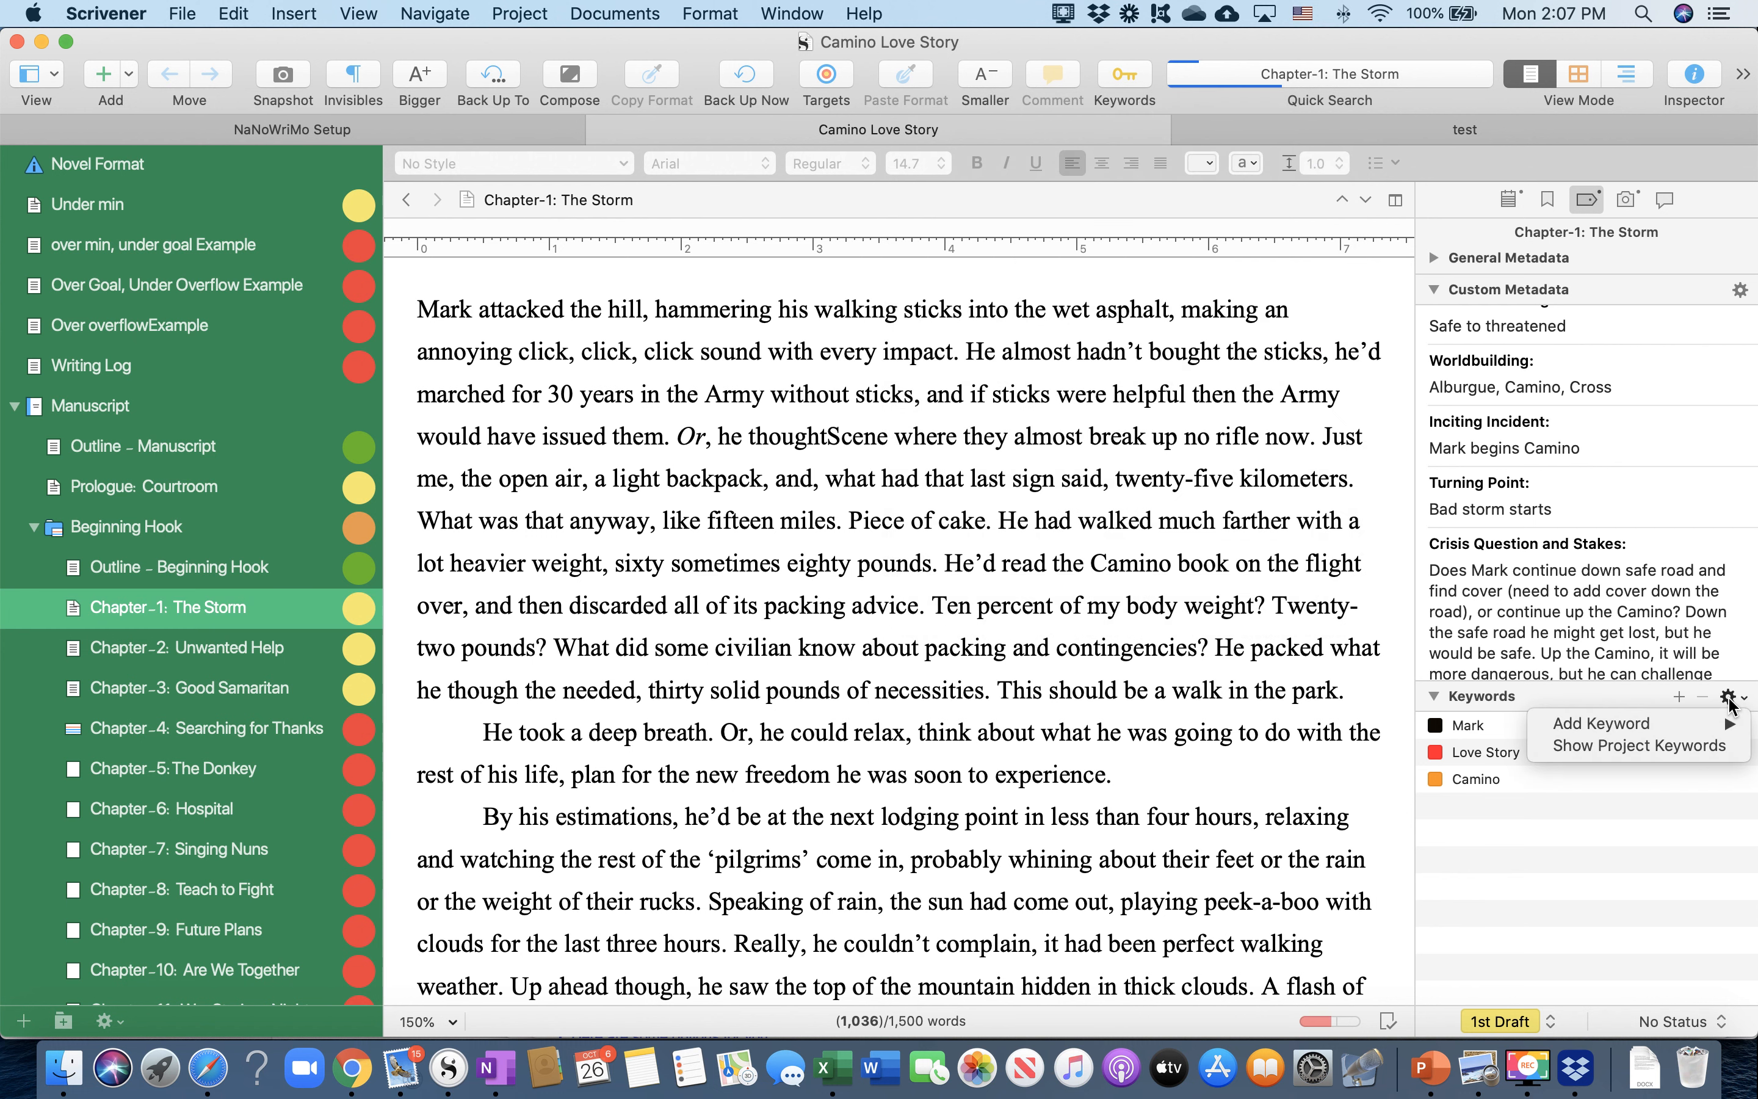
click(1666, 748)
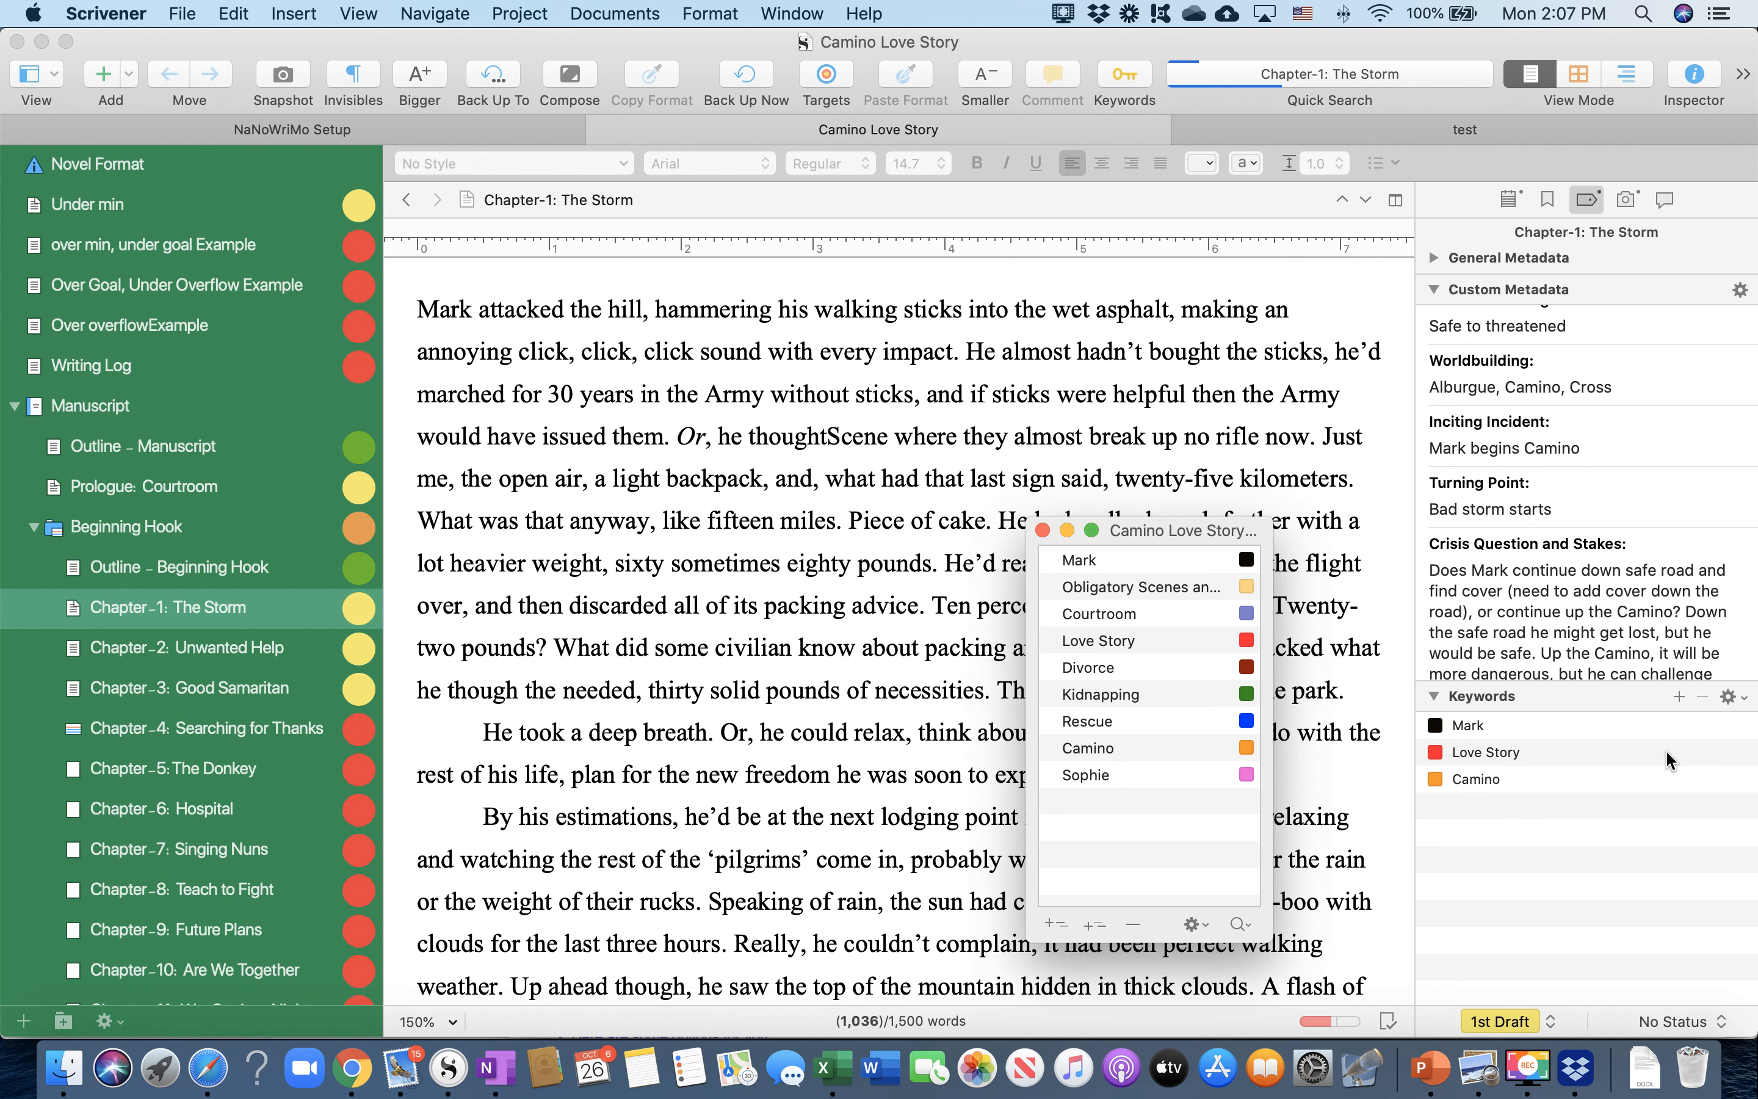
drag(1137, 533, 1098, 325)
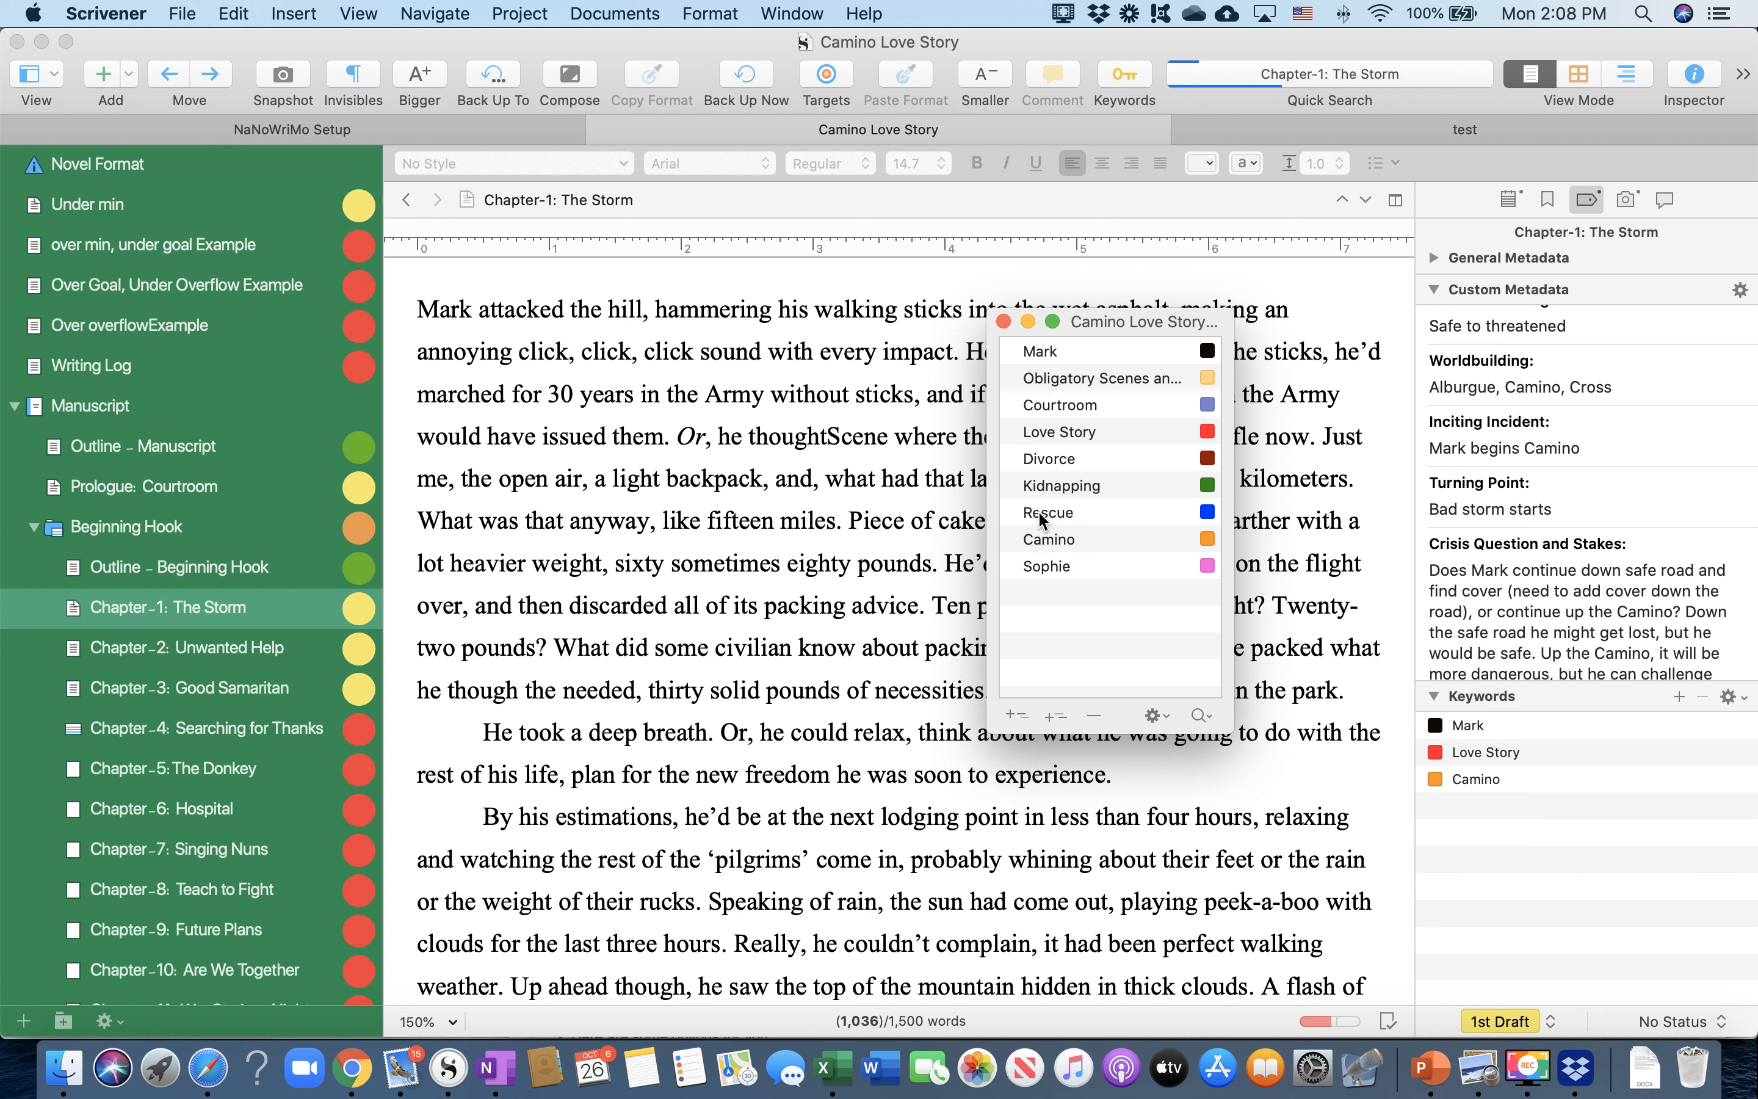
Try assigning the Rescue keyword to Chapter-1: The Storm, remove it again, and close the project keywords window
drag(1040, 518, 1485, 854)
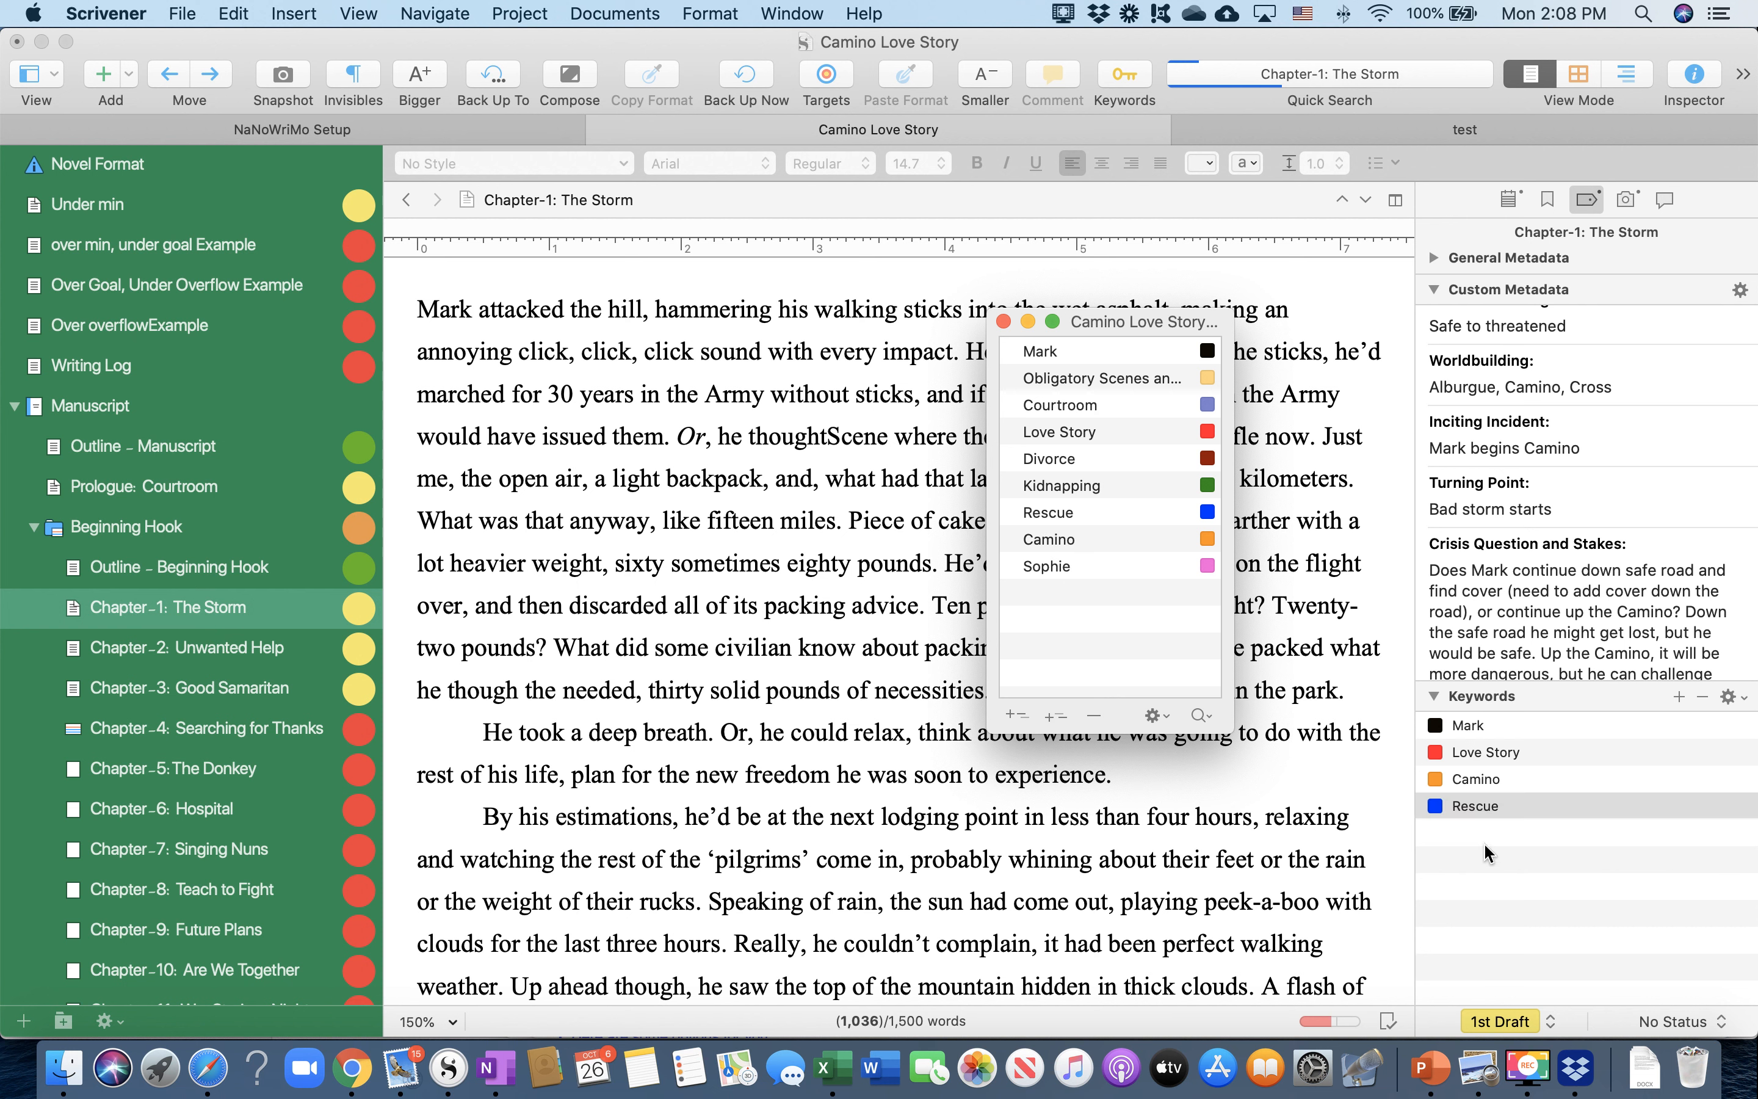
click(1702, 699)
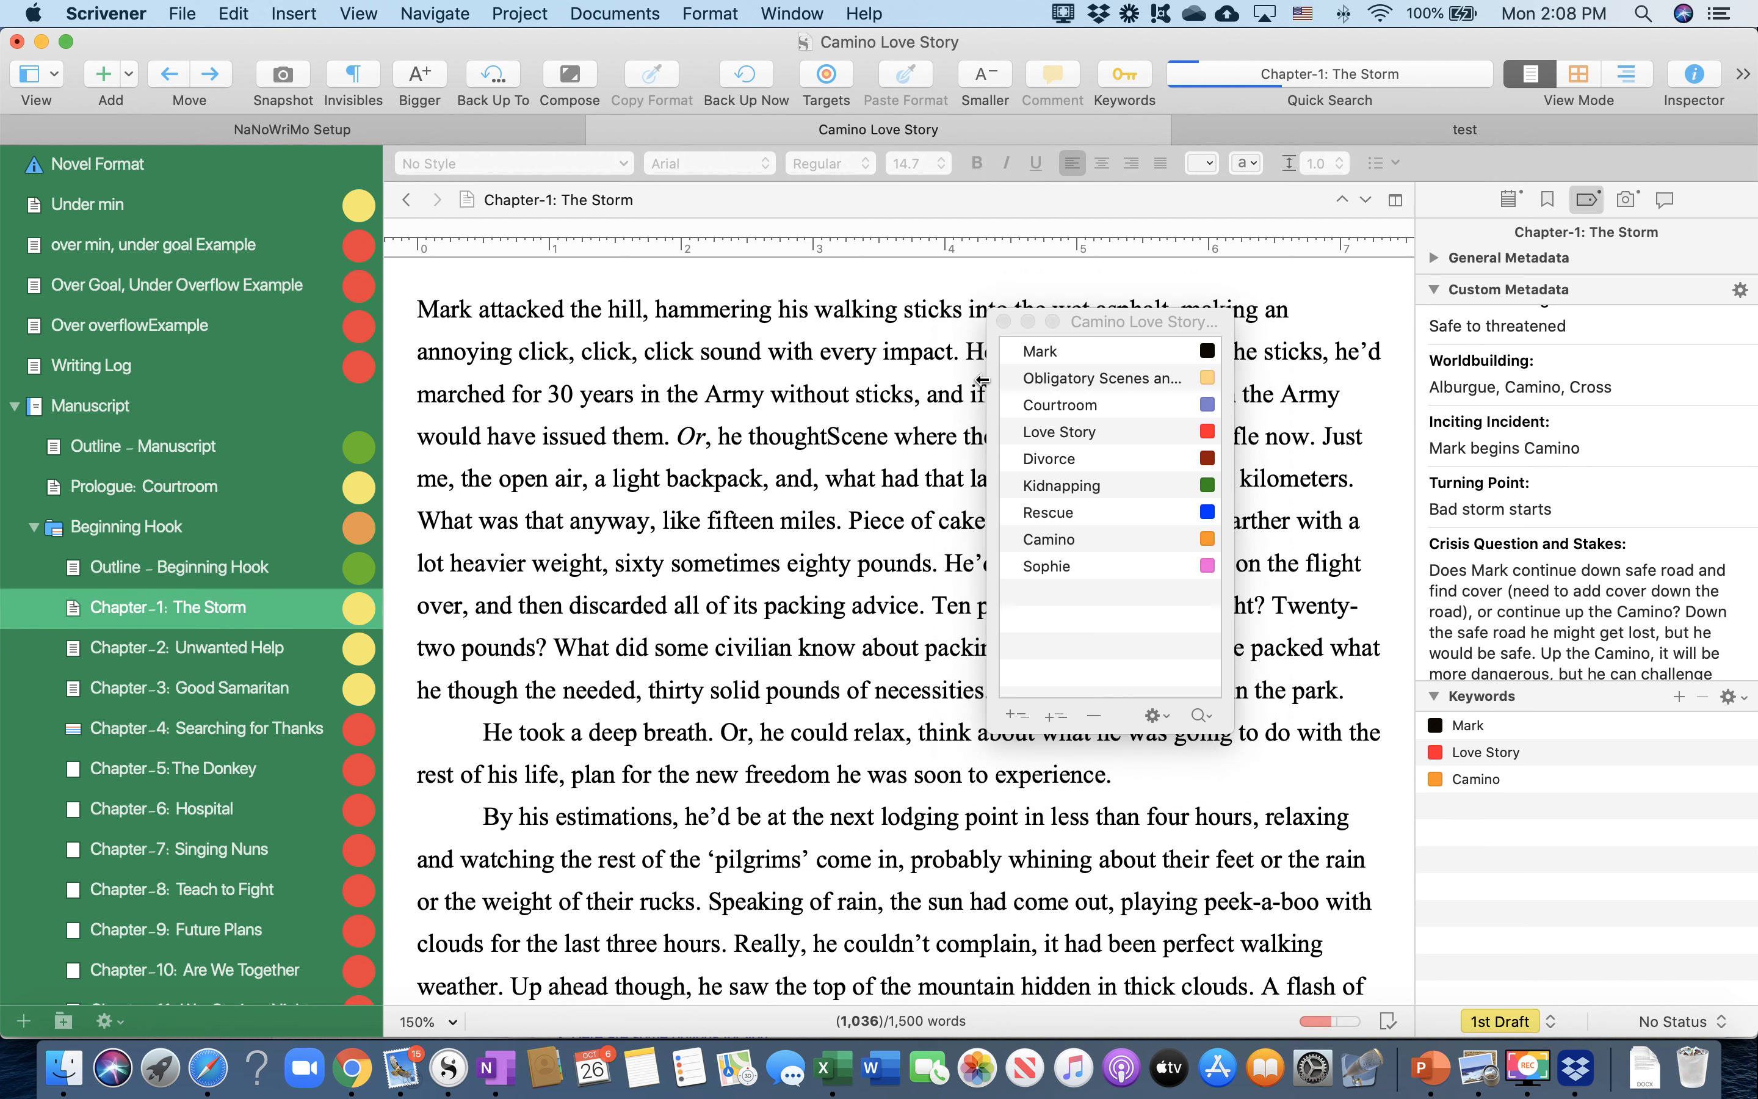
click(1003, 321)
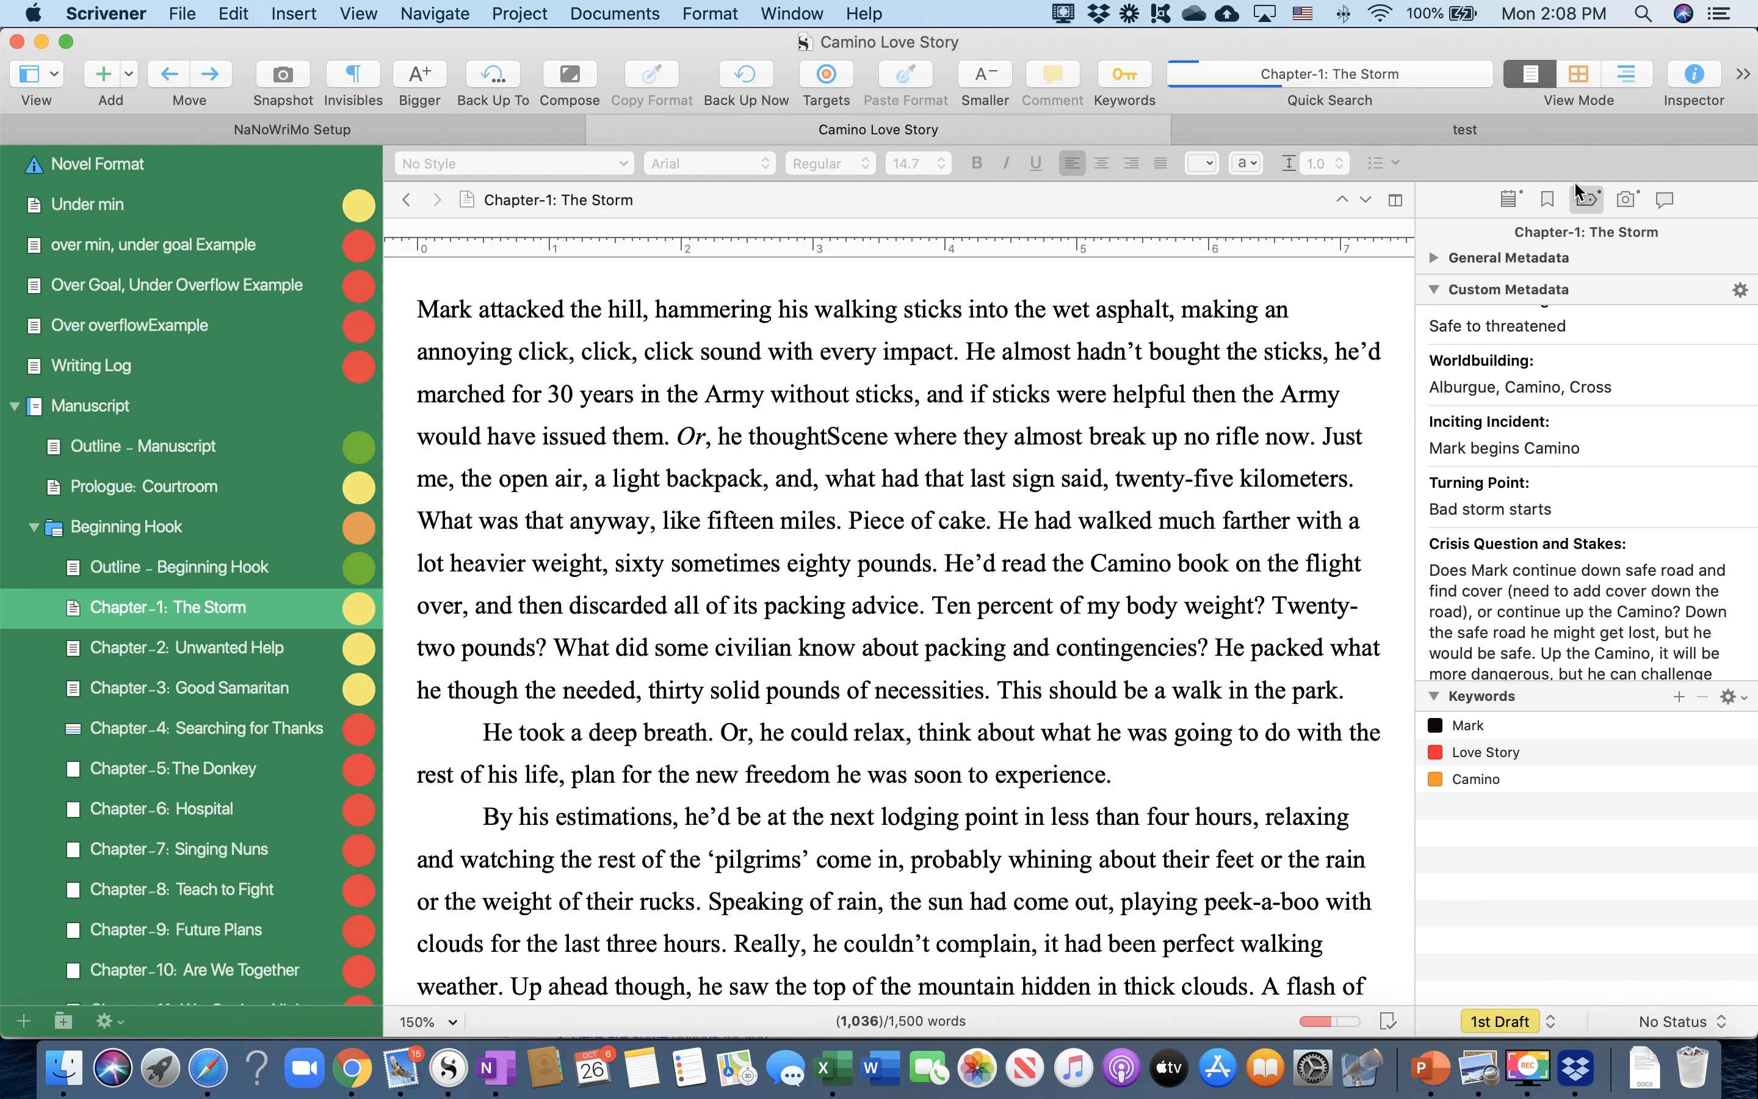
Show the snapshots of Chapter-1: The Storm in the inspector and look over their dates and titles
click(1625, 198)
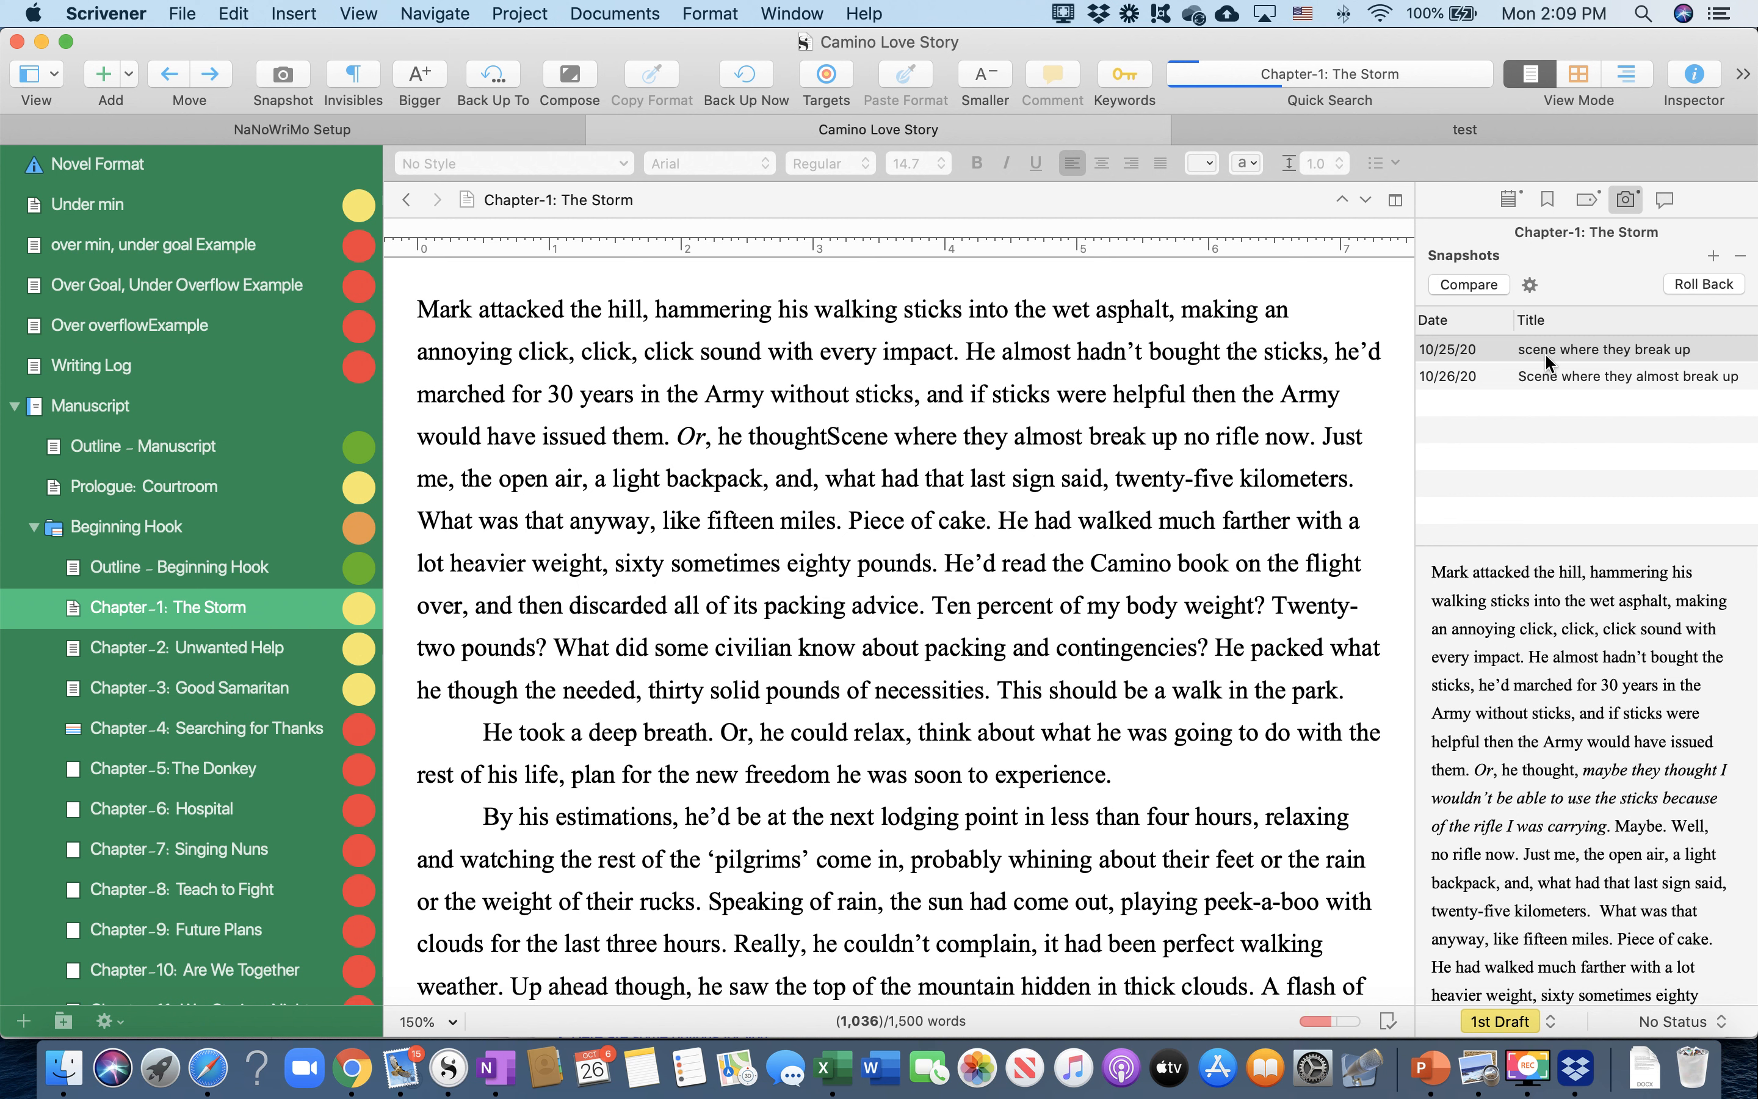
mouse_move(1545, 354)
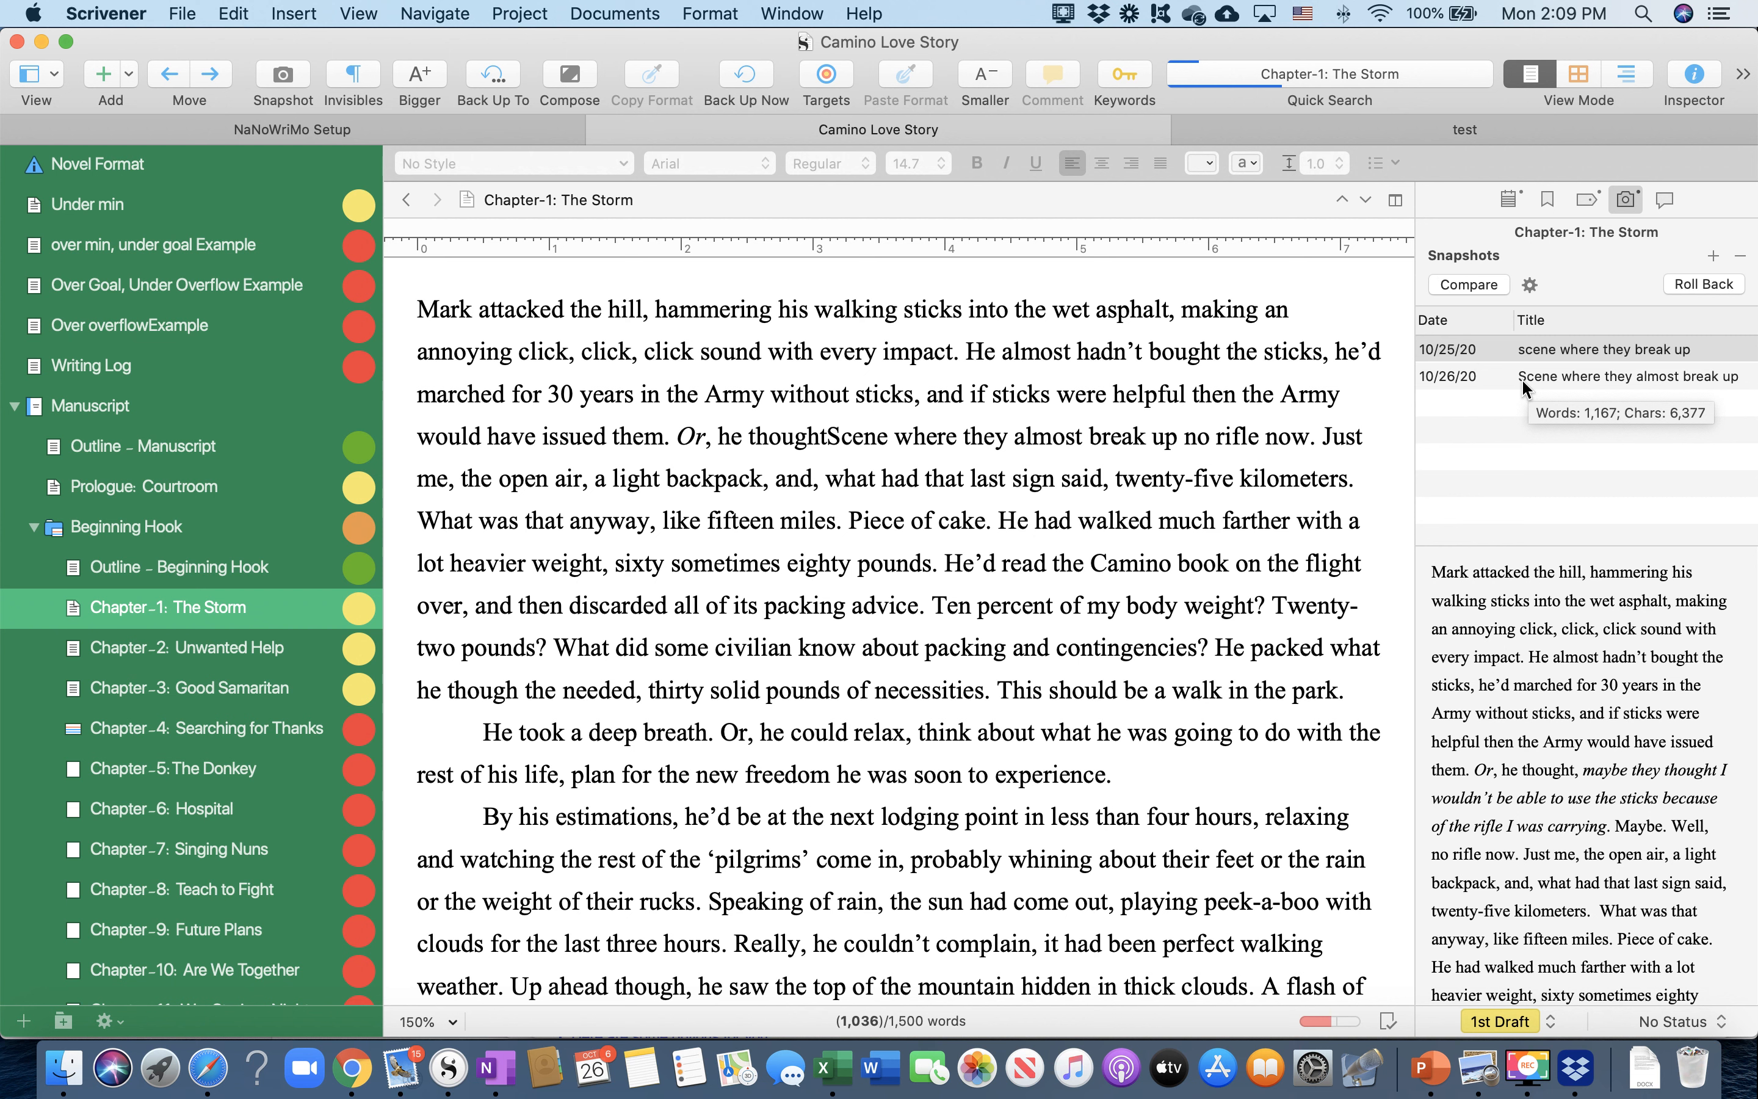
Switch between the two snapshots of Chapter-1: The Storm and read the text stored in each
click(1521, 378)
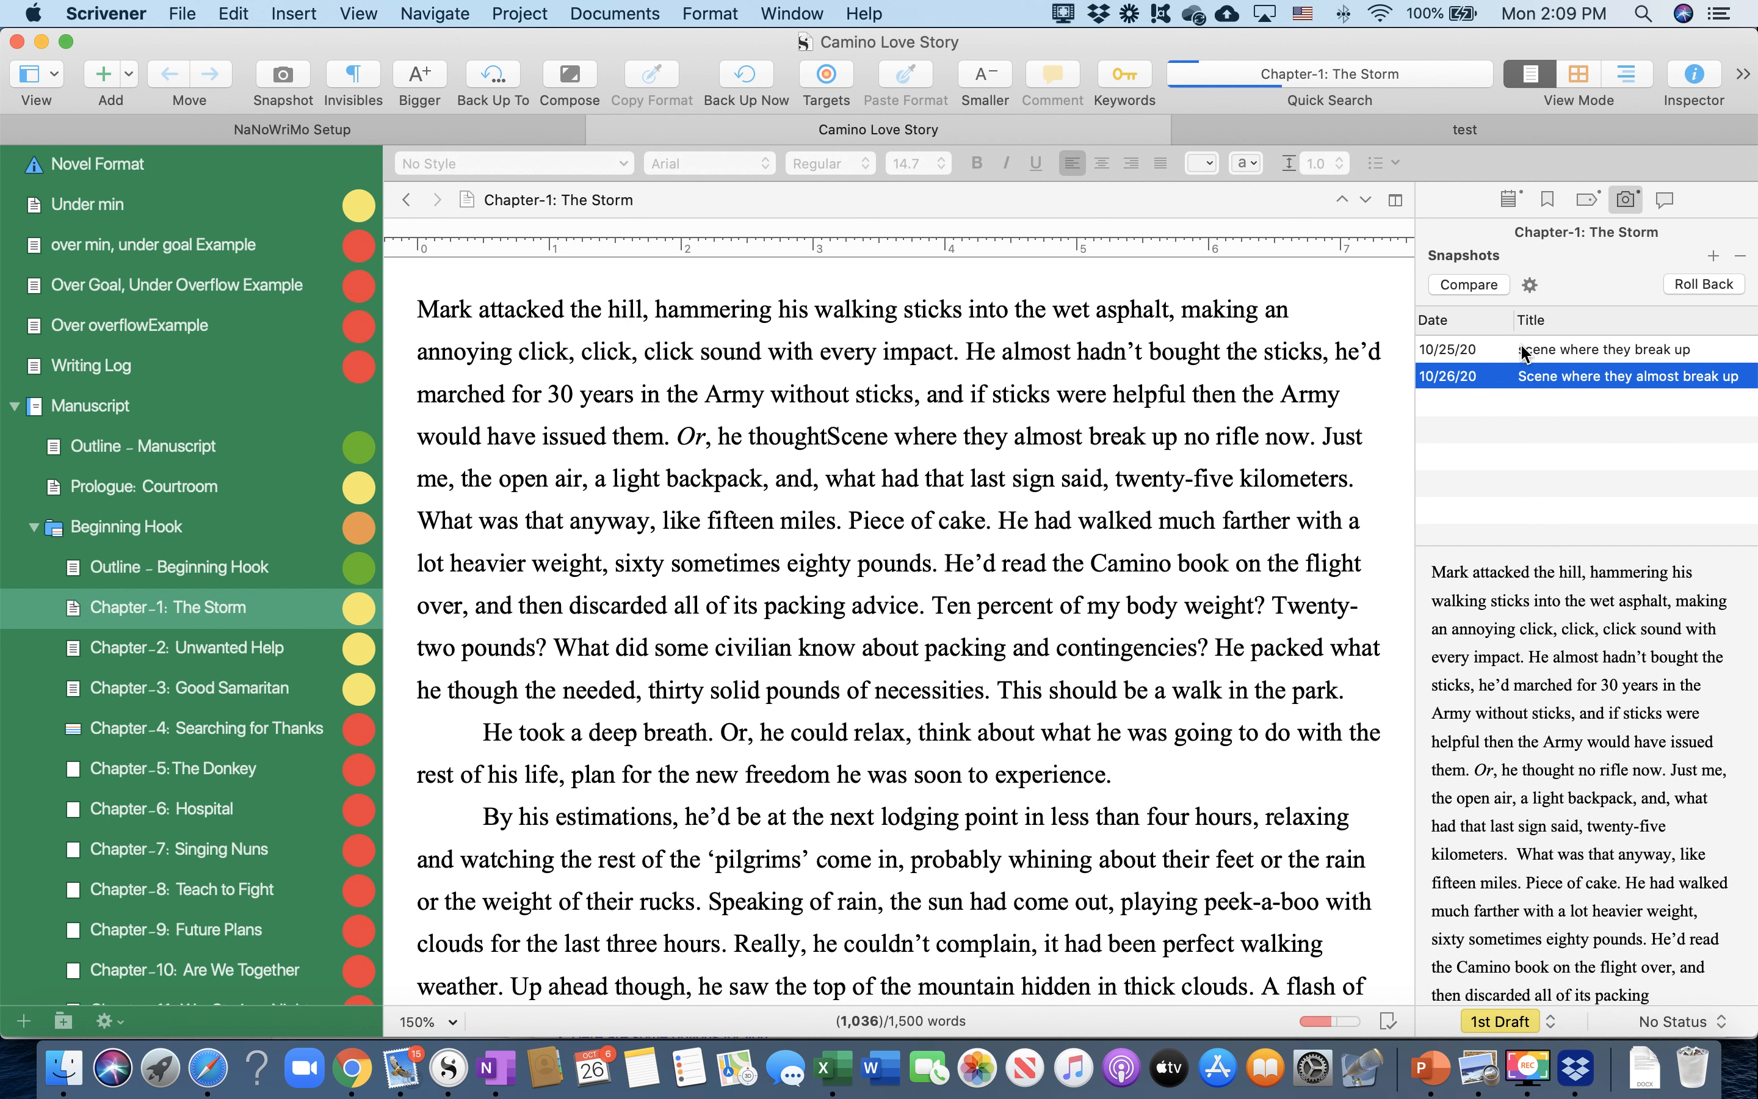
click(1521, 348)
click(1522, 376)
click(1502, 351)
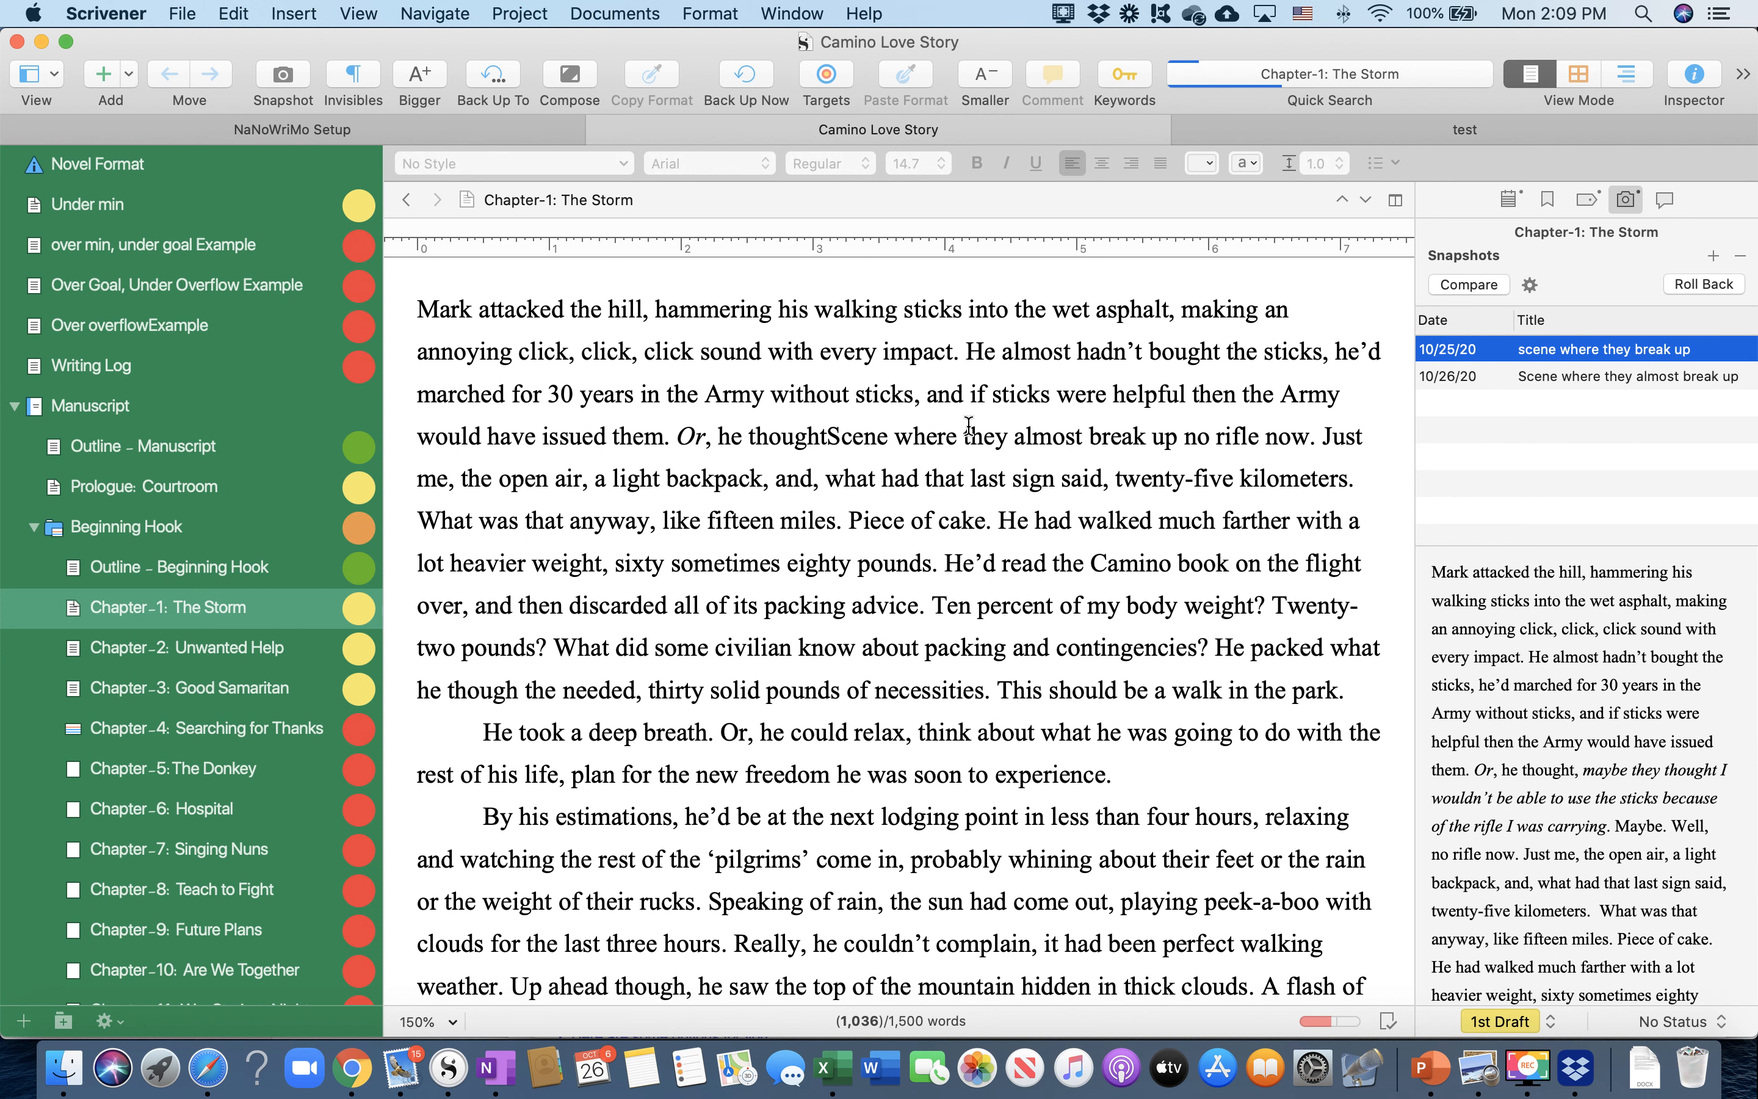
scroll(889, 702, down, 2)
scroll(998, 665, up, 3)
Compare the "Scene where they almost break up" snapshot with the current chapter text, read through the marked changes, and return to the original snapshot view
click(1473, 375)
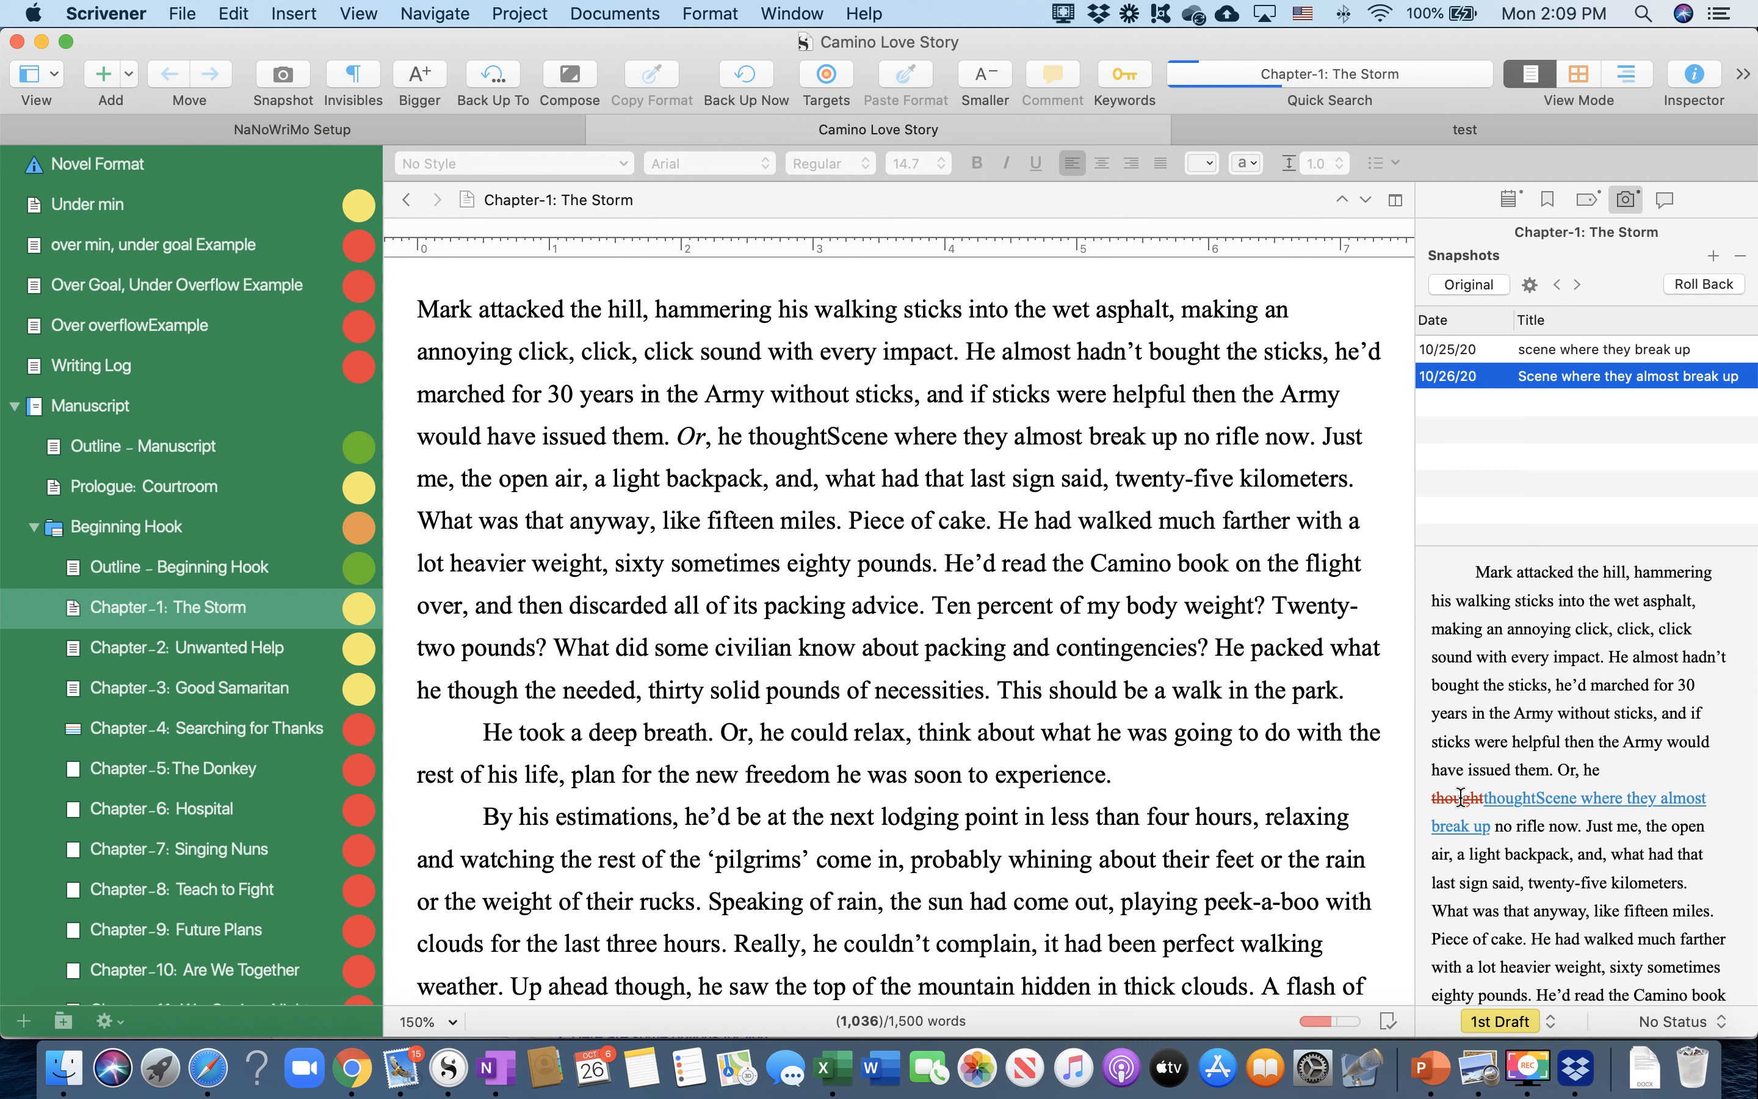
scroll(1493, 800, down, 10)
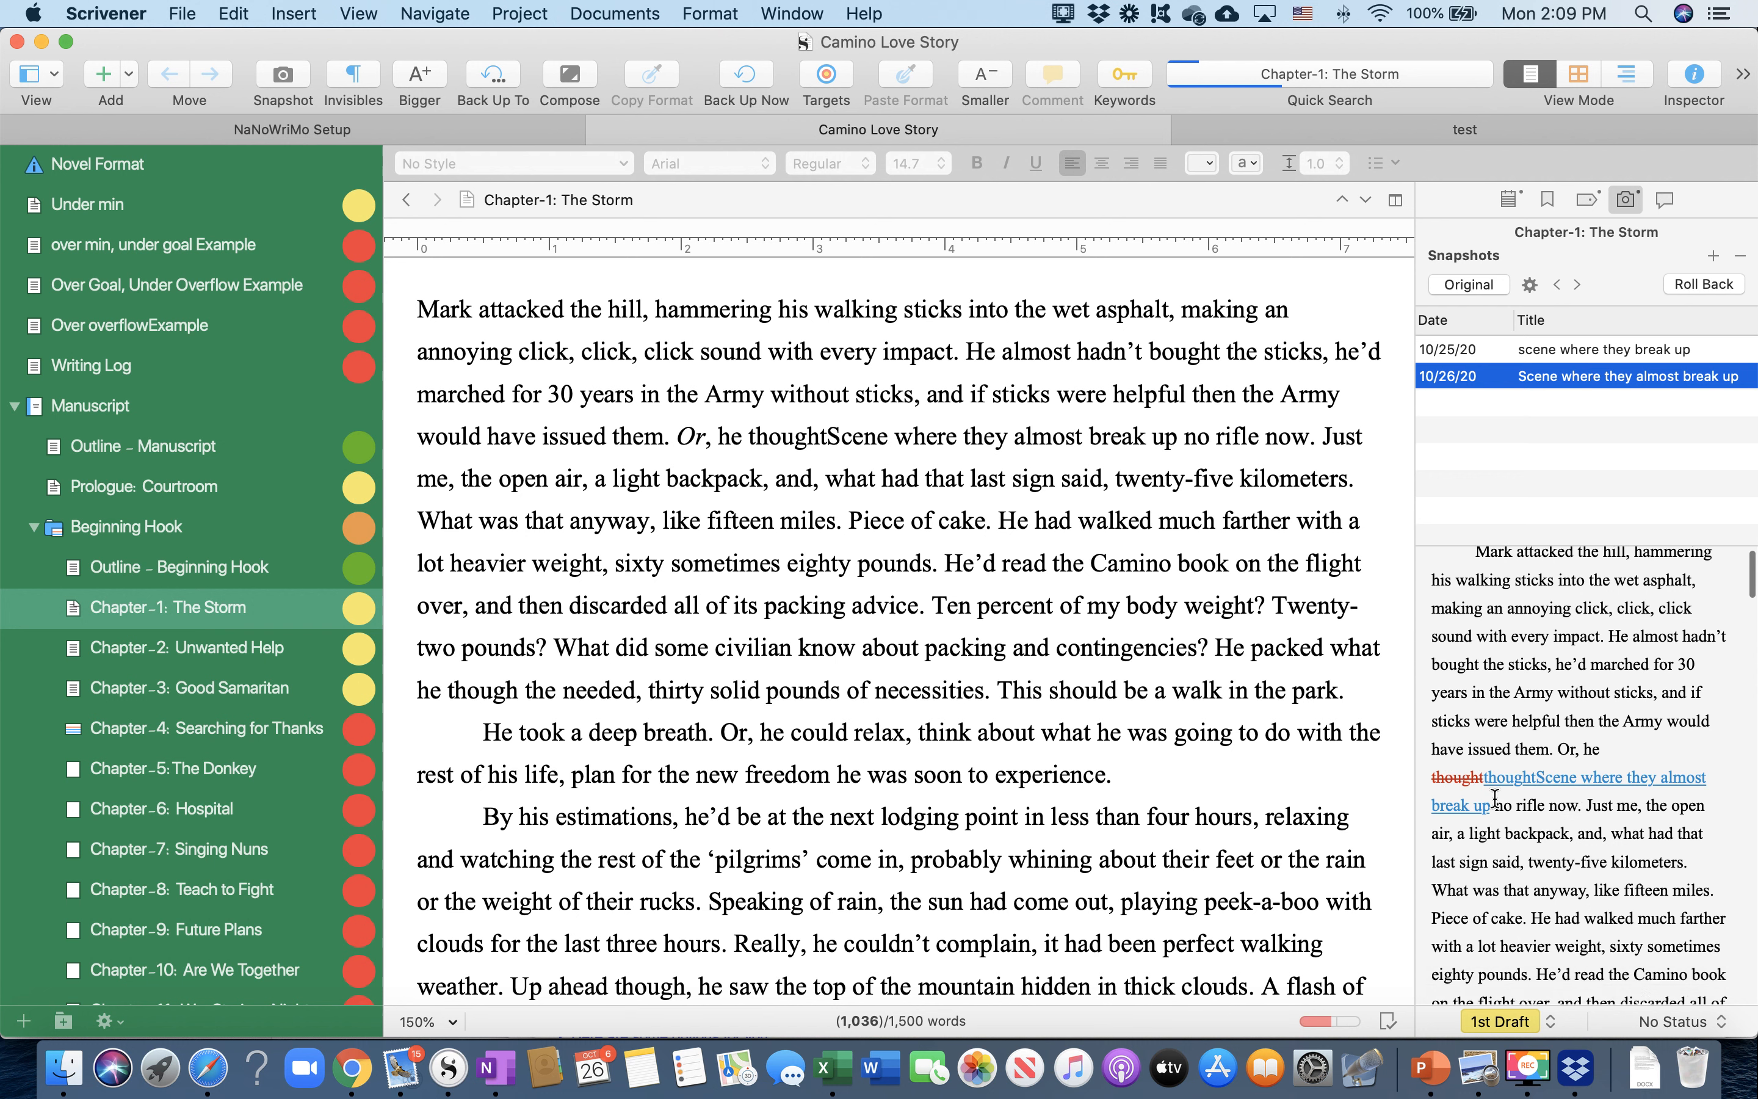
scroll(1494, 798, down, 10)
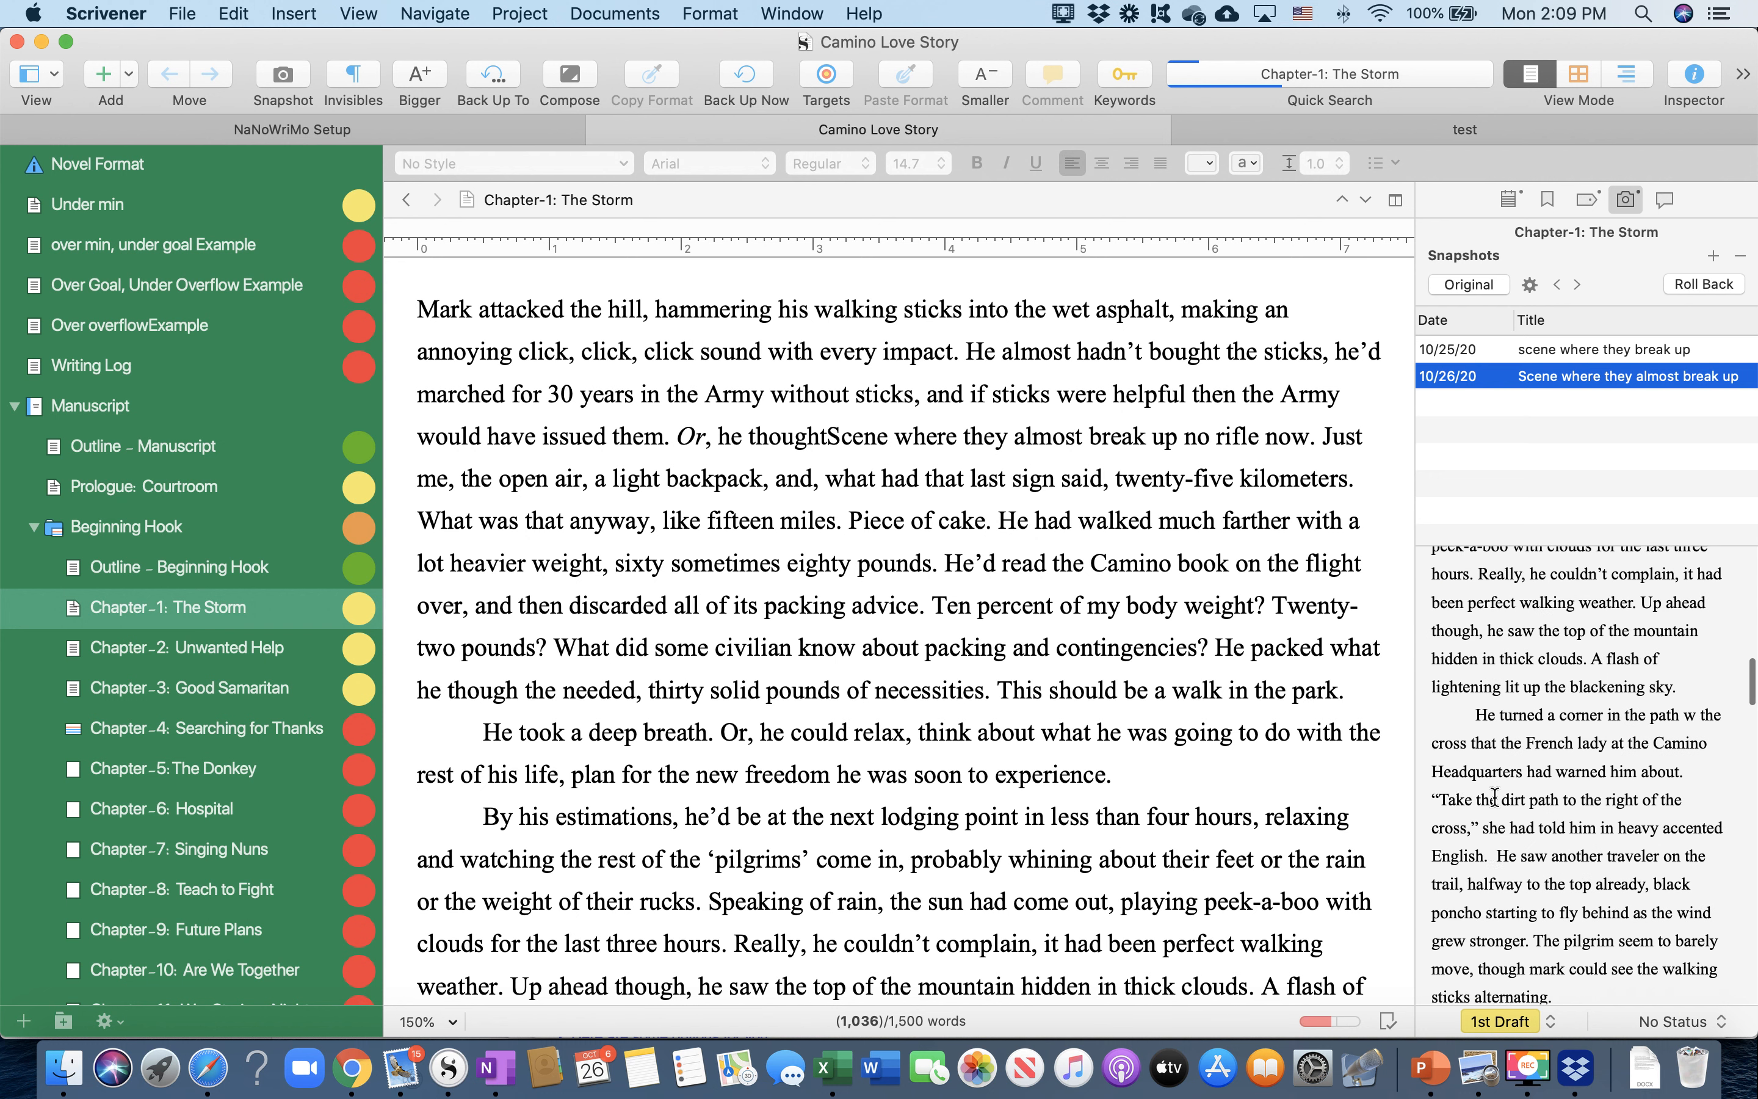
scroll(1495, 798, down, 8)
scroll(1497, 792, up, 6)
scroll(1497, 792, up, 15)
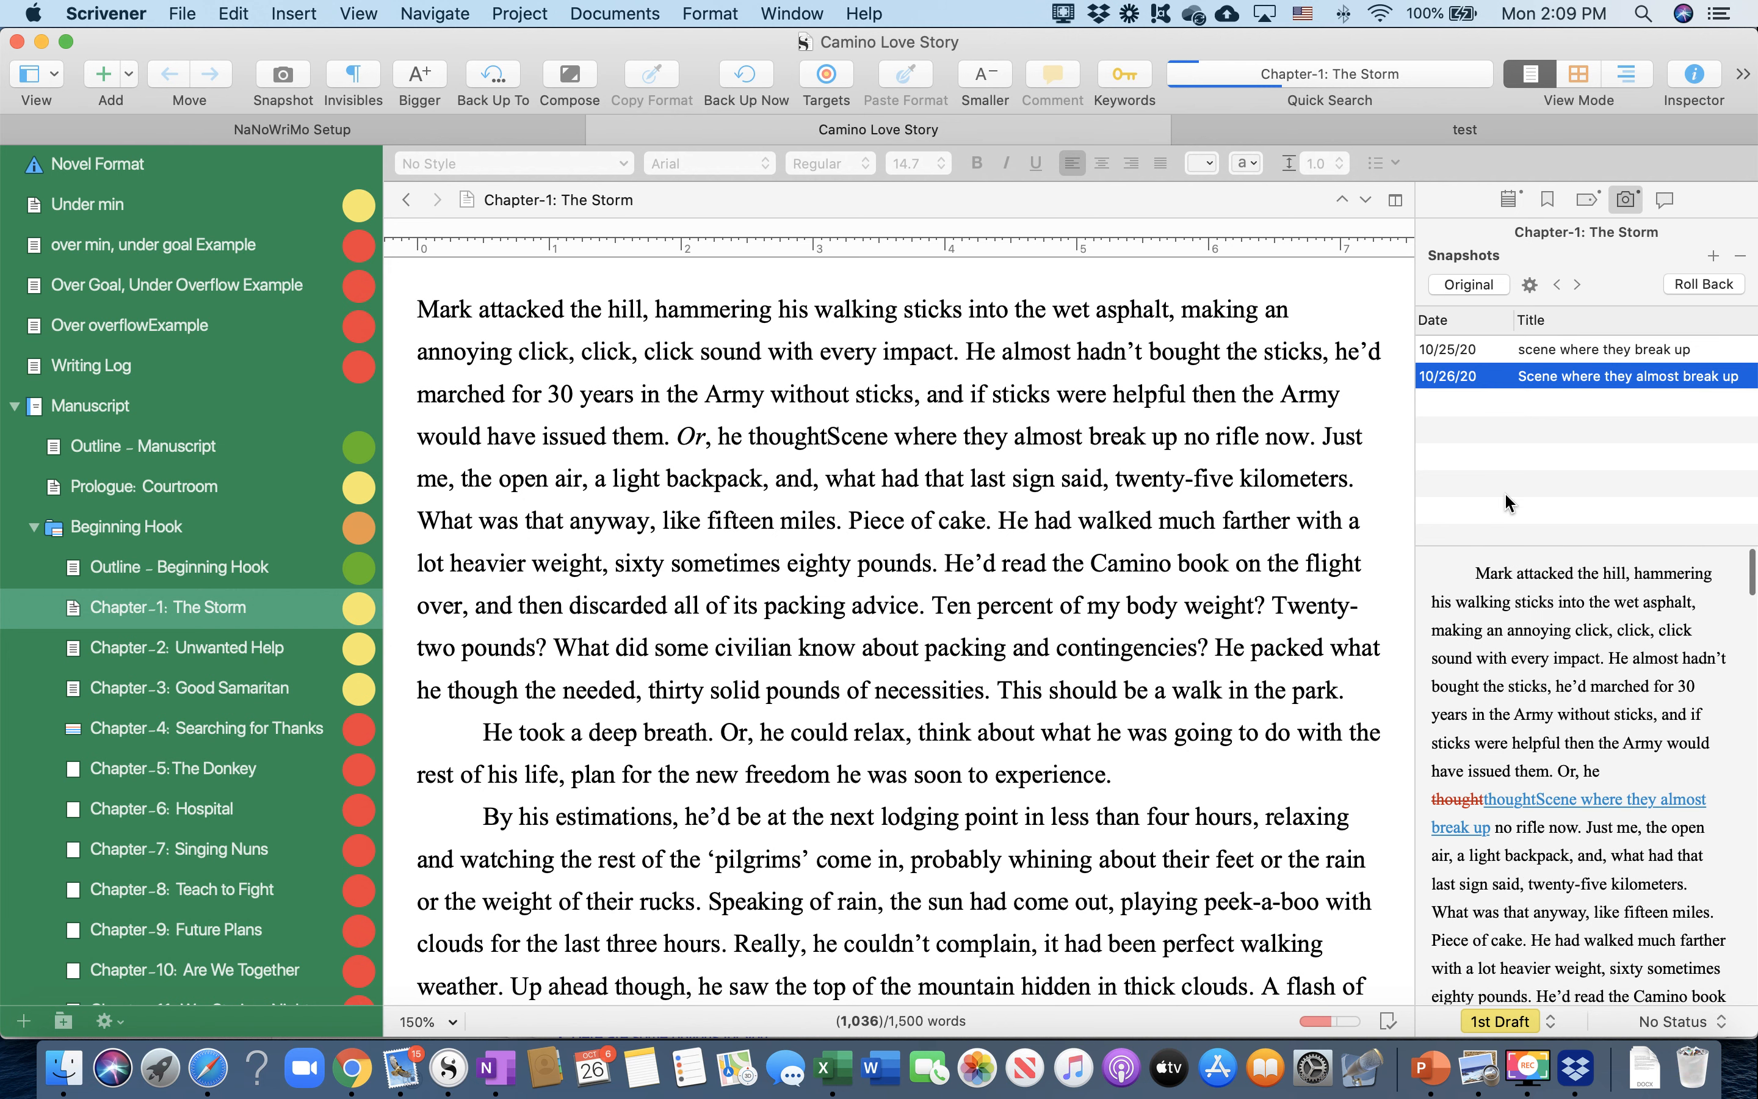
click(1473, 282)
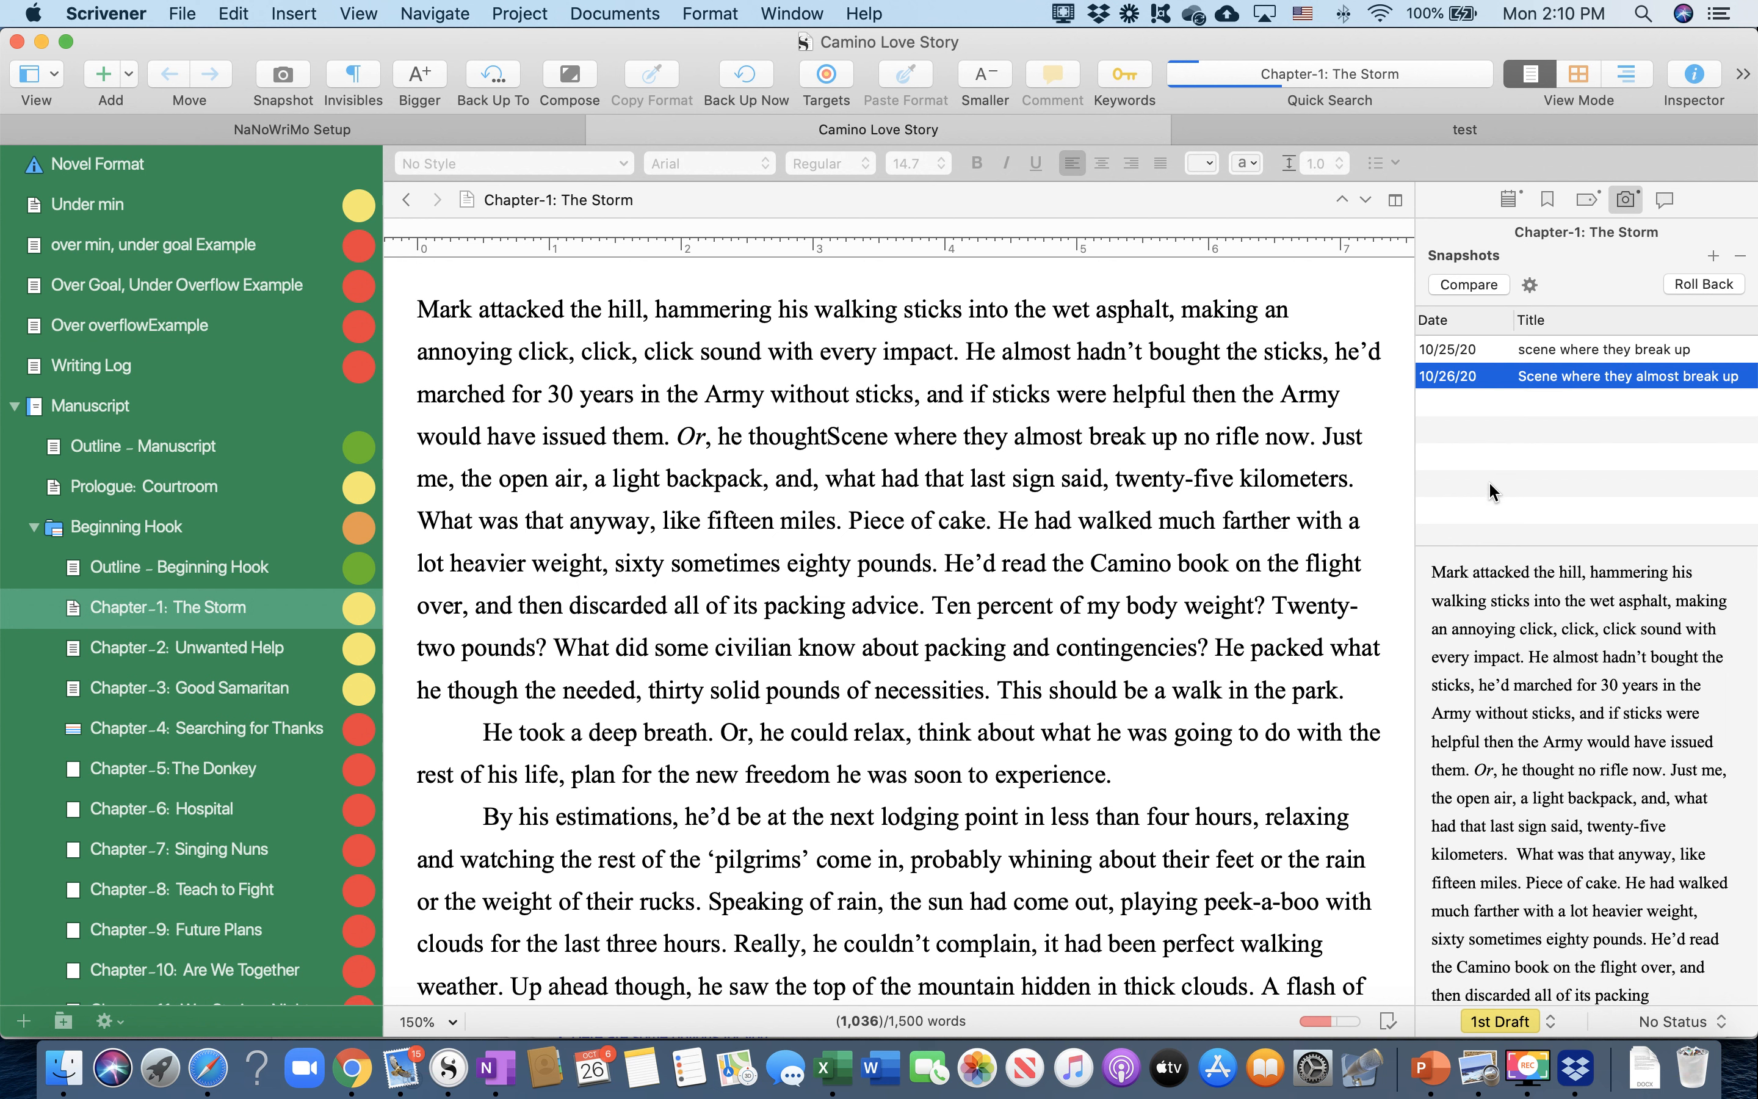
Look at the comments and footnotes of Chapter-1: The Storm and return the inspector to its synopsis and notes
click(1664, 200)
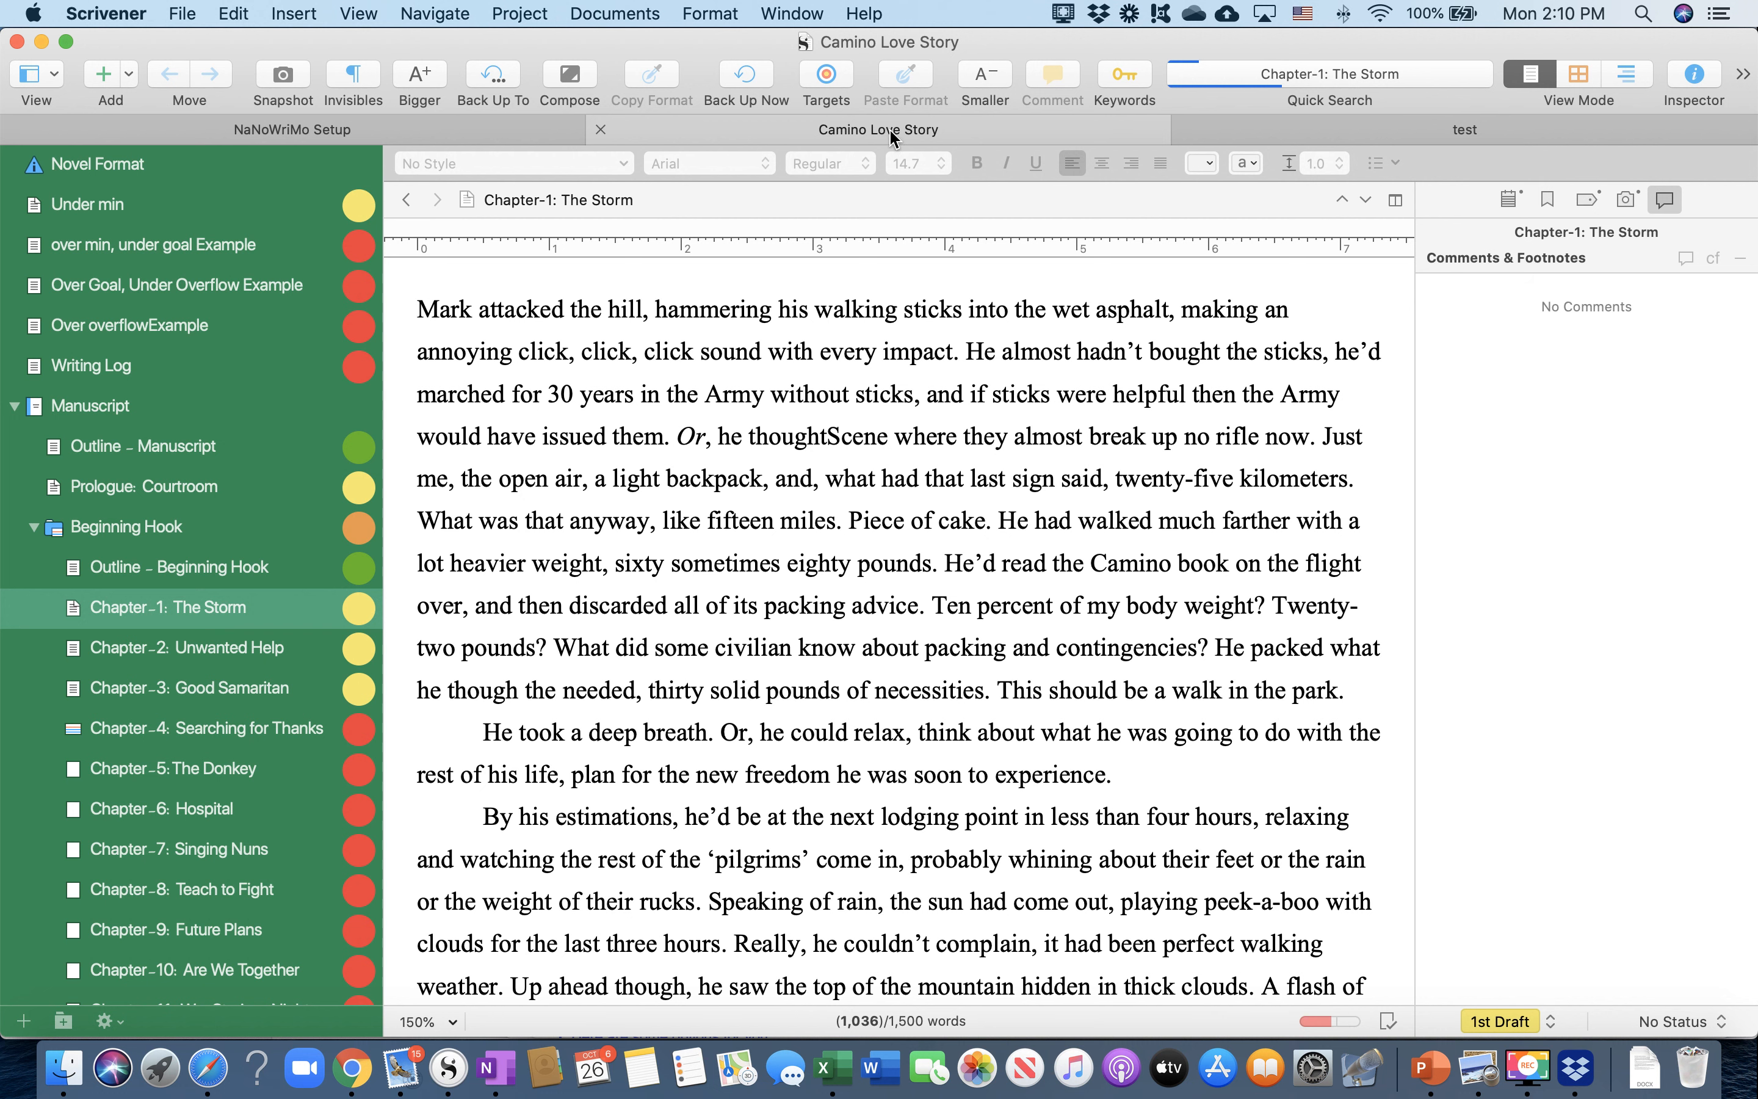
click(1506, 198)
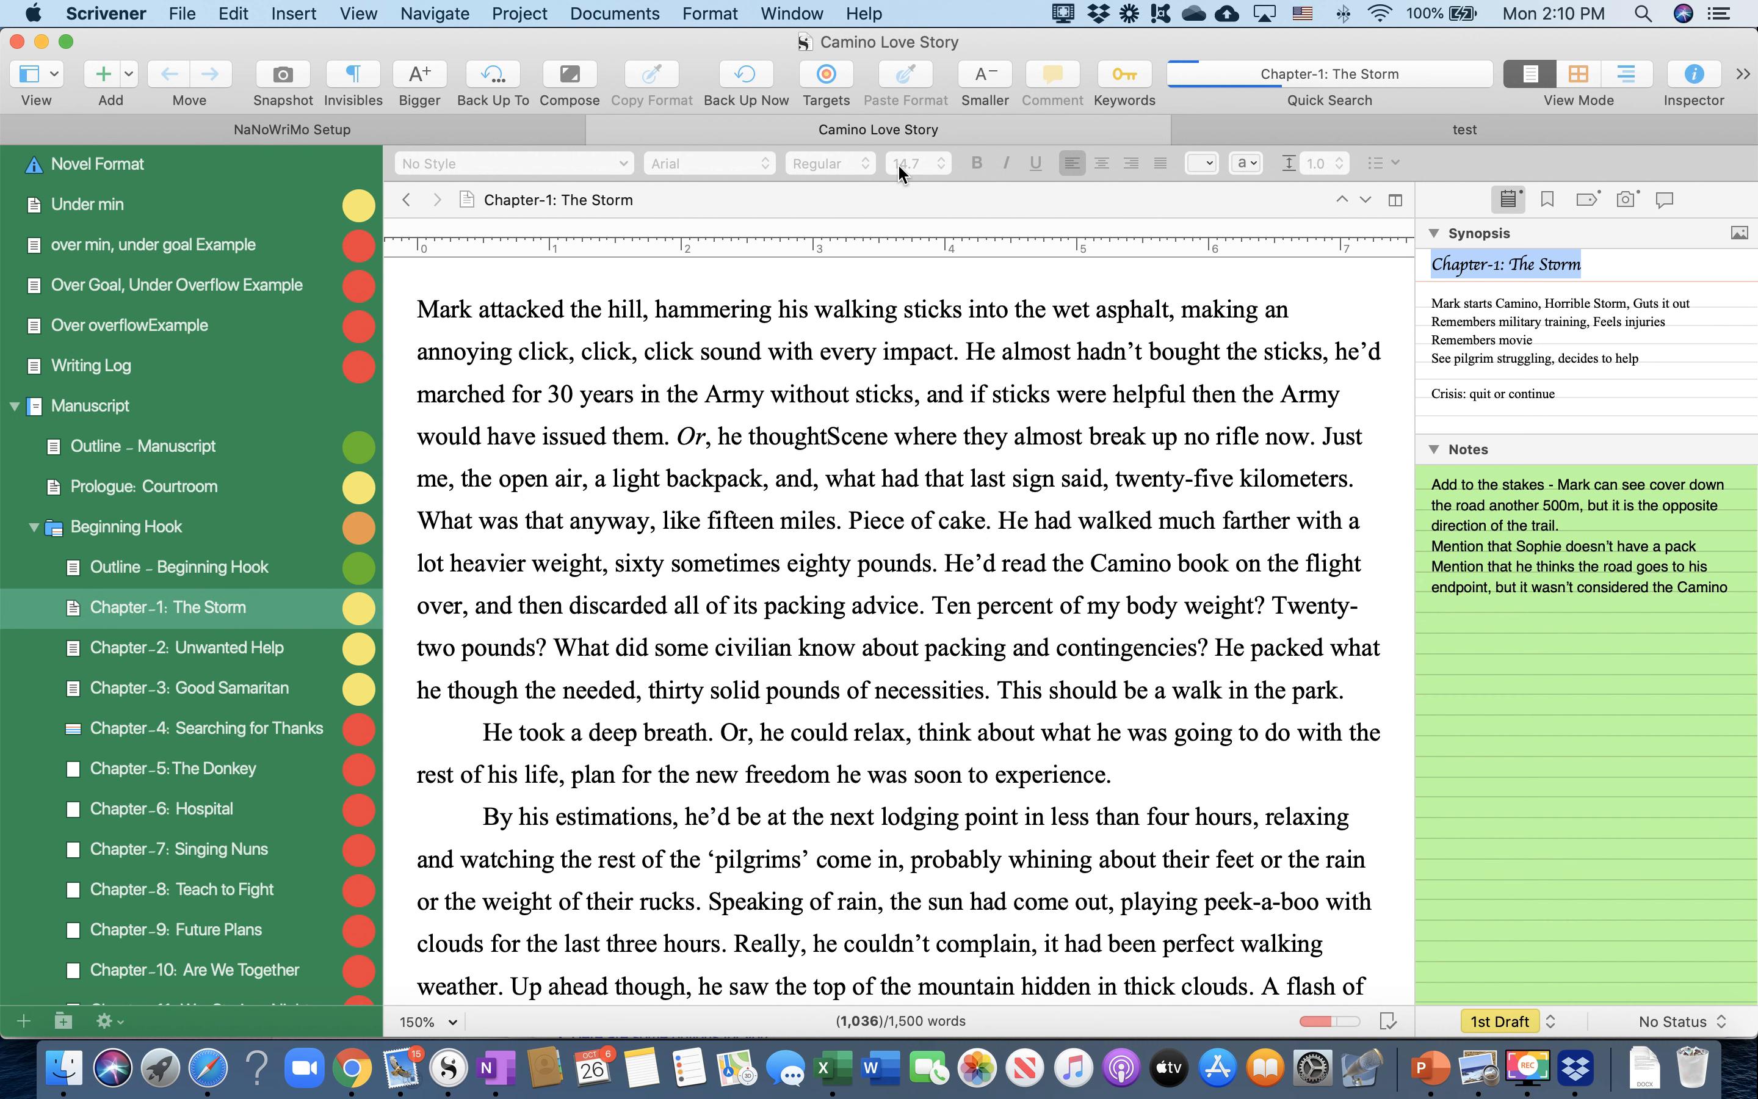
Show the Using Labels and Status agenda in the NaNoWriMo Setup project and return to the Camino Love Story project
click(462, 132)
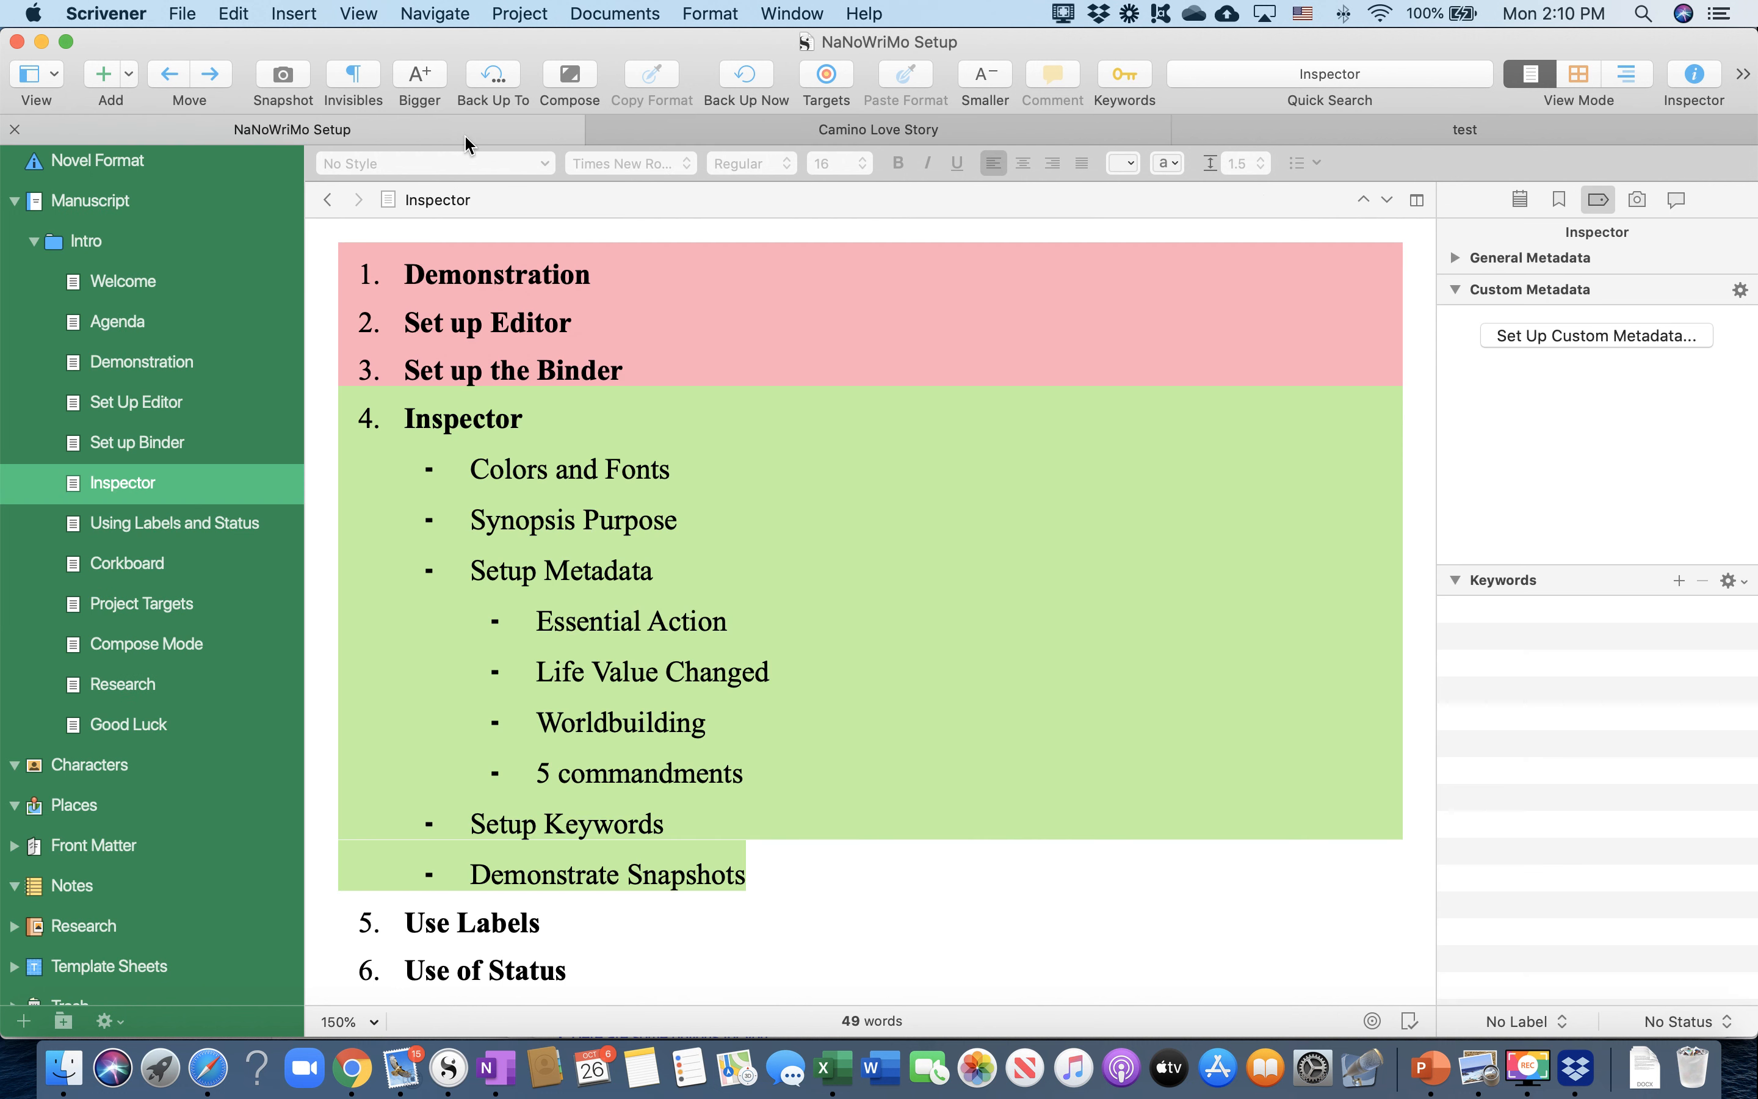
click(147, 531)
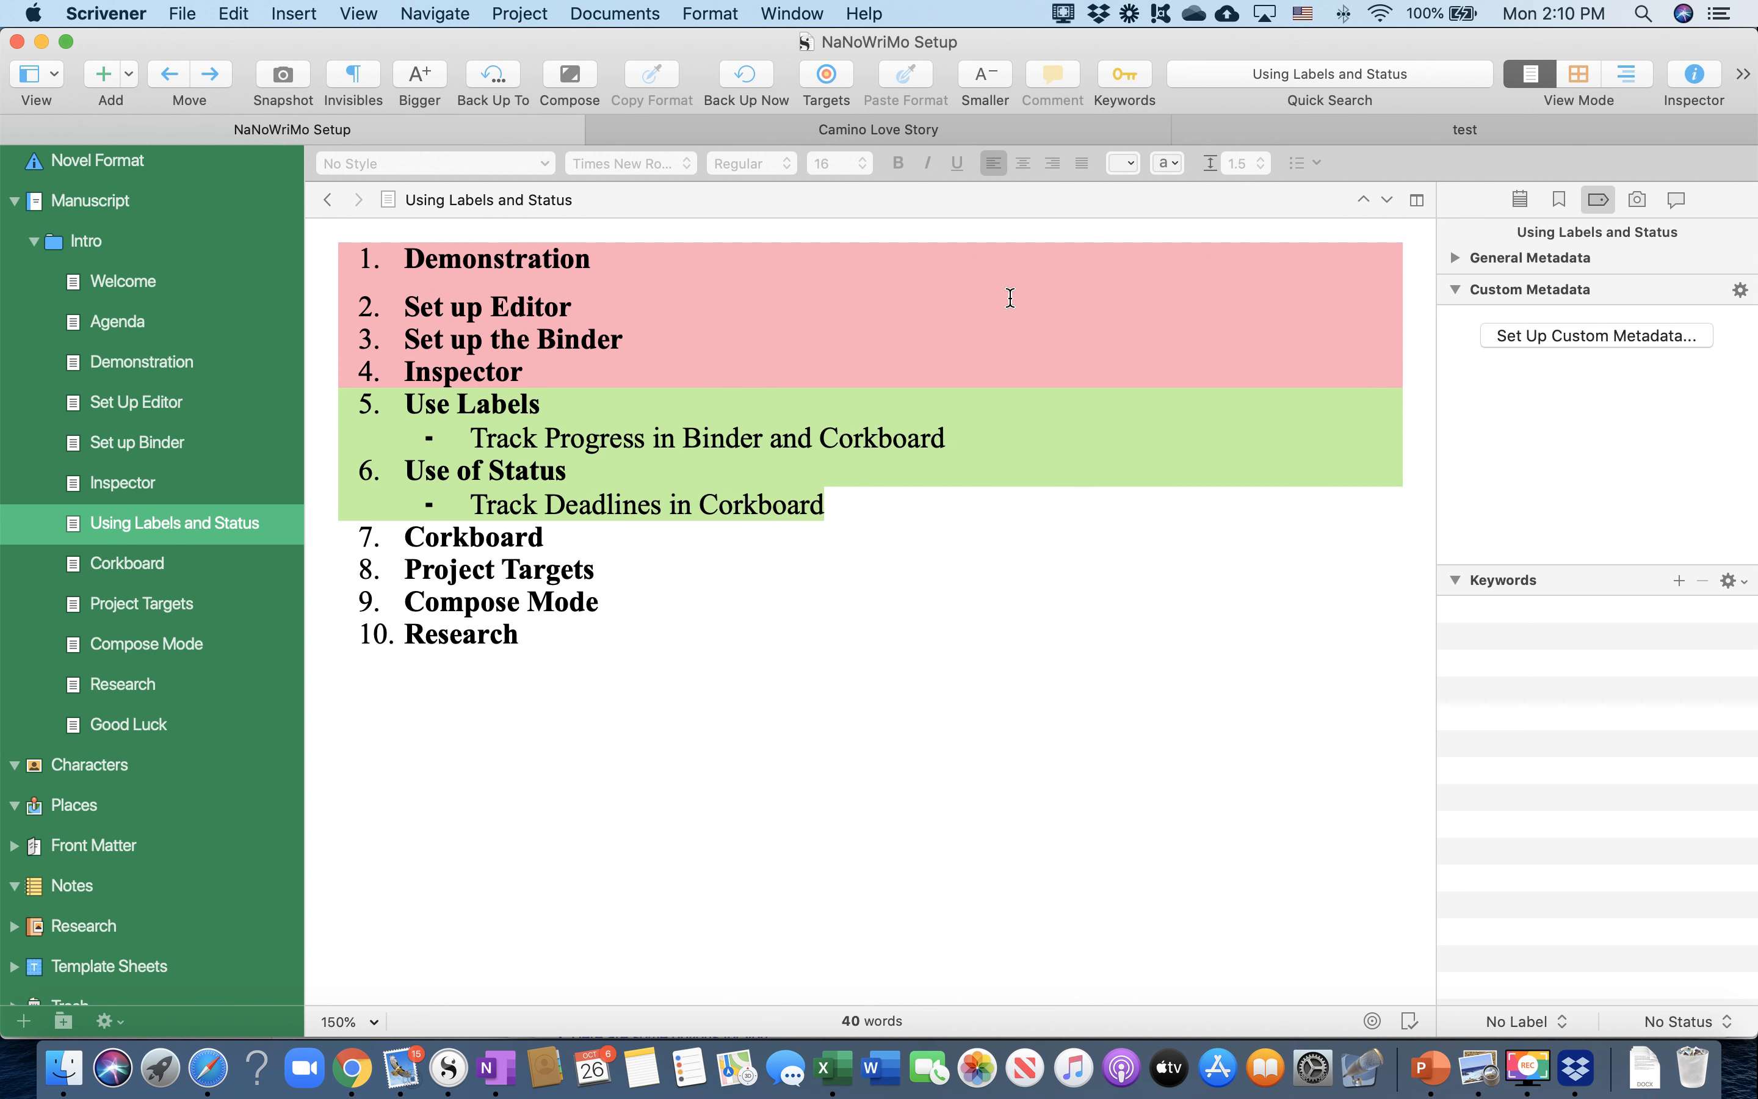
click(869, 131)
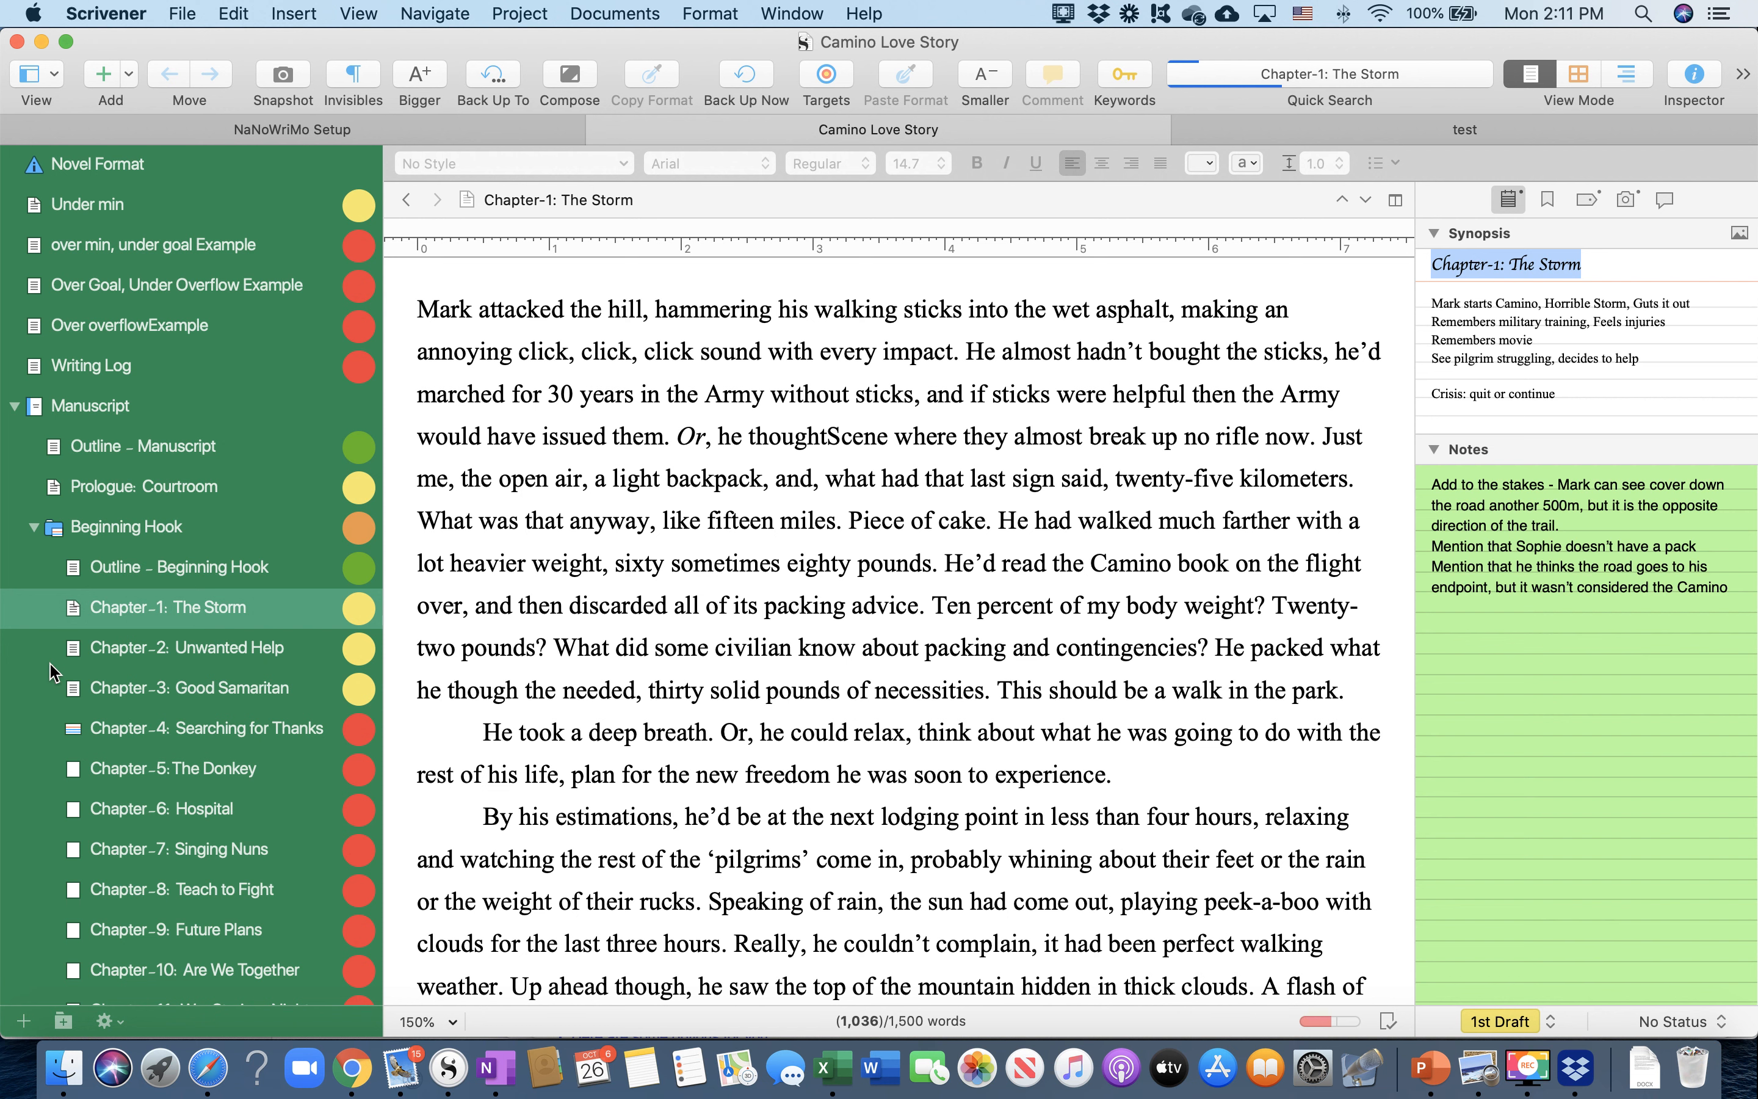
Open the "Due by" status list for editing from Chapter-1: The Storm, review its custom title and dates, and cancel without changes
right_click(177, 613)
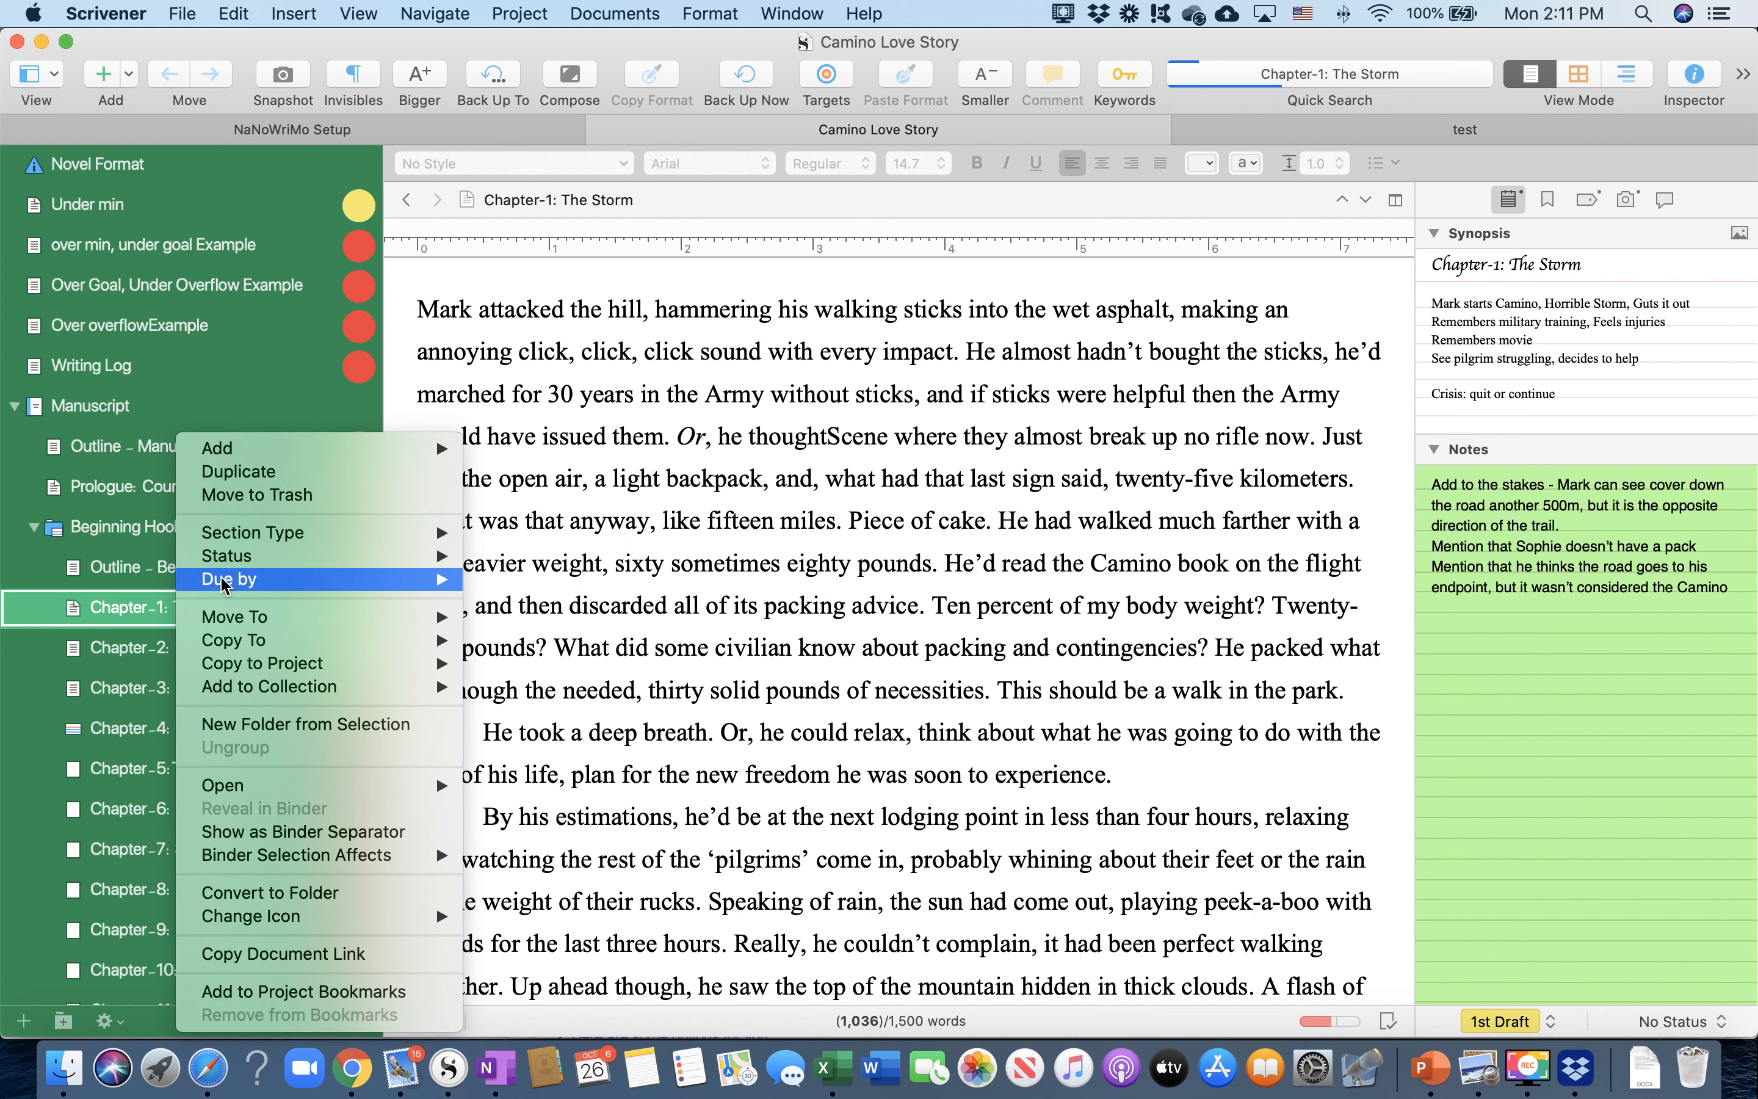
mouse_move(239, 563)
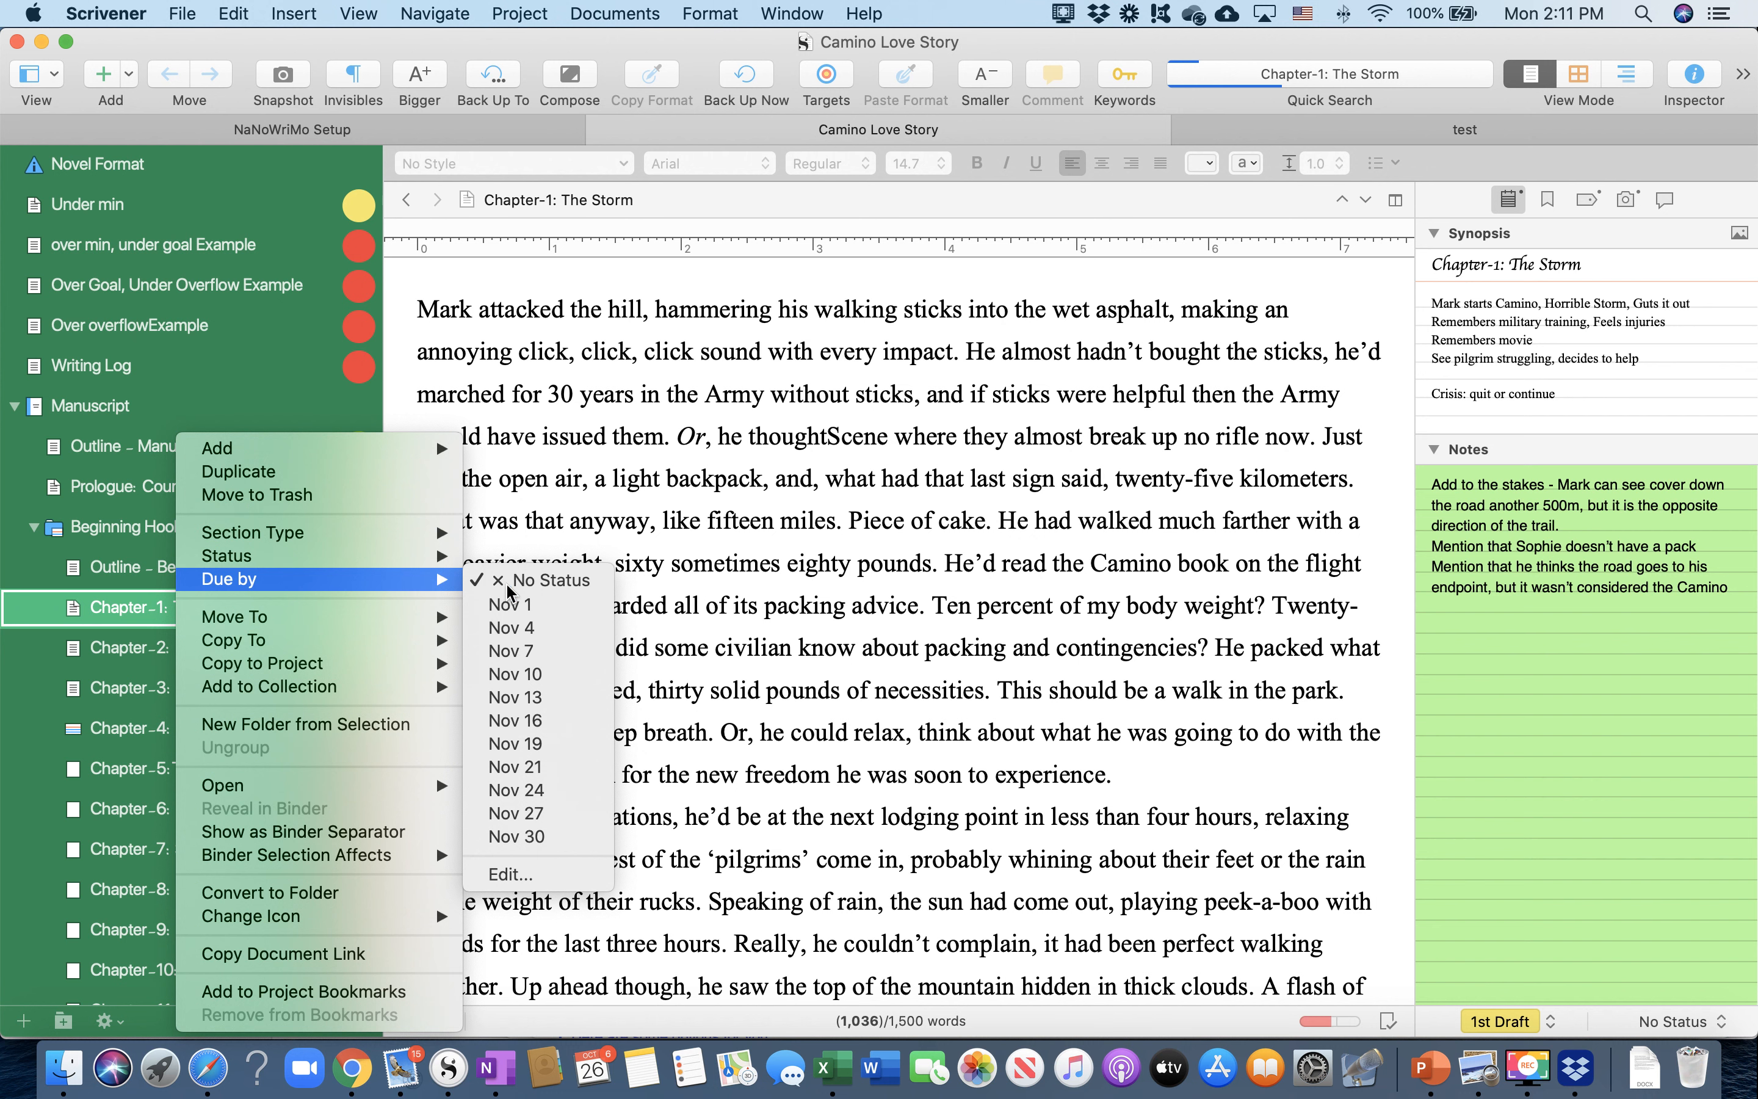
click(501, 879)
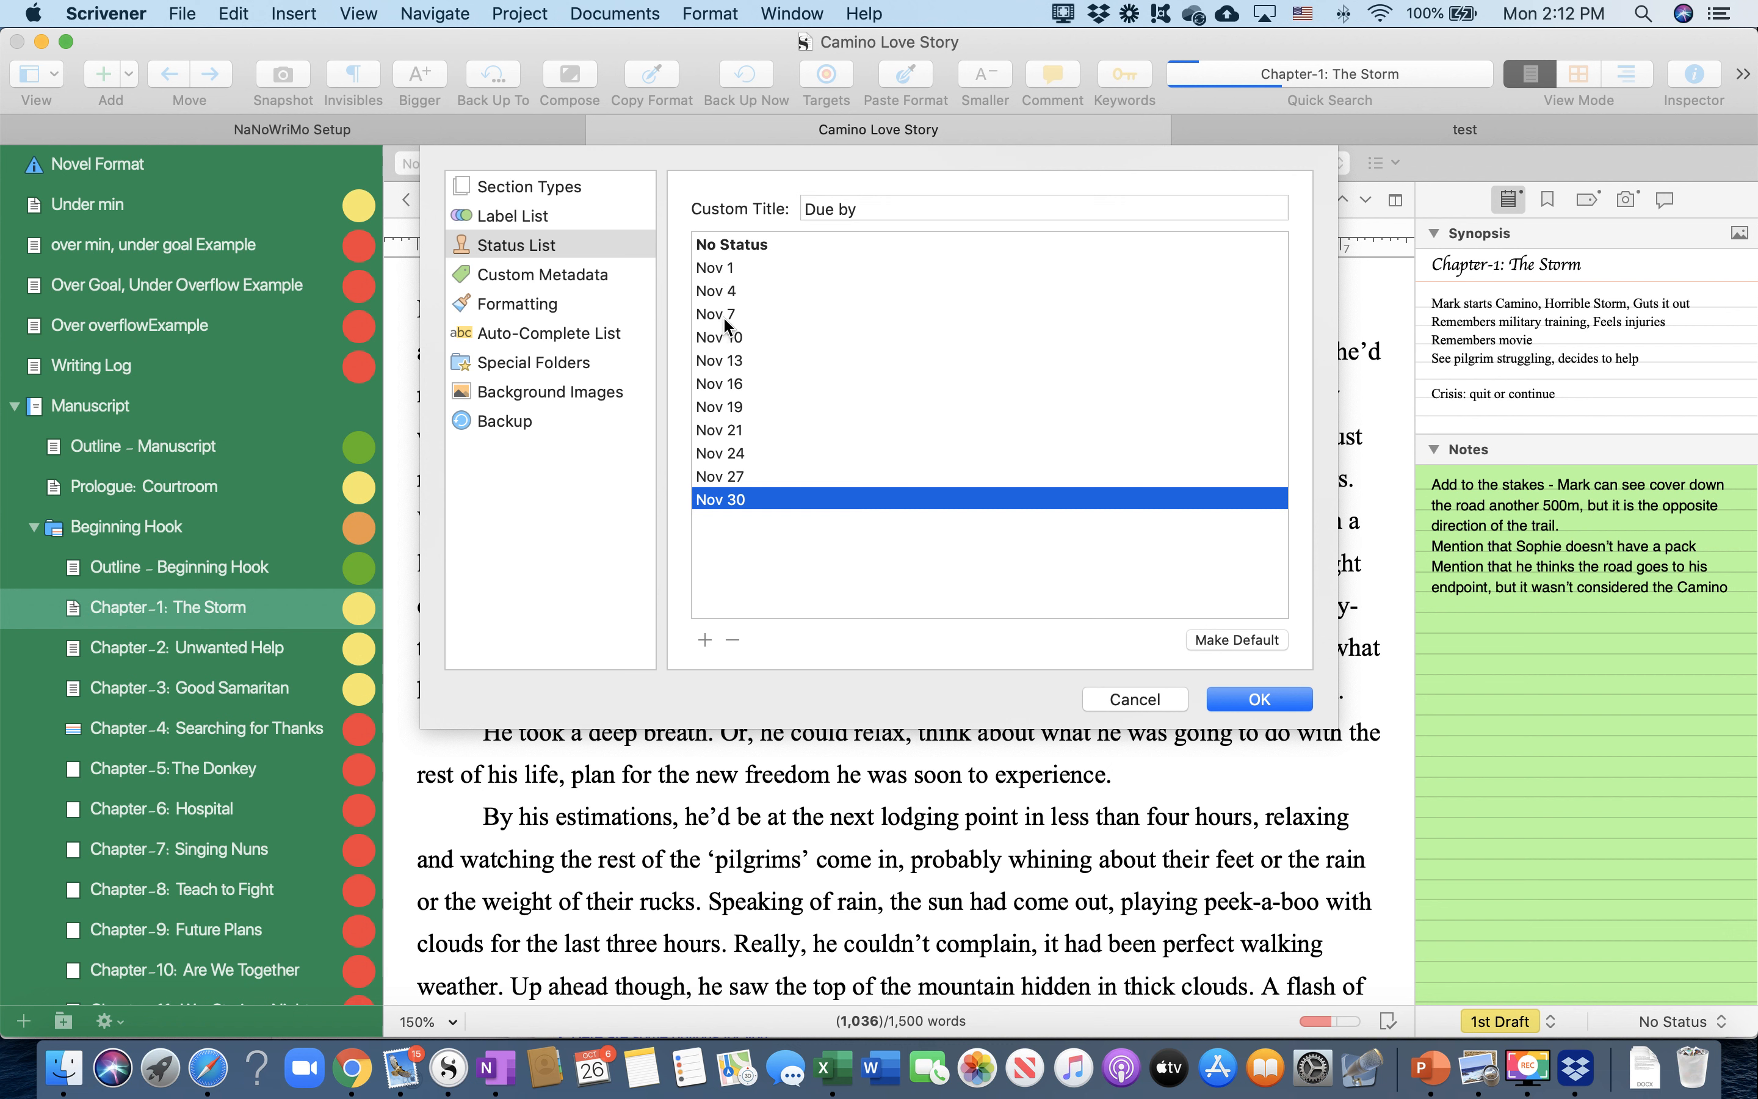
click(1138, 698)
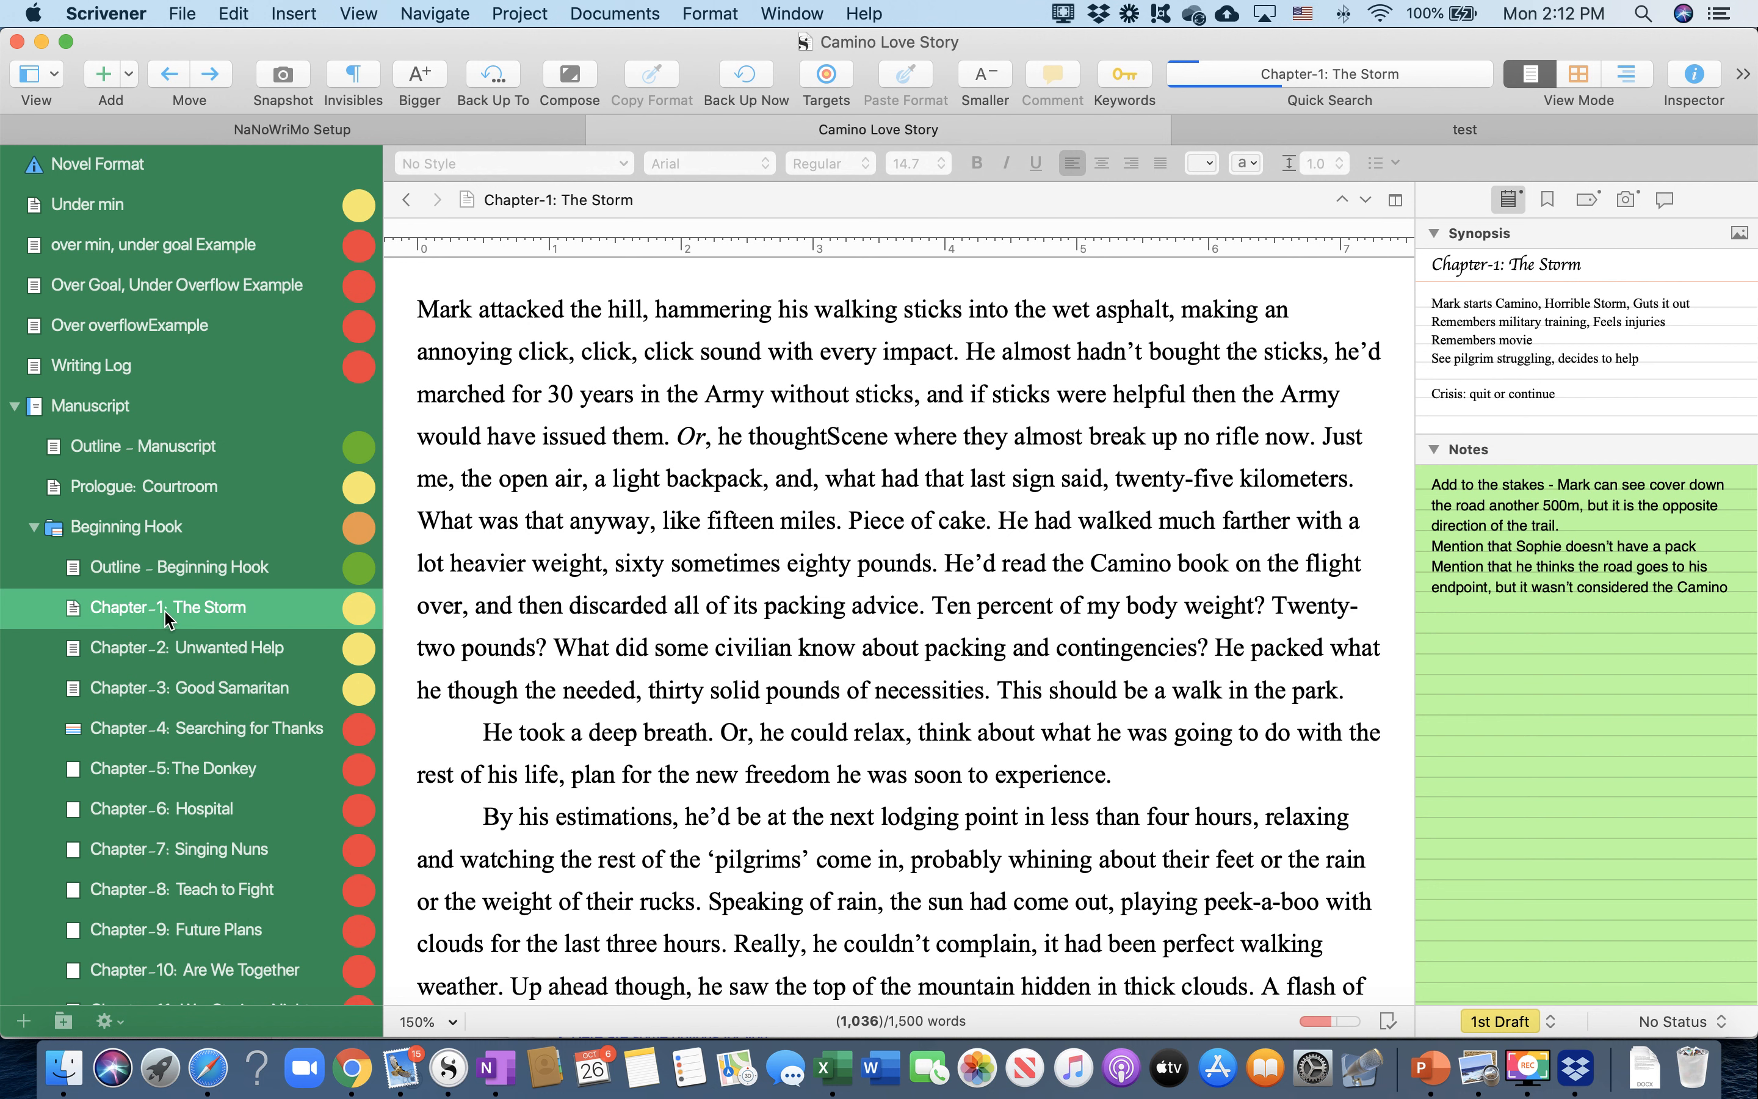
Set the "Due by" status of Chapter-3 through Chapter-5 to Nov 7 and reopen Chapter-1: The Storm
click(137, 698)
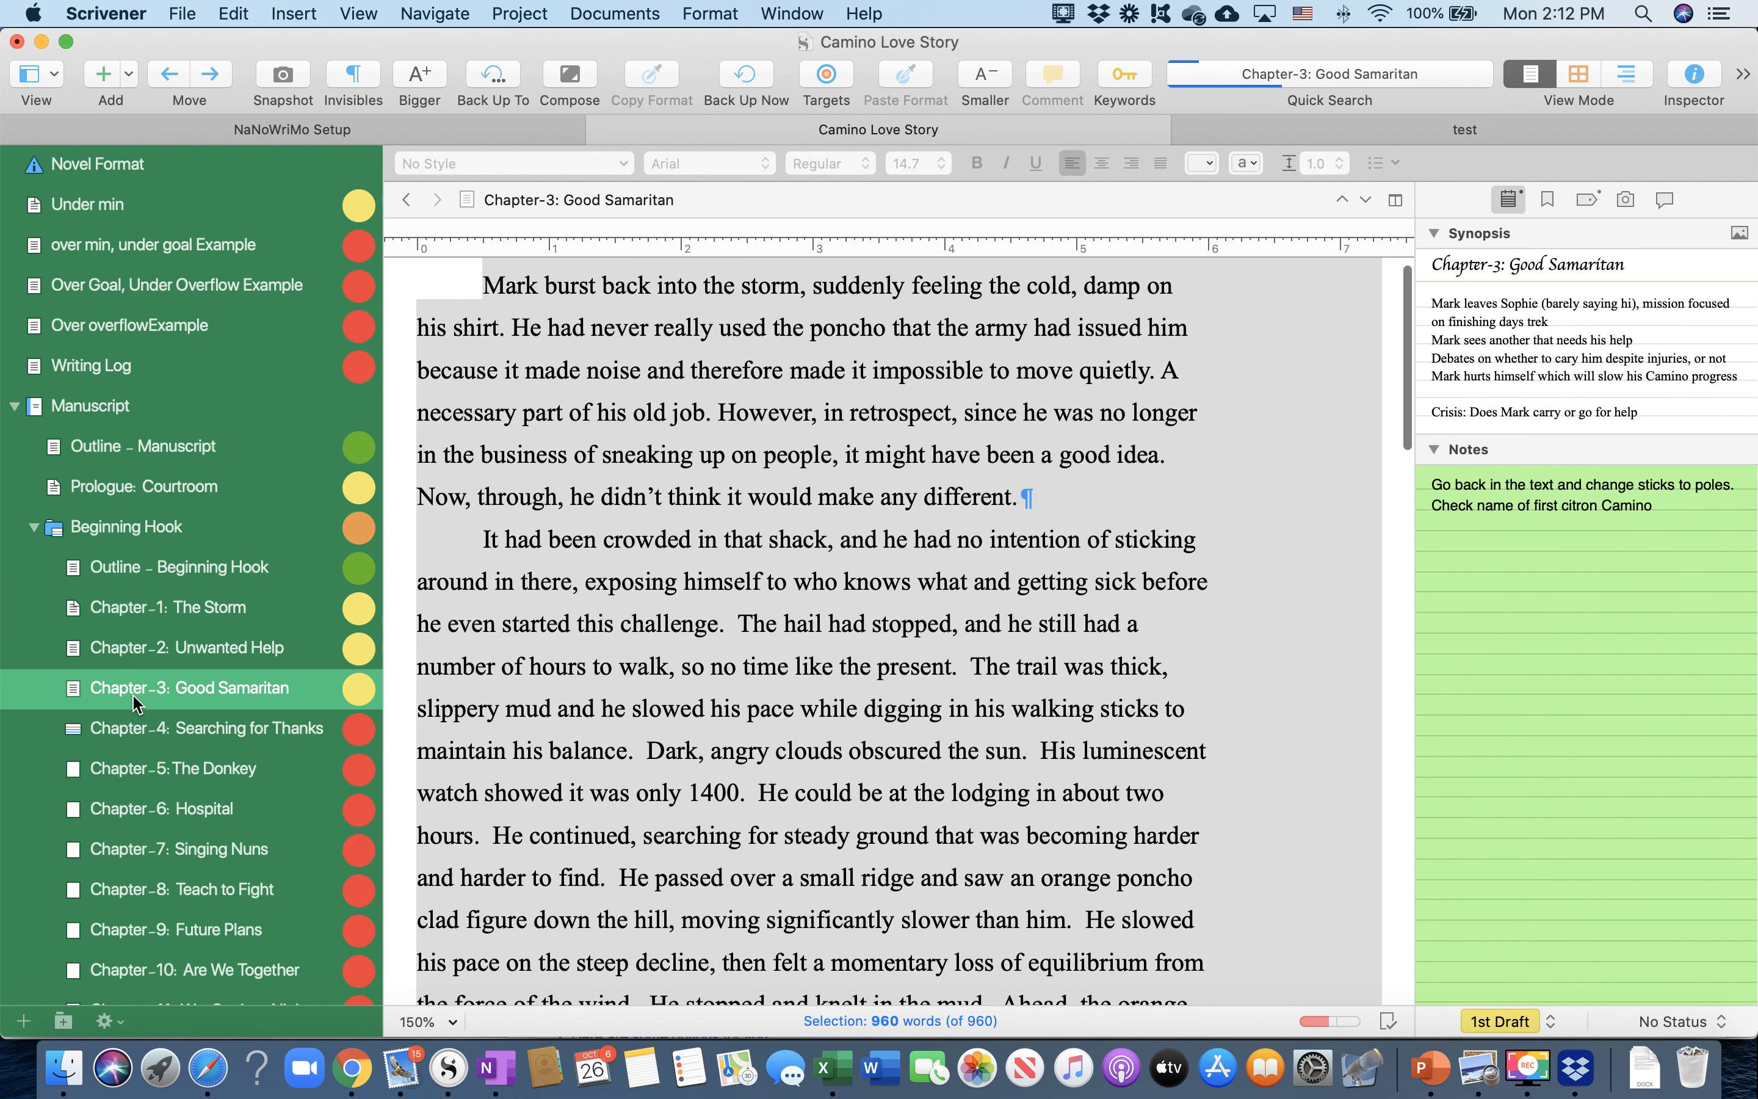
shift+click(158, 778)
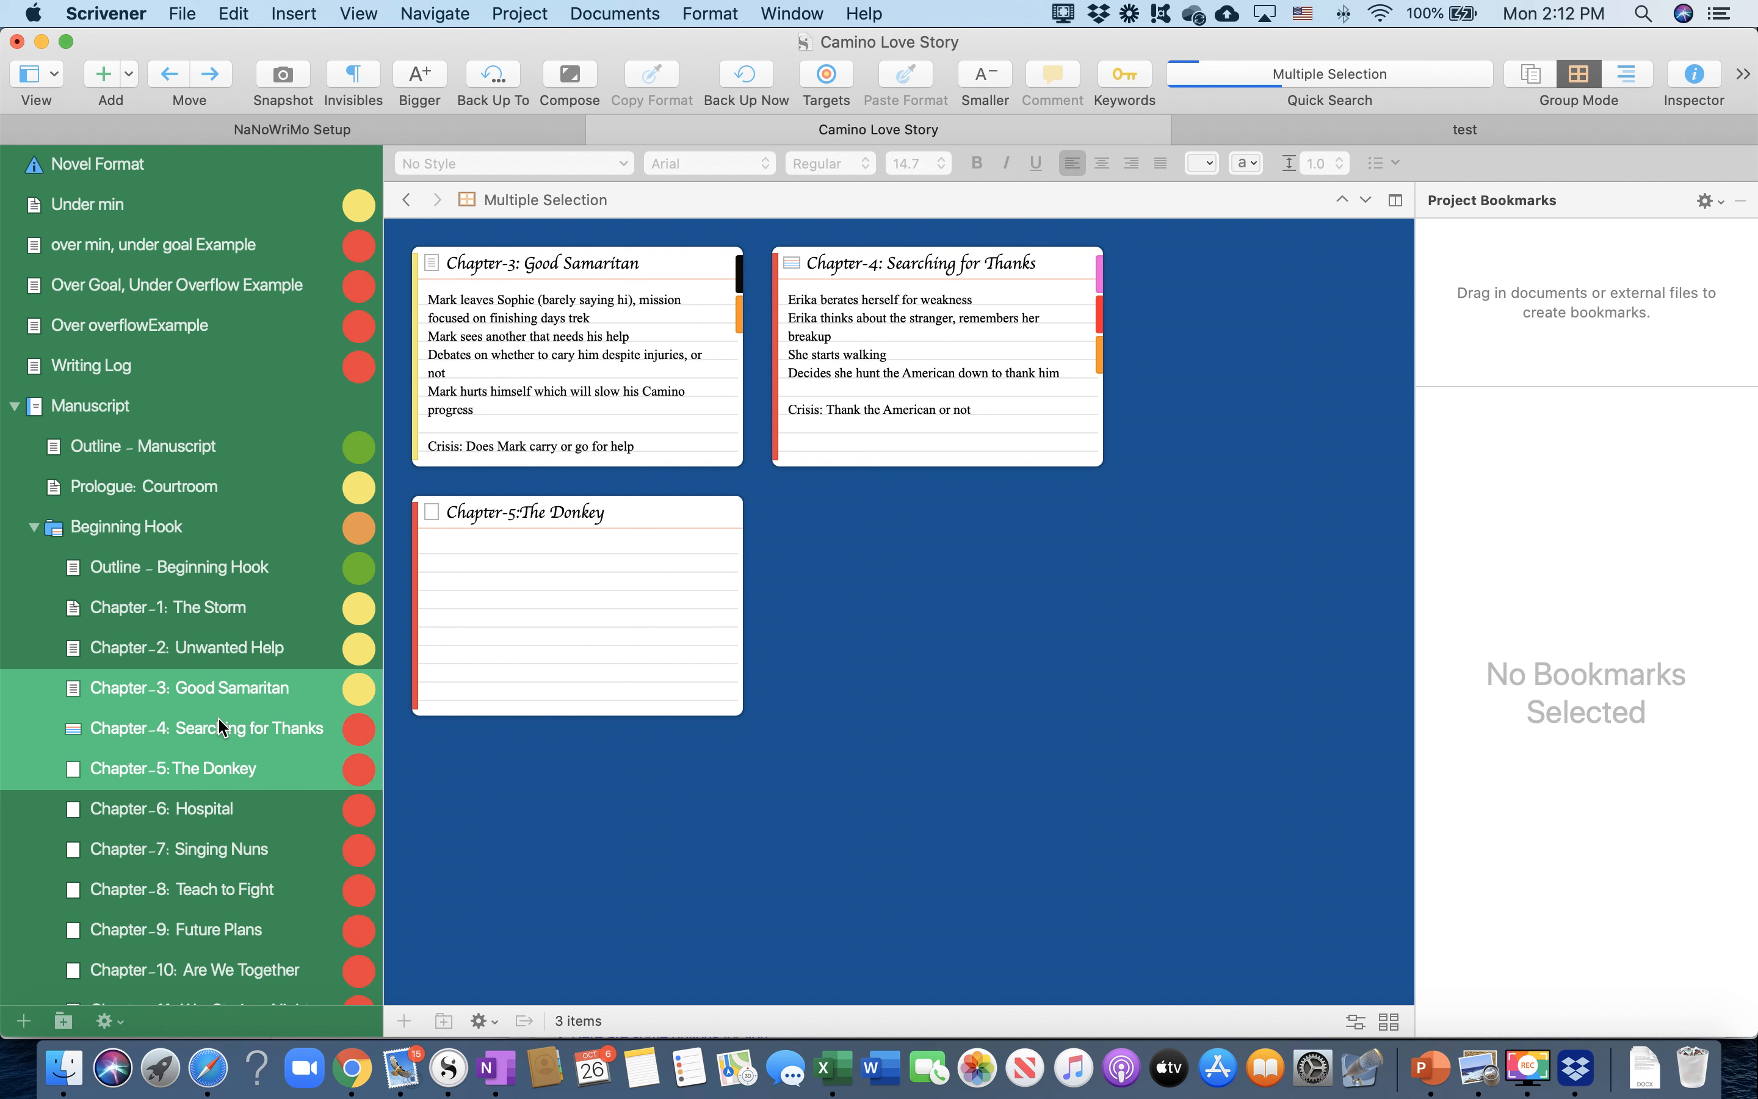
right_click(221, 729)
mouse_move(313, 564)
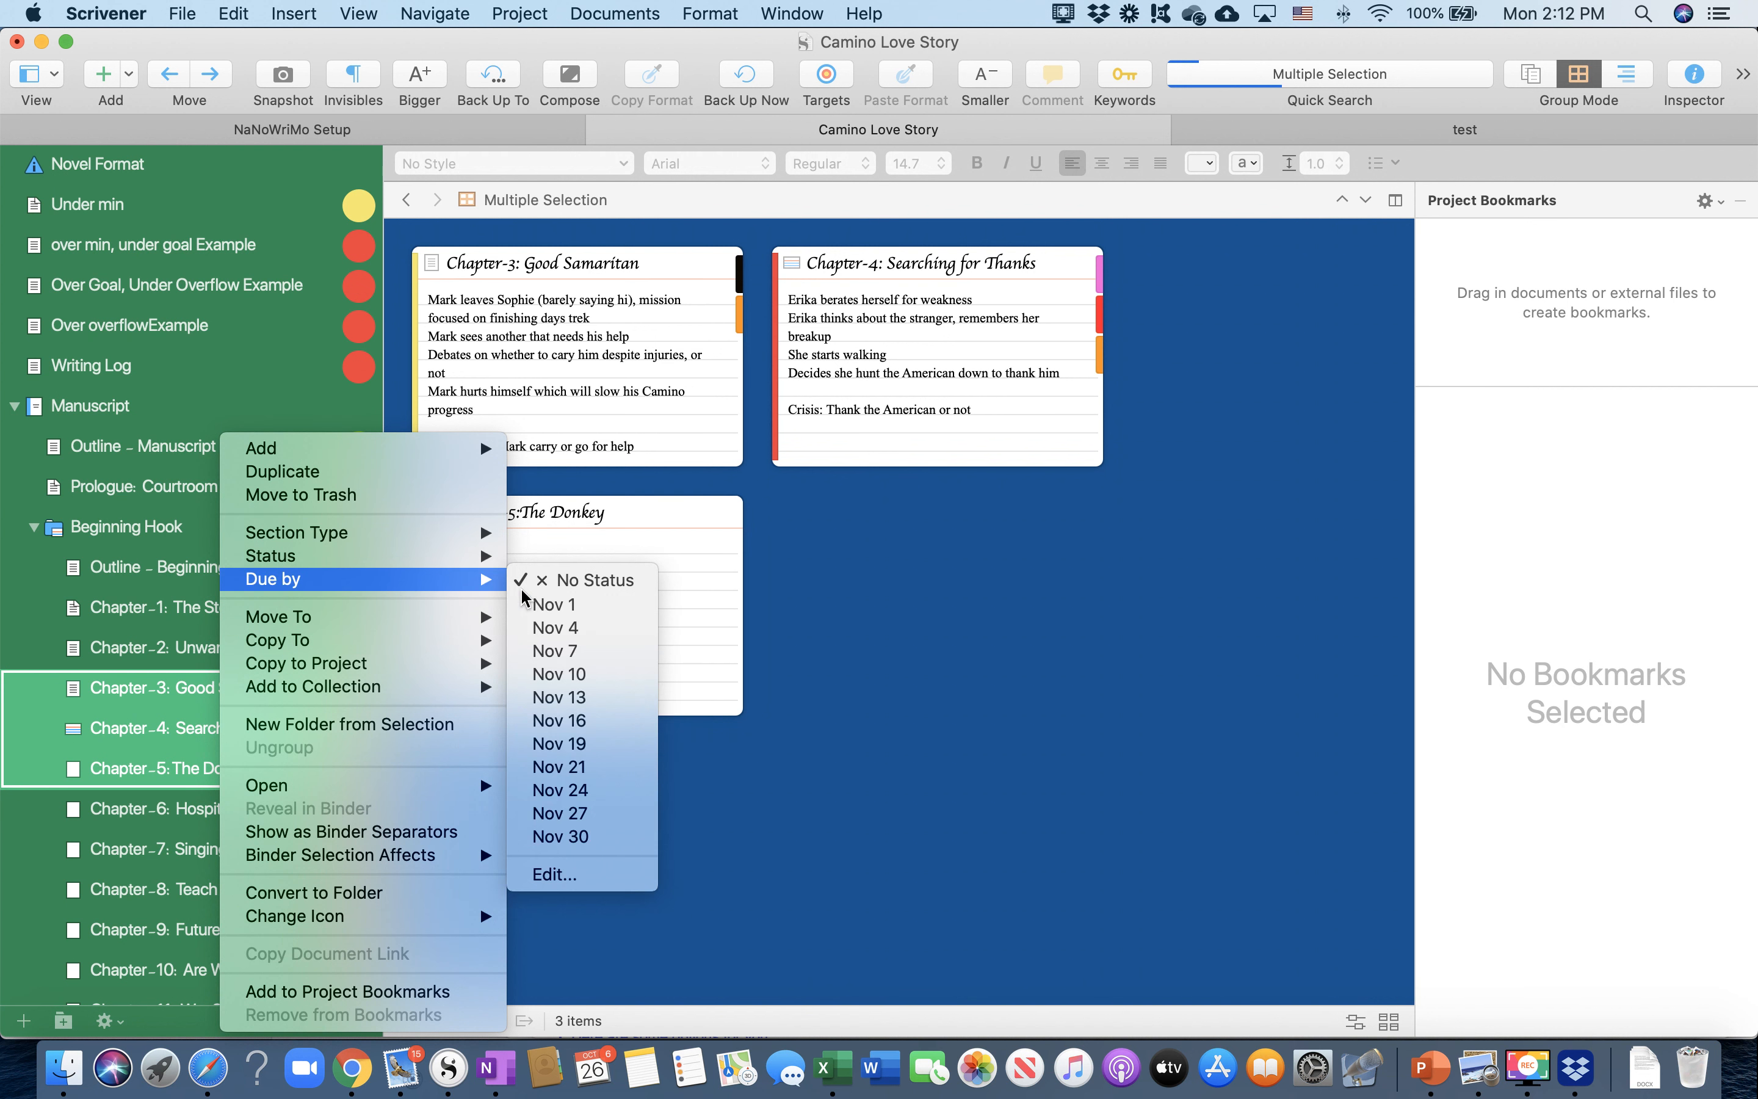
click(542, 651)
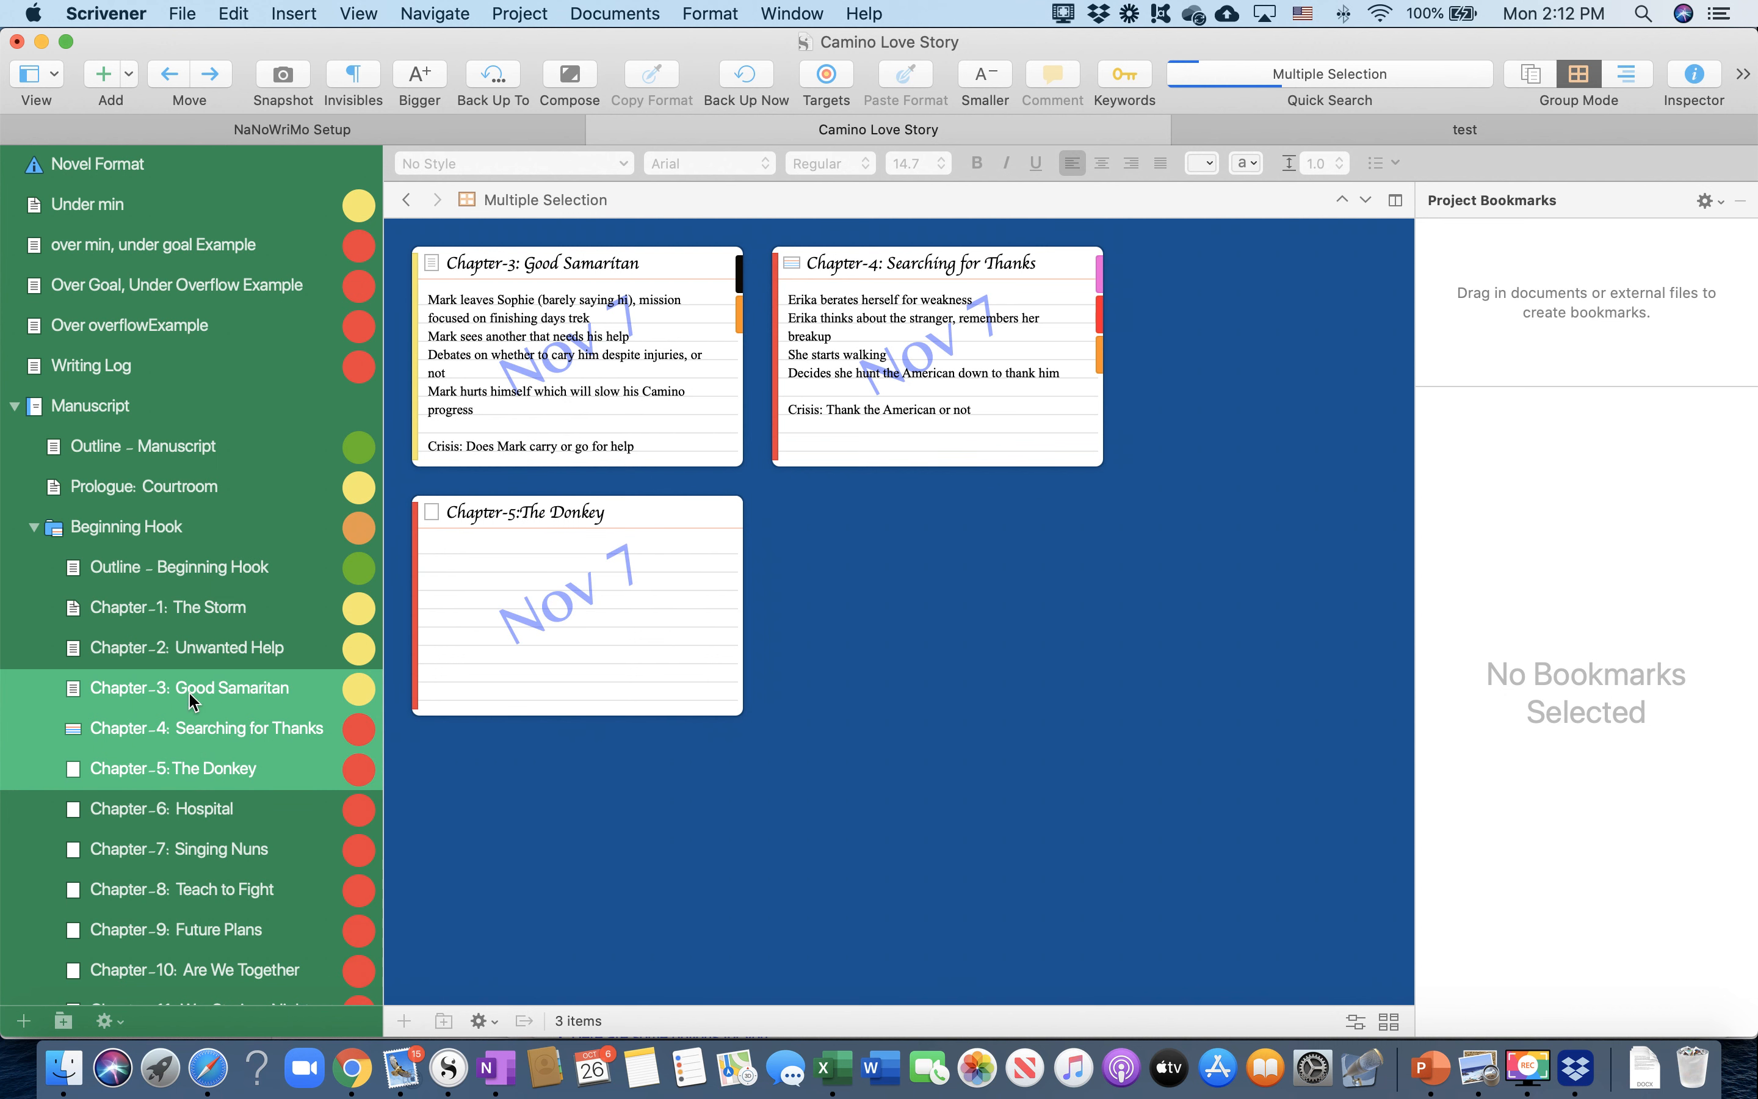
click(125, 567)
click(125, 607)
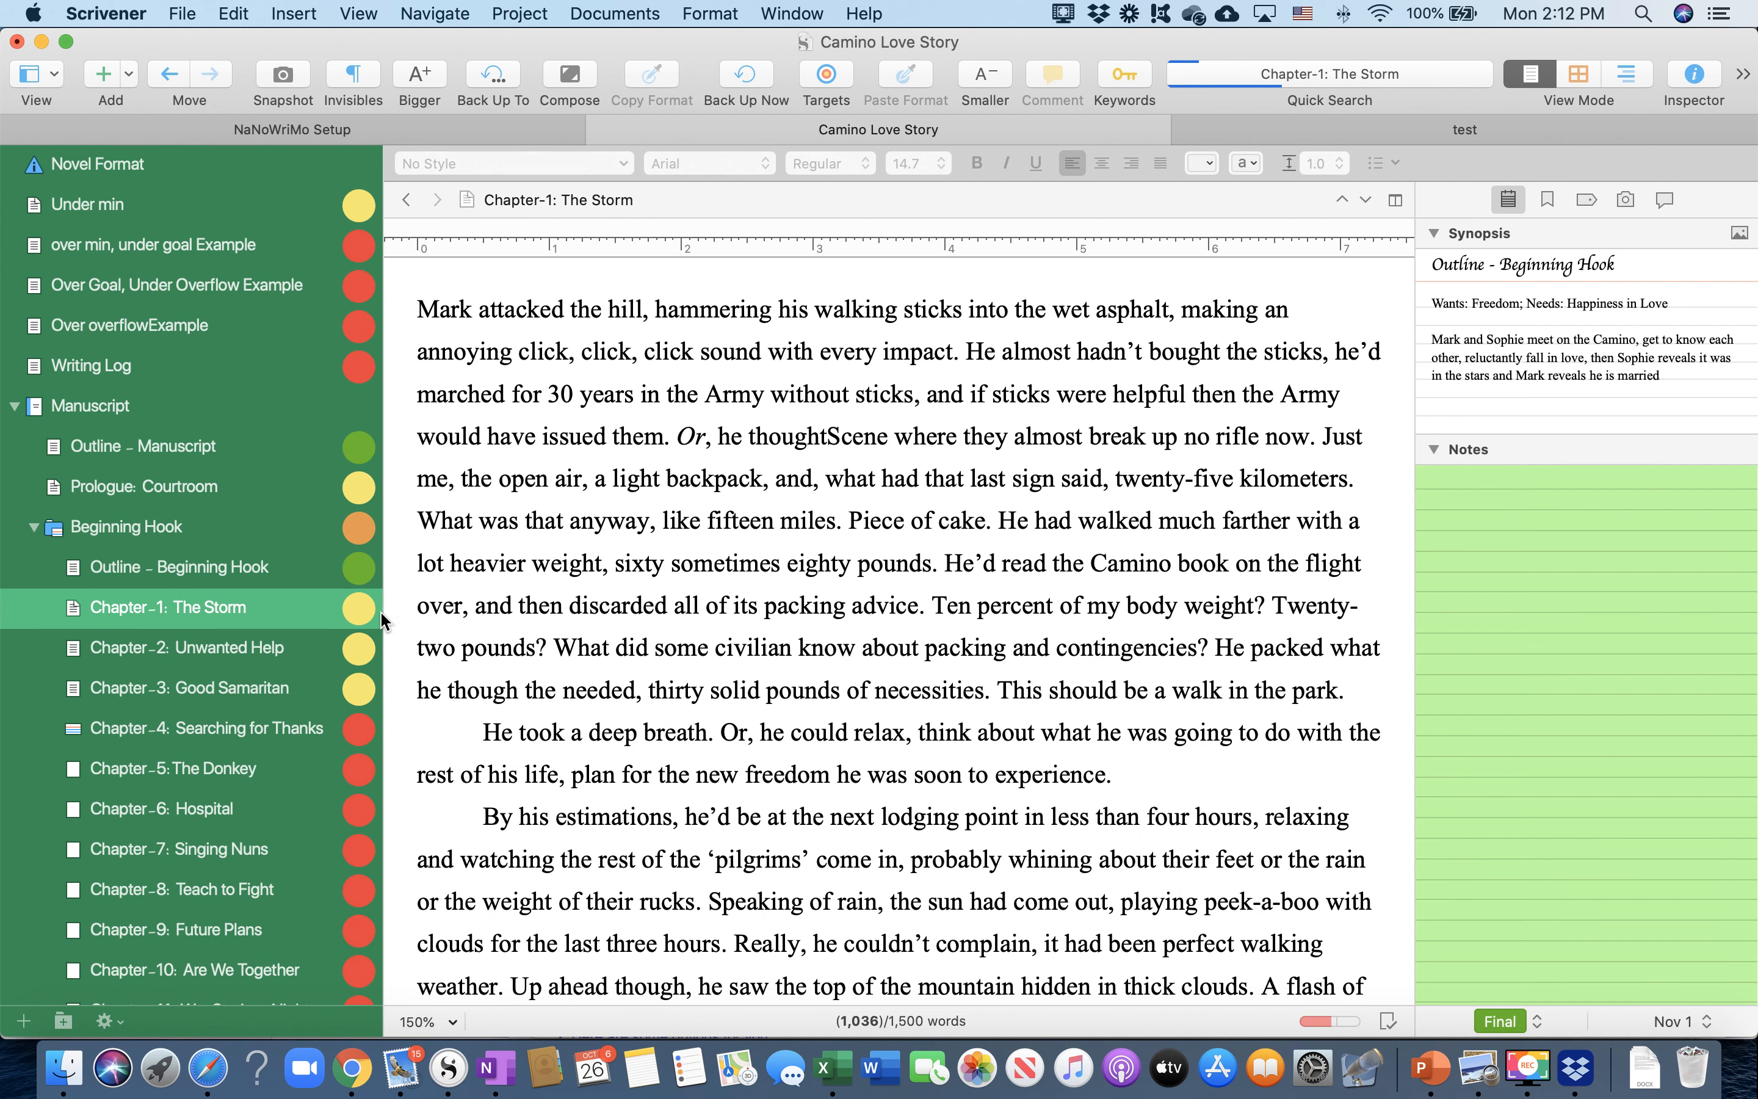
Show the Corkboard agenda in the NaNoWriMo Setup project and go back to the Camino Love Story project
click(375, 134)
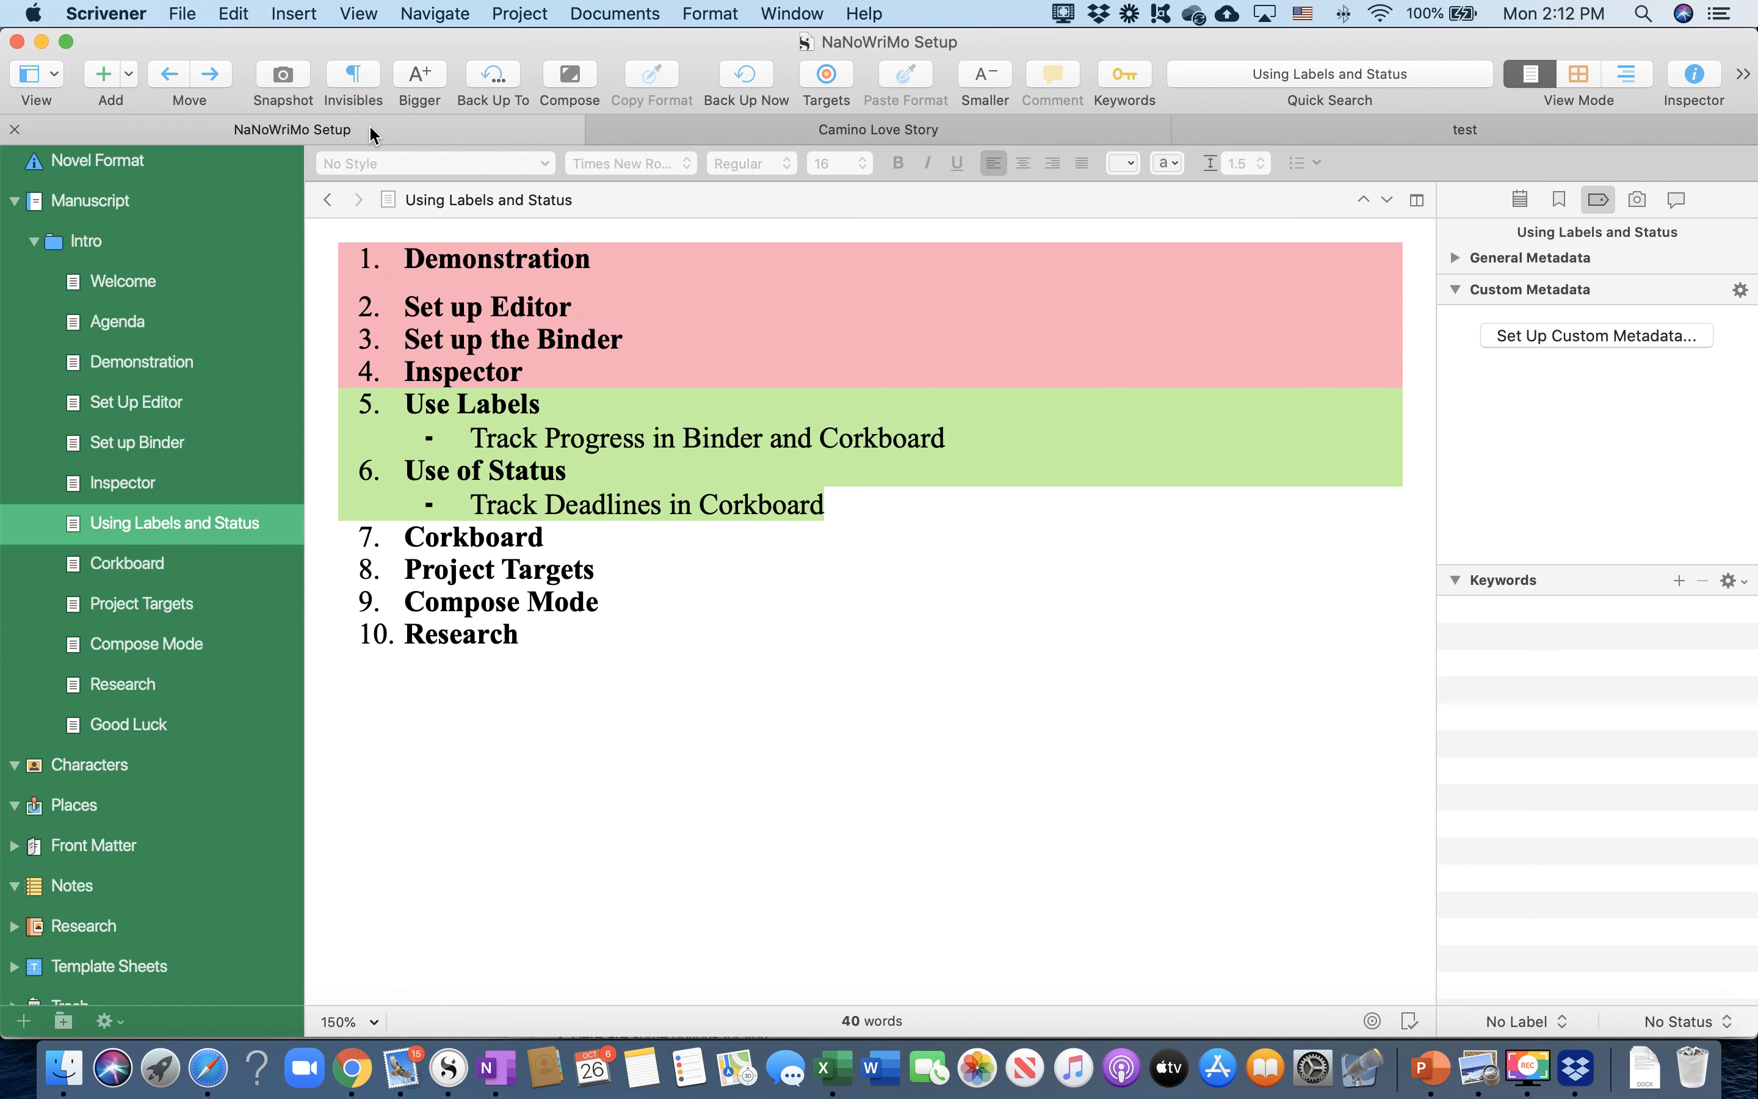
click(114, 571)
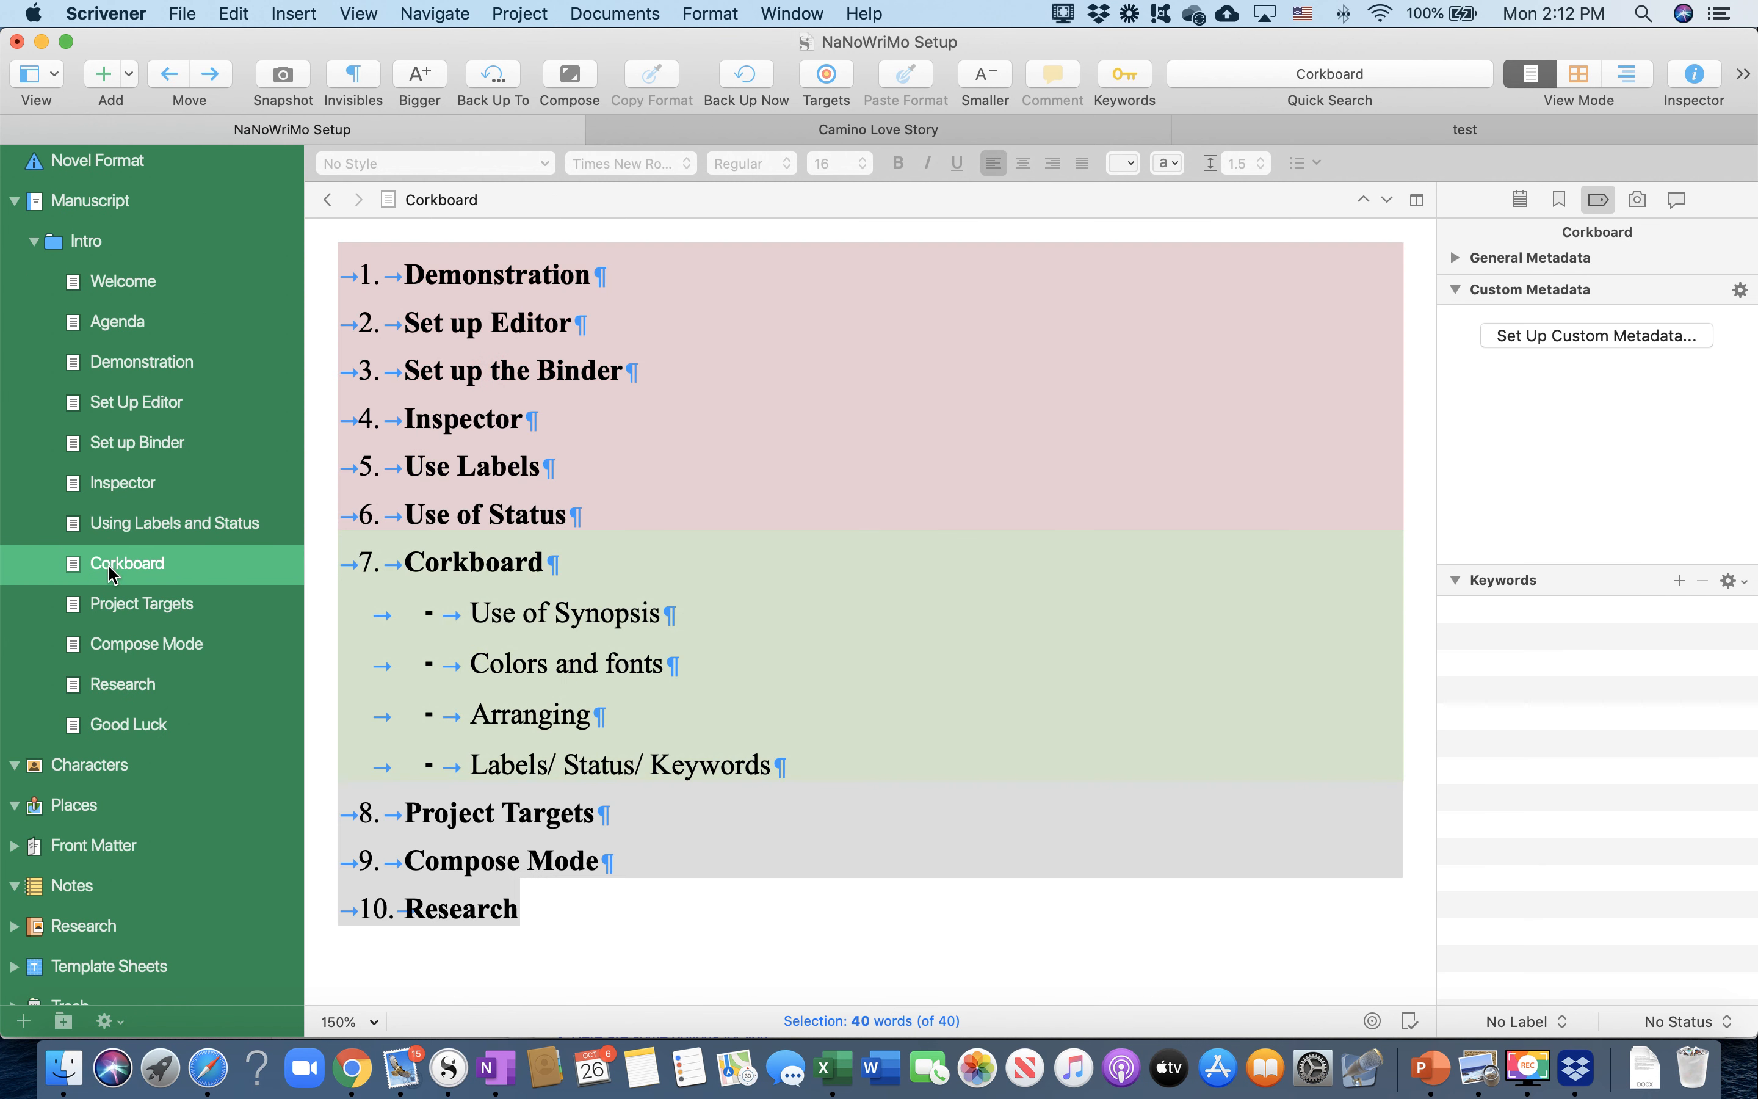
click(928, 135)
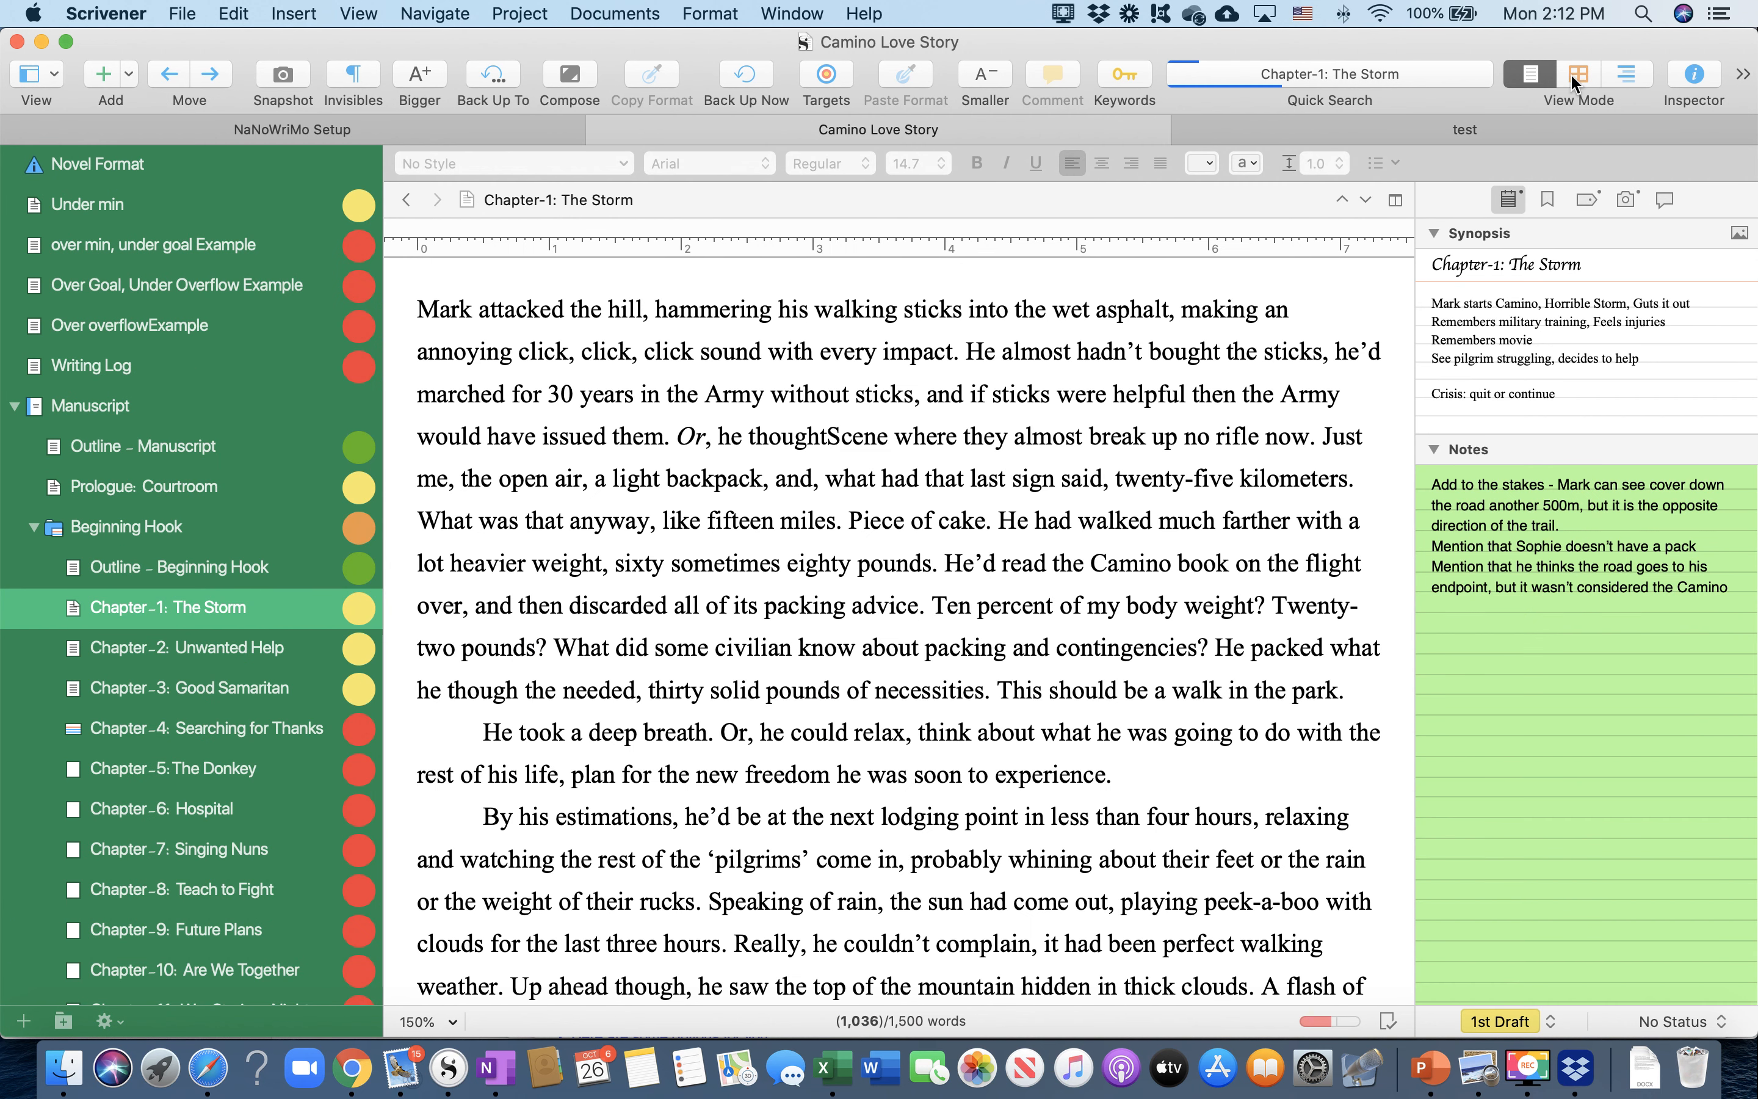
Show the Beginning Hook folder on the corkboard and narrow the inspector so that three index cards fit in each row
click(98, 527)
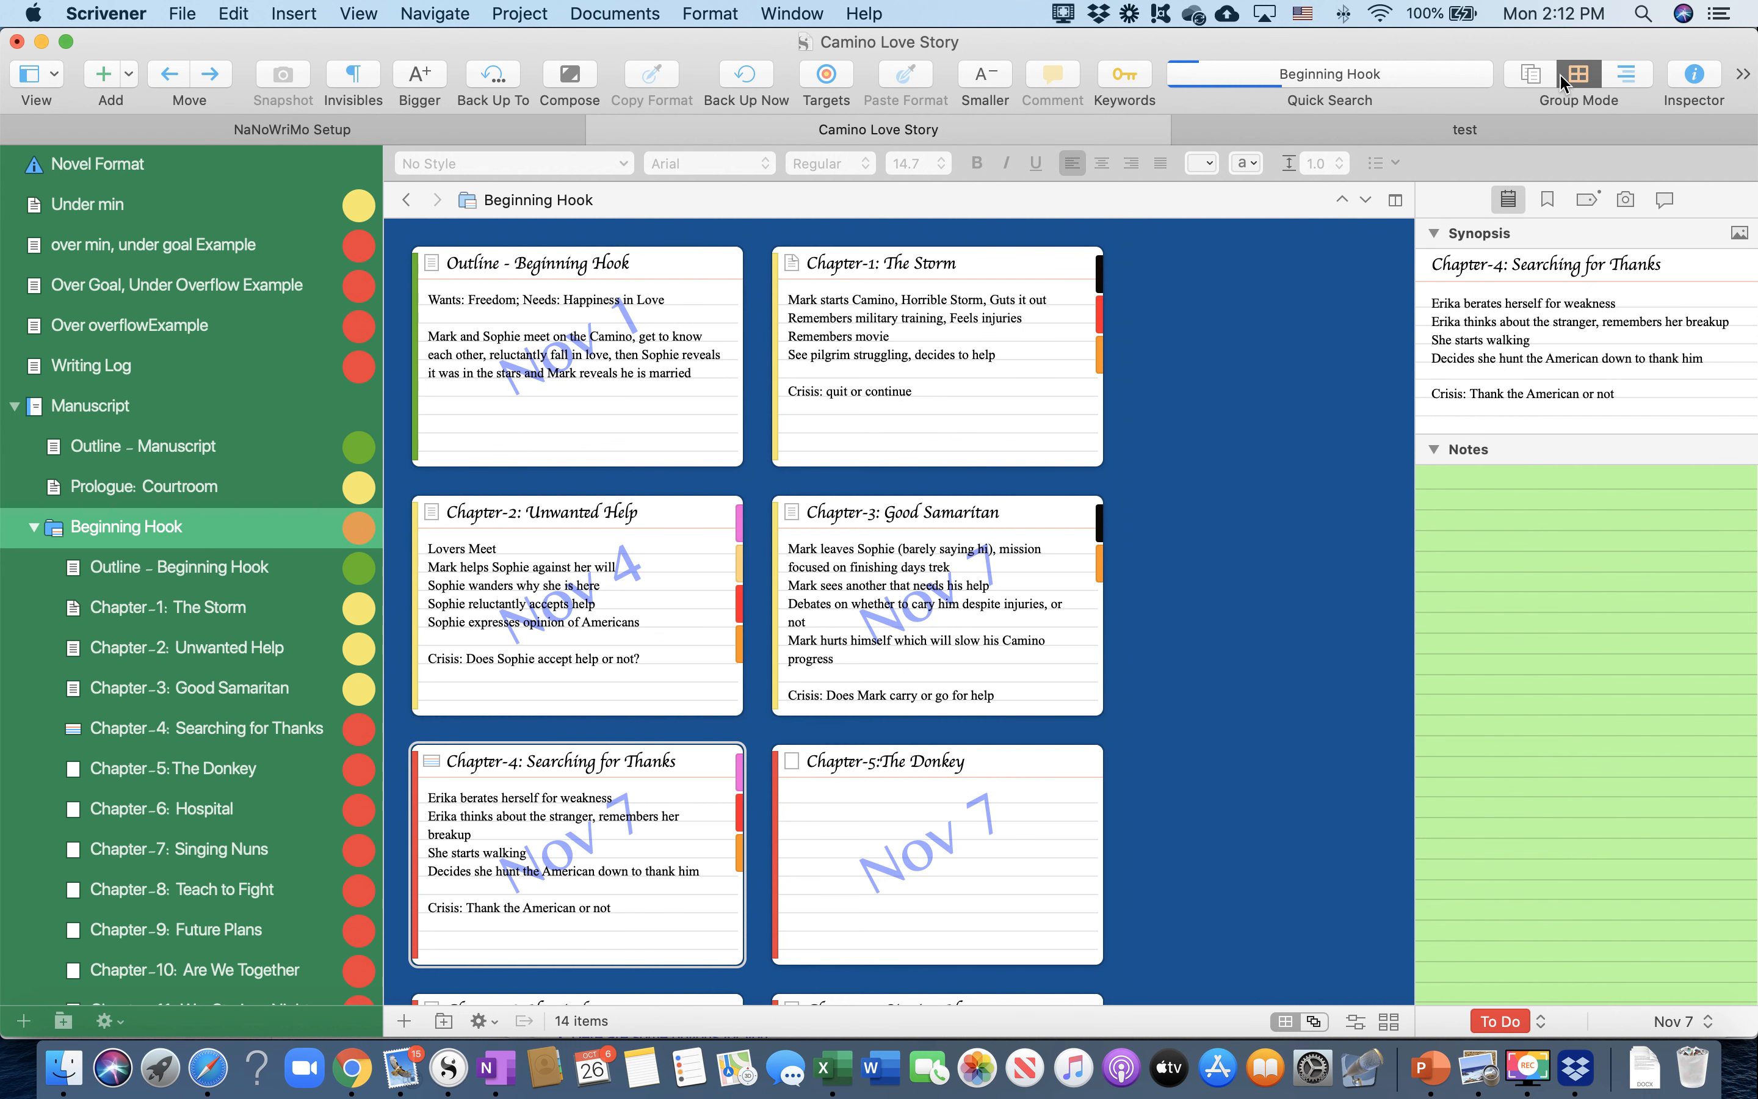
drag(1414, 408, 1482, 409)
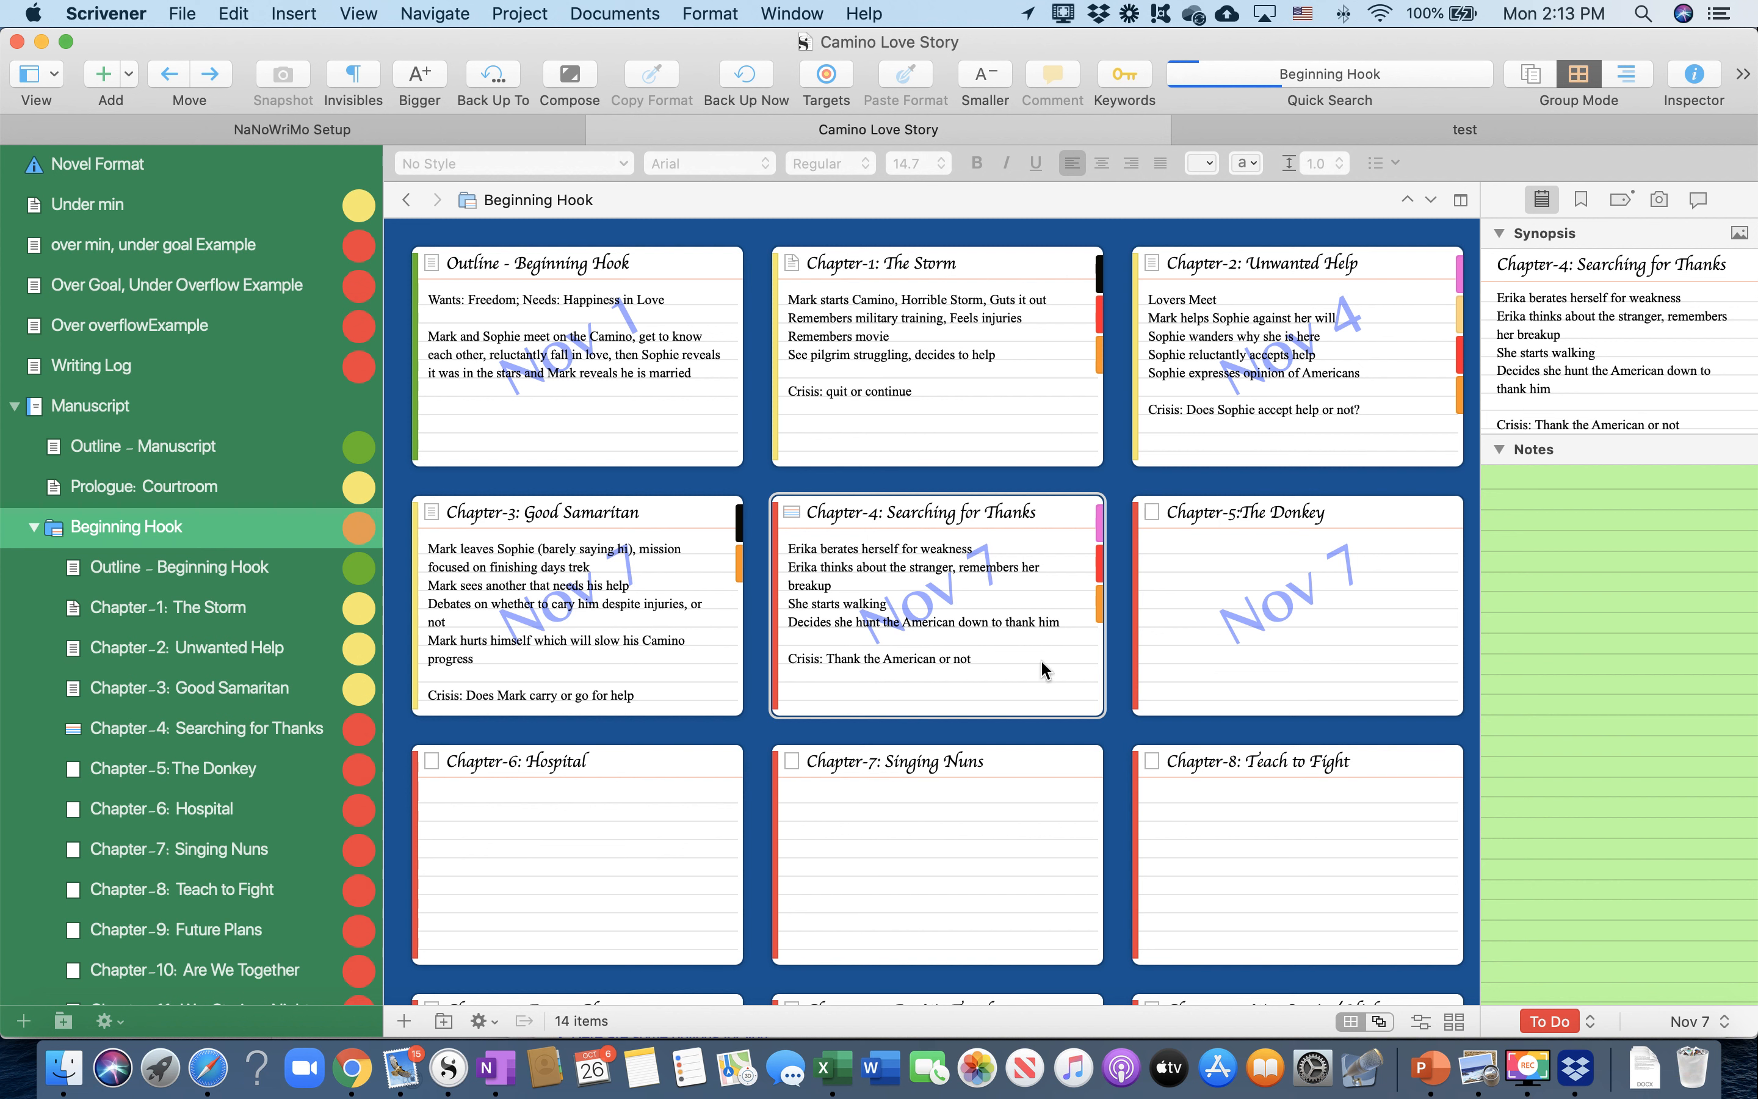
Open the appearance preferences for the corkboard and look at the font settings for photograph titles and status stamps
click(110, 15)
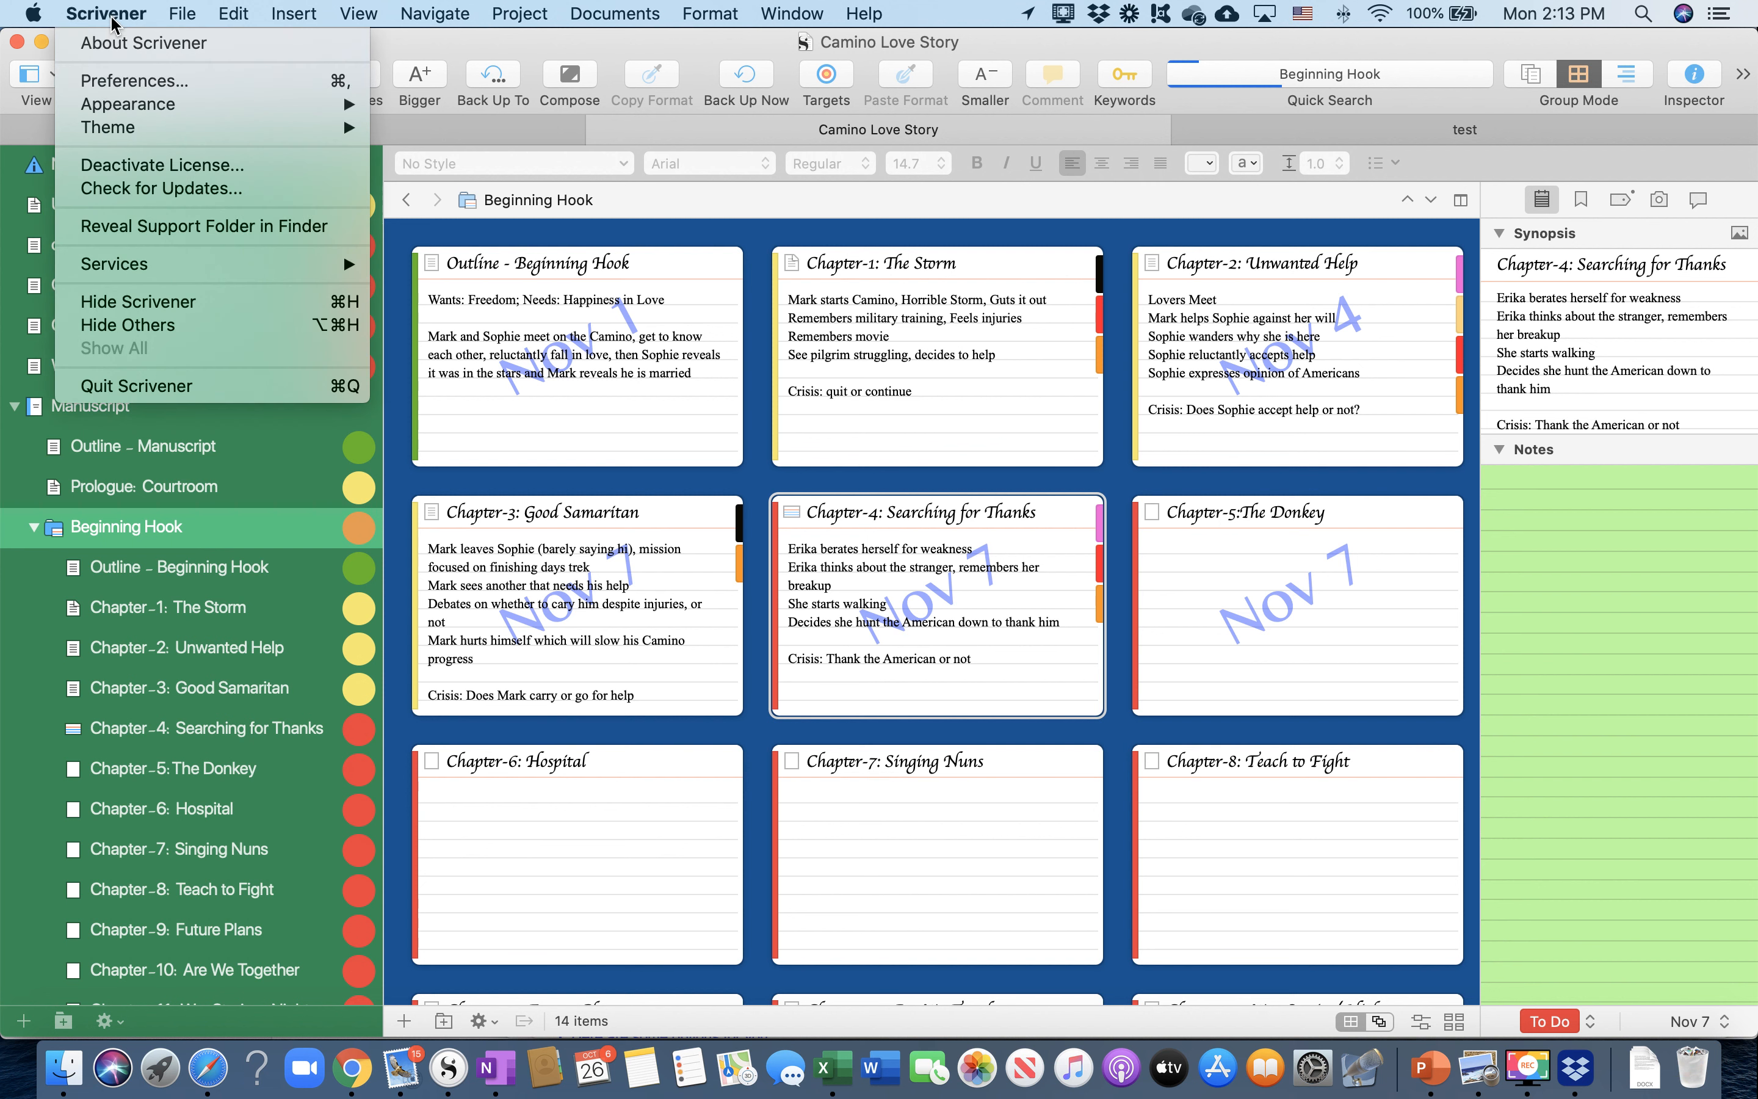
click(107, 88)
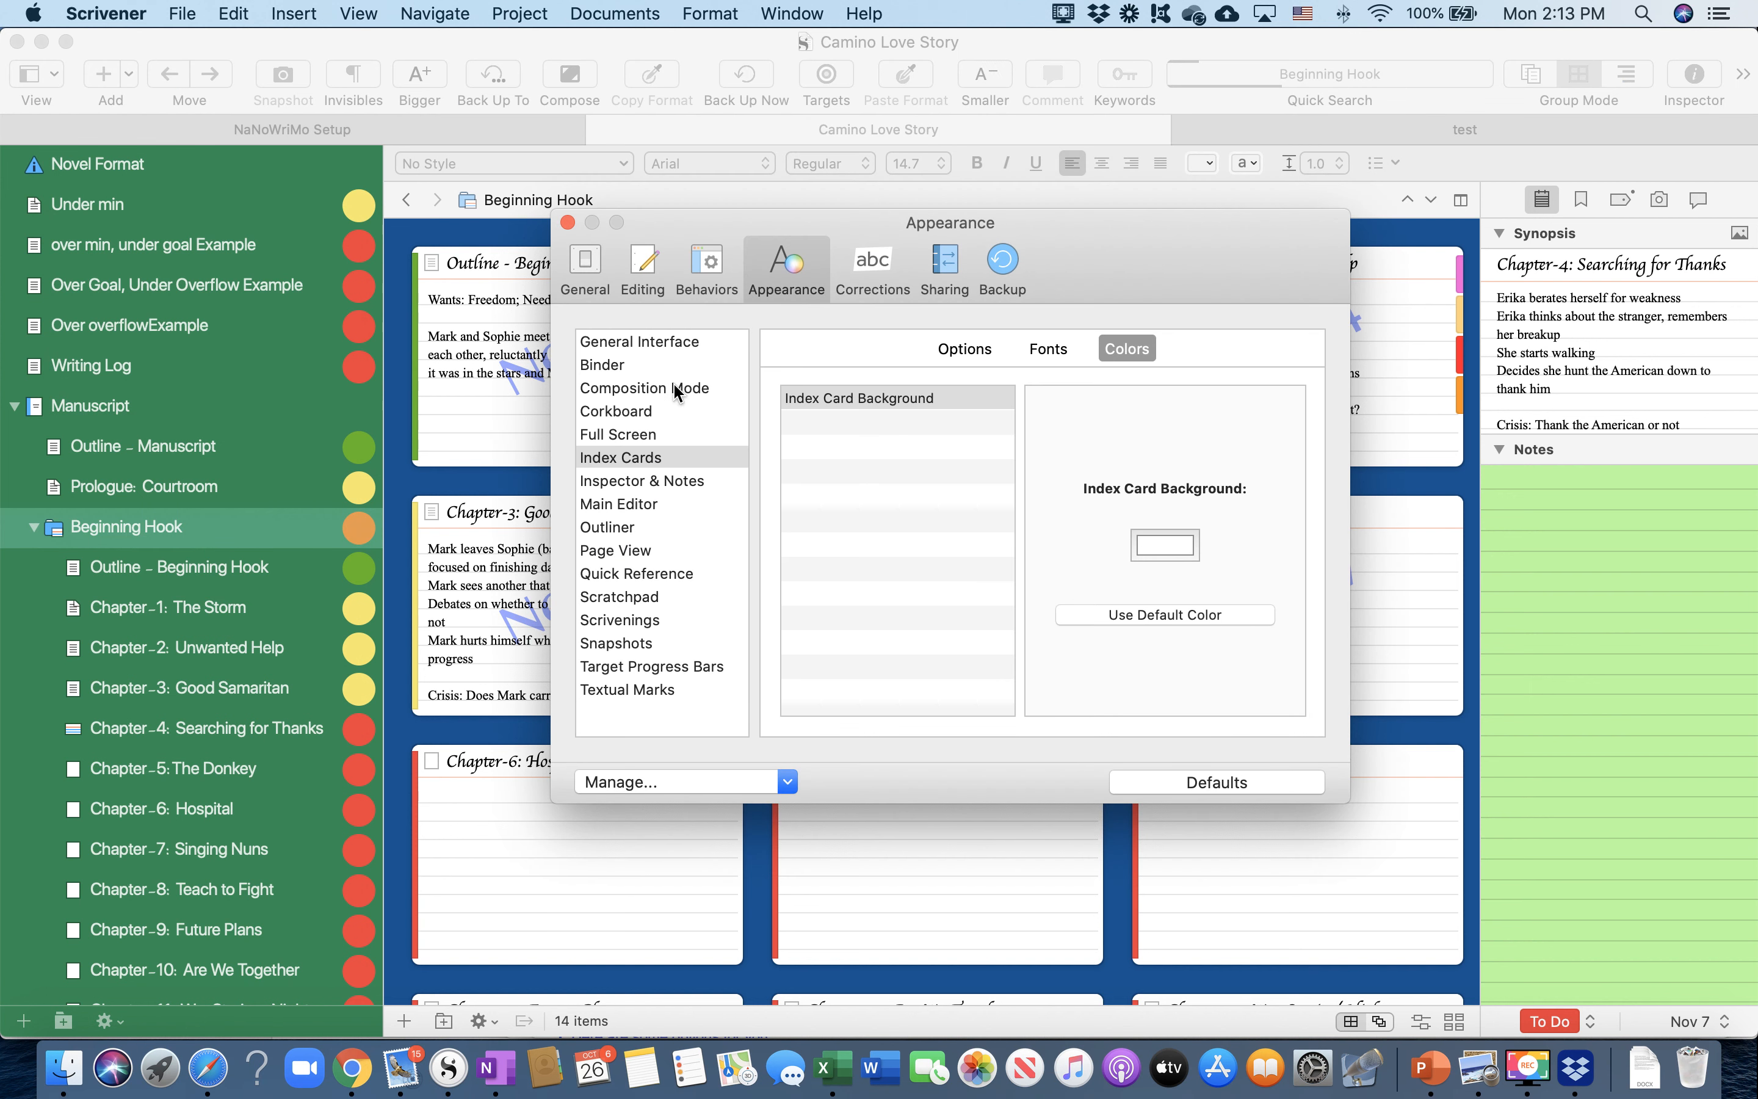
click(606, 412)
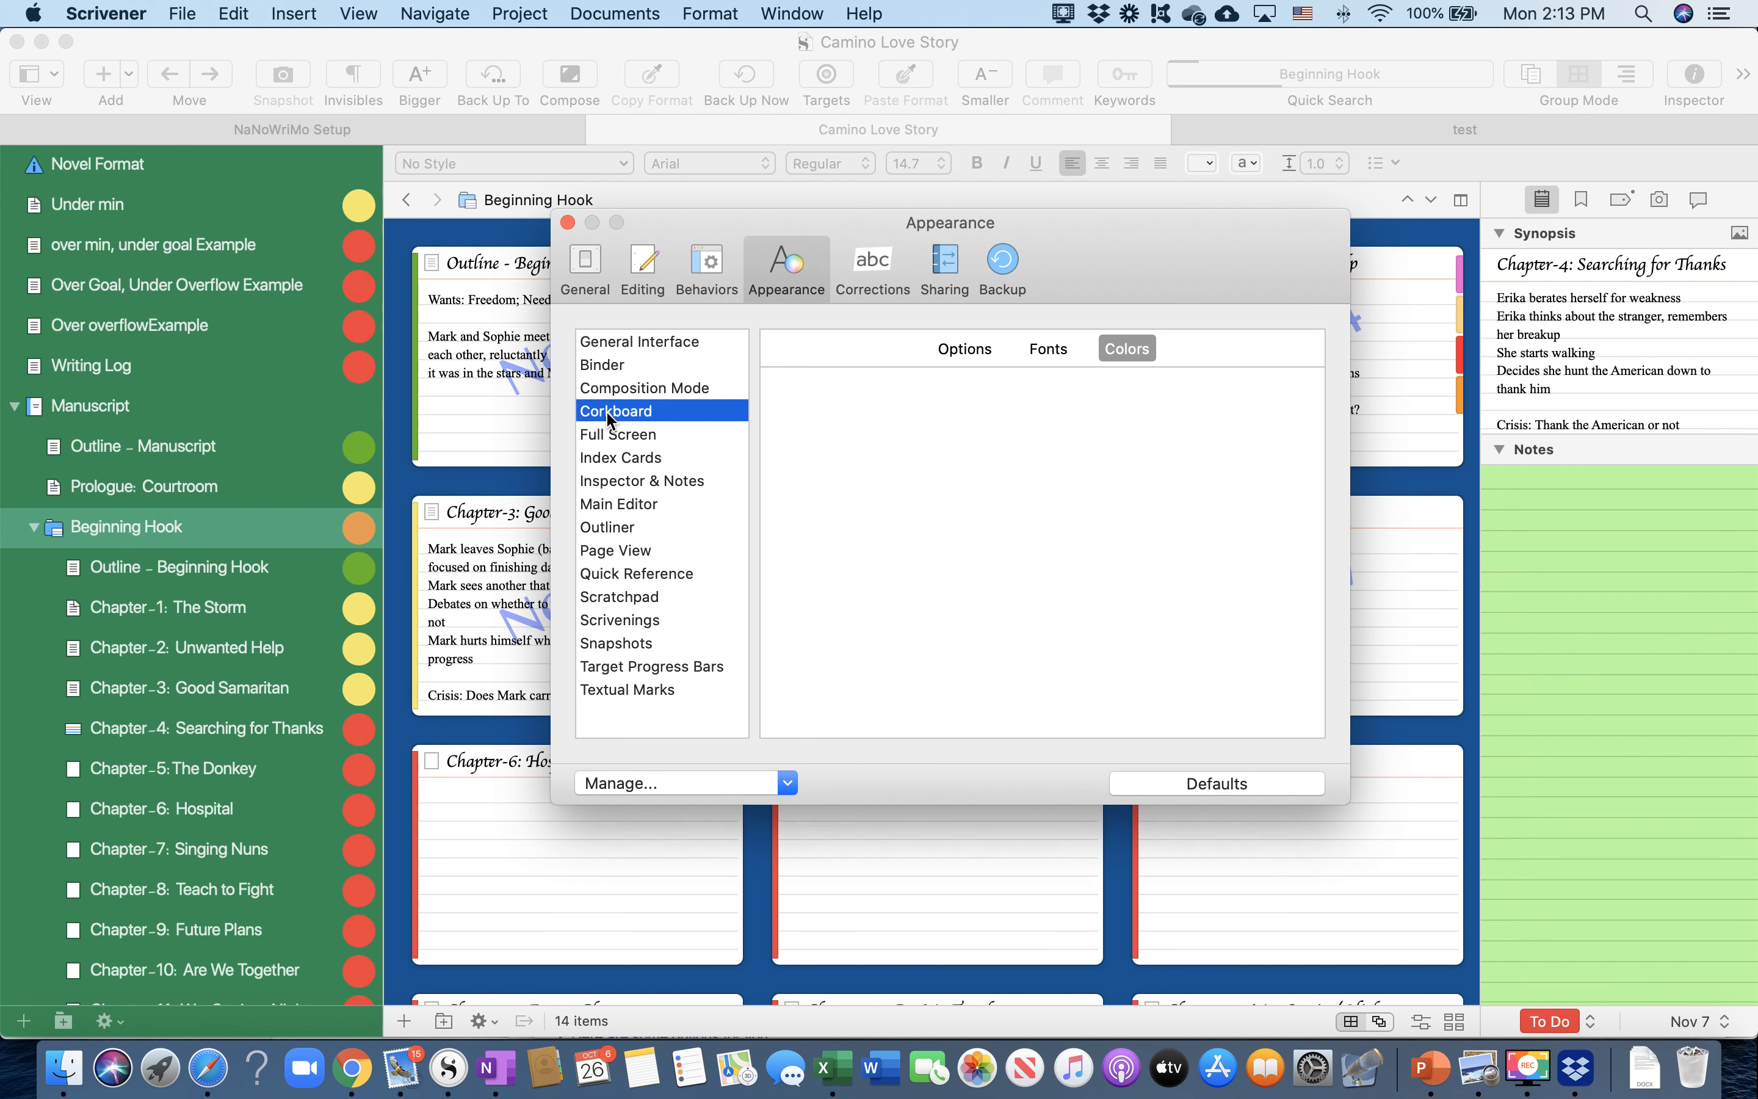
click(1055, 351)
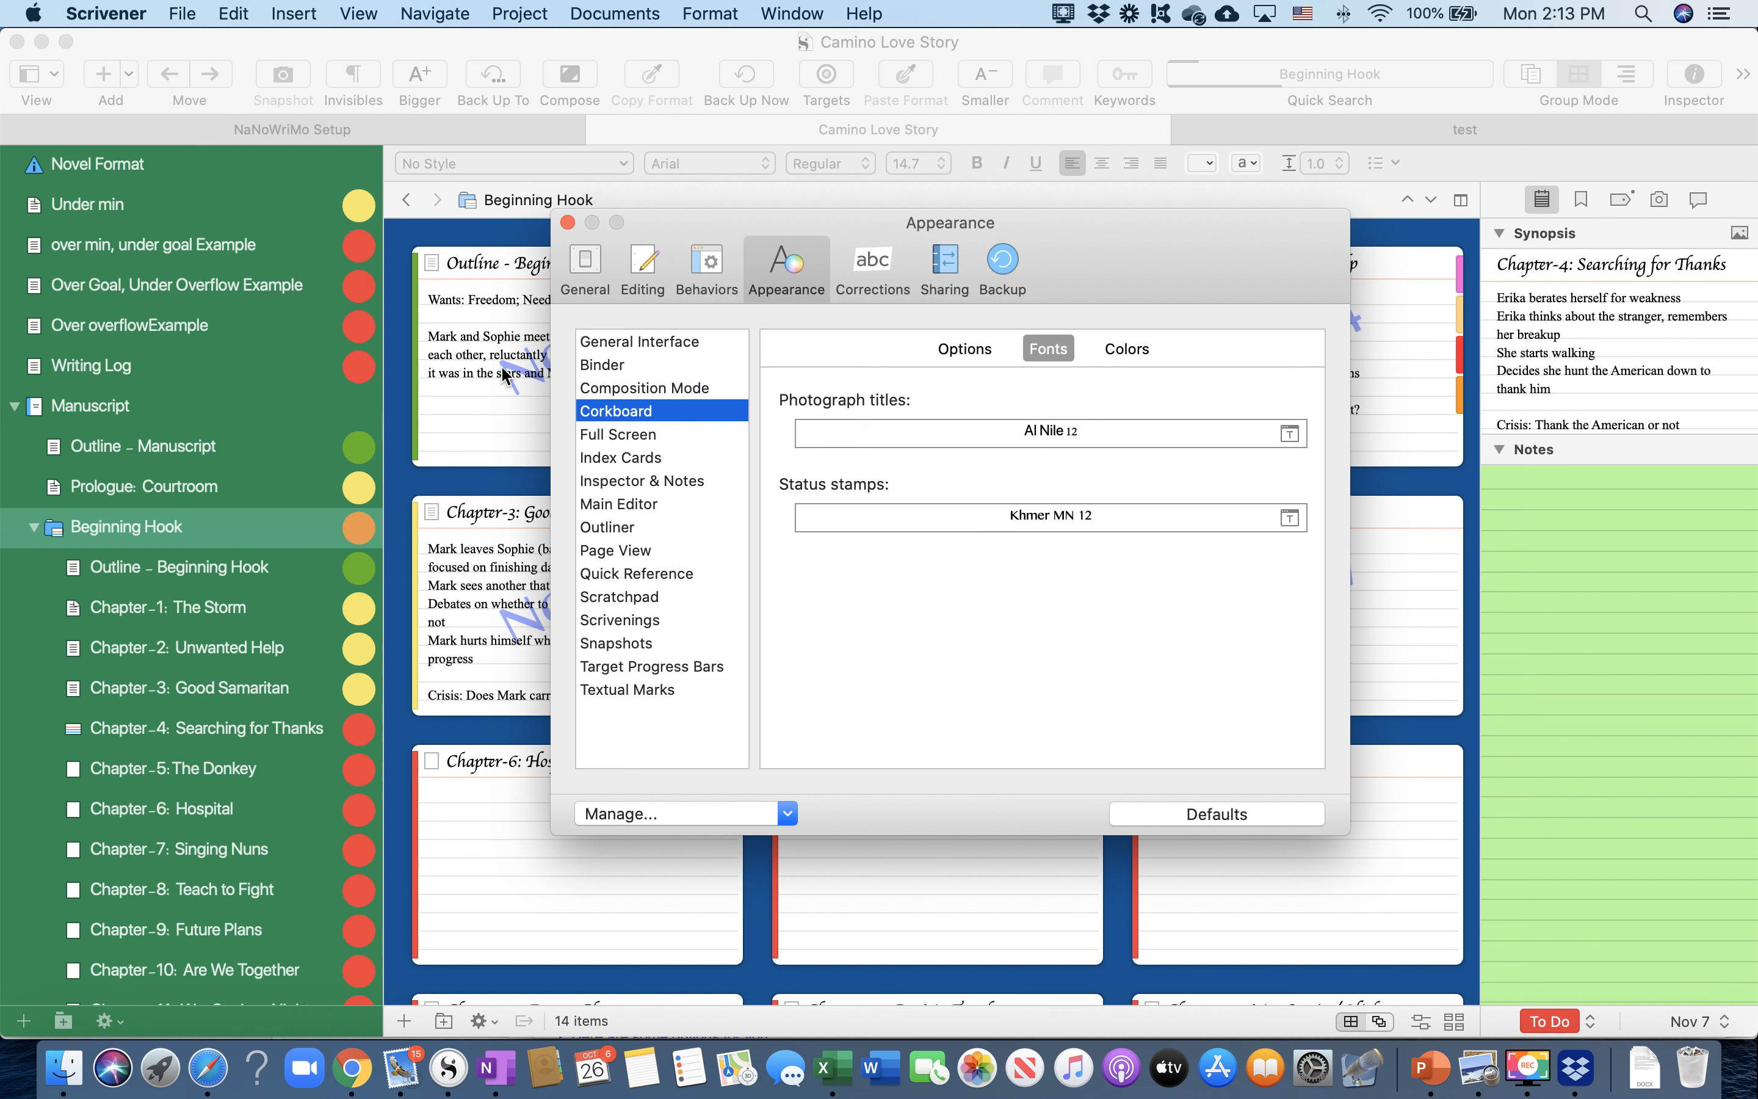
click(991, 520)
click(950, 432)
Review the index card appearance preferences for fonts, background color and theme, keeping the Rounded and Lined theme
click(628, 459)
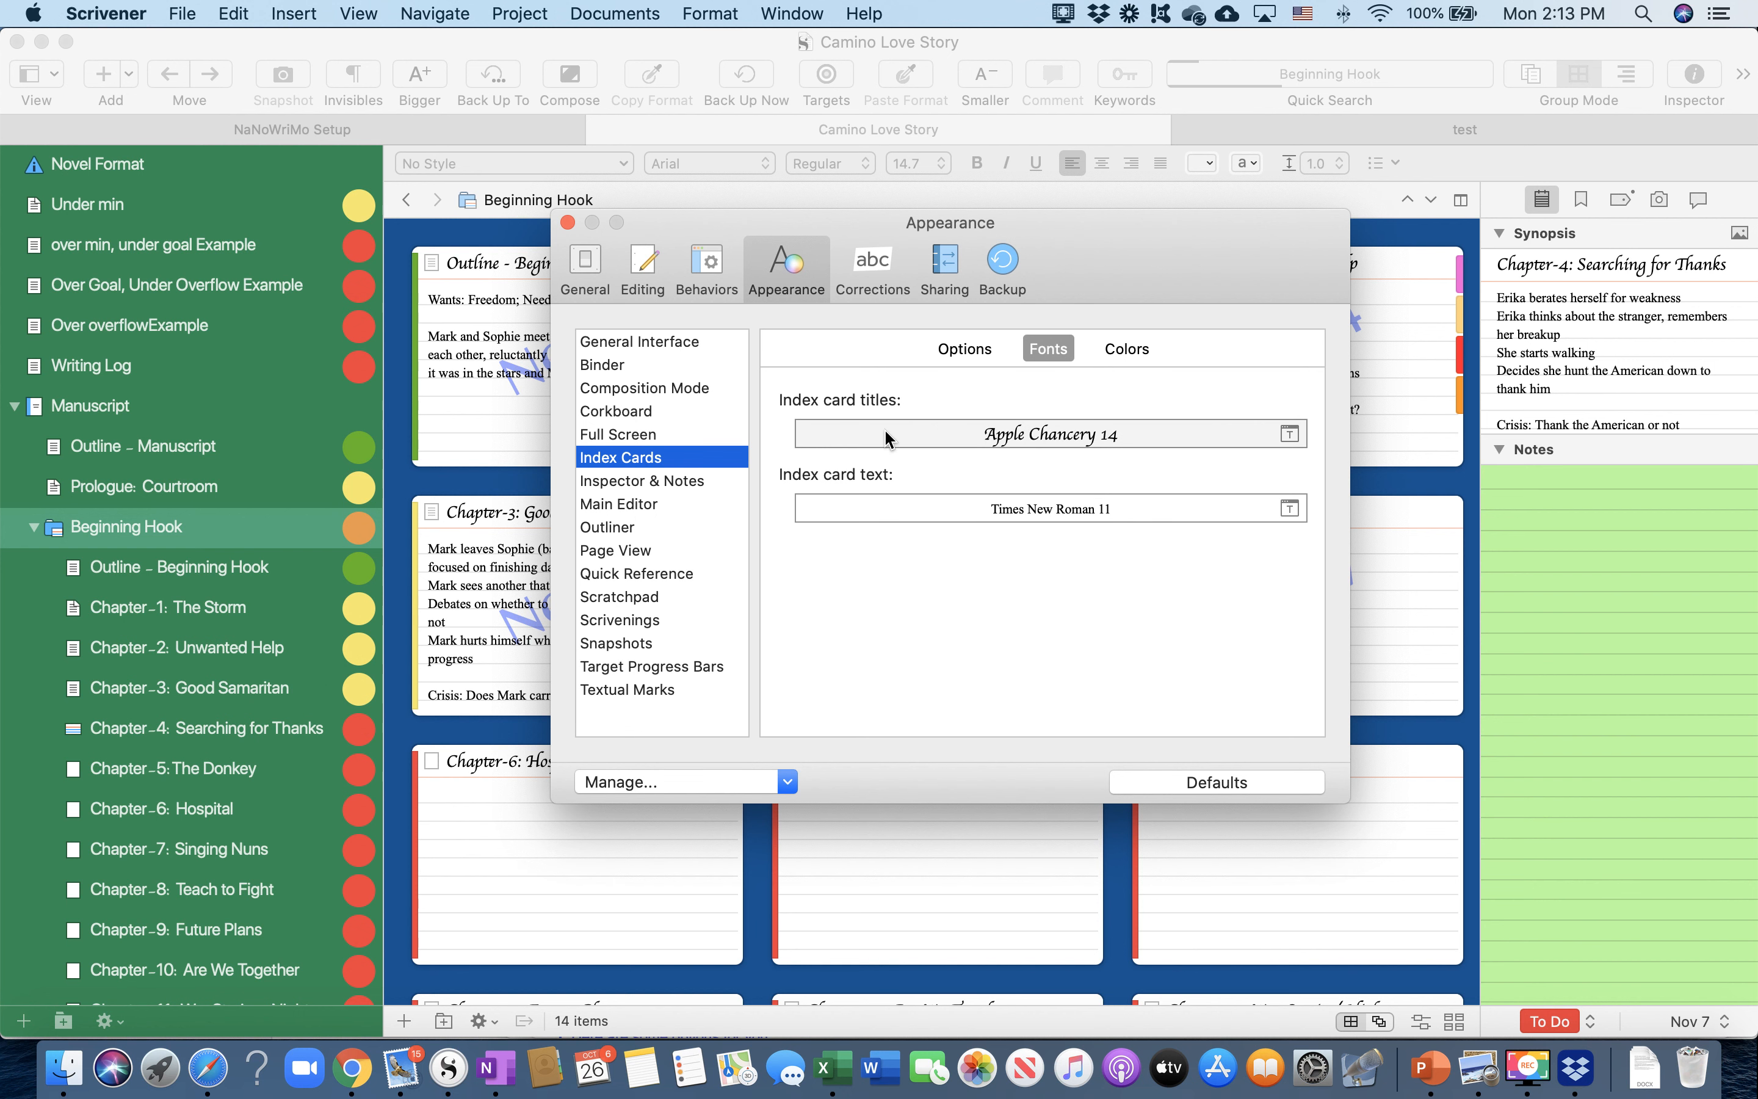
click(1134, 354)
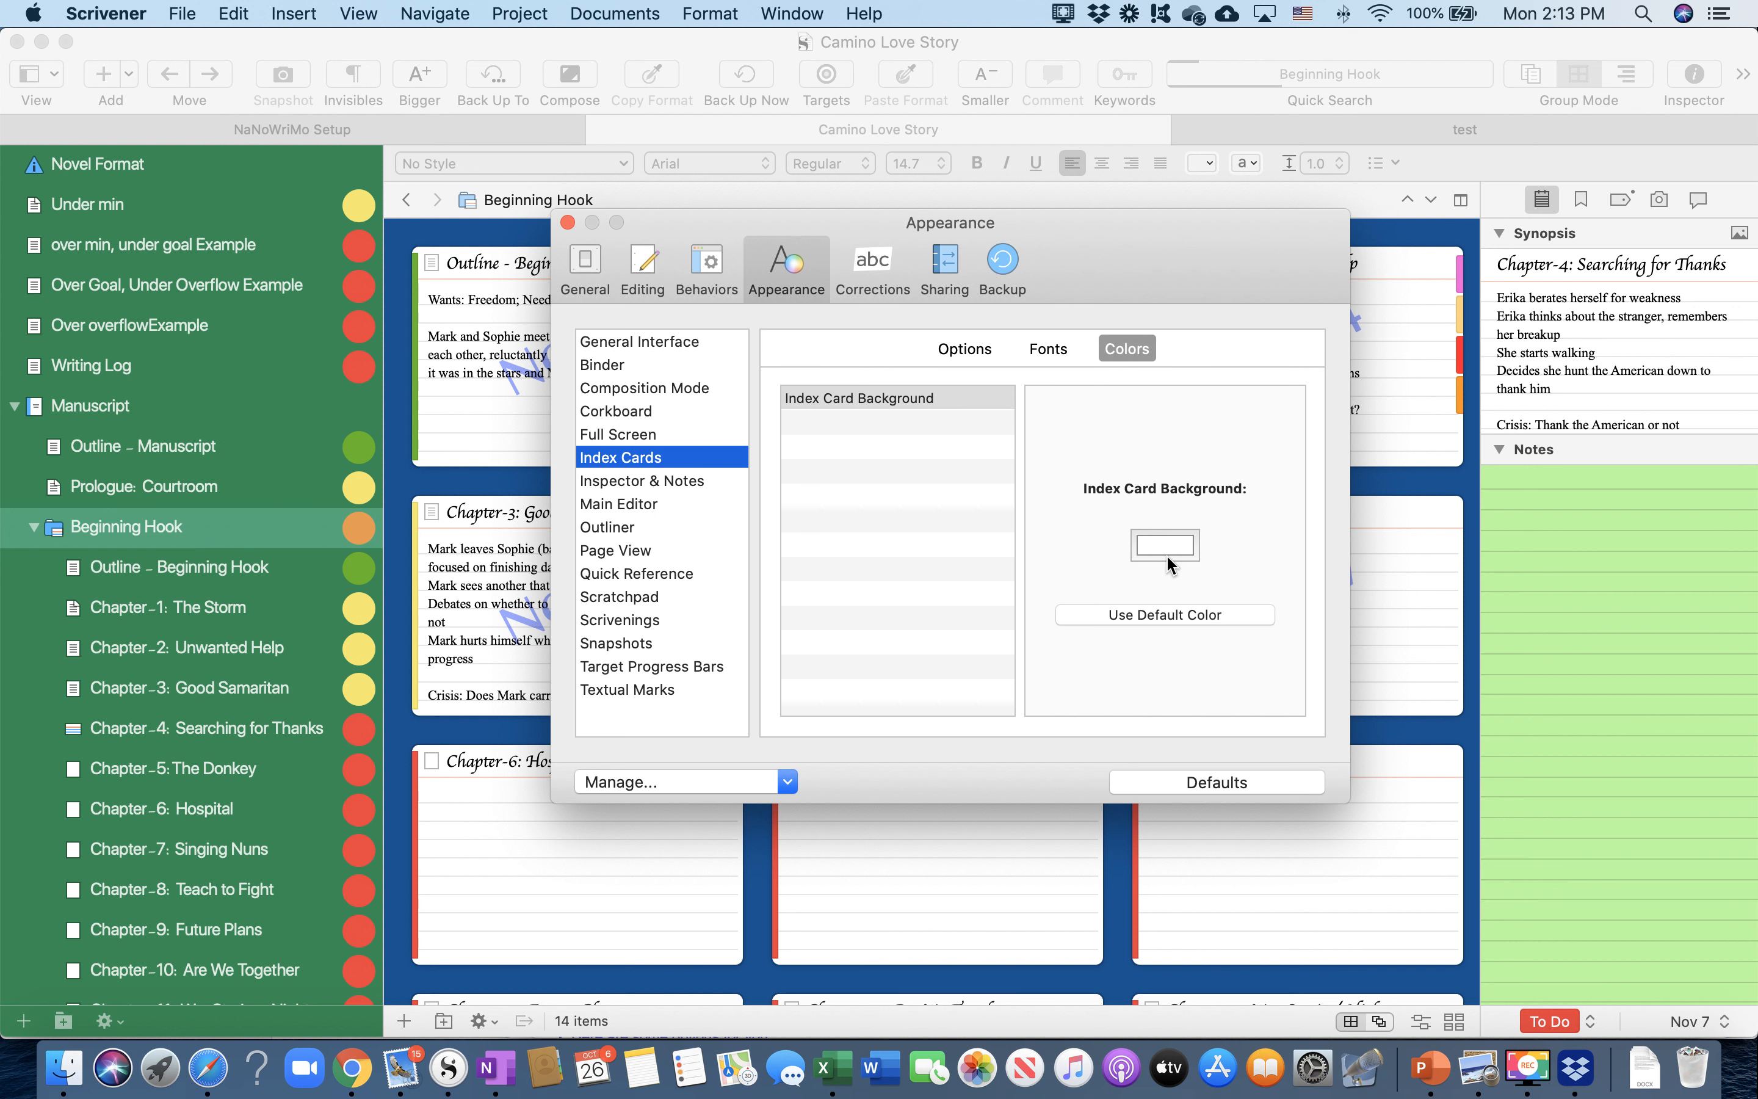
click(968, 352)
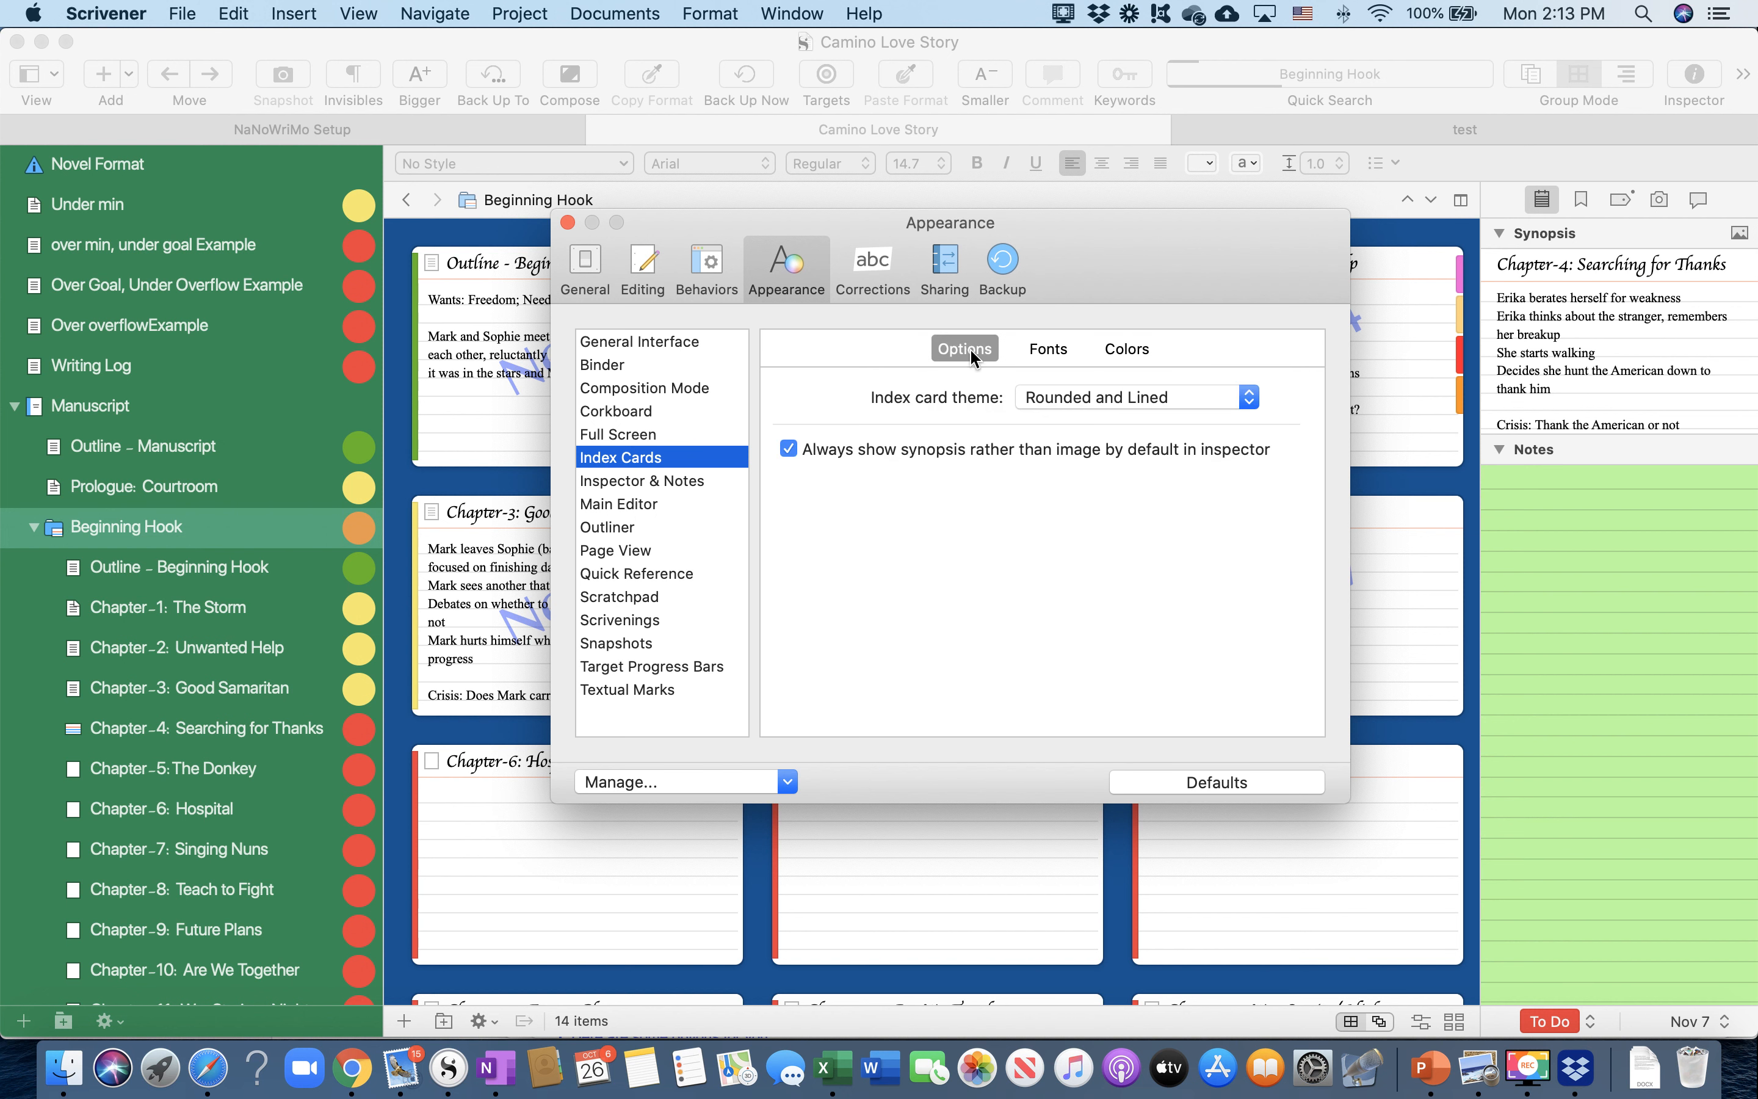
click(1248, 399)
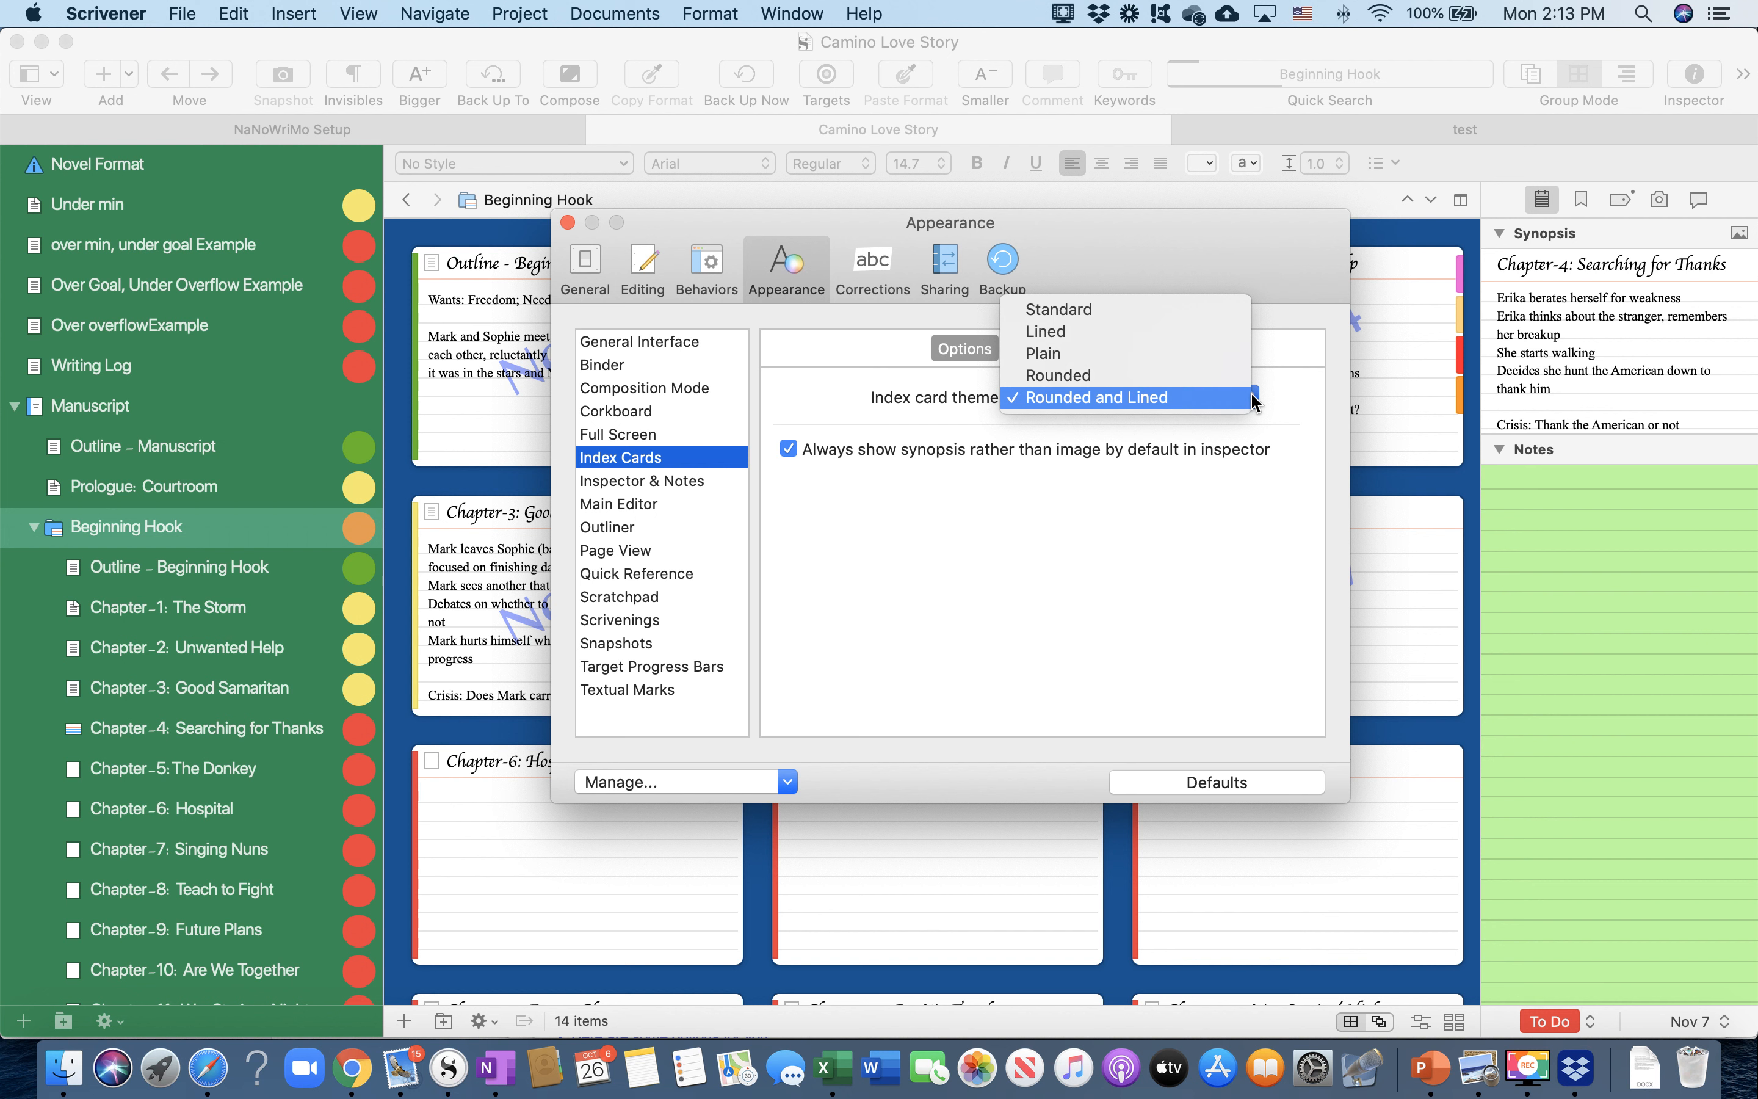
click(1254, 401)
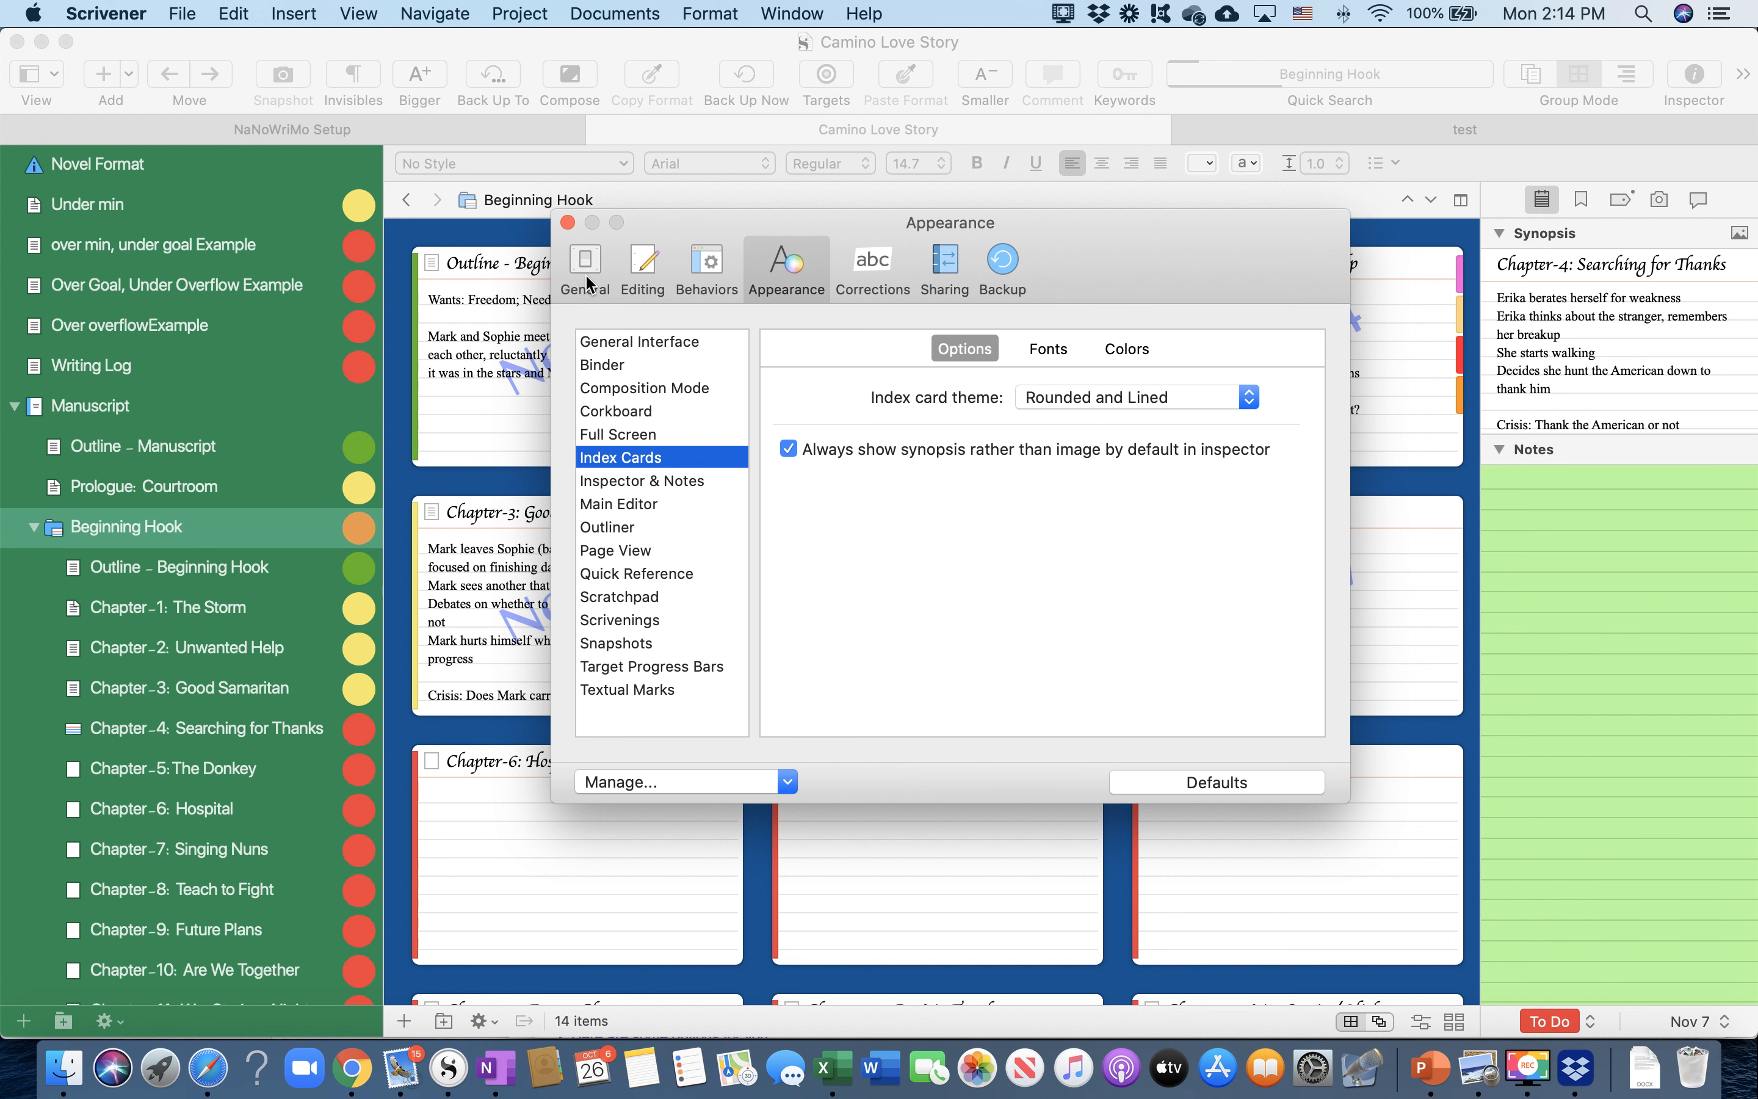
Close the appearance preferences and look at the section type, status and due-date options available for the Beginning Hook folder
click(568, 222)
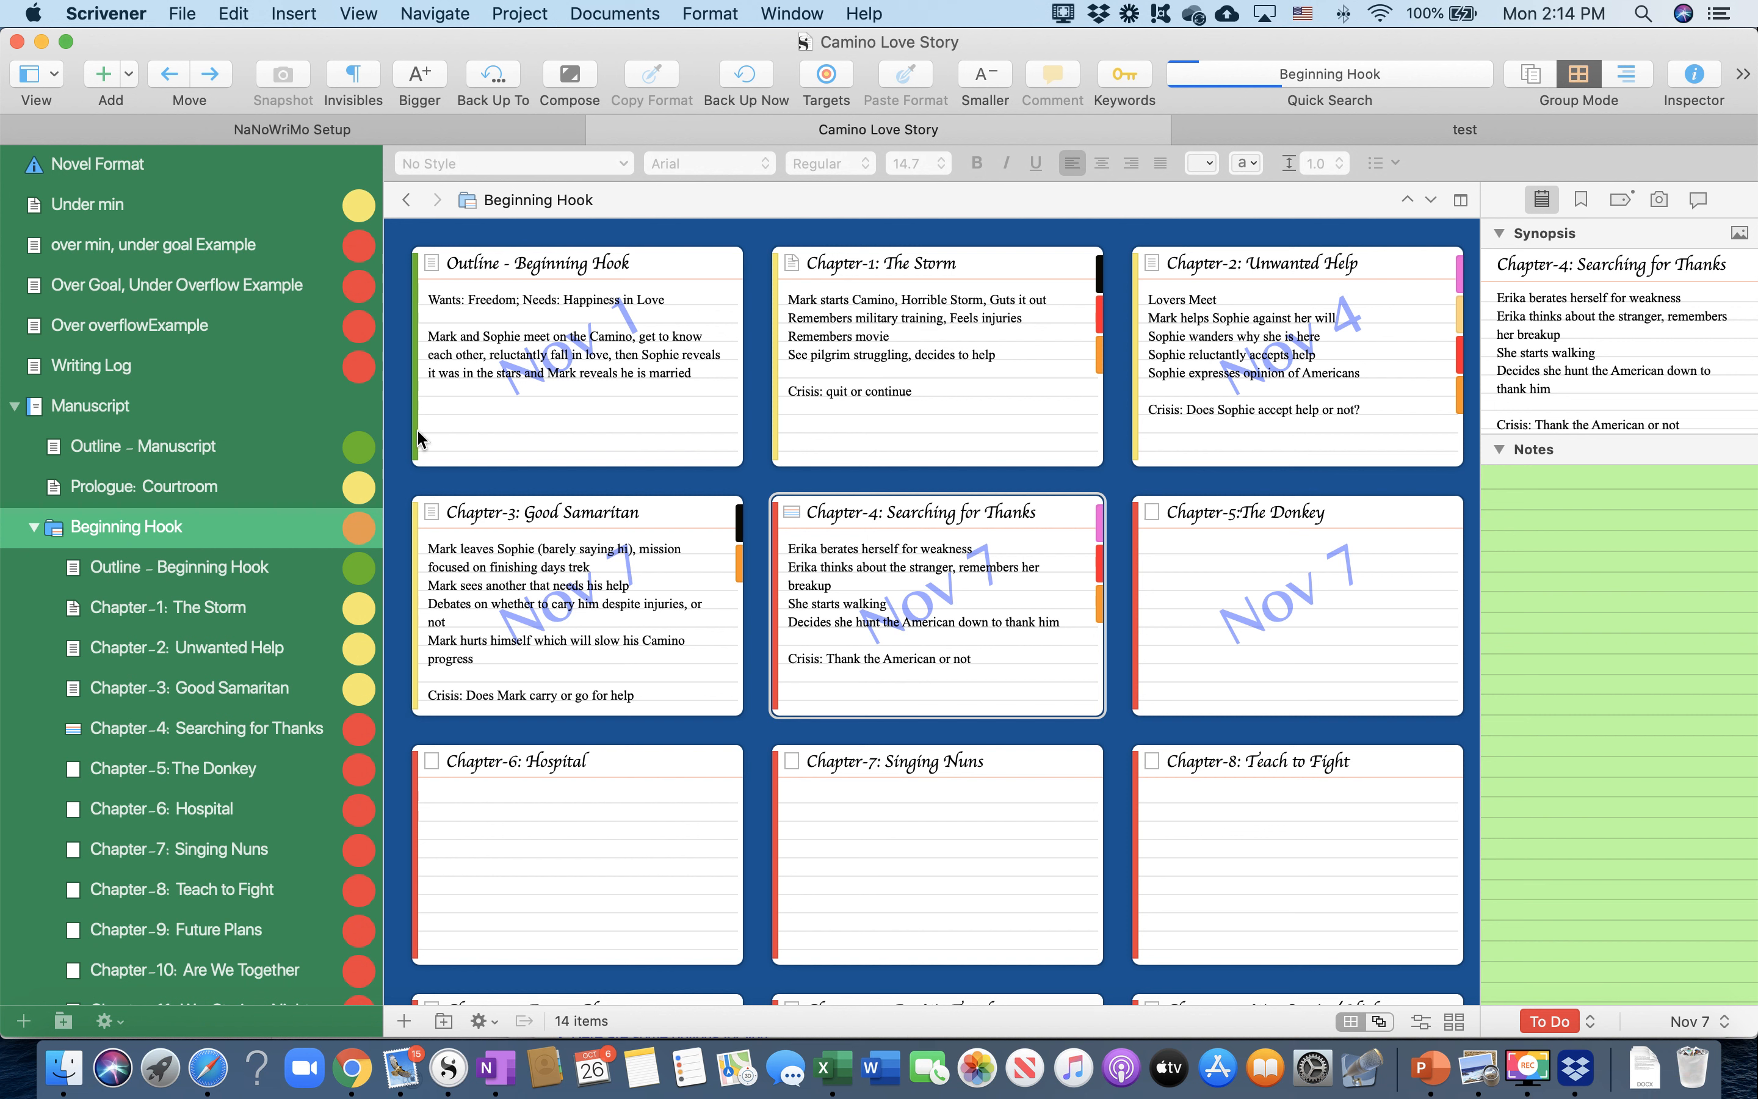
mouse_move(417, 439)
right_click(310, 536)
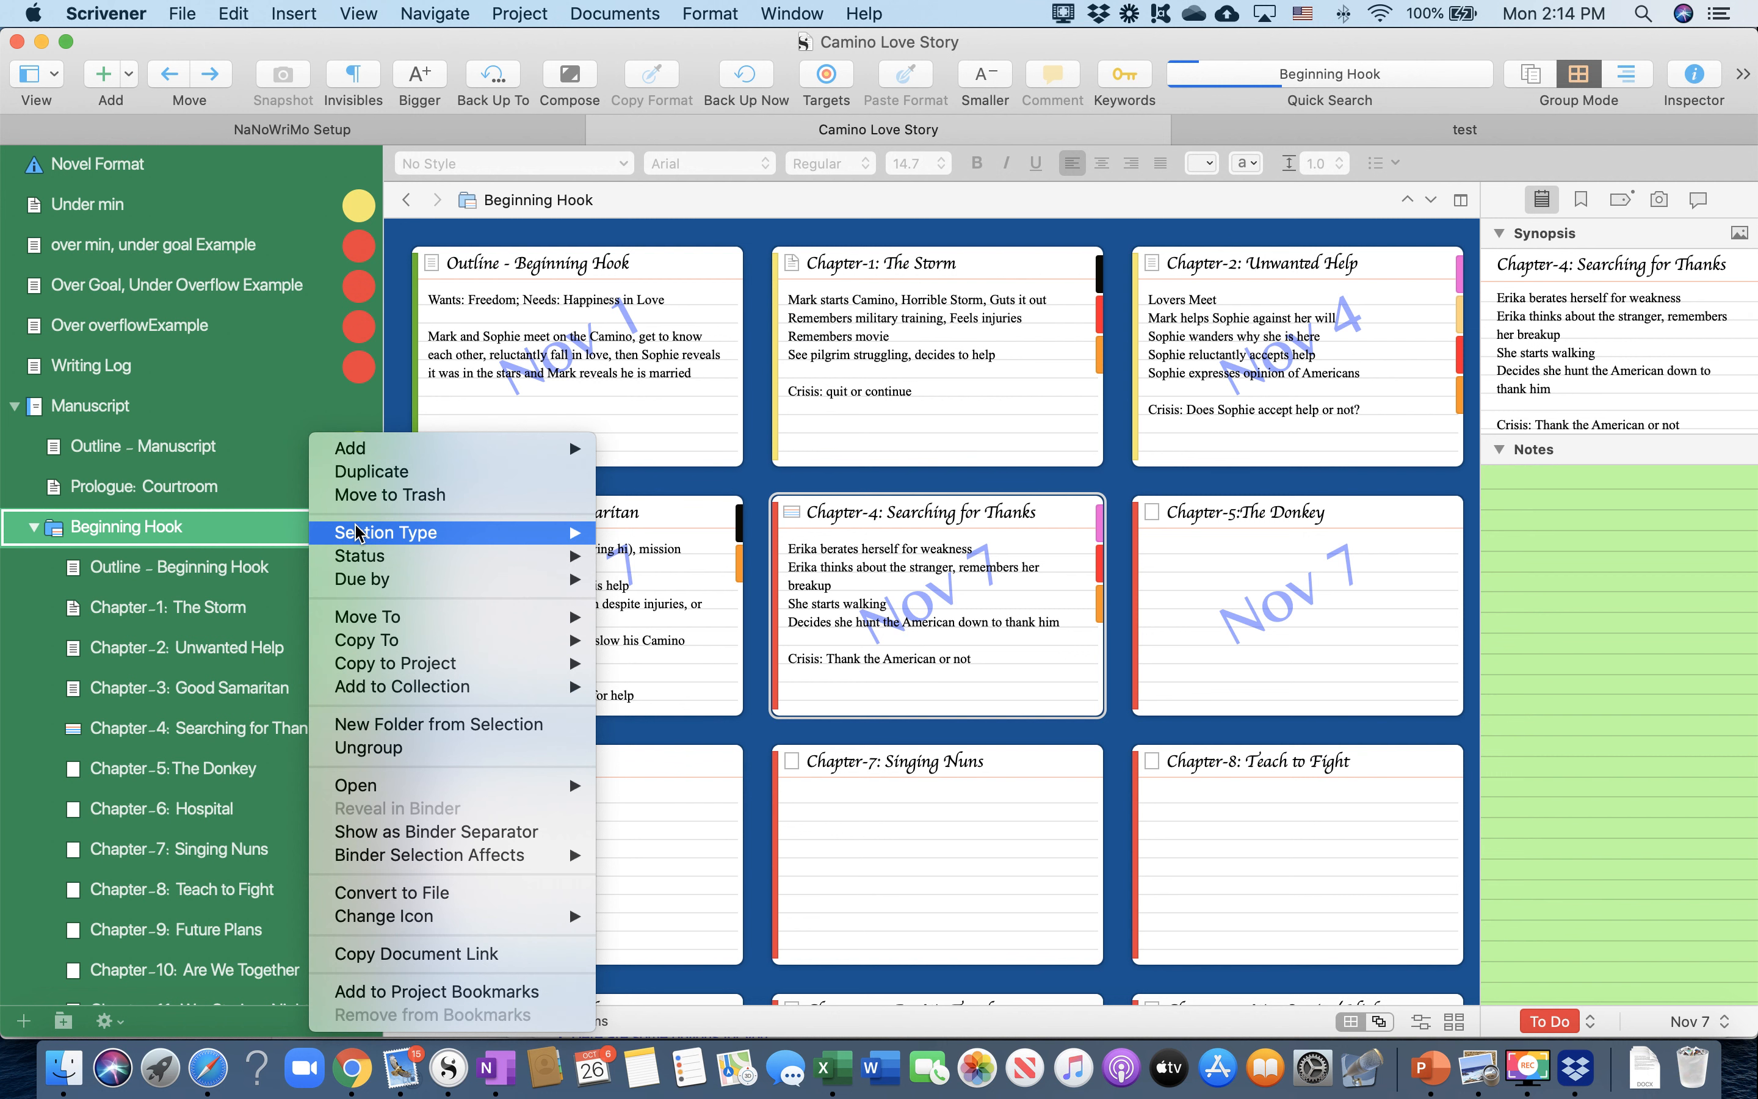
mouse_move(378, 560)
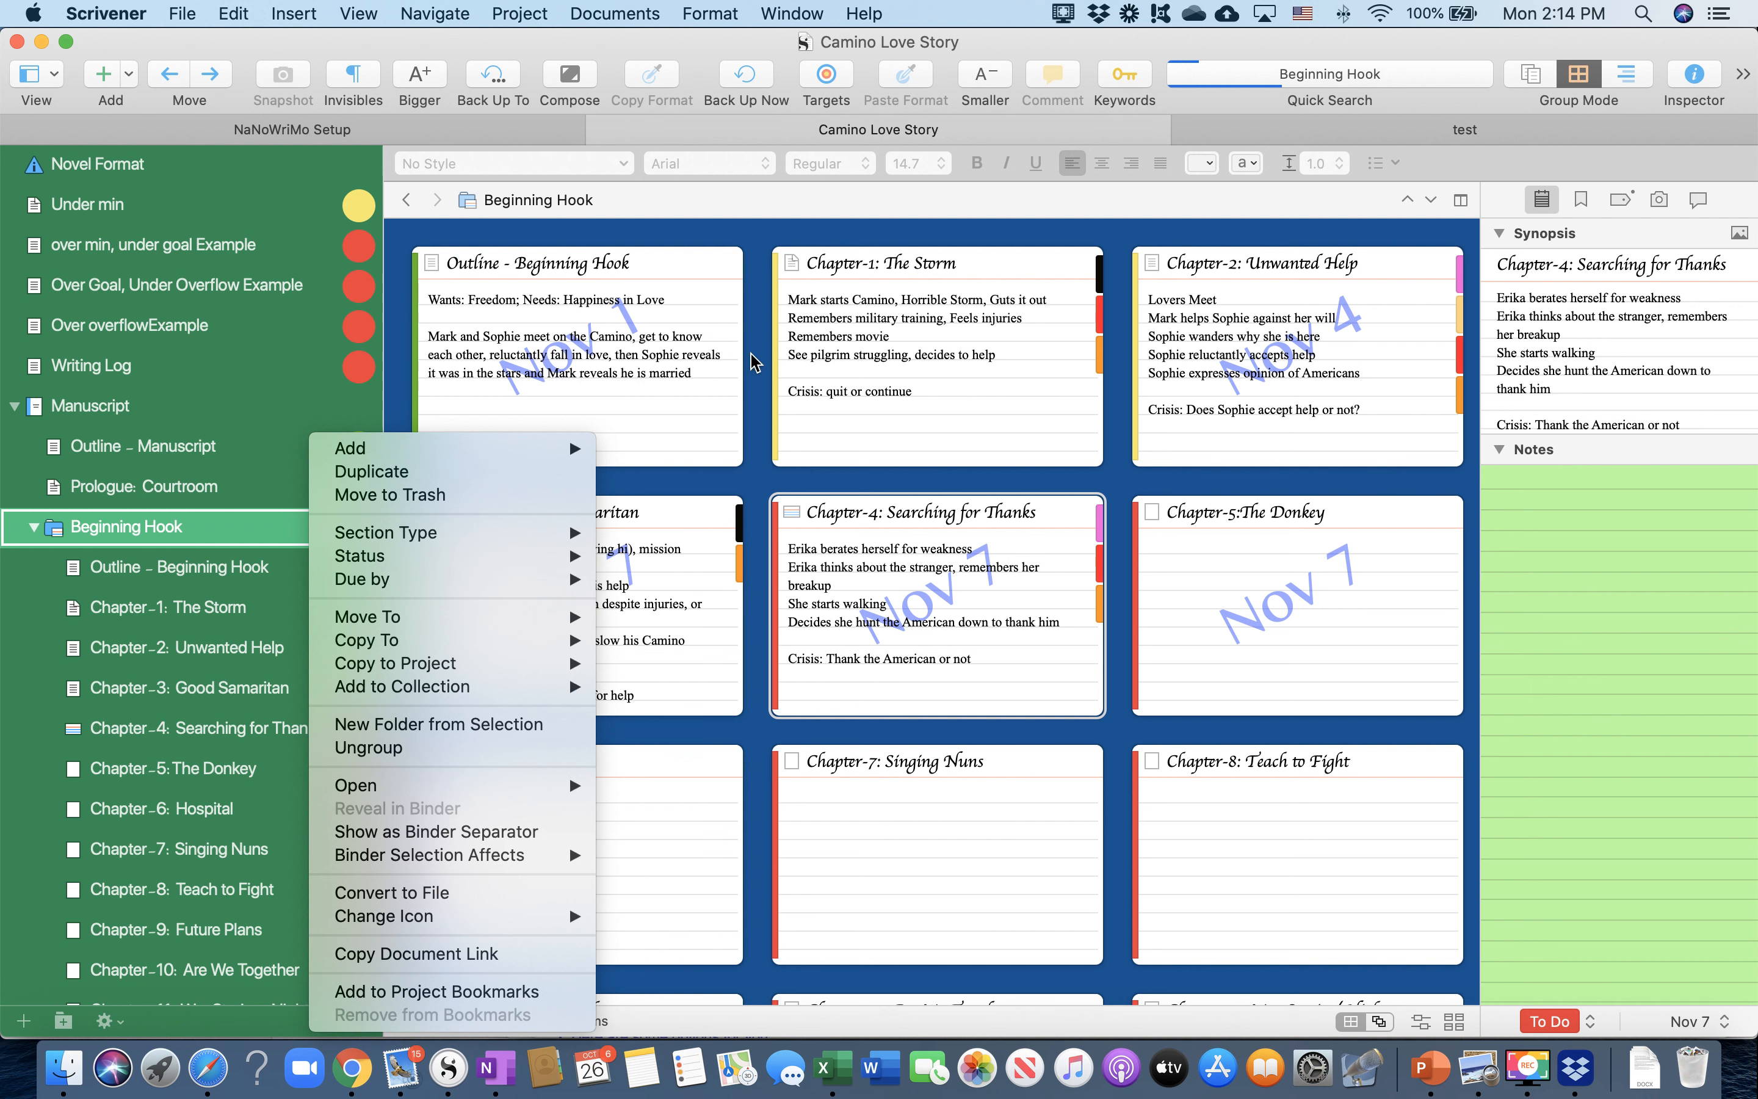
click(798, 358)
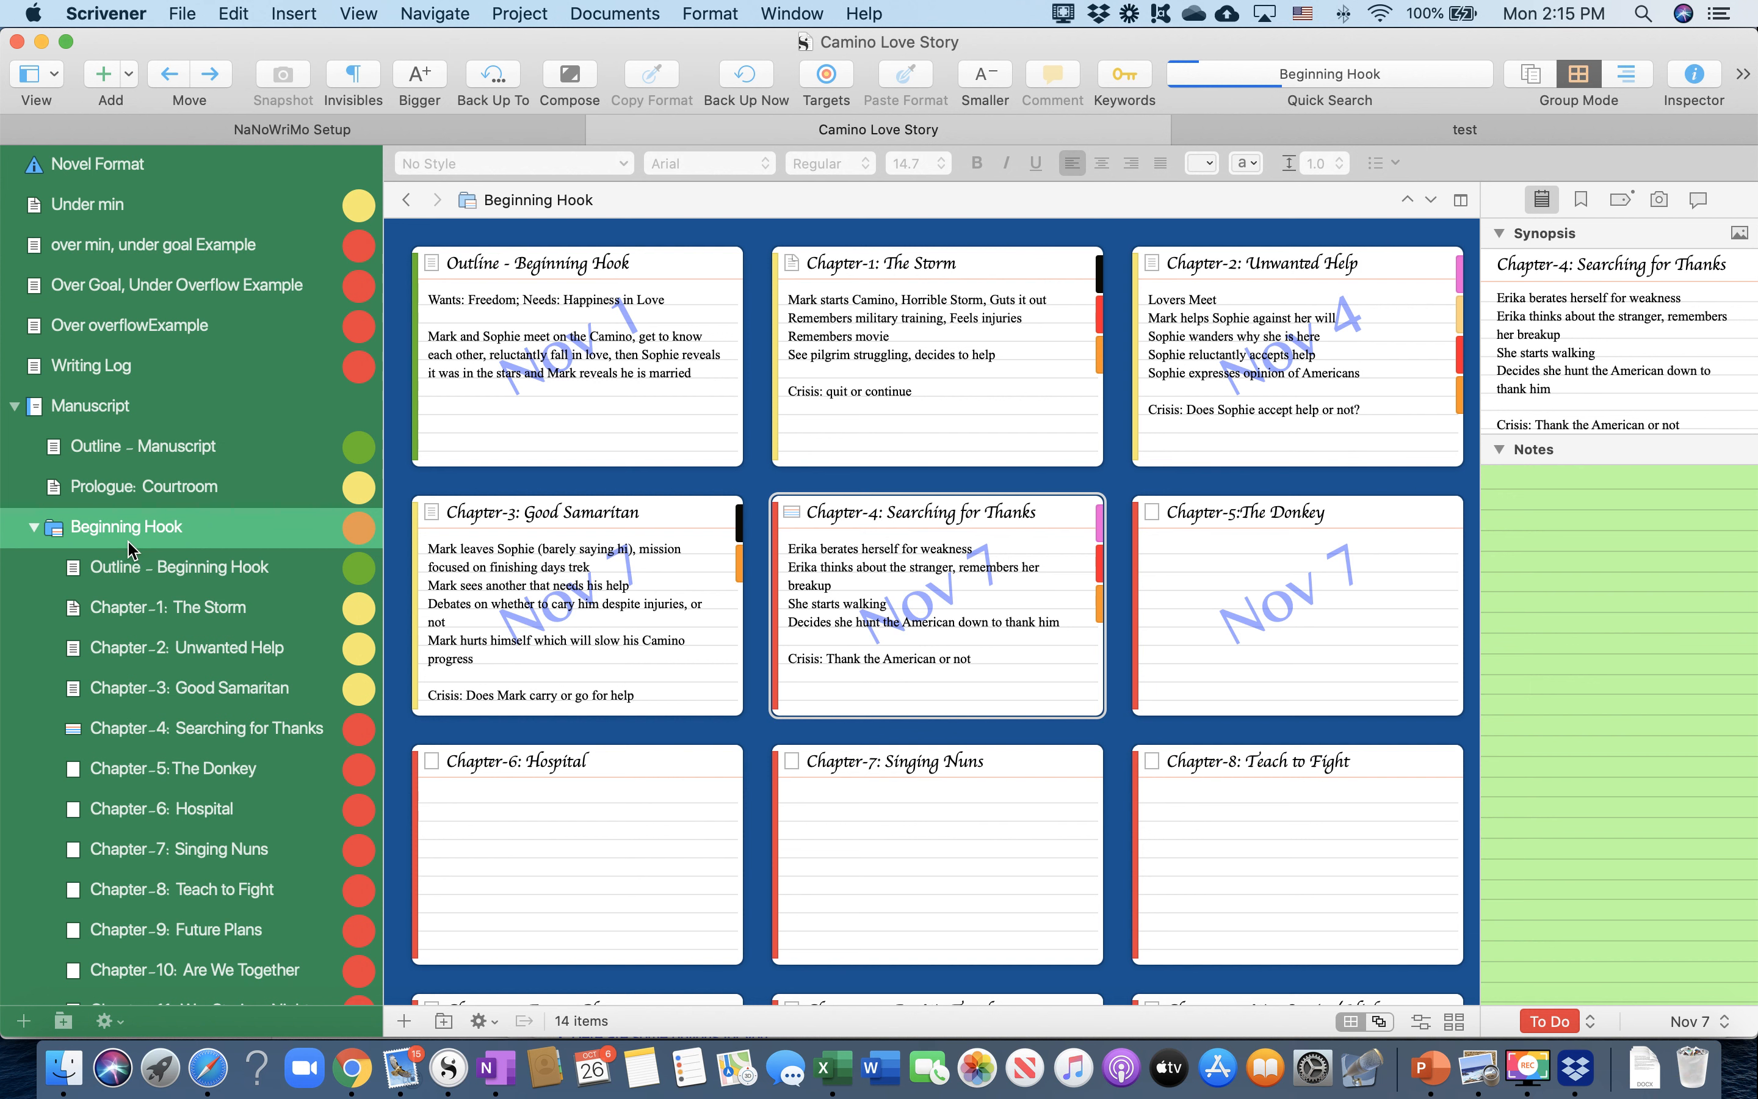
View the Beginning Hook outline, then compare the Manuscript and Beginning Hook folders on the corkboard
click(127, 570)
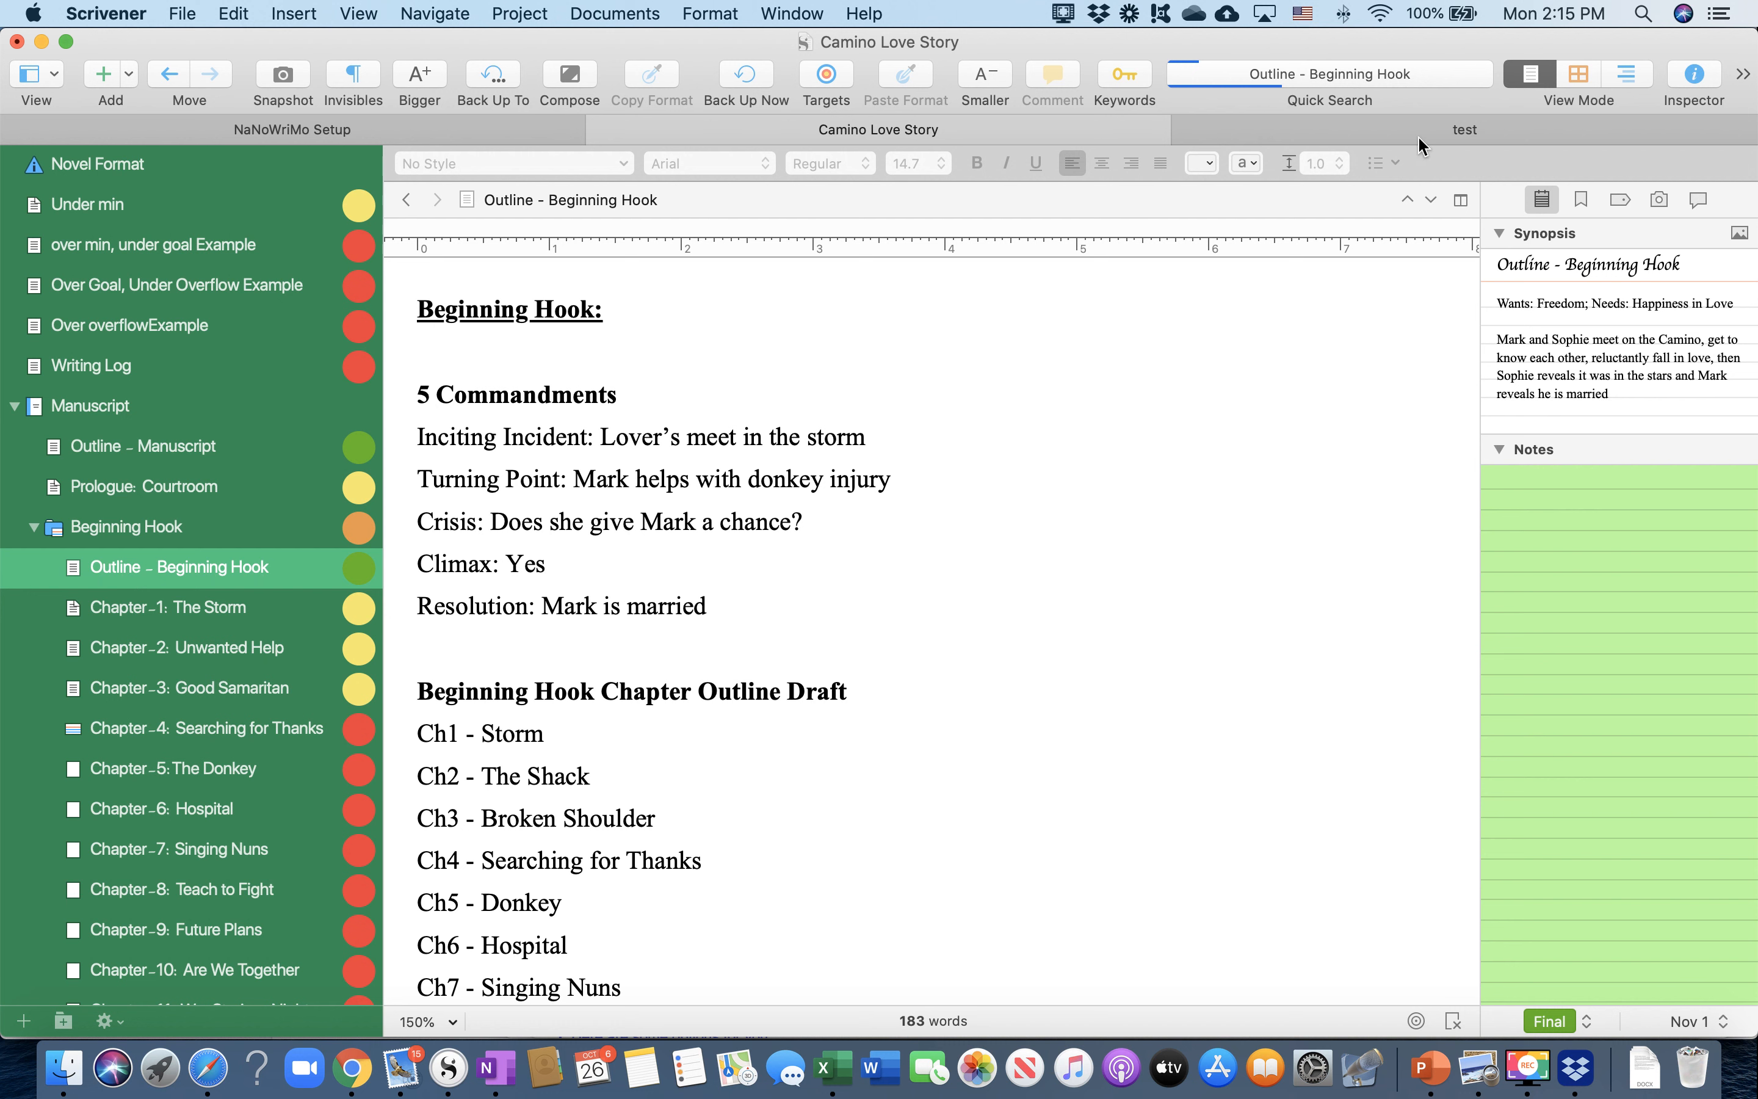
click(1575, 75)
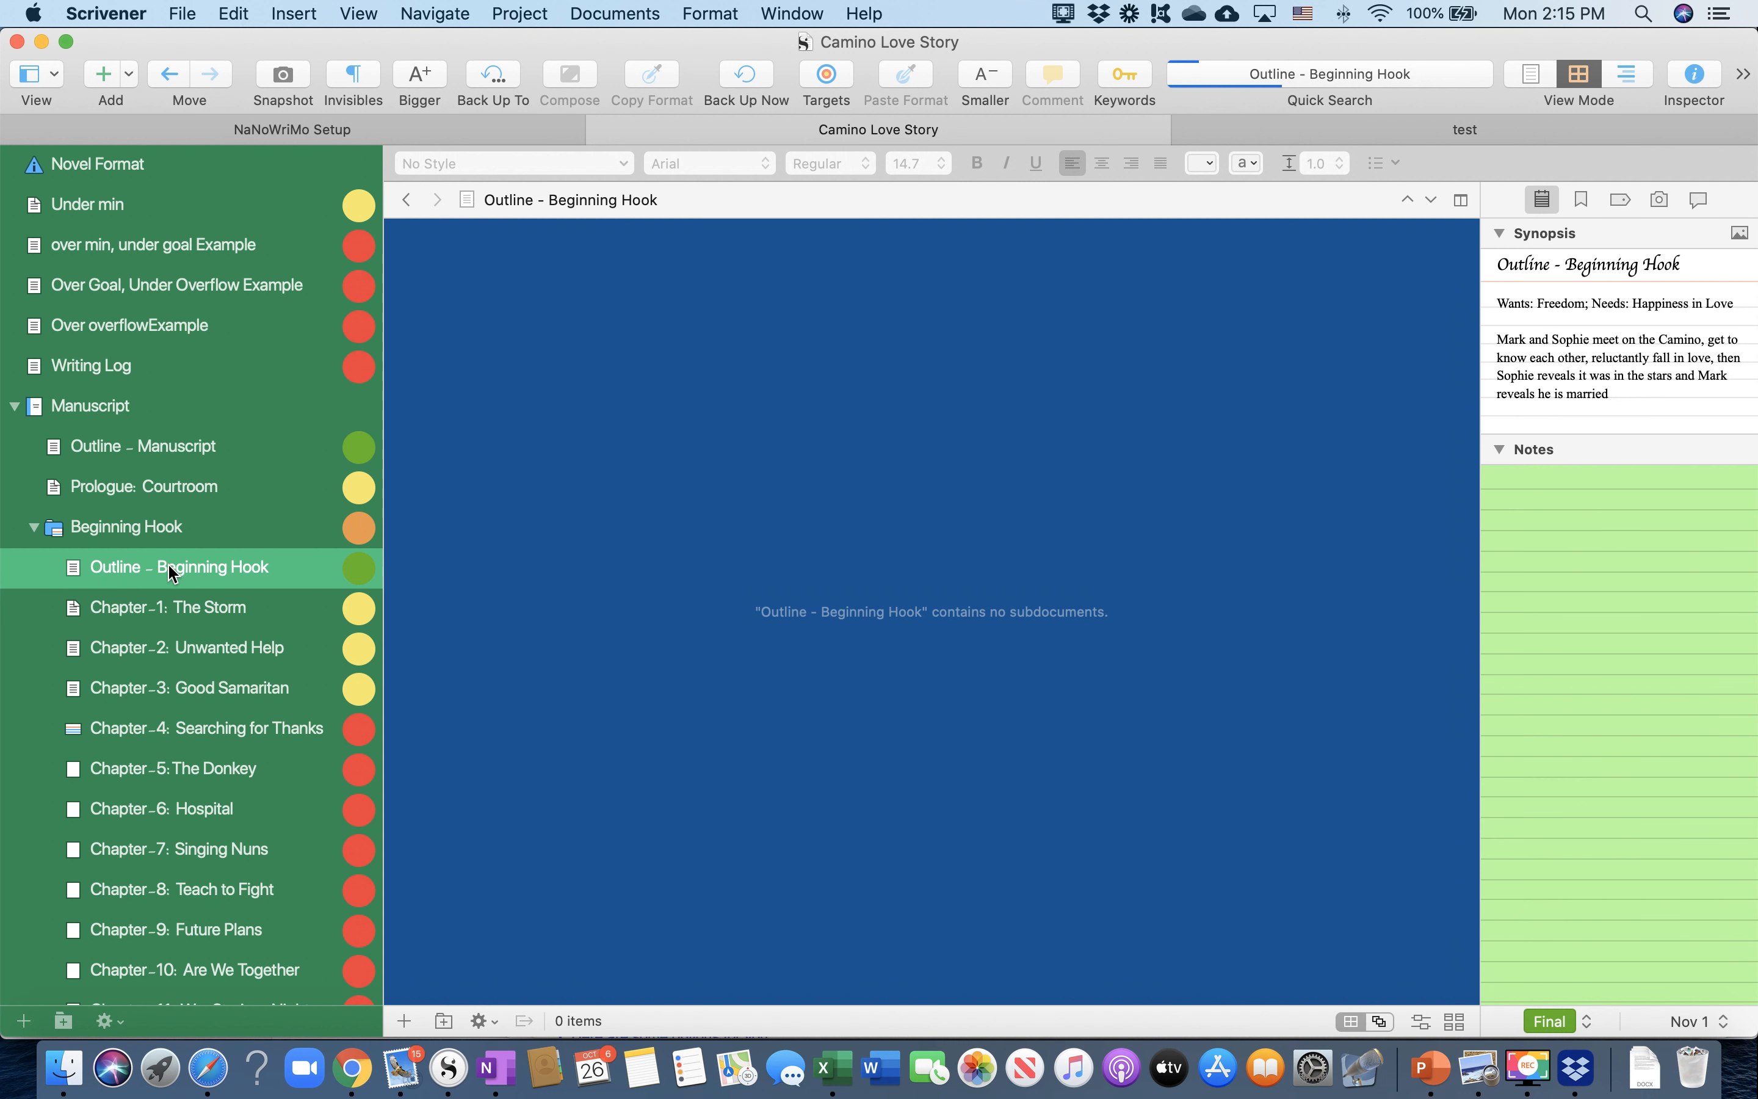
click(109, 530)
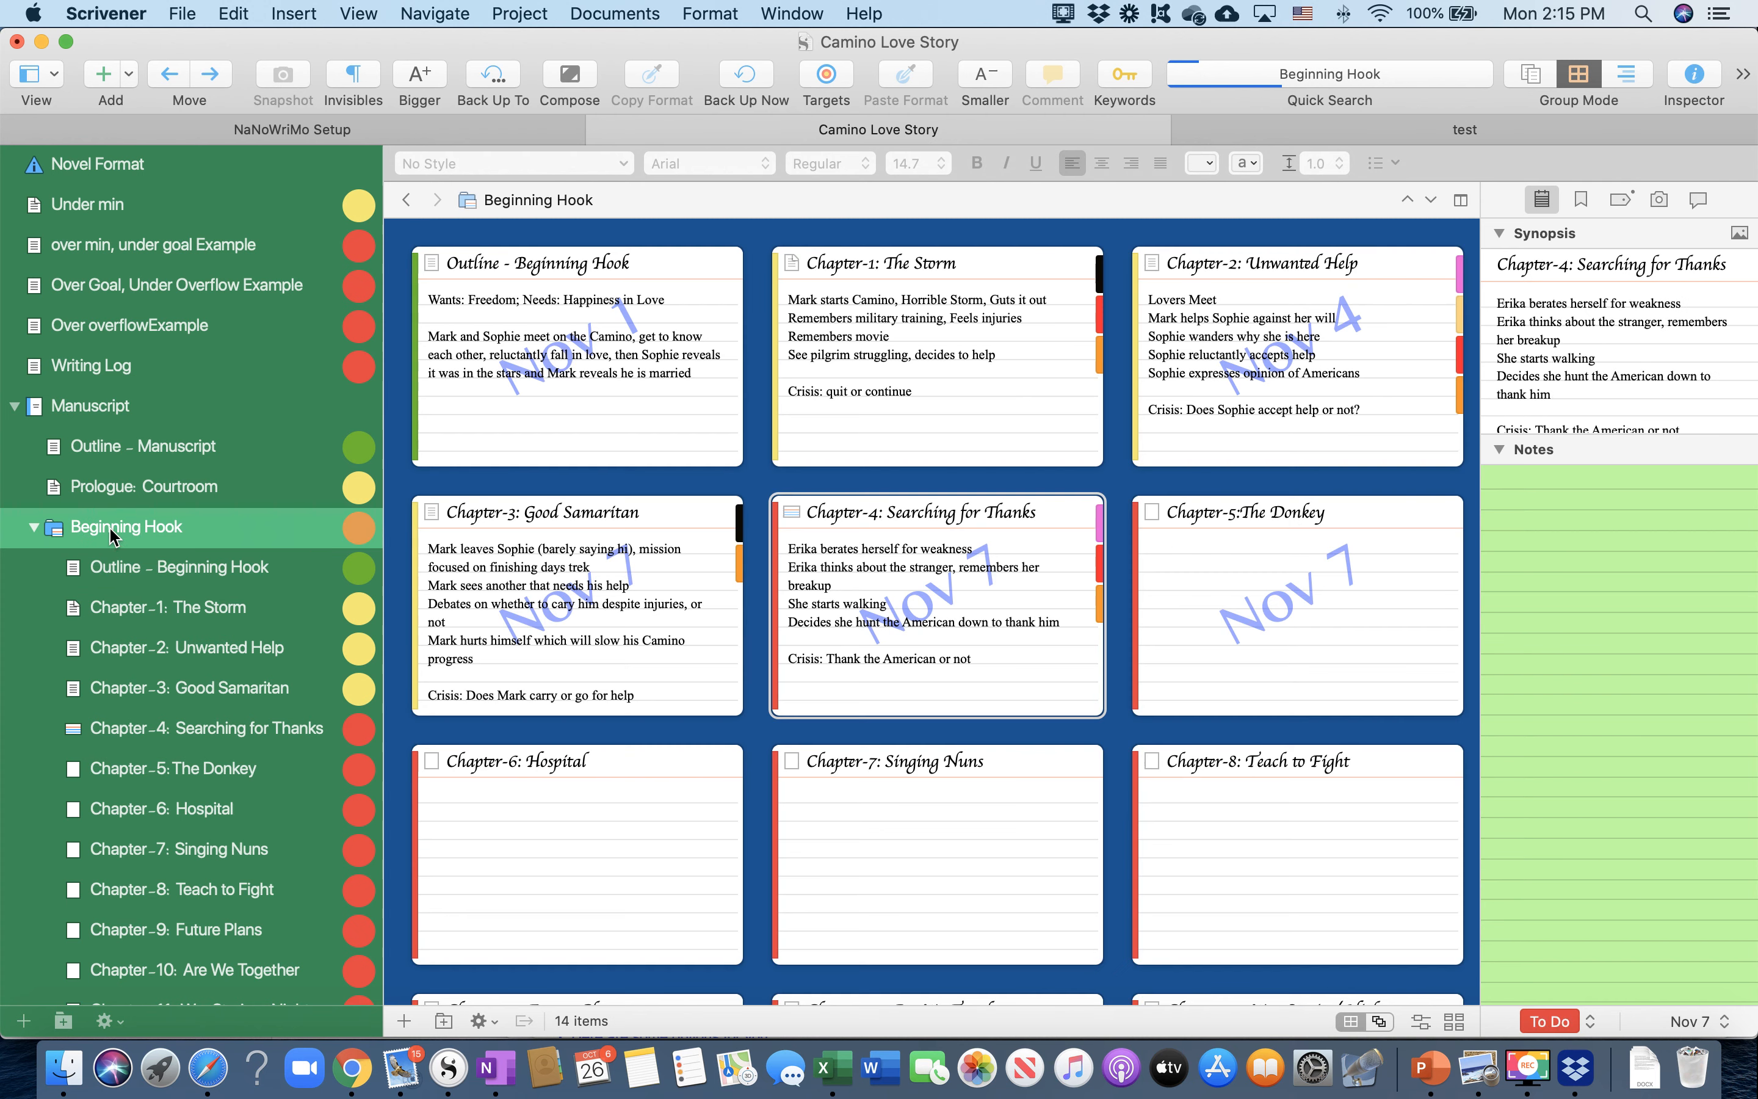
click(96, 416)
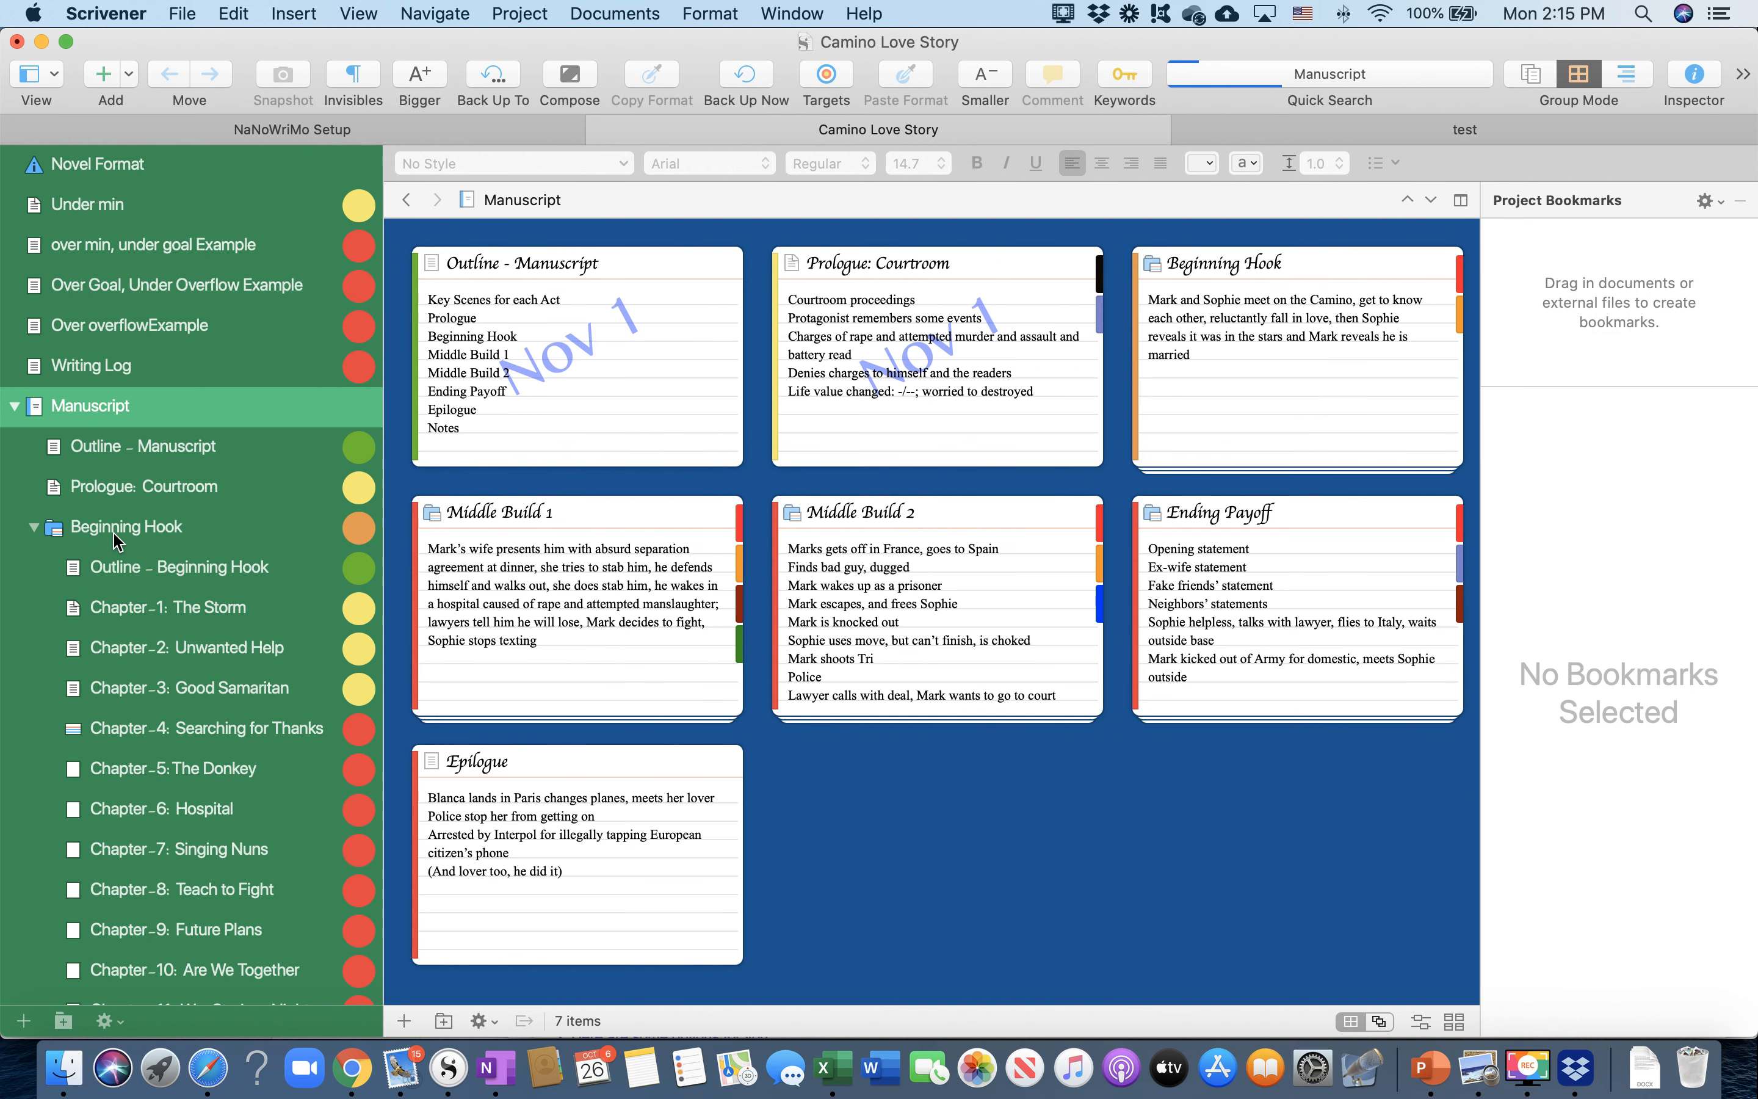
click(114, 537)
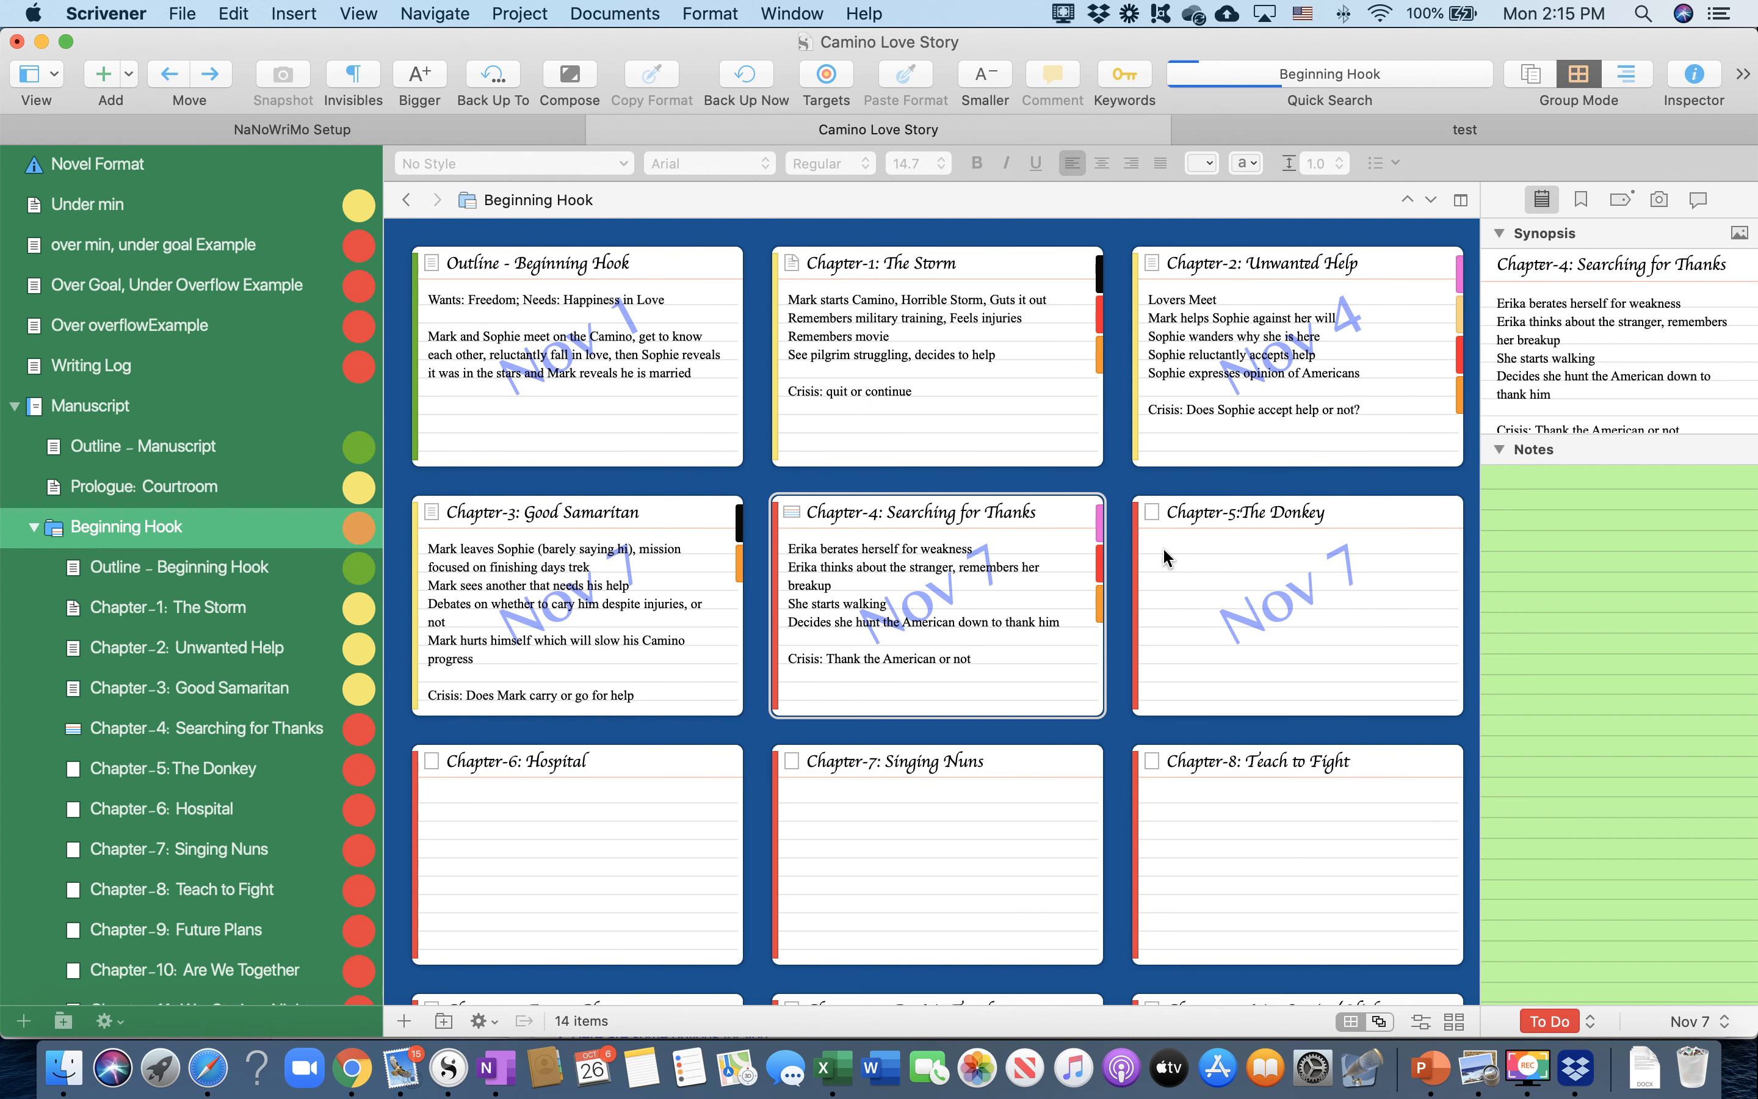
Examine the Beginning Hook index cards and the colored keyword tags on the Chapter-1 and Chapter-2 cards
scroll(824, 775, down, 5)
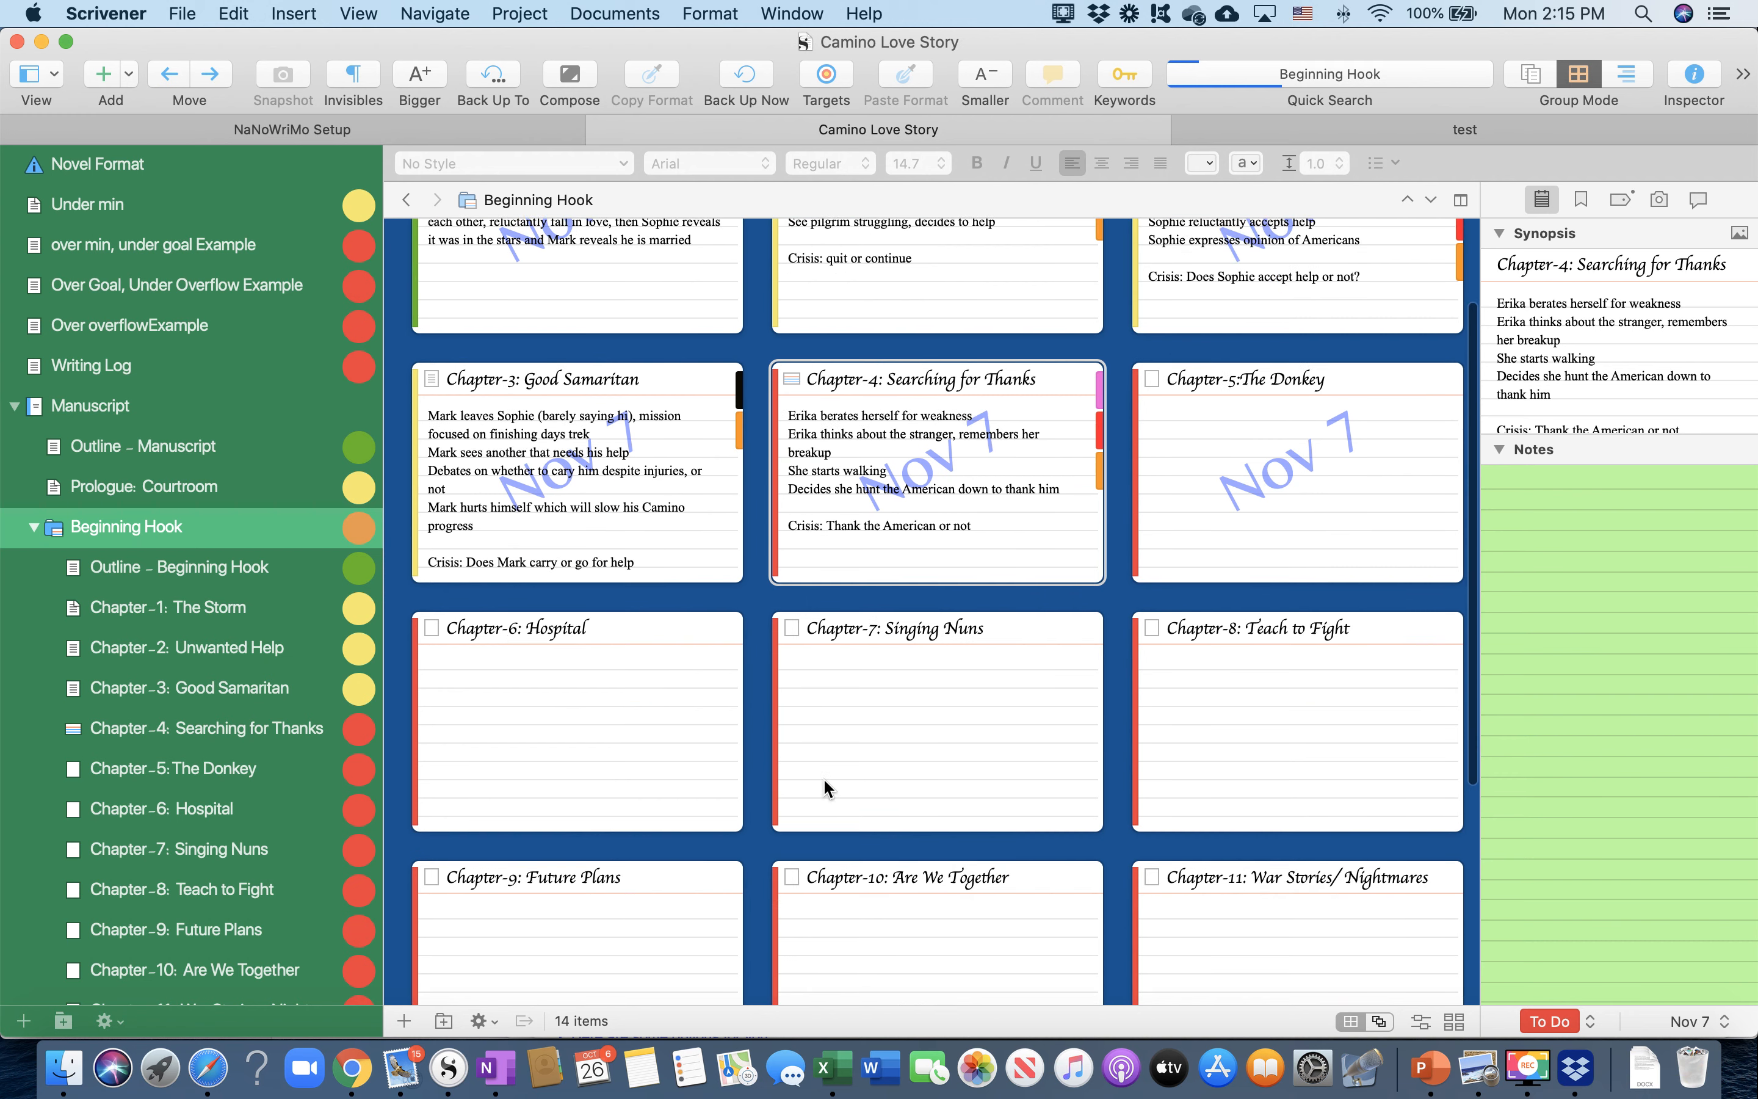
scroll(828, 775, up, 5)
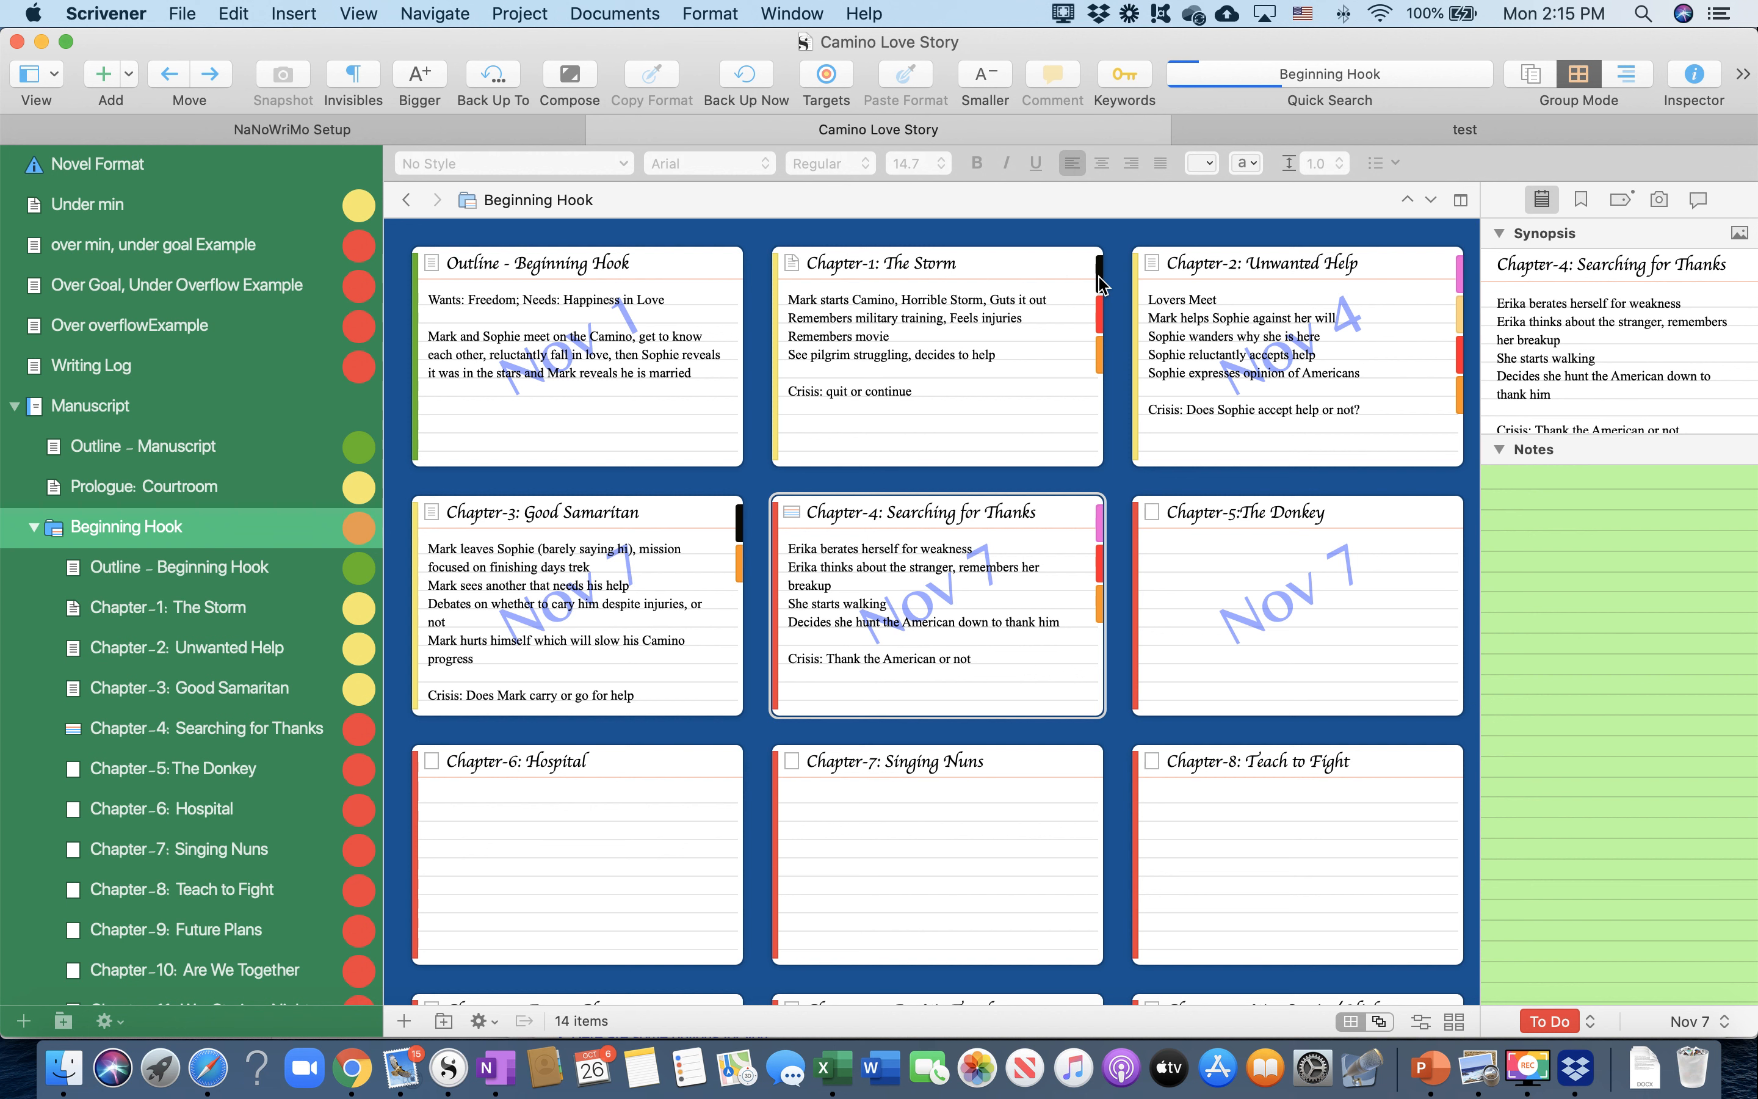
mouse_move(1101, 283)
mouse_move(1101, 323)
mouse_move(1101, 374)
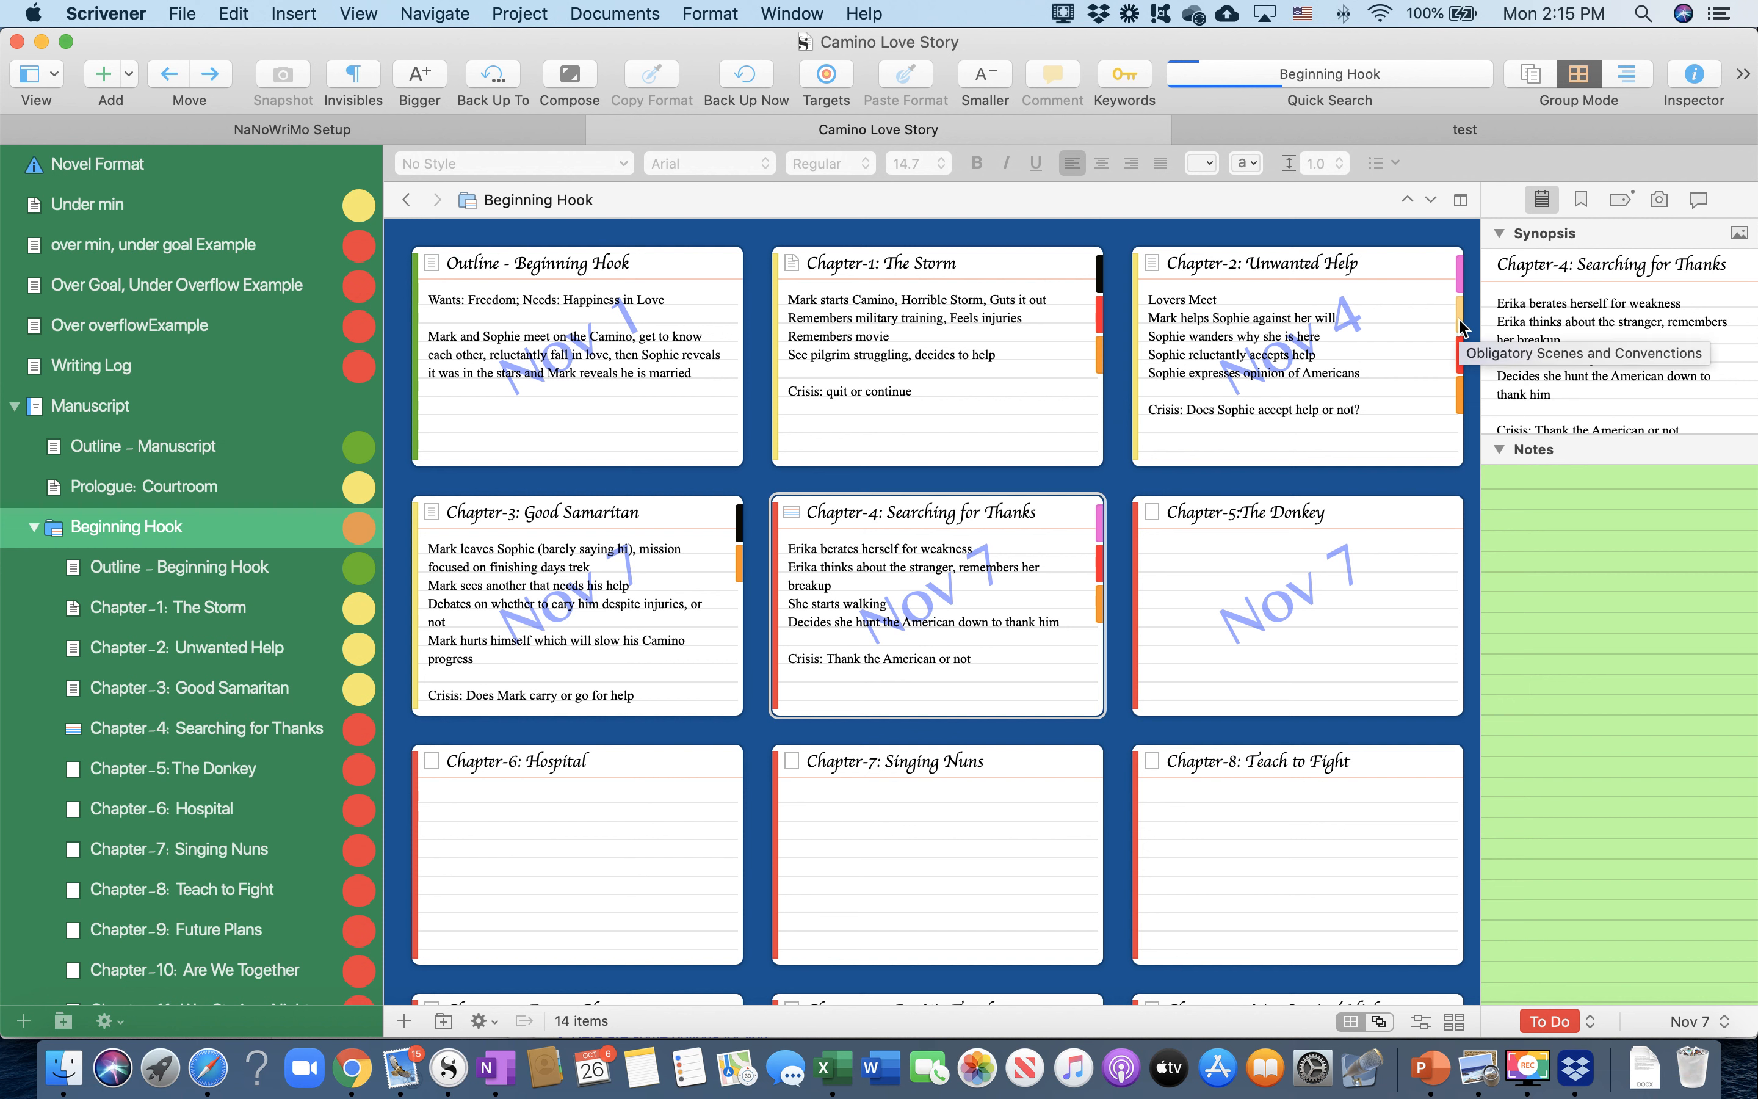
mouse_move(1461, 320)
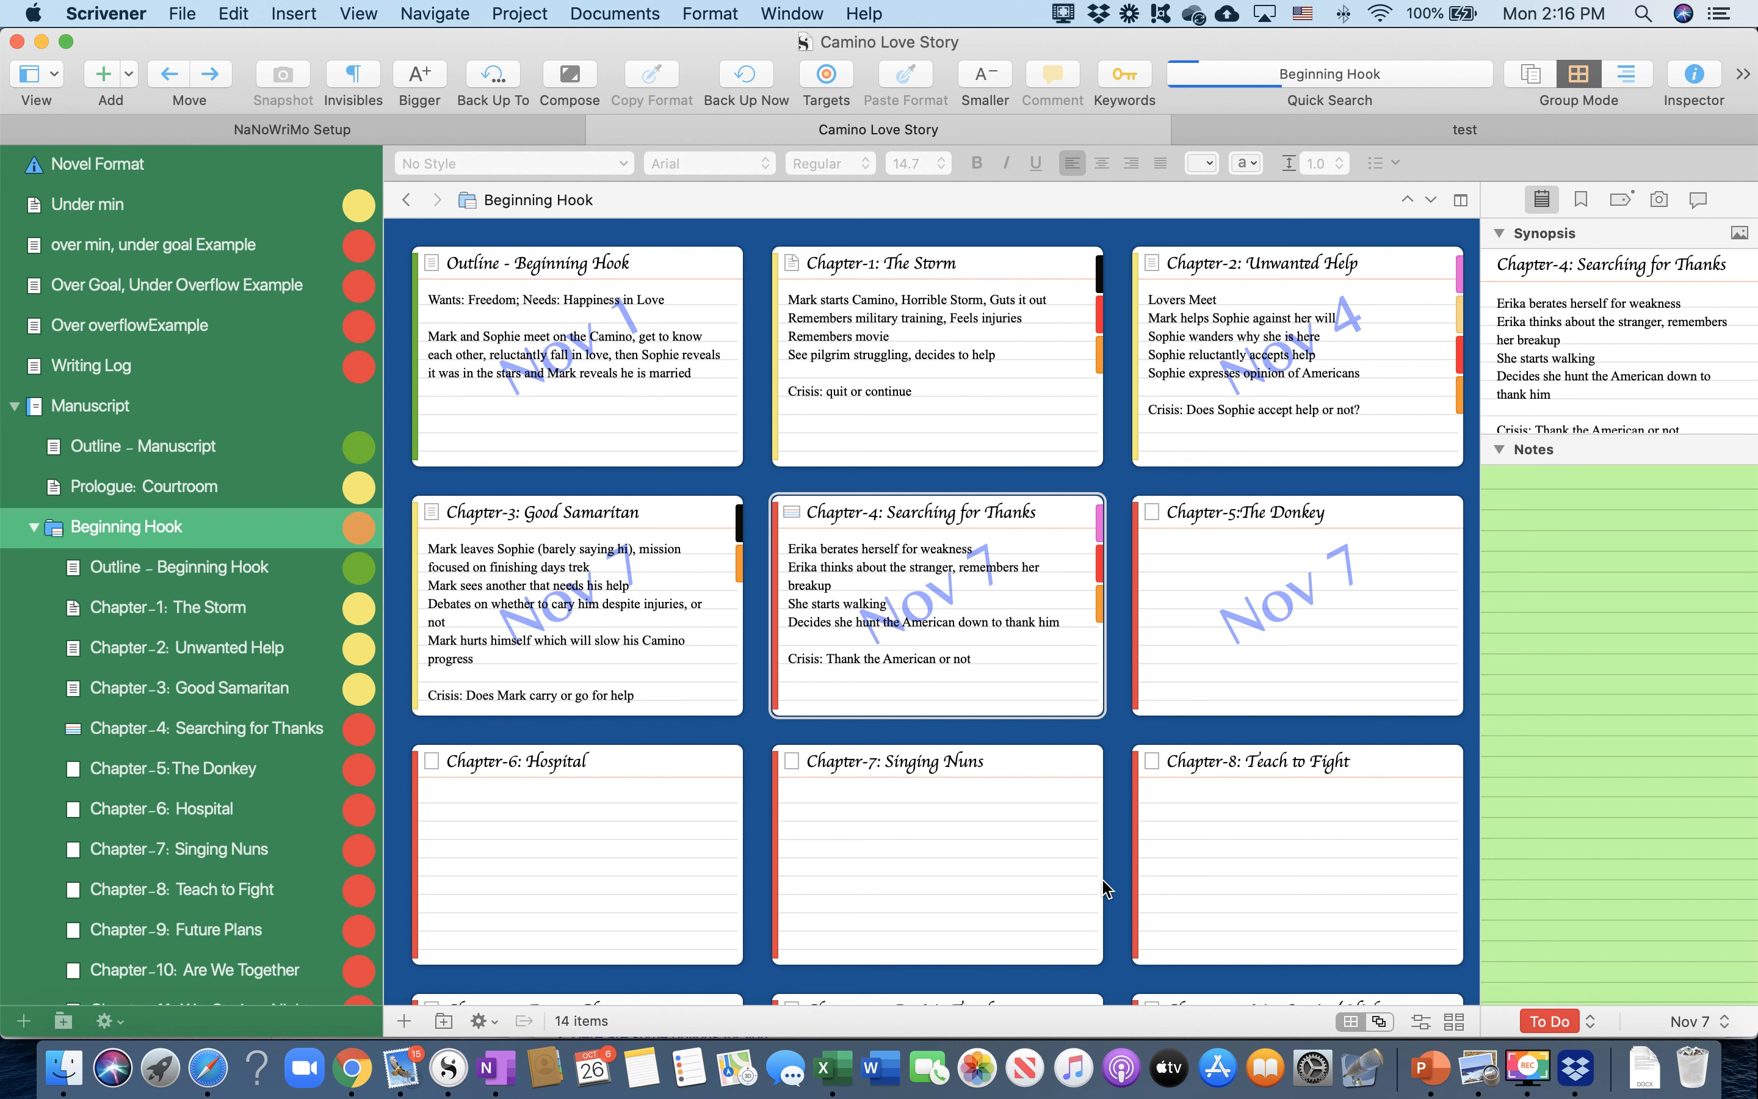
Try to move the Chapter-4 index card to Chapter-3's place and look through the remaining chapter cards
drag(1013, 648, 692, 667)
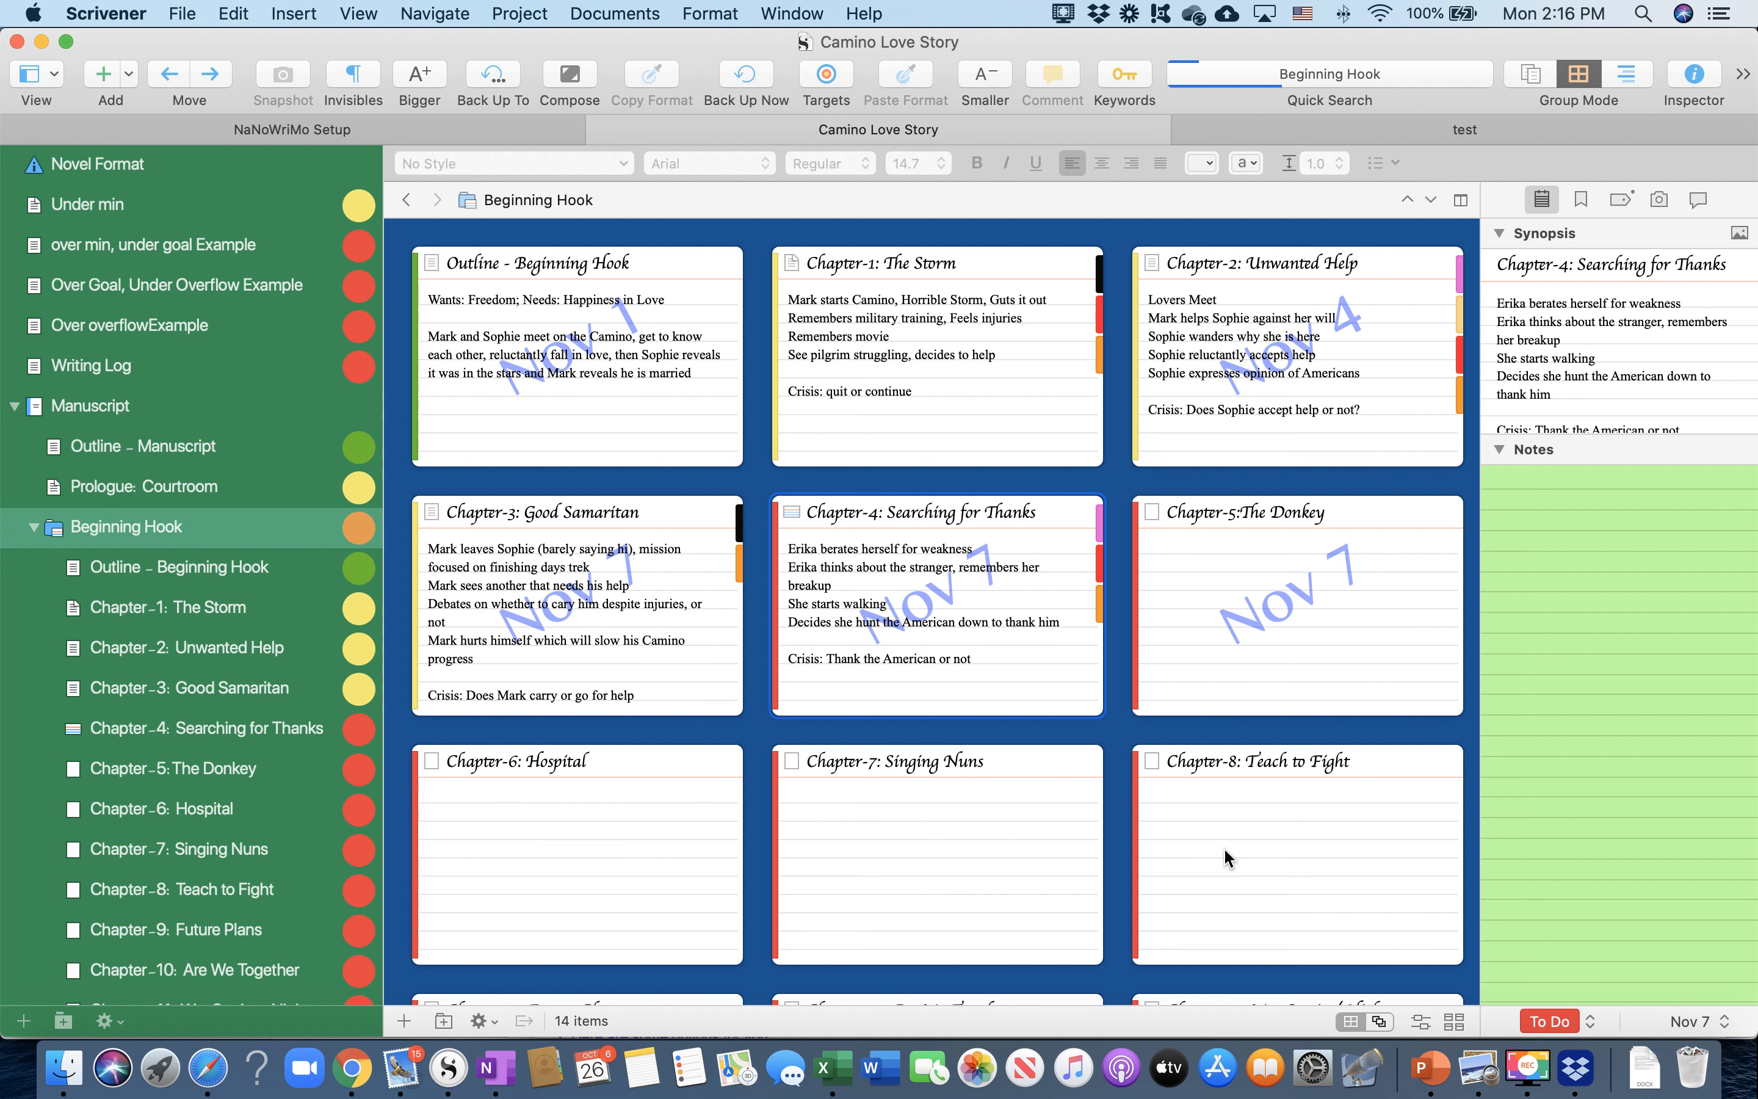
scroll(982, 822, down, 6)
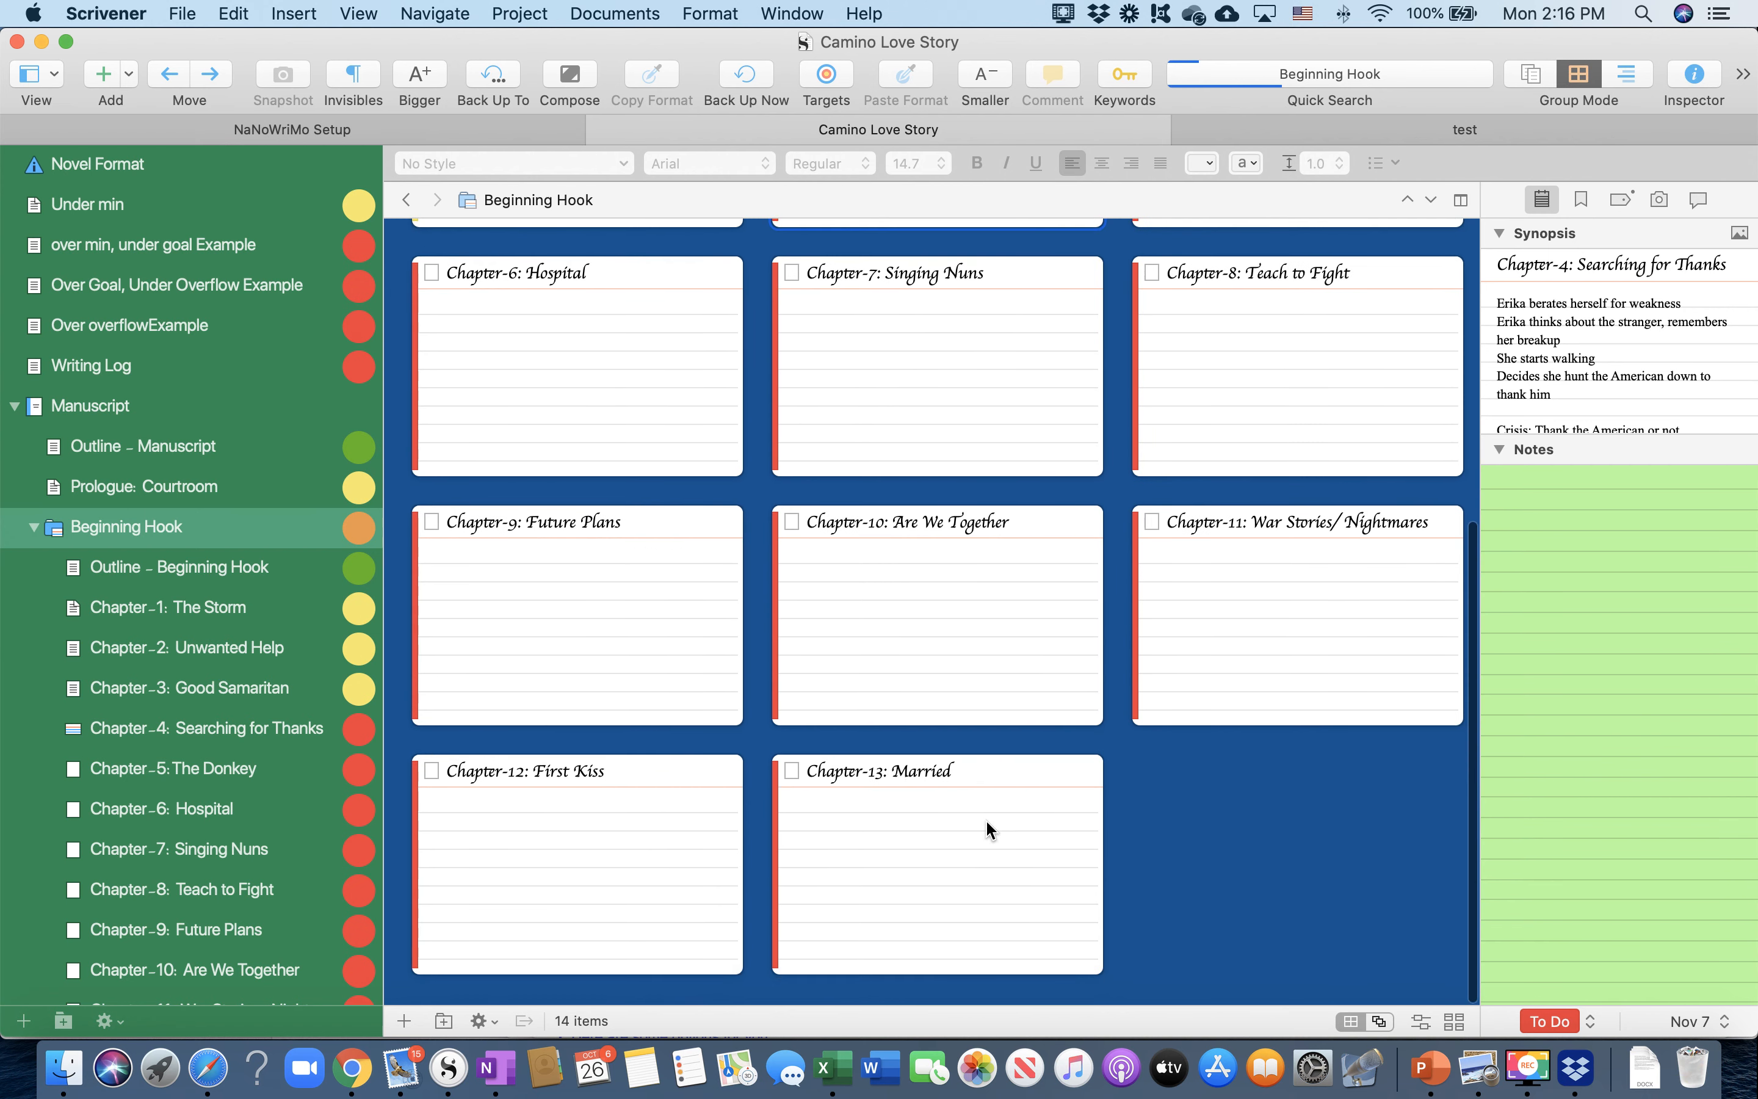
scroll(985, 819, up, 6)
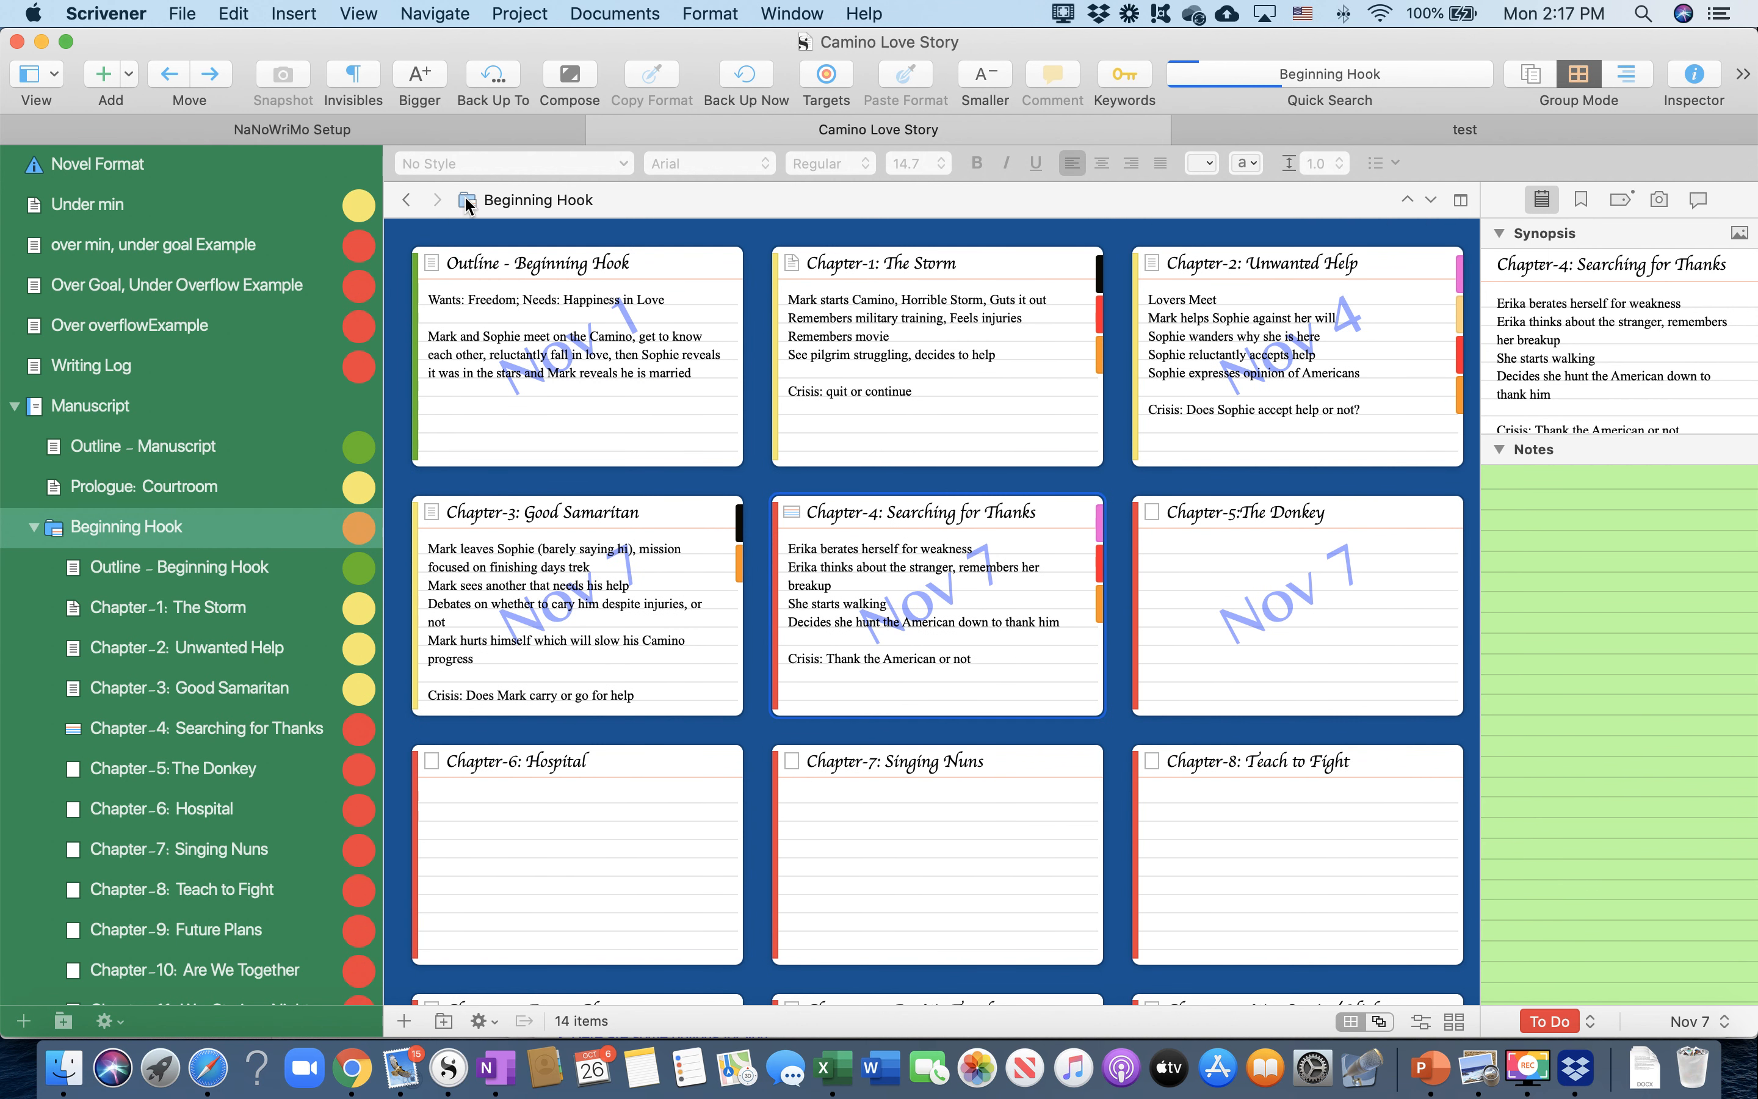
Show the Project Targets agenda in the NaNoWriMo Setup project and go back to the Camino Love Story project
click(347, 135)
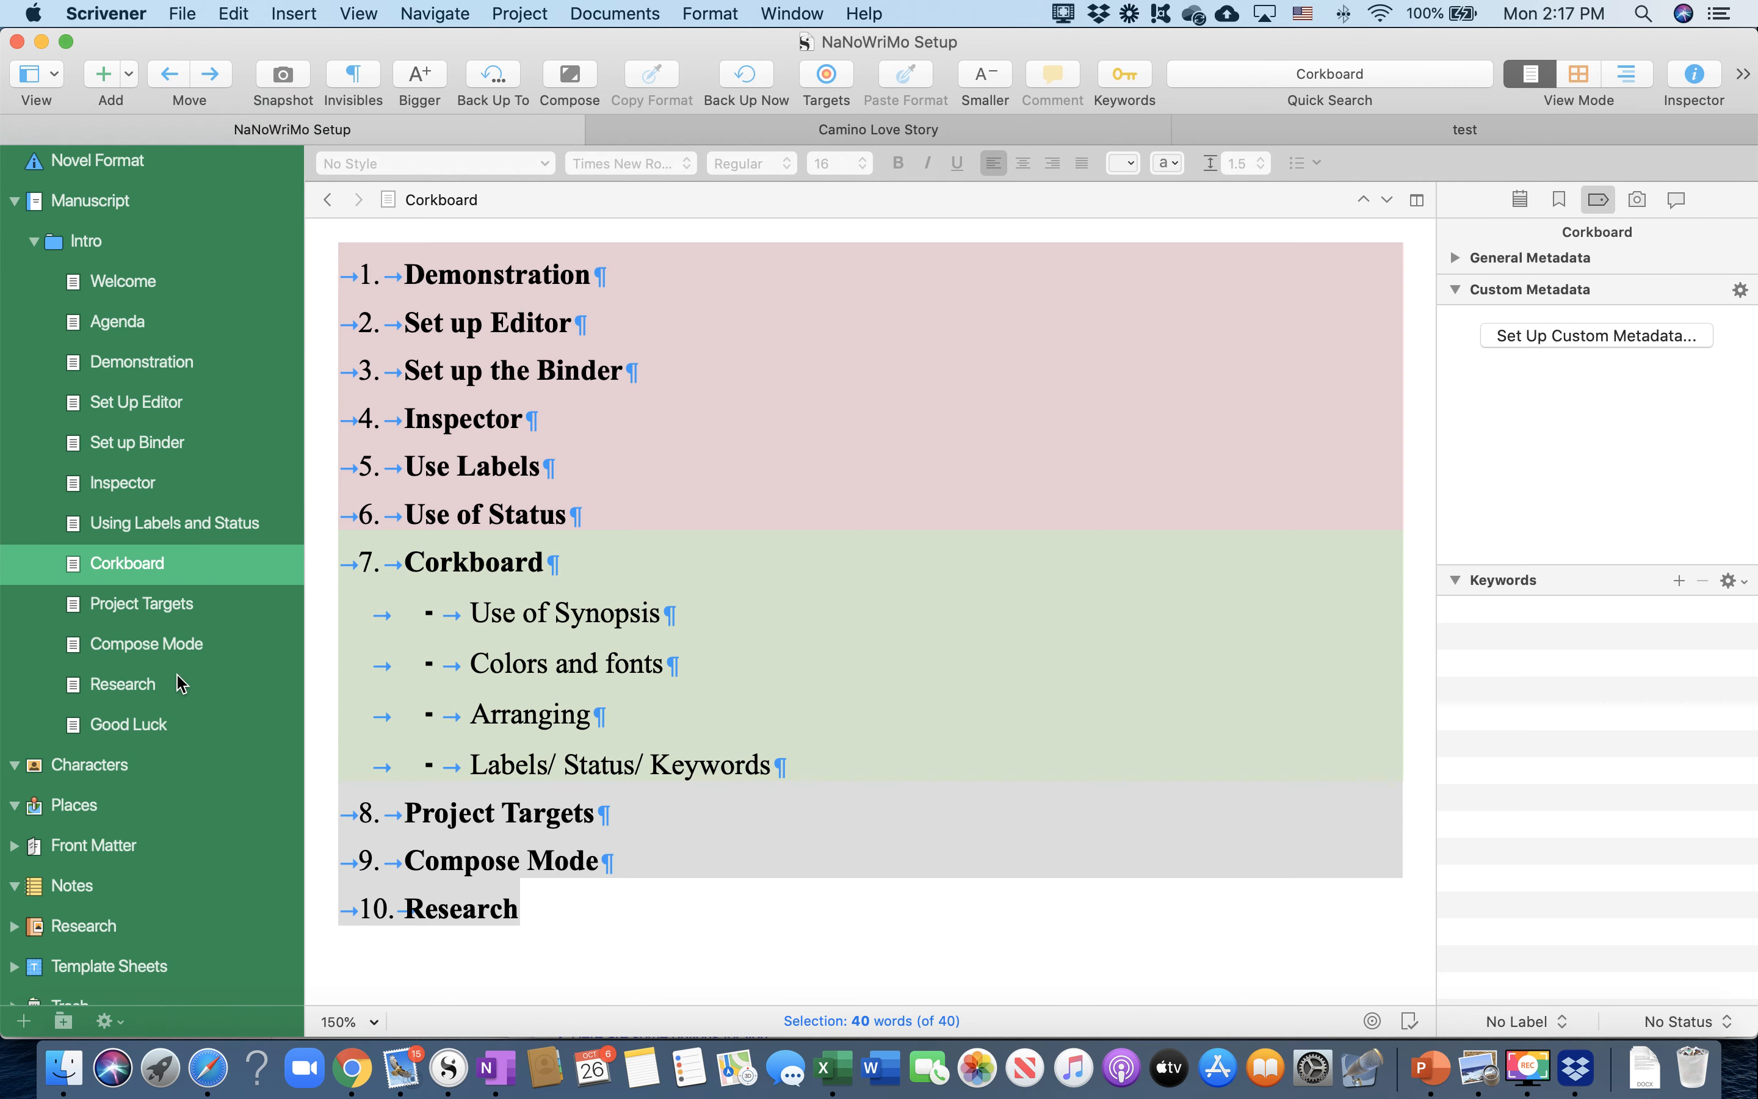
scroll(178, 654, down, 1)
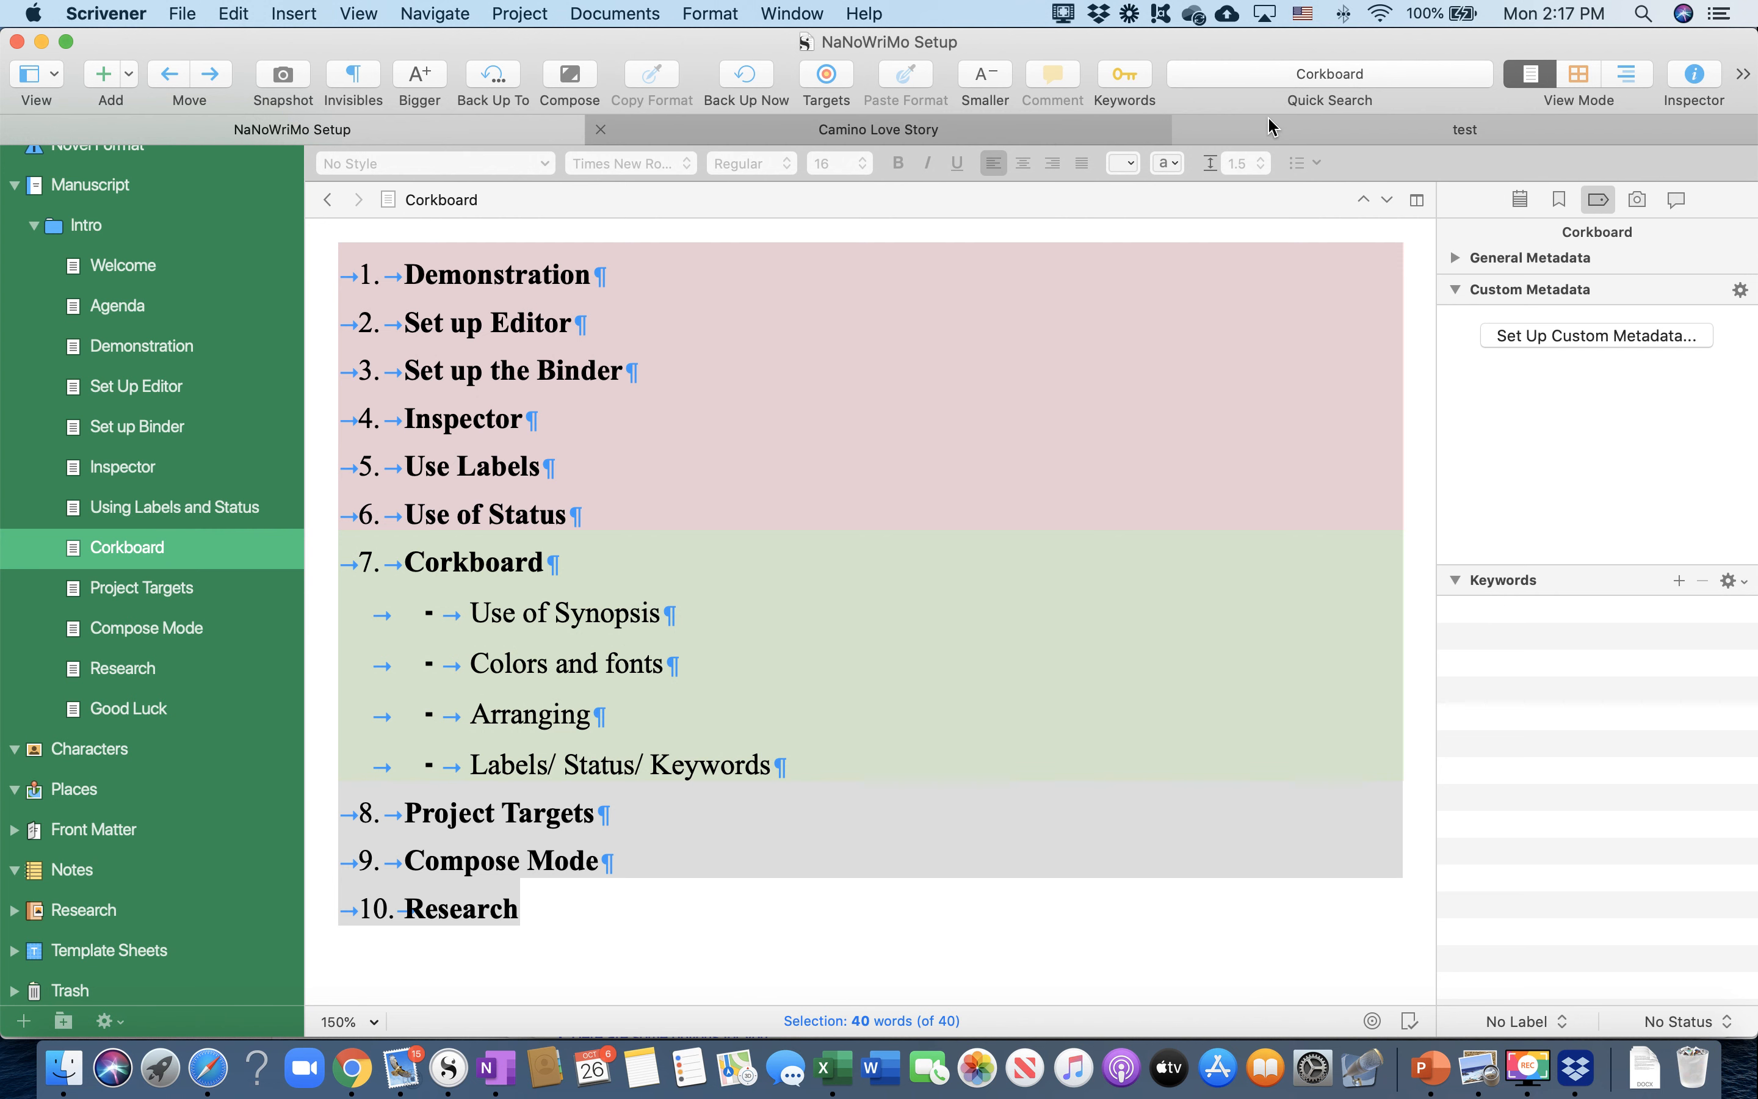
click(1030, 141)
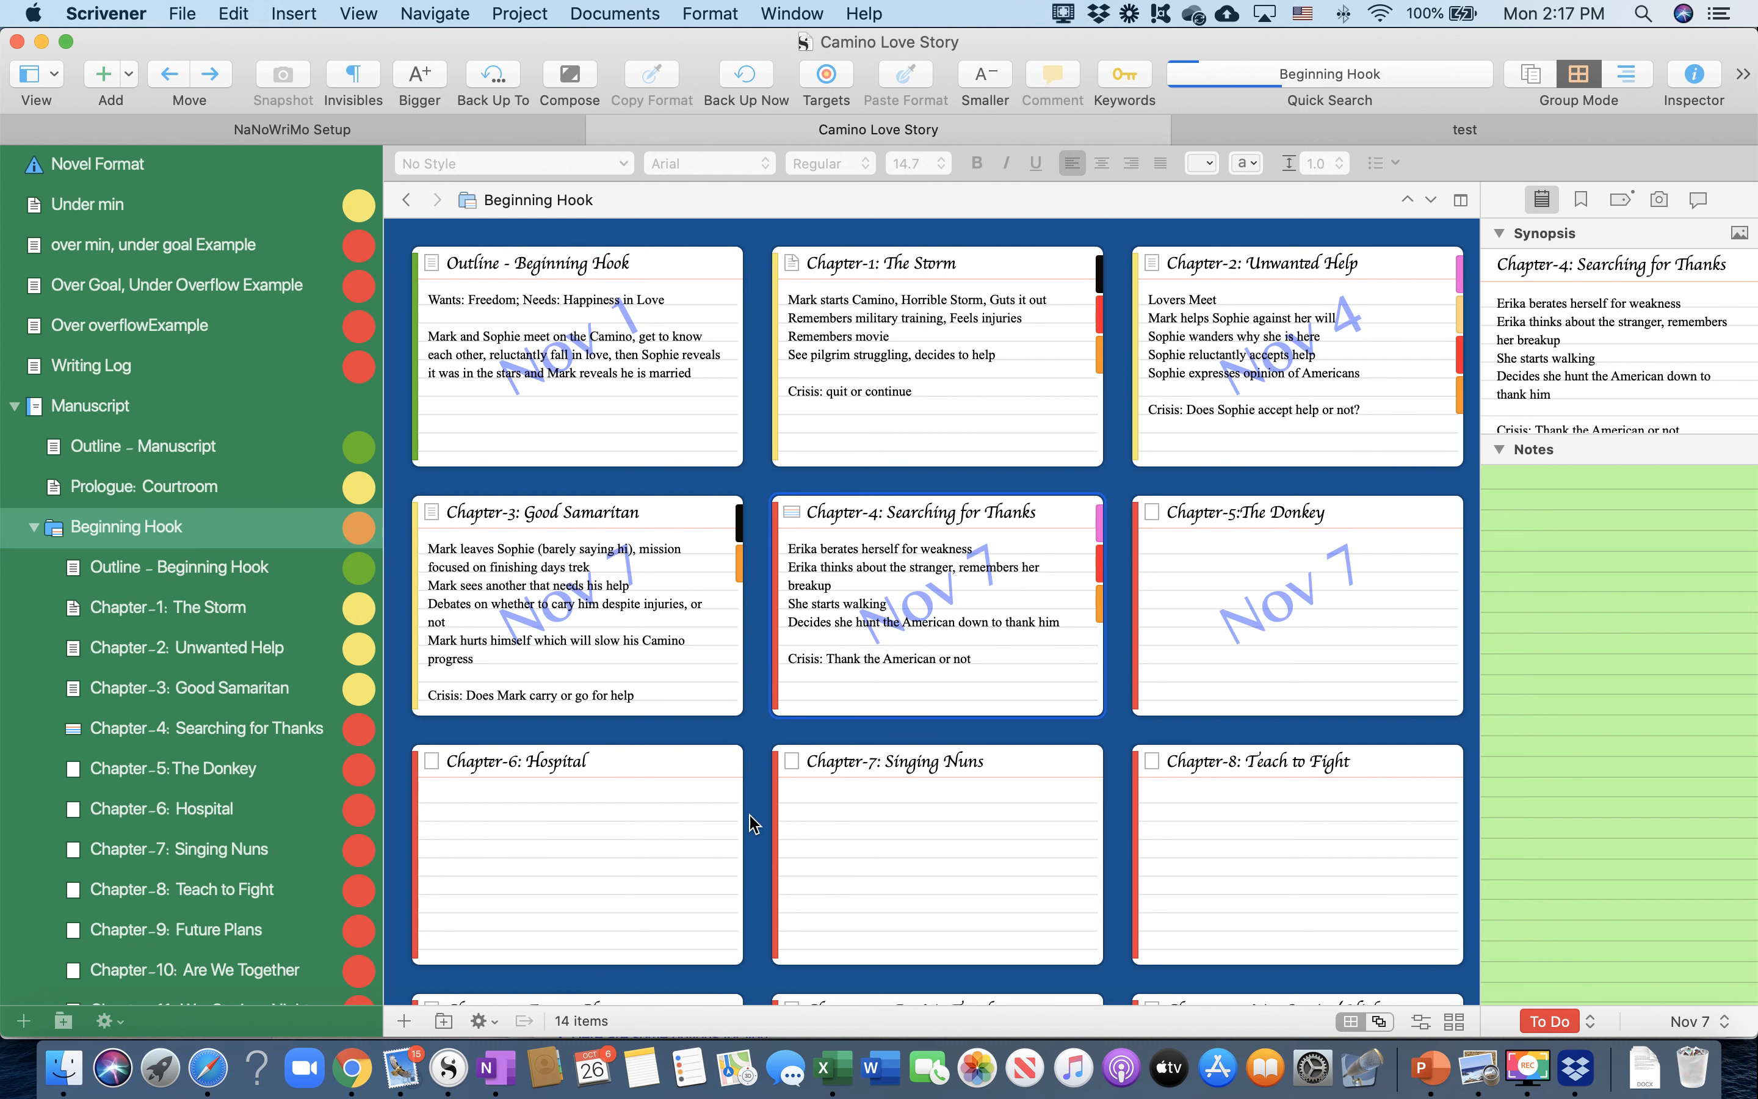
click(294, 130)
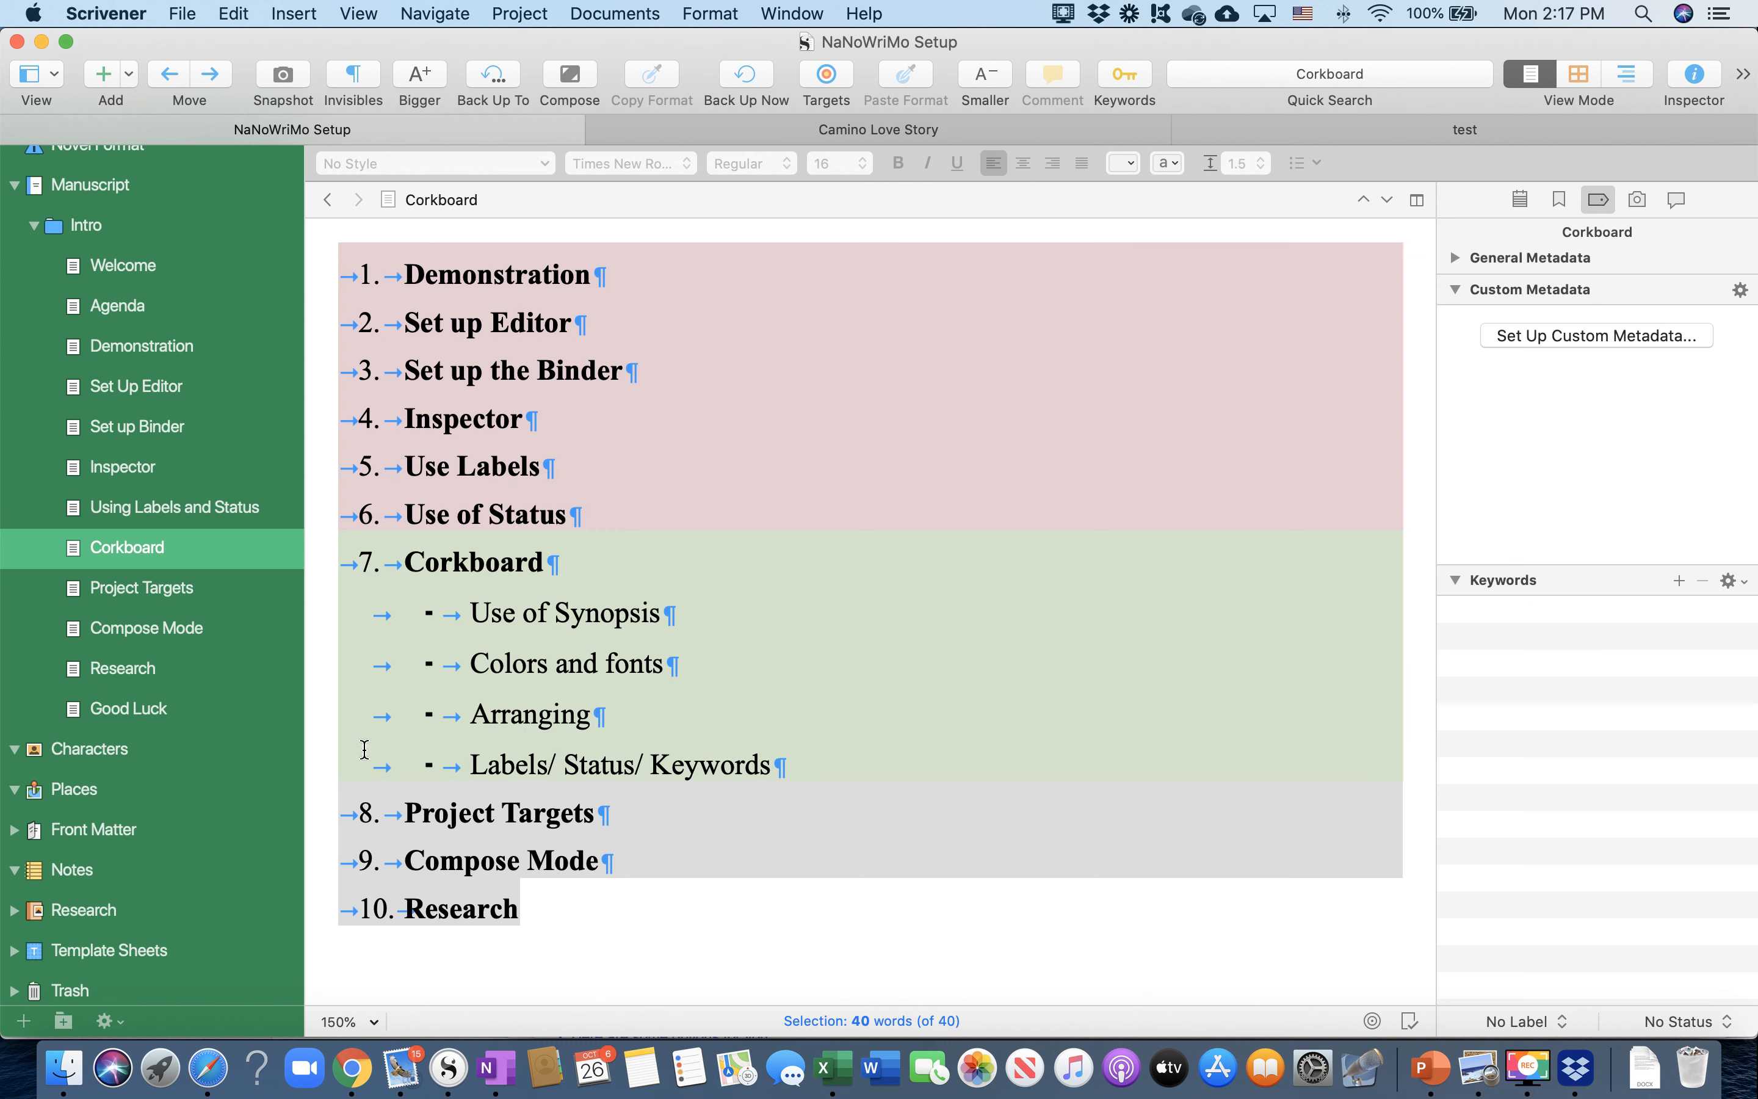
click(192, 592)
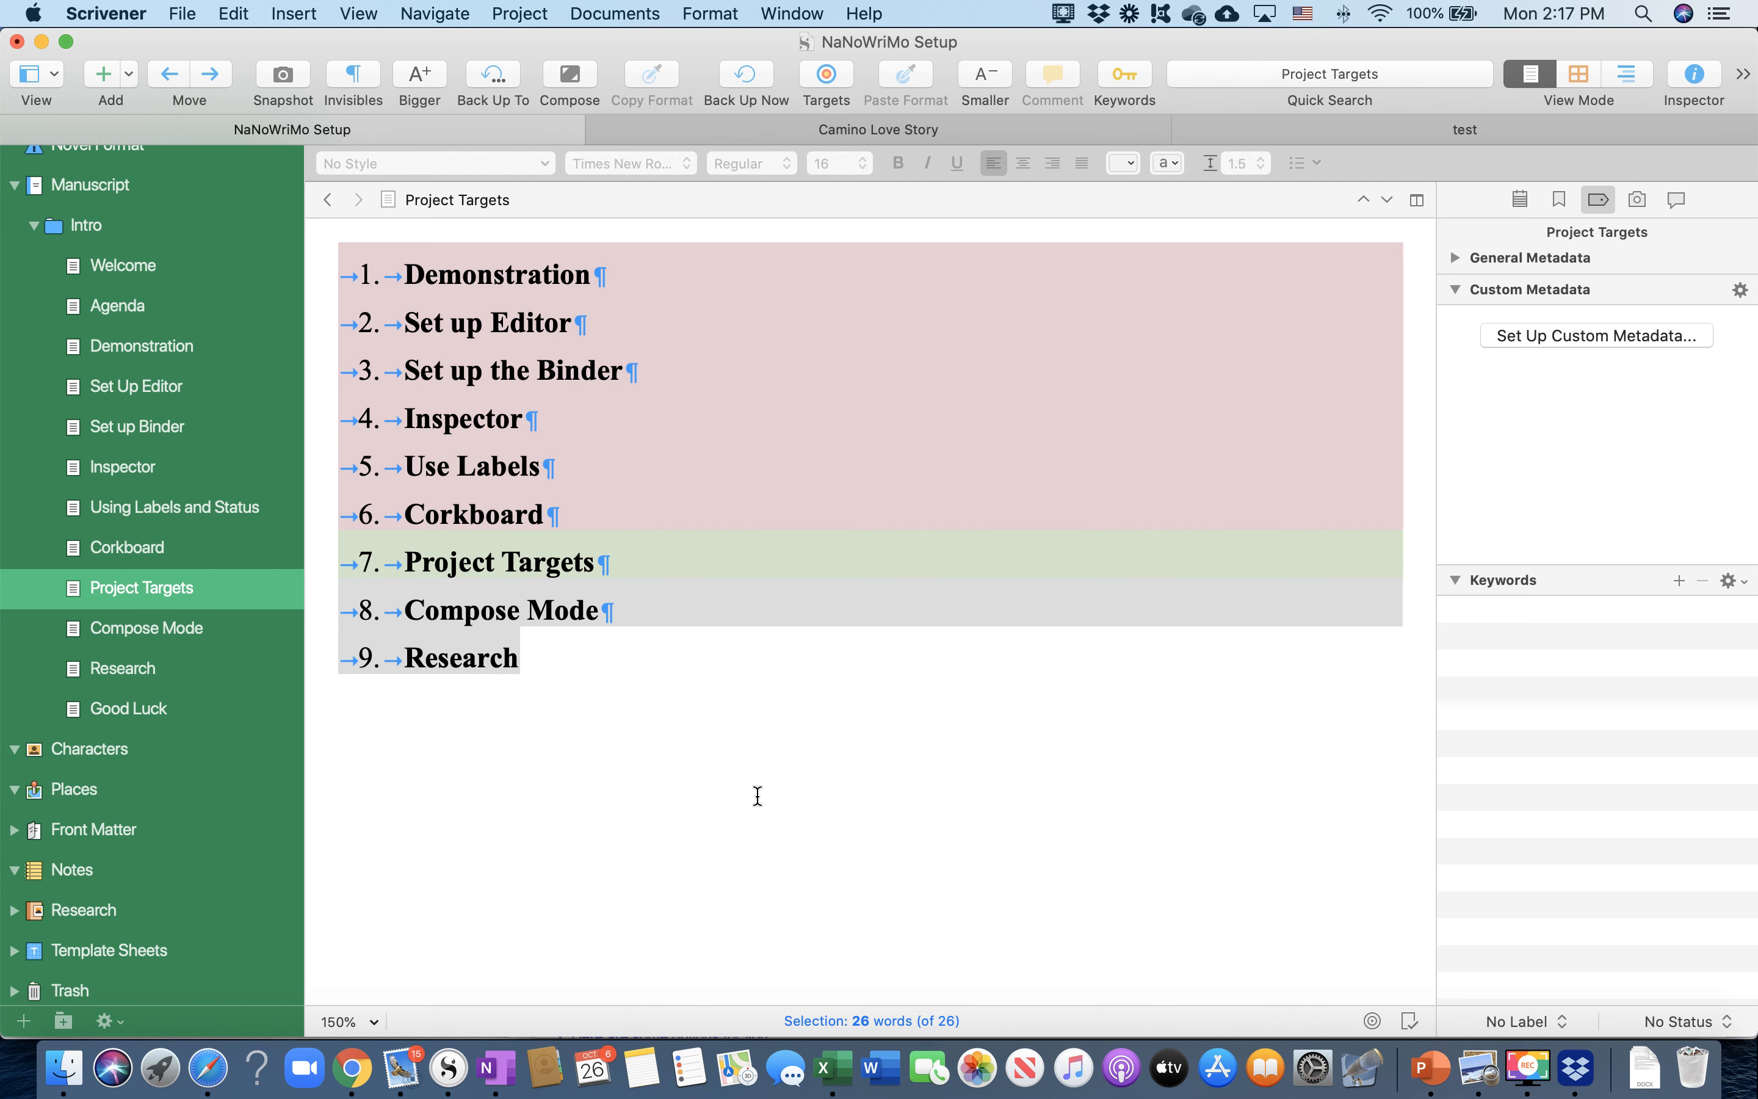
click(890, 130)
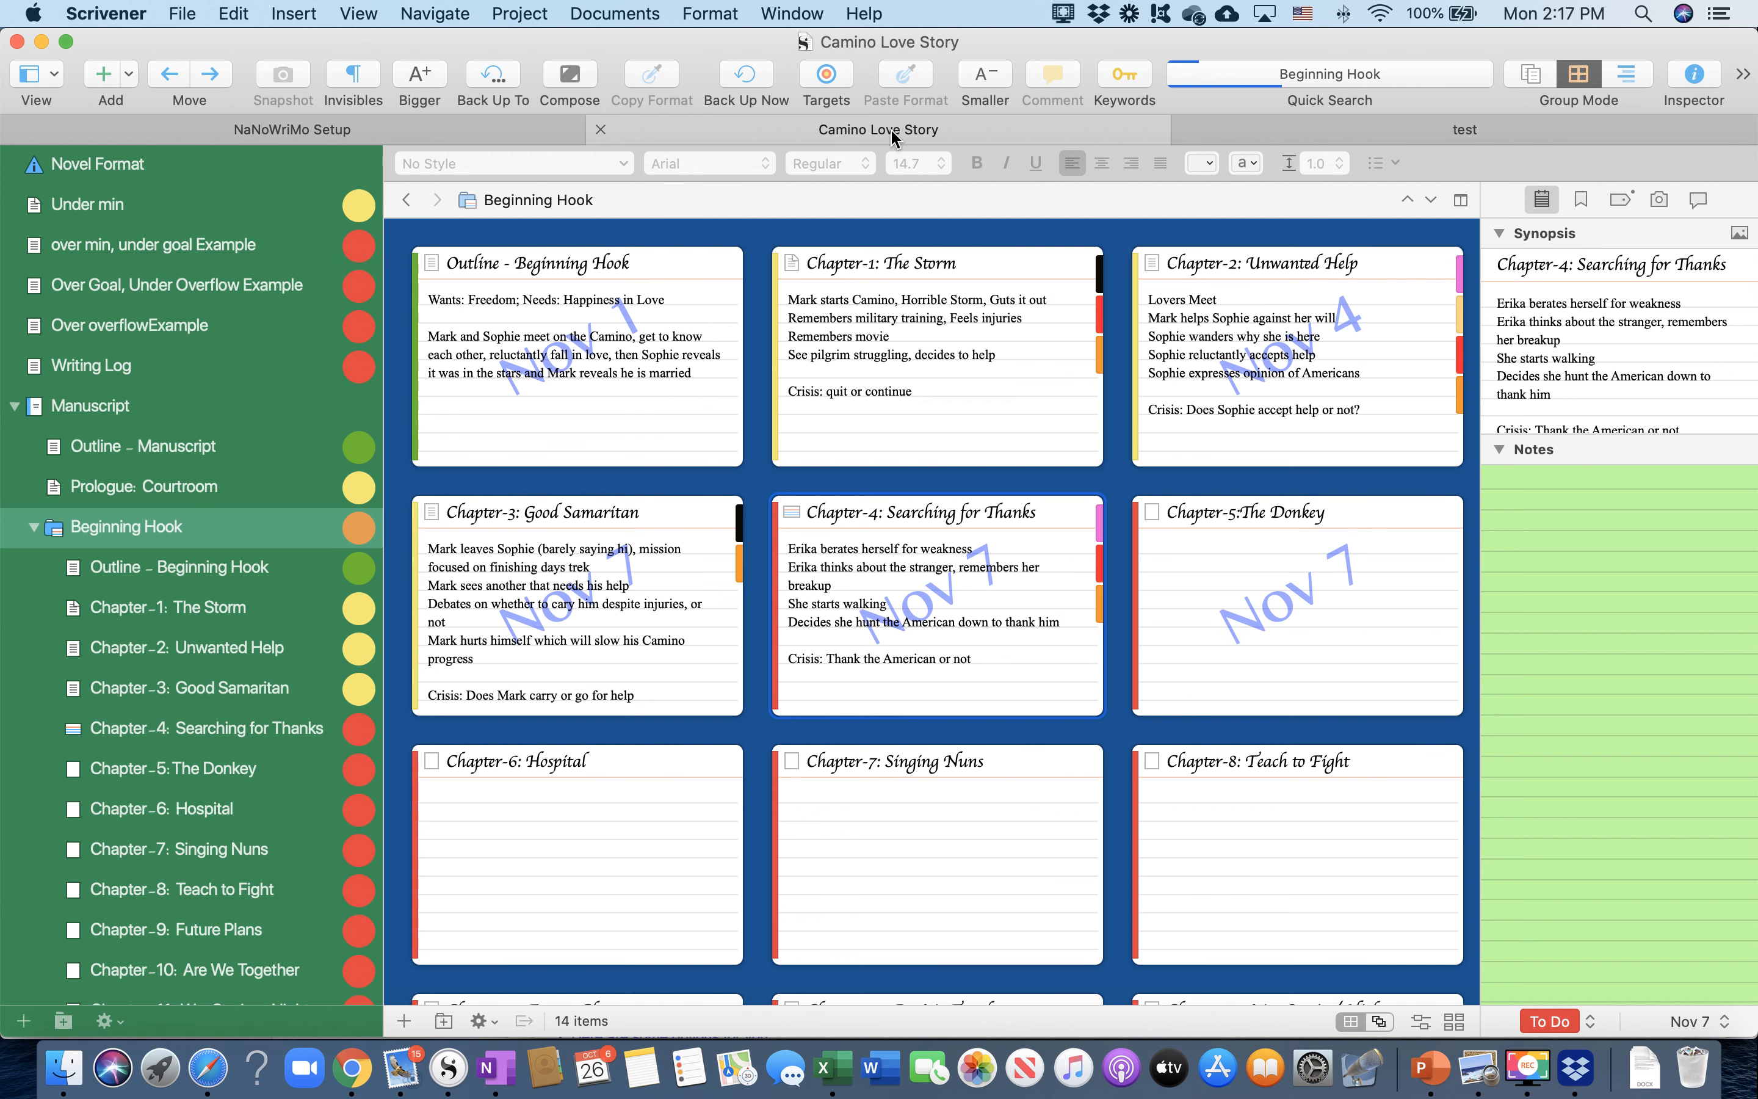
Expand the general metadata in the inspector and compare the Include in Compile setting of the Beginning Hook outline and Chapter-1
click(1619, 199)
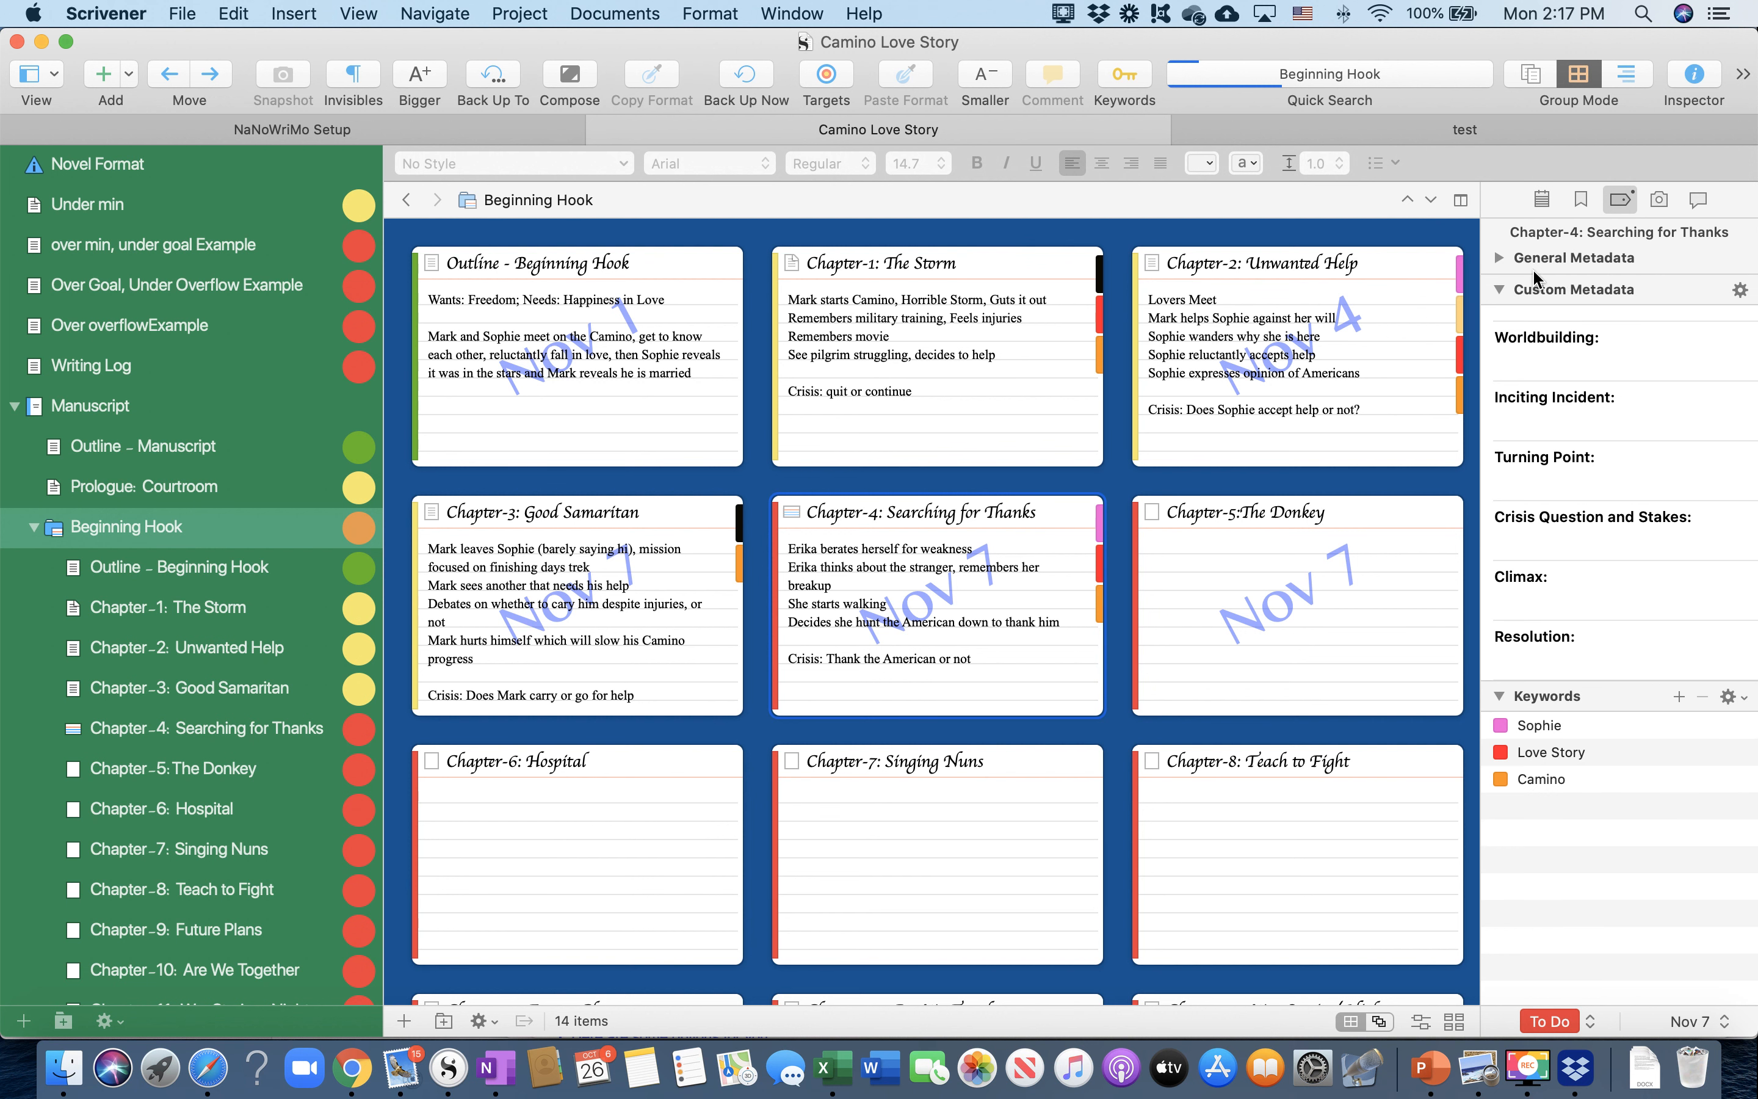
click(1499, 259)
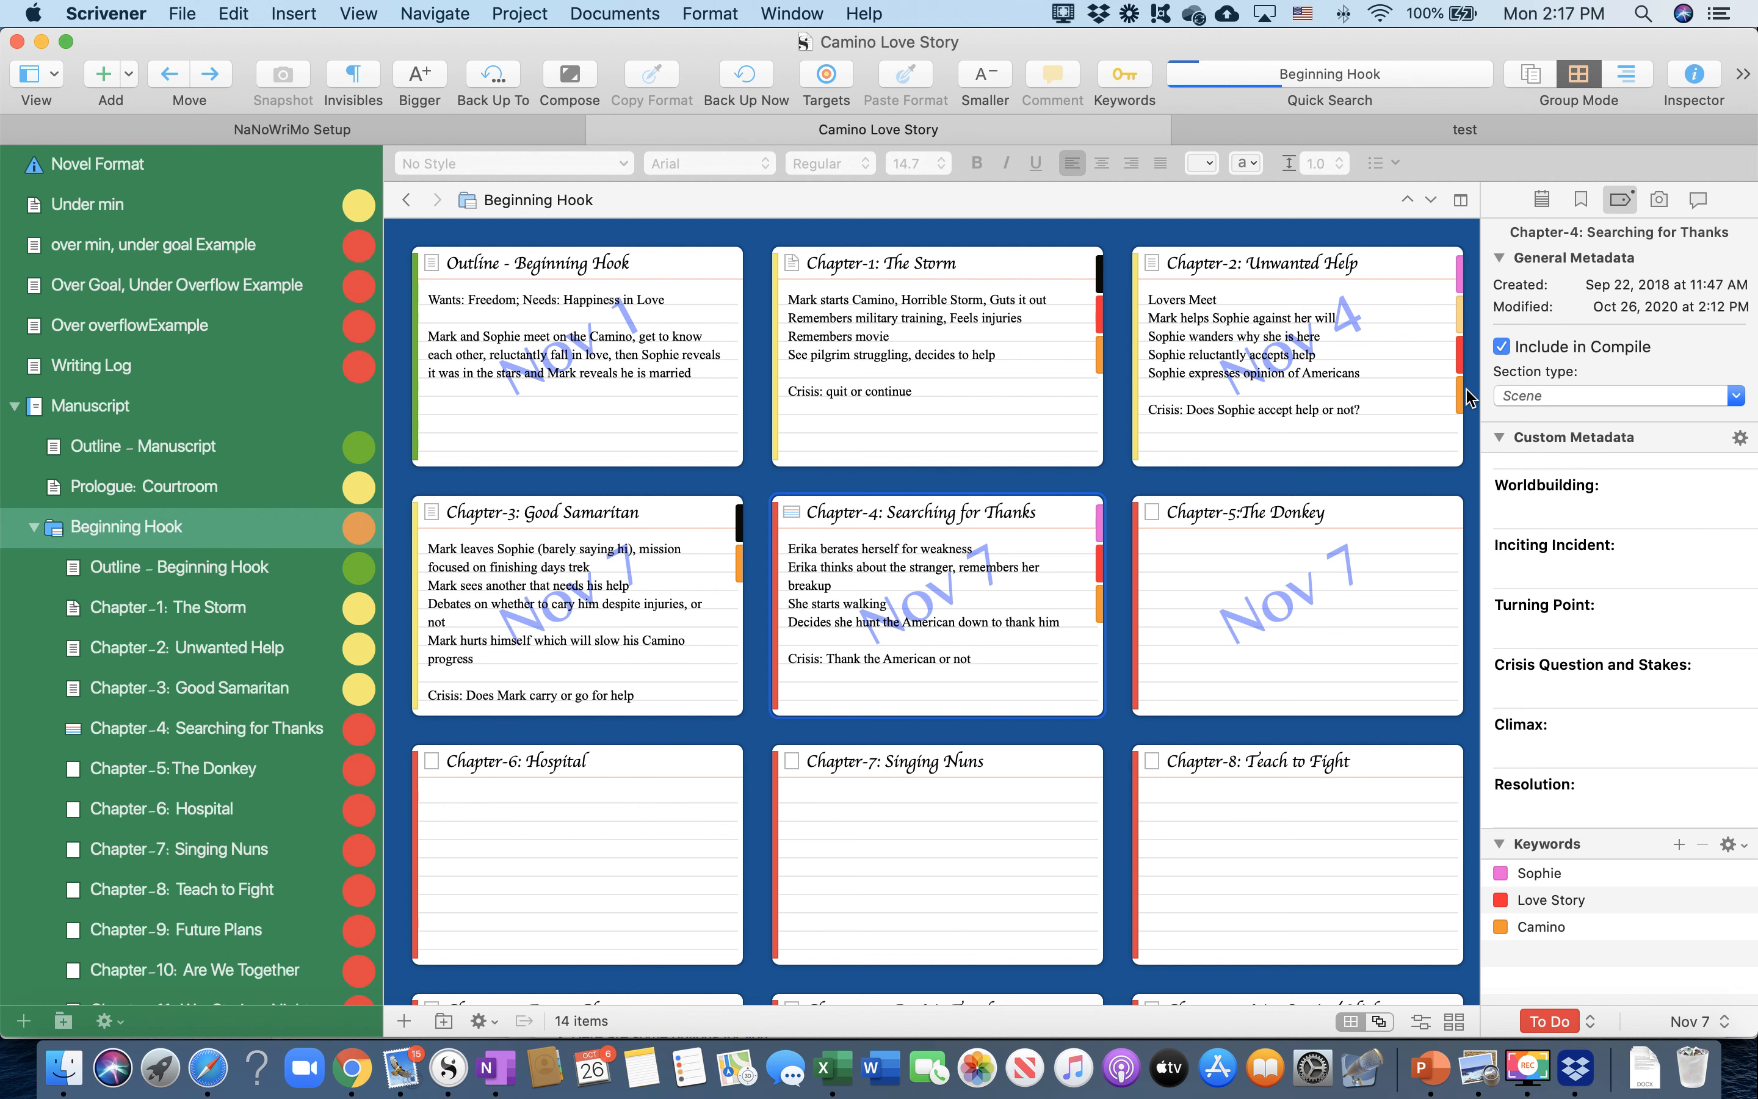
click(148, 574)
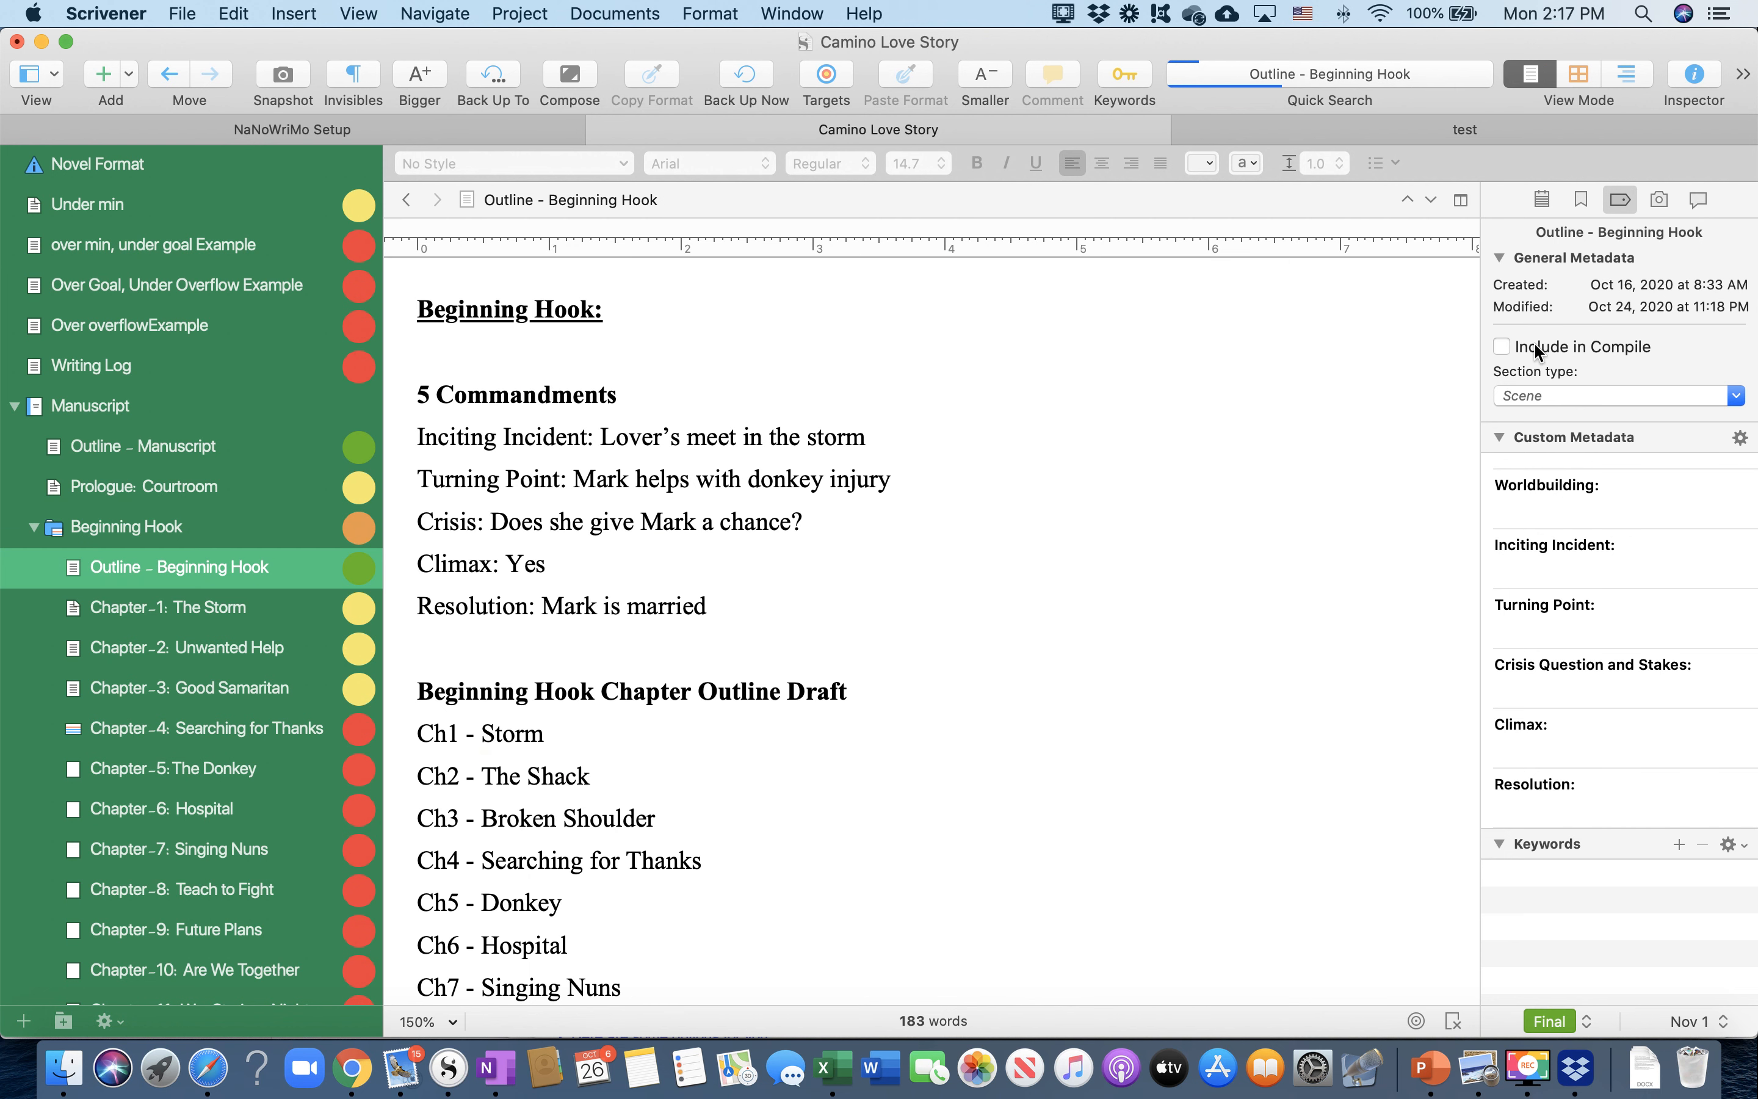
click(145, 535)
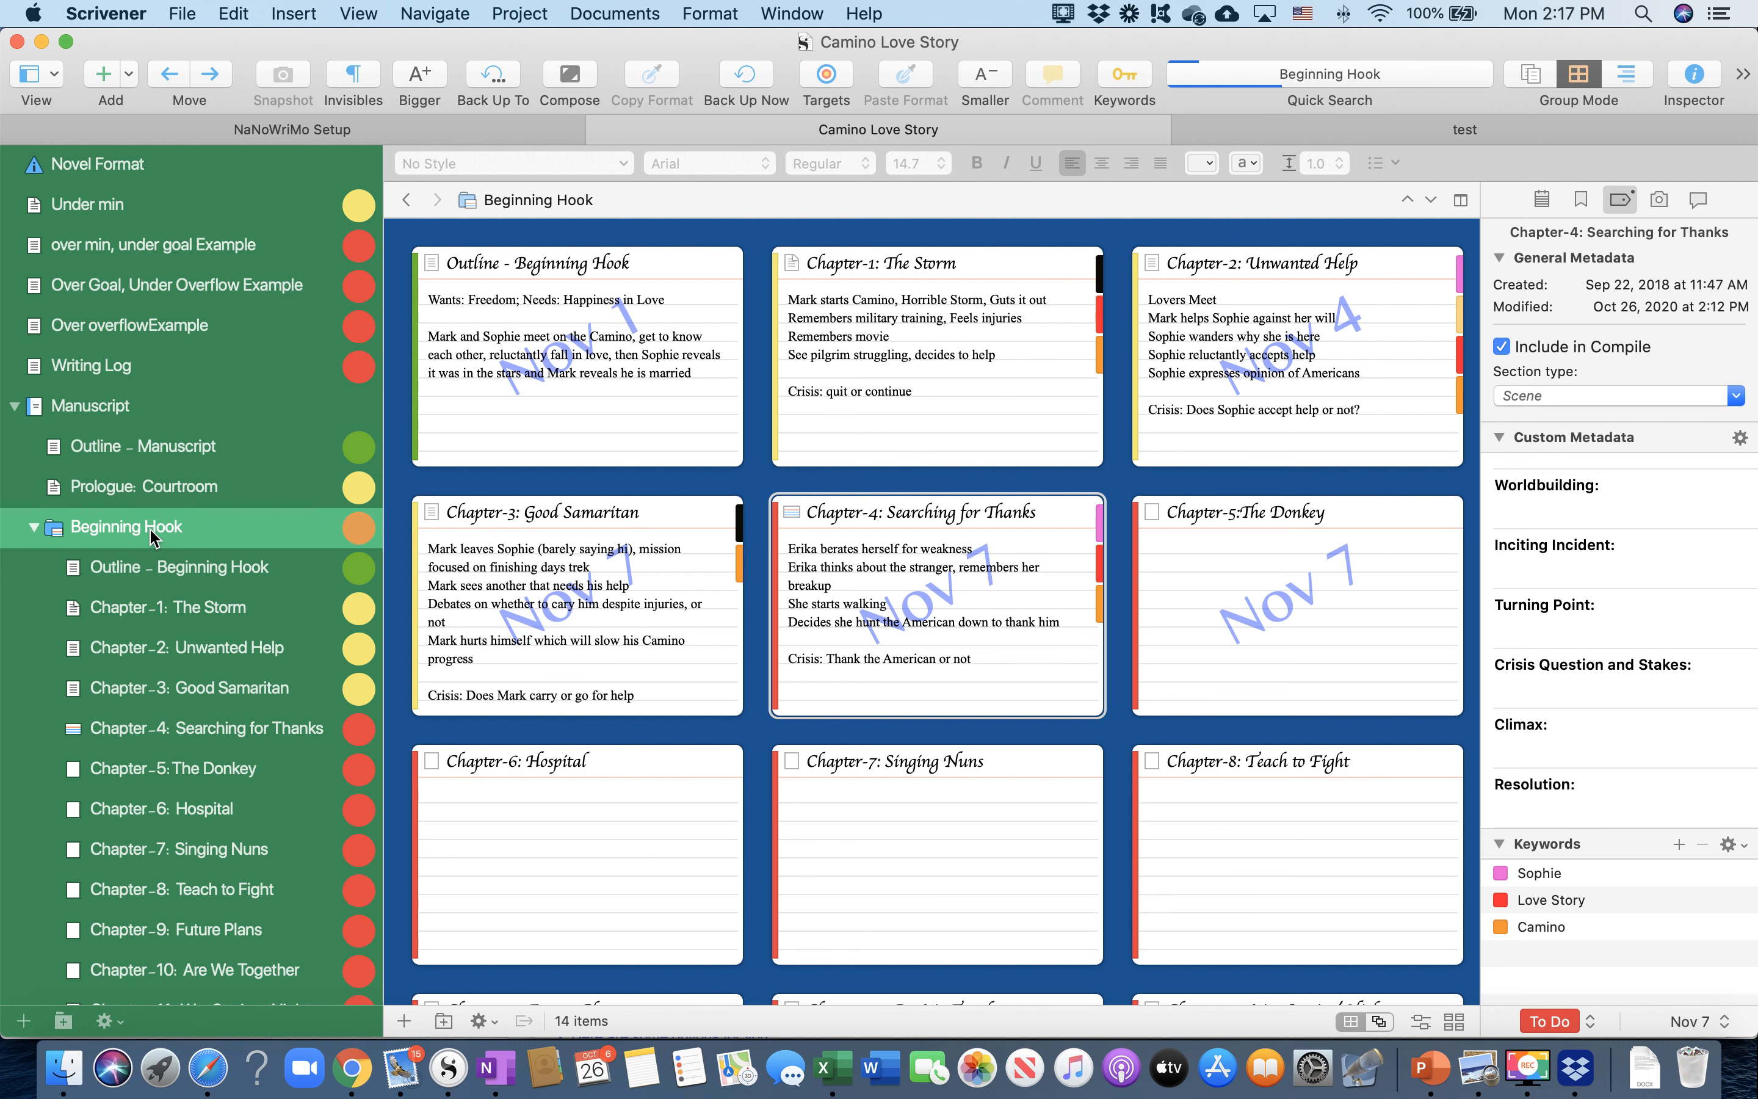
click(163, 577)
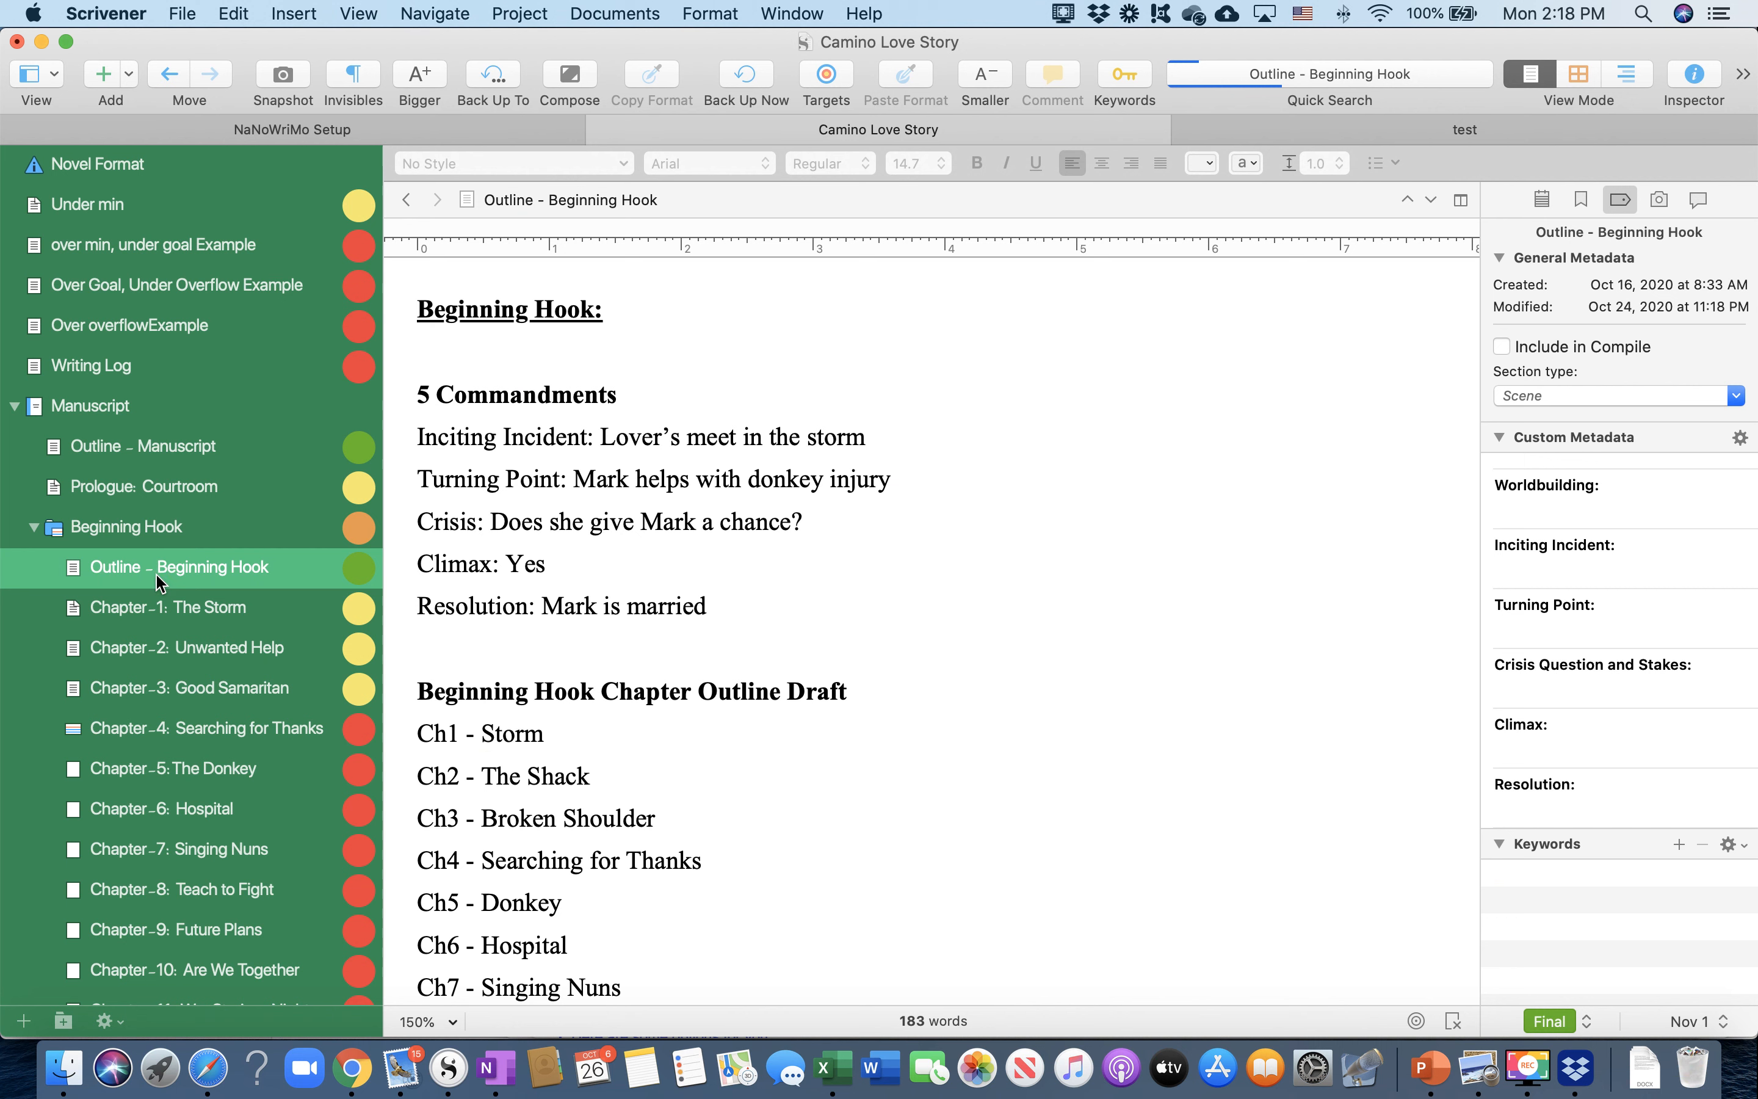
click(143, 610)
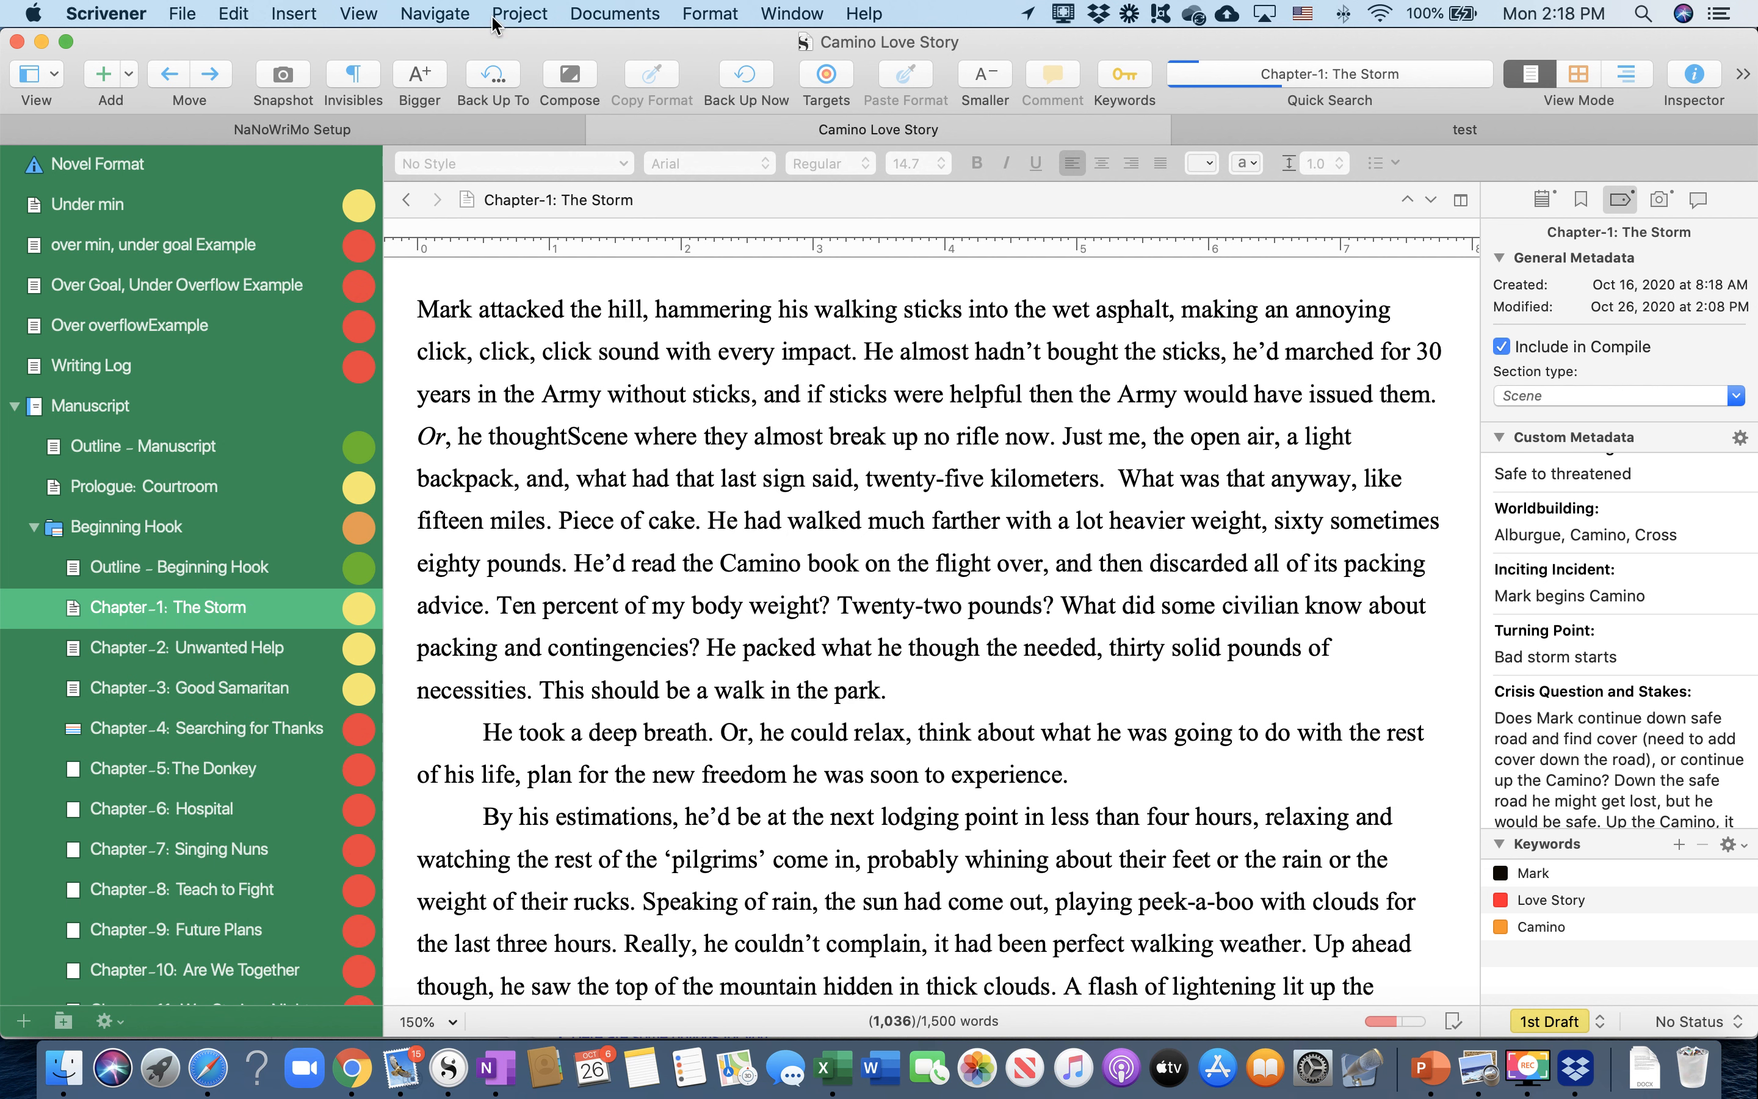
Open the project targets for the Camino Love Story project
click(520, 17)
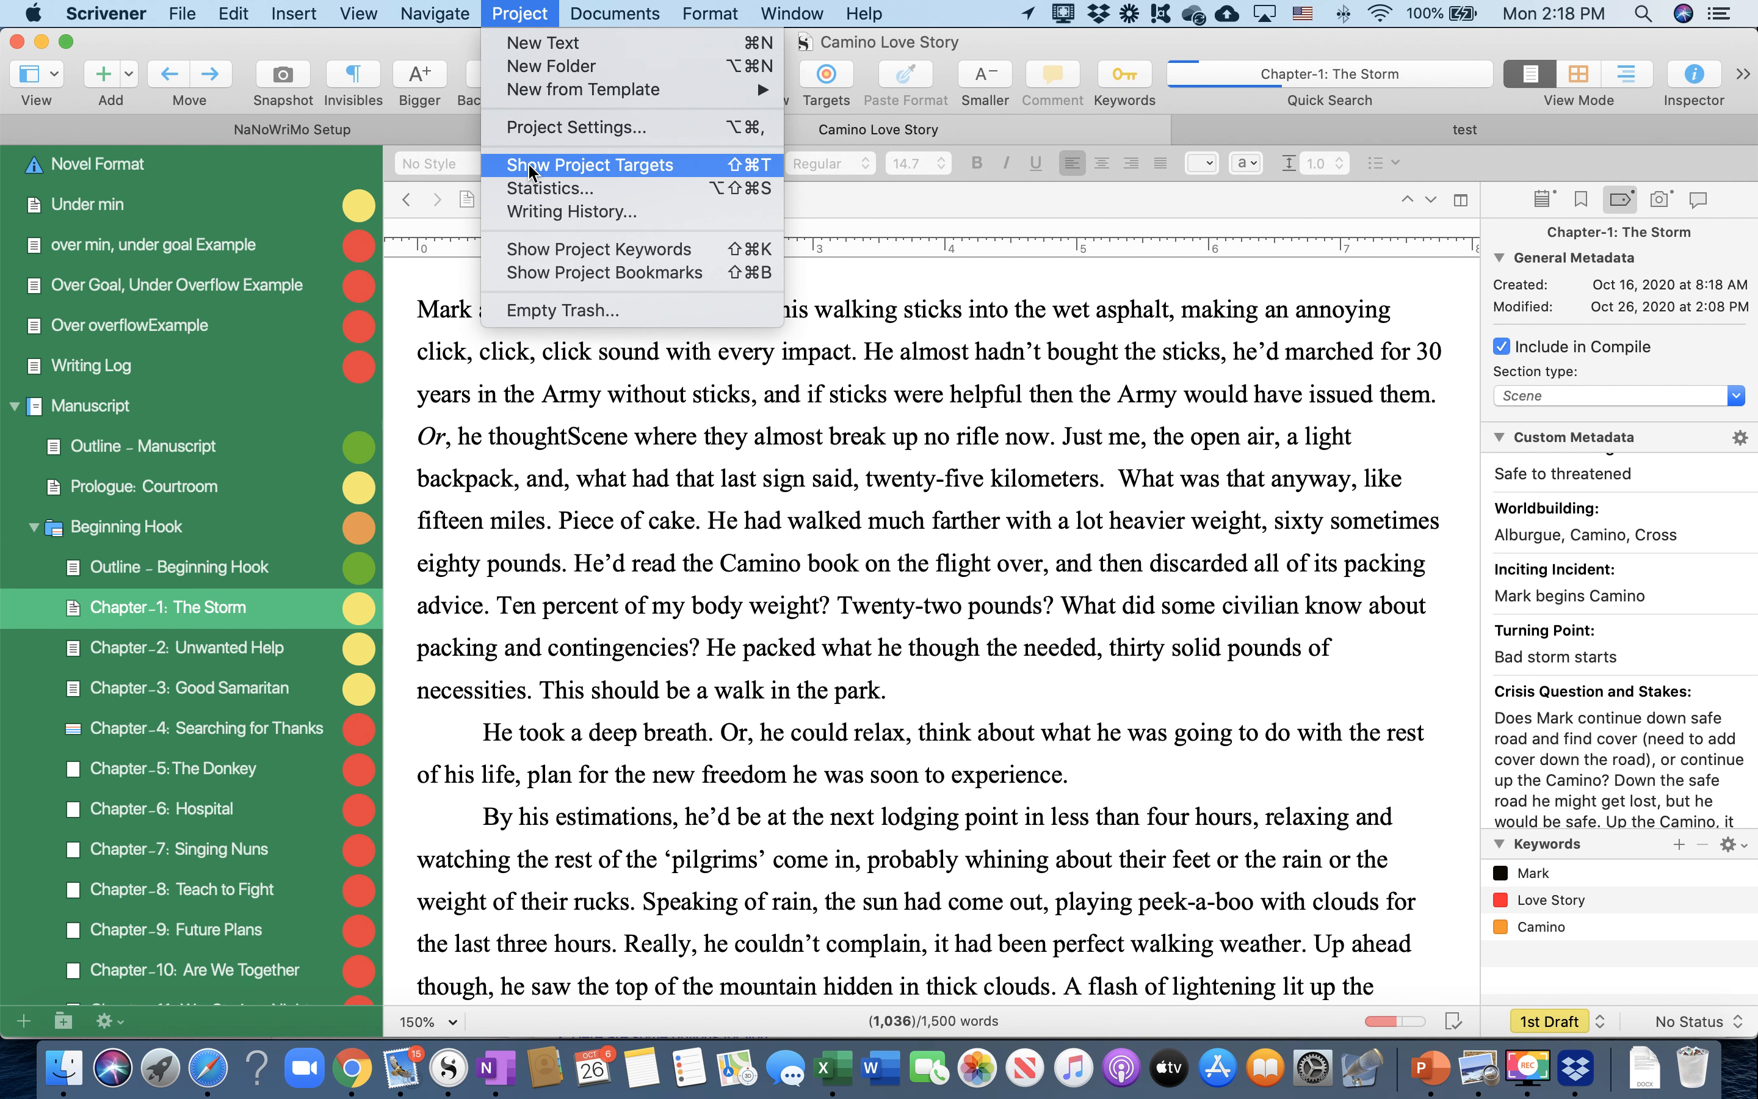
key(Escape)
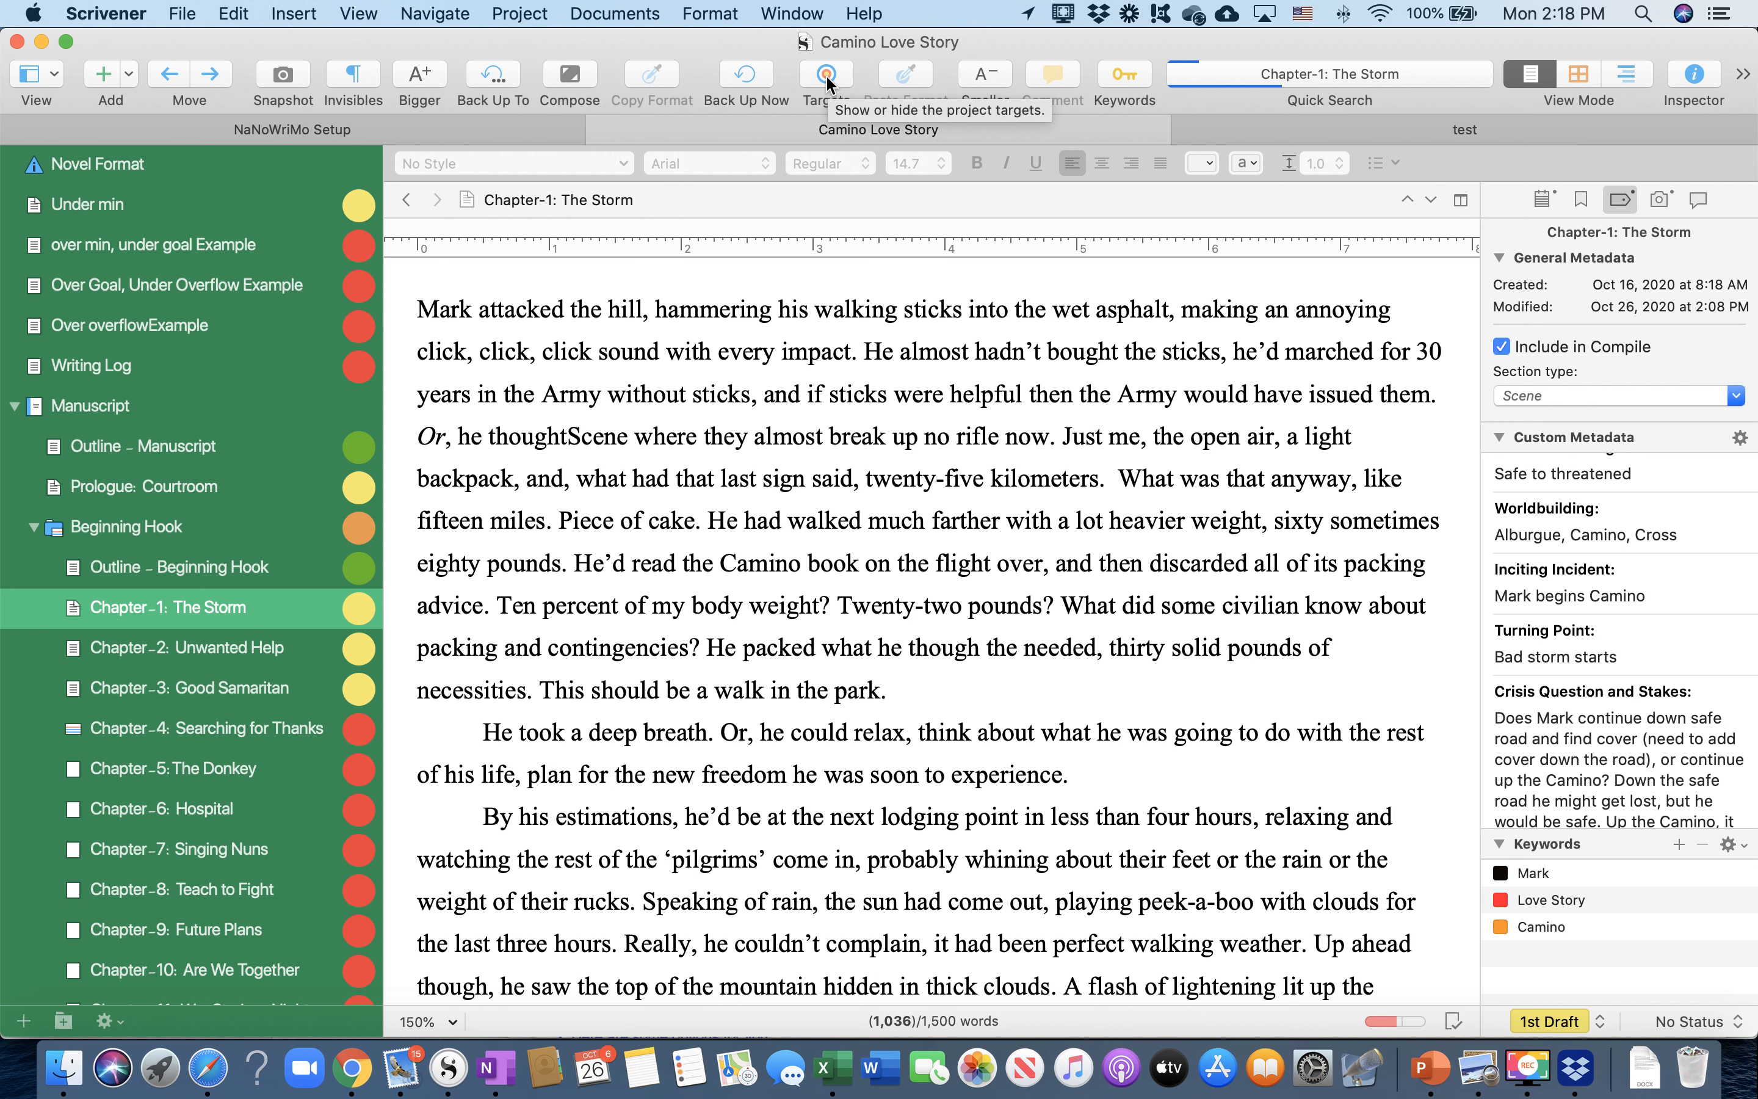
click(825, 86)
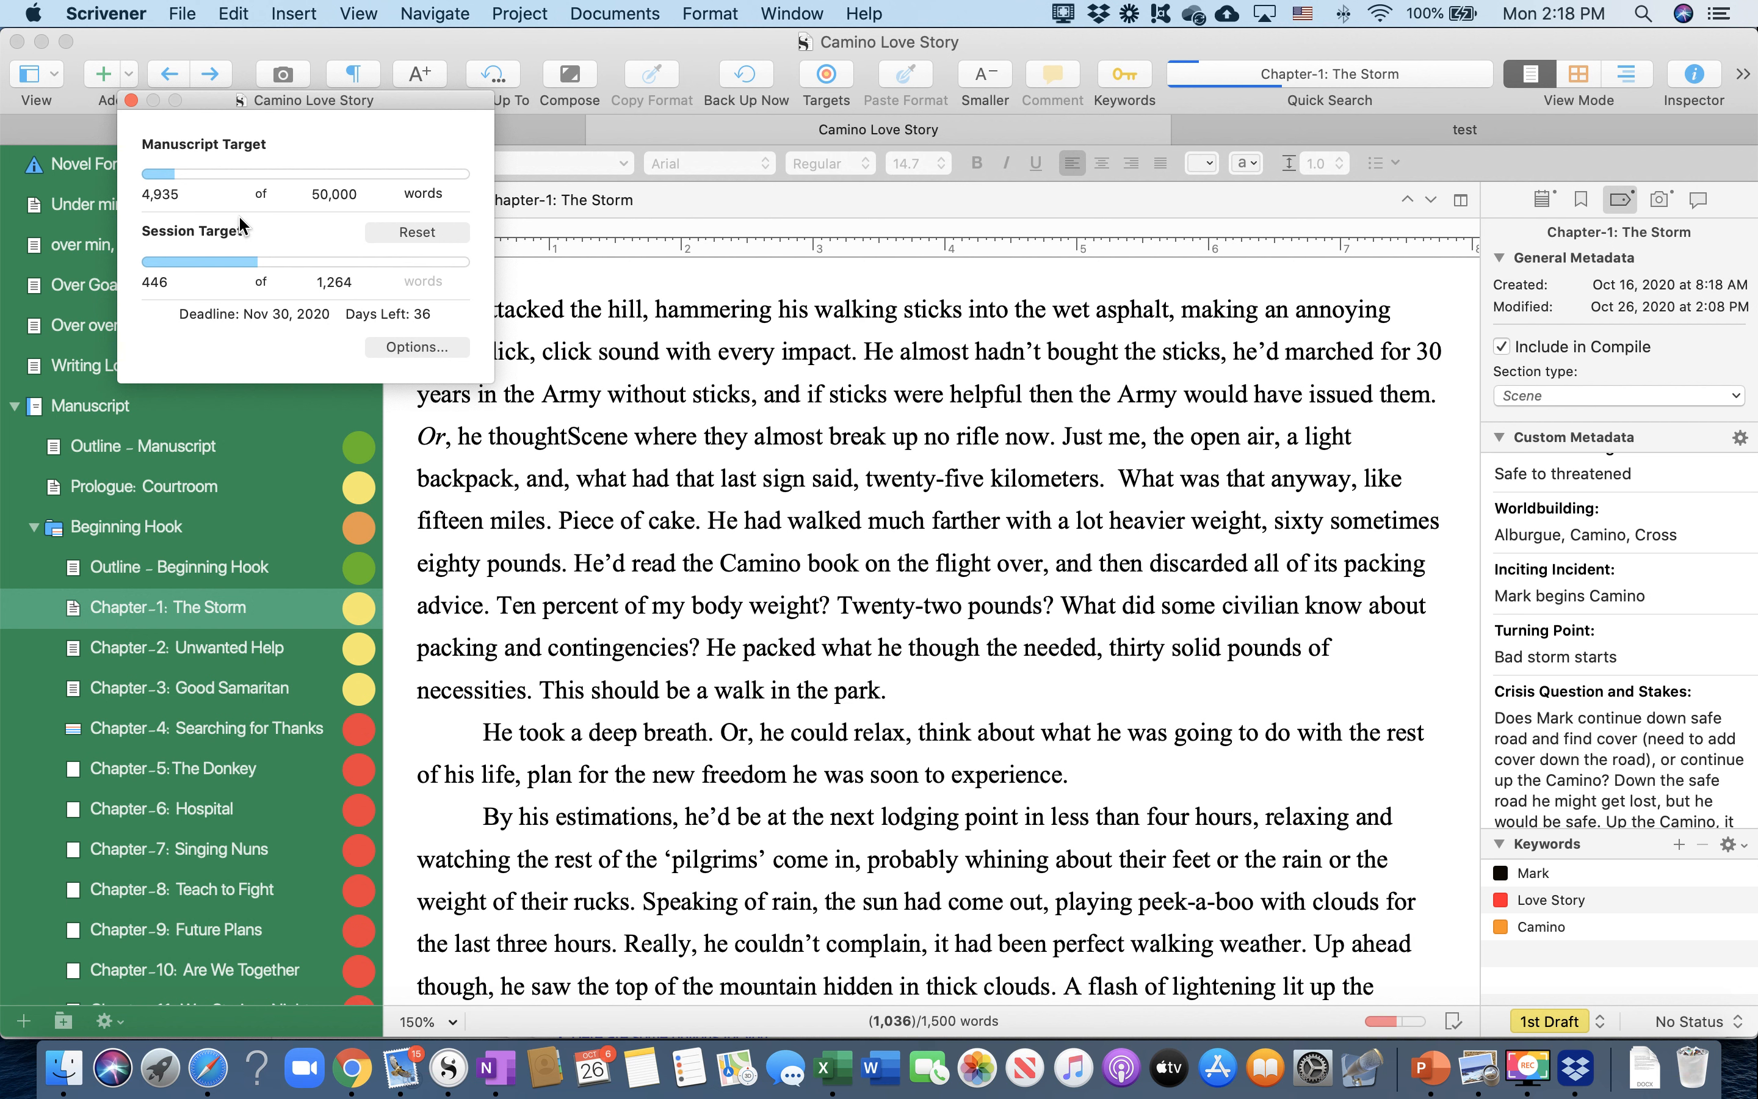
Set the manuscript target to 40,000 words
click(331, 192)
drag(364, 197, 258, 191)
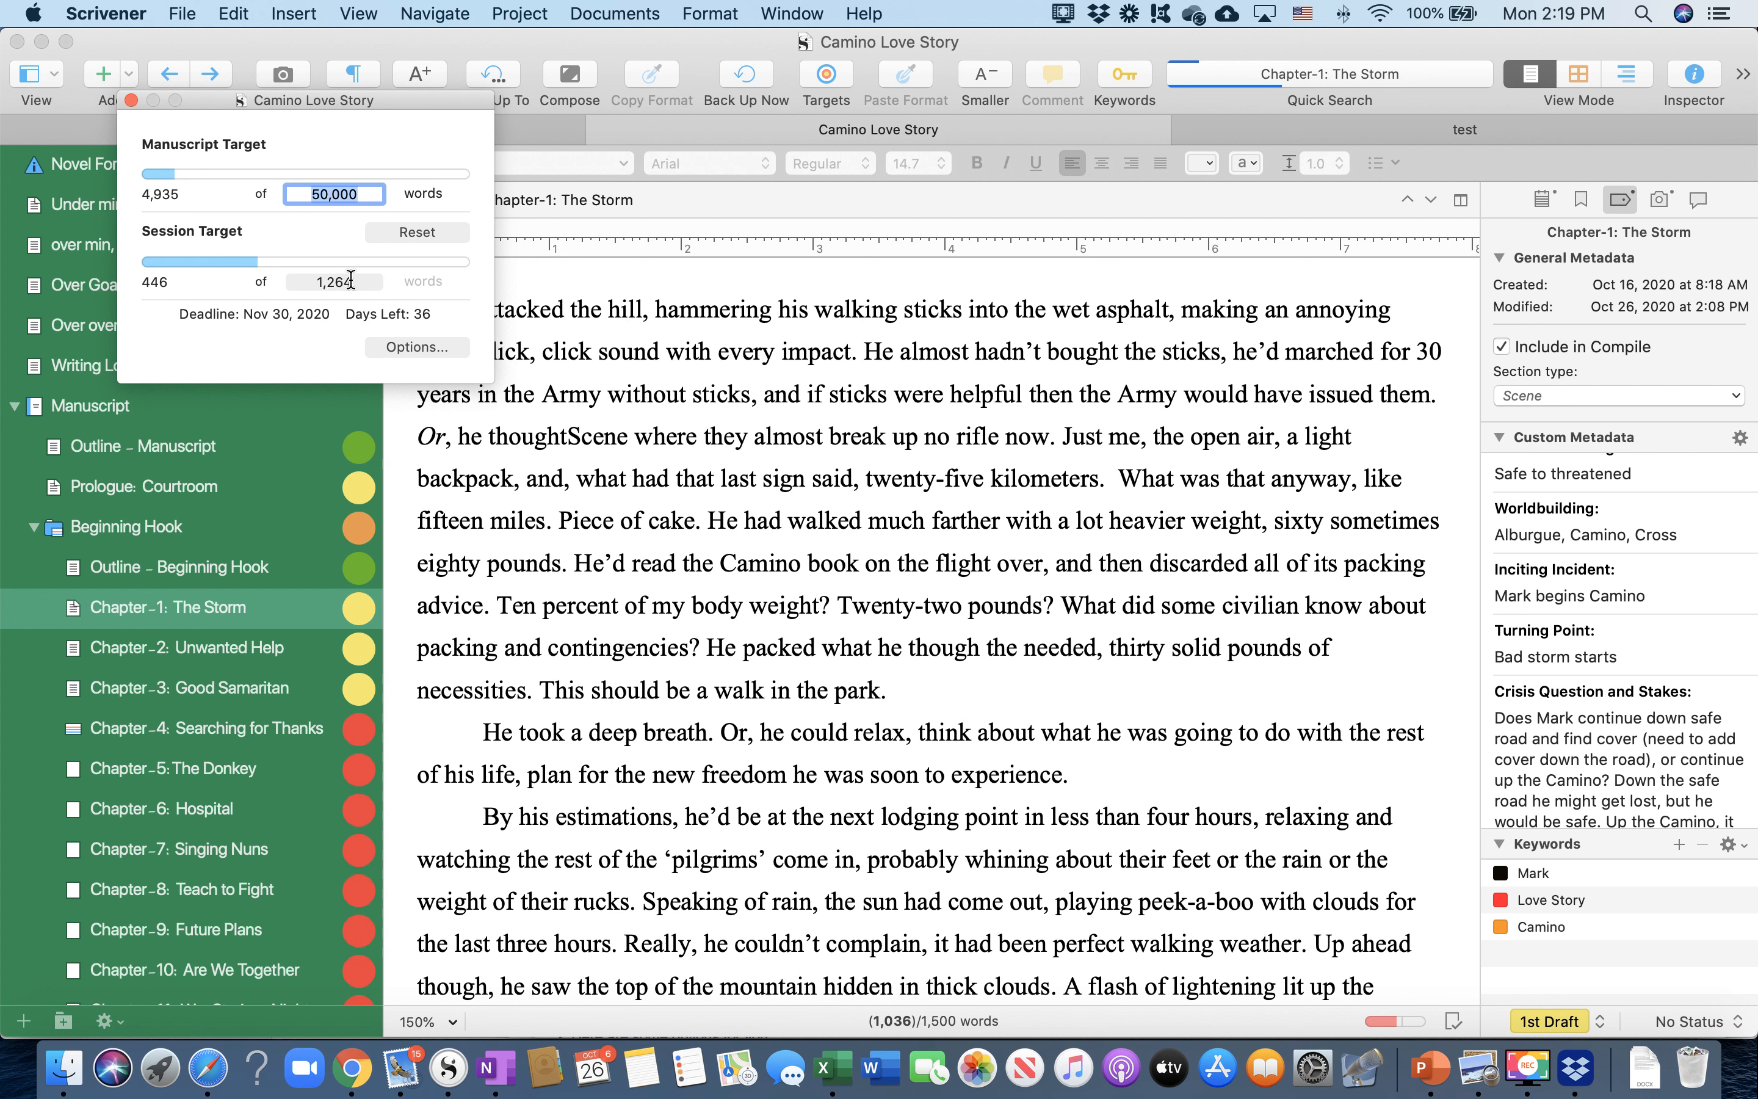
drag(363, 195, 294, 190)
text(40000)
key(Return)
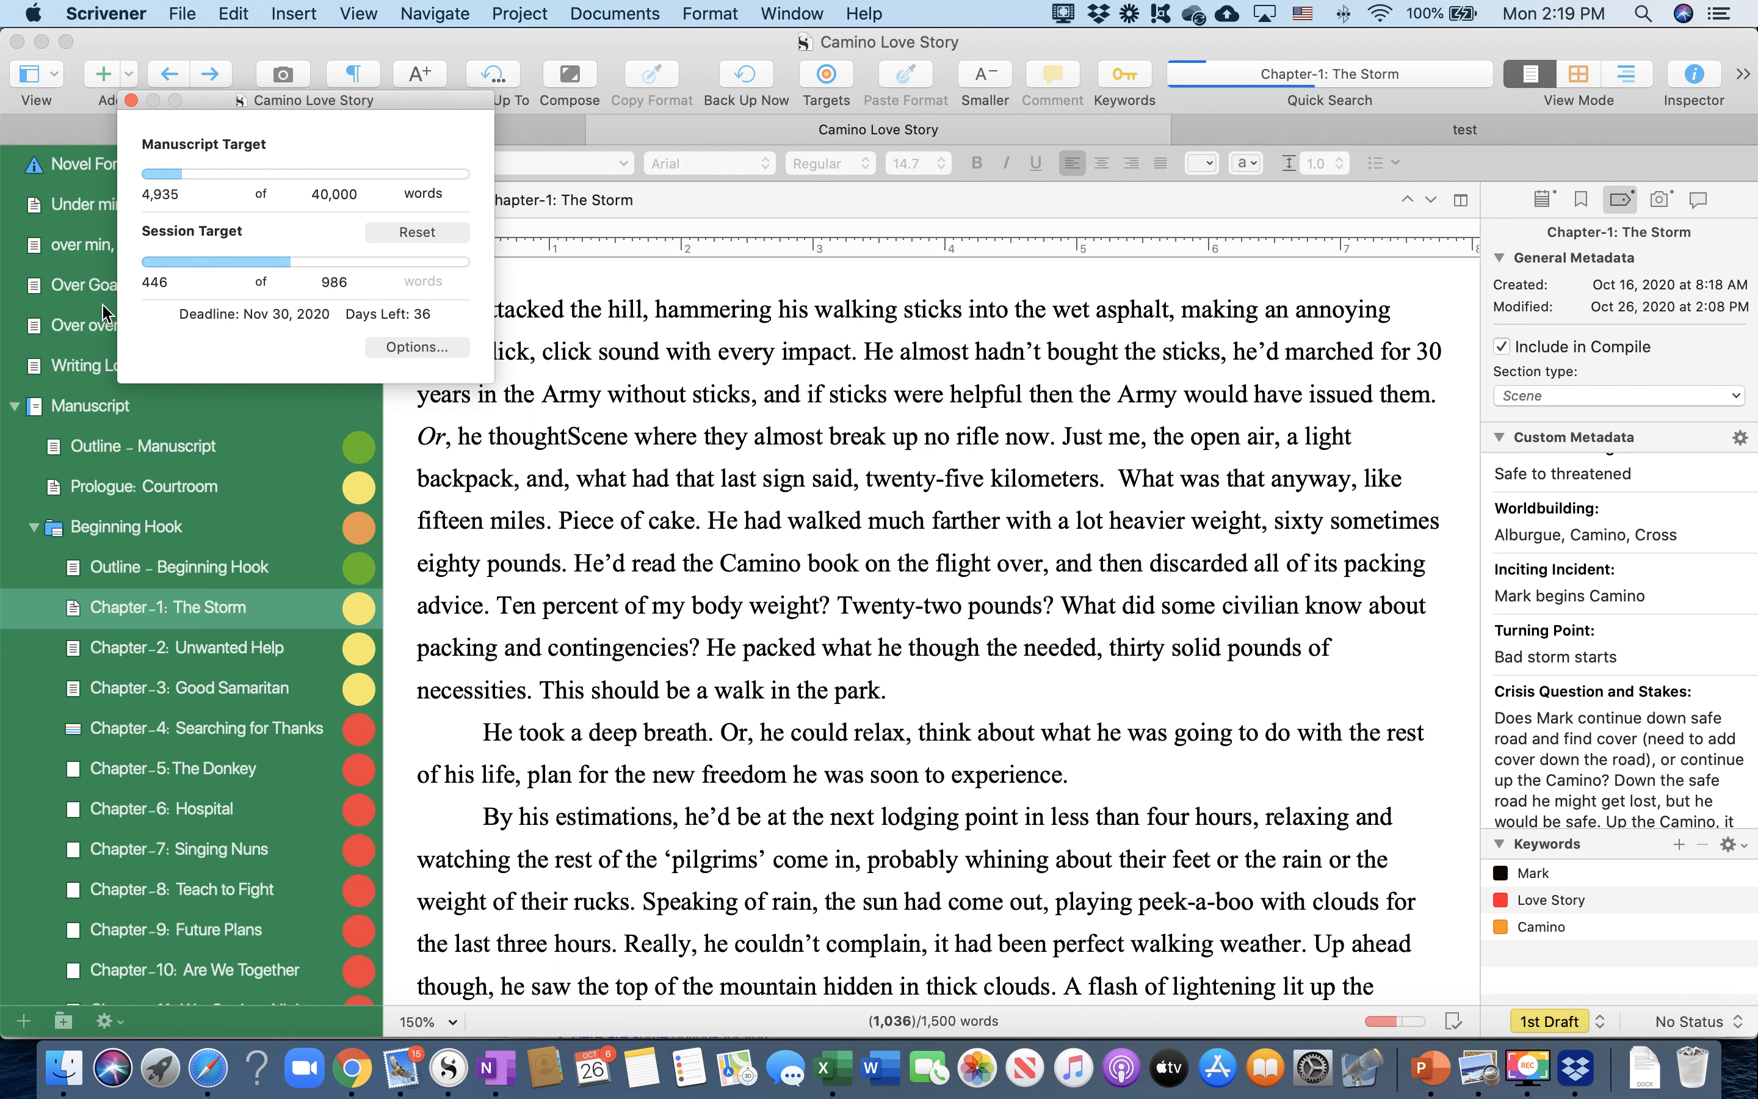
Set the manuscript target to 50,000 words
drag(364, 194, 248, 196)
text(50000)
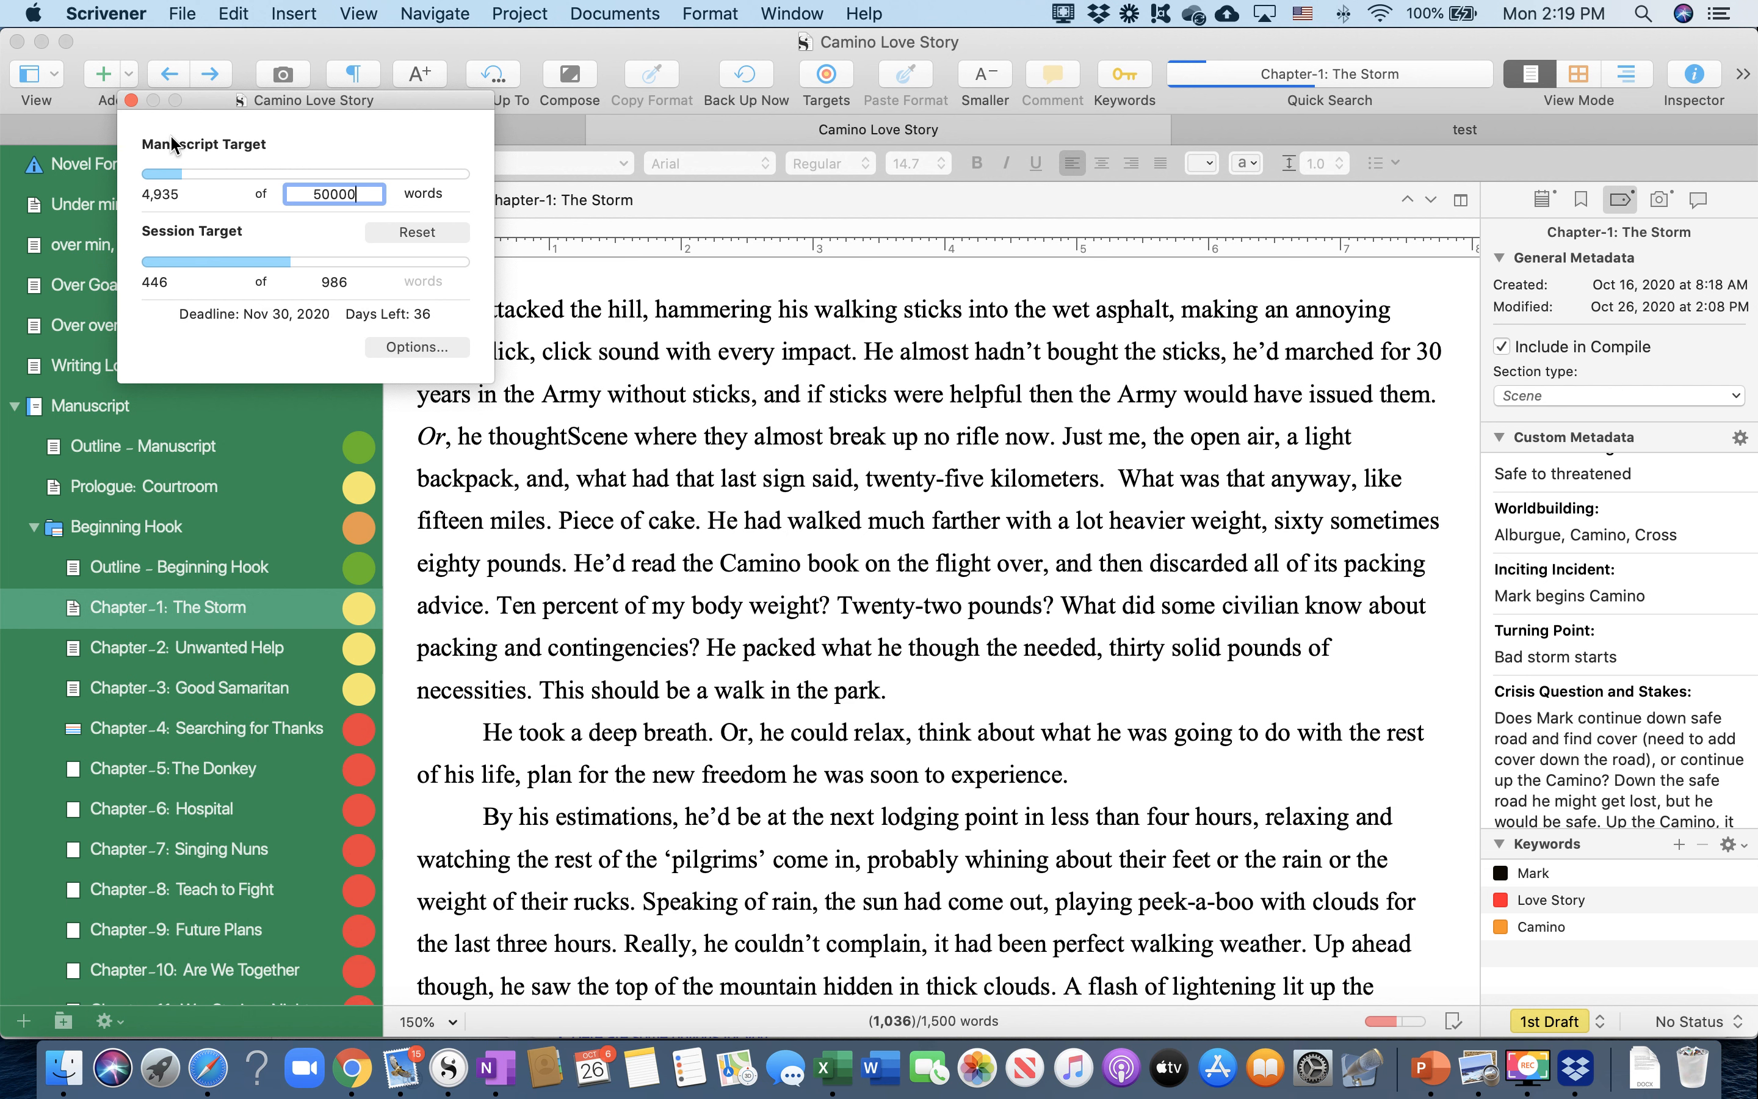
click(176, 191)
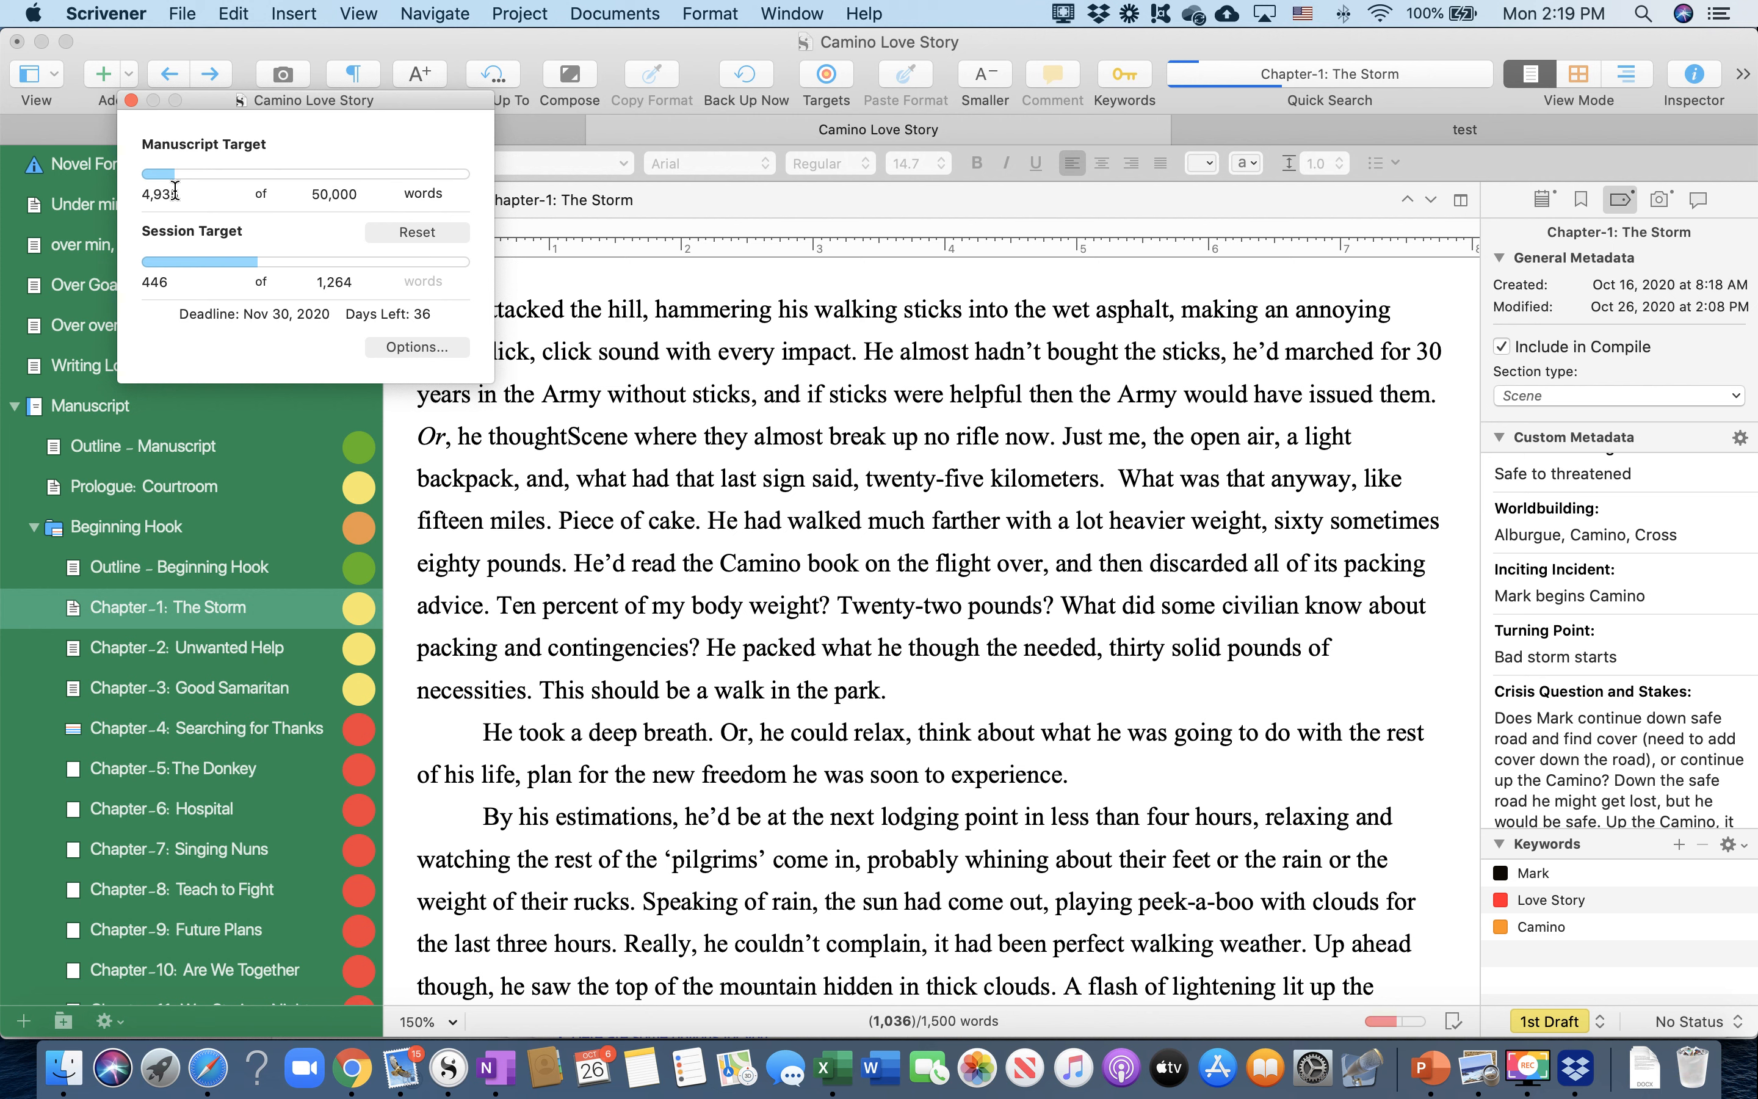
Close the project targets, view the Compose Mode page of the NaNoWriMo Setup project, and return to the Camino Love Story project
click(130, 100)
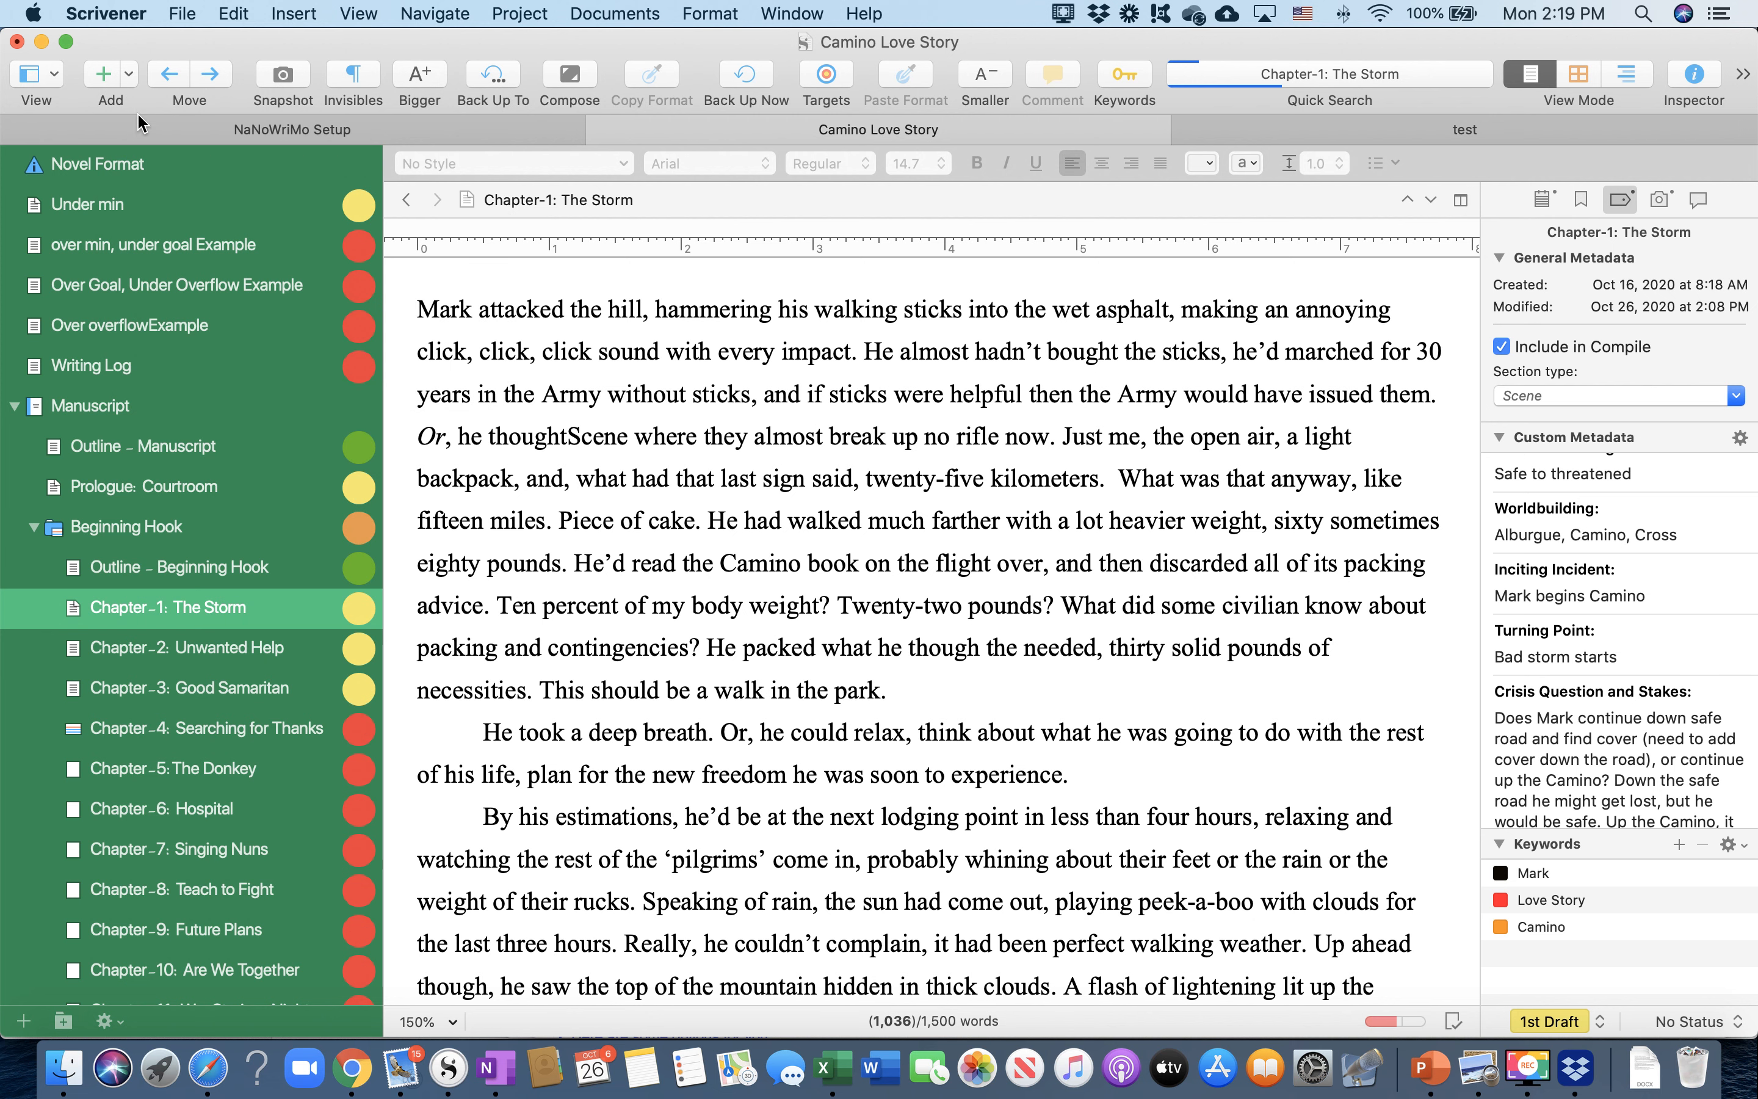
click(279, 133)
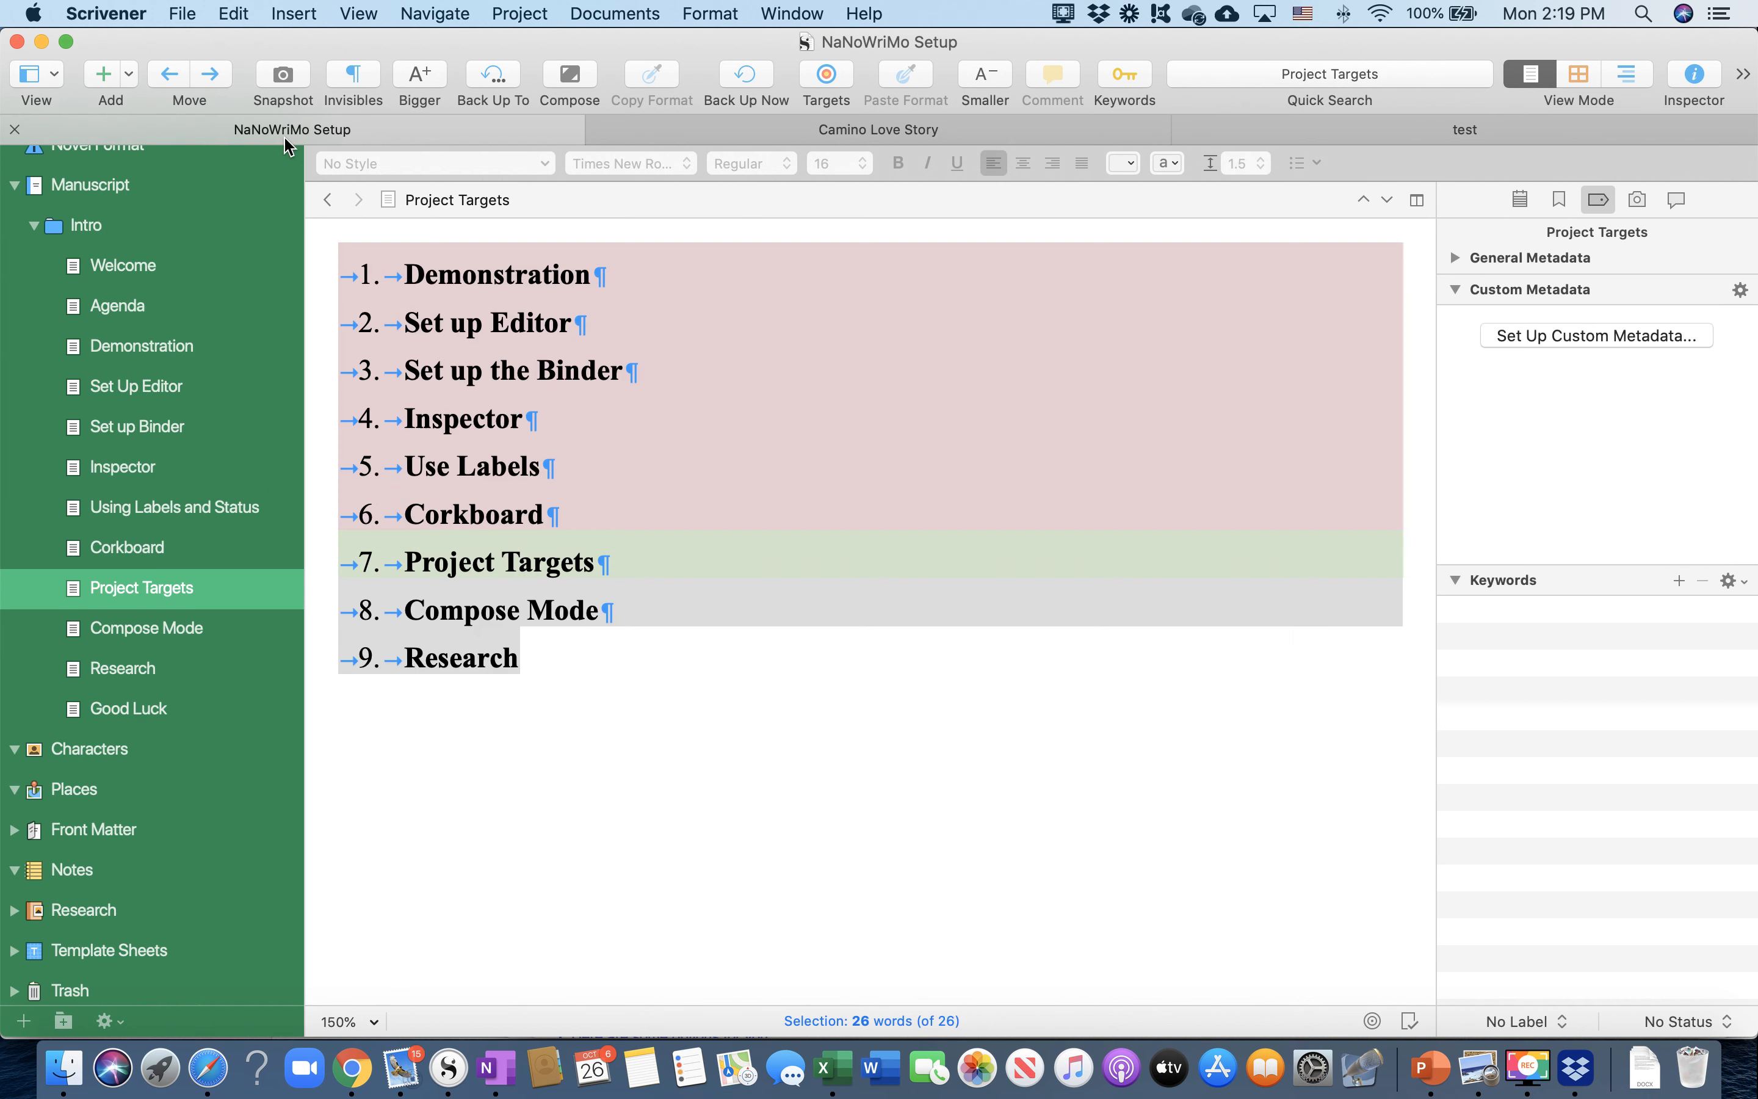
click(175, 637)
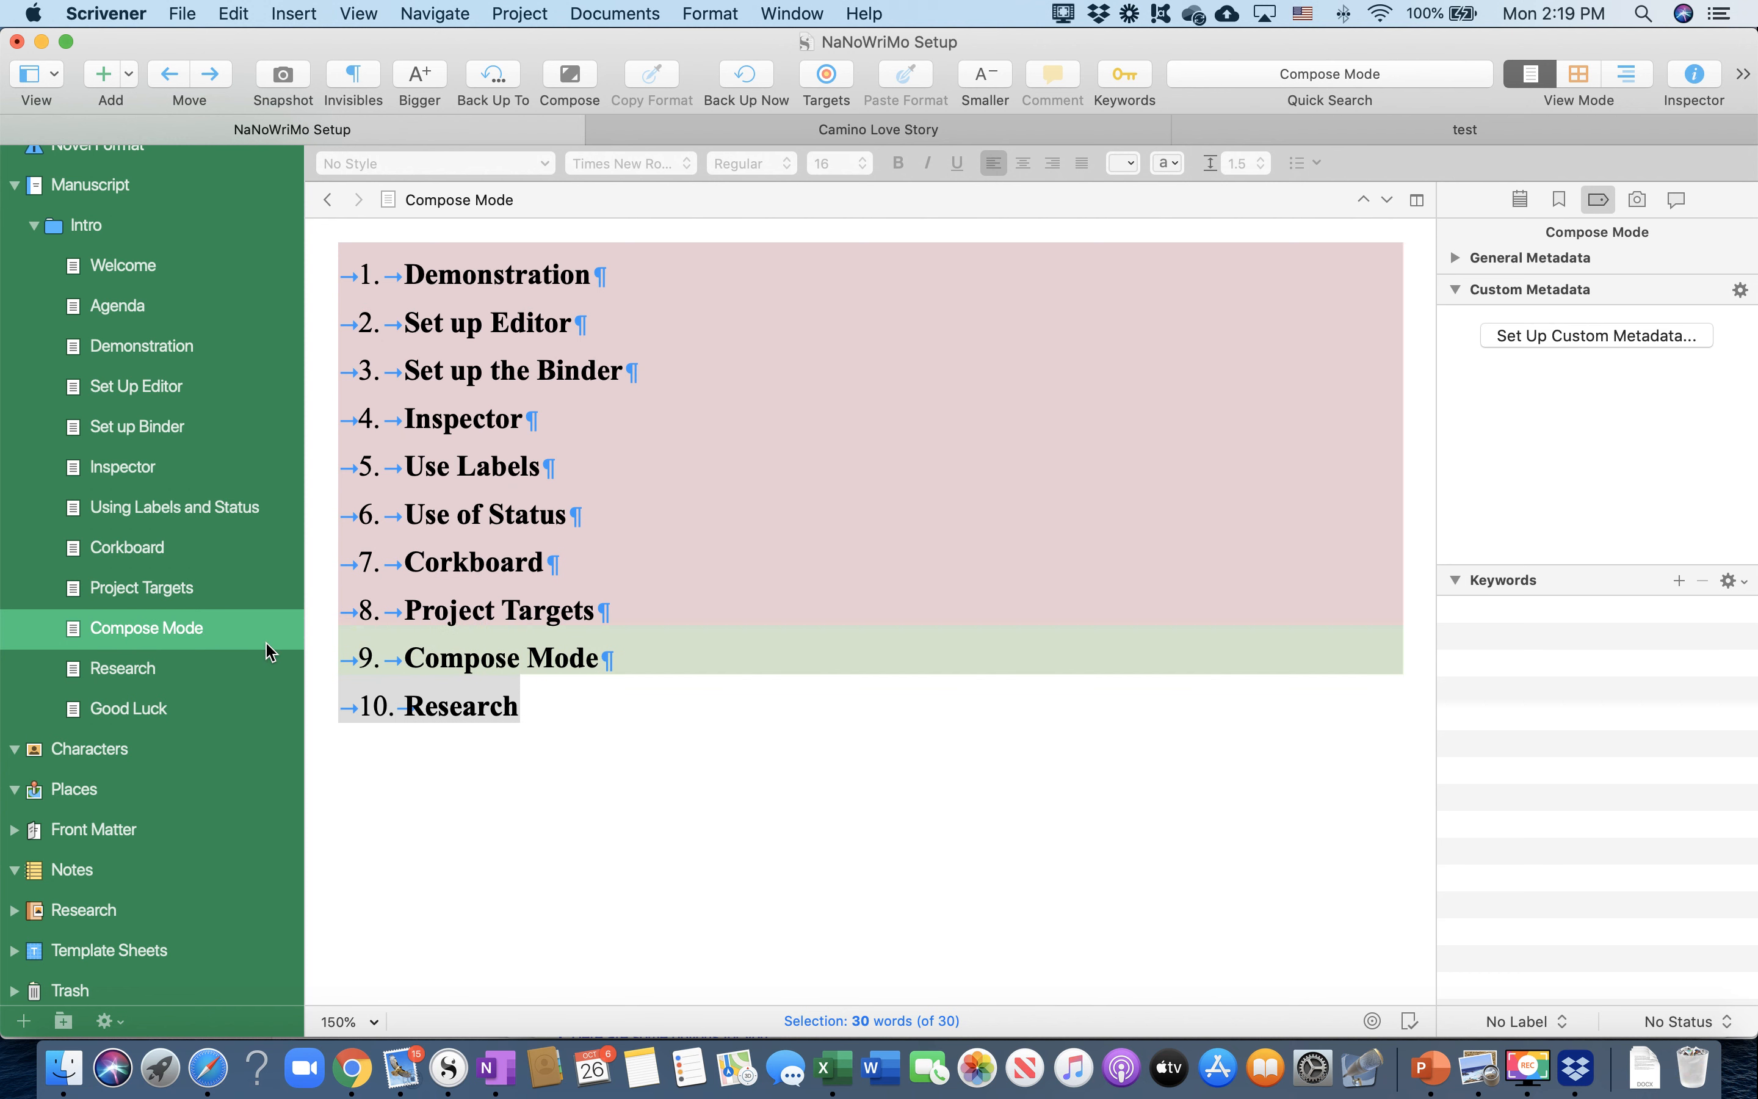
click(755, 128)
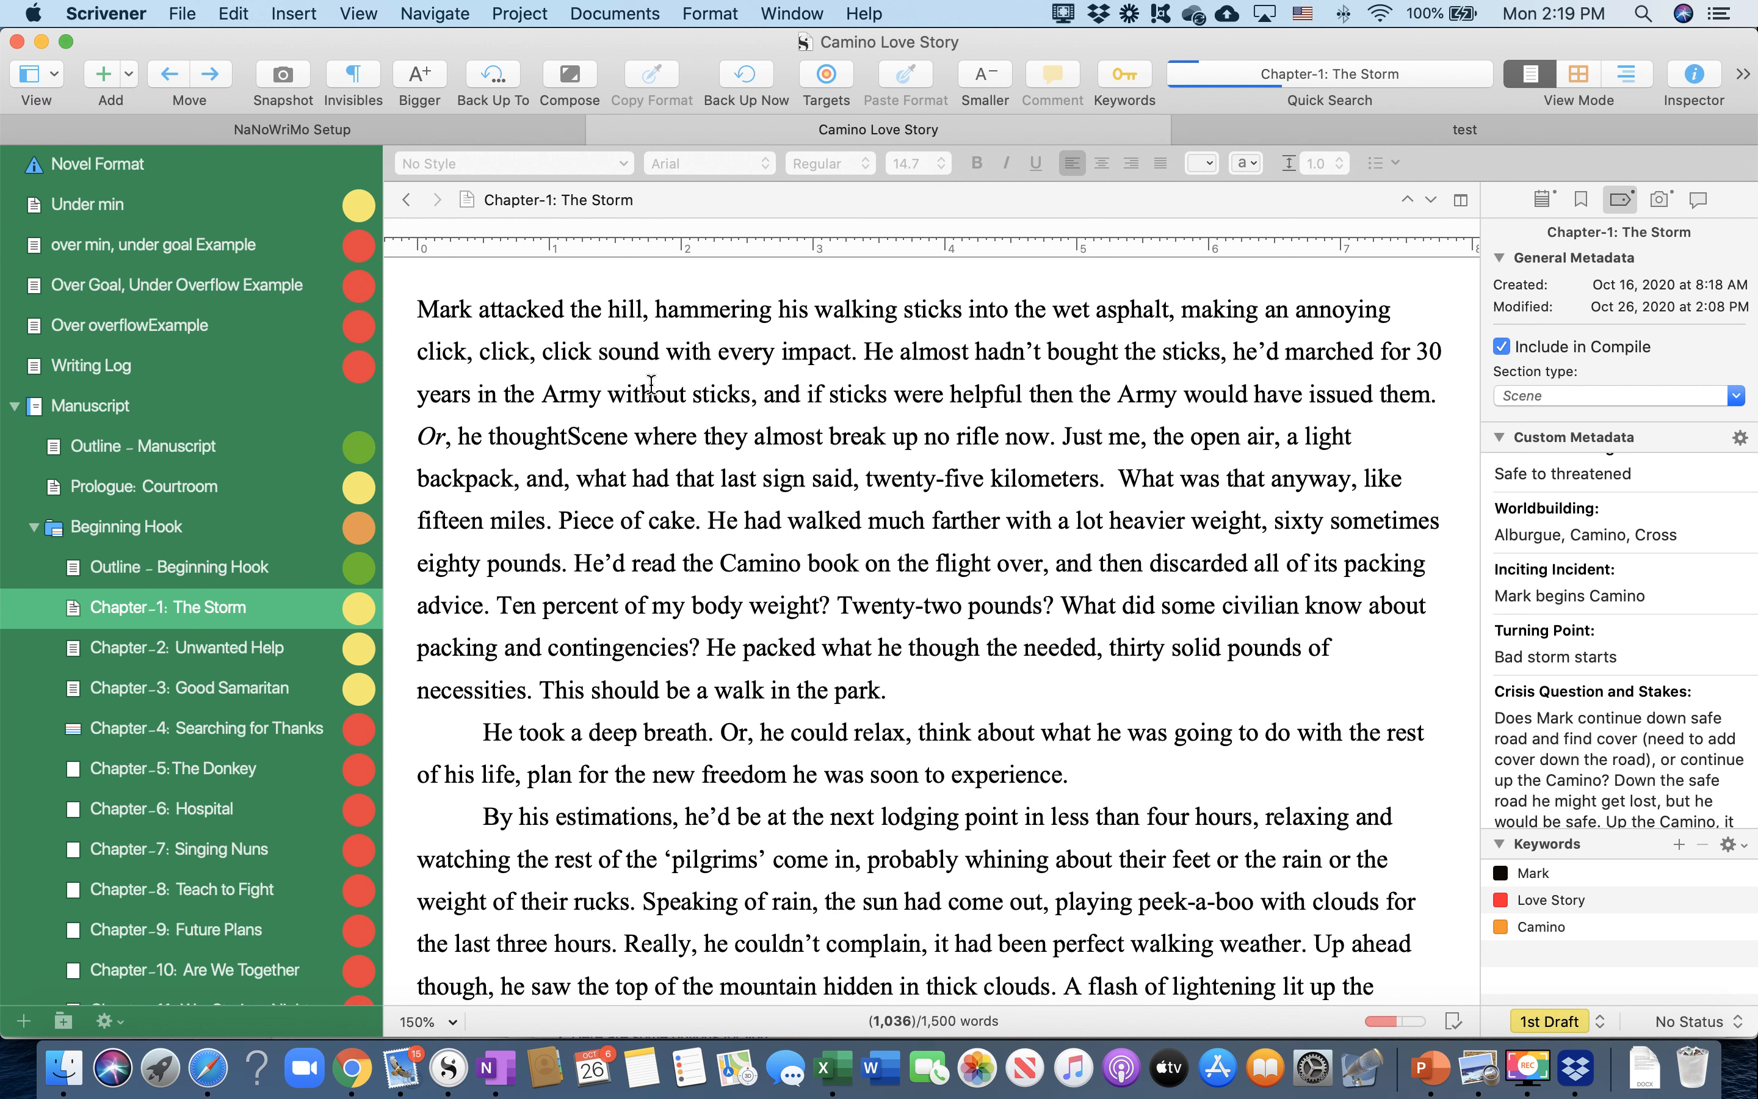
Review the Composition Mode appearance preferences, including its options and the Text, Editor and Screen Background colors, and close the preferences
click(183, 16)
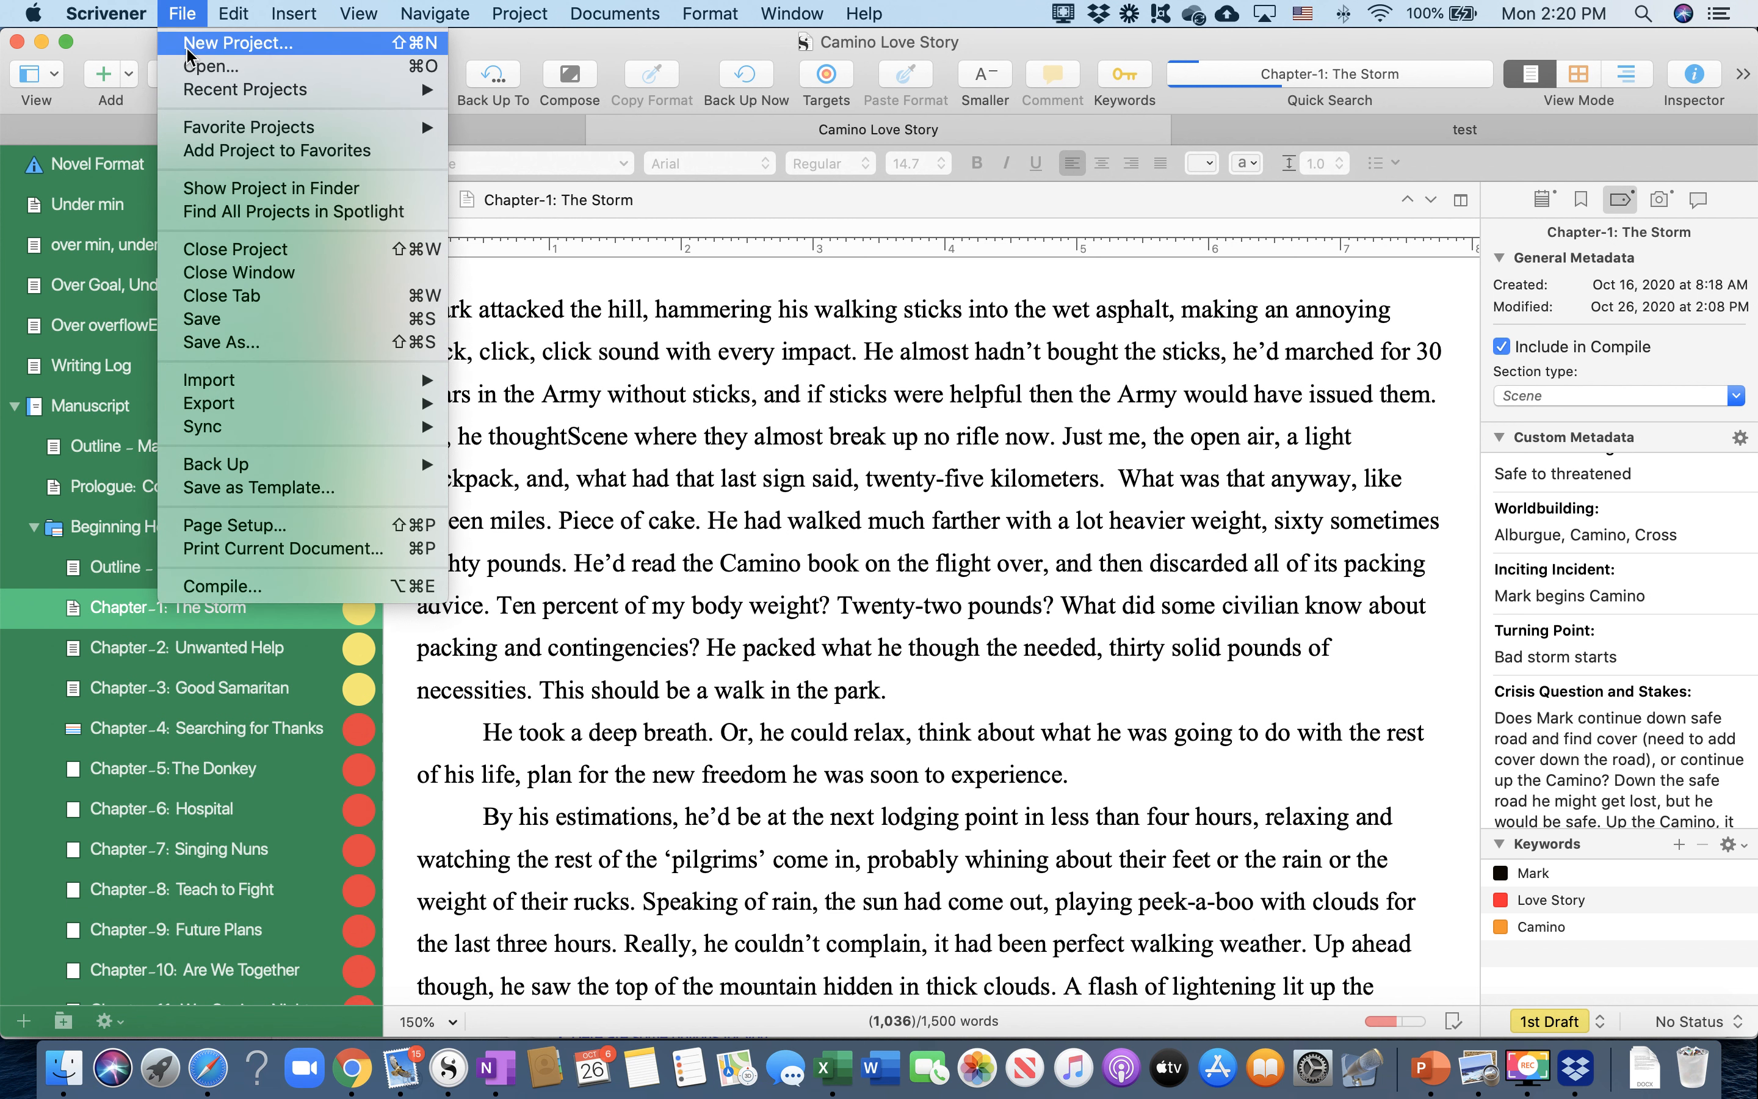
mouse_move(105, 22)
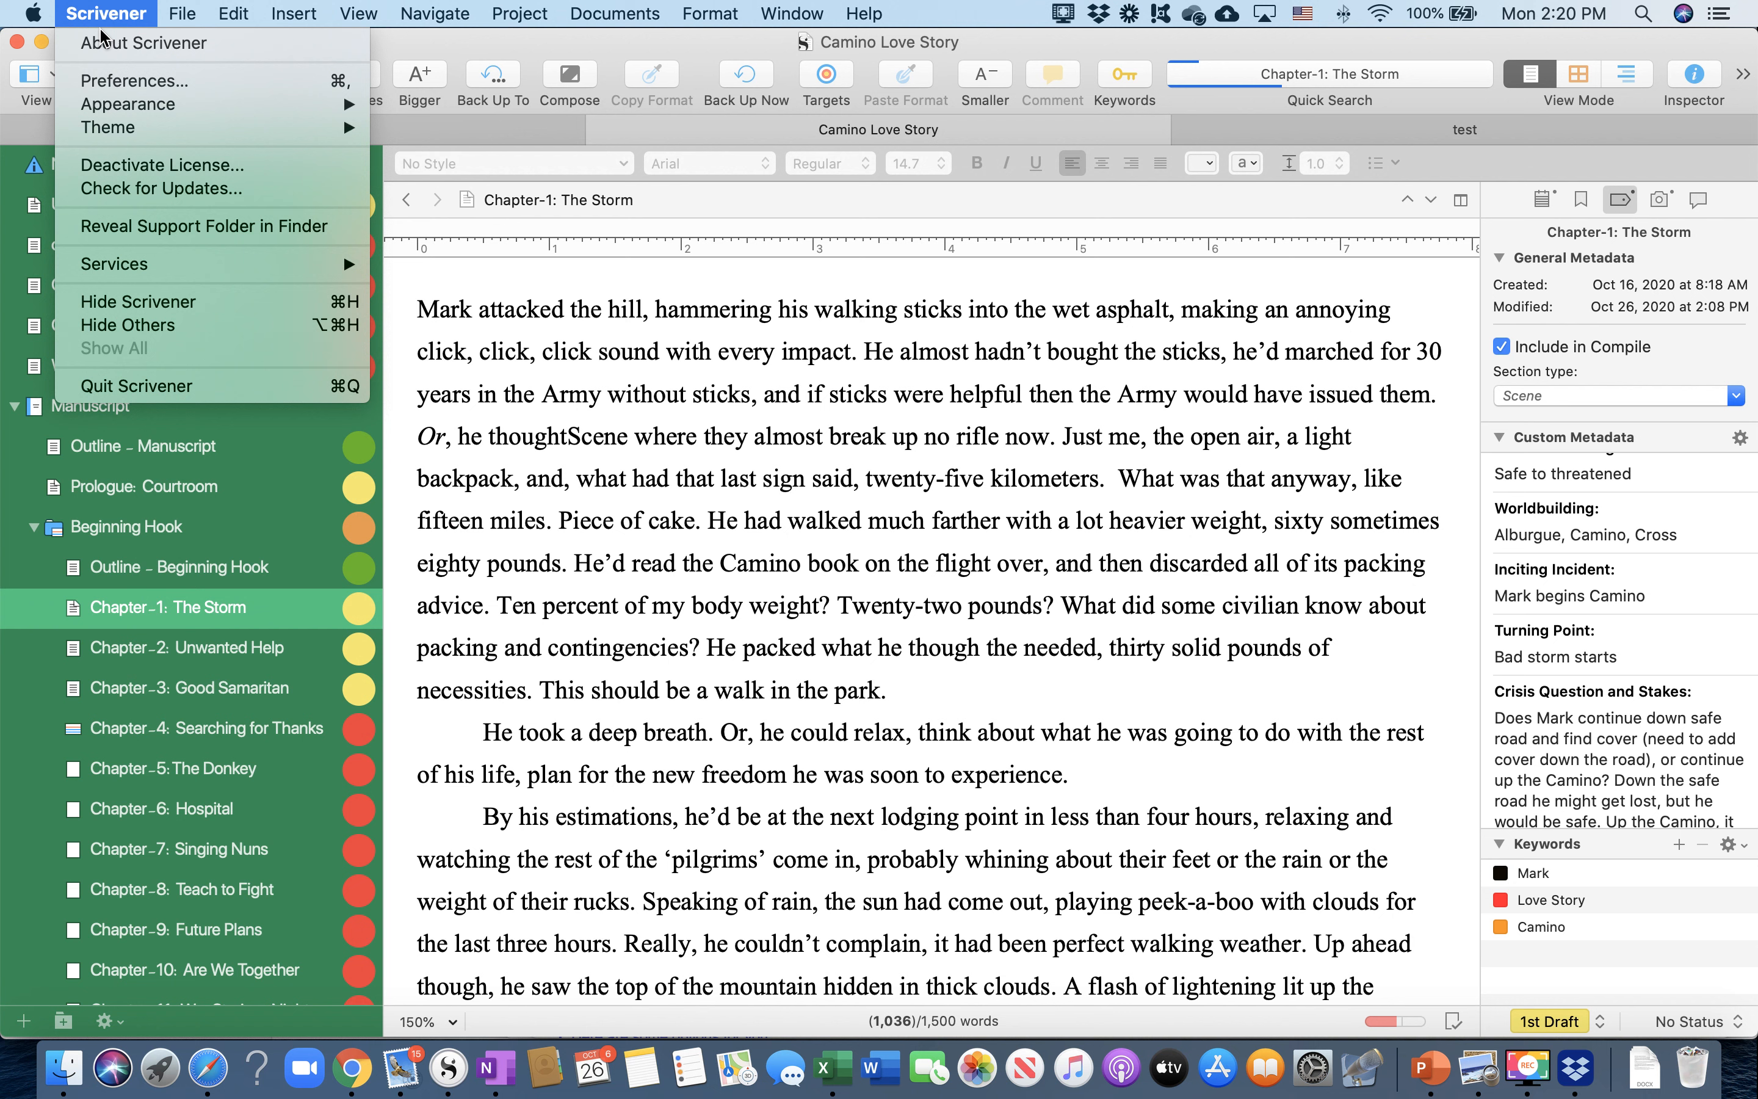
click(106, 88)
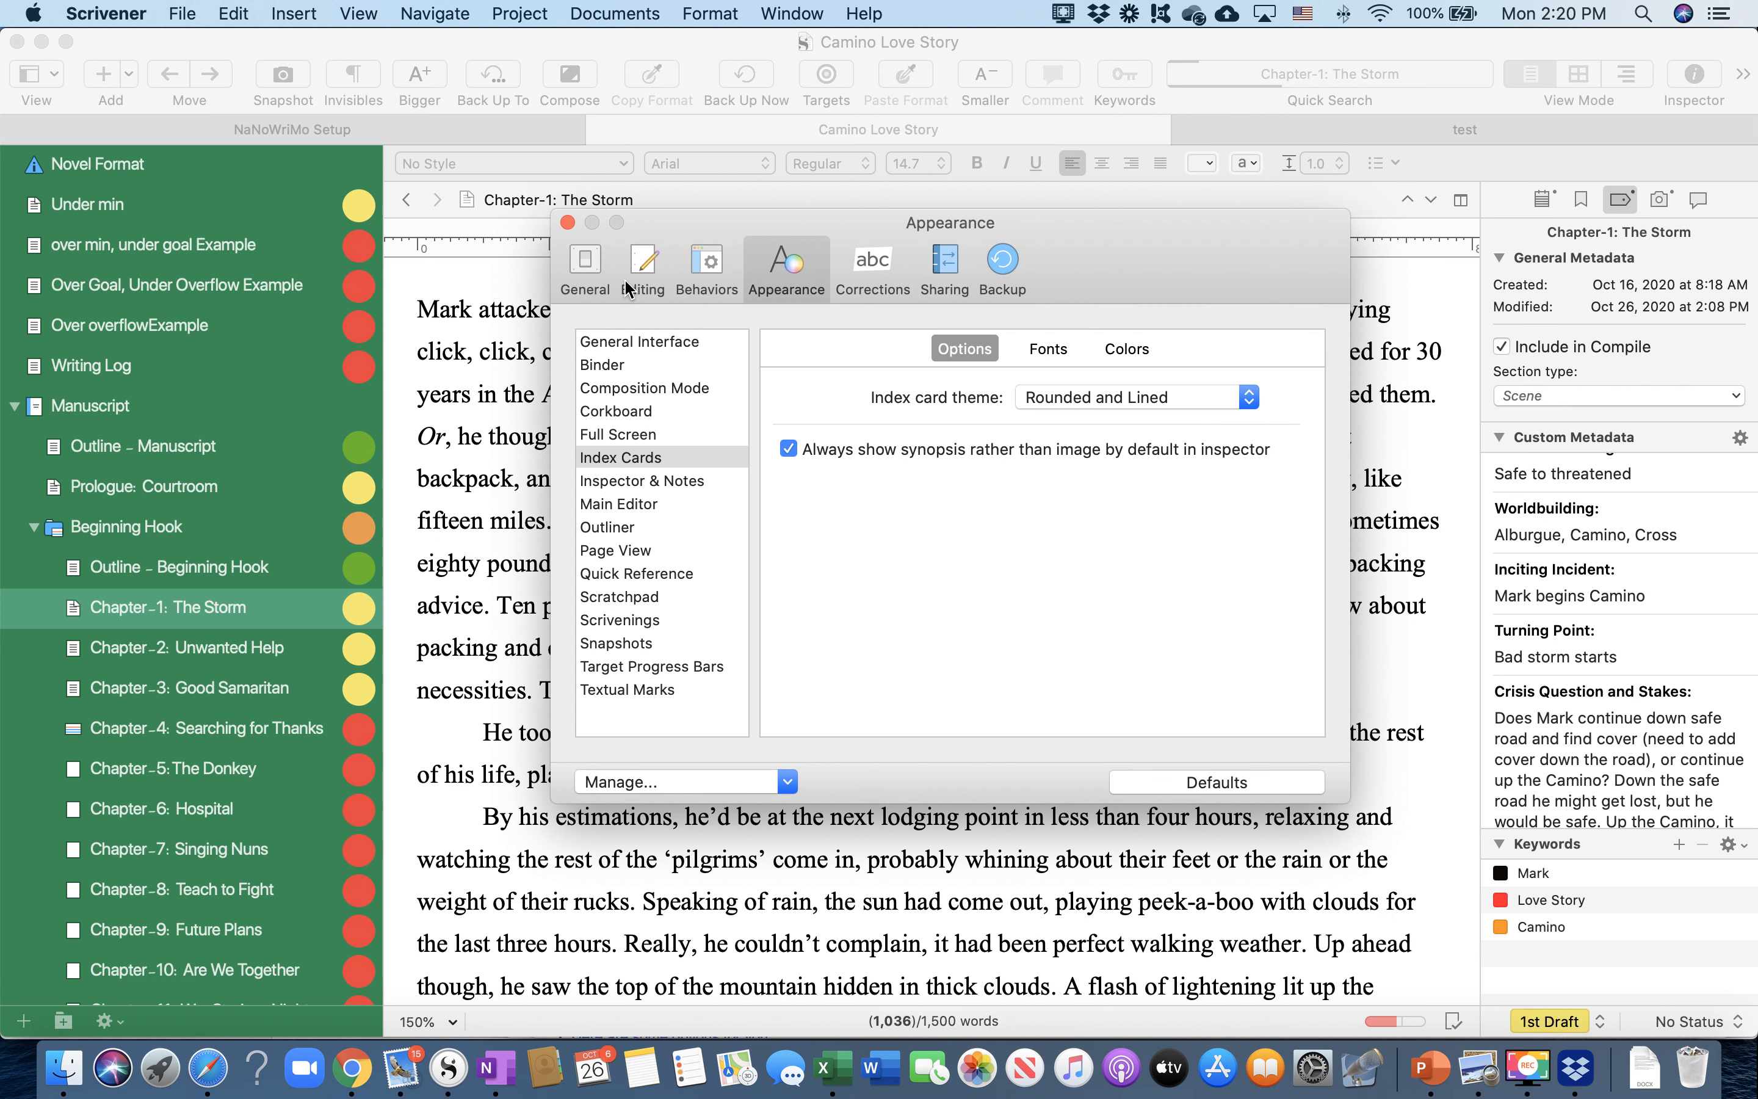
click(639, 388)
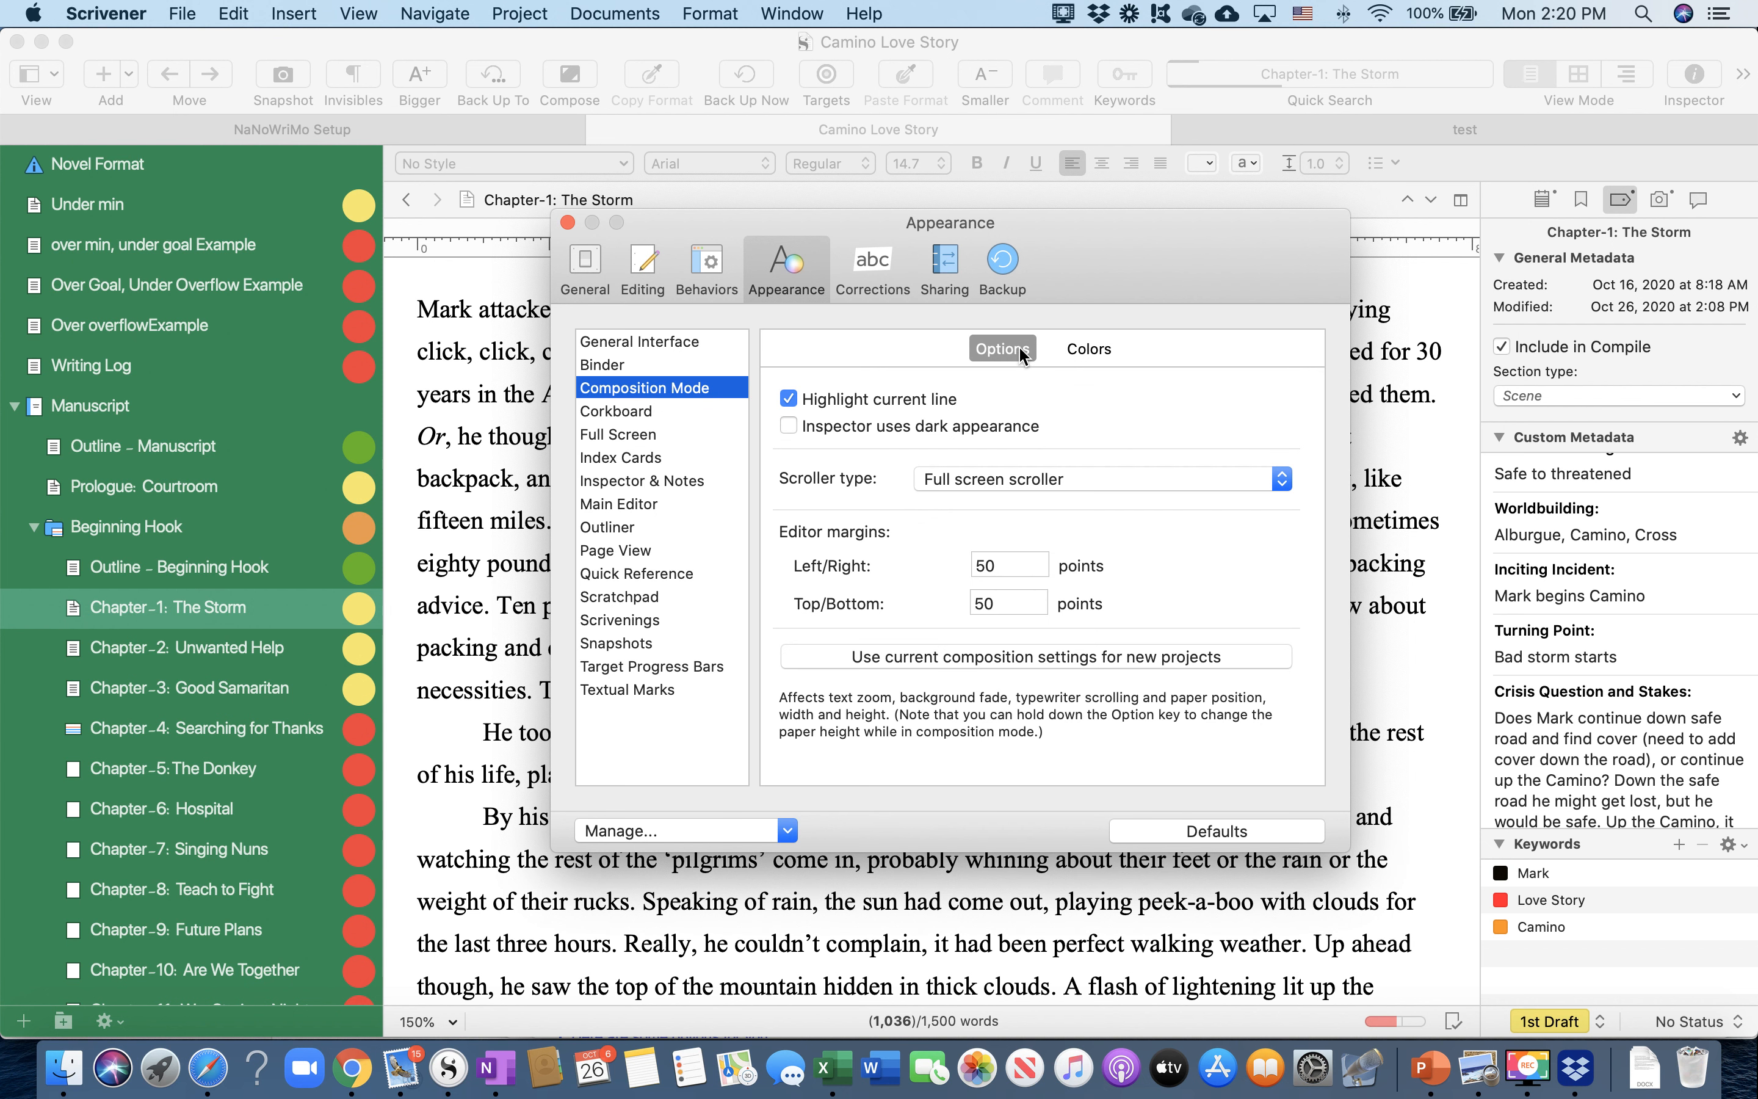
click(1066, 346)
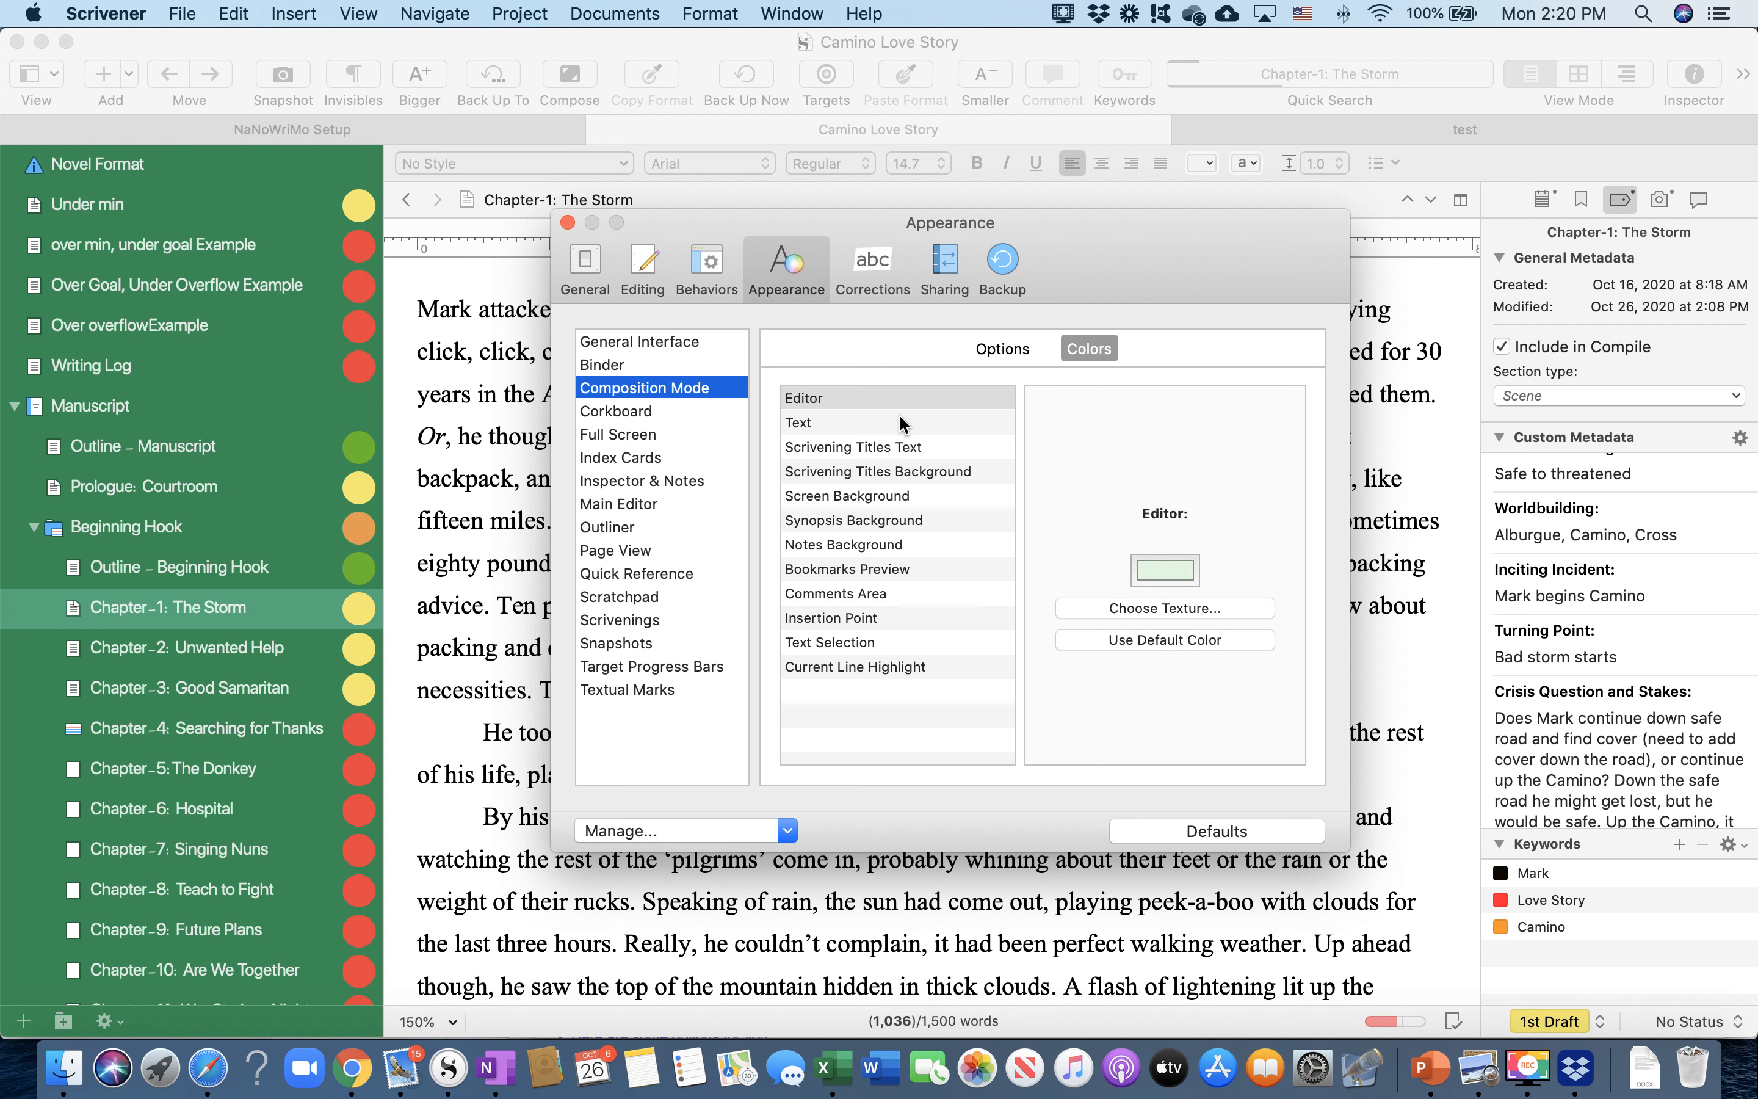
click(807, 429)
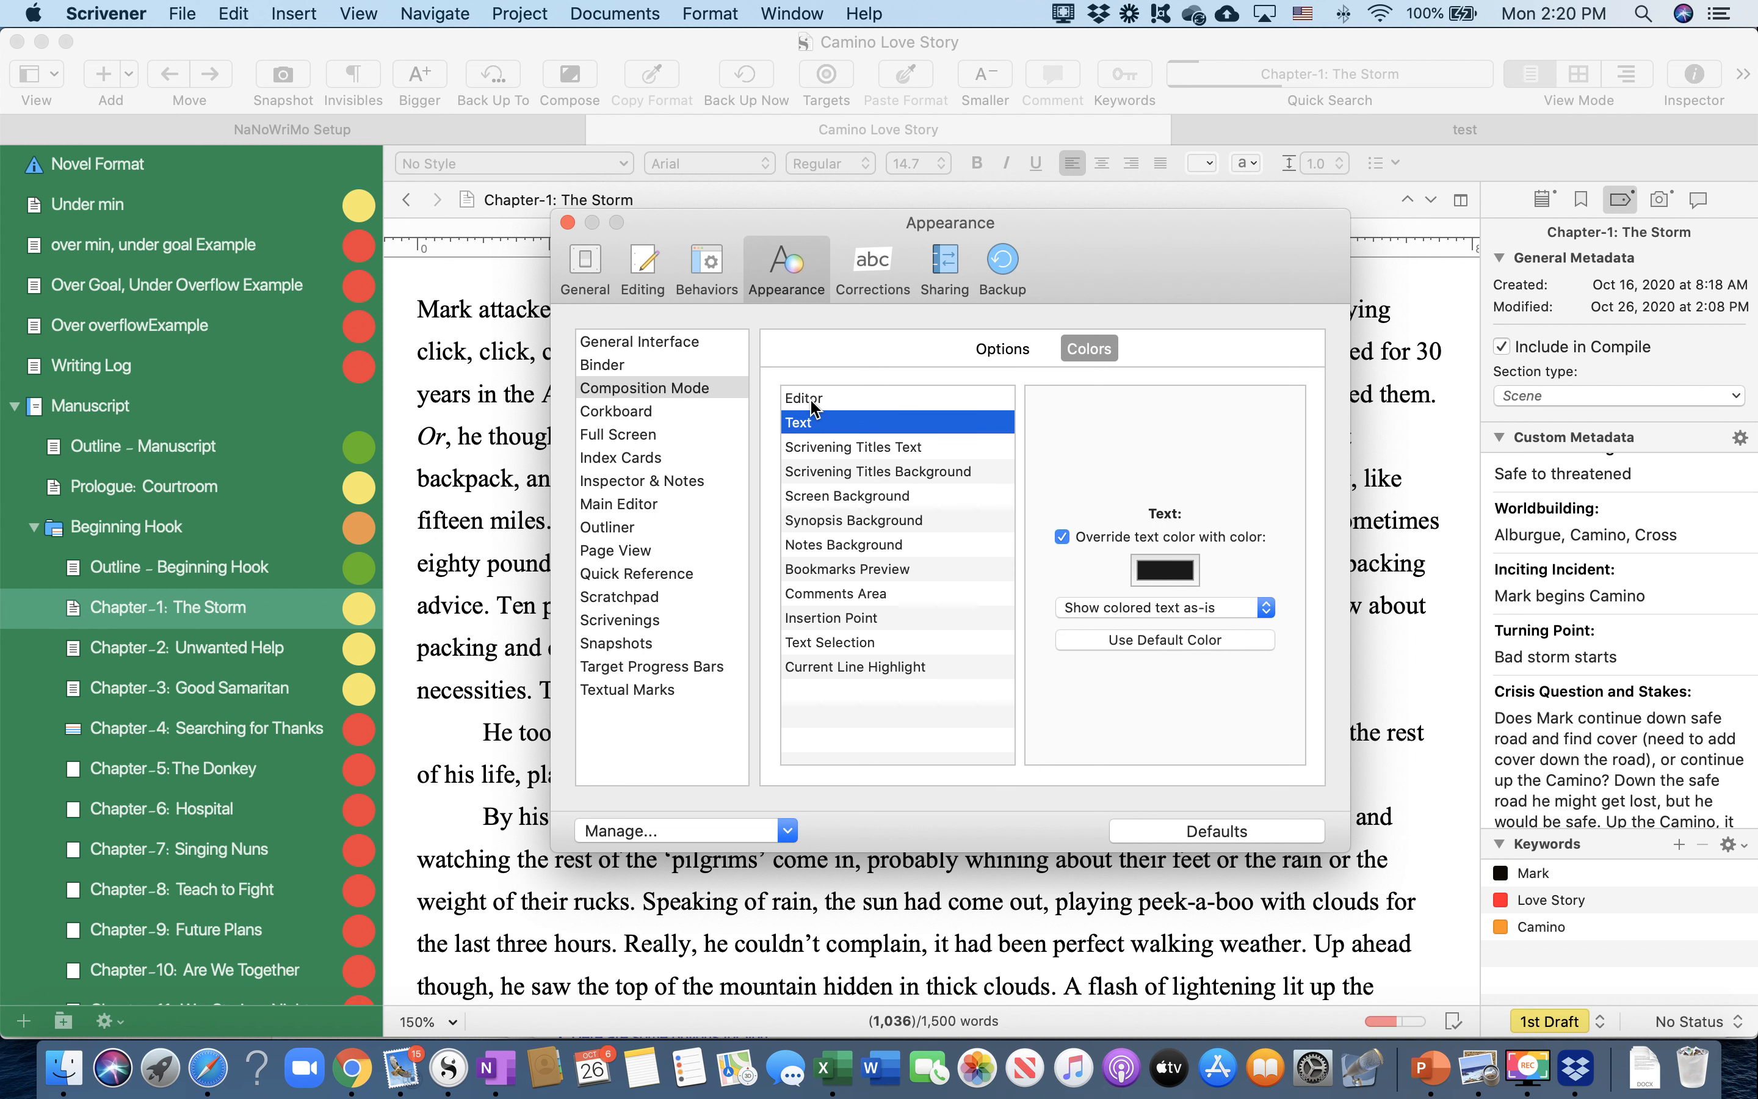
click(813, 401)
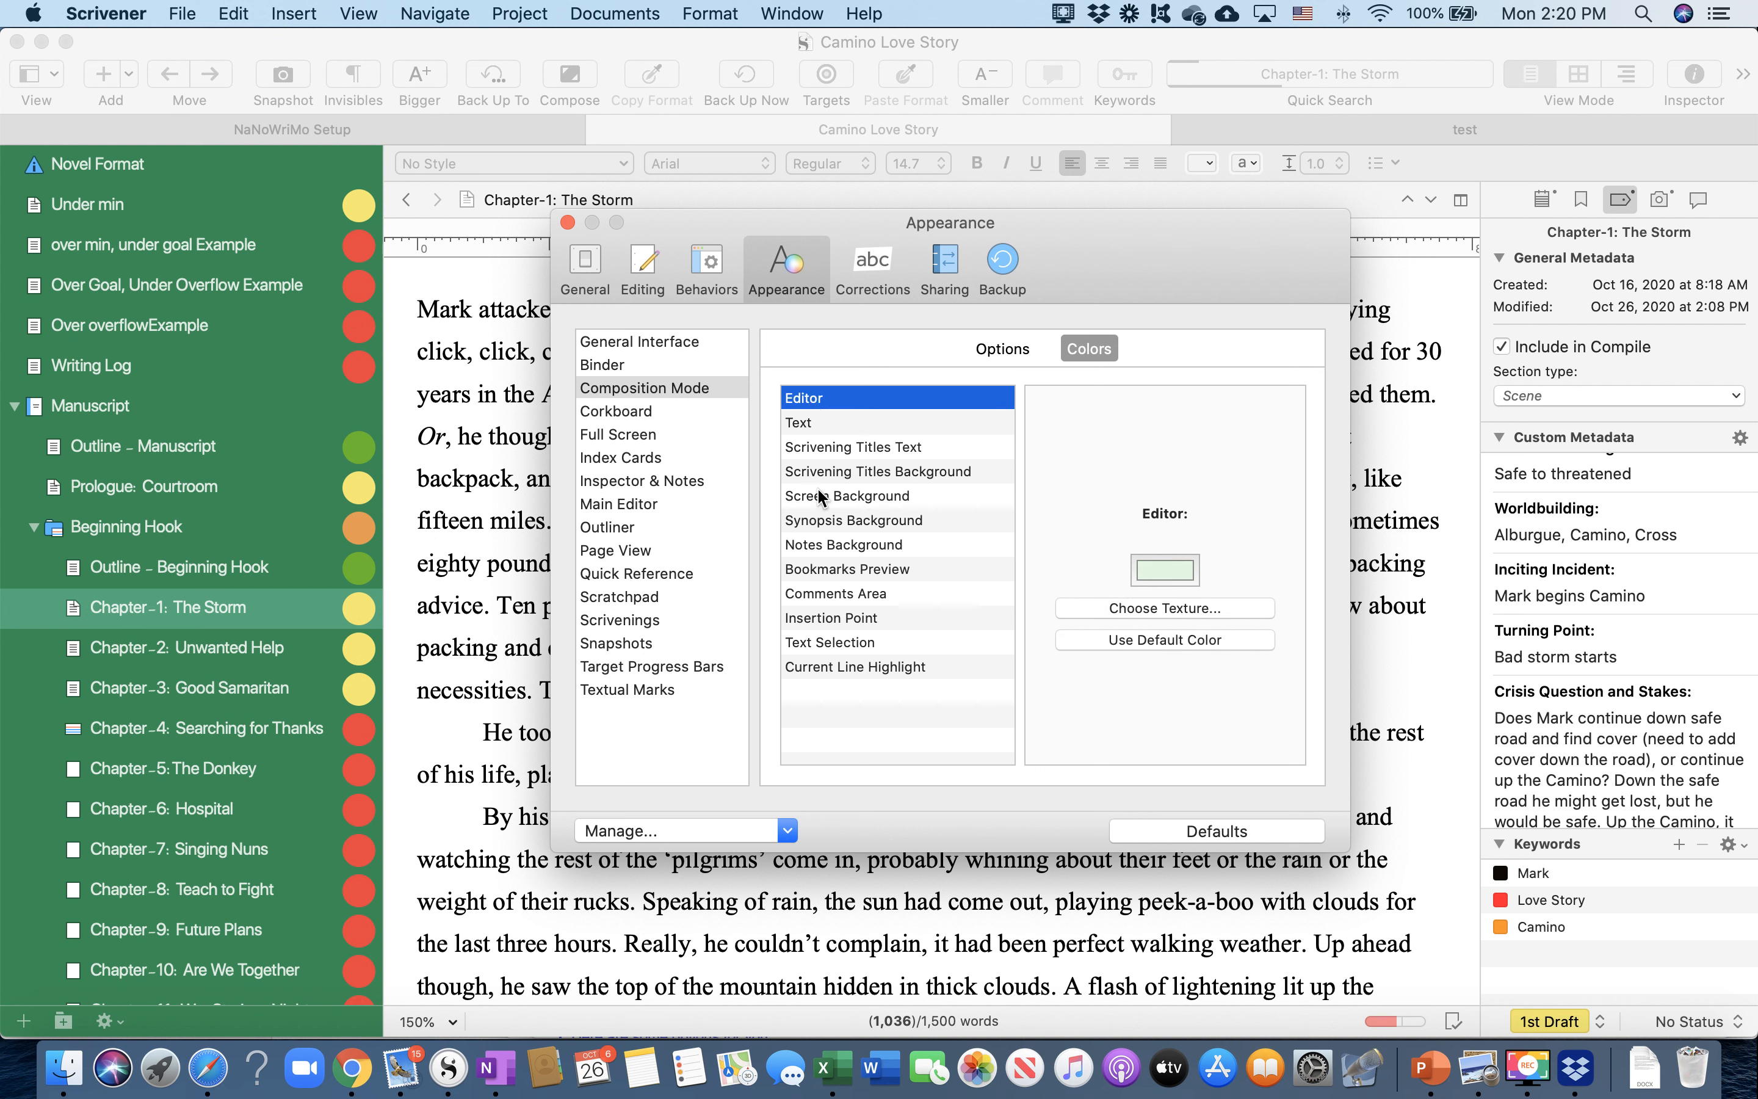
click(845, 496)
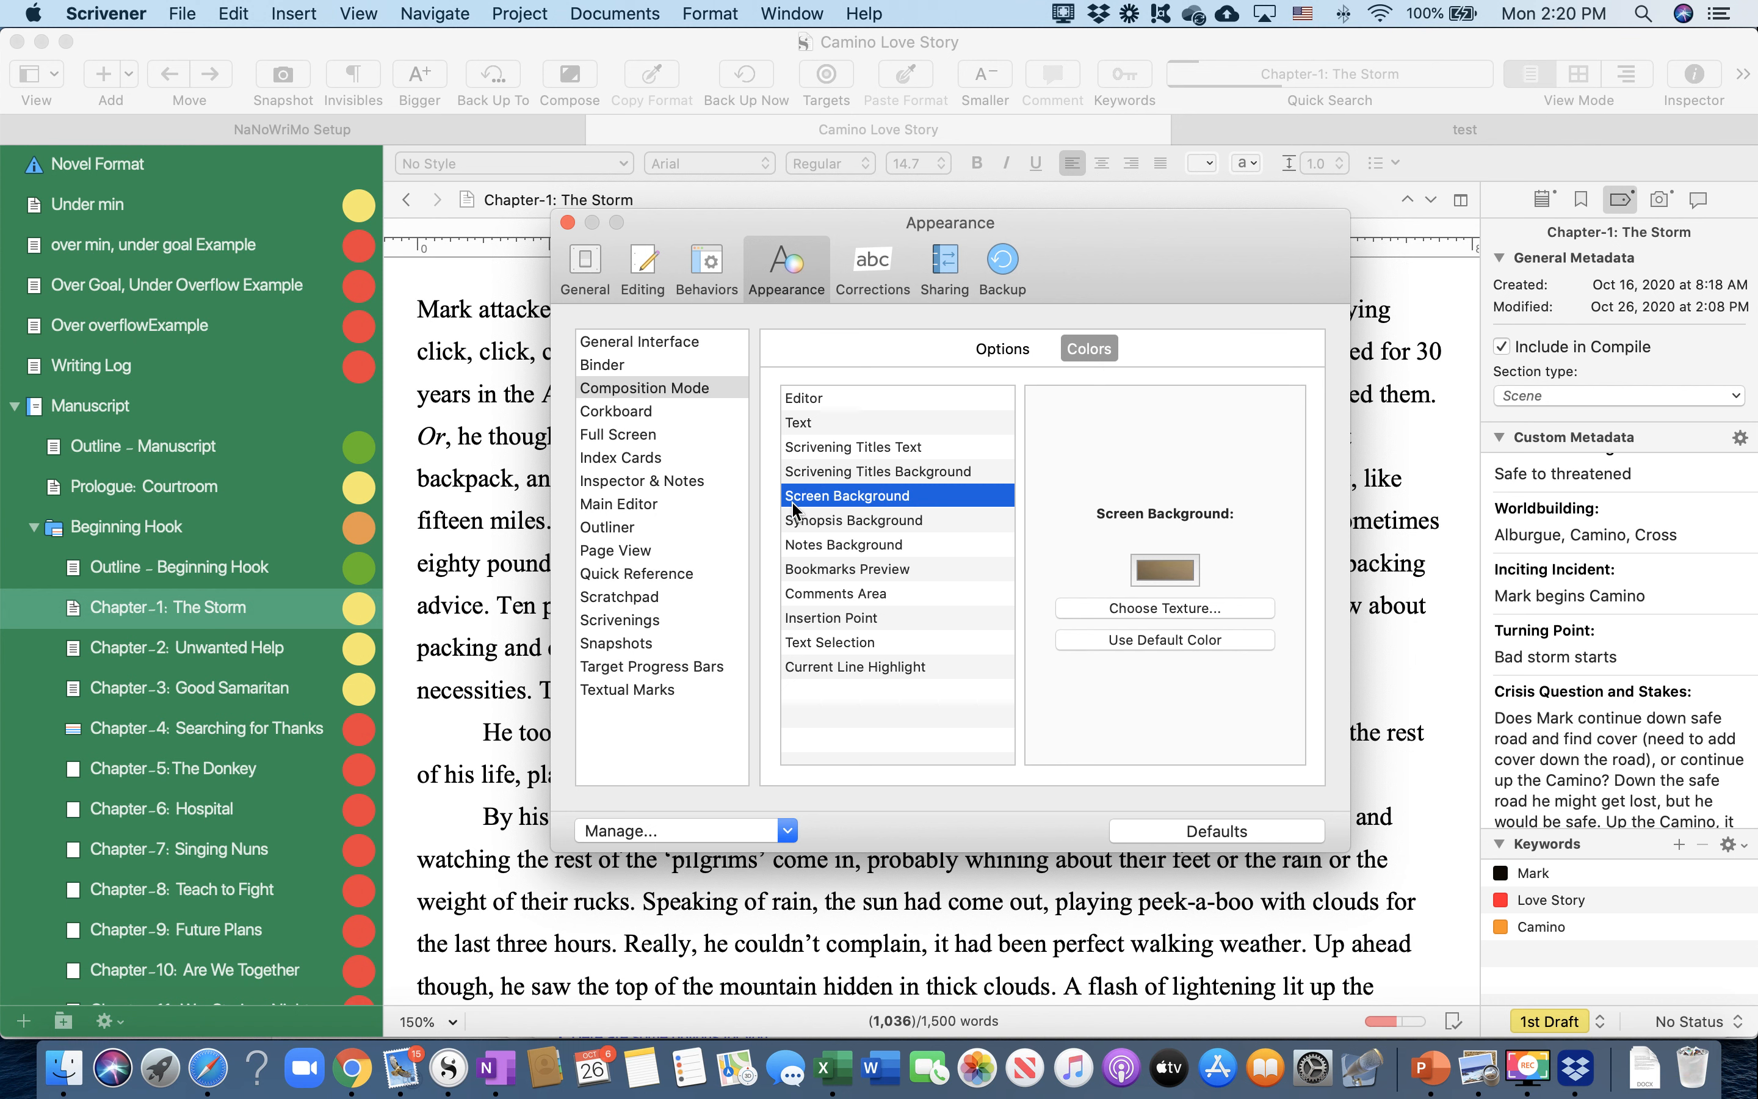
click(567, 222)
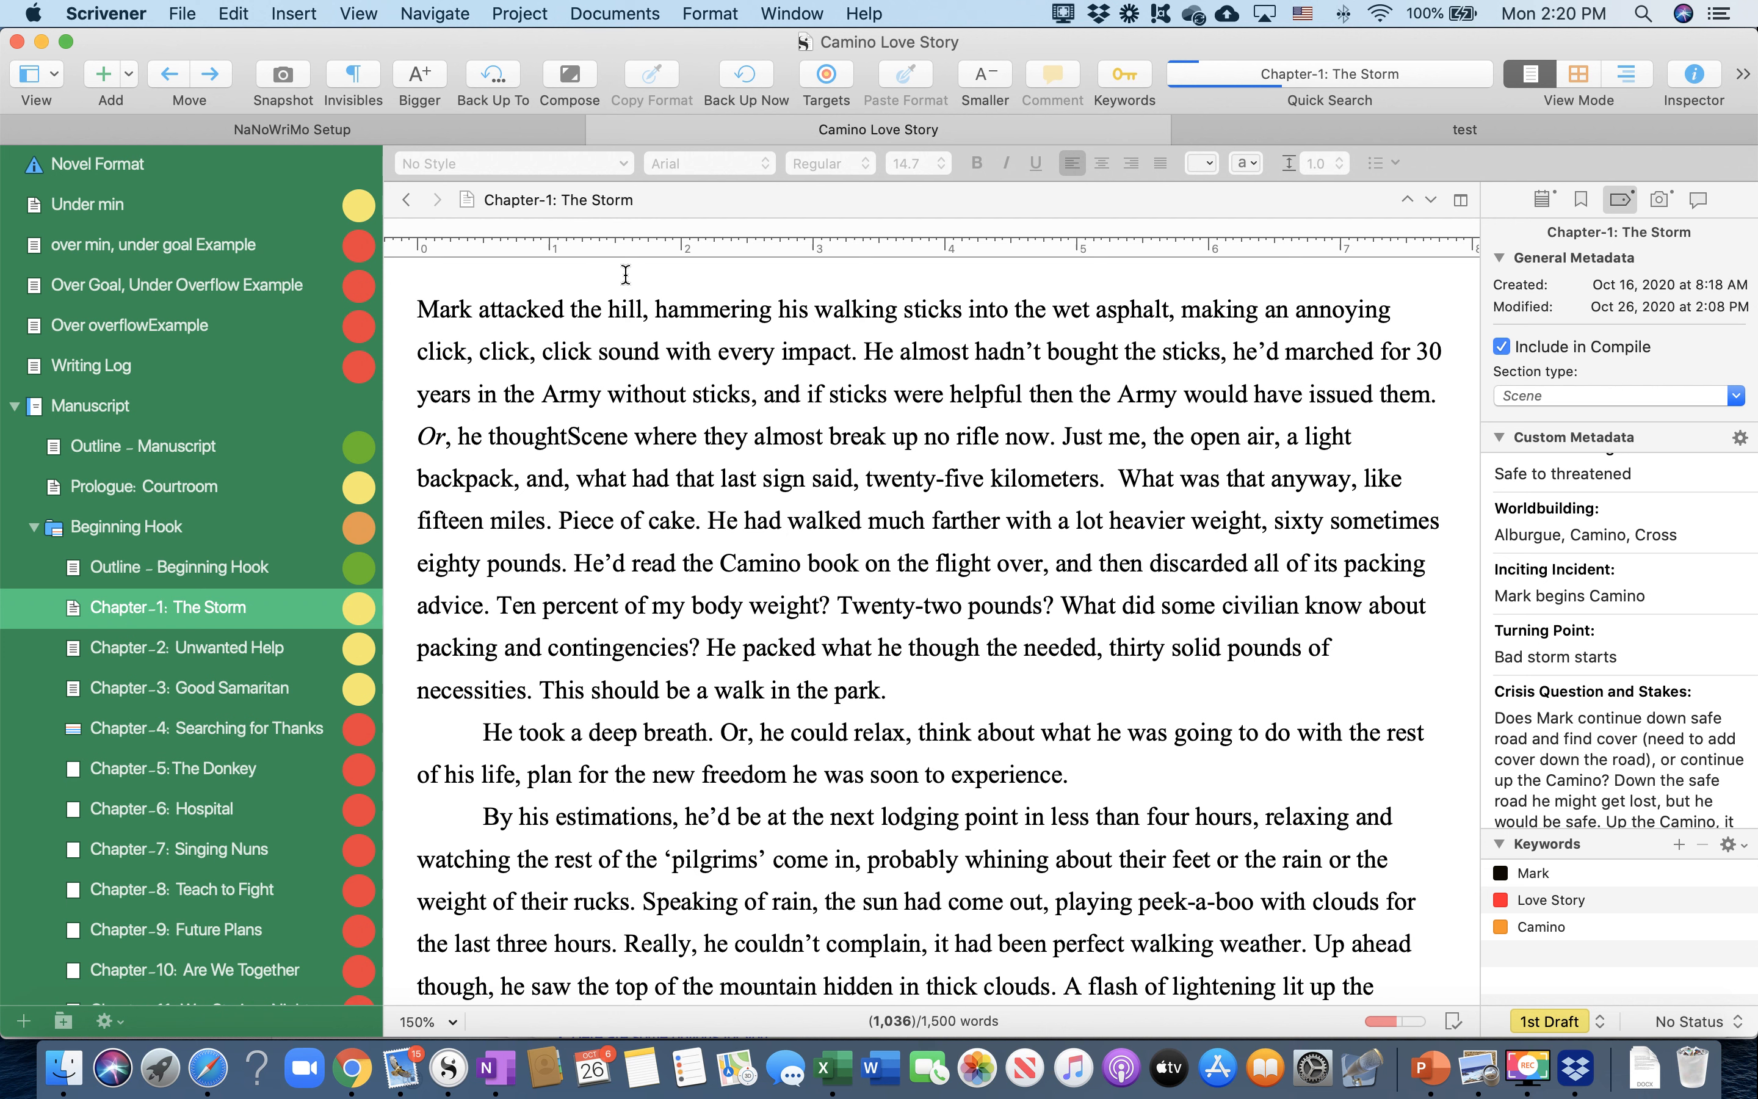
Enter composition mode for Chapter-1: The Storm and close the floating inspector
click(366, 15)
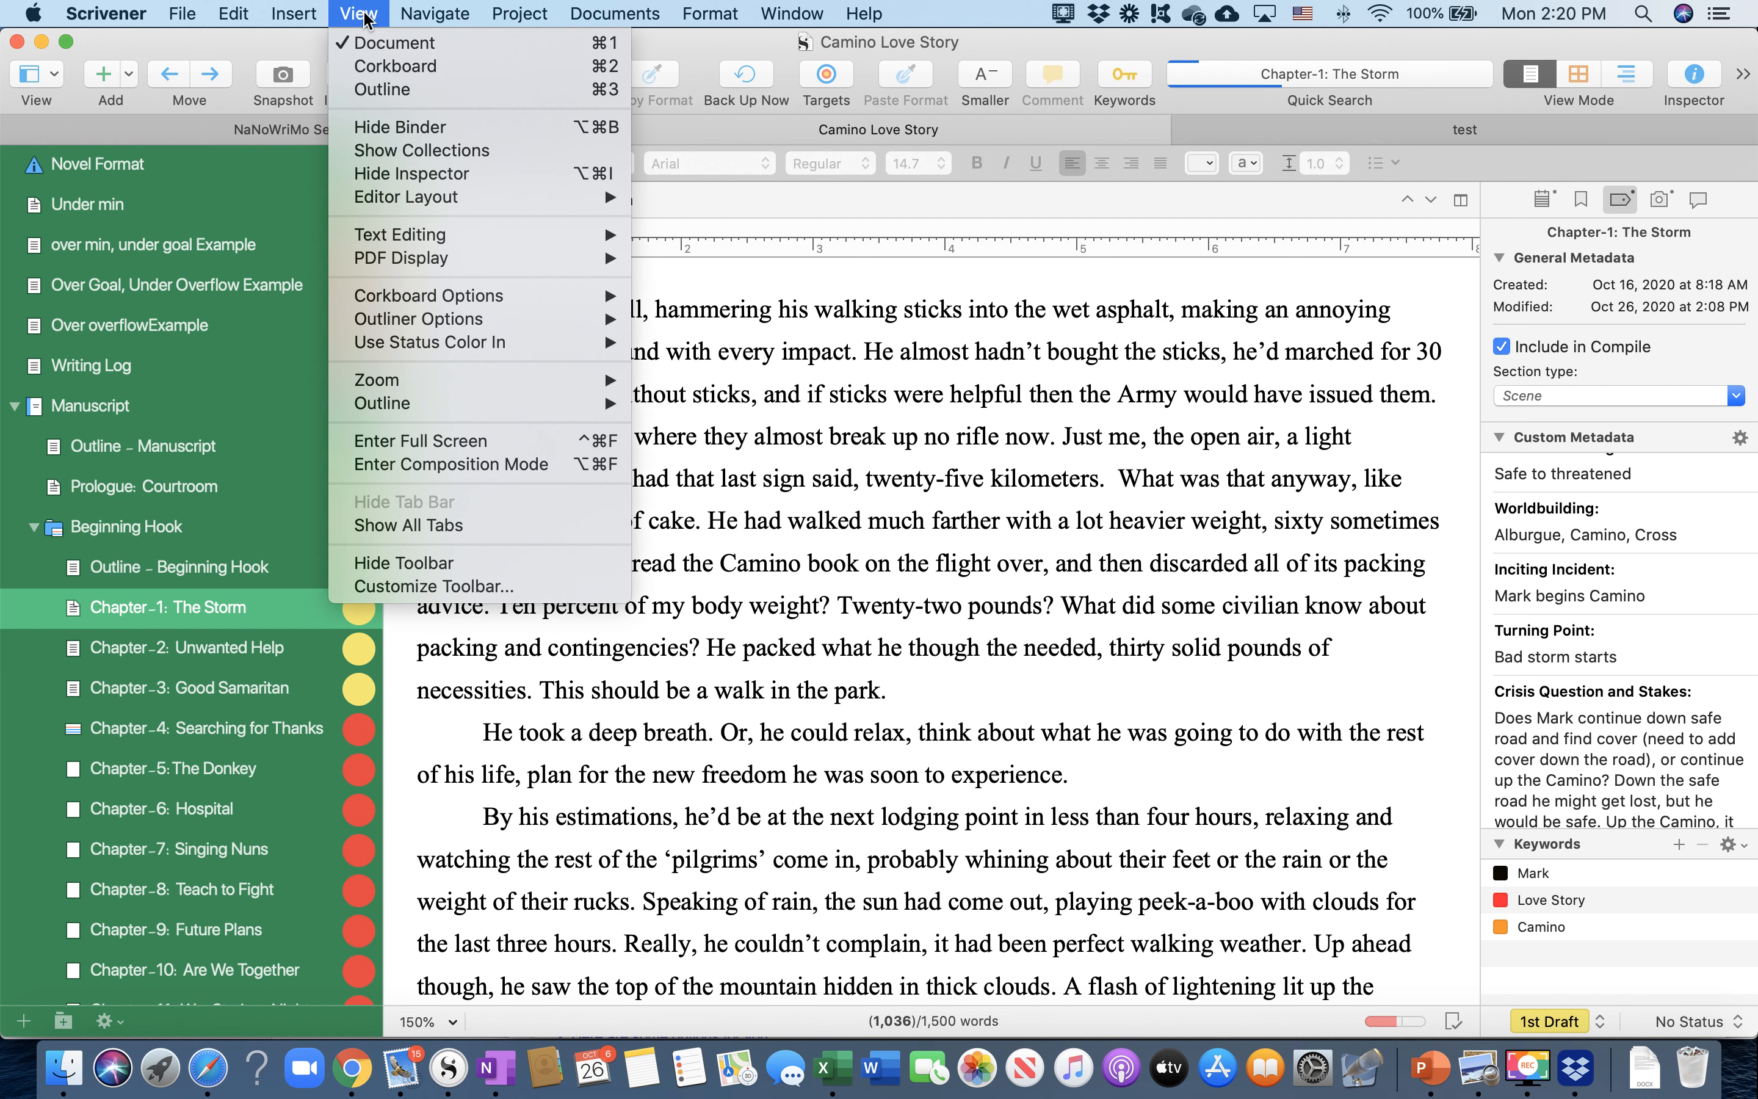
click(859, 425)
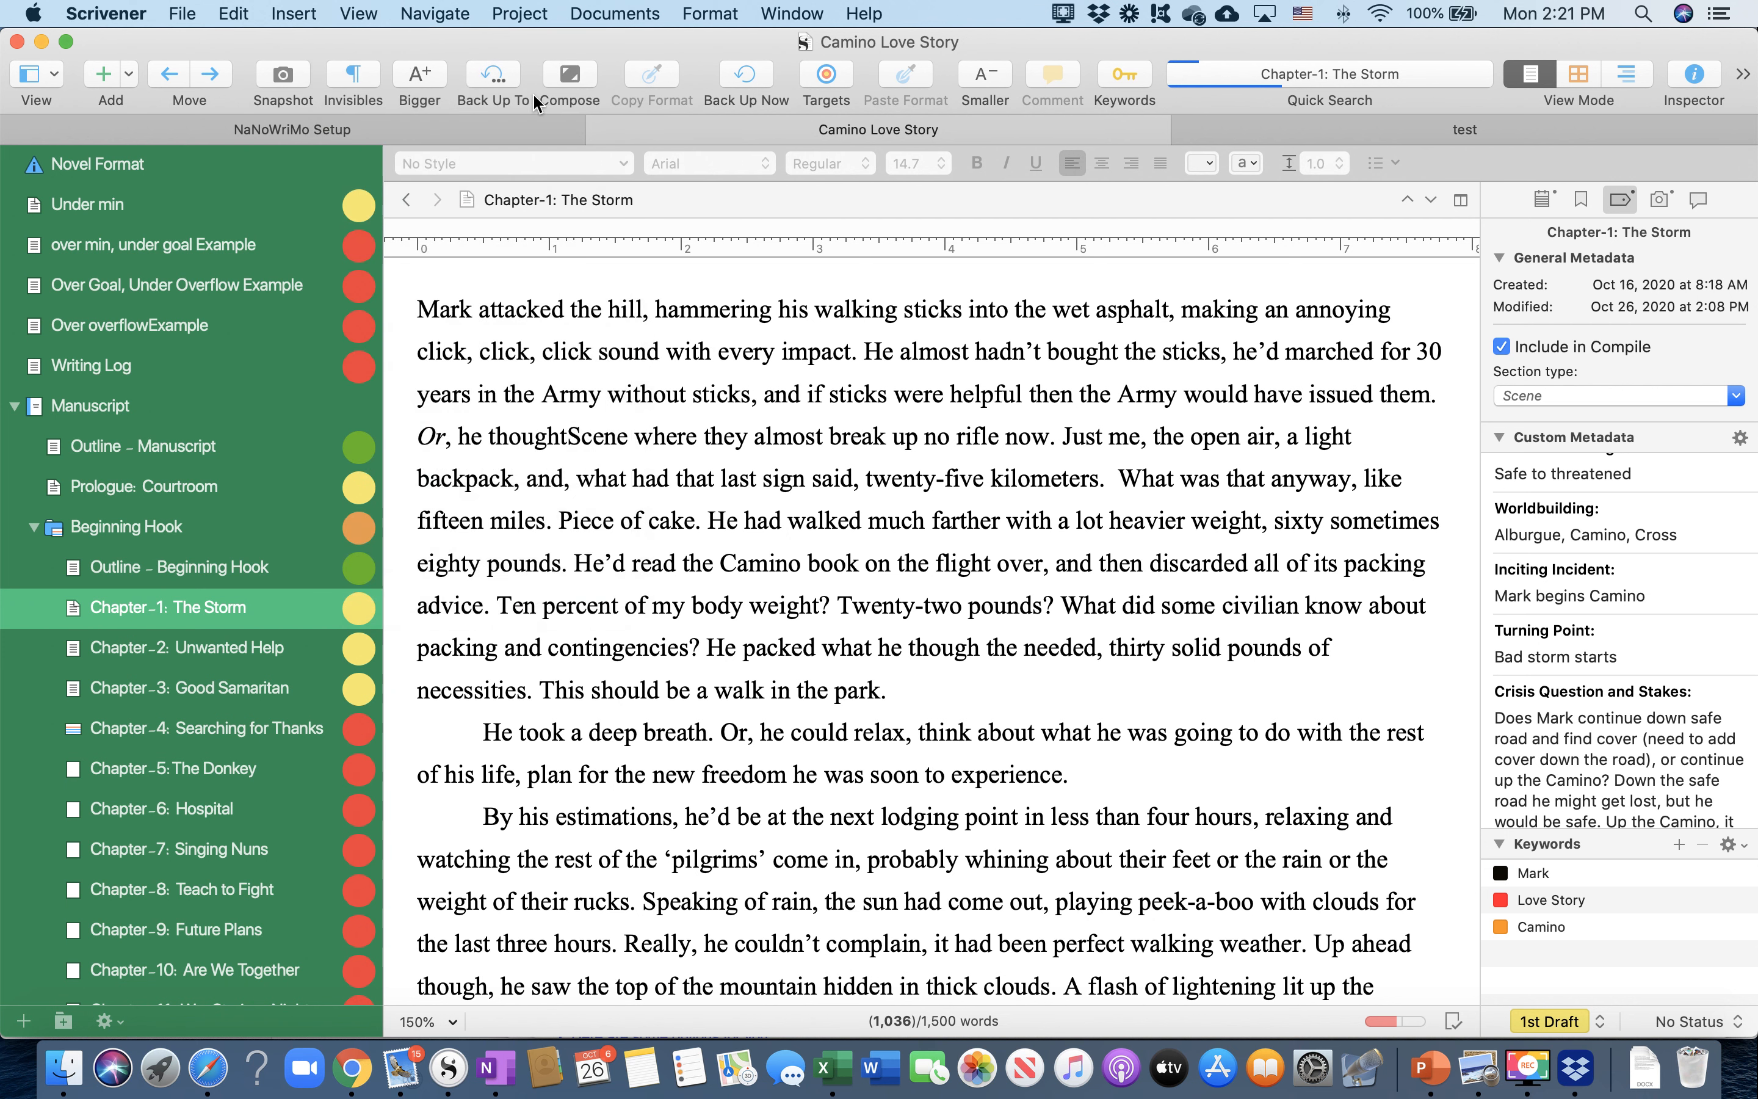
click(573, 79)
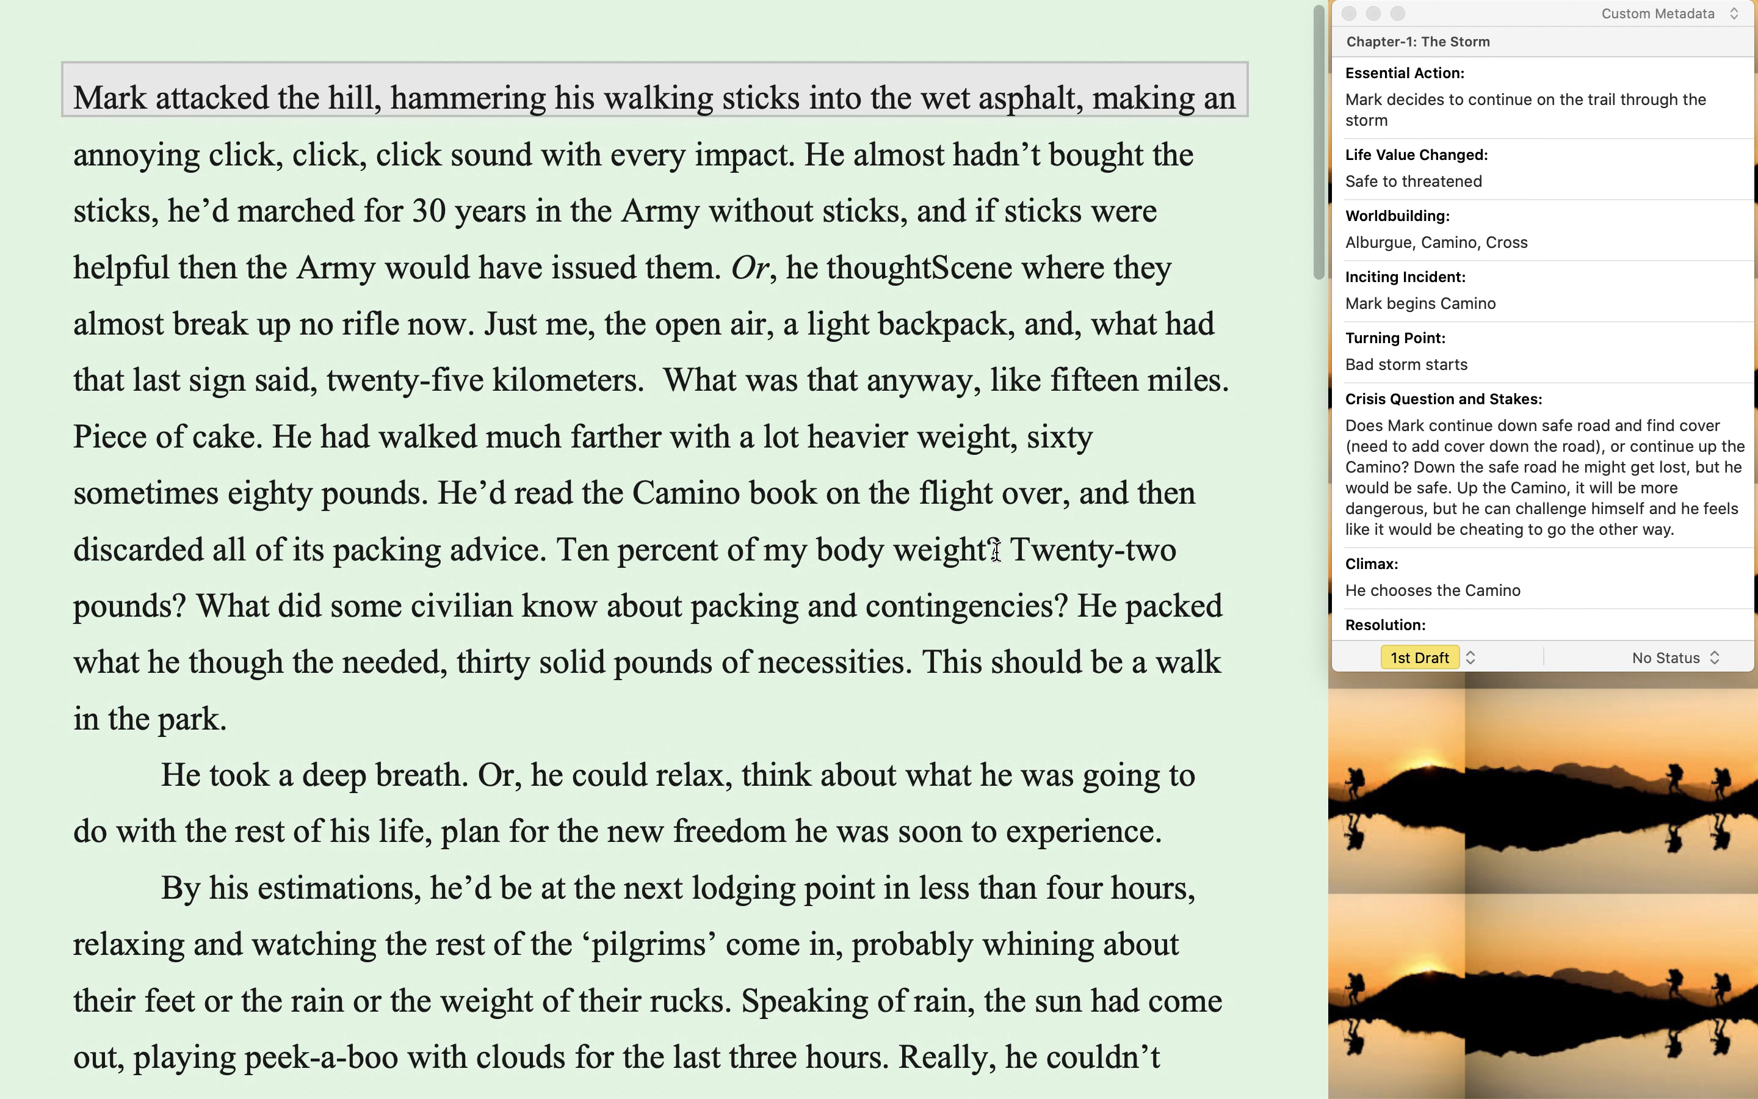
click(1348, 13)
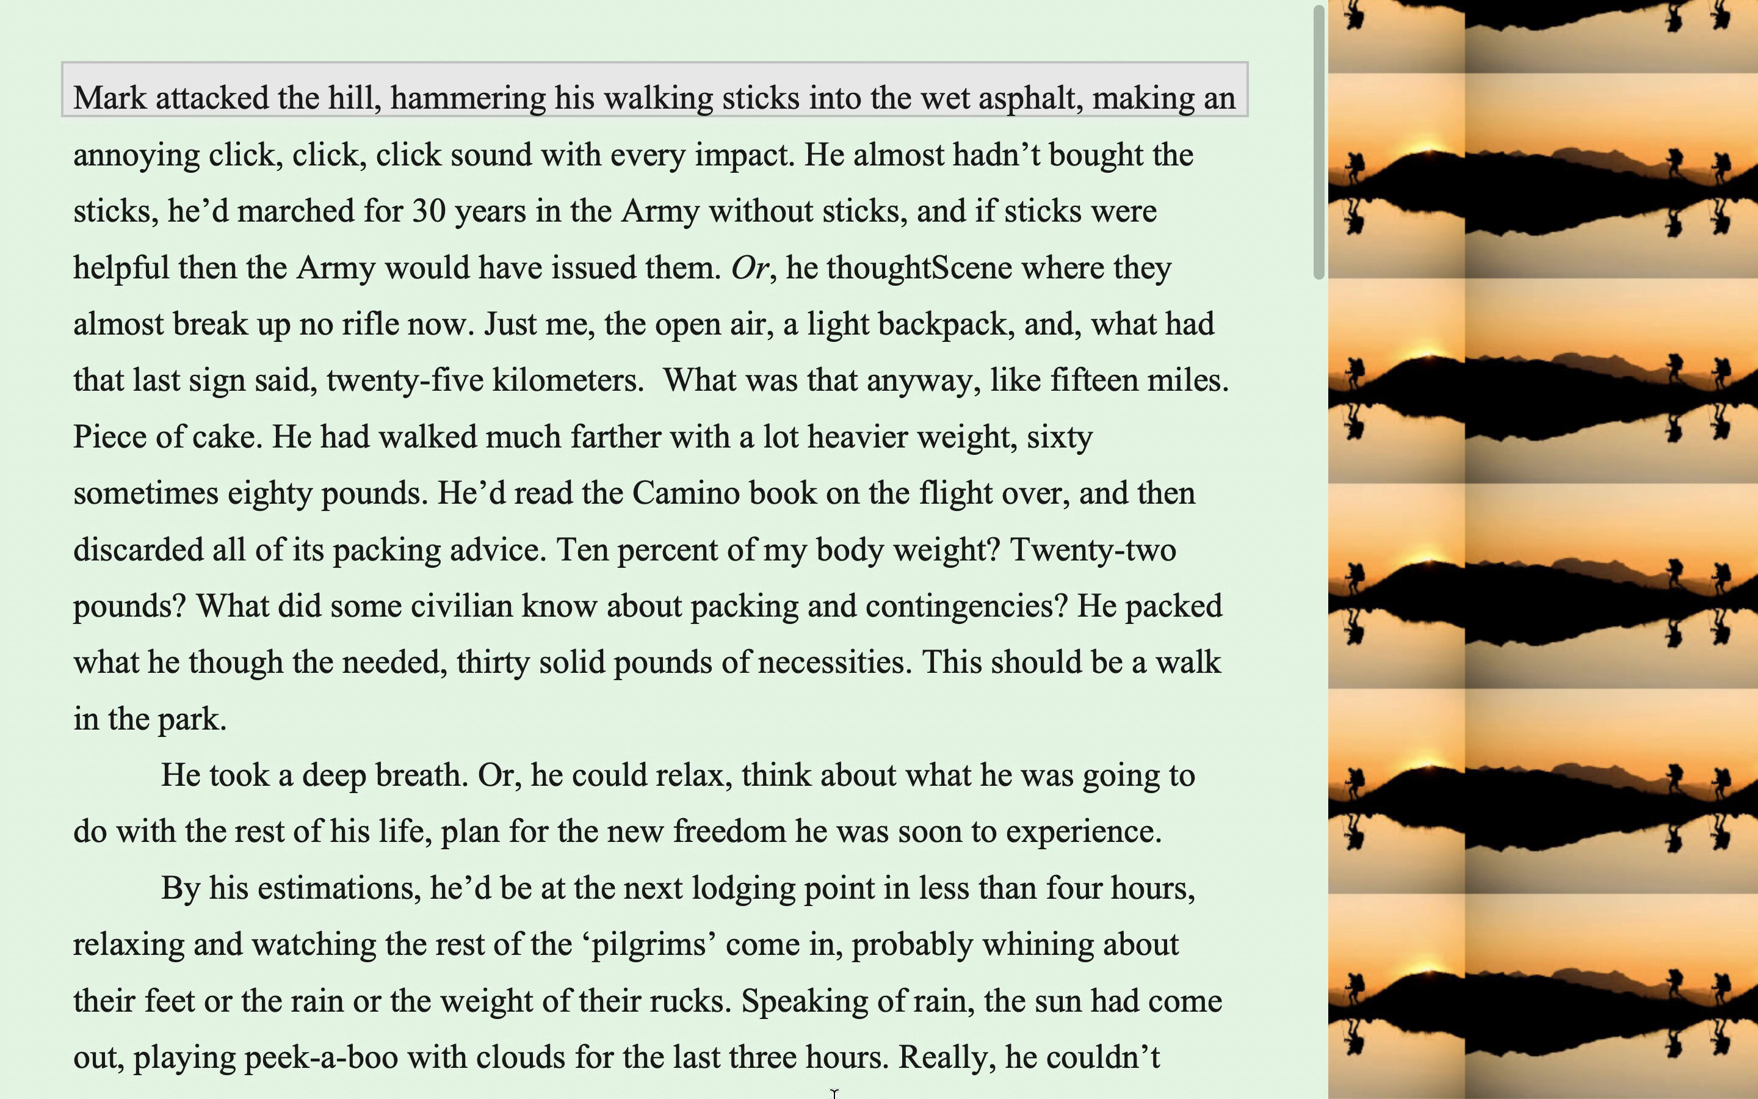
Try a composition text scale of 90% and set it back to 200%
mouse_move(639, 1088)
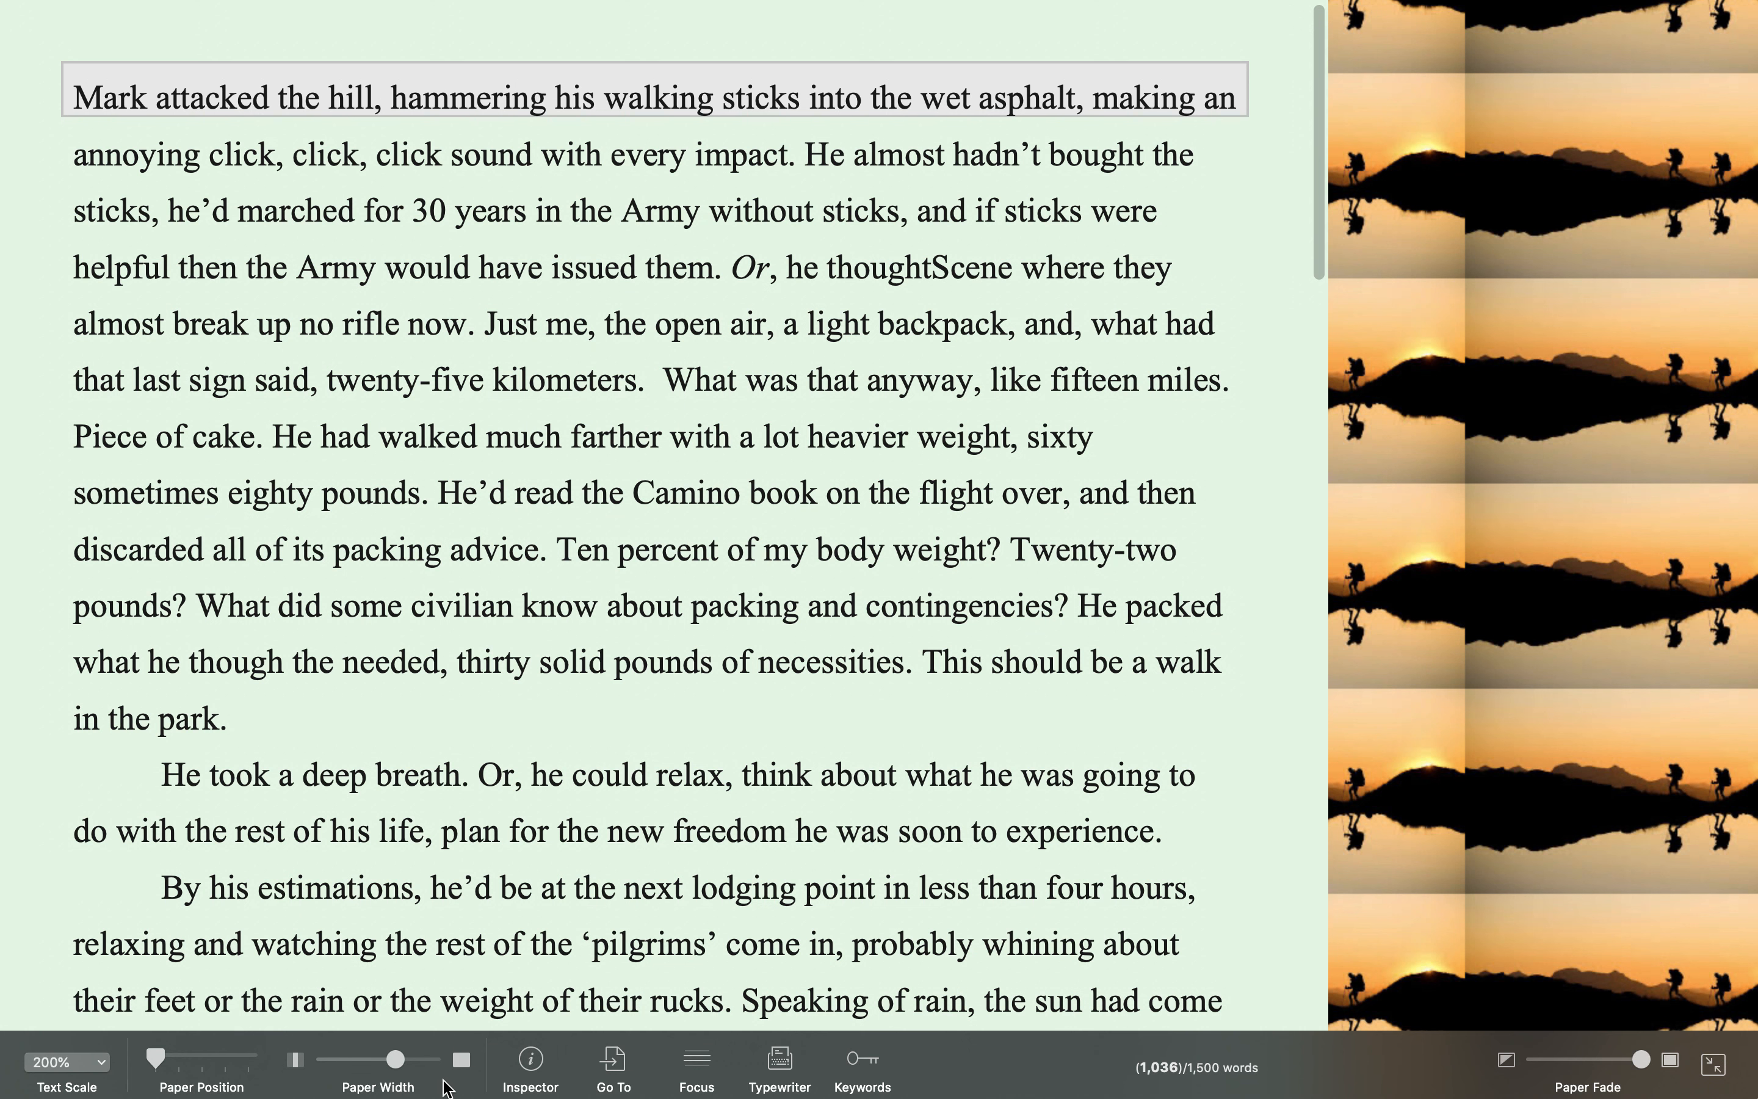
click(102, 1071)
click(89, 972)
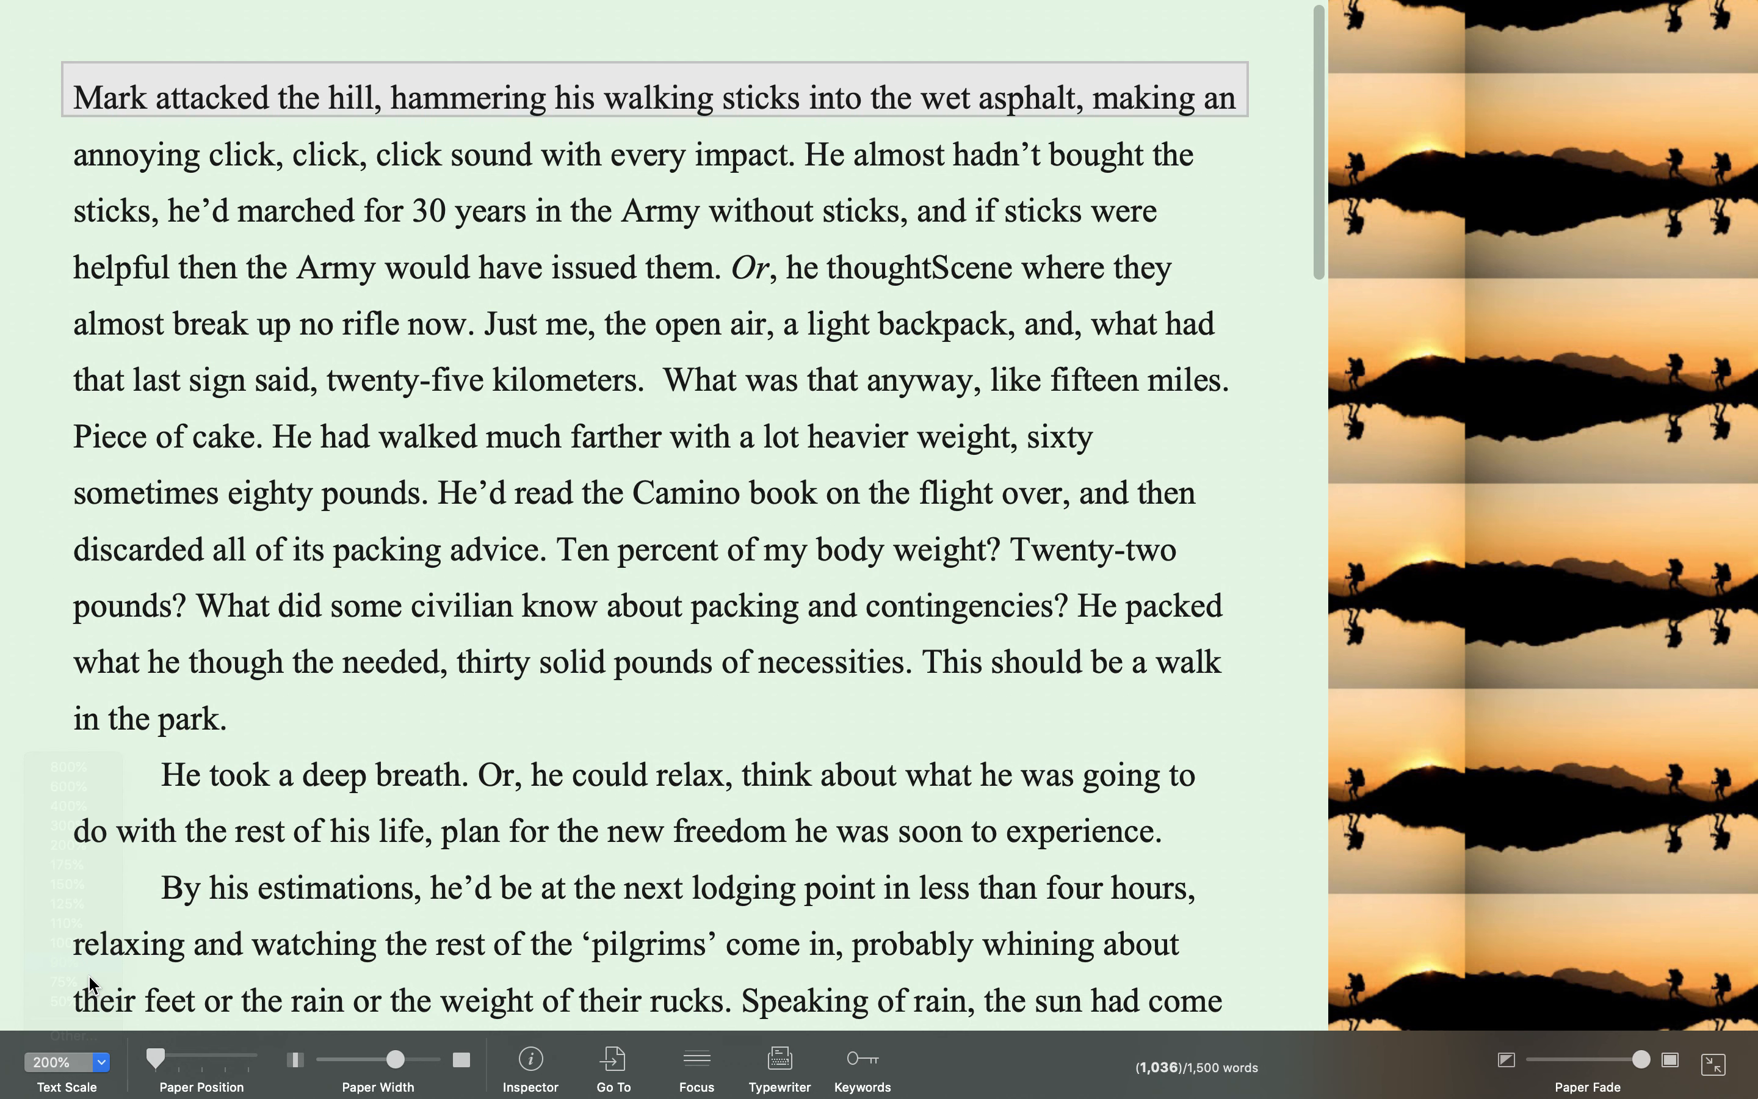
click(101, 1062)
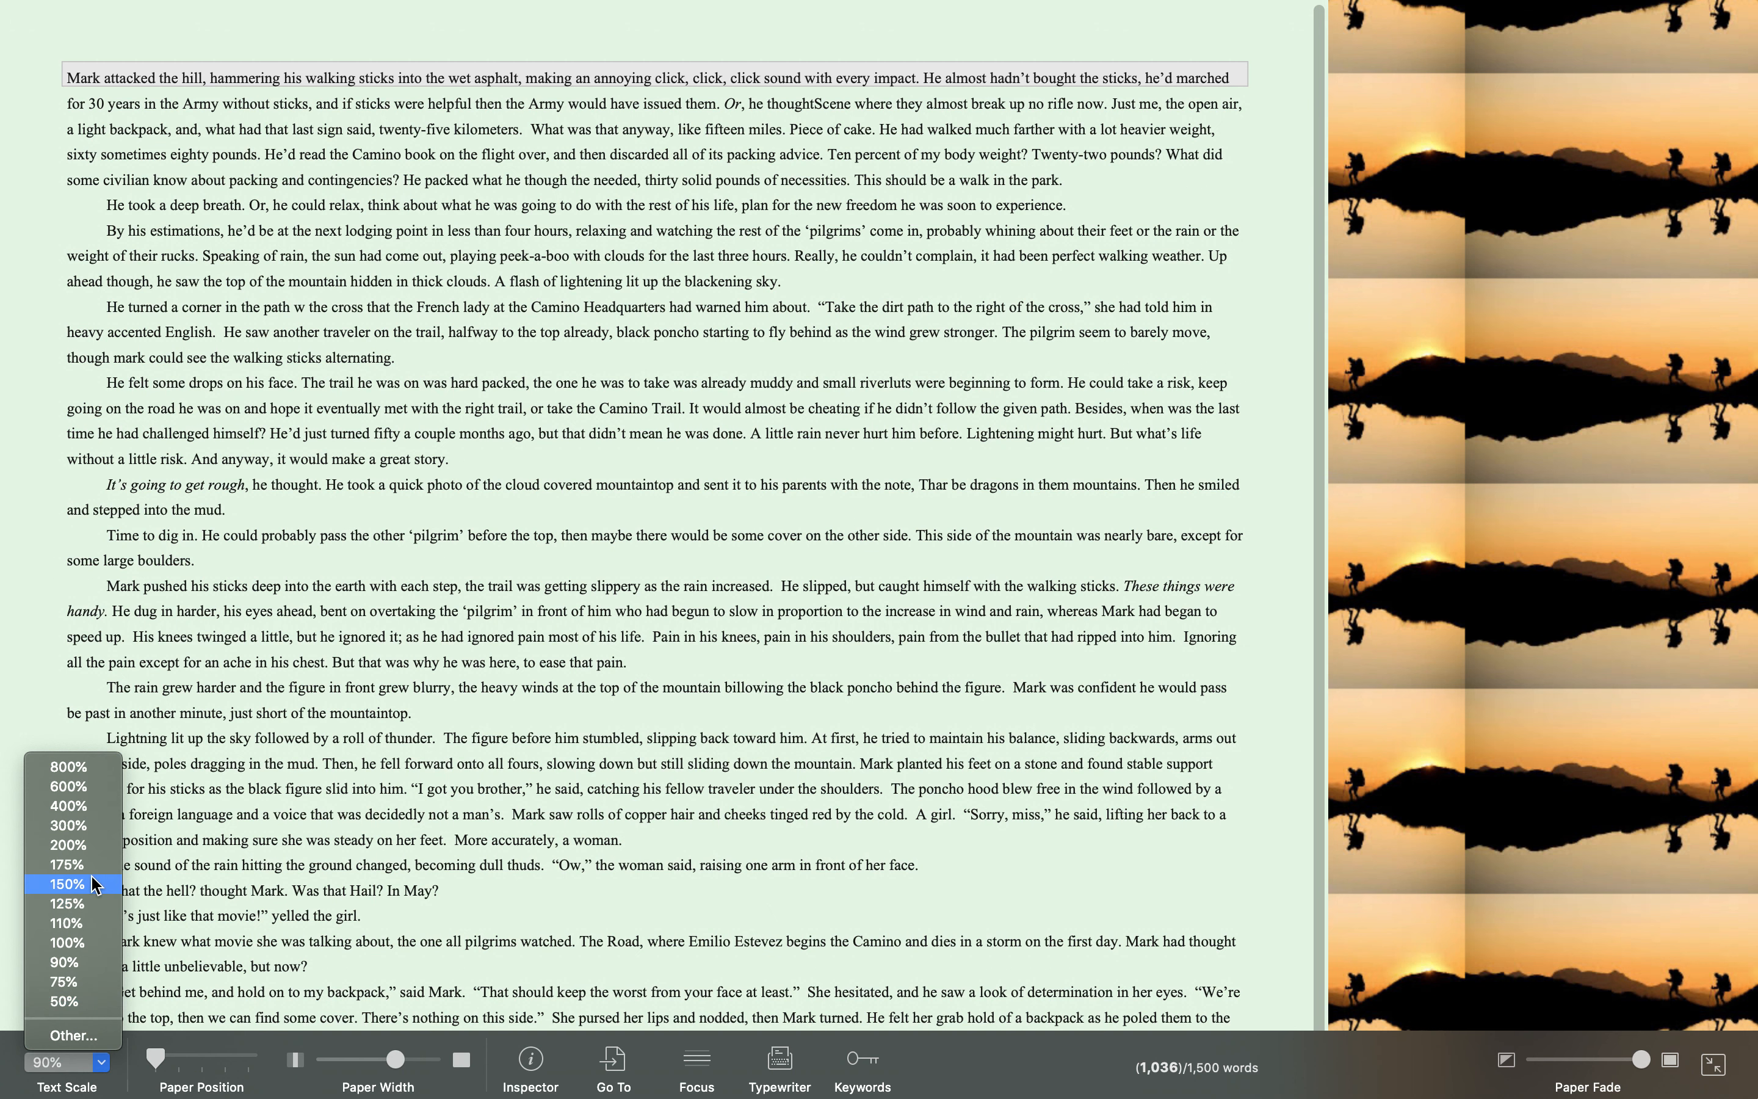
click(92, 846)
Move the composition paper to the middle of the screen and narrow the paper width
mouse_move(152, 1072)
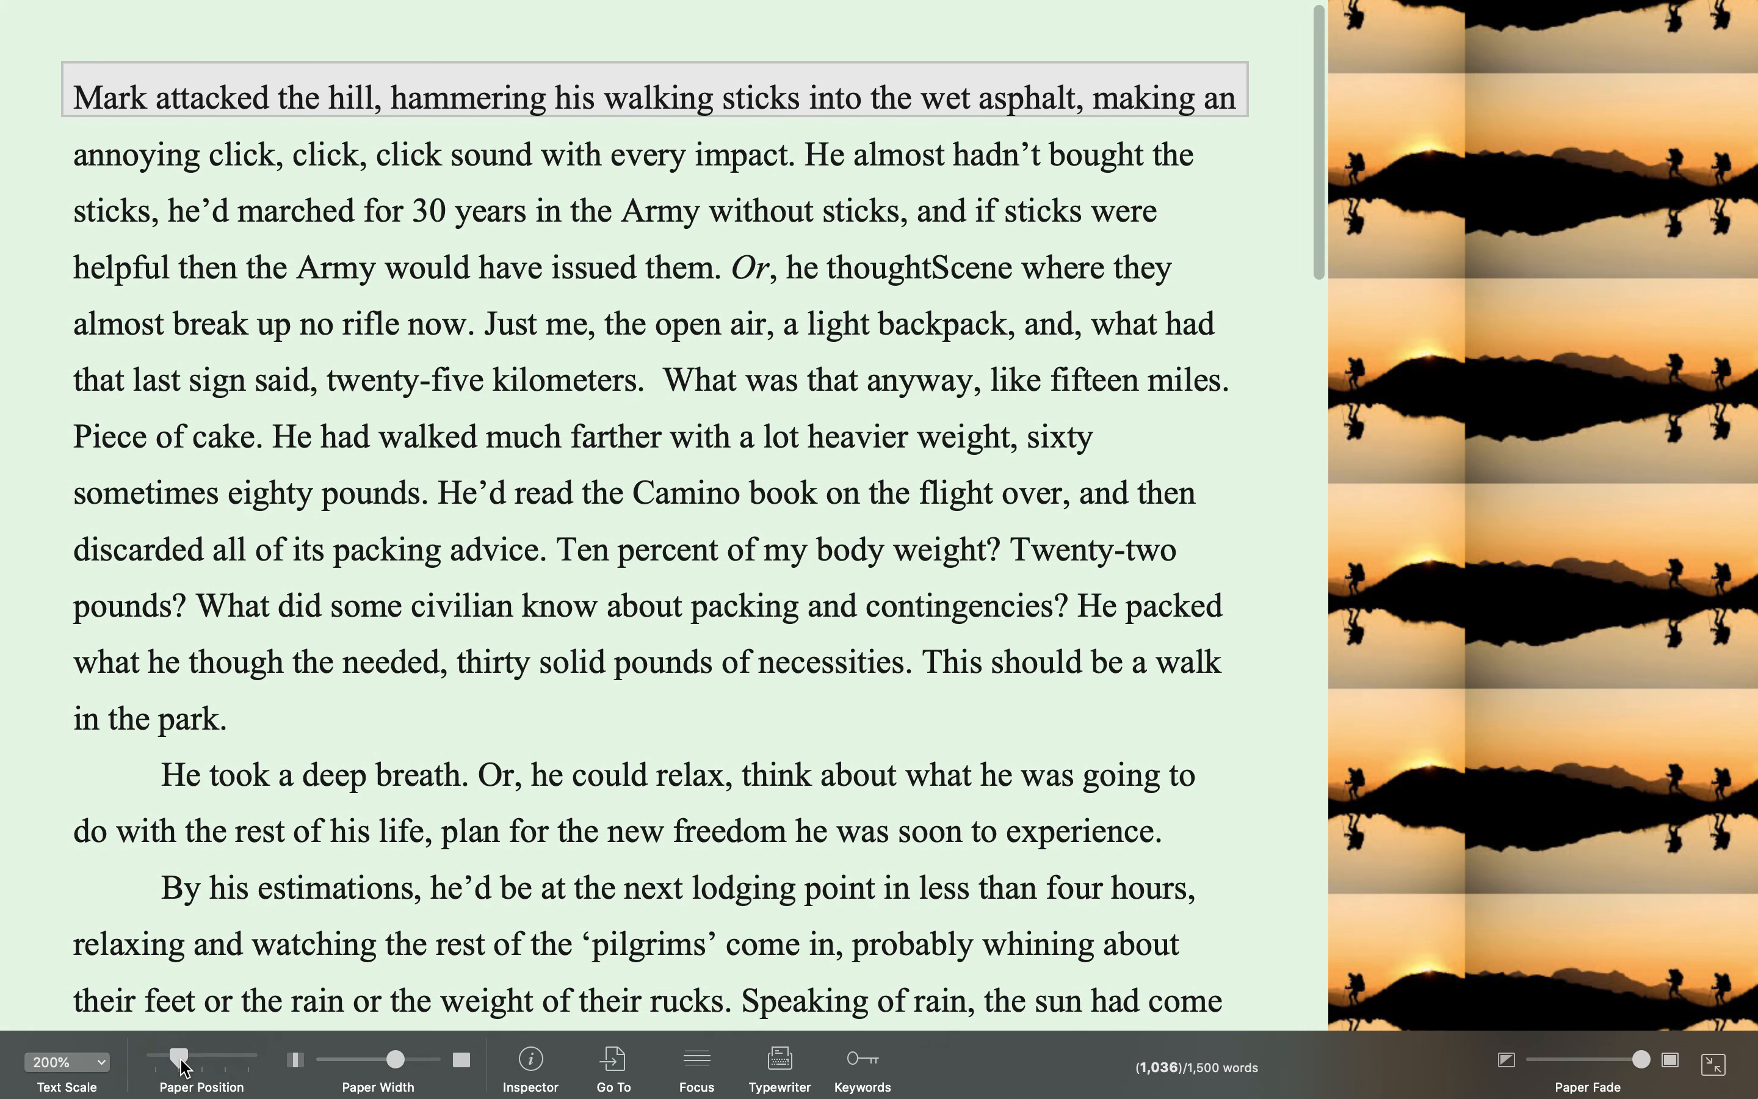
drag(181, 1065, 199, 1067)
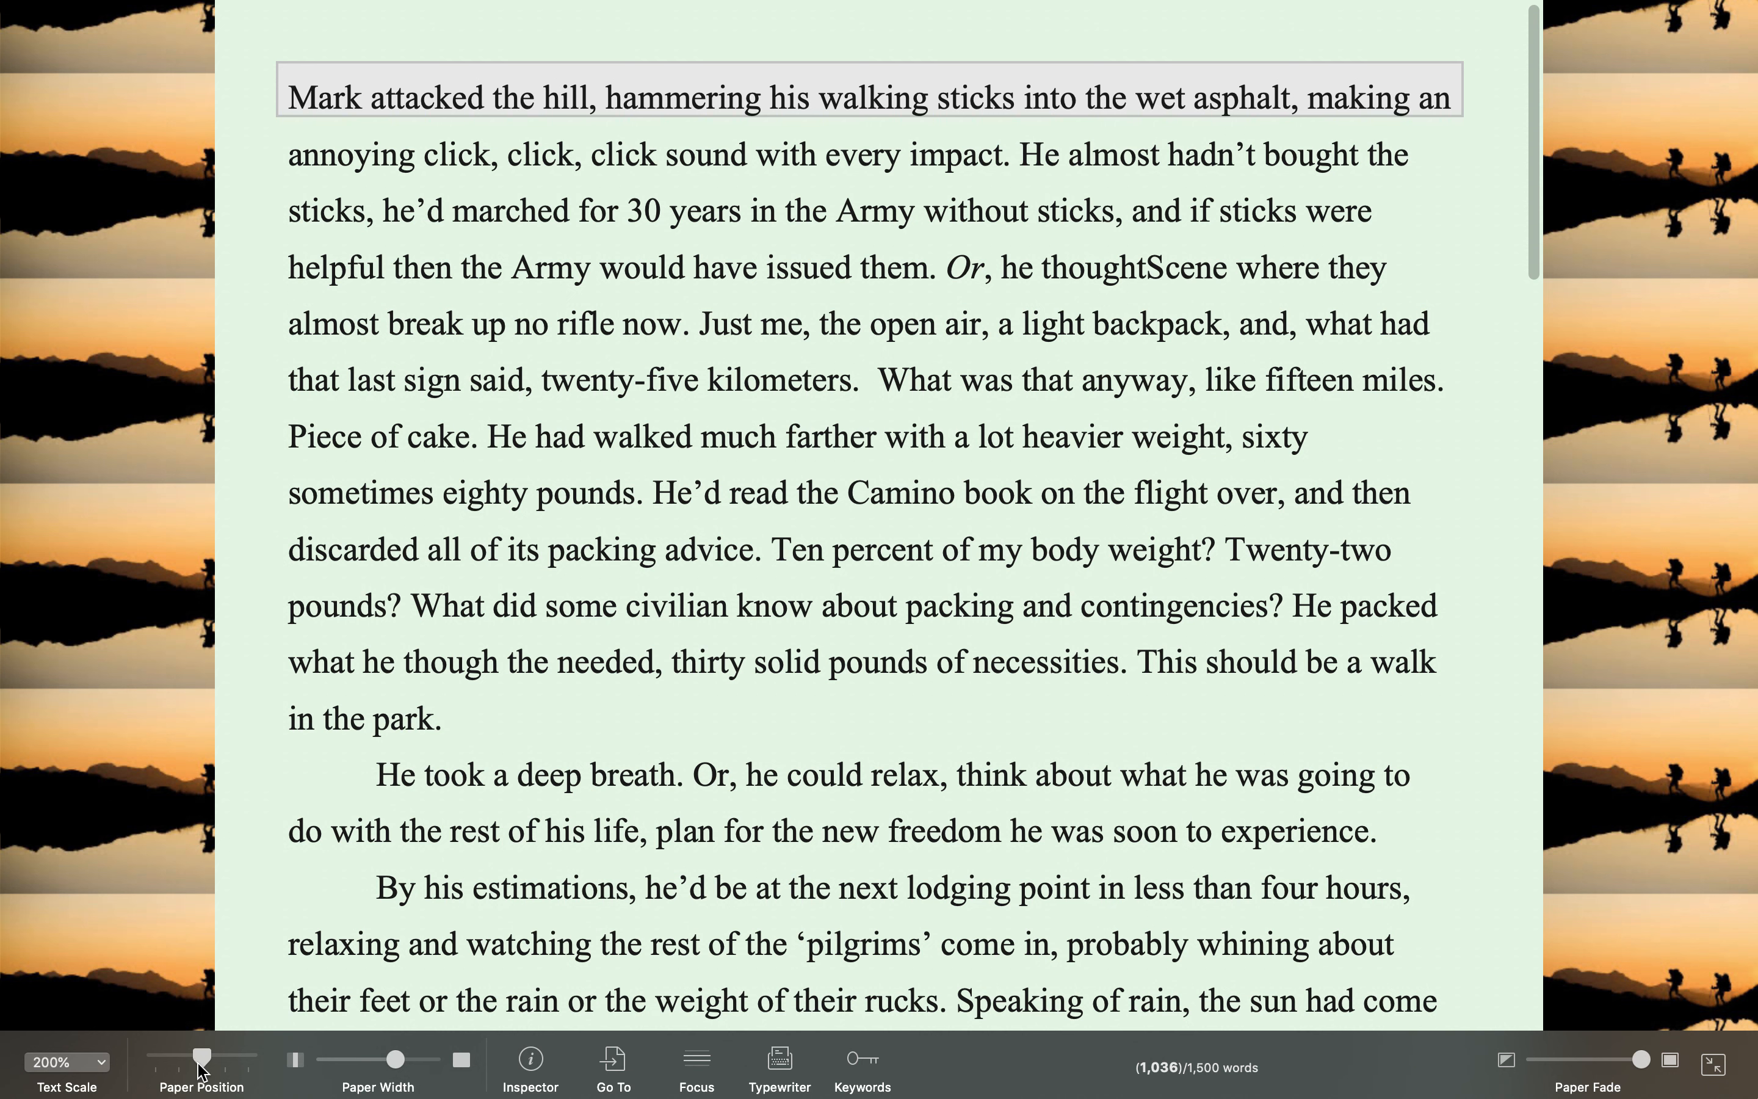
drag(385, 1062, 370, 1065)
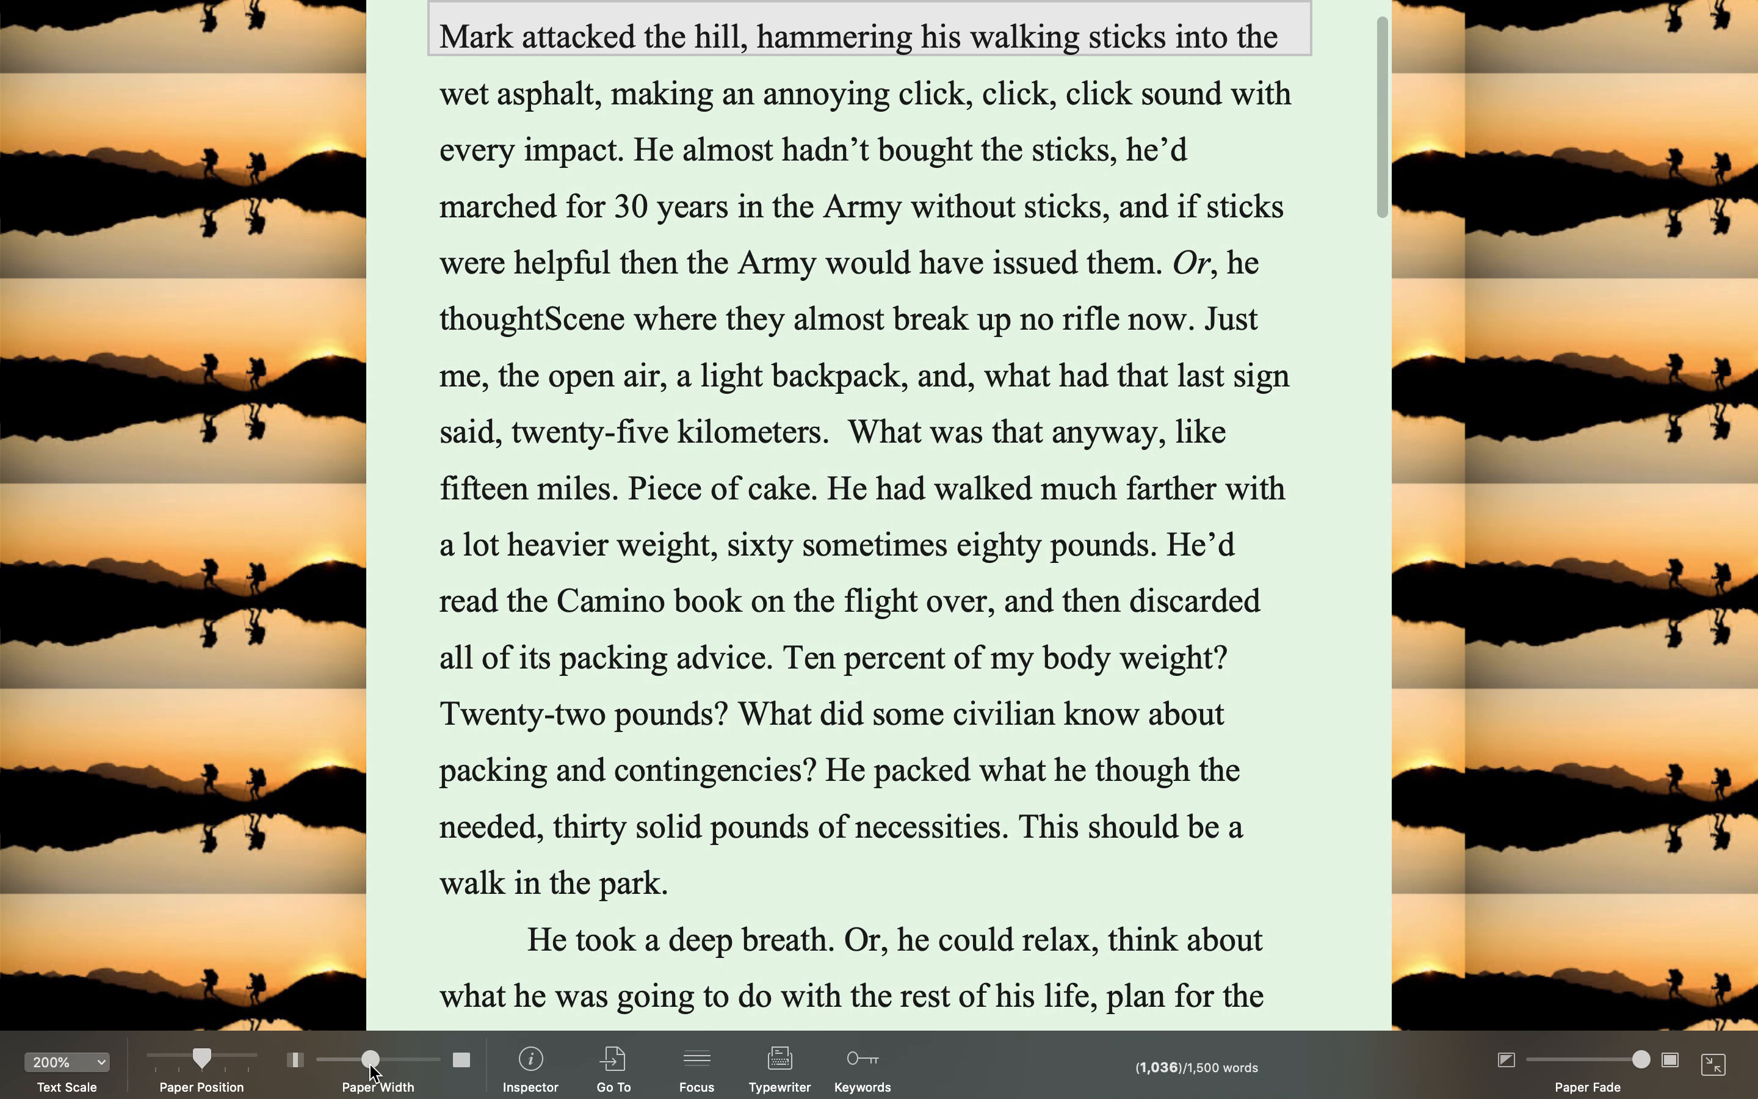
Show the floating inspector and shift the composition paper toward the left so the two do not overlap
click(531, 1065)
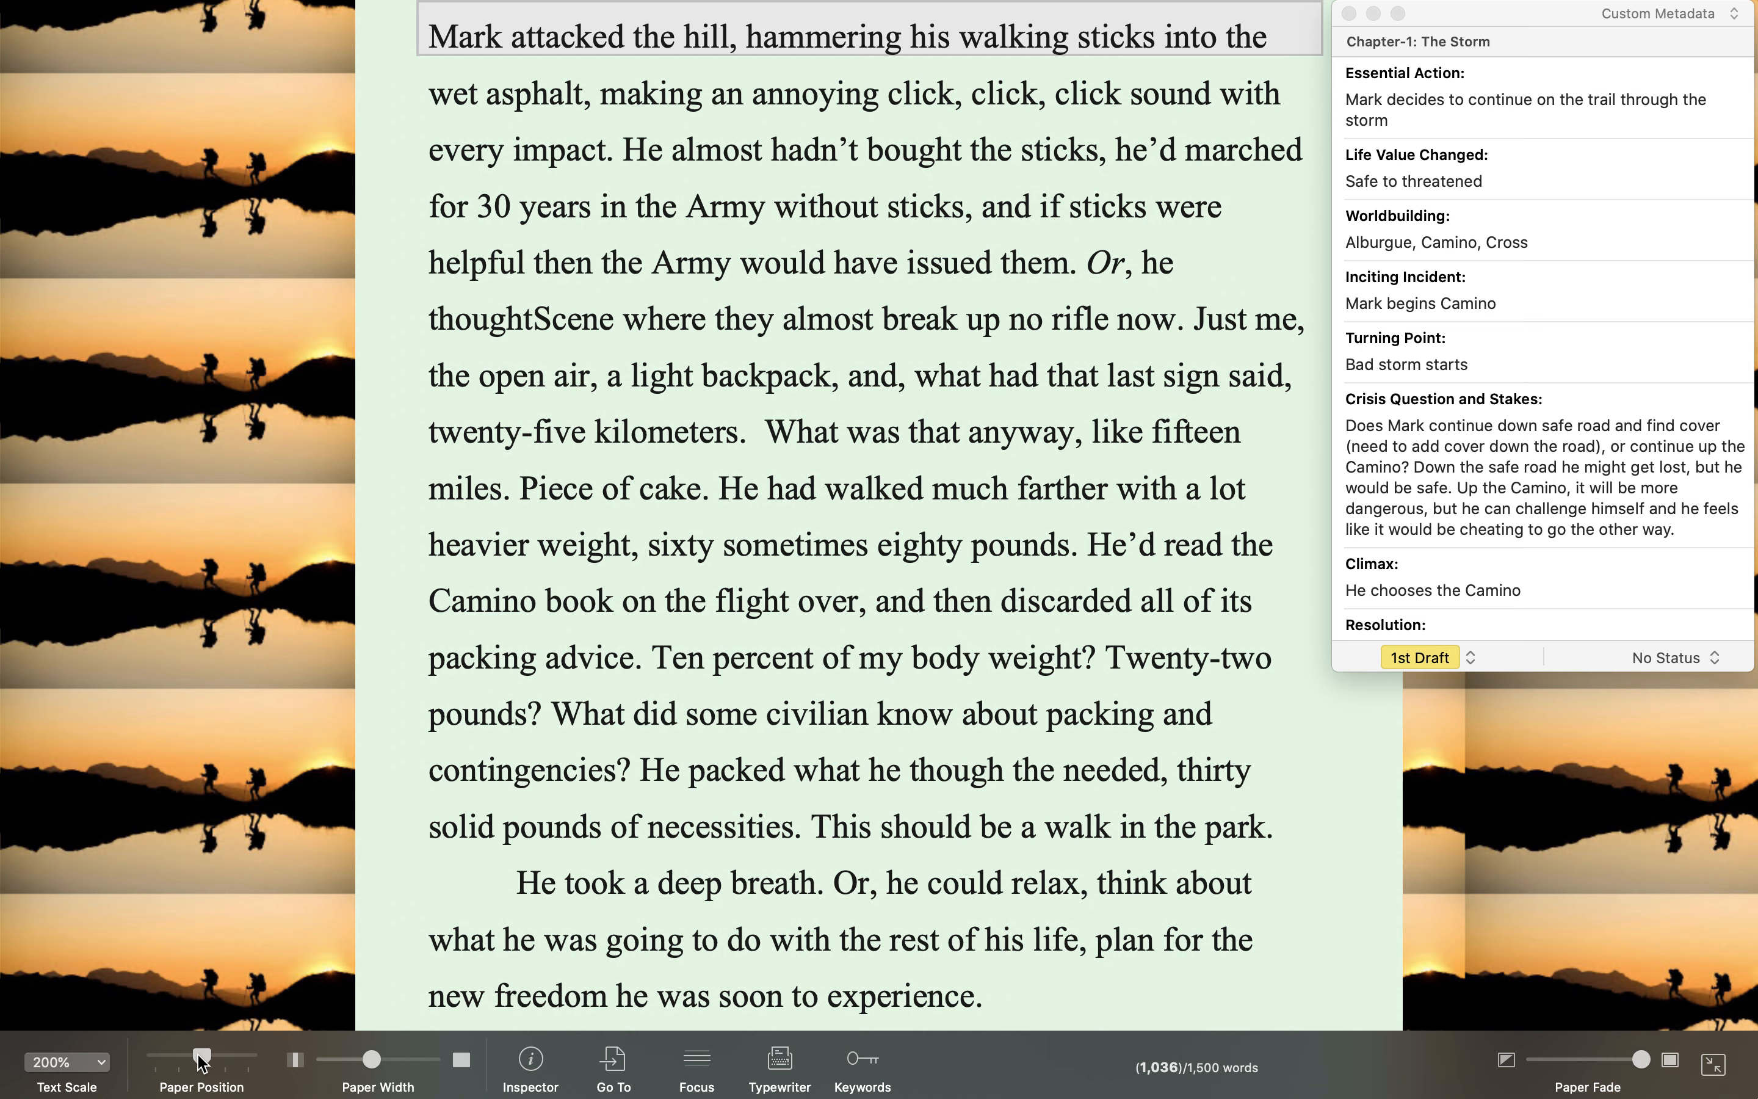
drag(202, 1062, 190, 1055)
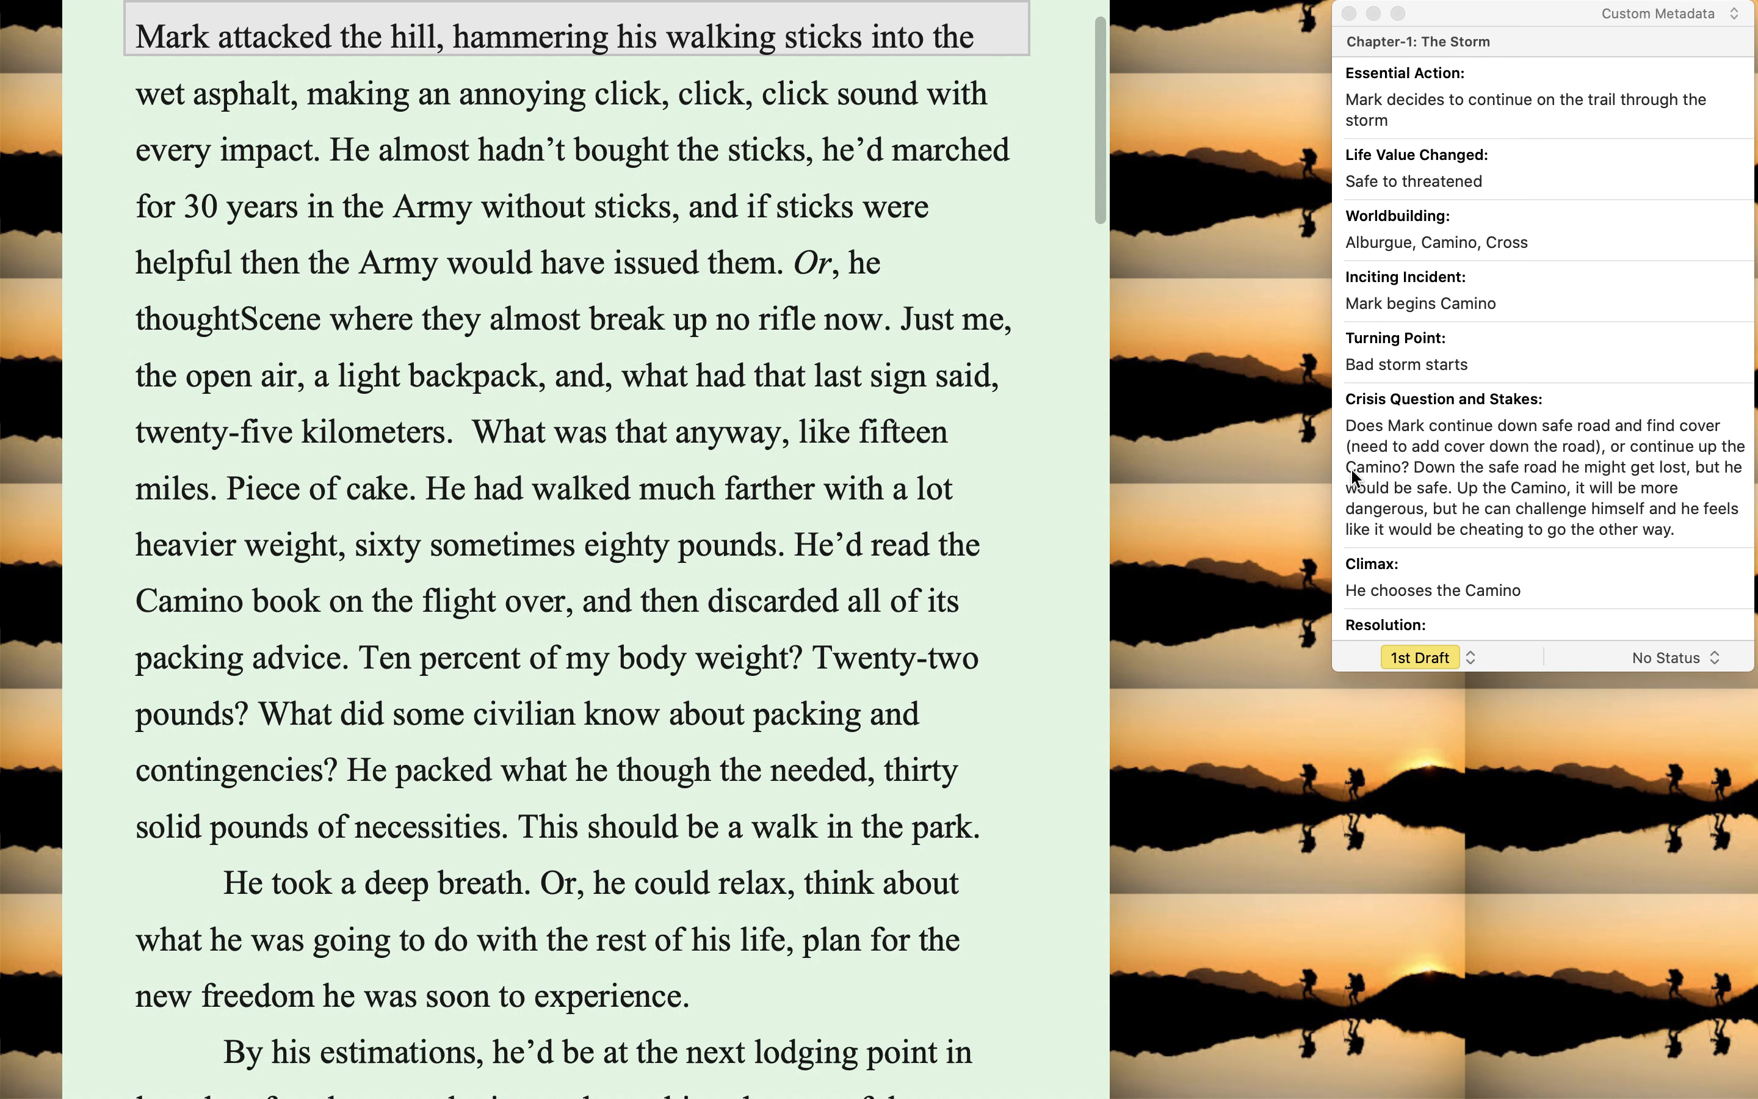
Look through the chapter's custom metadata and switch the floating inspector to Synopsis & Notes
scroll(1496, 386, down, 3)
scroll(1511, 393, up, 3)
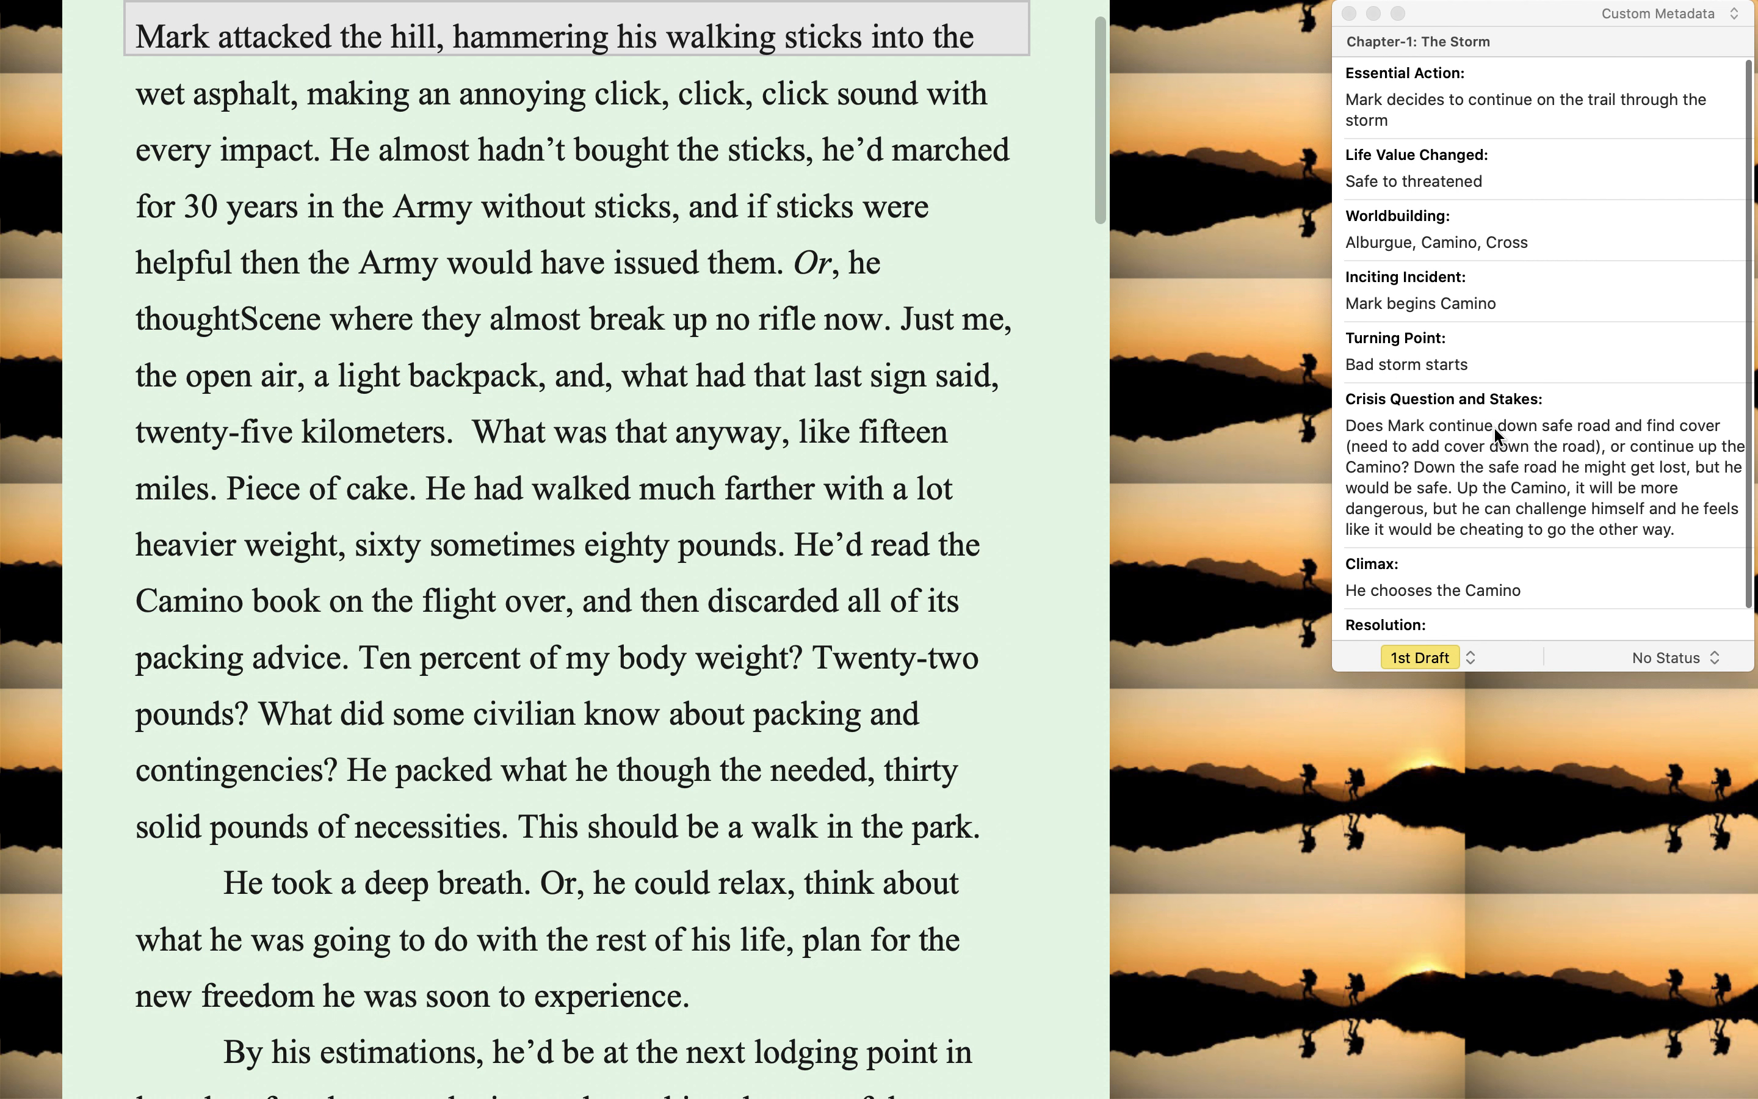
click(1656, 18)
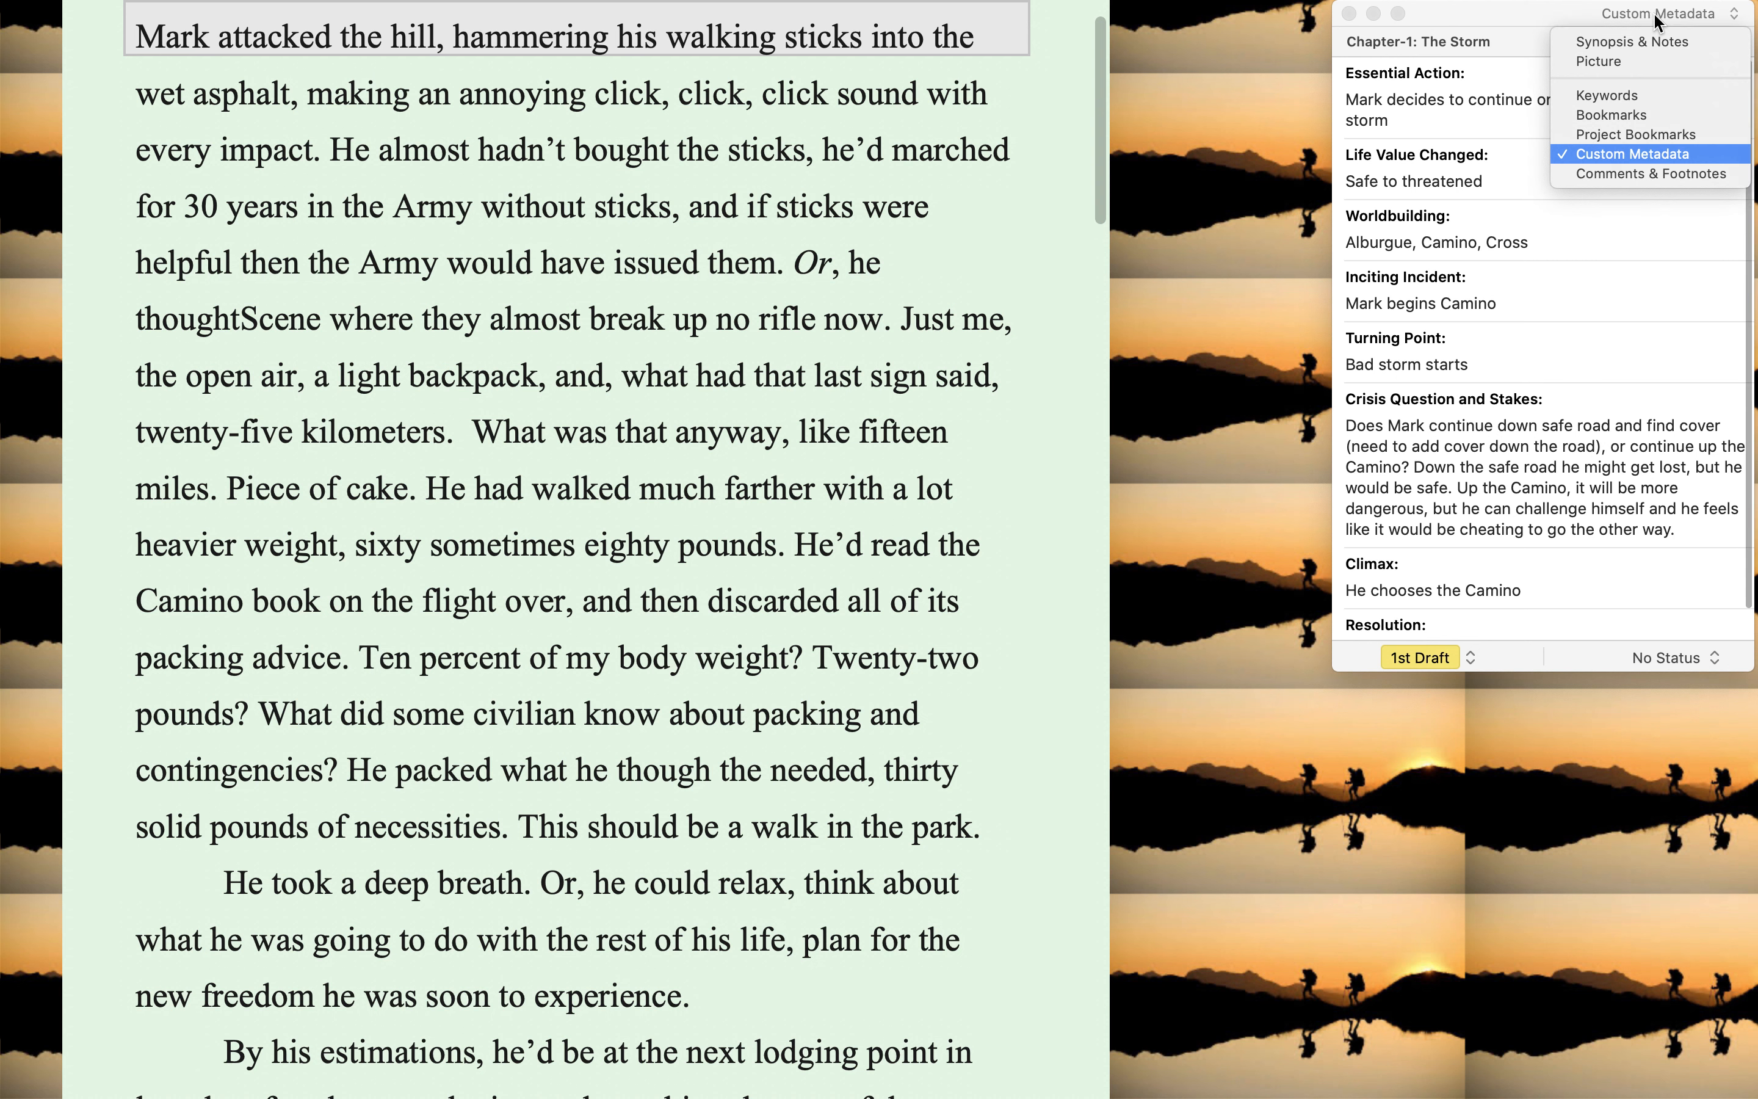
click(1640, 43)
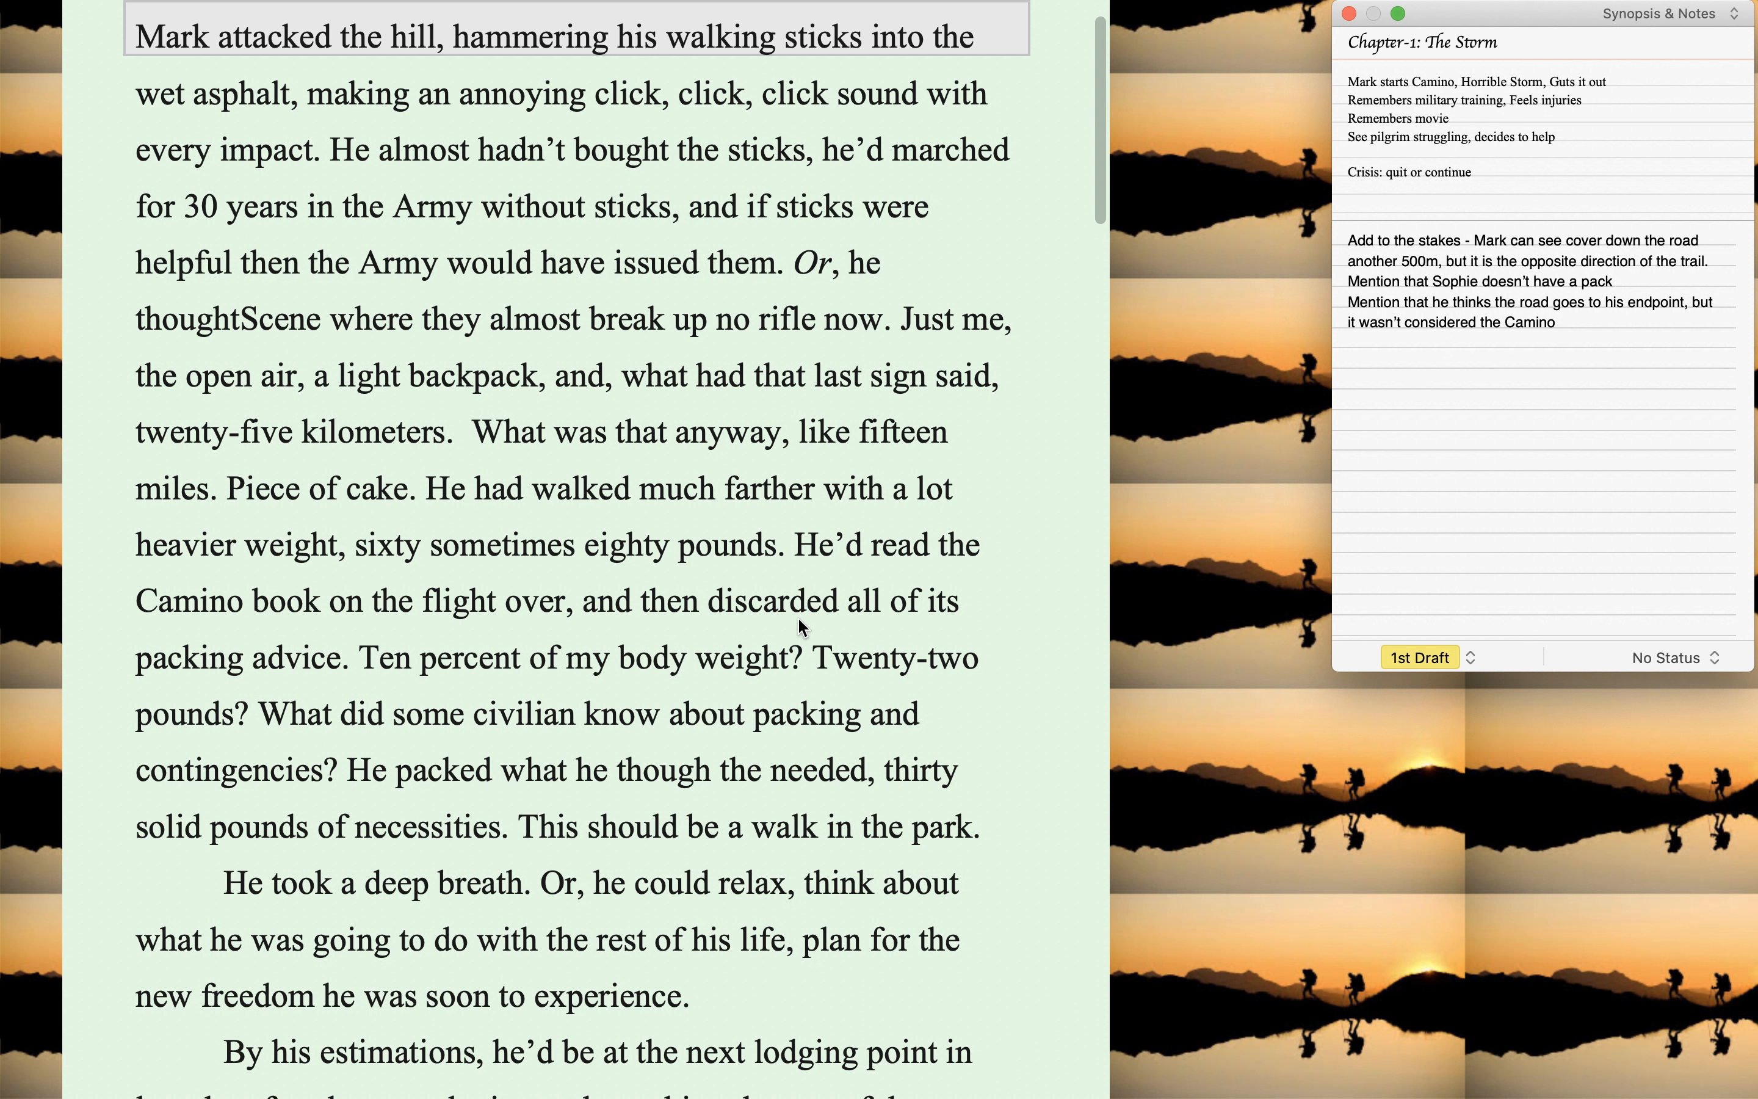
Show the project keywords in composition mode and place their window below the floating inspector
mouse_move(807, 1096)
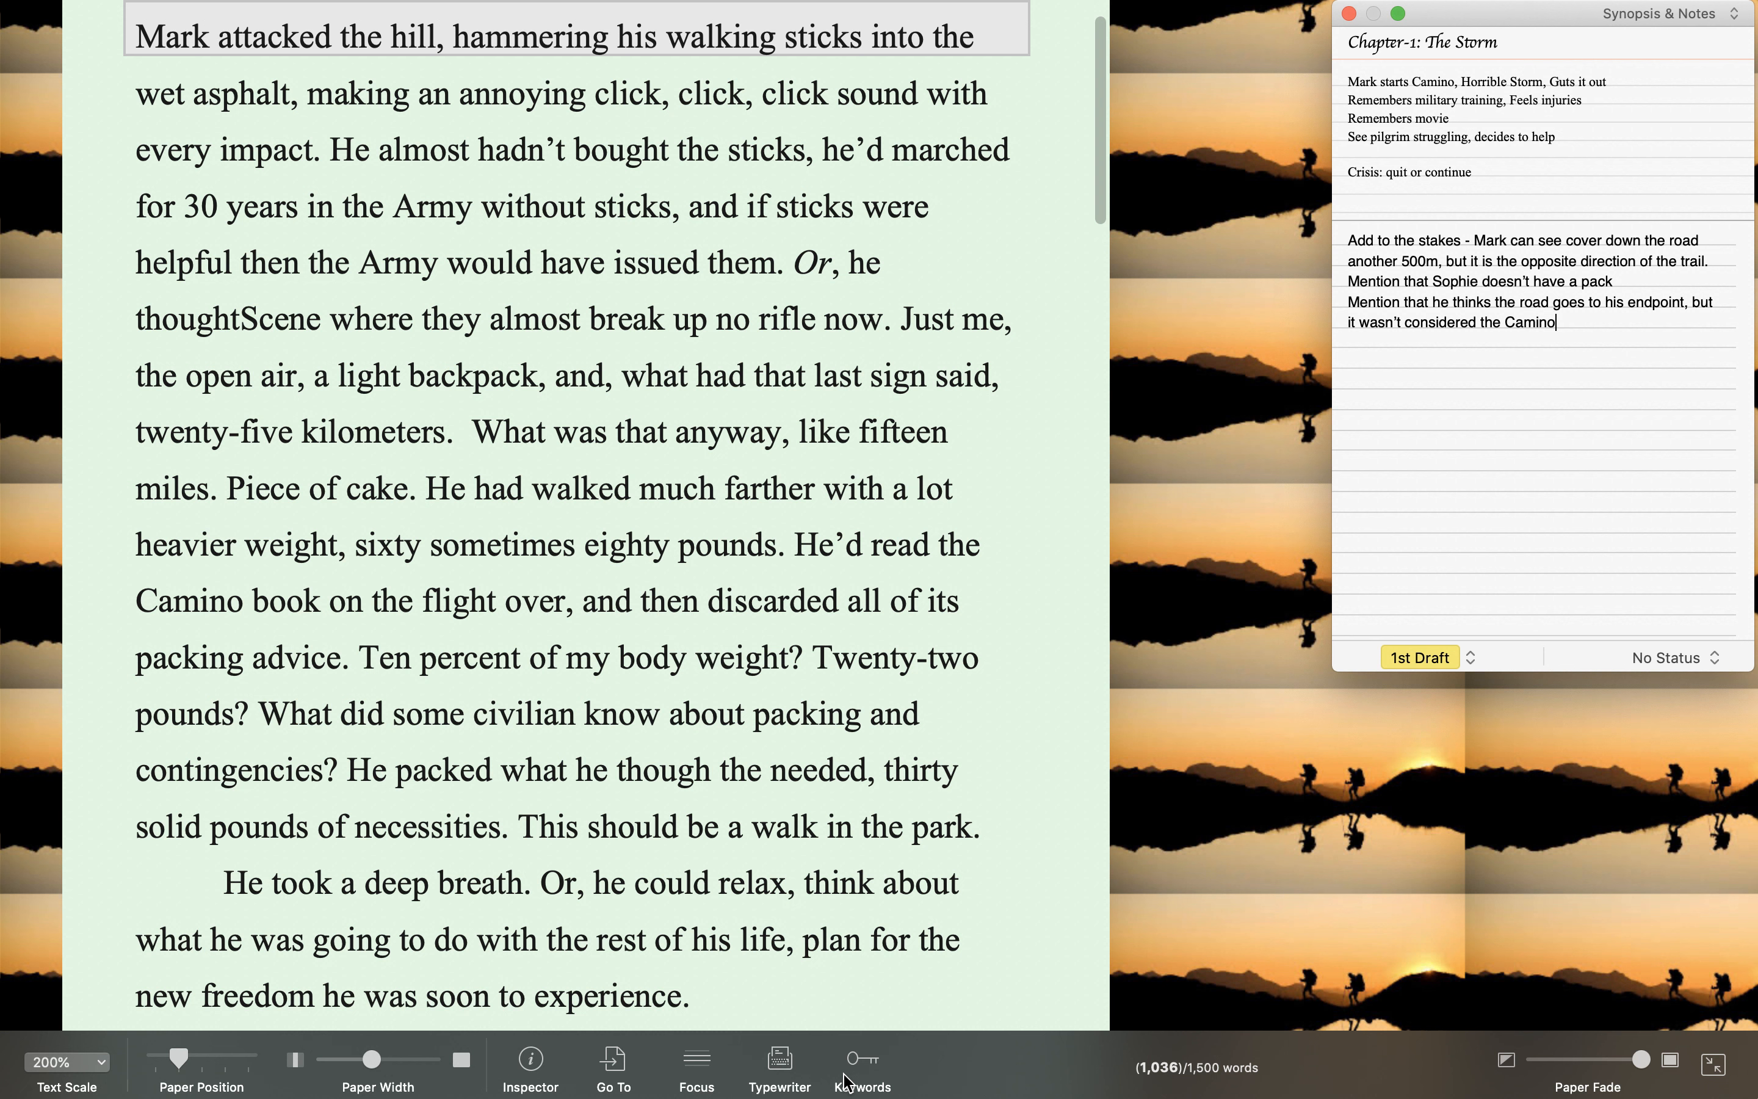
click(862, 1061)
drag(1100, 328, 1382, 693)
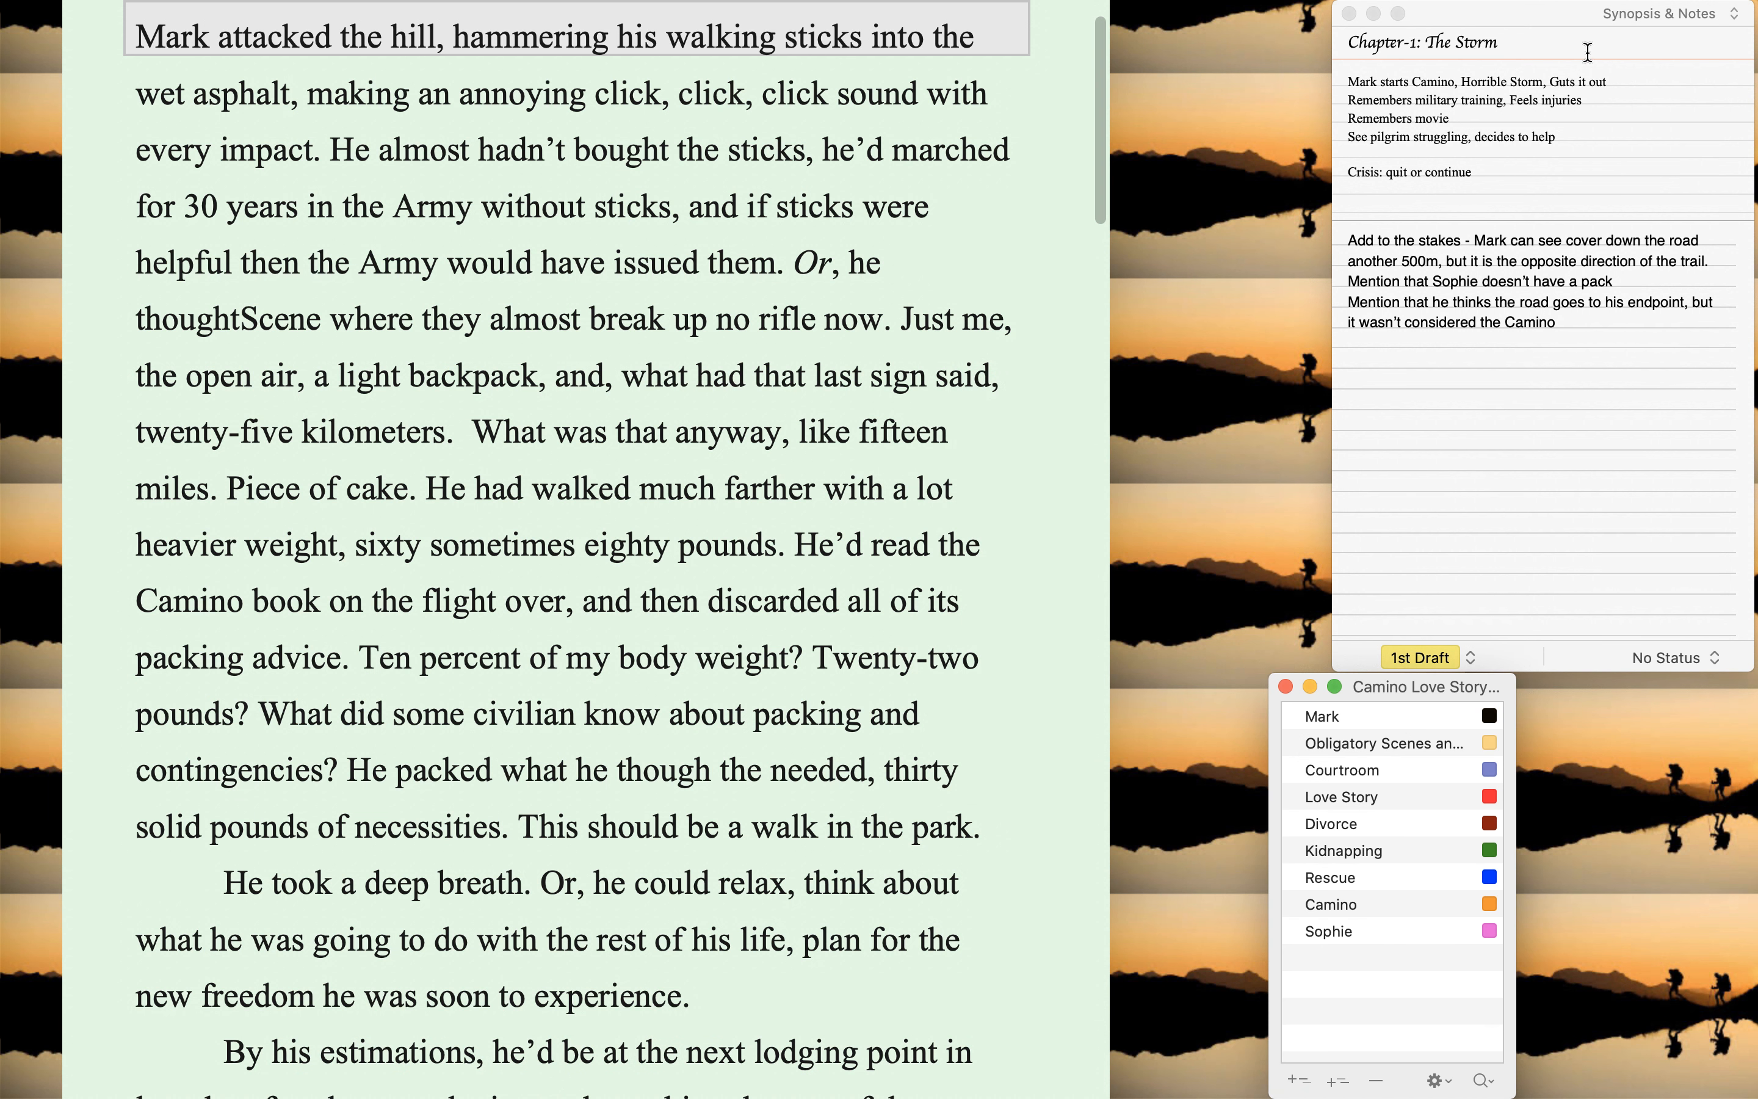
Switch the floating inspector to Custom Metadata and read down to the Resolution entry
click(1655, 11)
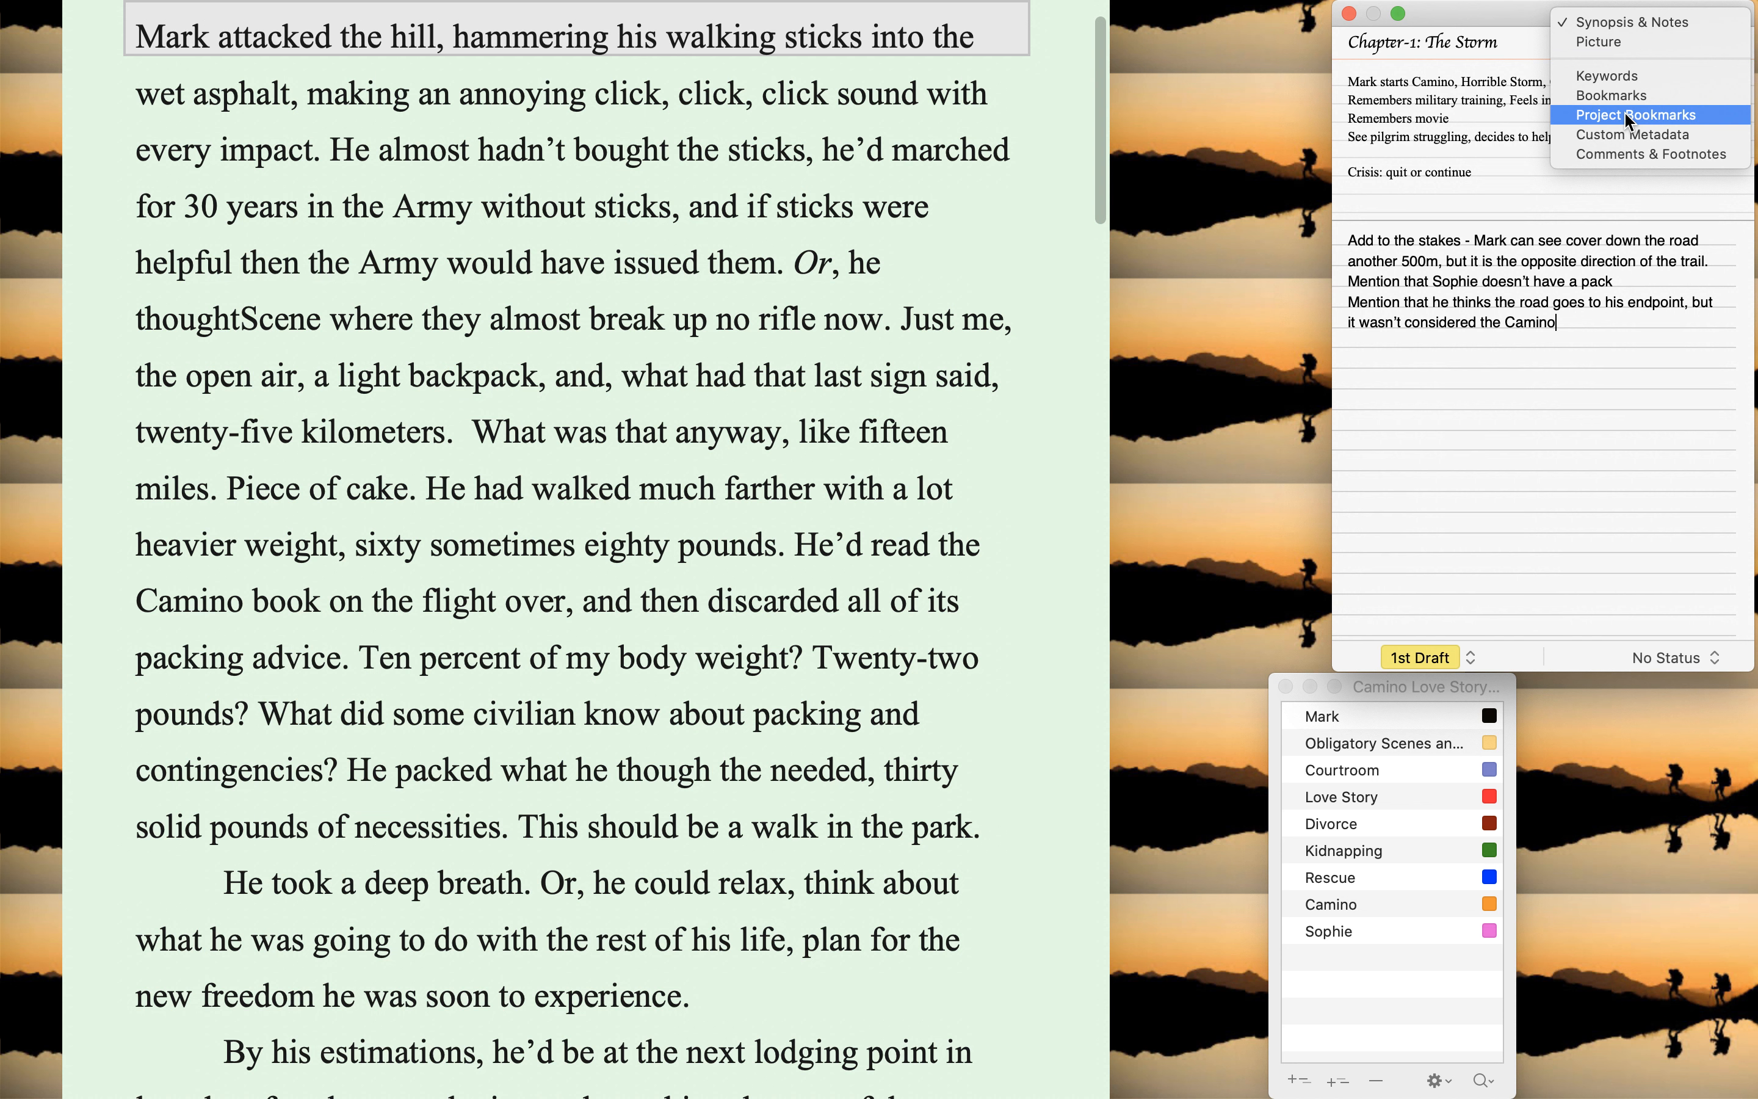
click(1627, 135)
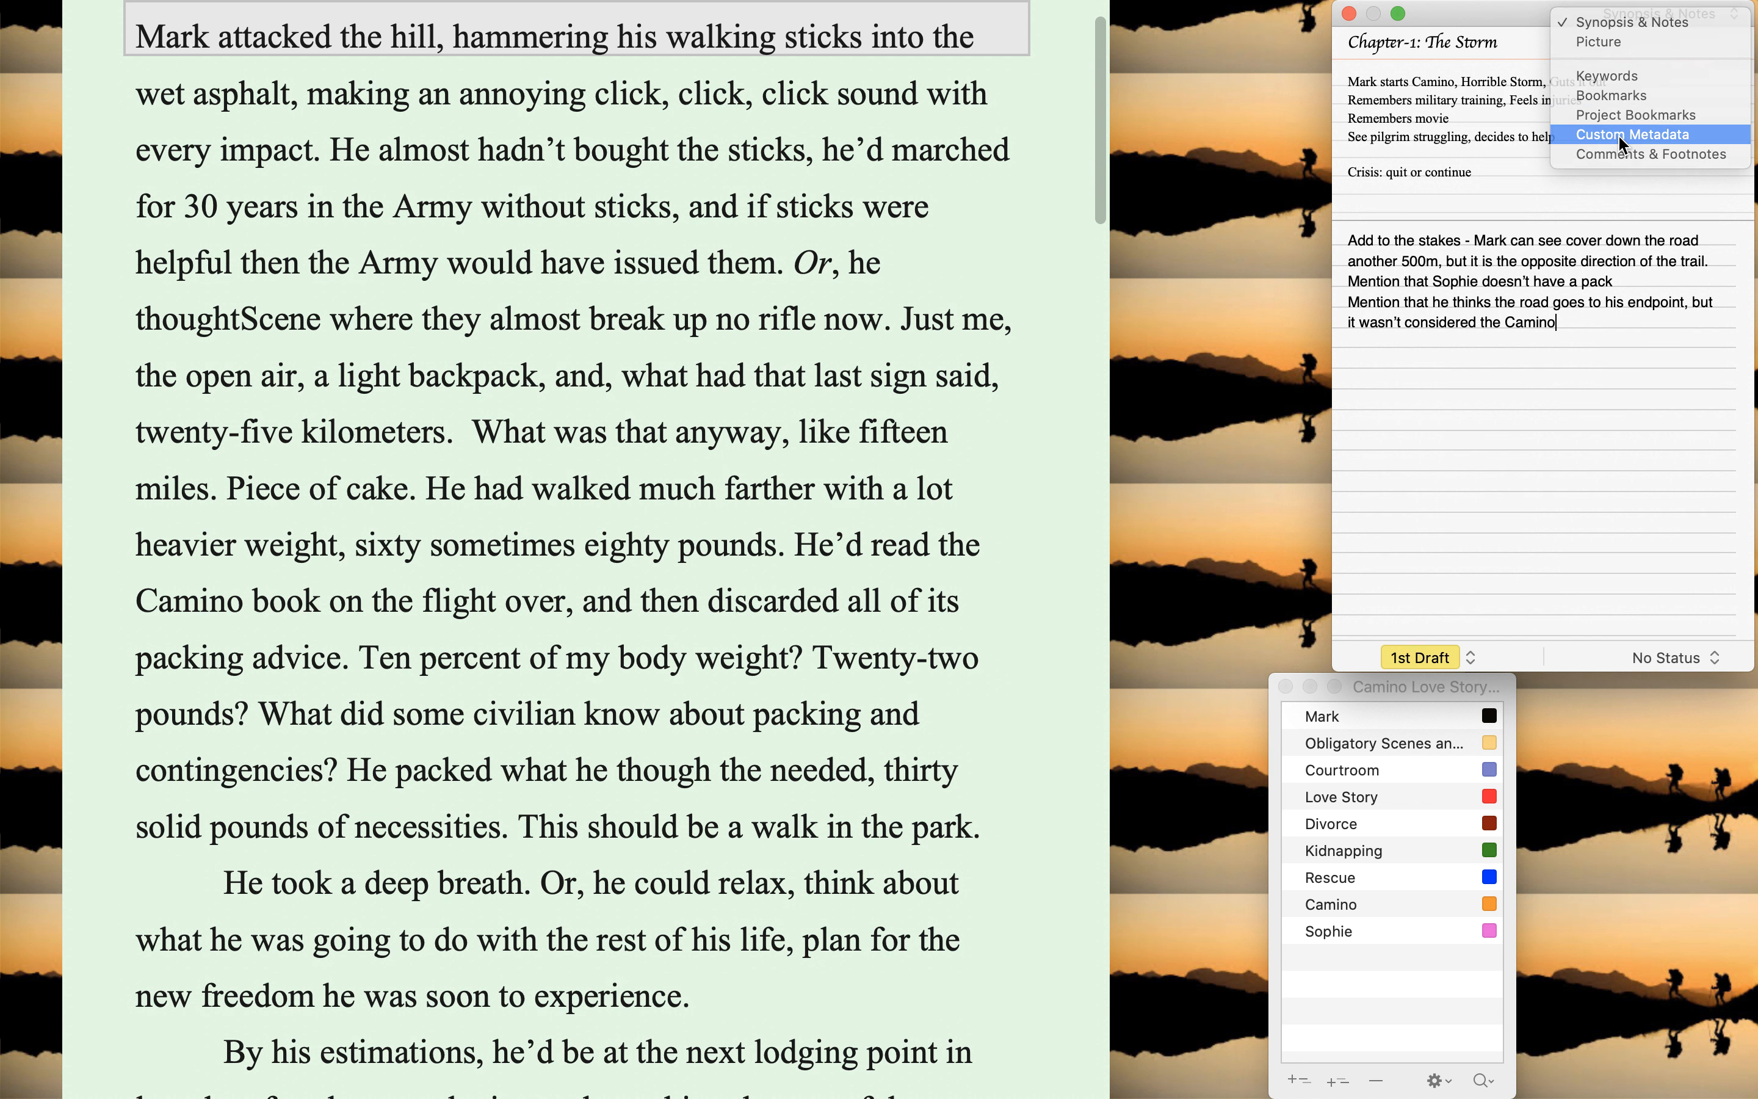
scroll(1558, 466, down, 2)
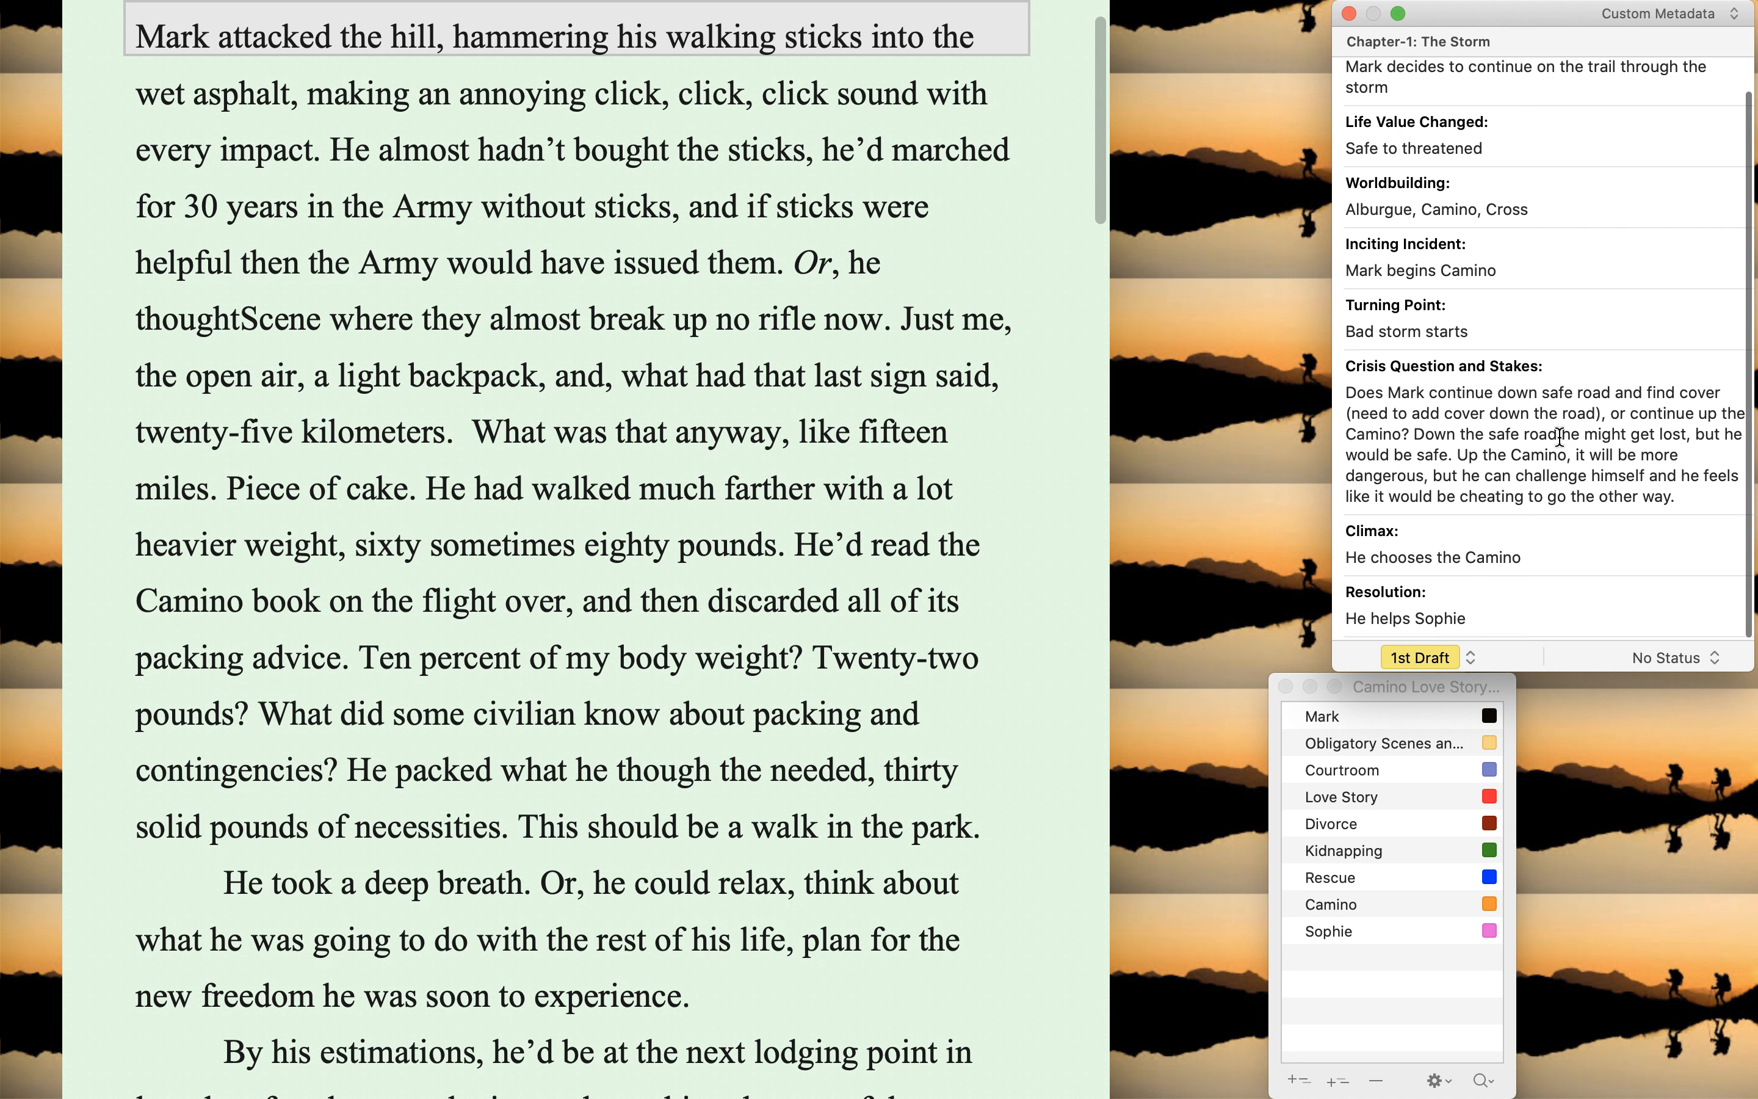
Switch the floating inspector to Keywords to view the keywords assigned to Chapter-1: The Storm
click(1631, 16)
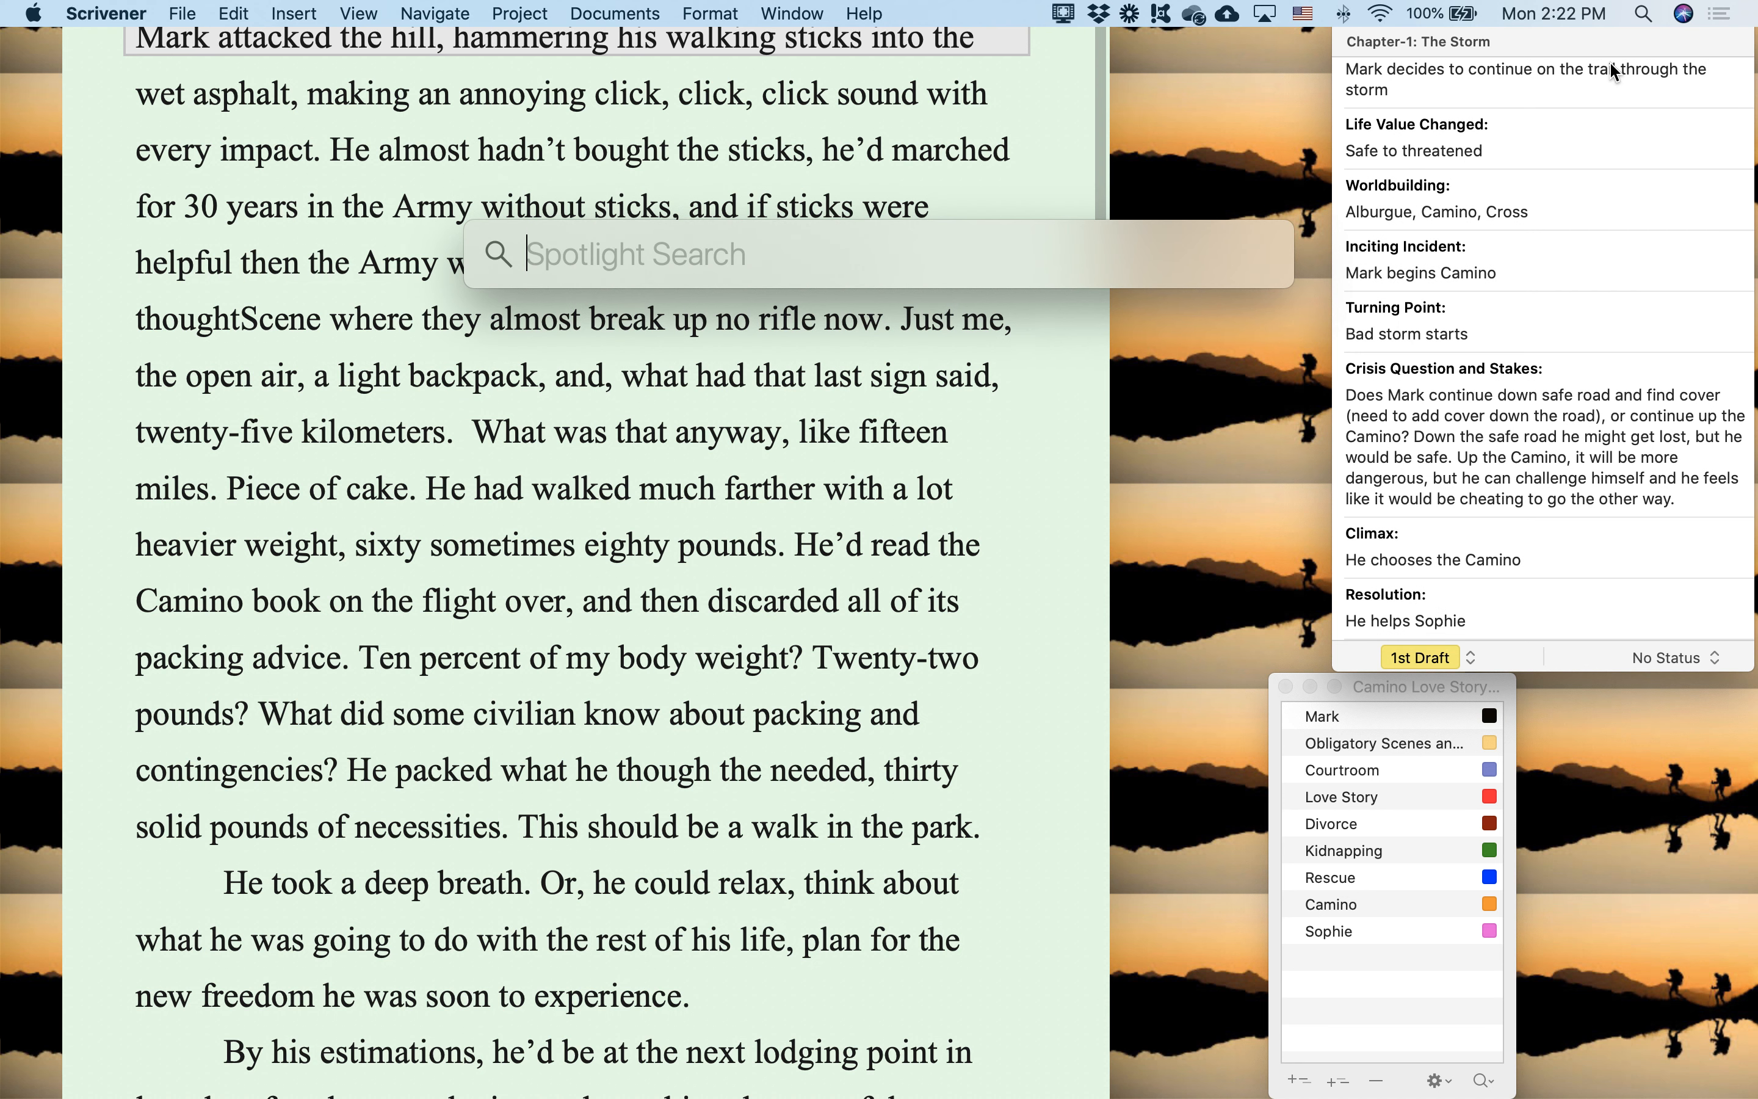
click(1555, 195)
click(1627, 13)
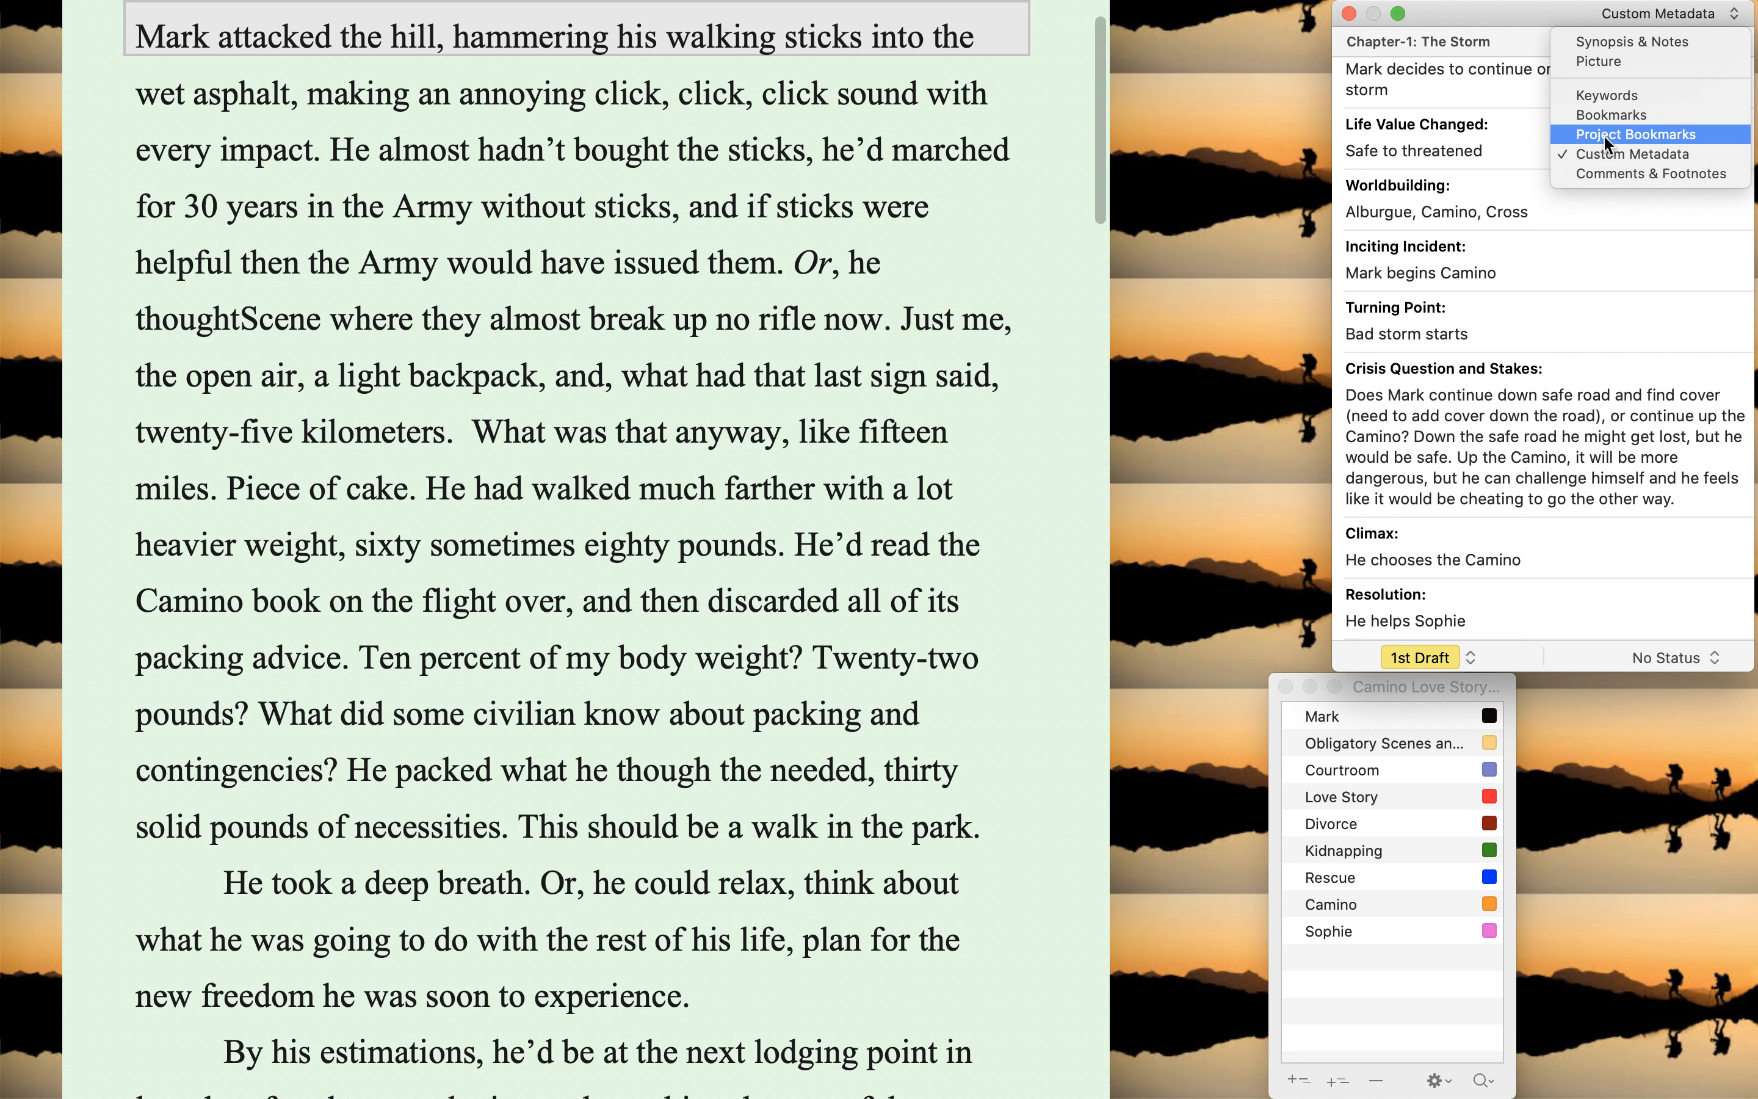
click(1590, 95)
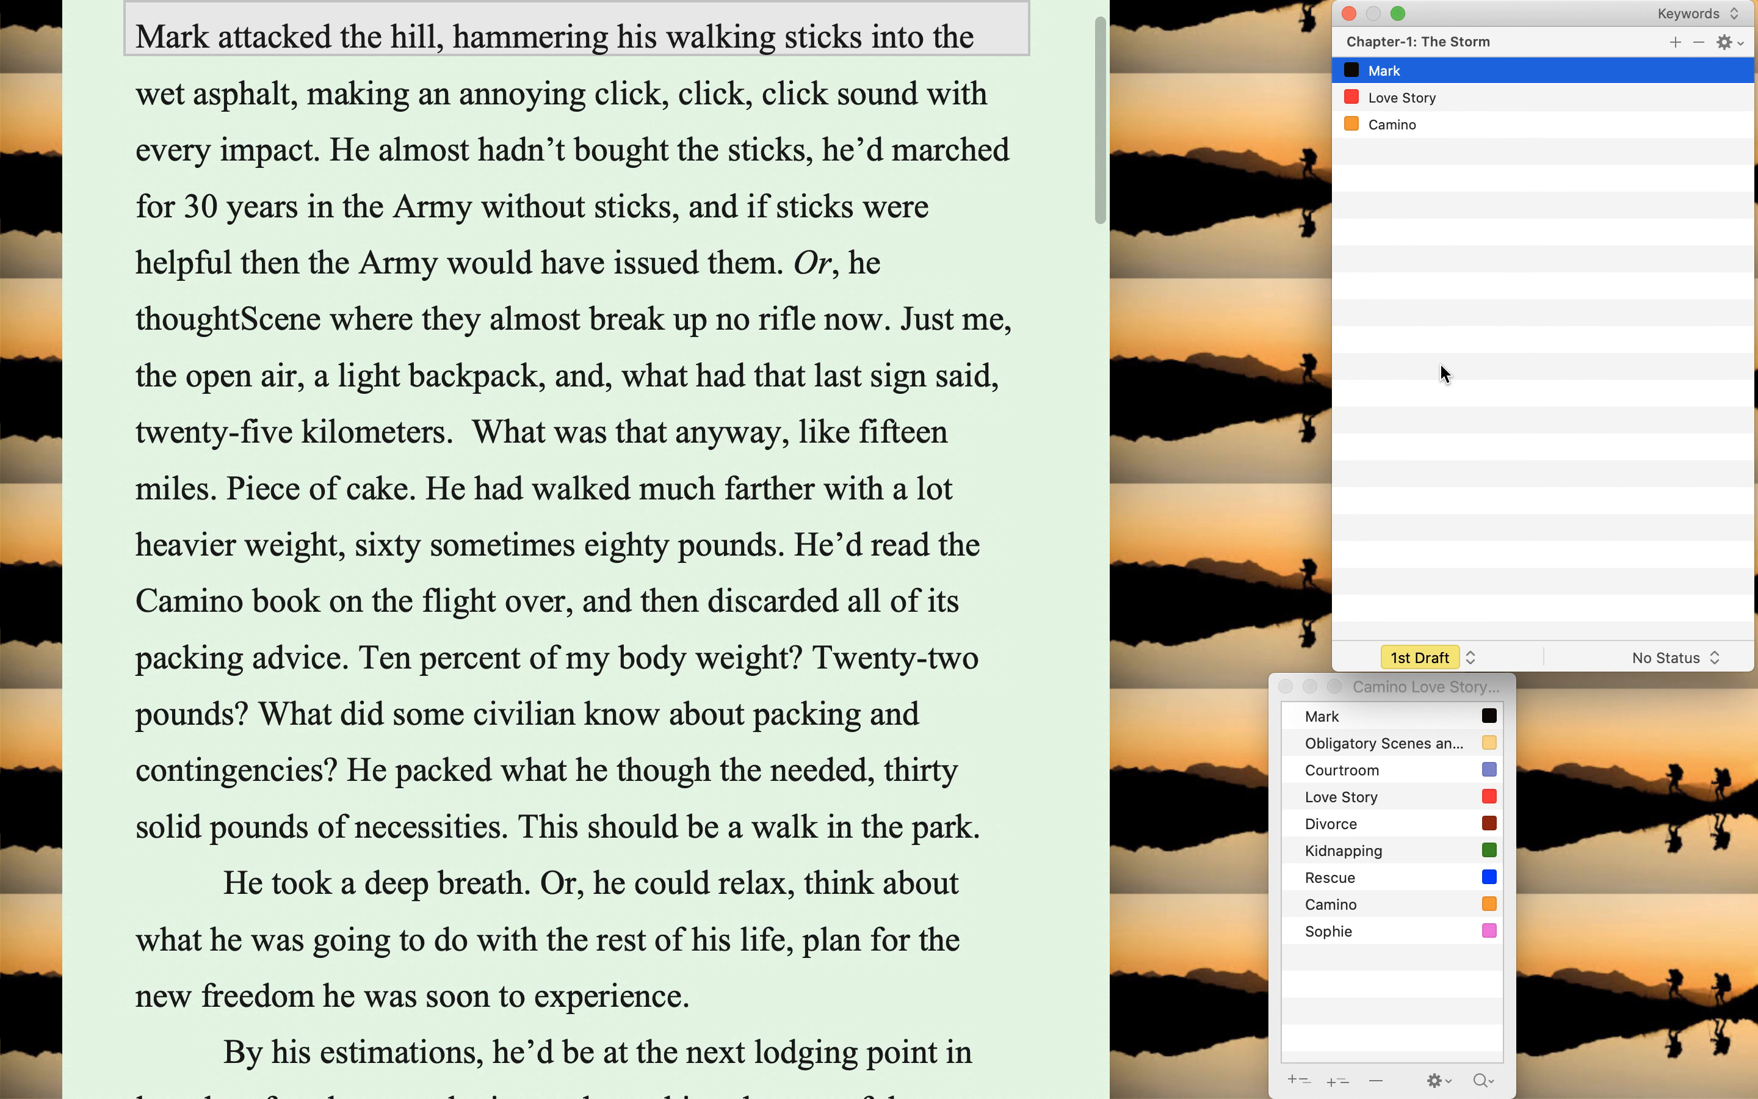
Switch the floating inspector to Synopsis & Notes and close the project keywords window
click(1684, 20)
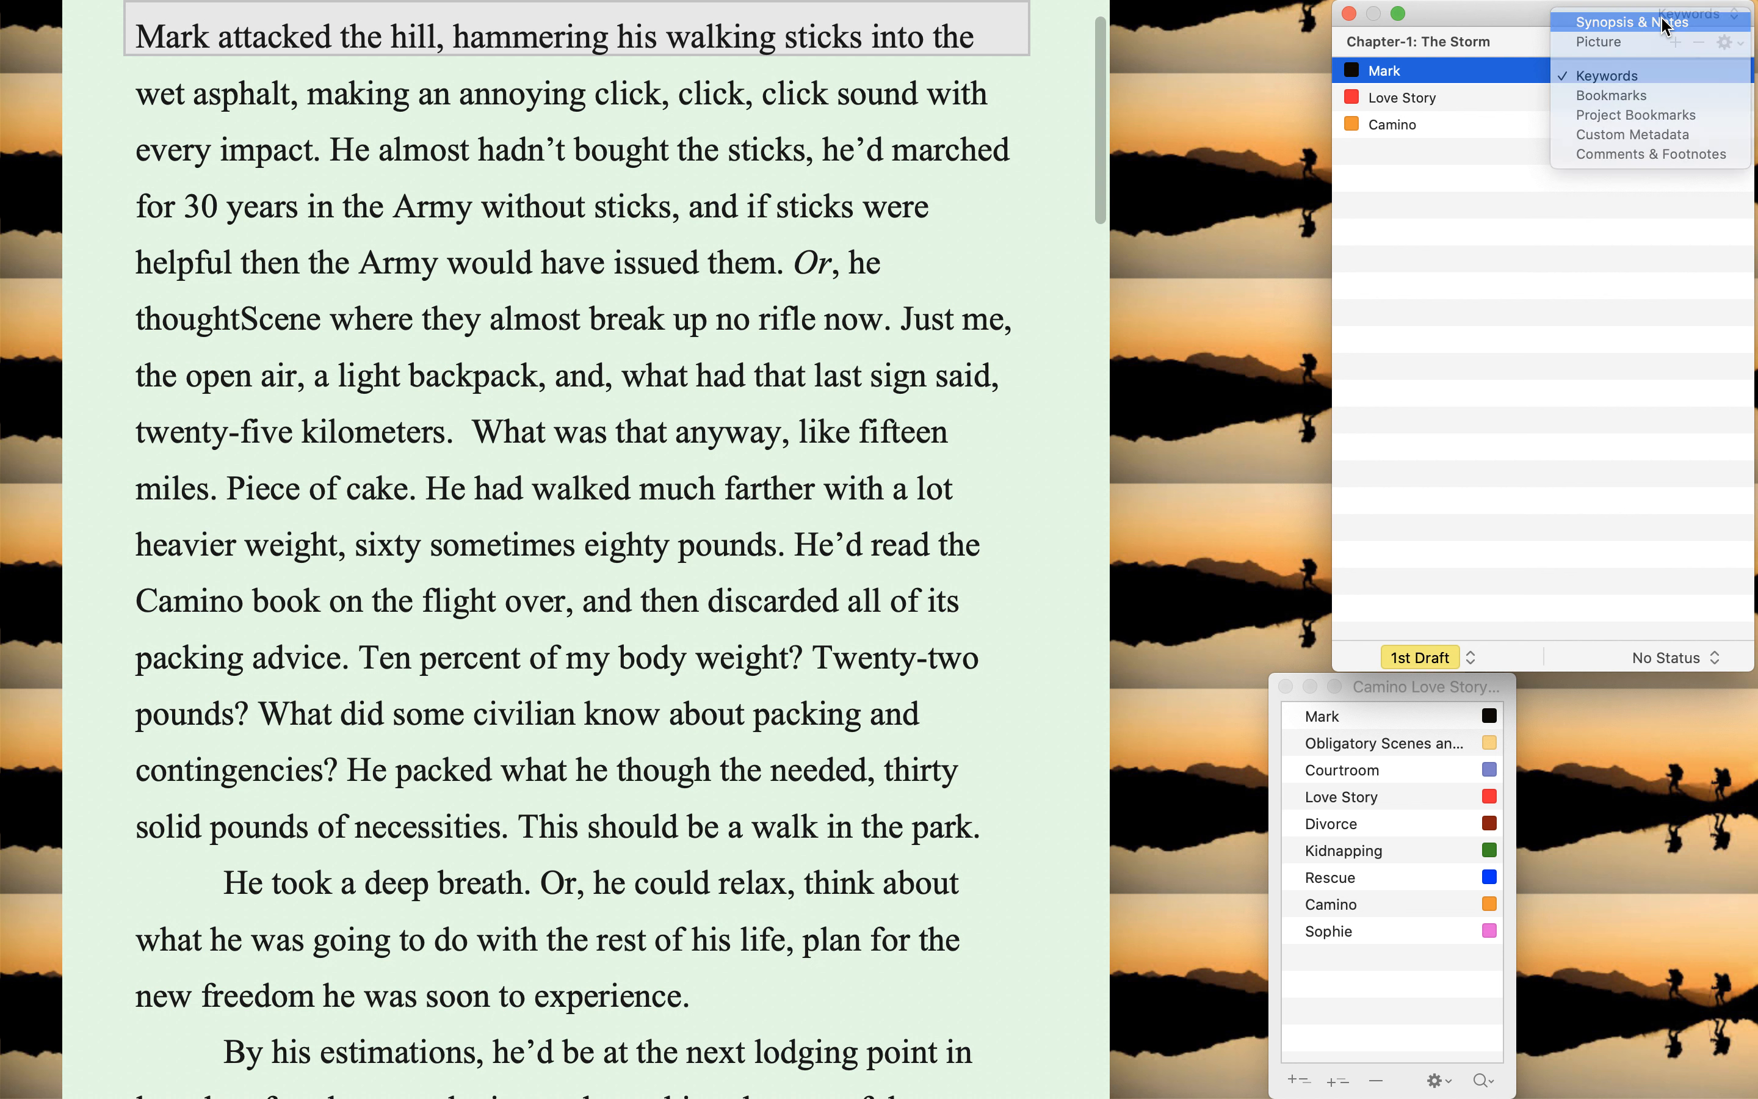
click(1627, 22)
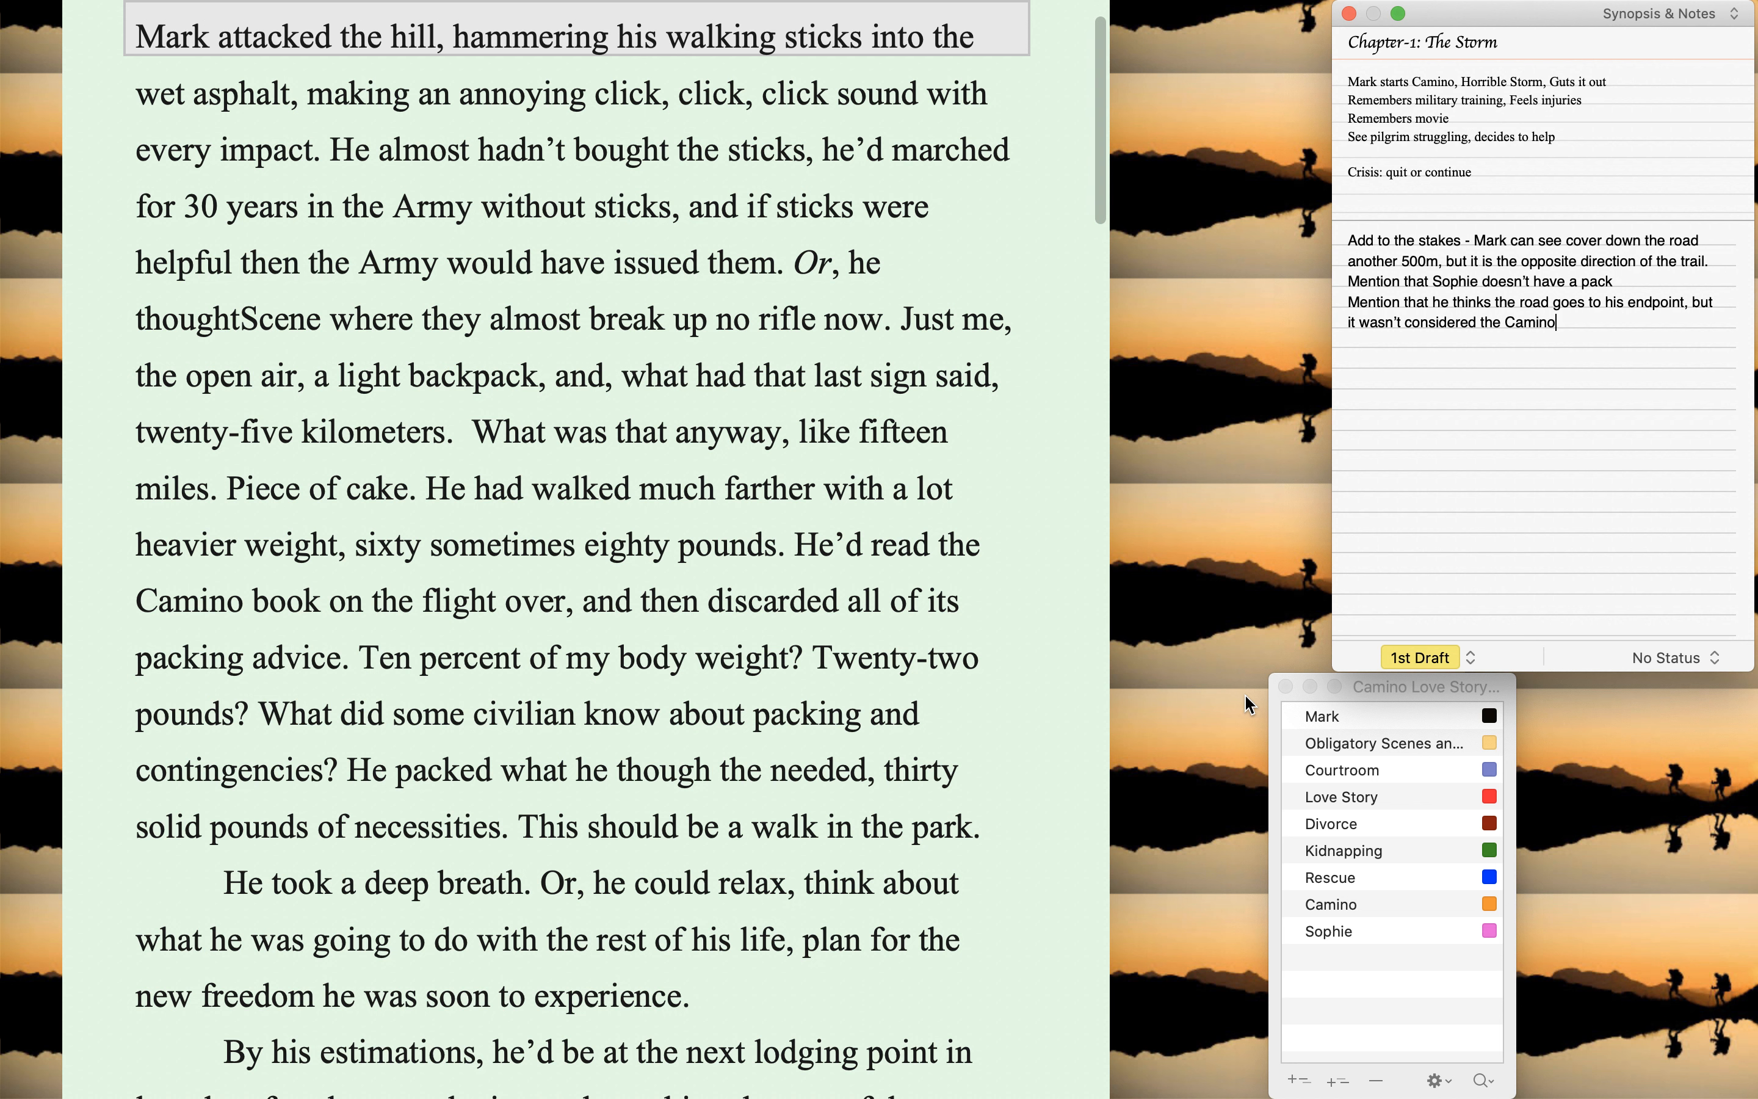
click(1284, 687)
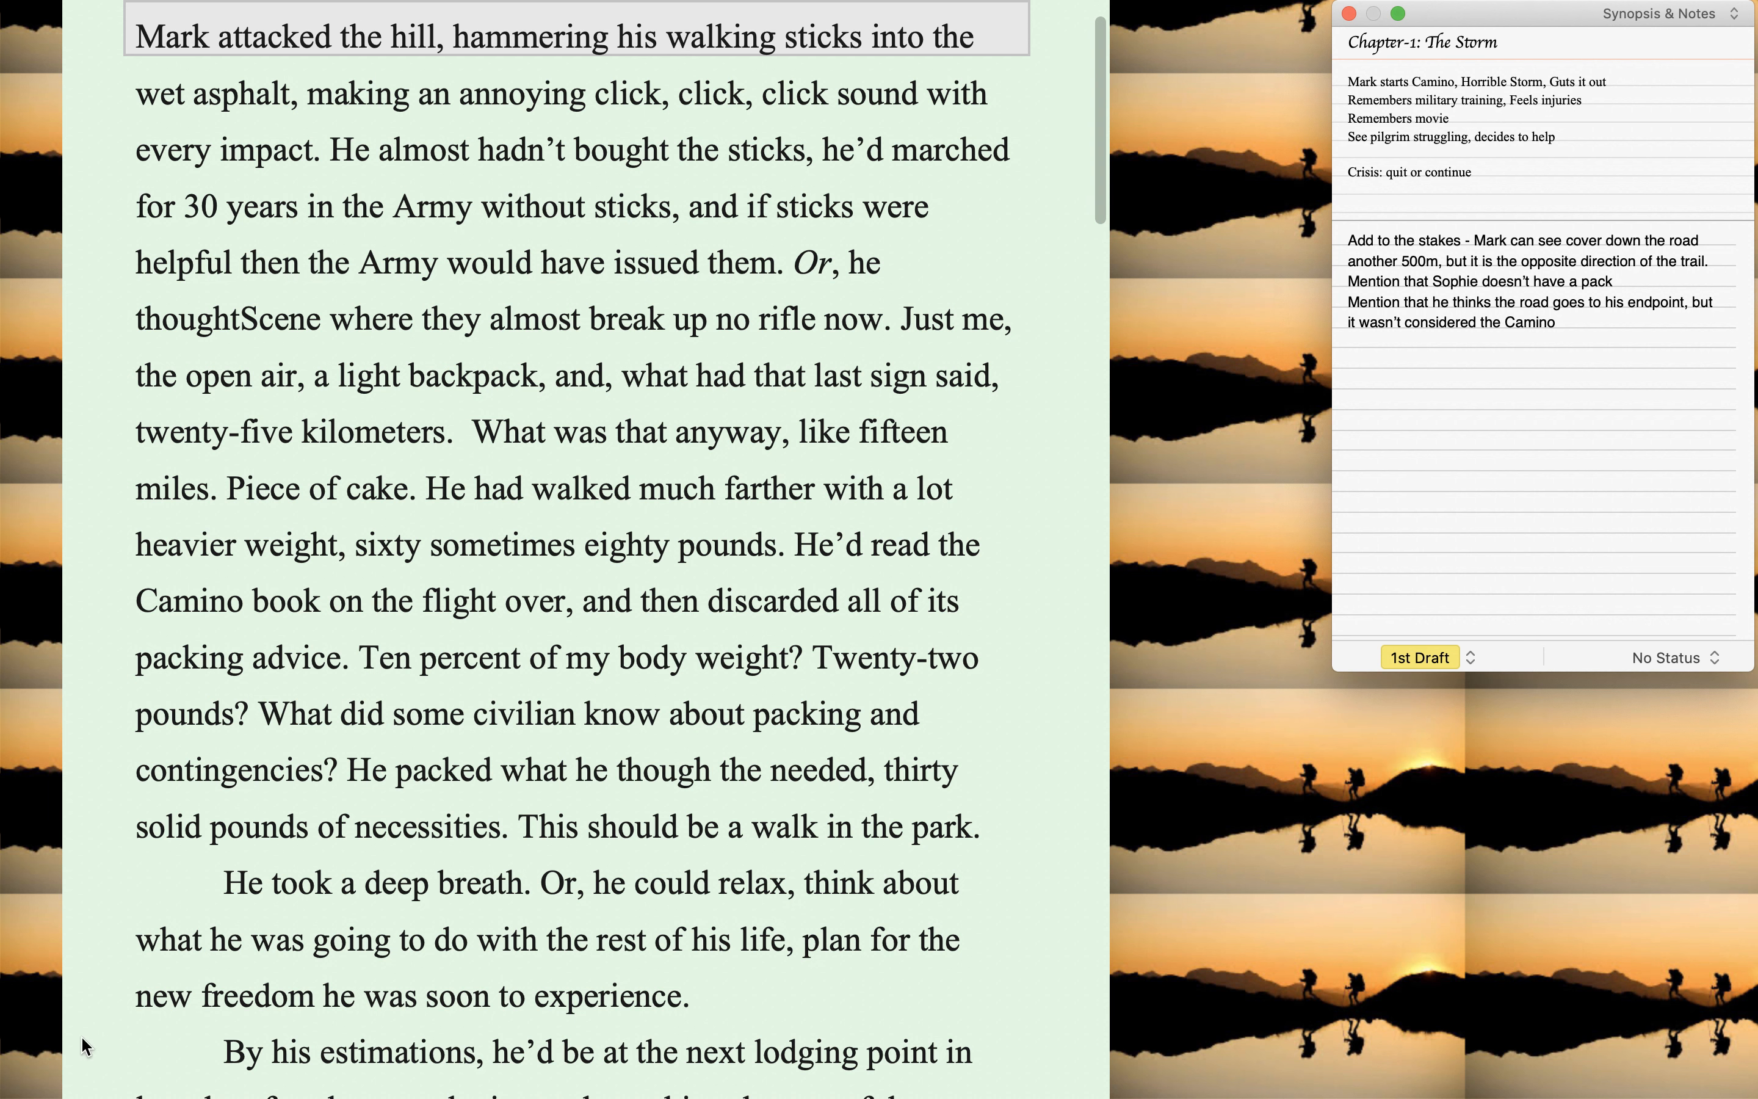
Go to Chapter-4: Searching for Thanks in the manuscript's Beginning Hook folder without leaving composition mode
mouse_move(797, 1076)
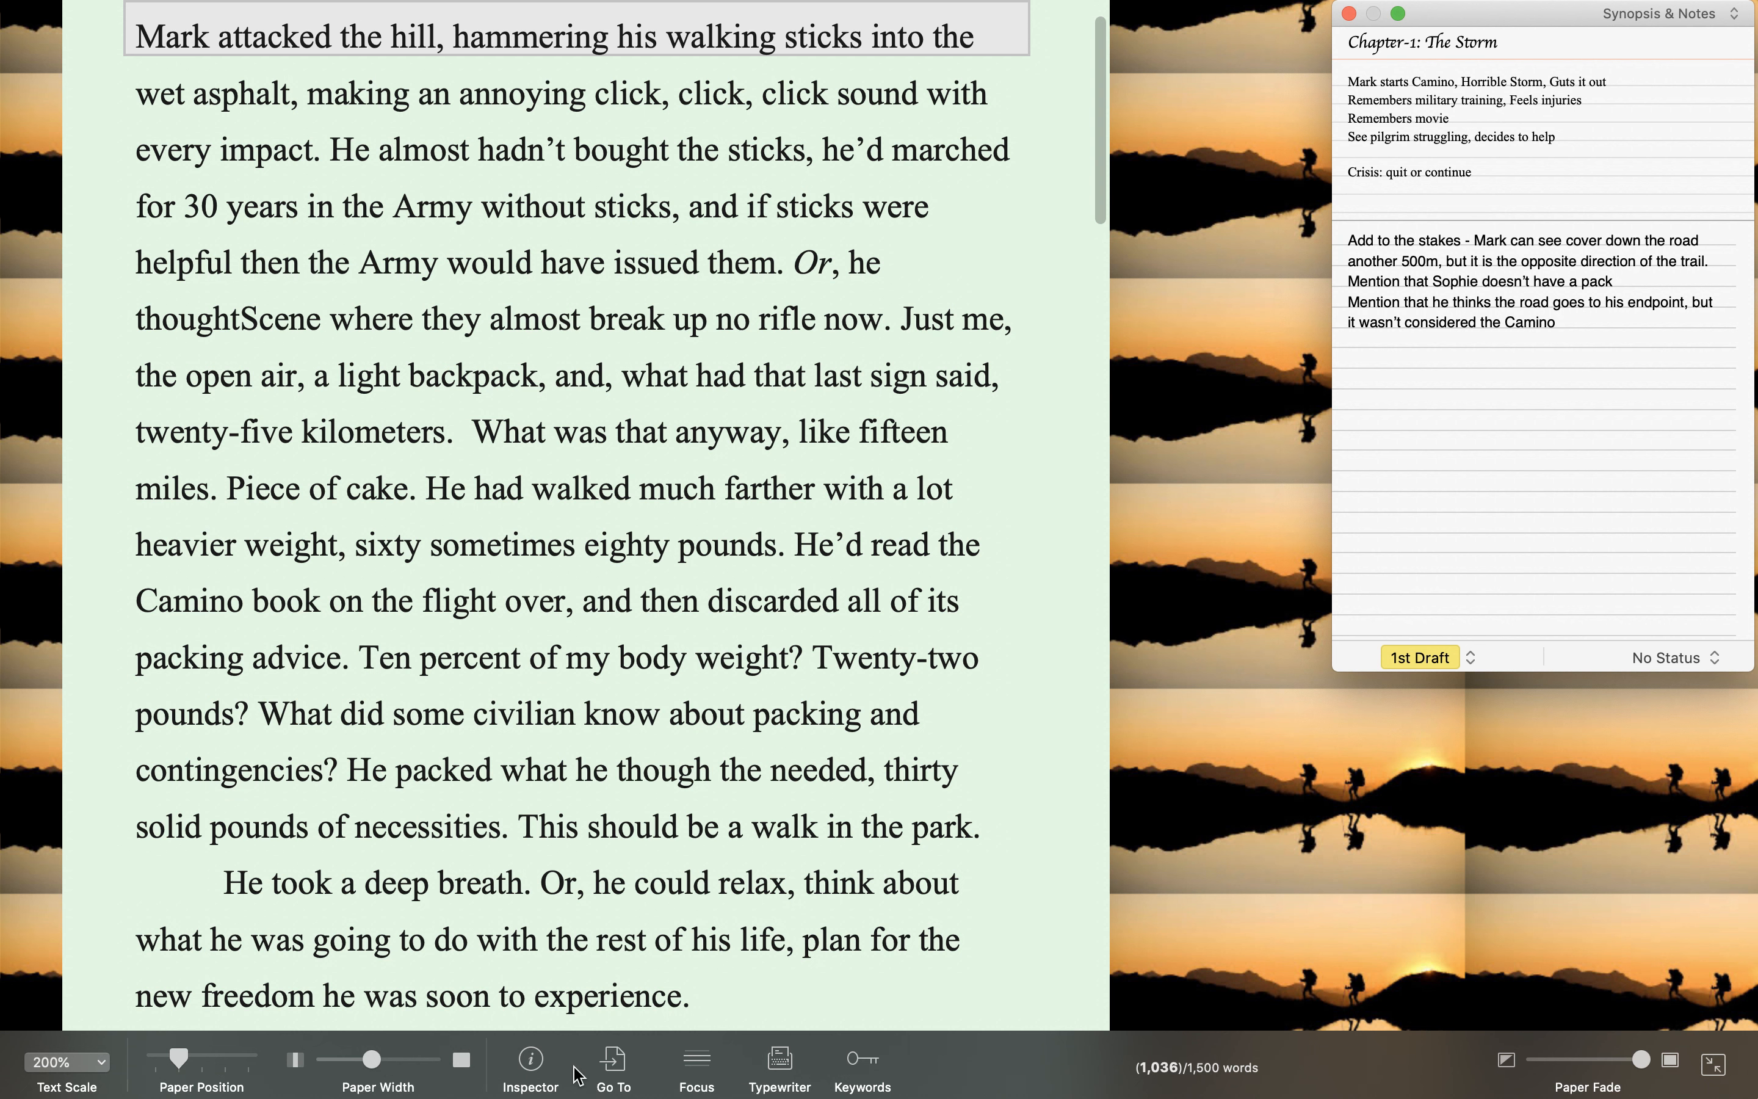
mouse_move(861, 1097)
click(619, 1068)
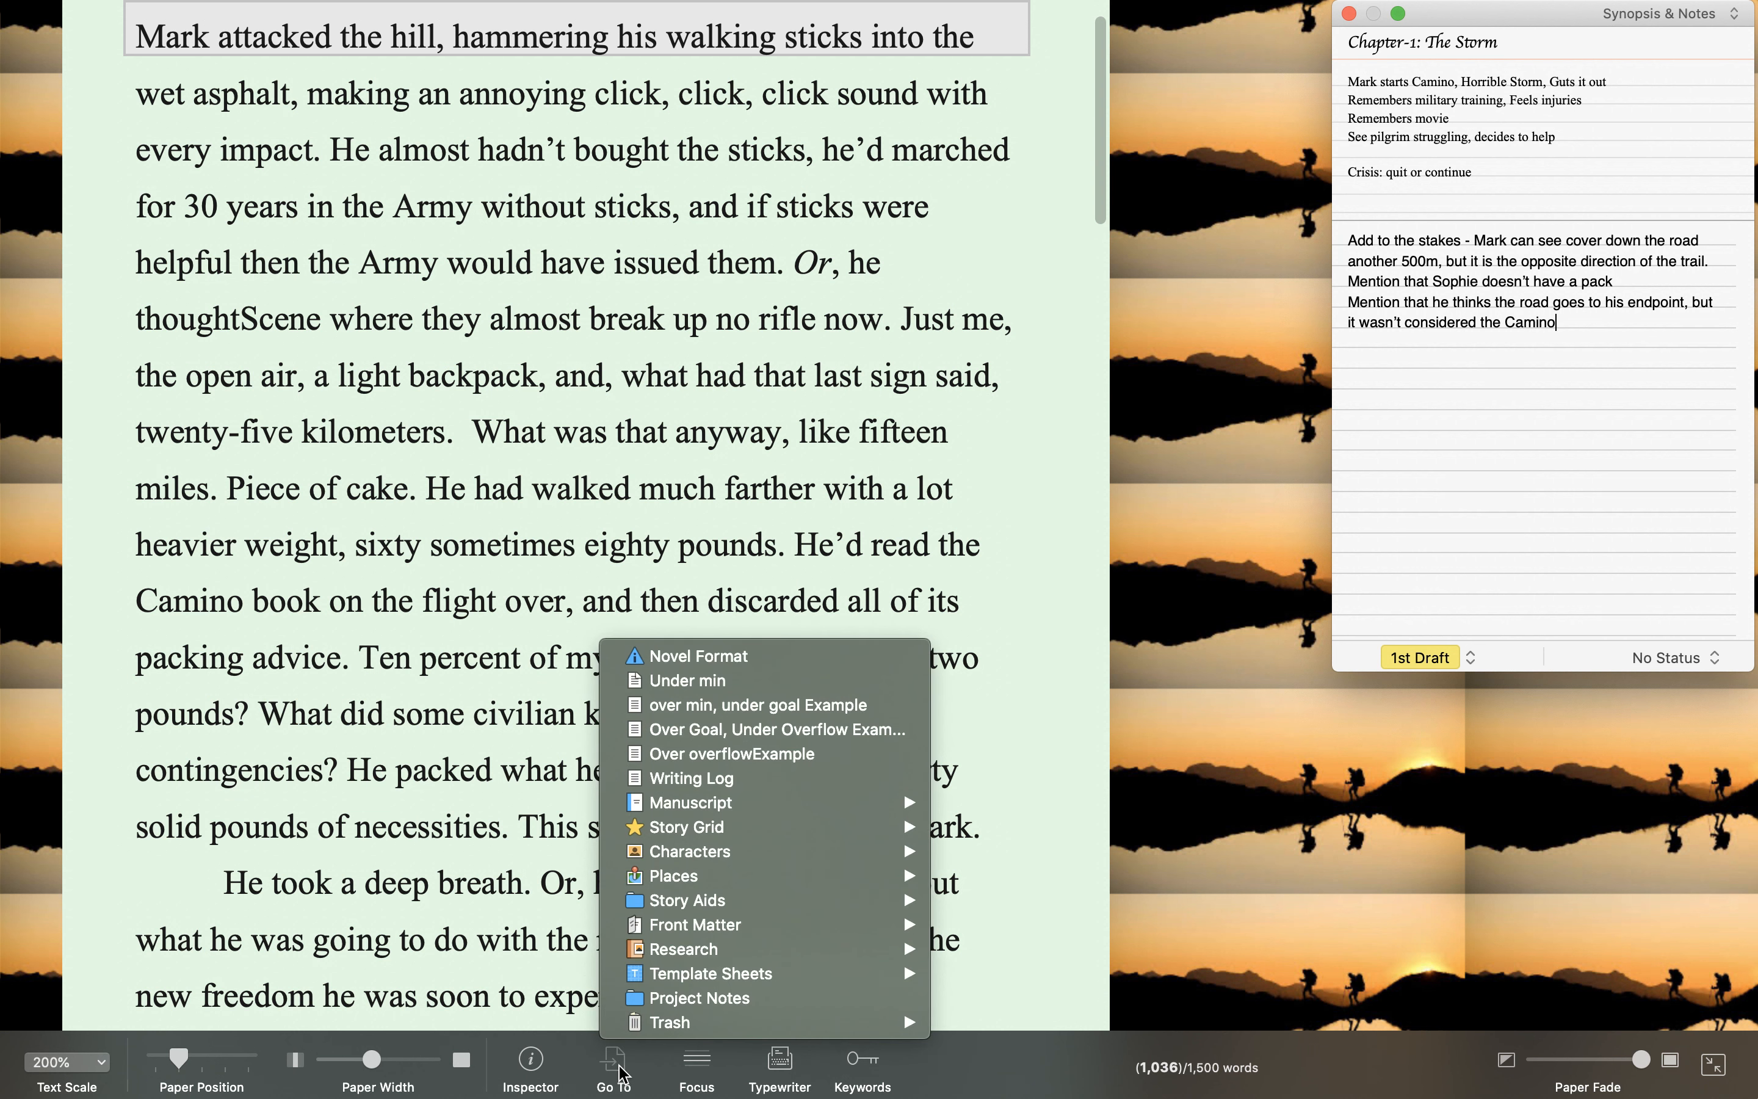
mouse_move(694, 813)
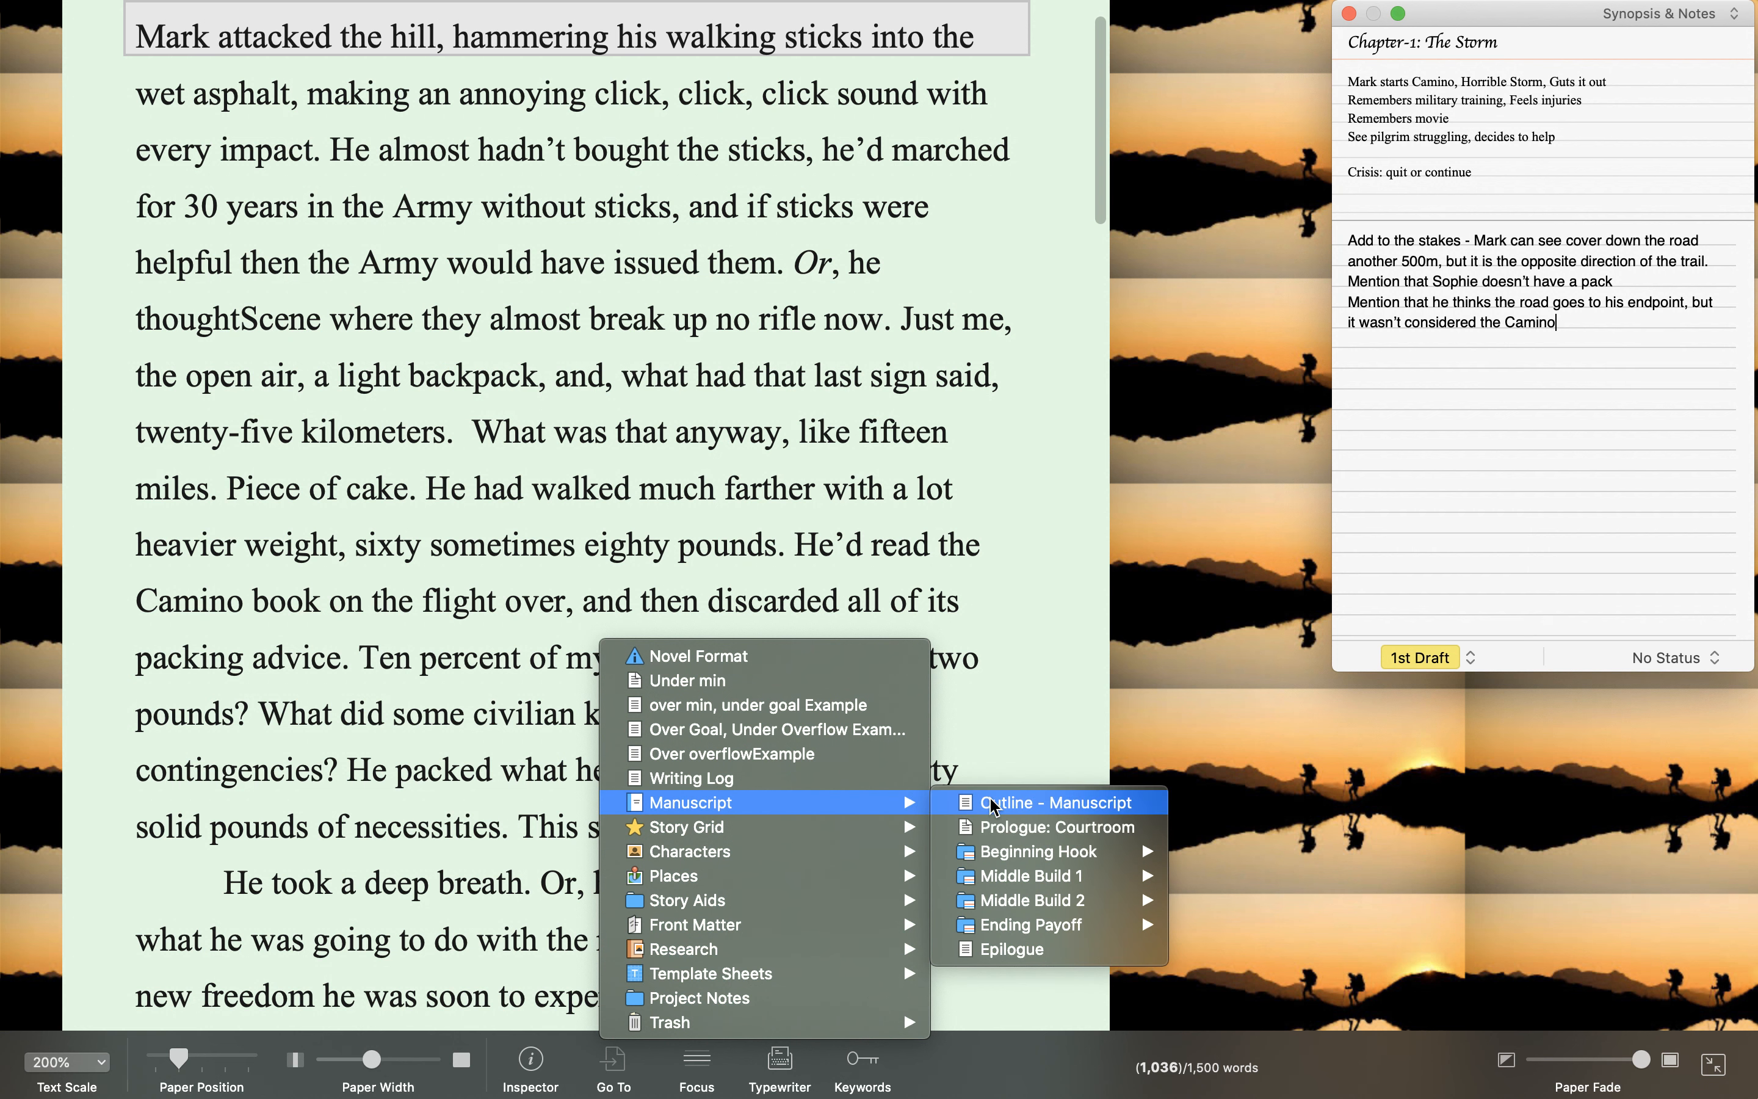
mouse_move(990, 855)
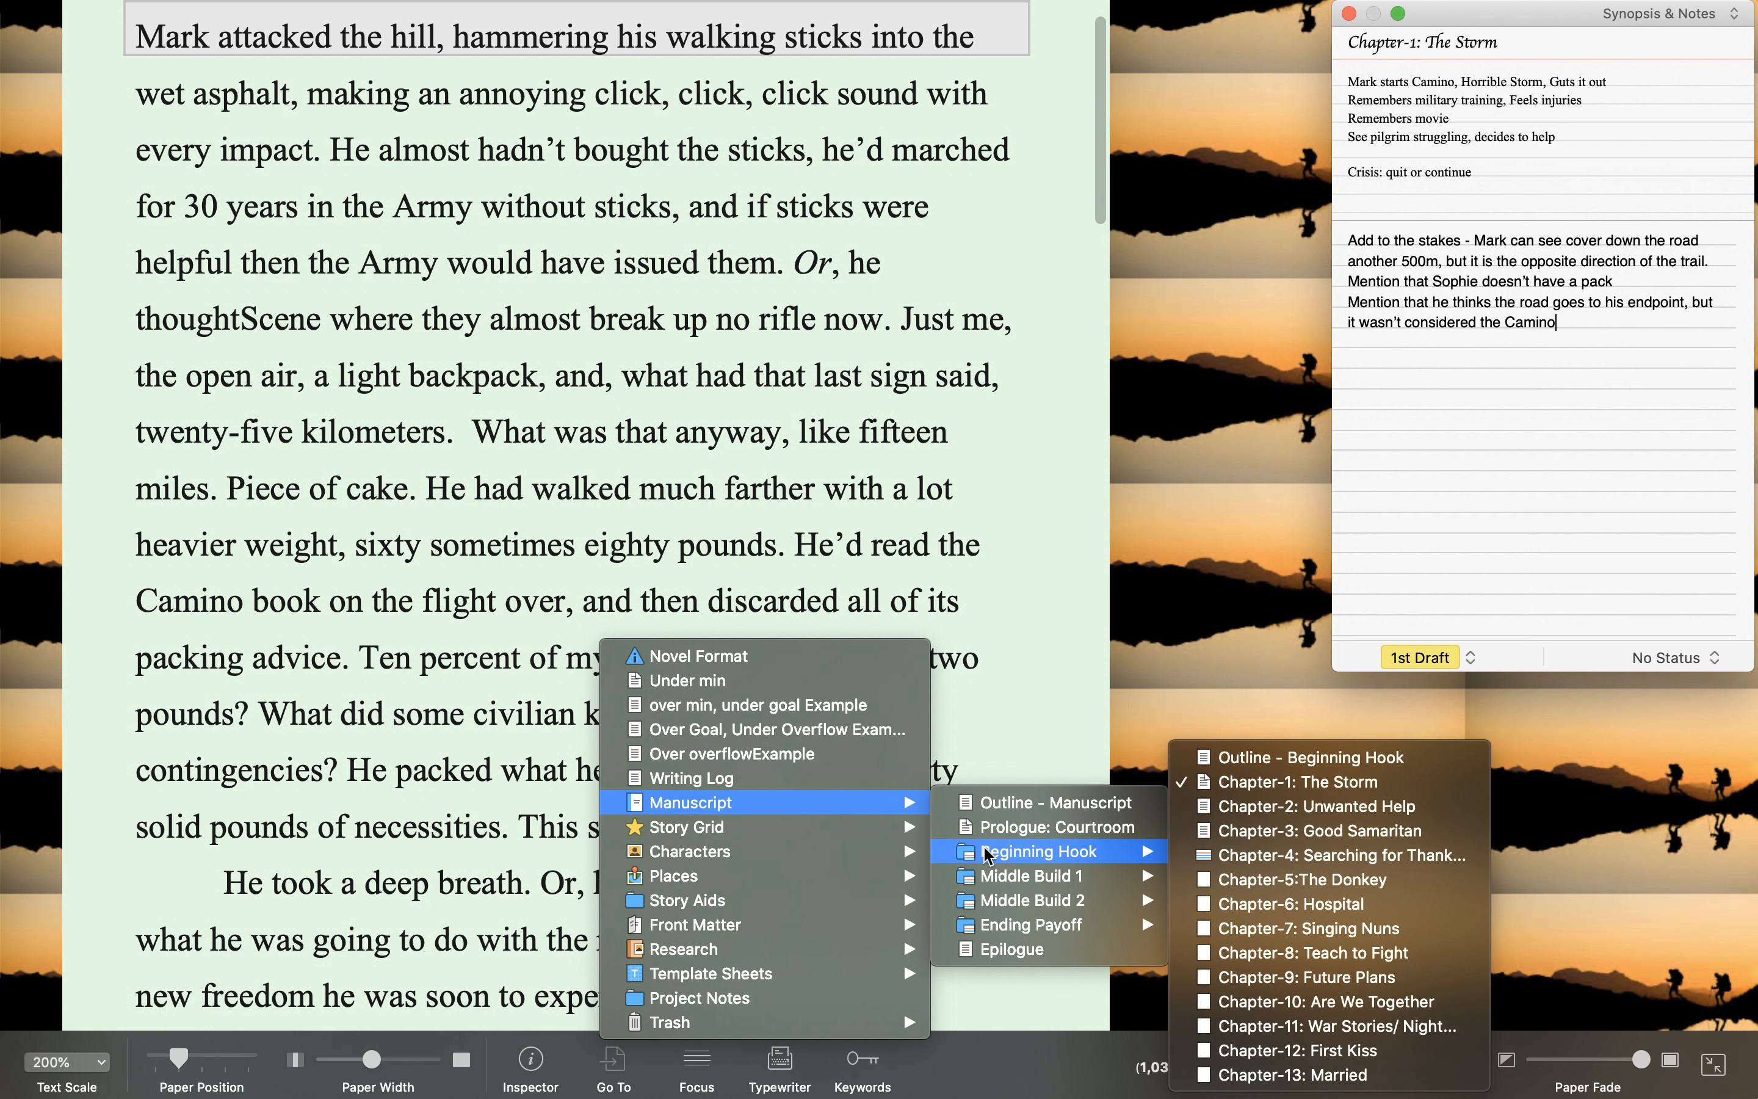
click(1338, 857)
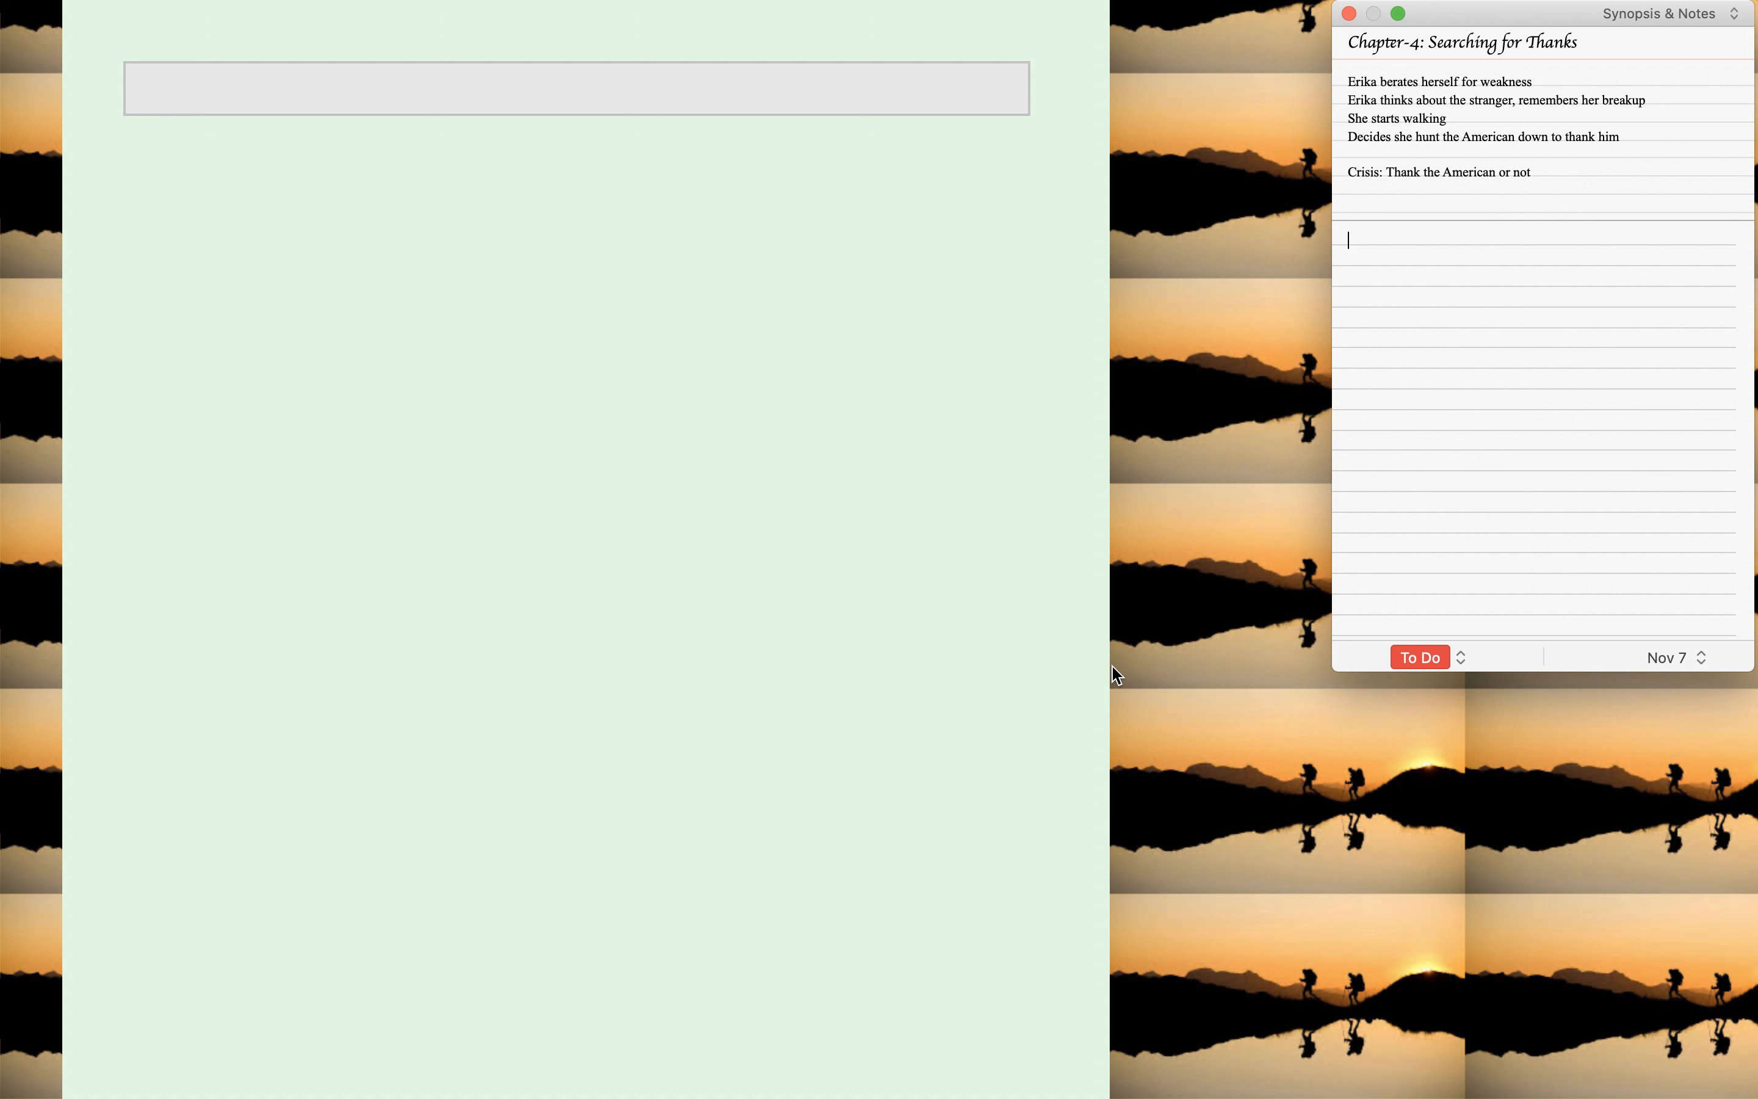
Shift the composition paper fully to the left and widen it until it reaches the floating inspector
mouse_move(891, 1095)
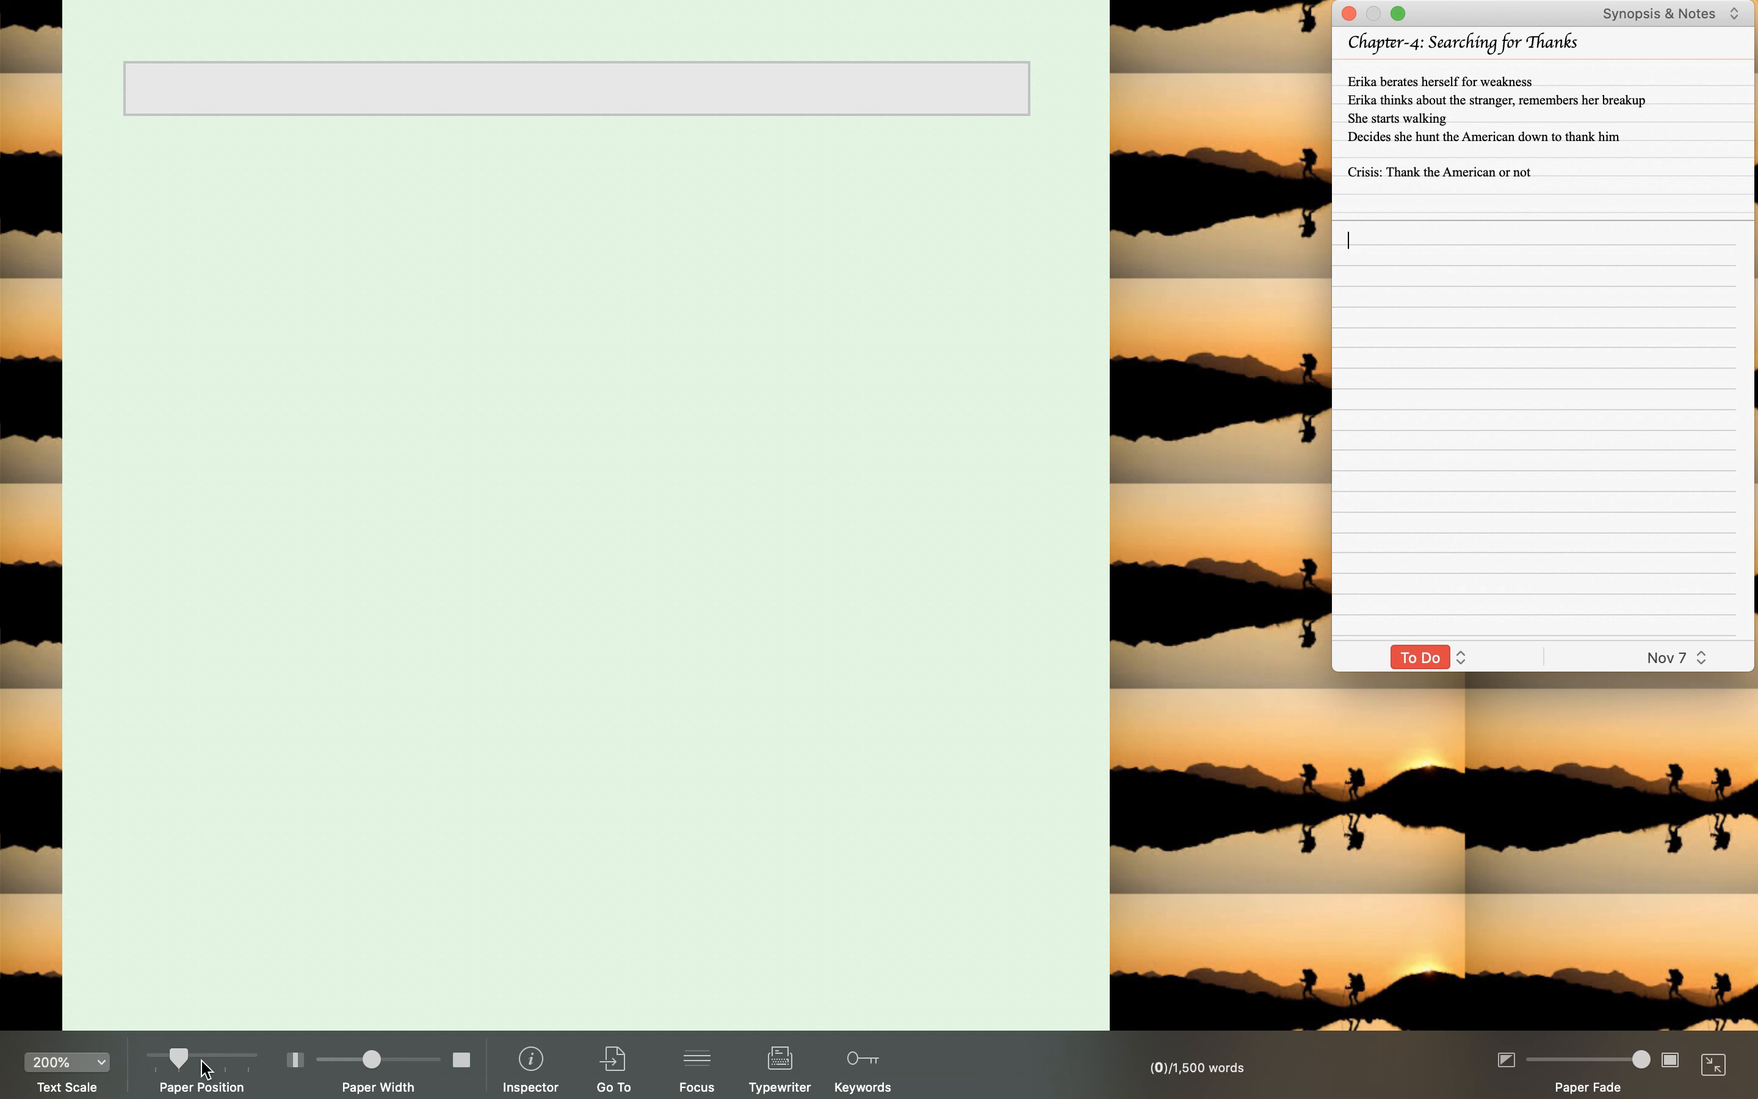
drag(179, 1059, 156, 1060)
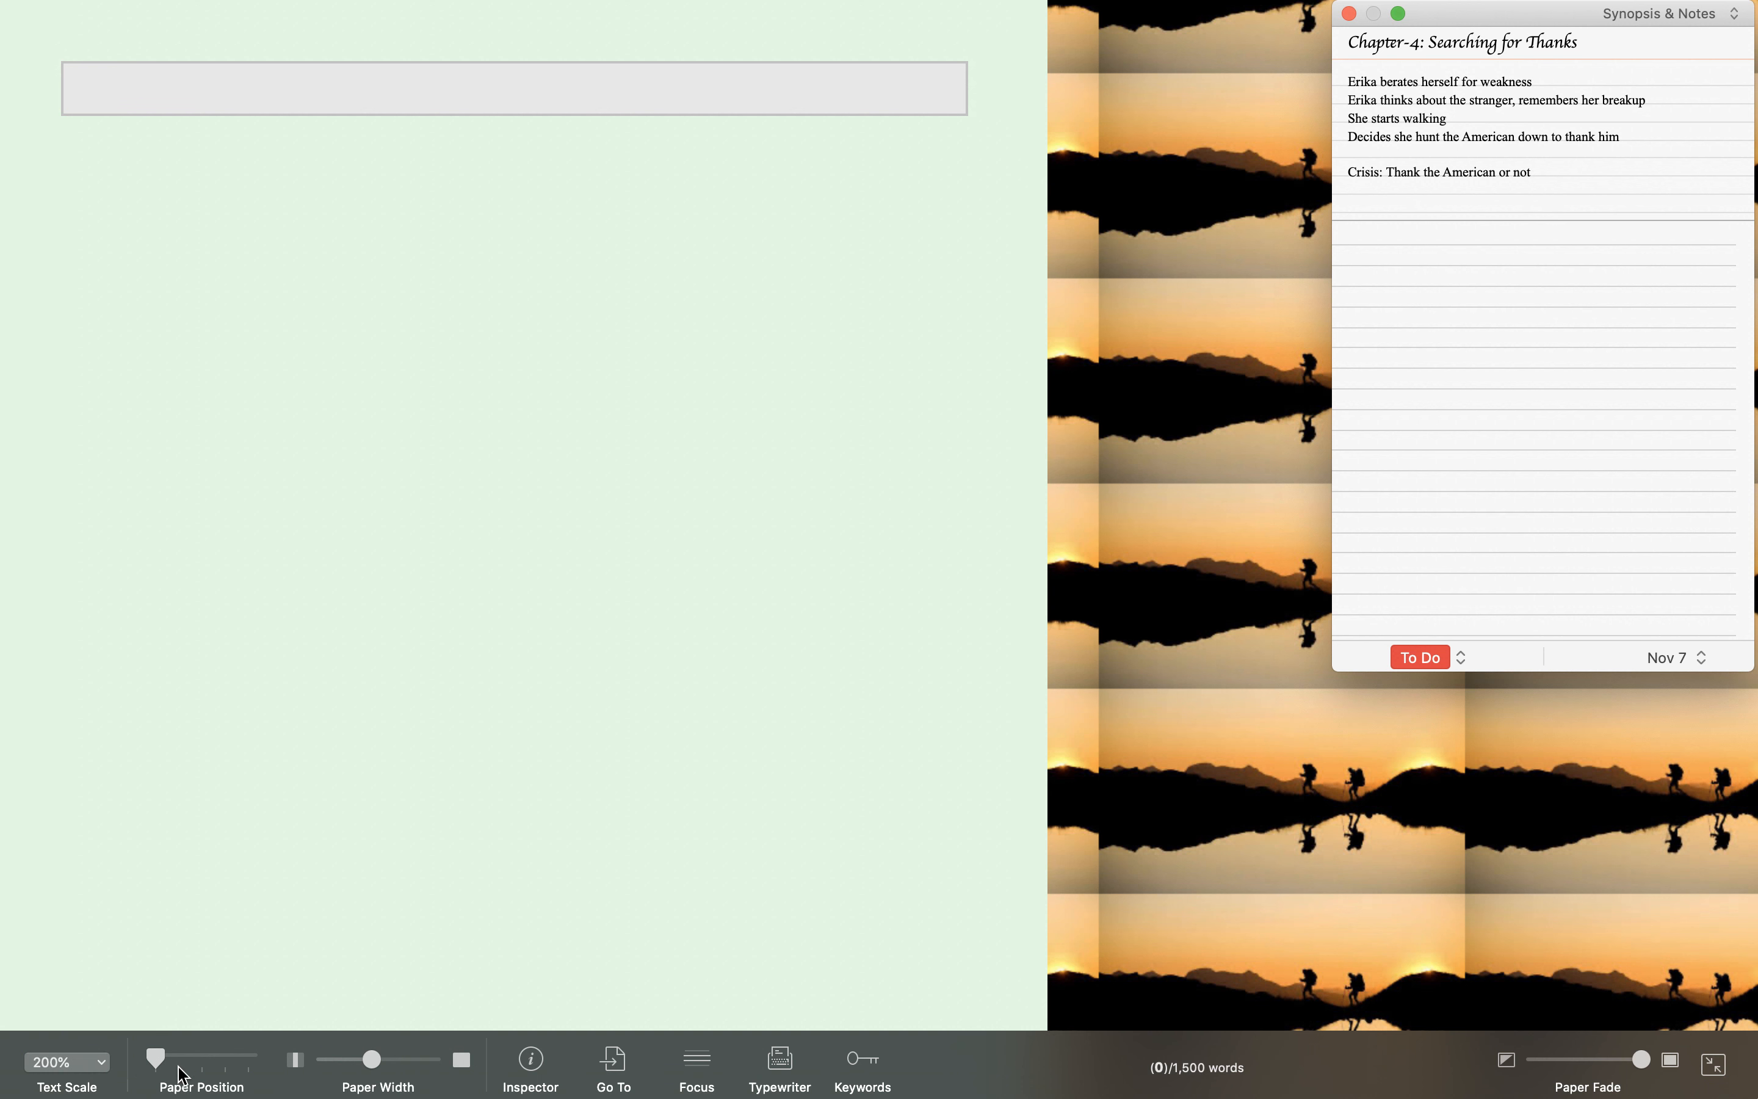
drag(379, 1064, 400, 1068)
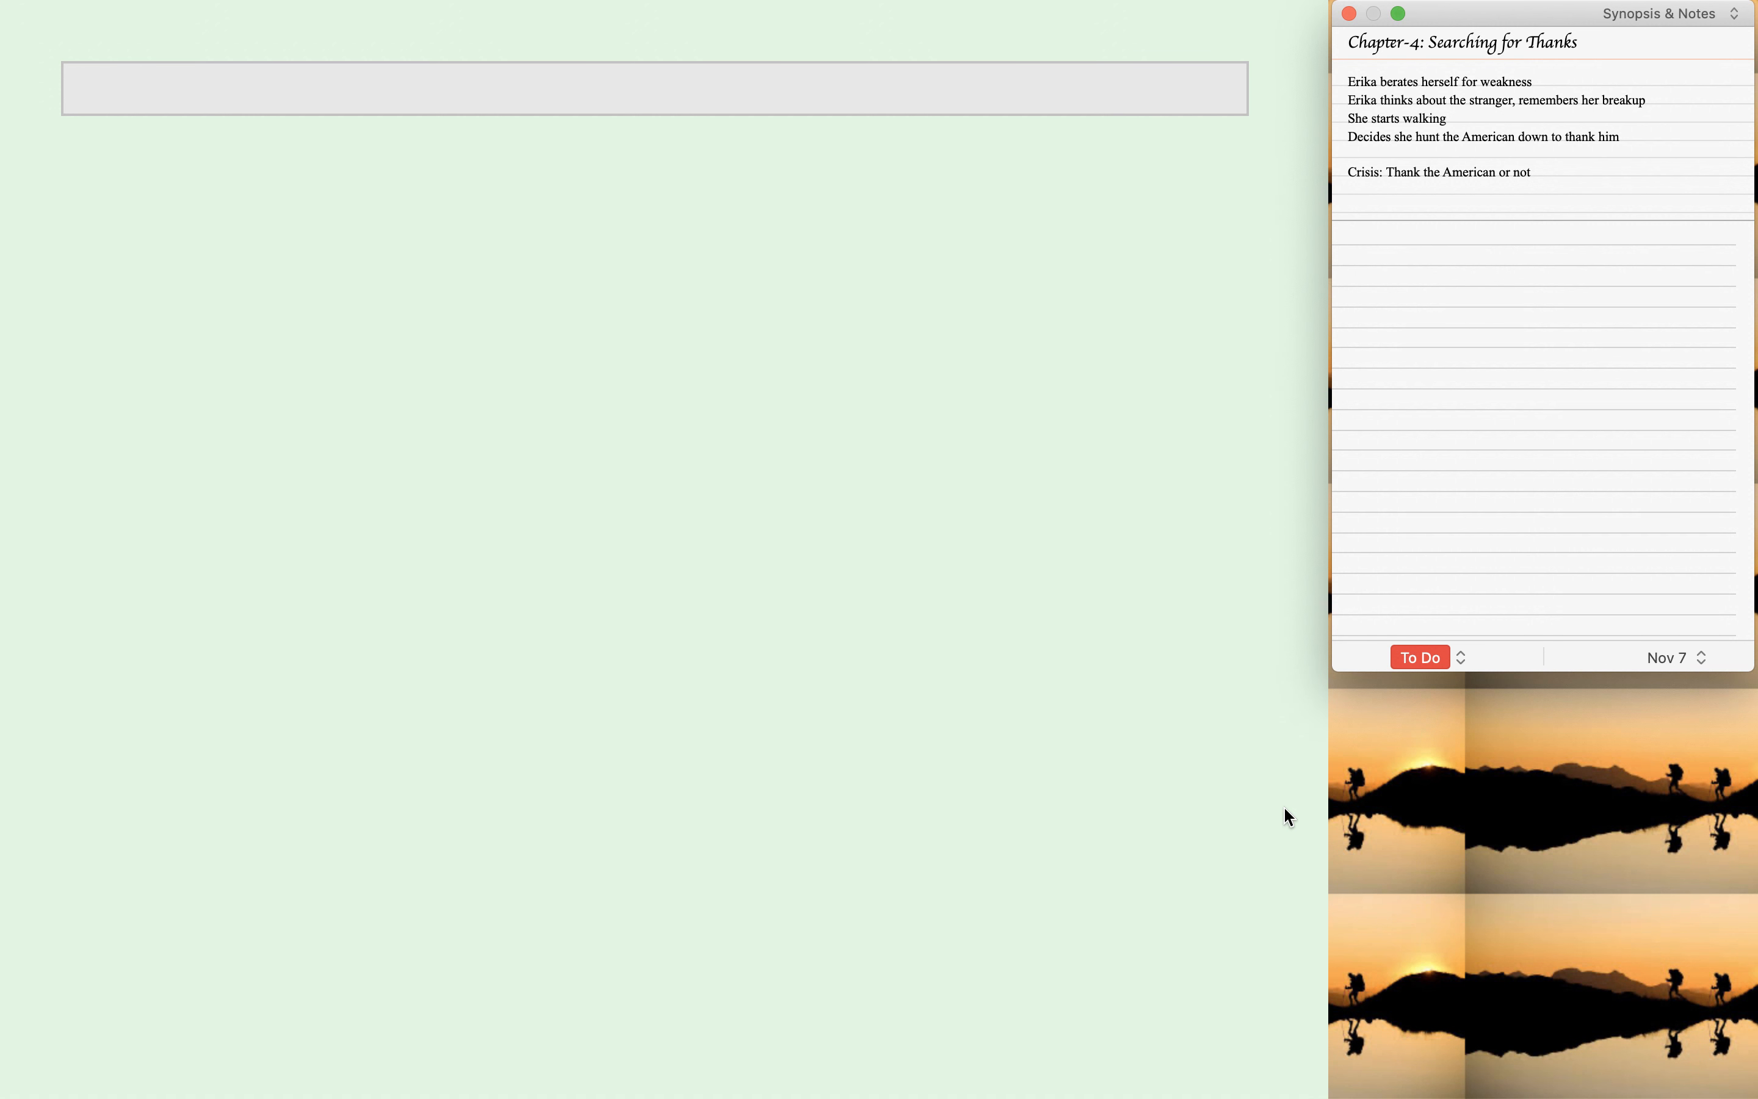
Go back to Chapter-1: The Storm in the Beginning Hook folder and exit composition mode
mouse_move(726, 1090)
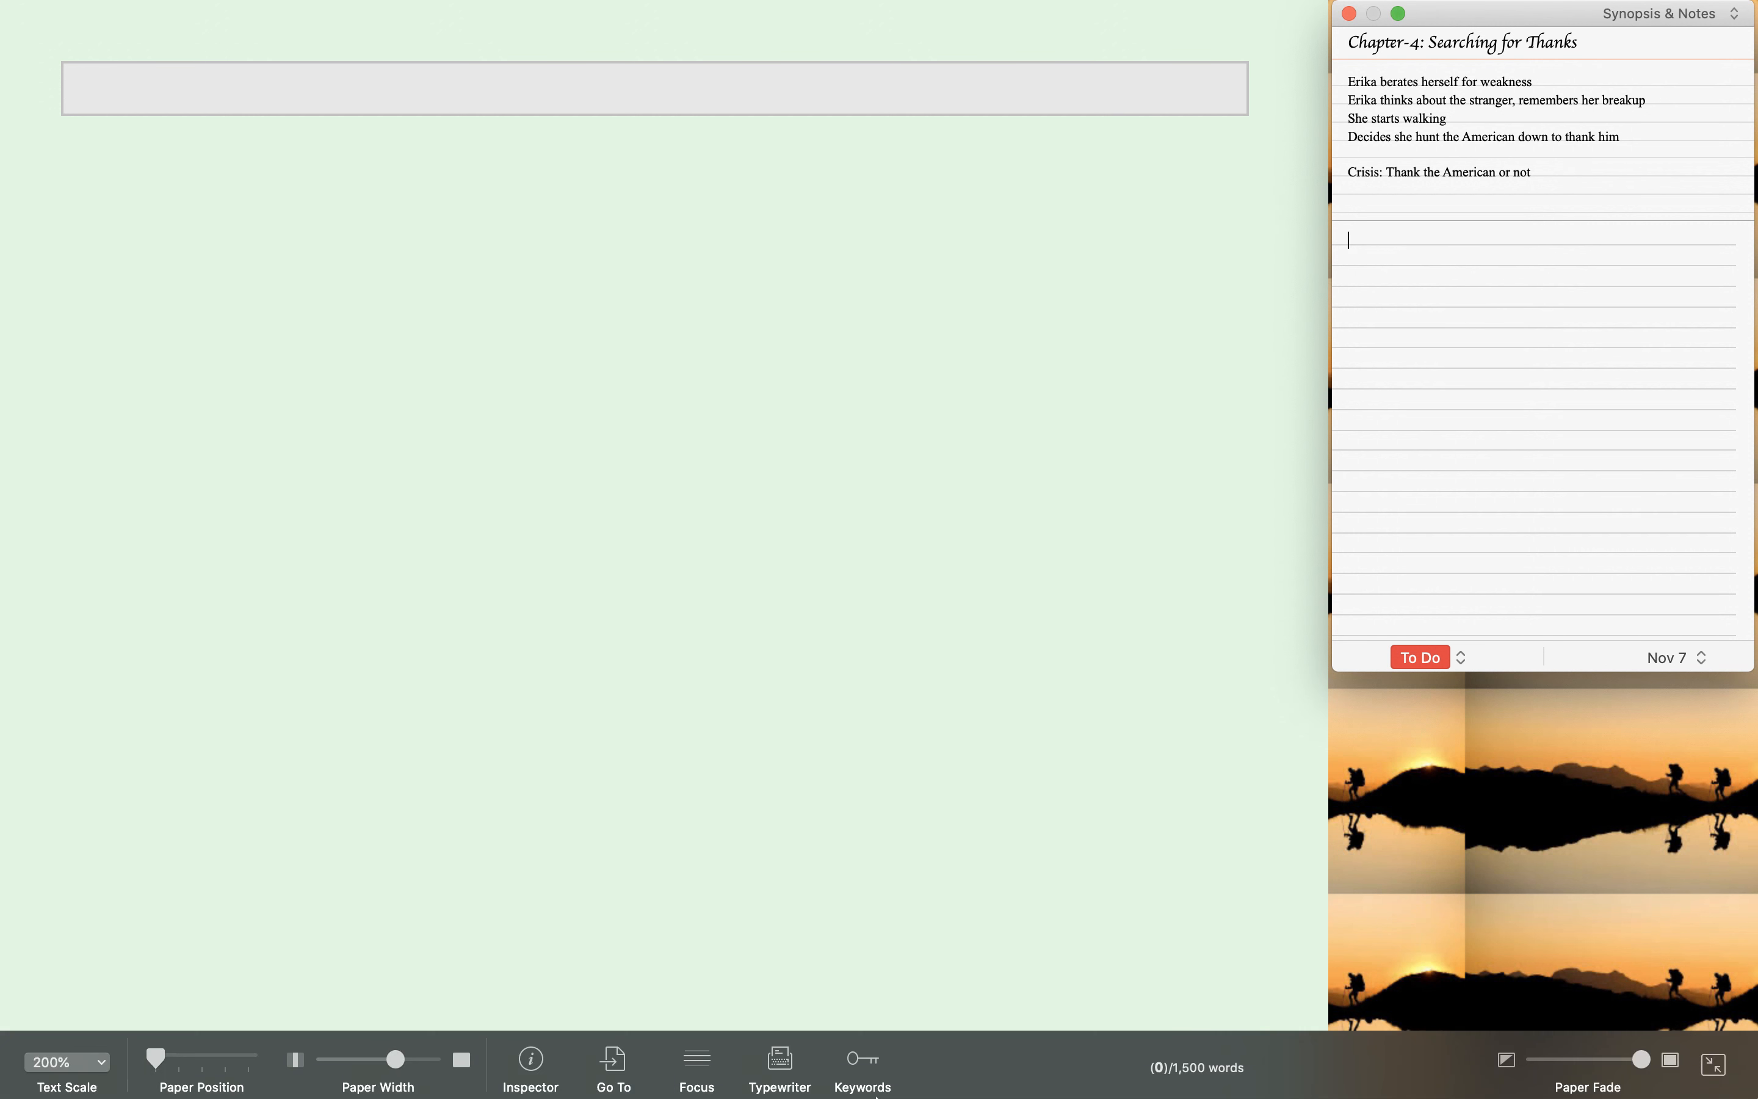
click(619, 1074)
mouse_move(761, 803)
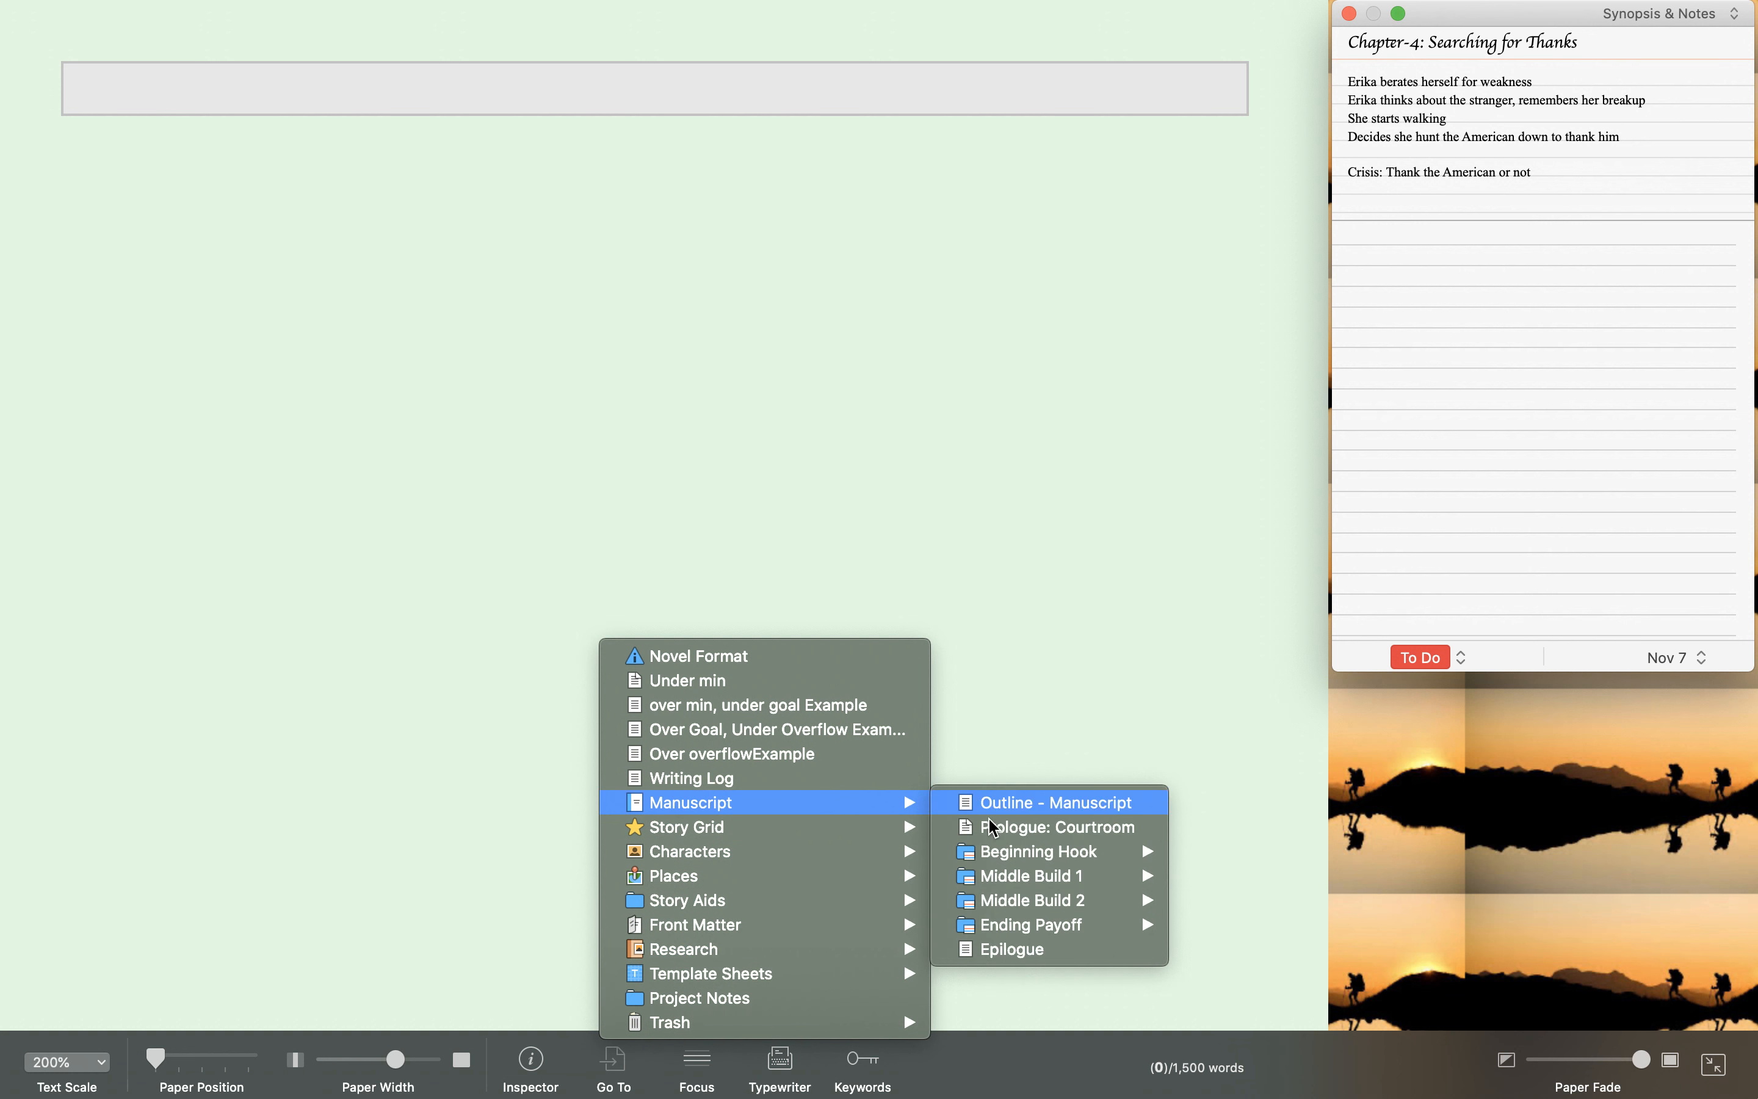
mouse_move(1002, 852)
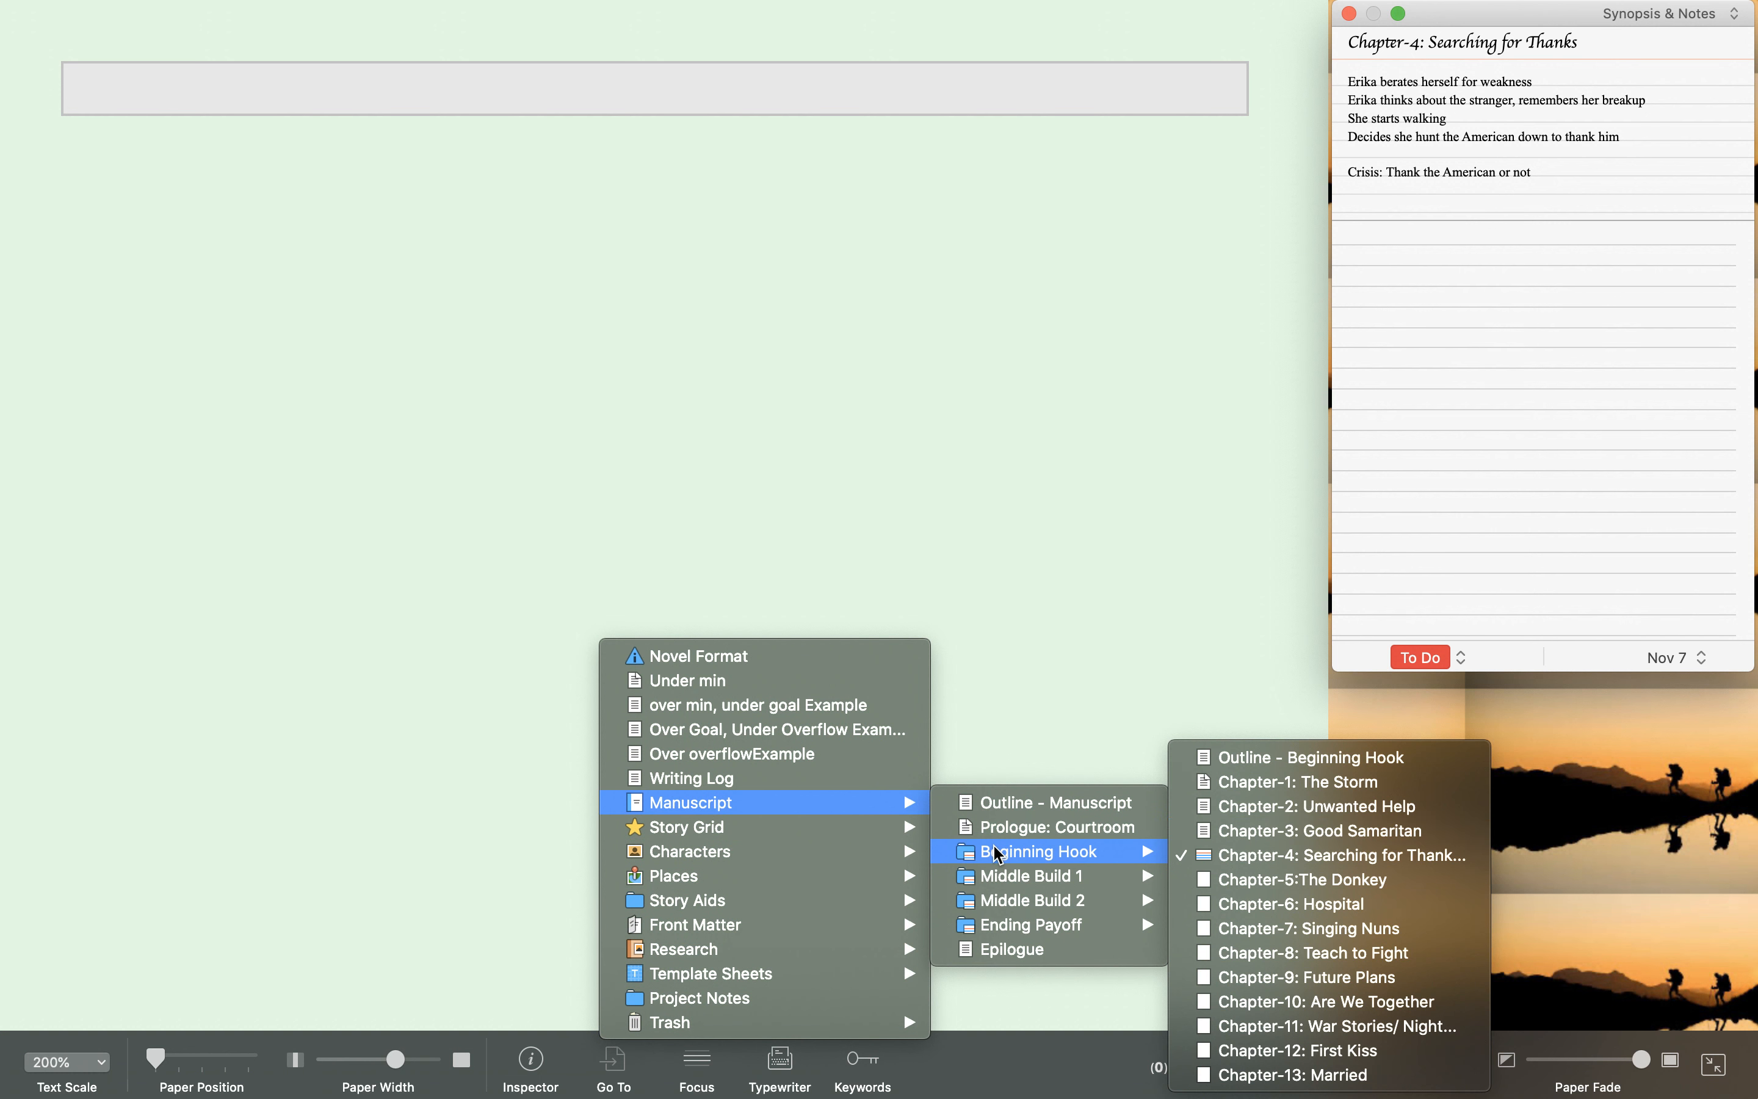
click(1283, 783)
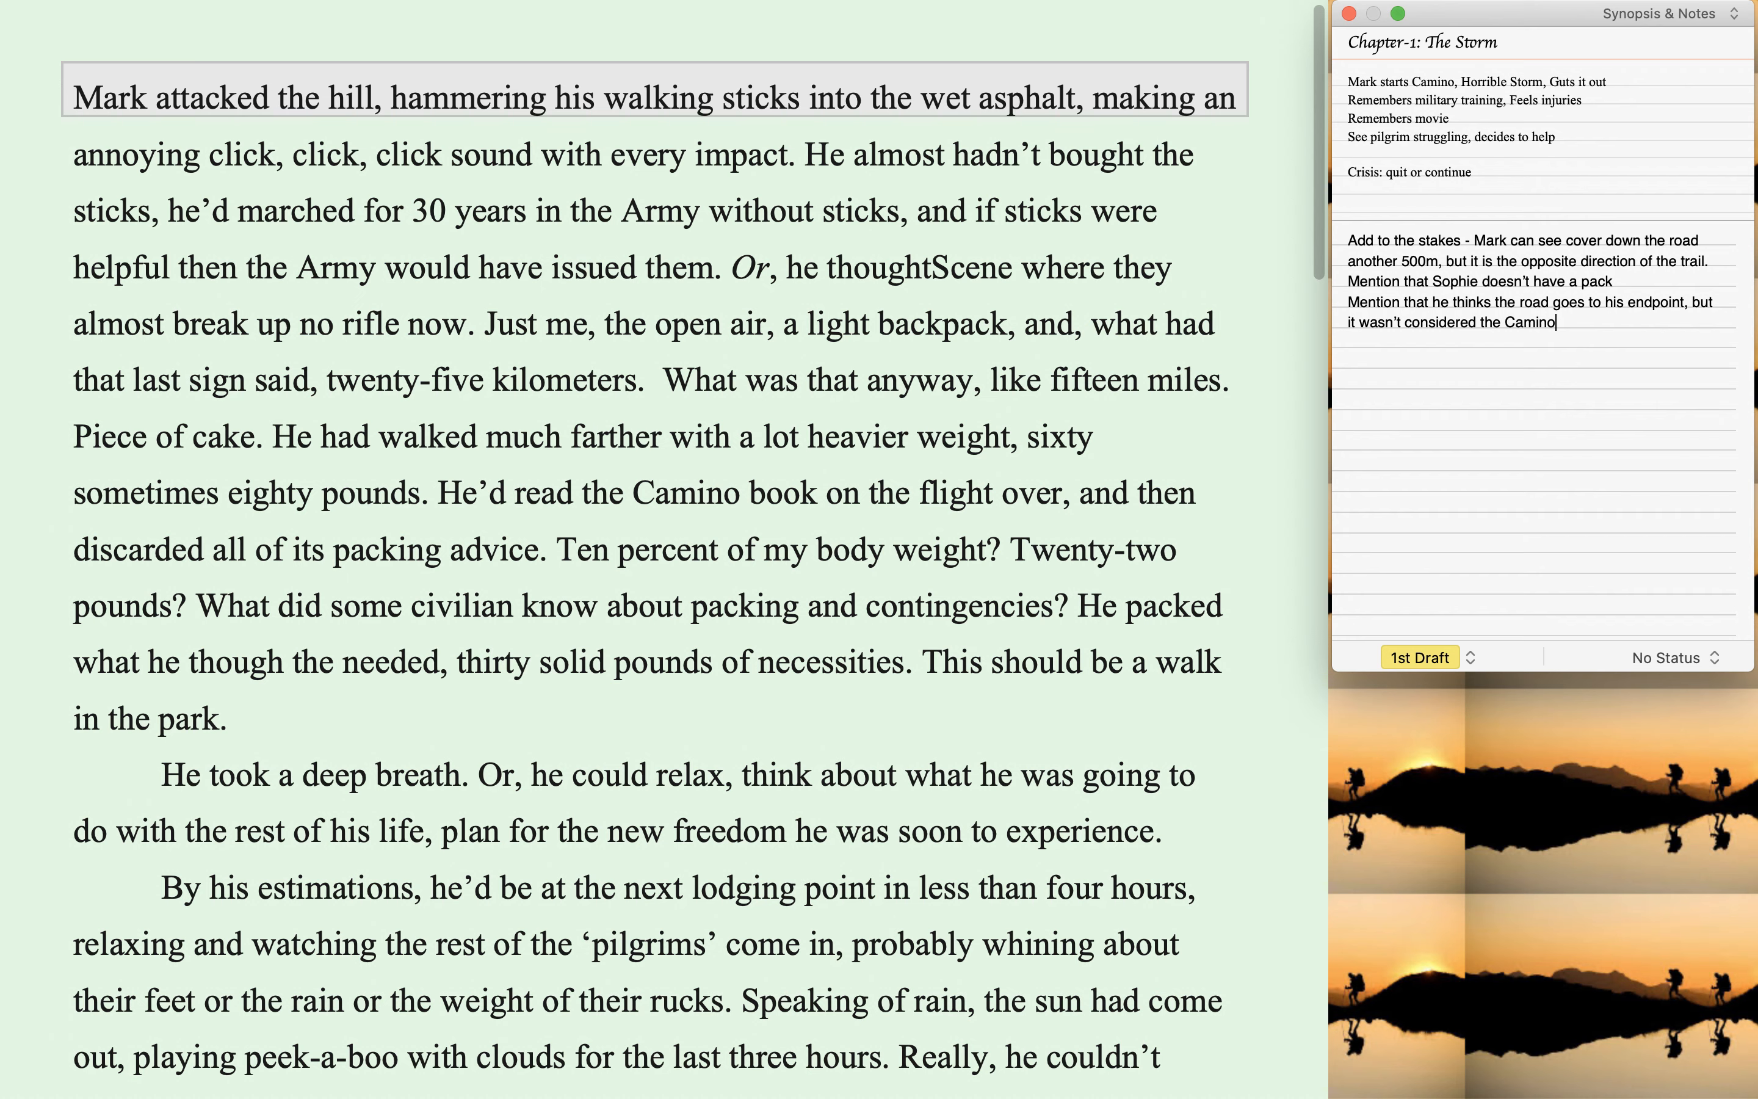
key(Escape)
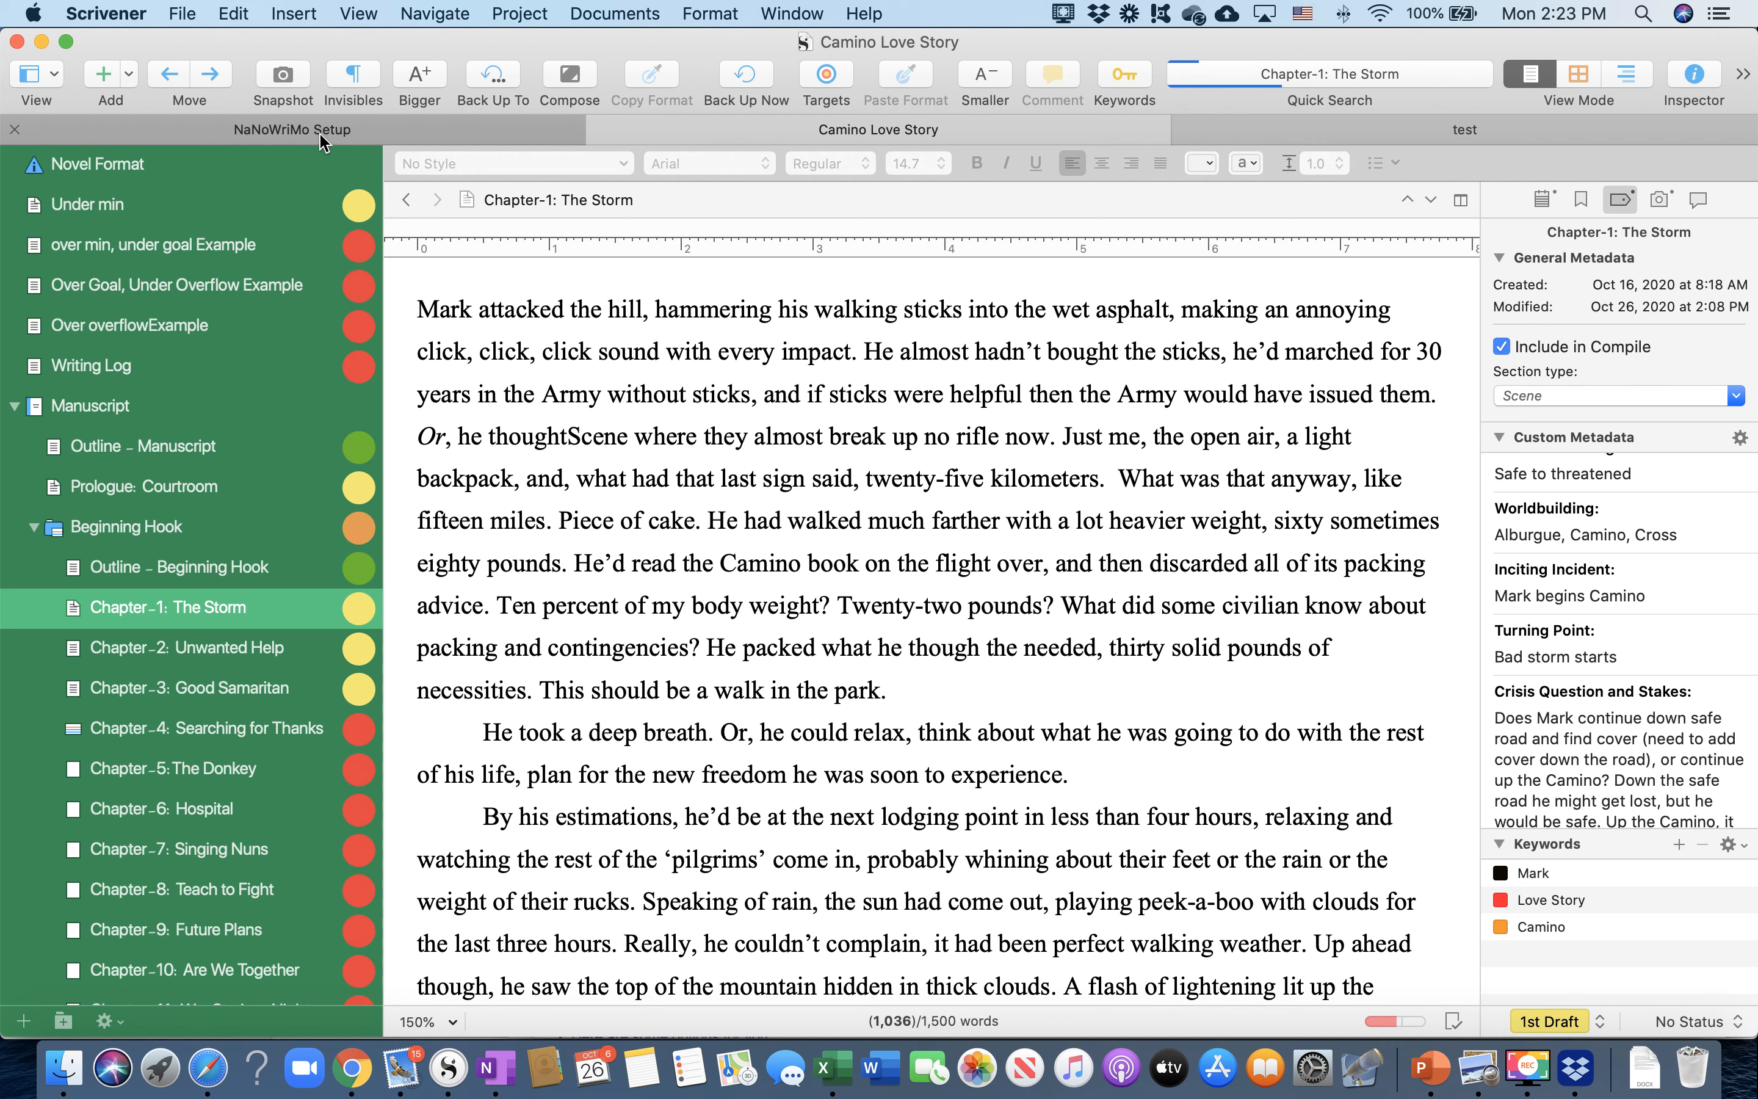
Switch to the NaNoWriMo Setup project and show the Research document in its Intro folder
click(351, 138)
scroll(137, 667, down, 1)
click(137, 665)
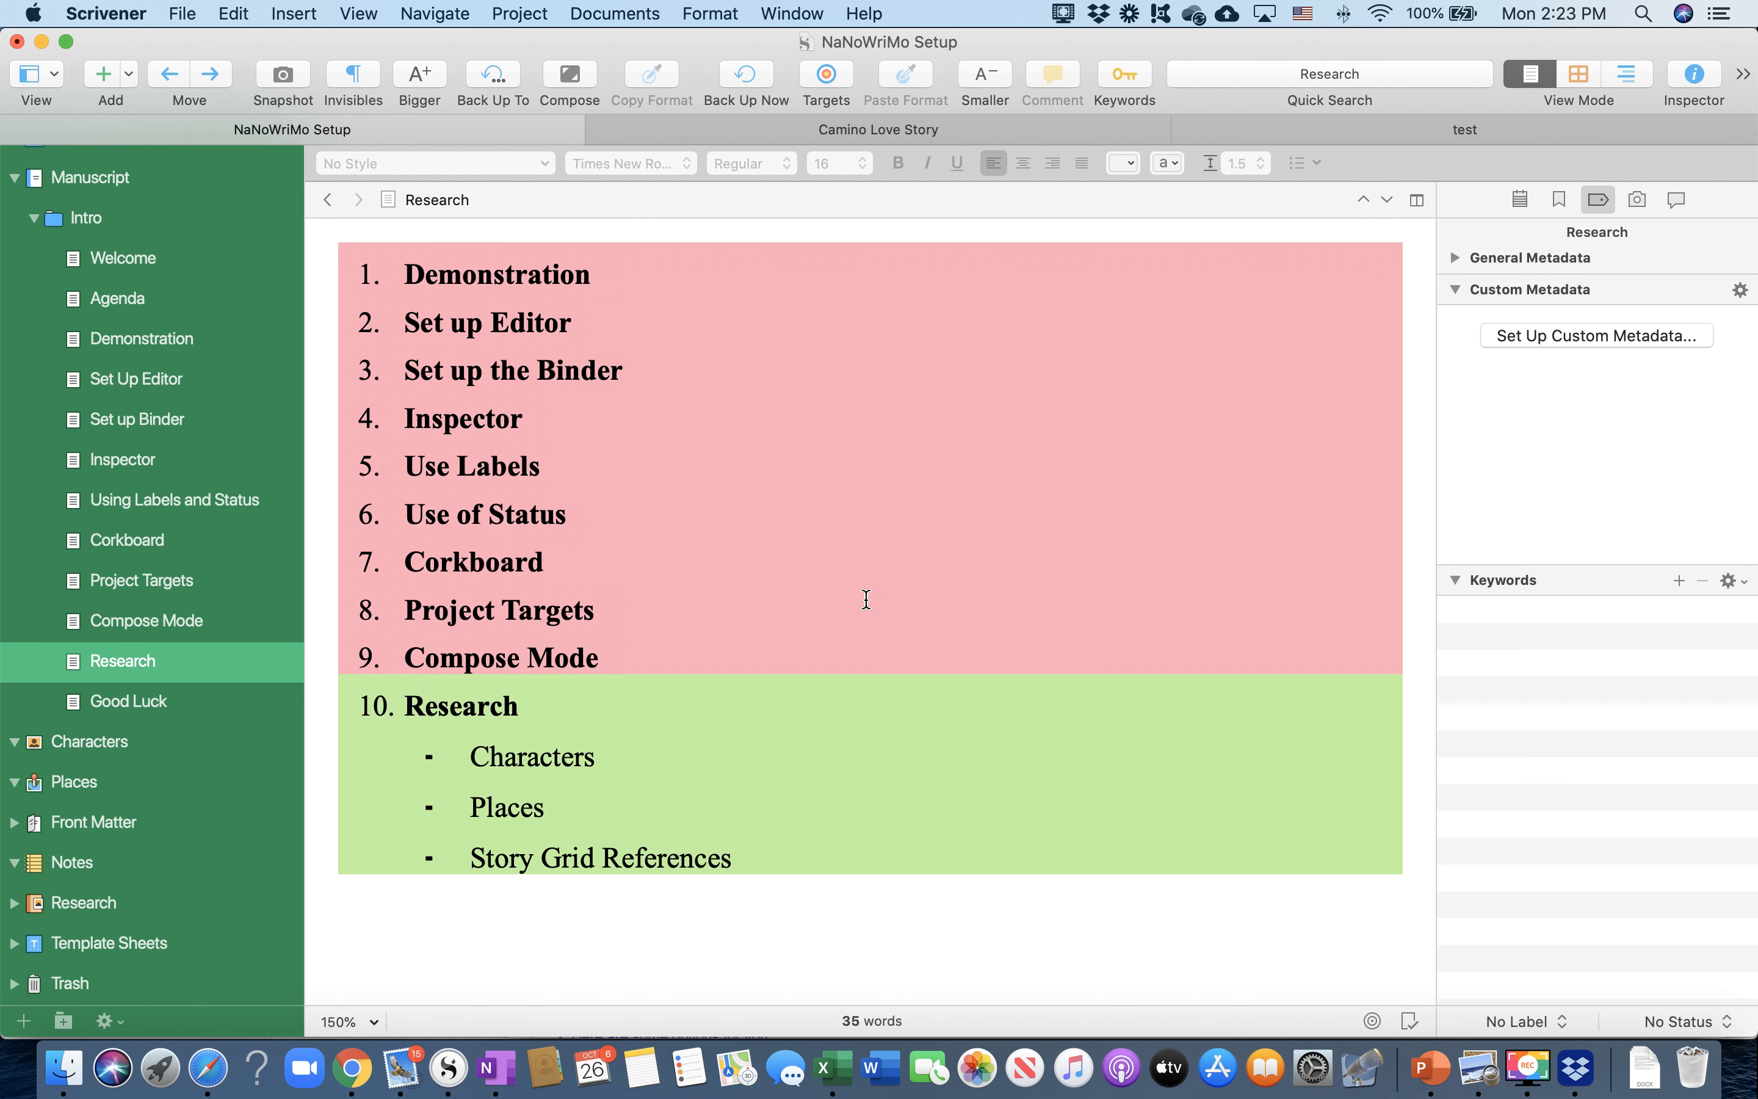
Return to the Camino Love Story project and look through the binder from the manuscript chapters to the reference folders
click(871, 123)
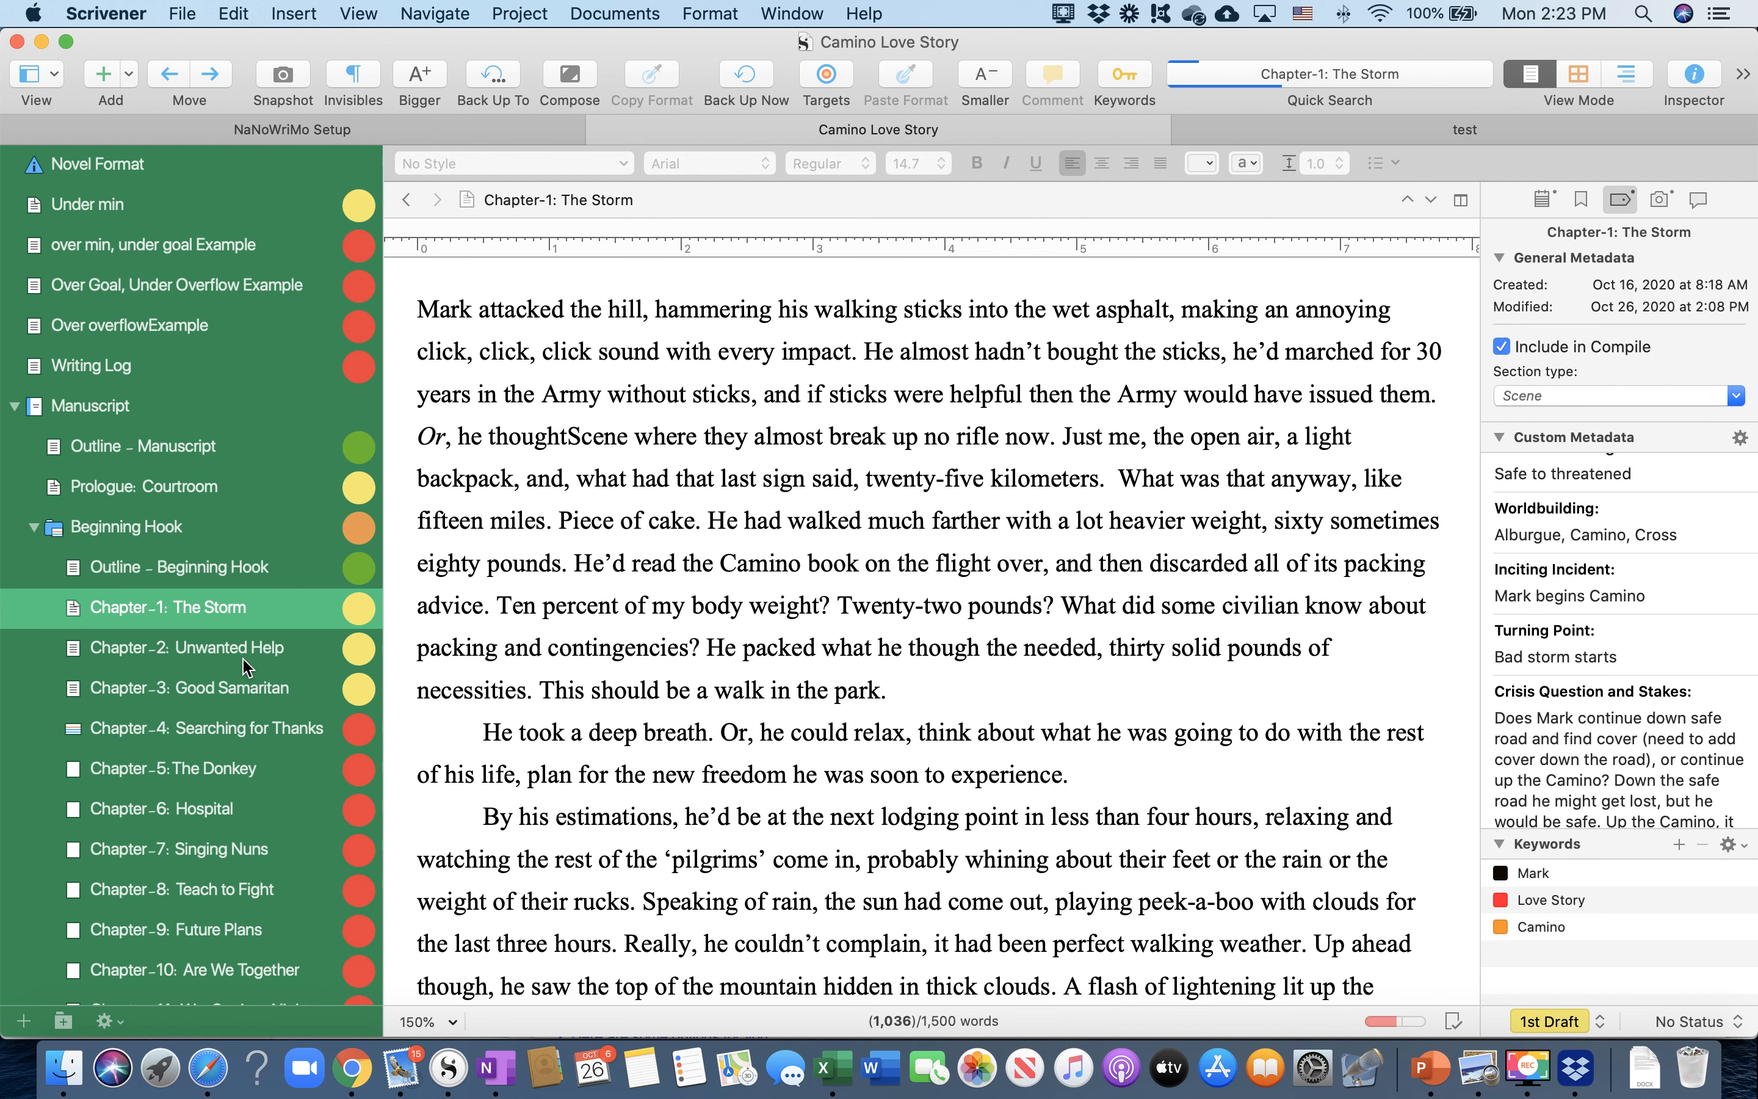
scroll(251, 667, down, 10)
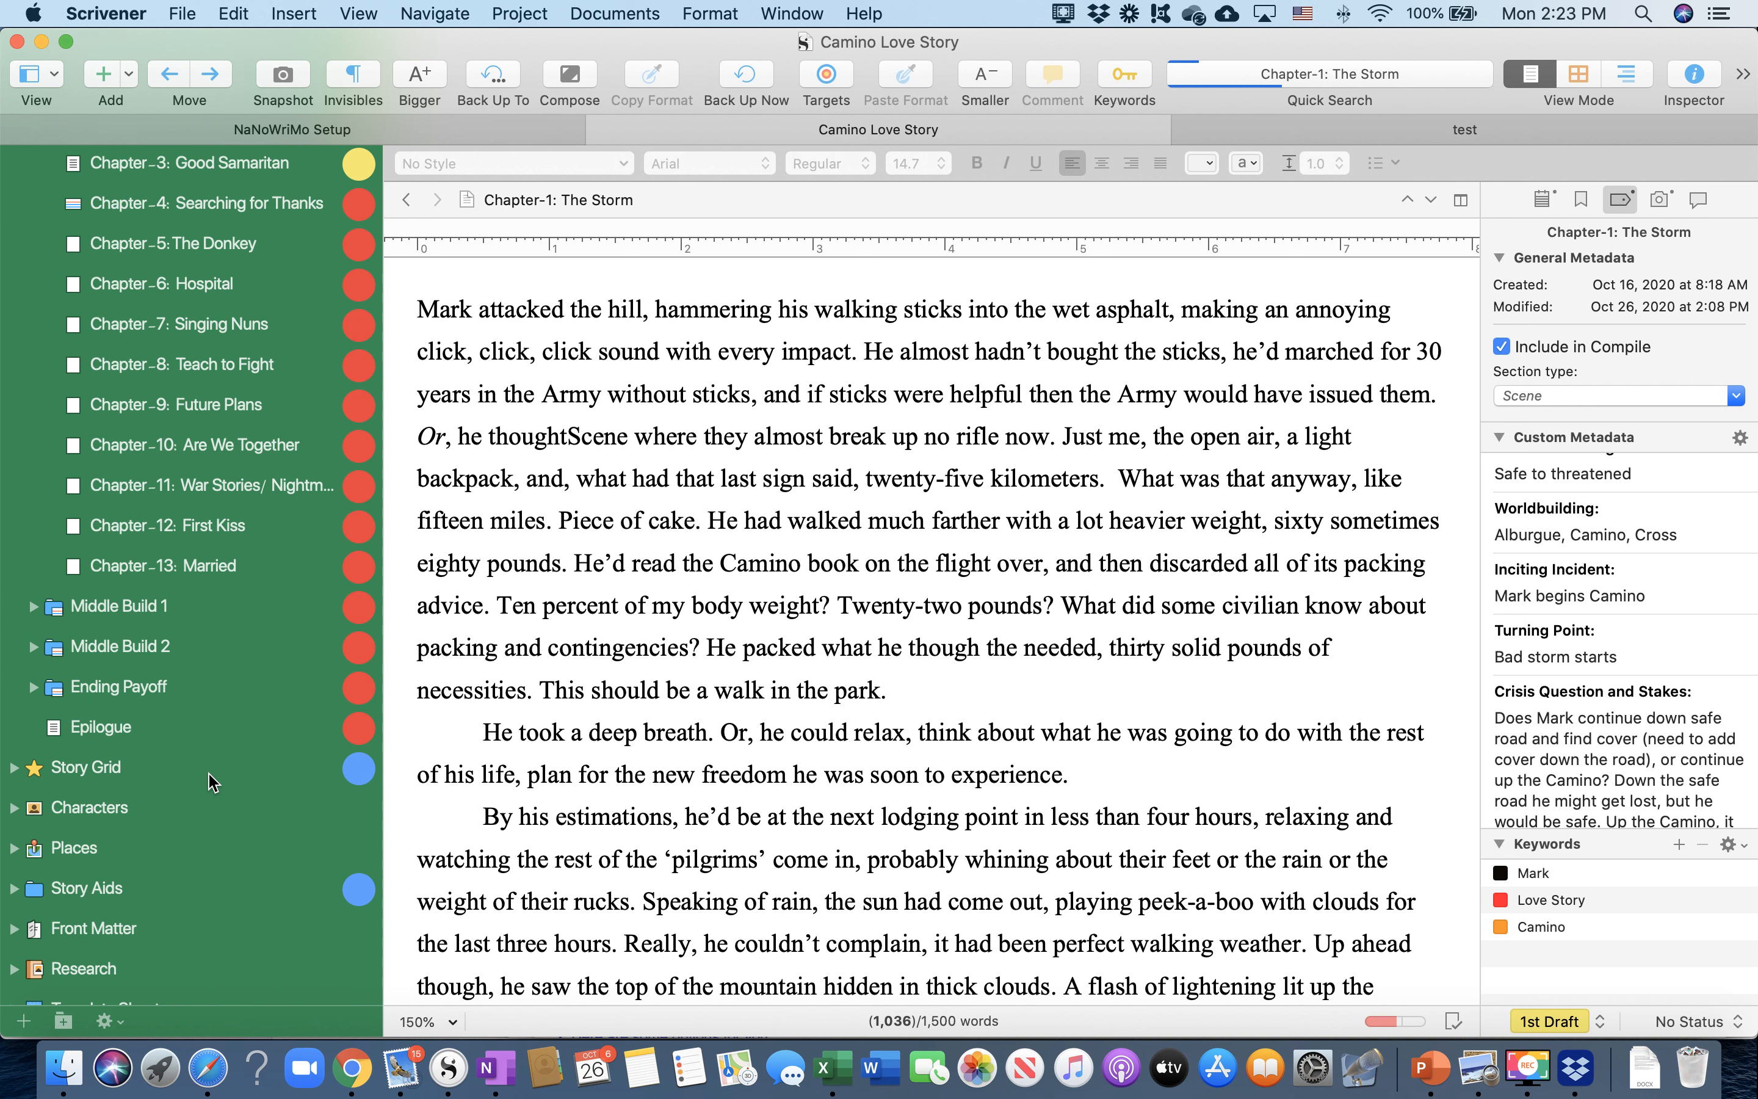
scroll(216, 776, down, 2)
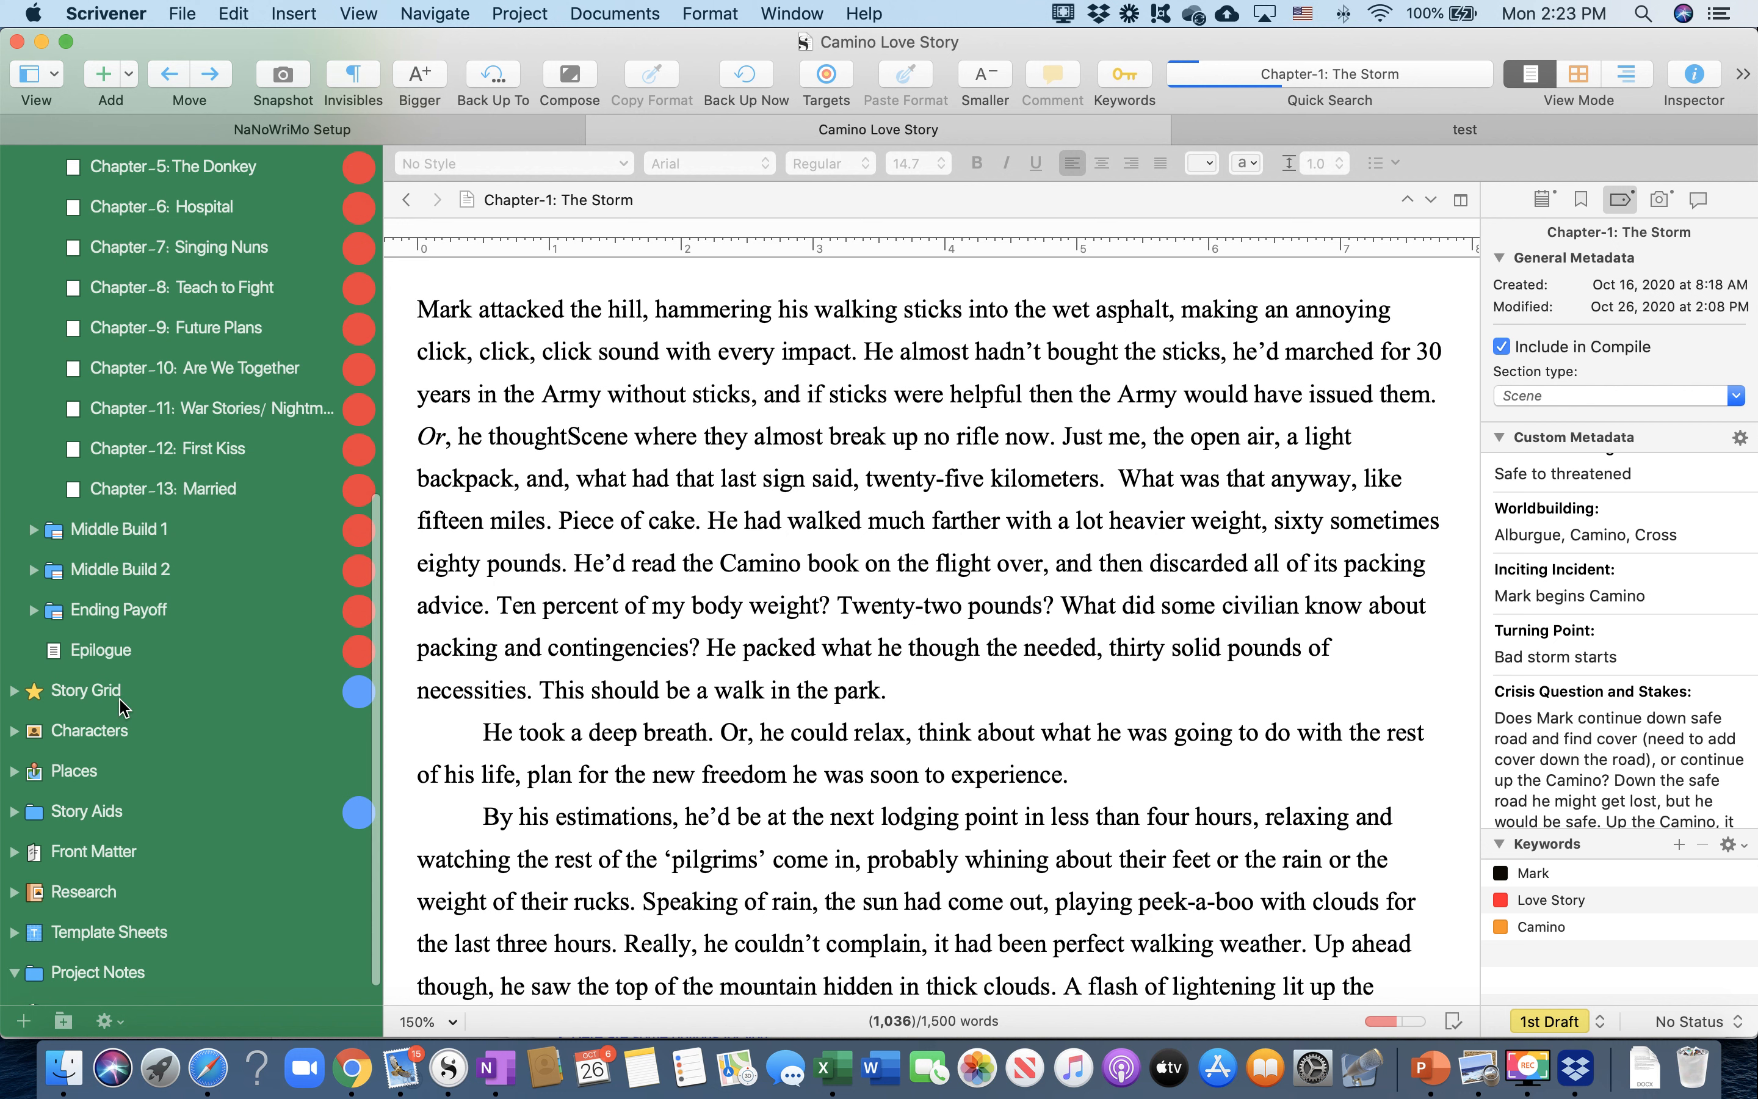
scroll(160, 727, up, 10)
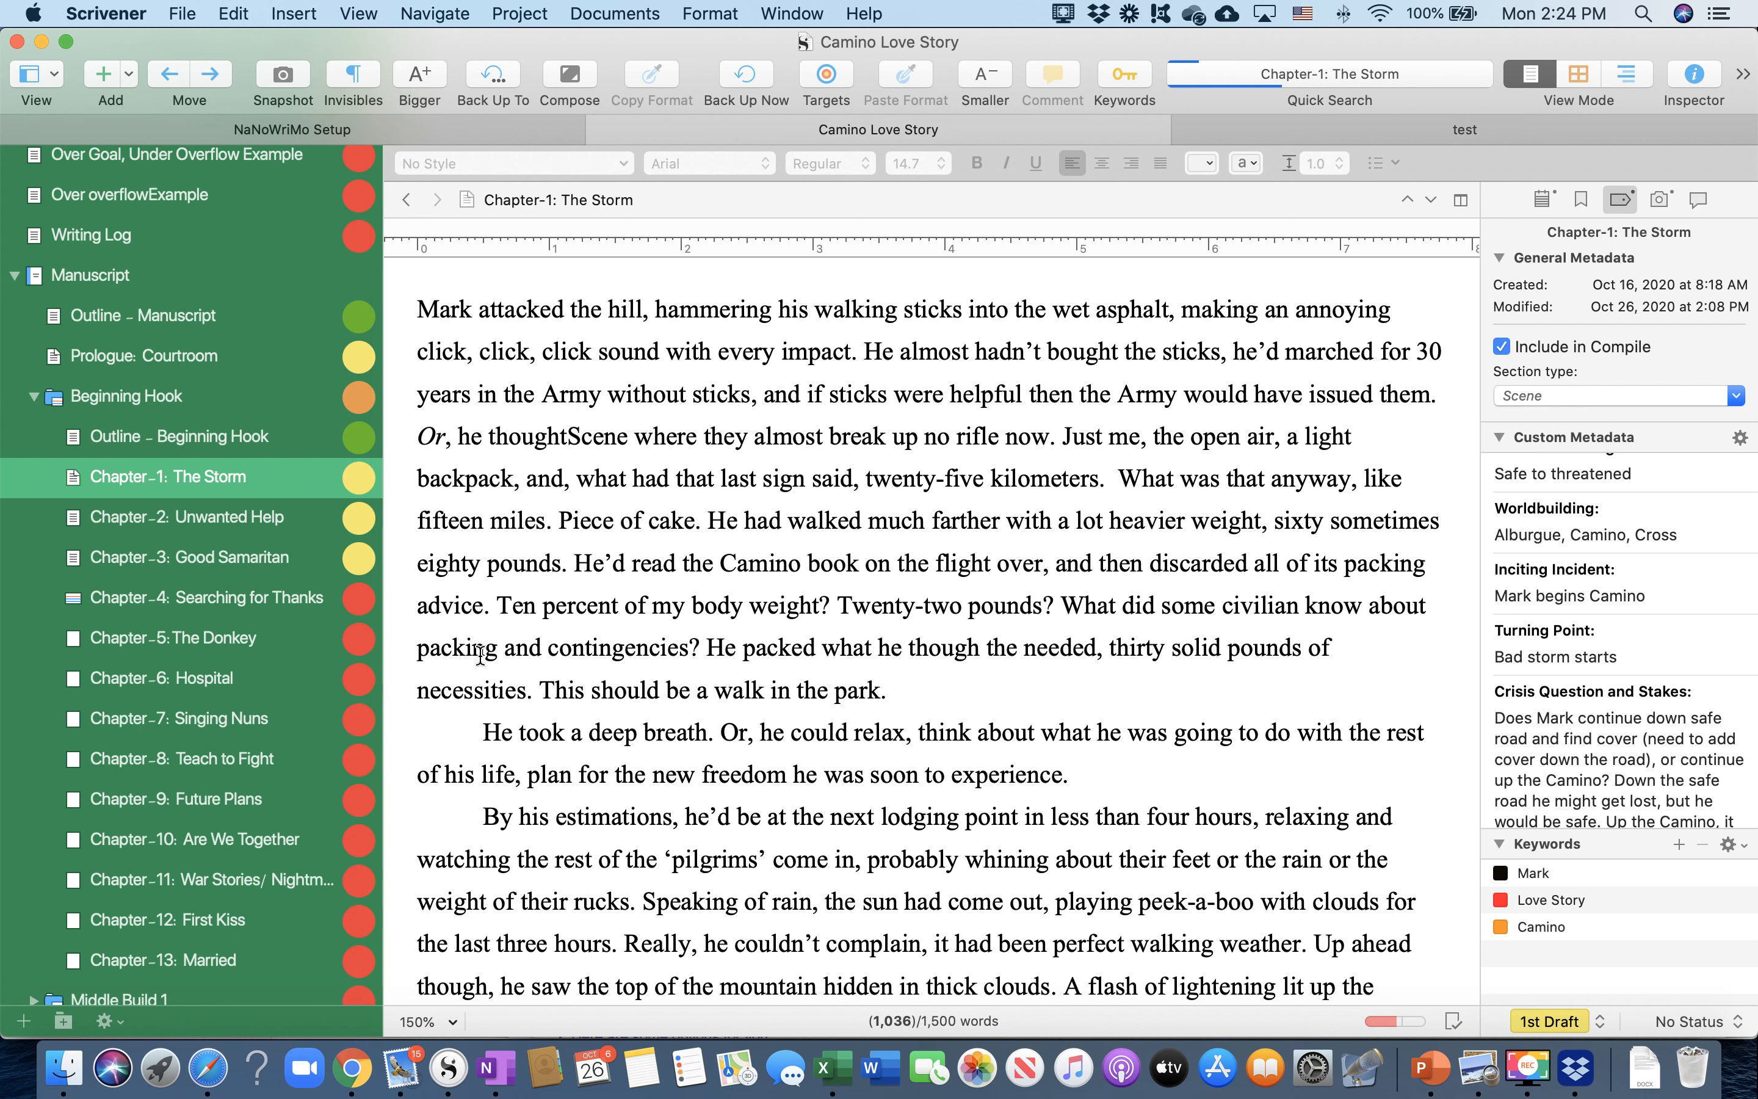
scroll(166, 856, down, 5)
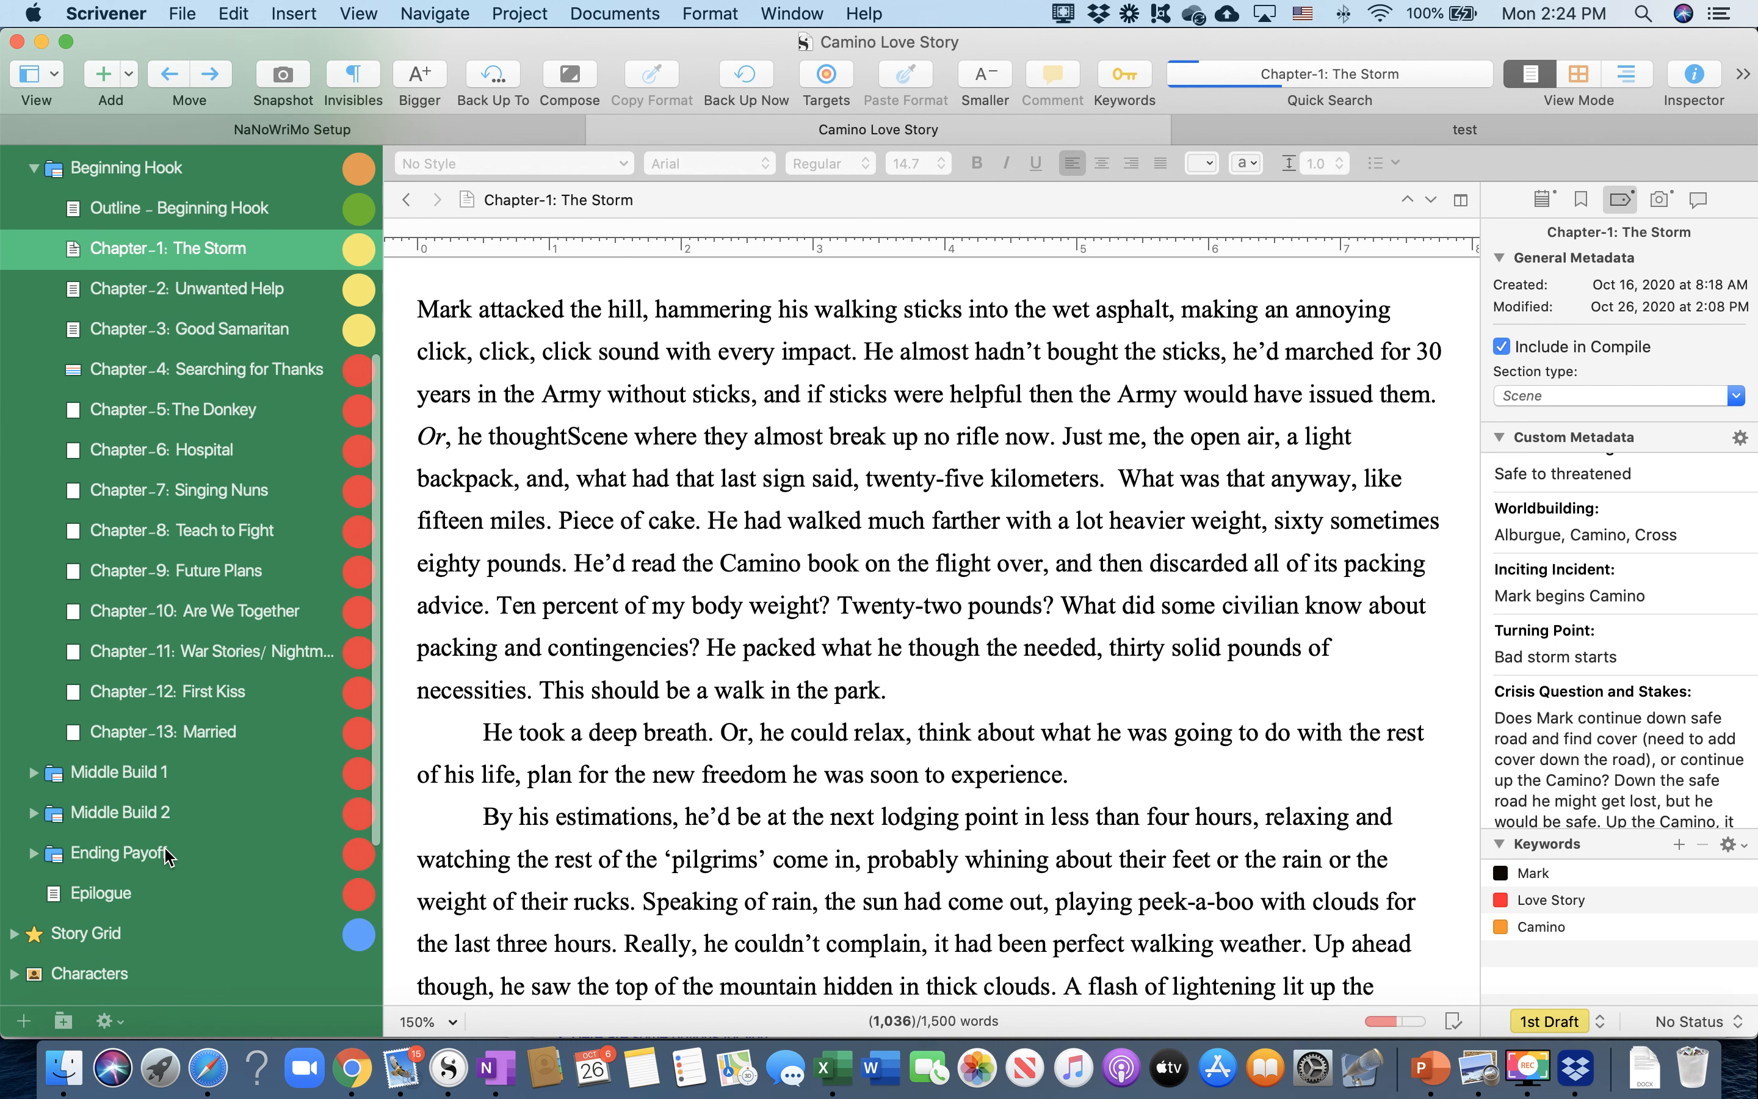
scroll(165, 855, down, 3)
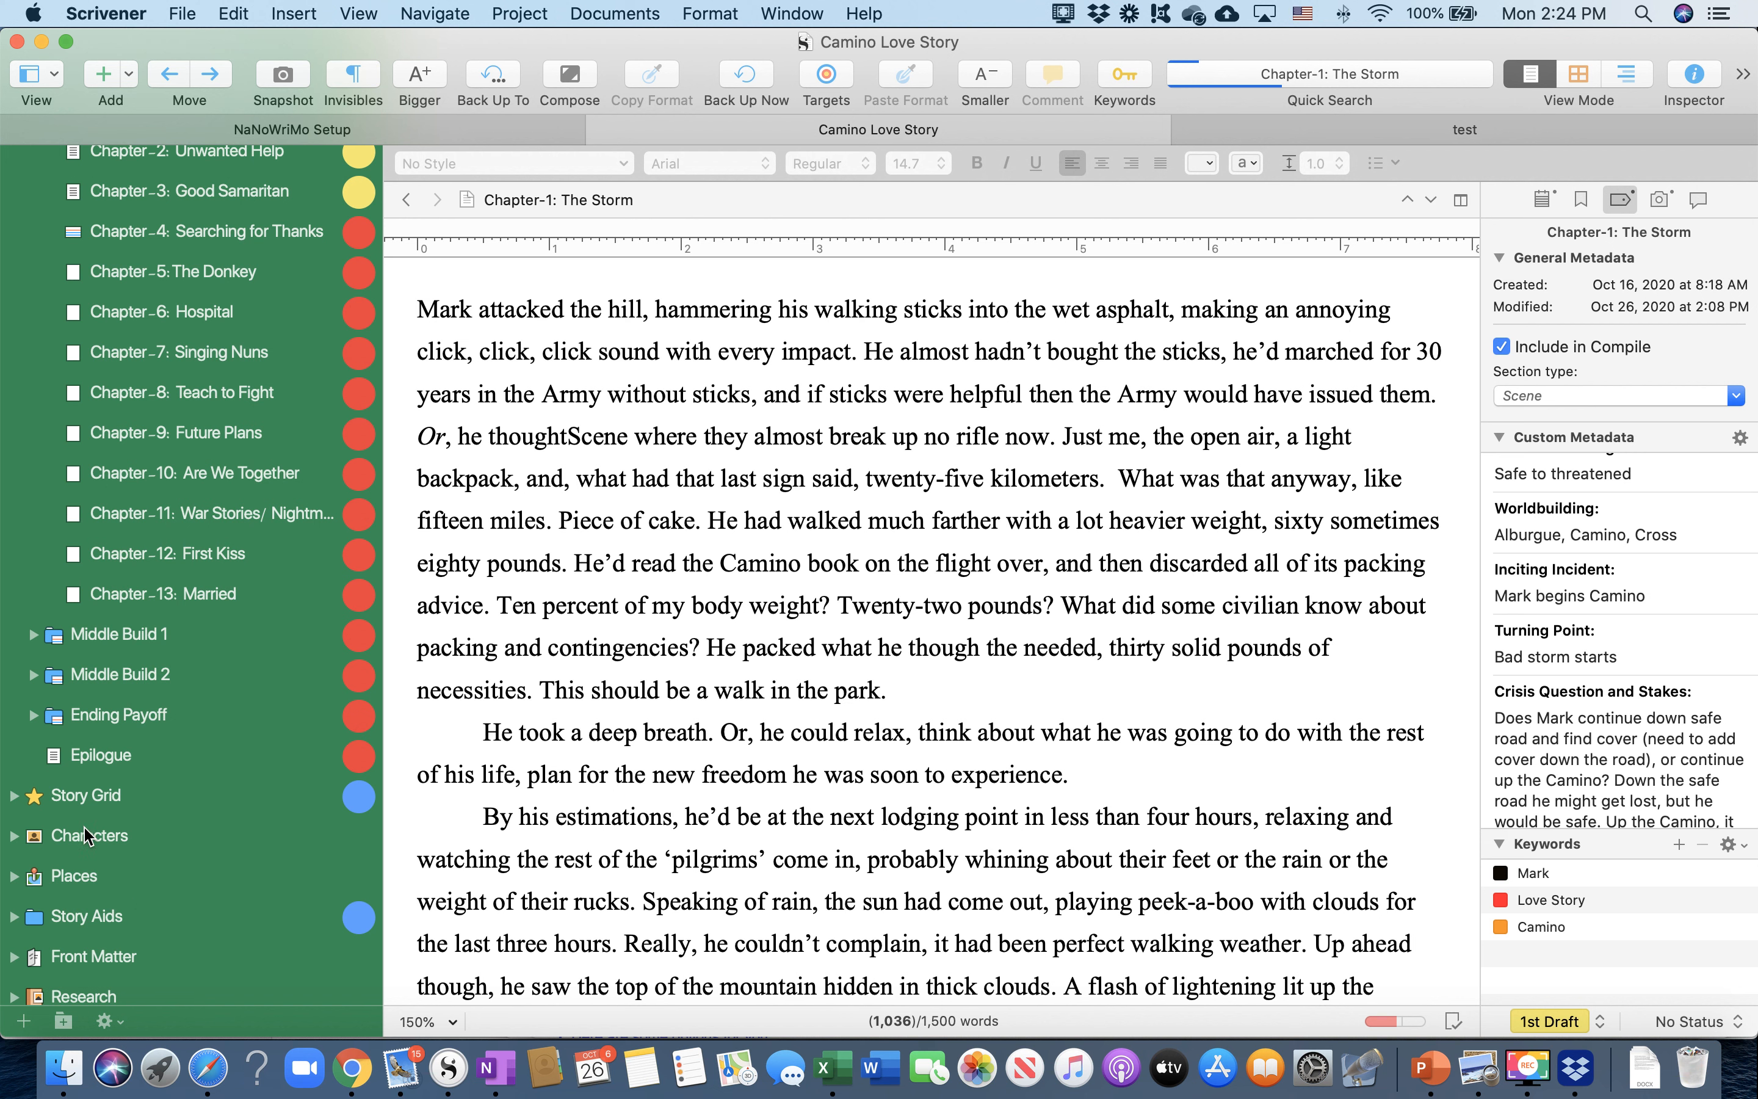
Expand the Characters folder in the binder and view its character documents one after another
click(14, 836)
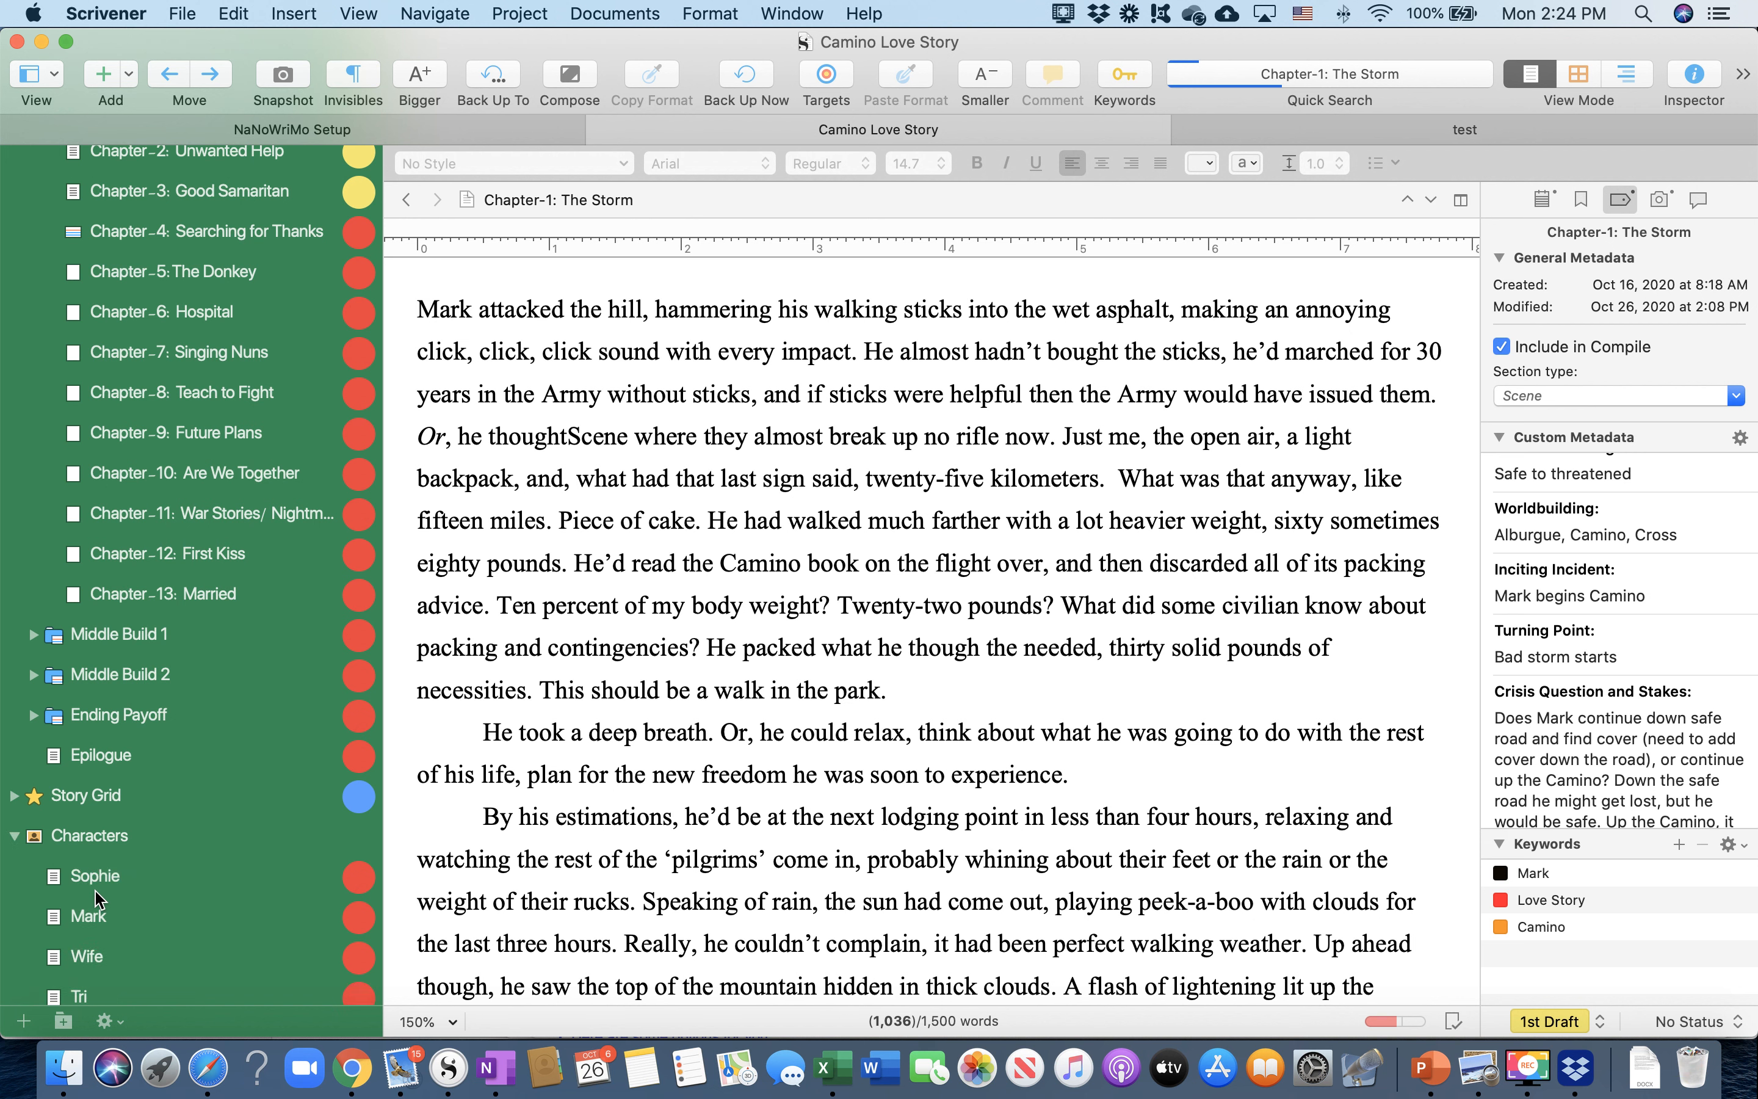
scroll(109, 784, down, 3)
click(102, 743)
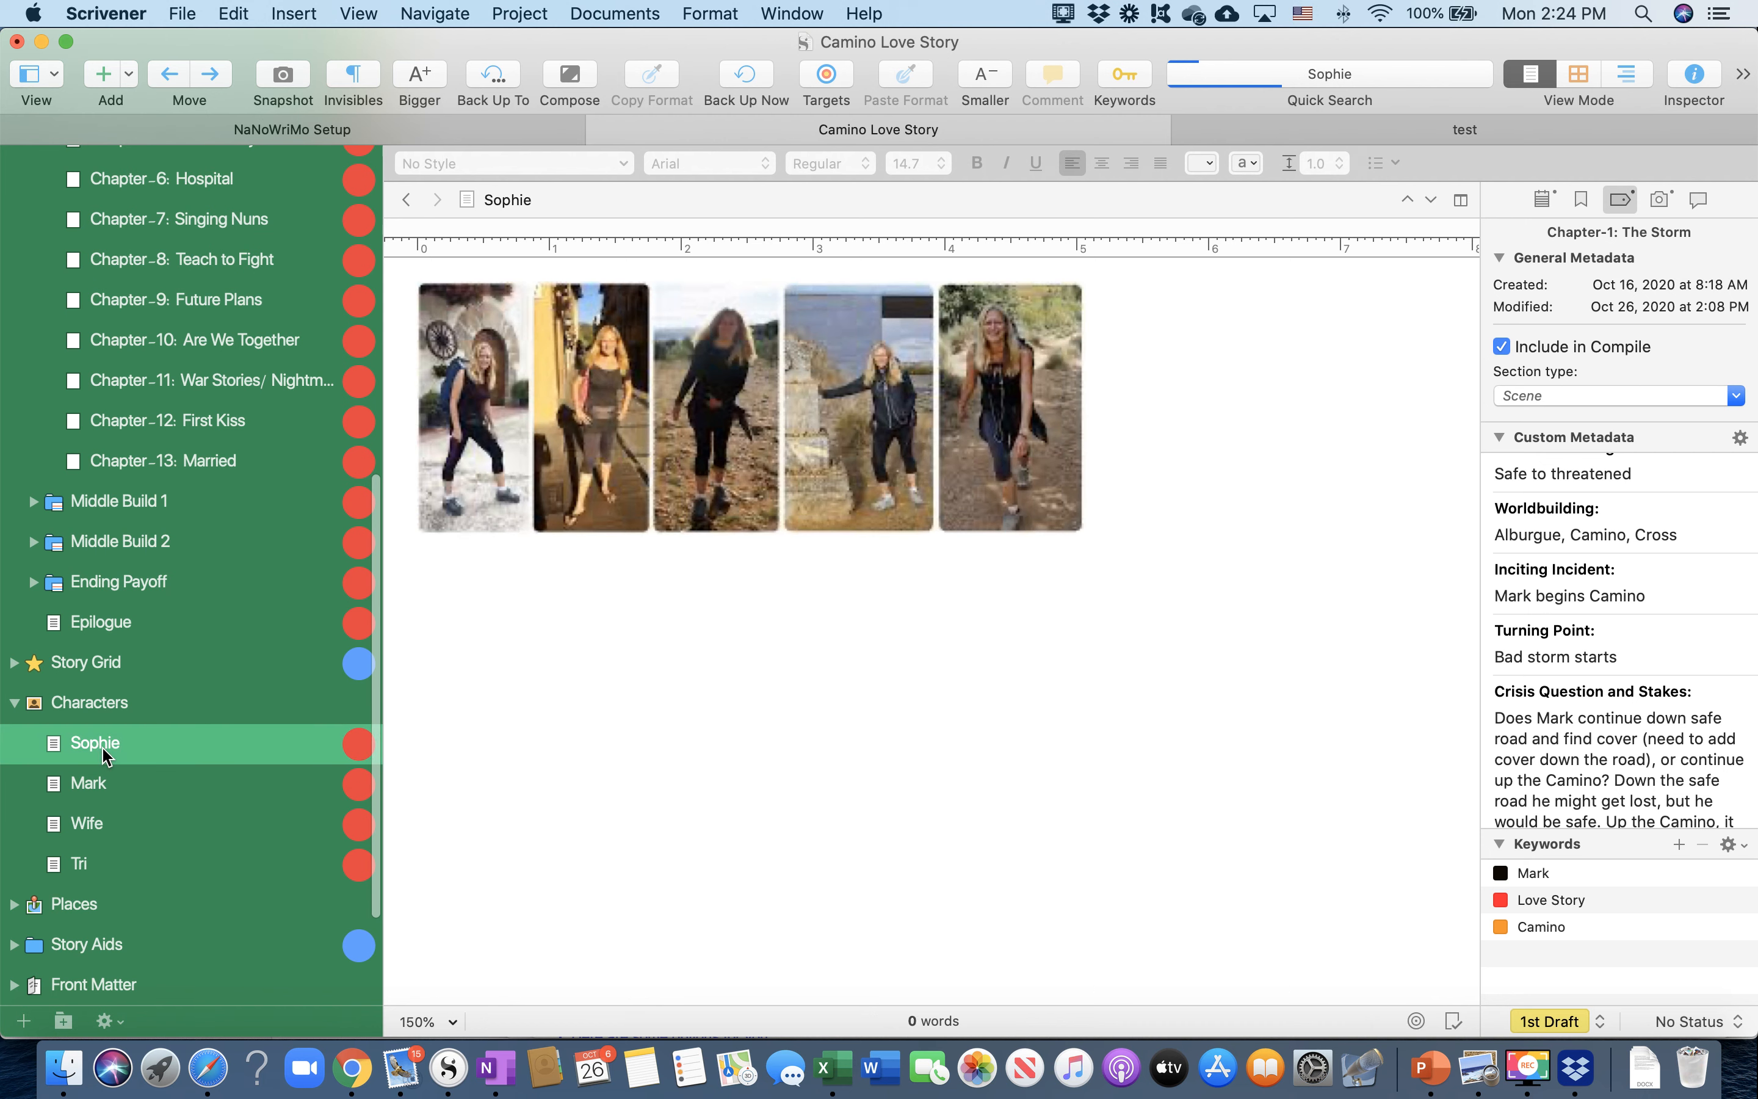
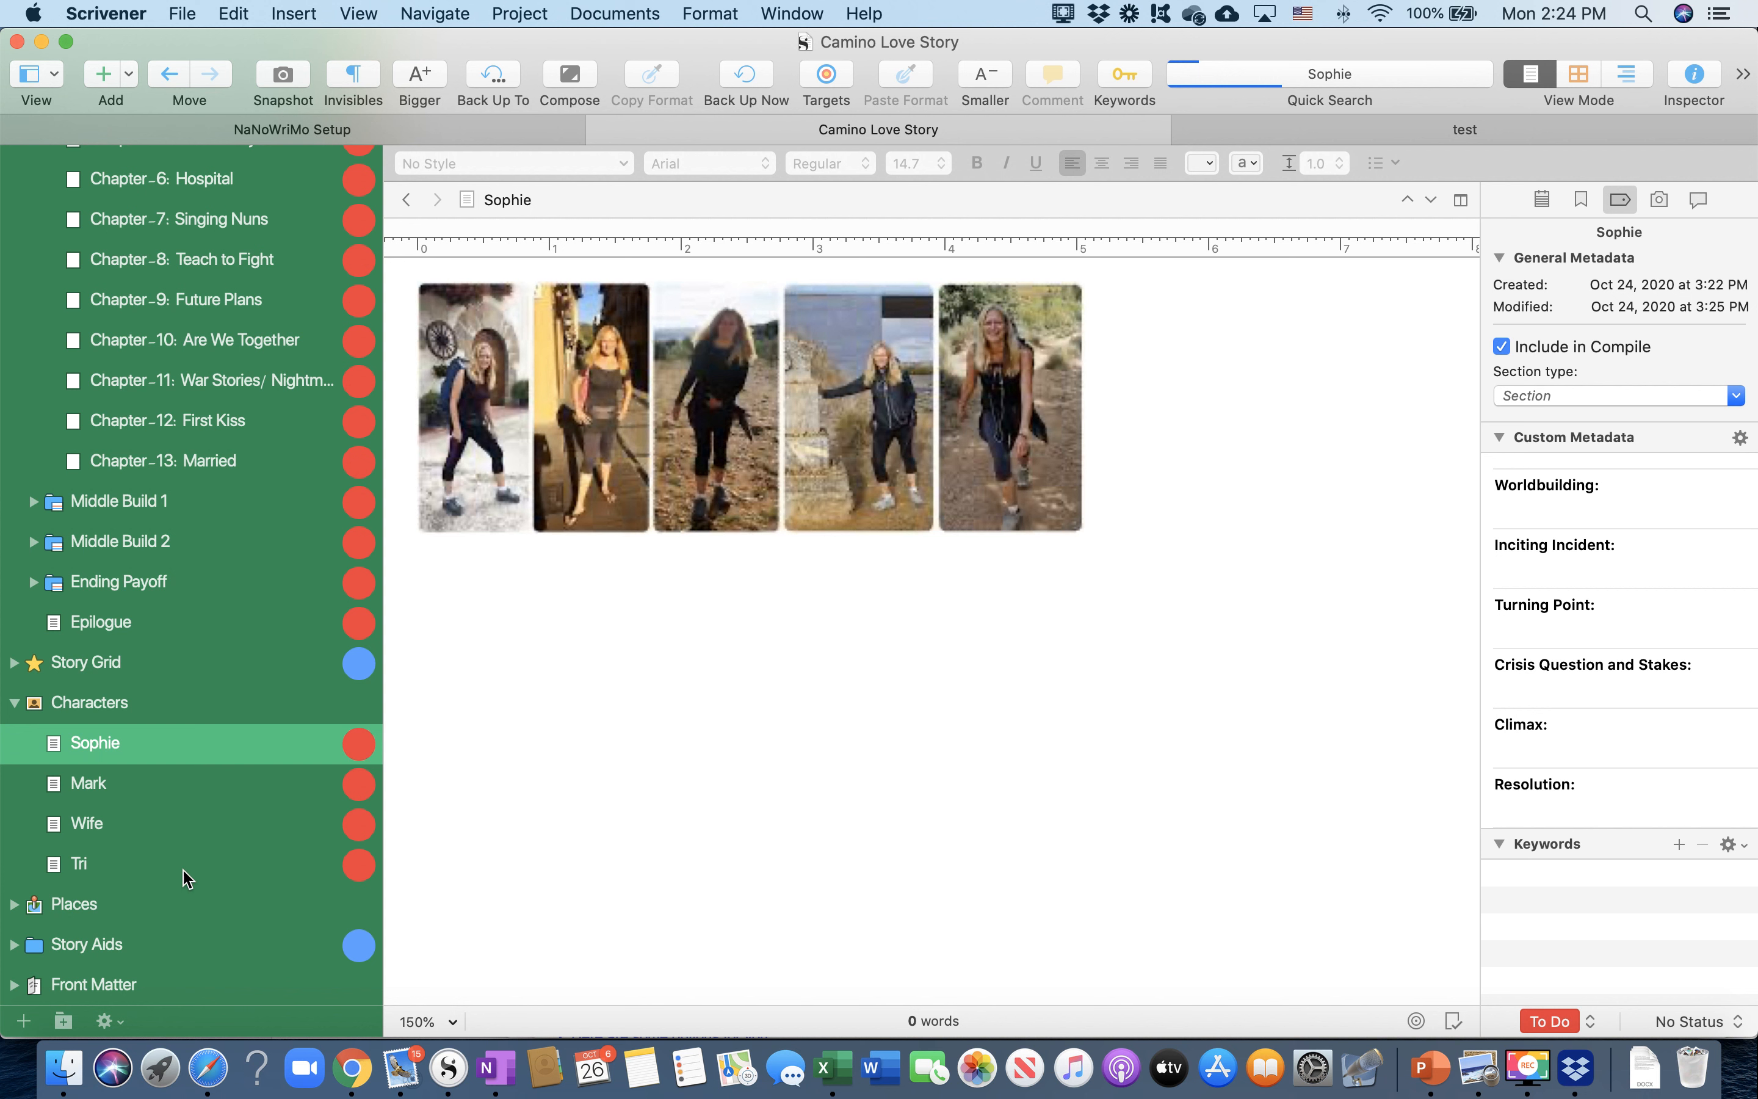
click(92, 785)
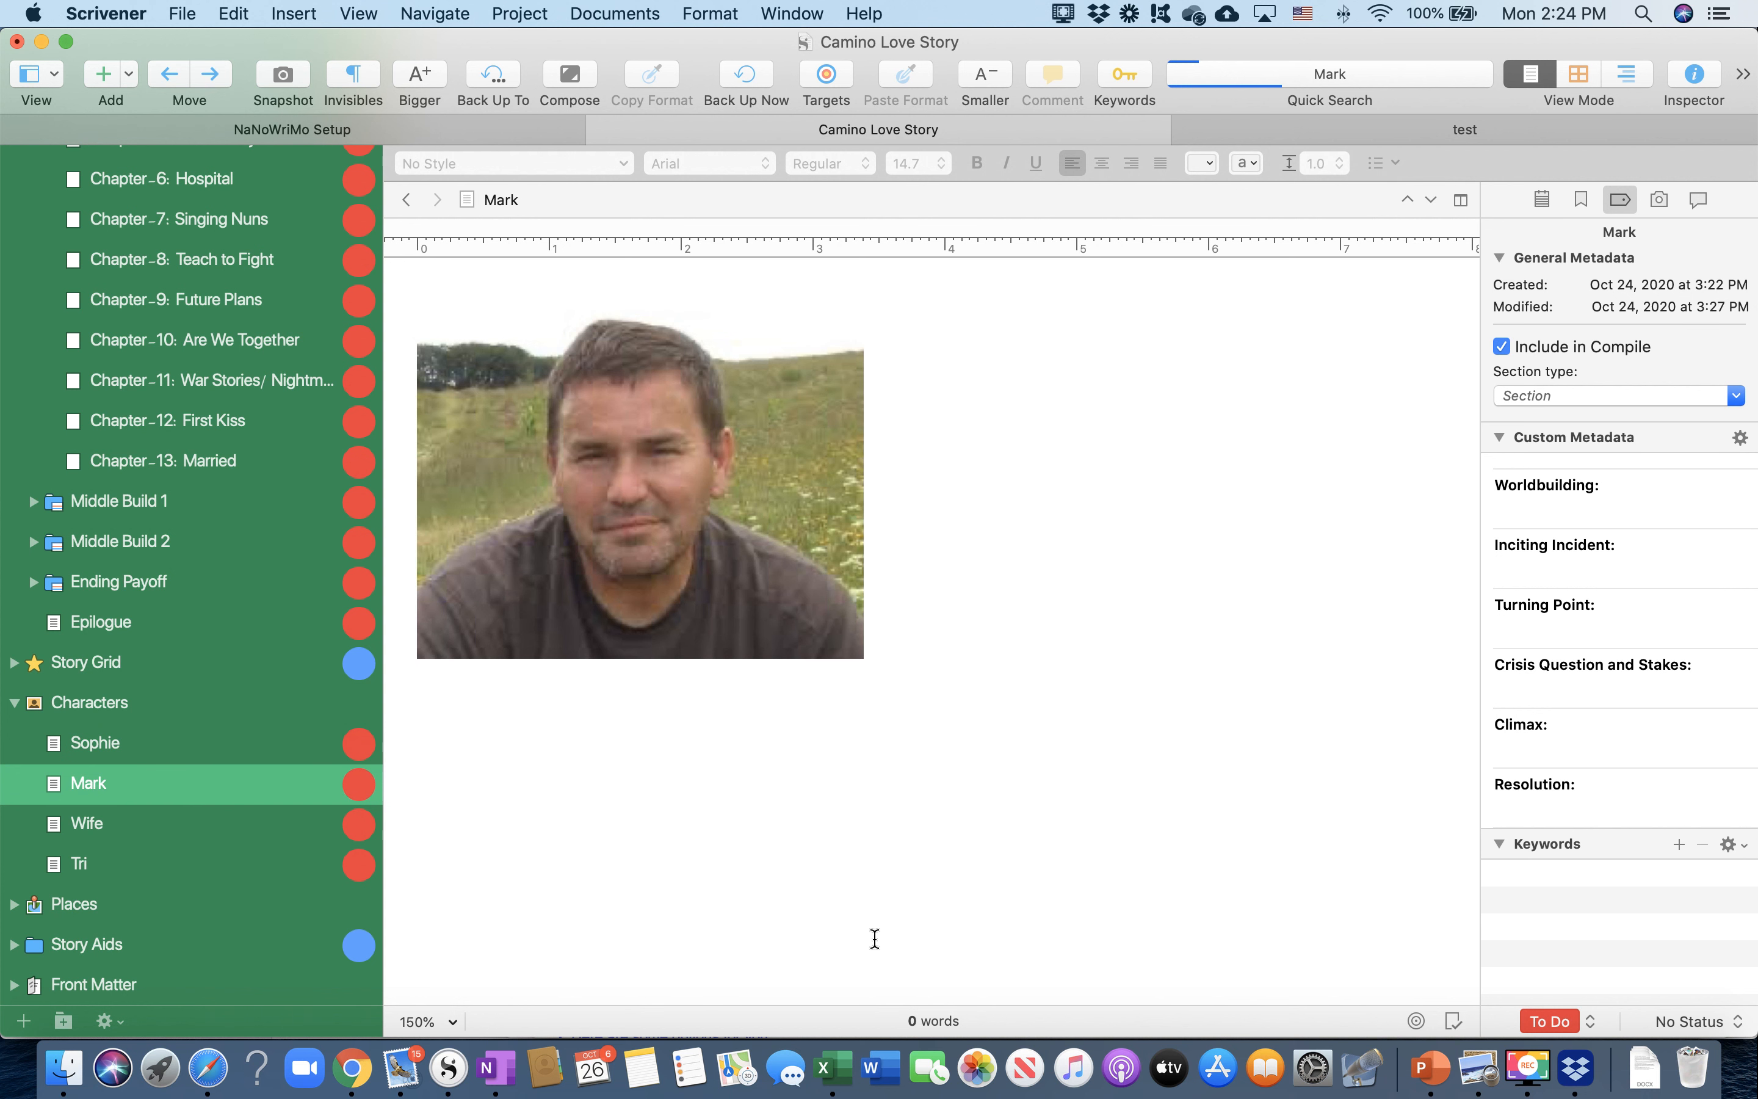
click(103, 830)
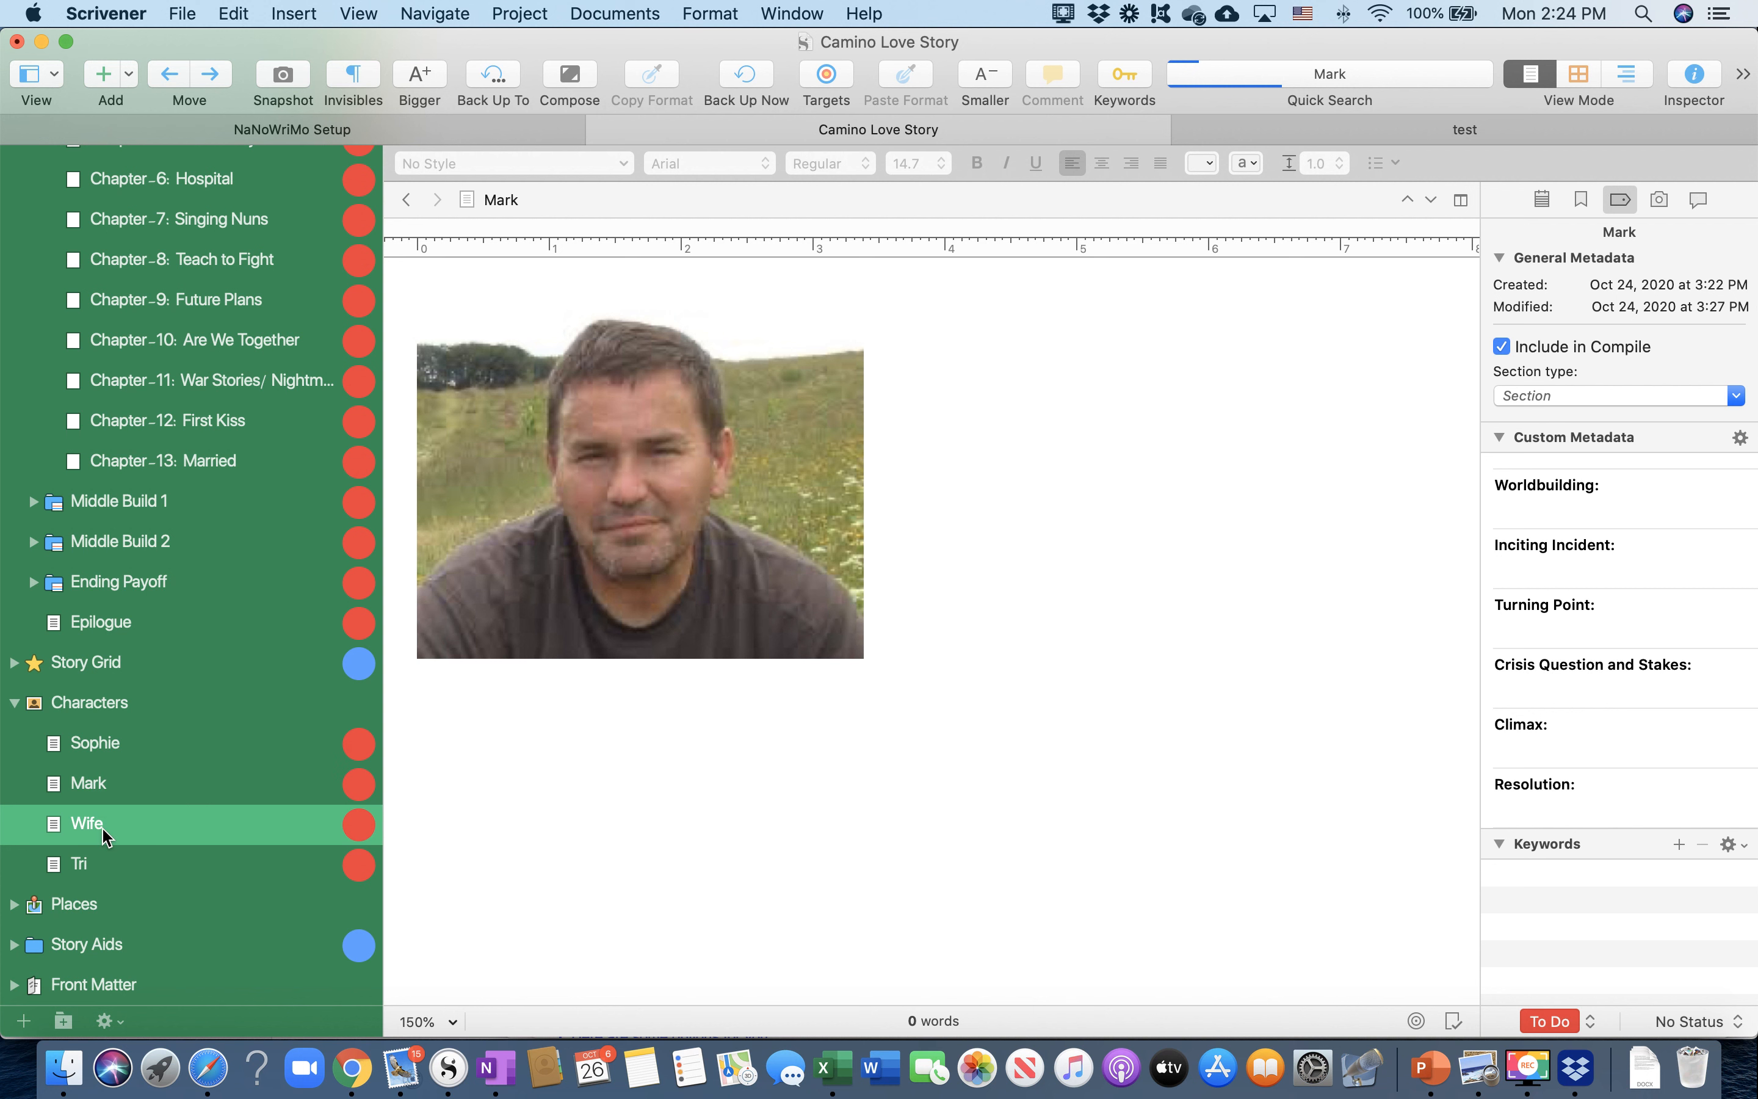
click(85, 865)
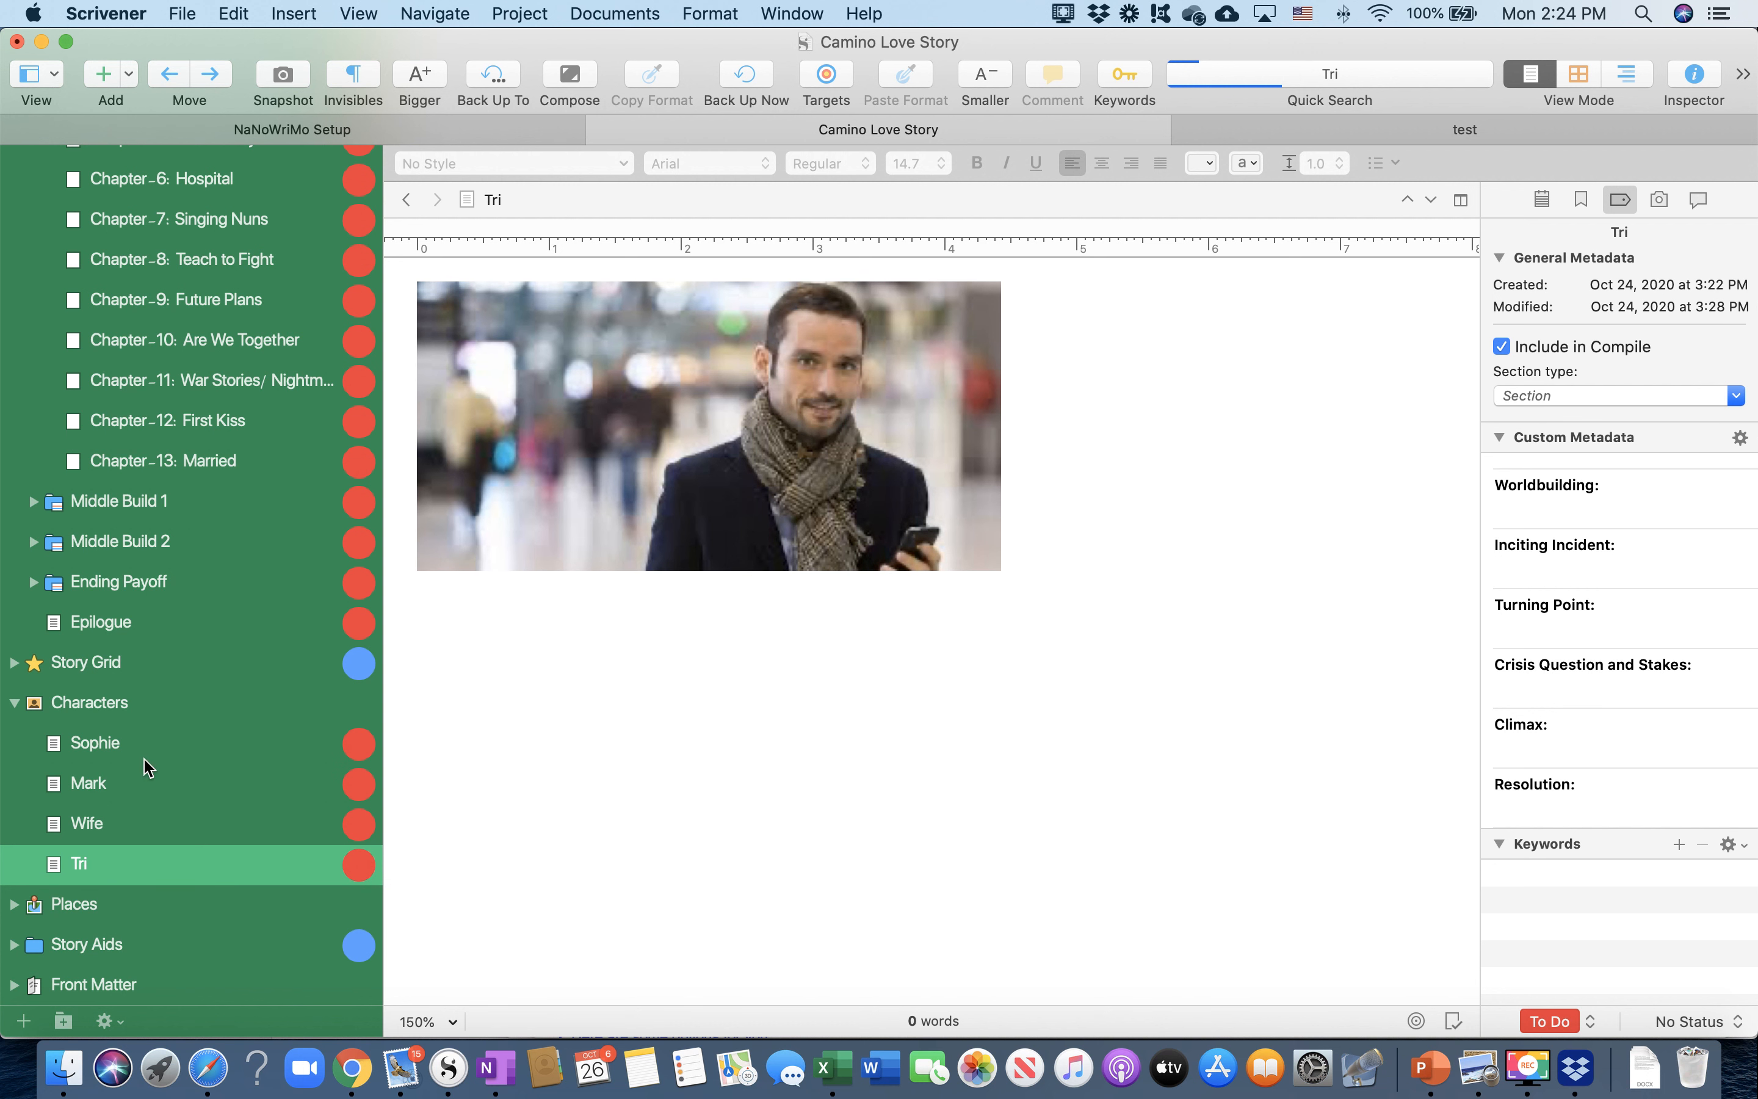
Expand the Template Sheets folder near the end of the binder to show its sketch templates
scroll(137, 800, down, 4)
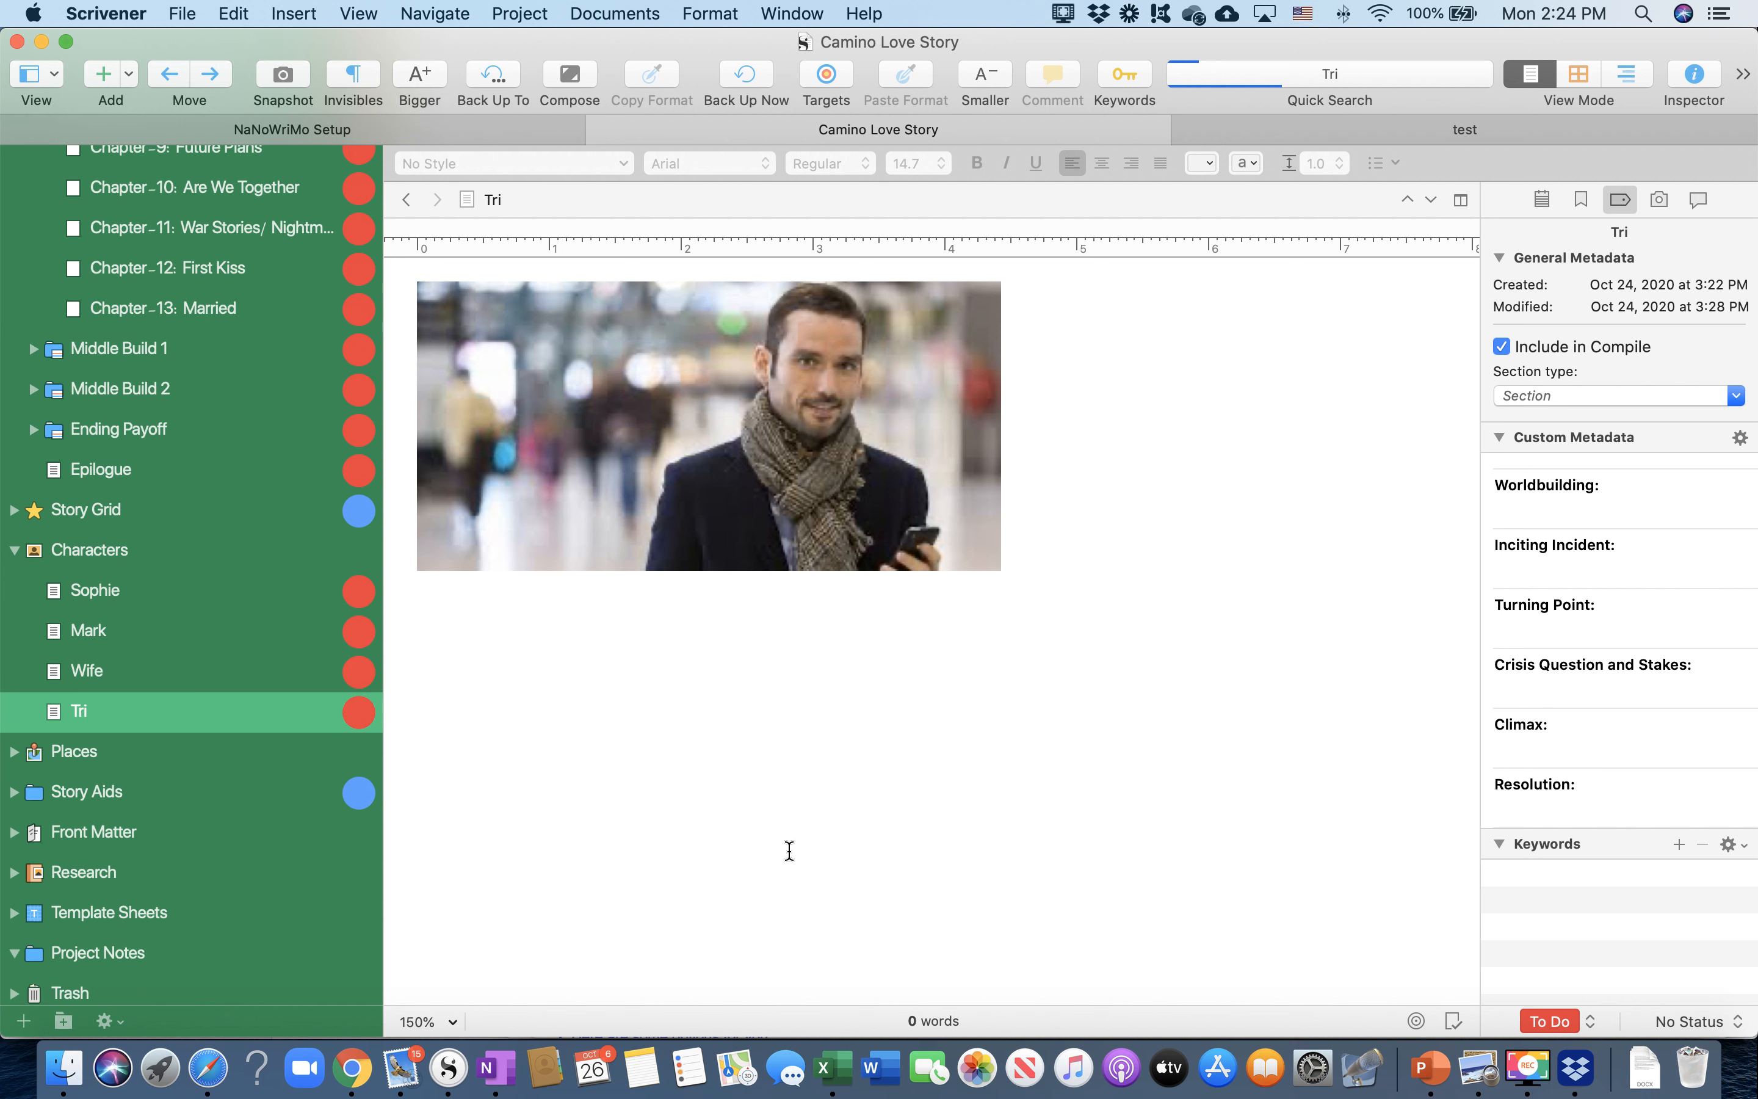
scroll(72, 887, down, 2)
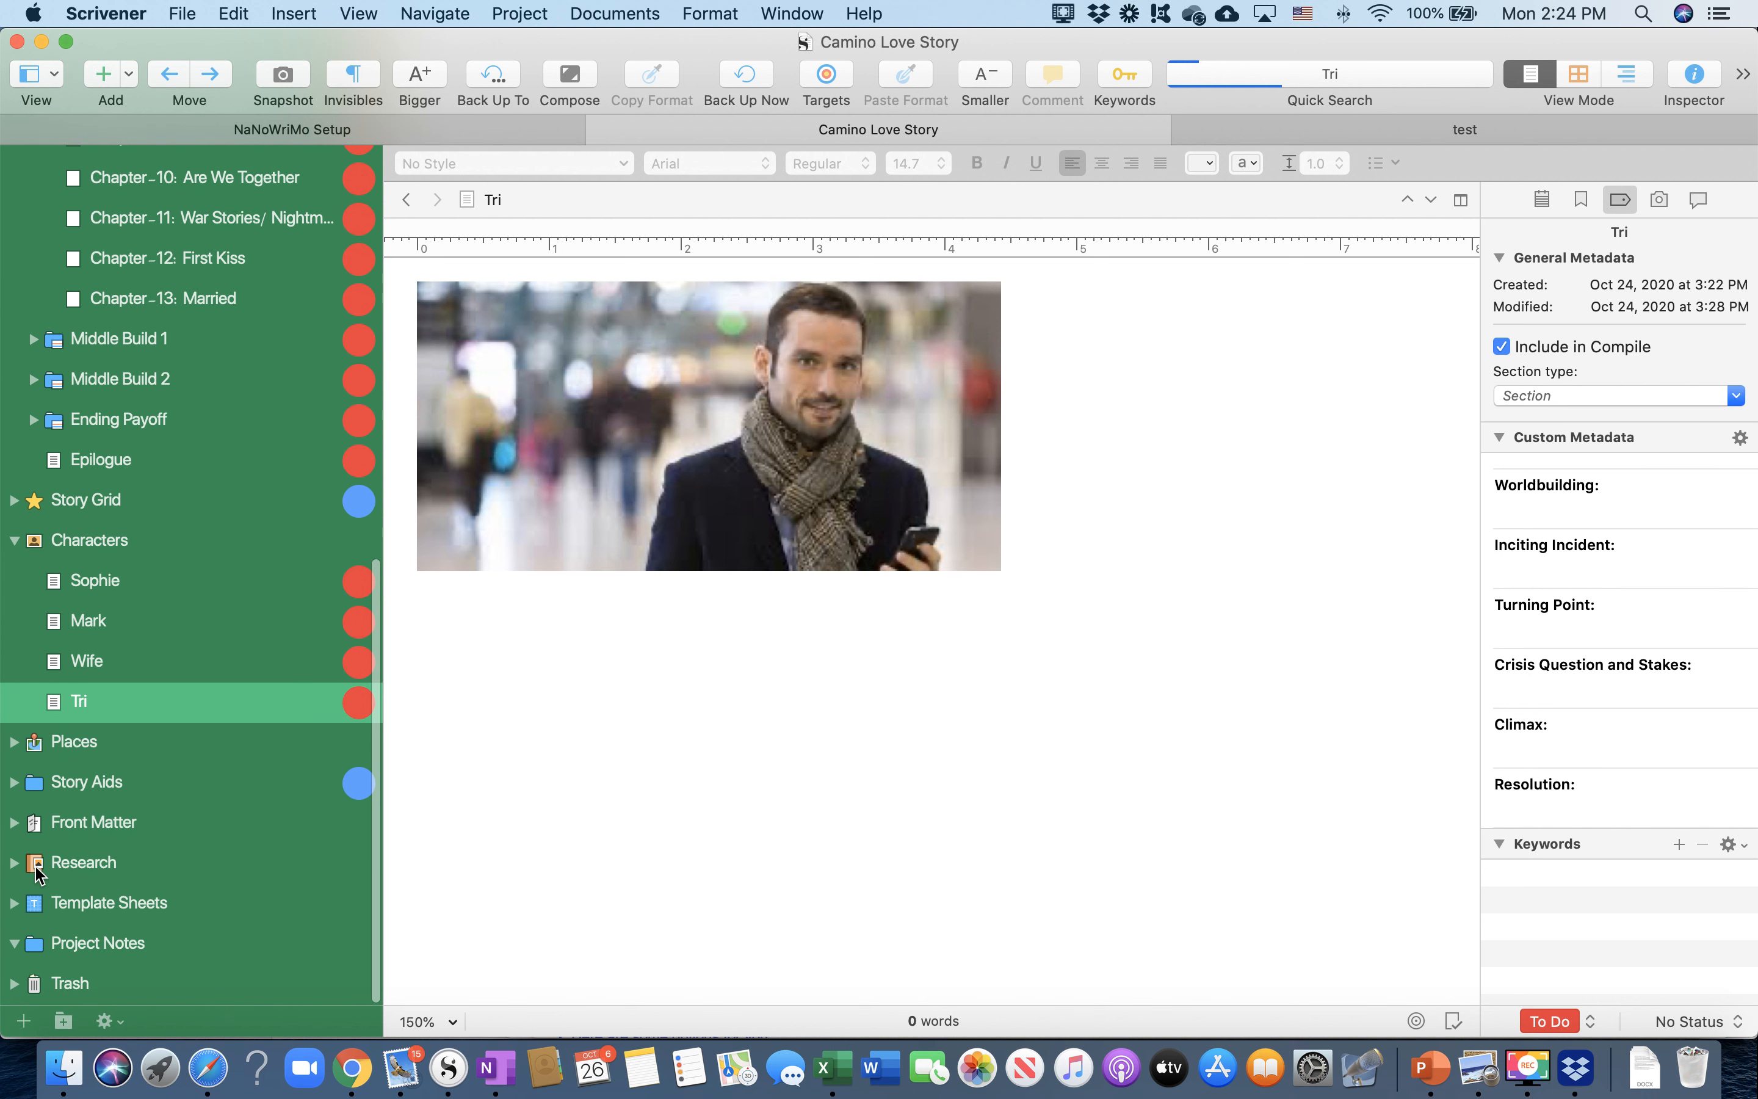
click(12, 904)
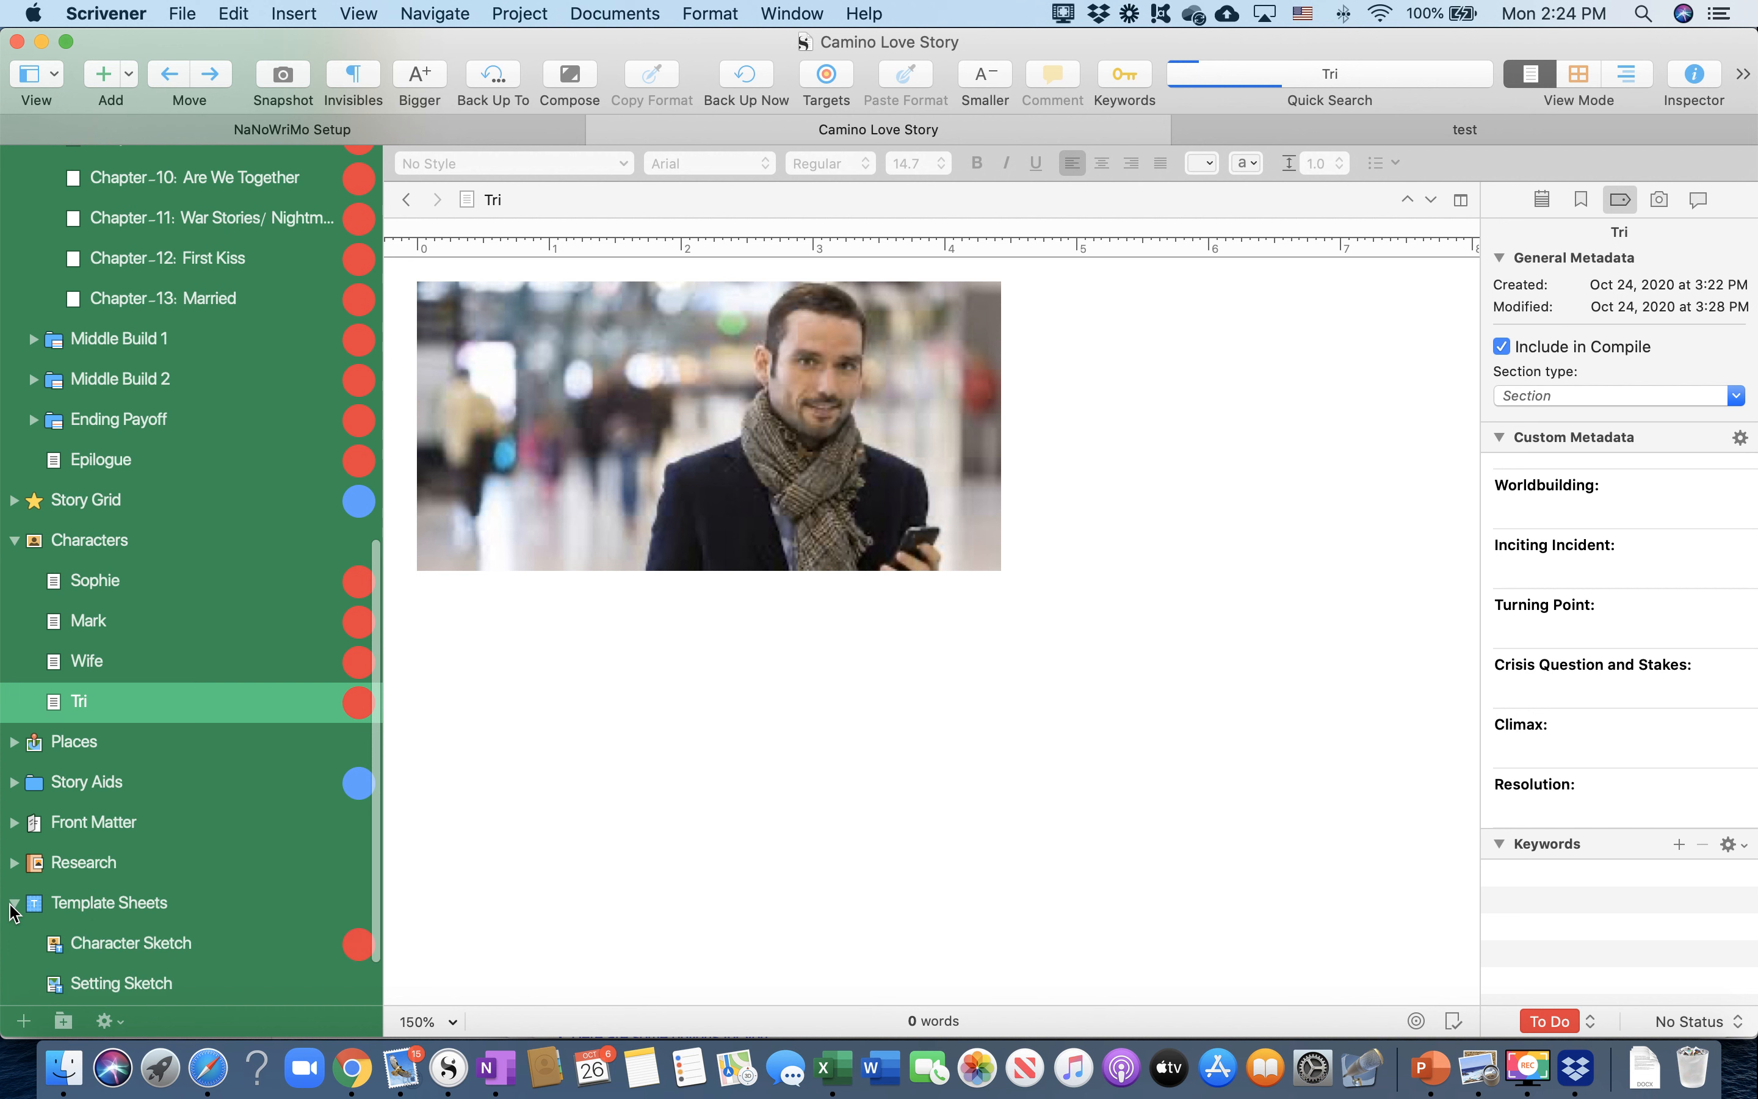
Collapse the Template Sheets and Characters folders in the binder
click(15, 903)
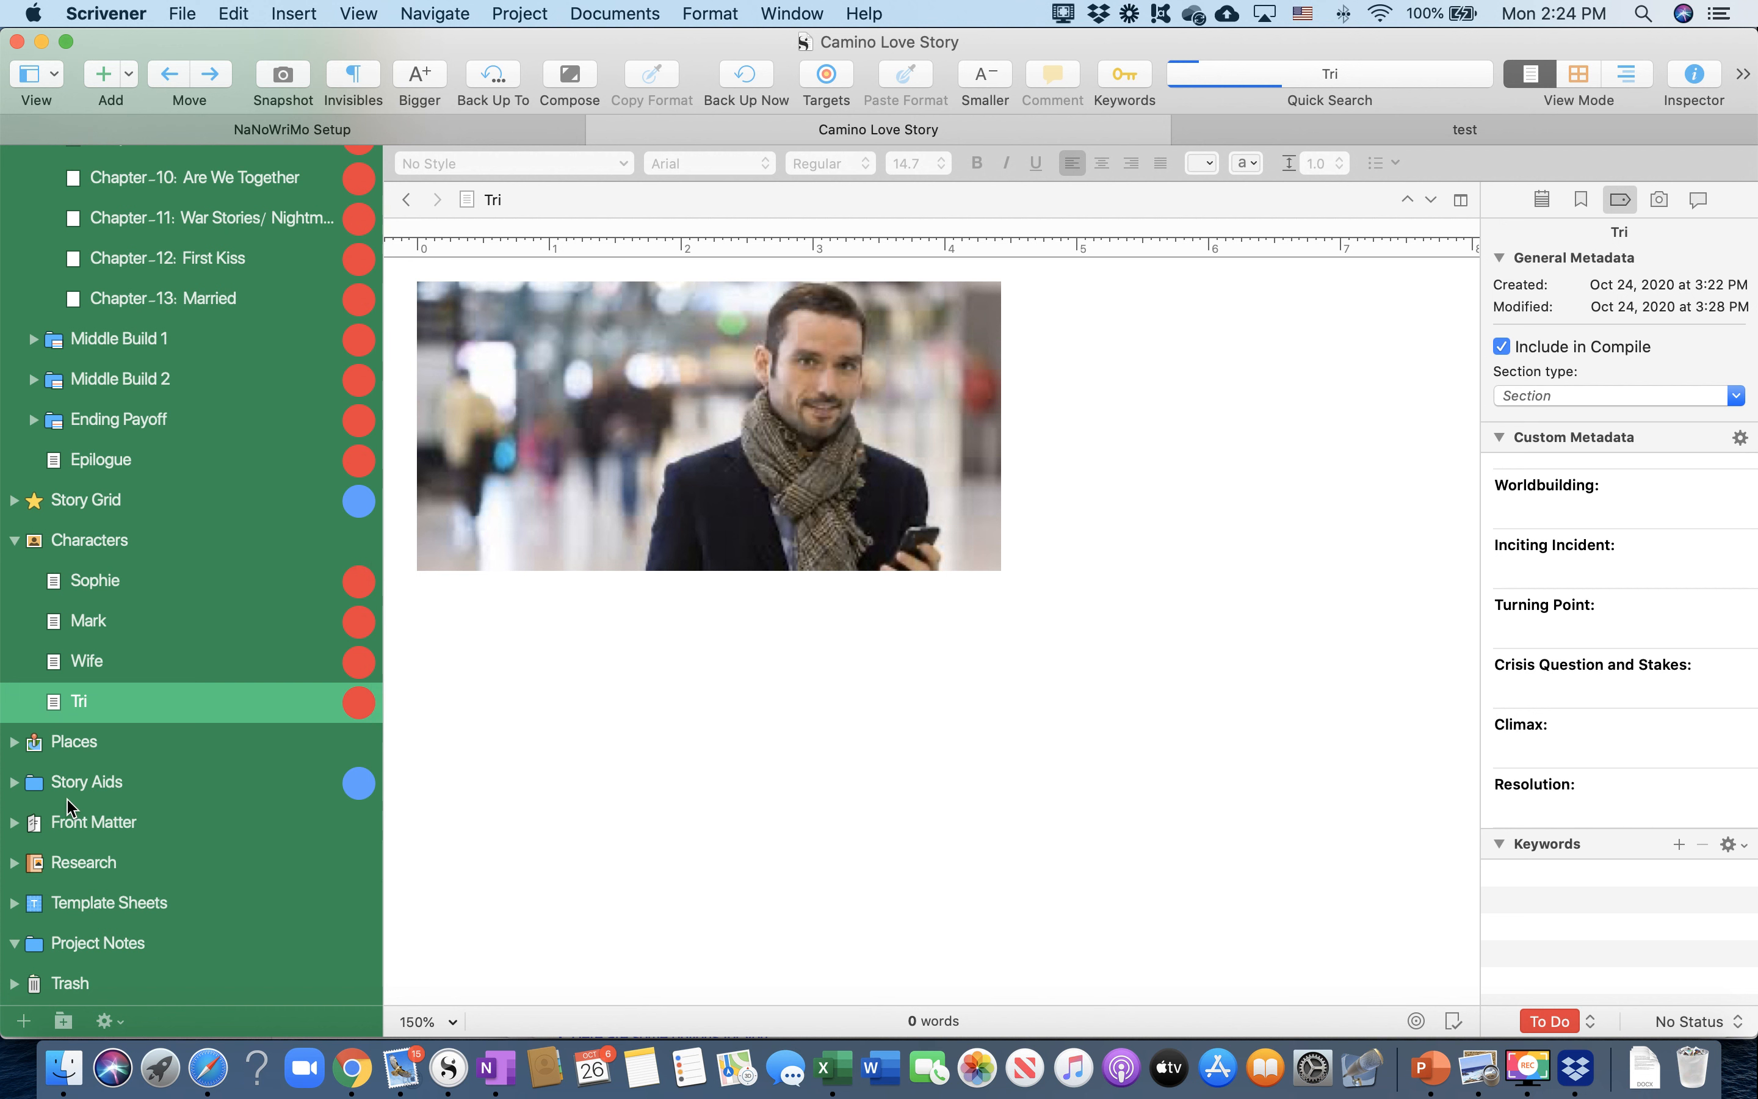
scroll(96, 850, up, 3)
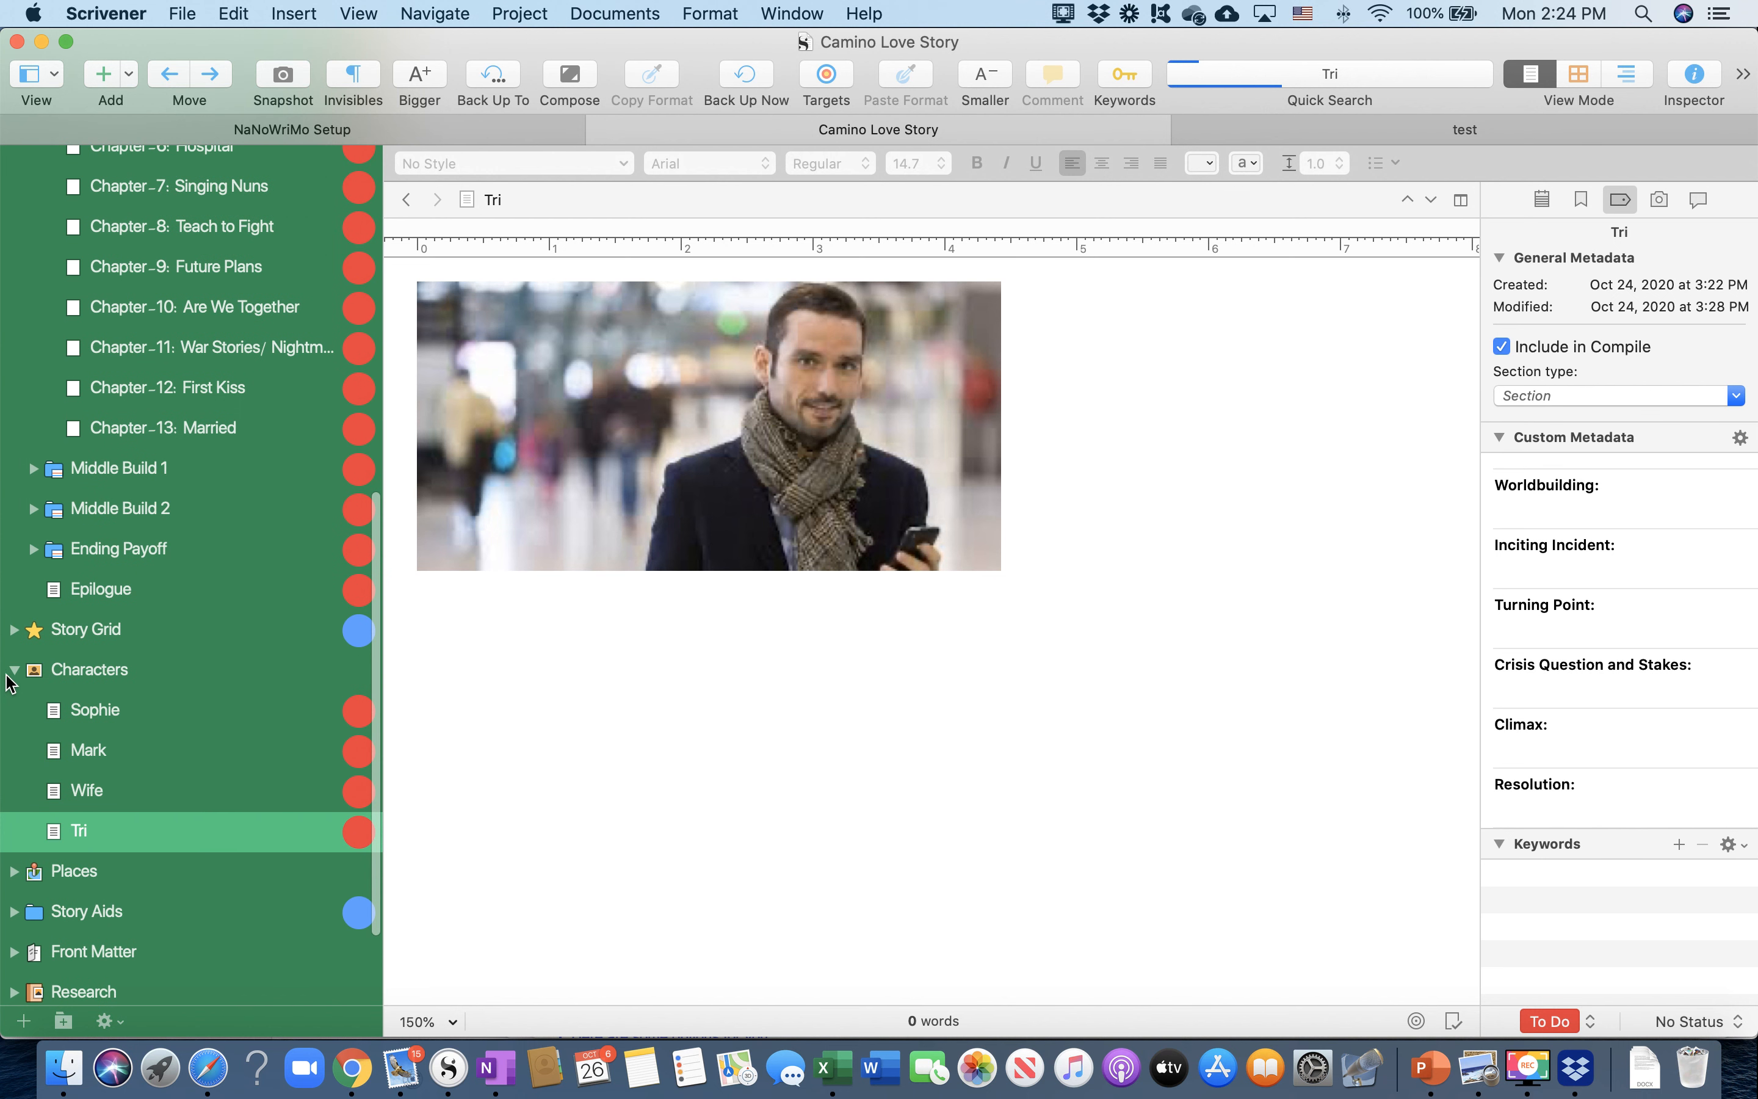
click(15, 669)
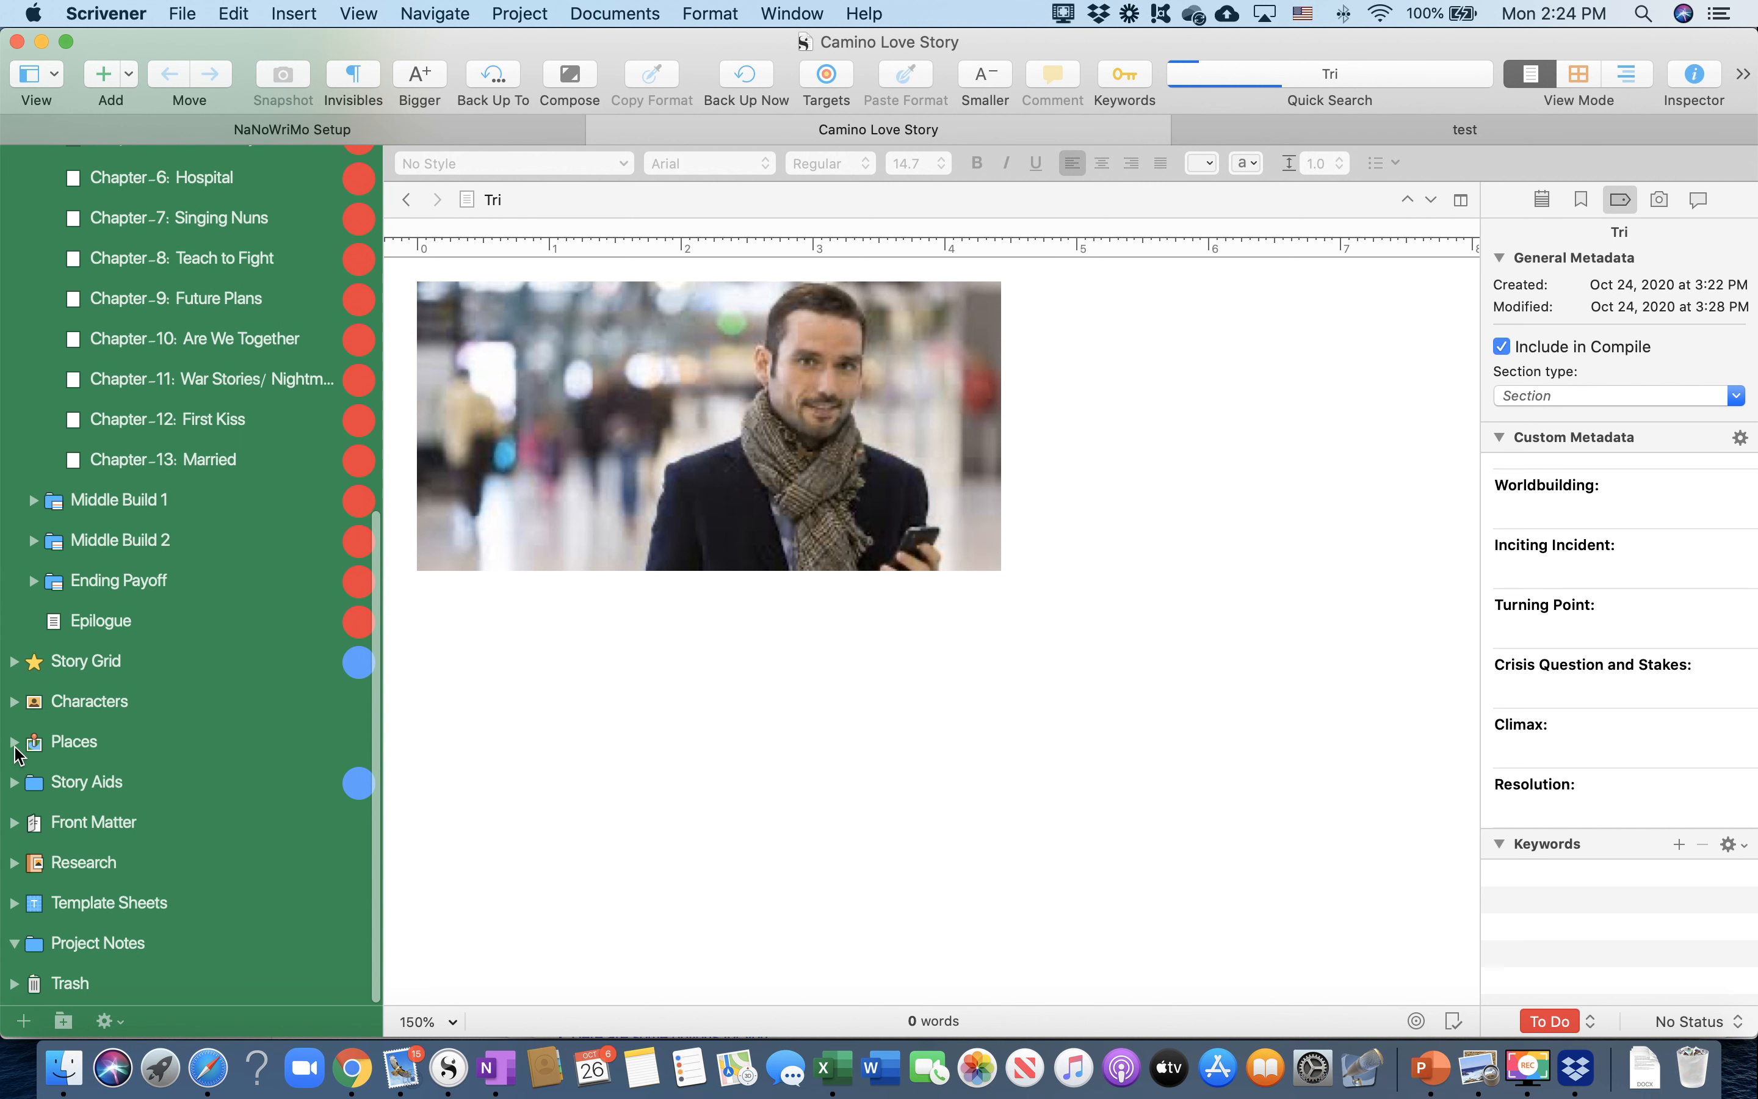
Expand the Places folder and look through the reference photos in its Camino document
click(16, 743)
click(86, 783)
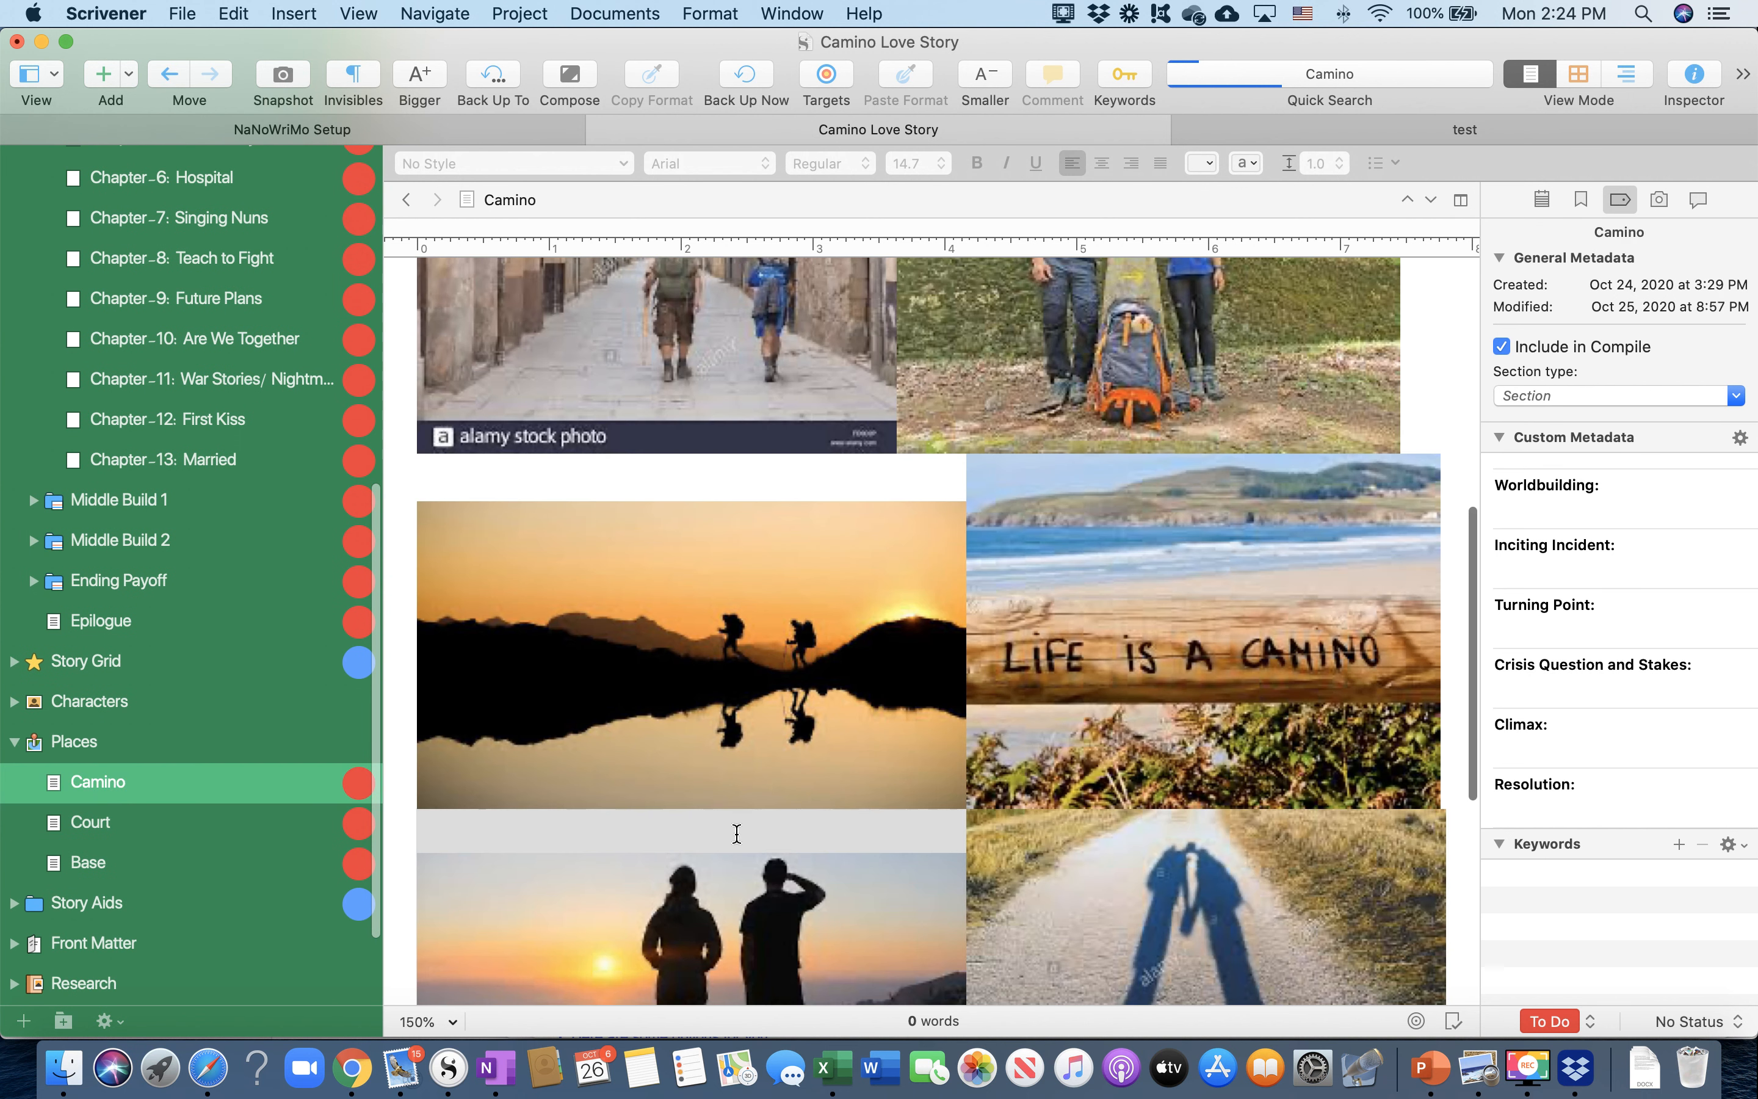
scroll(736, 839, up, 5)
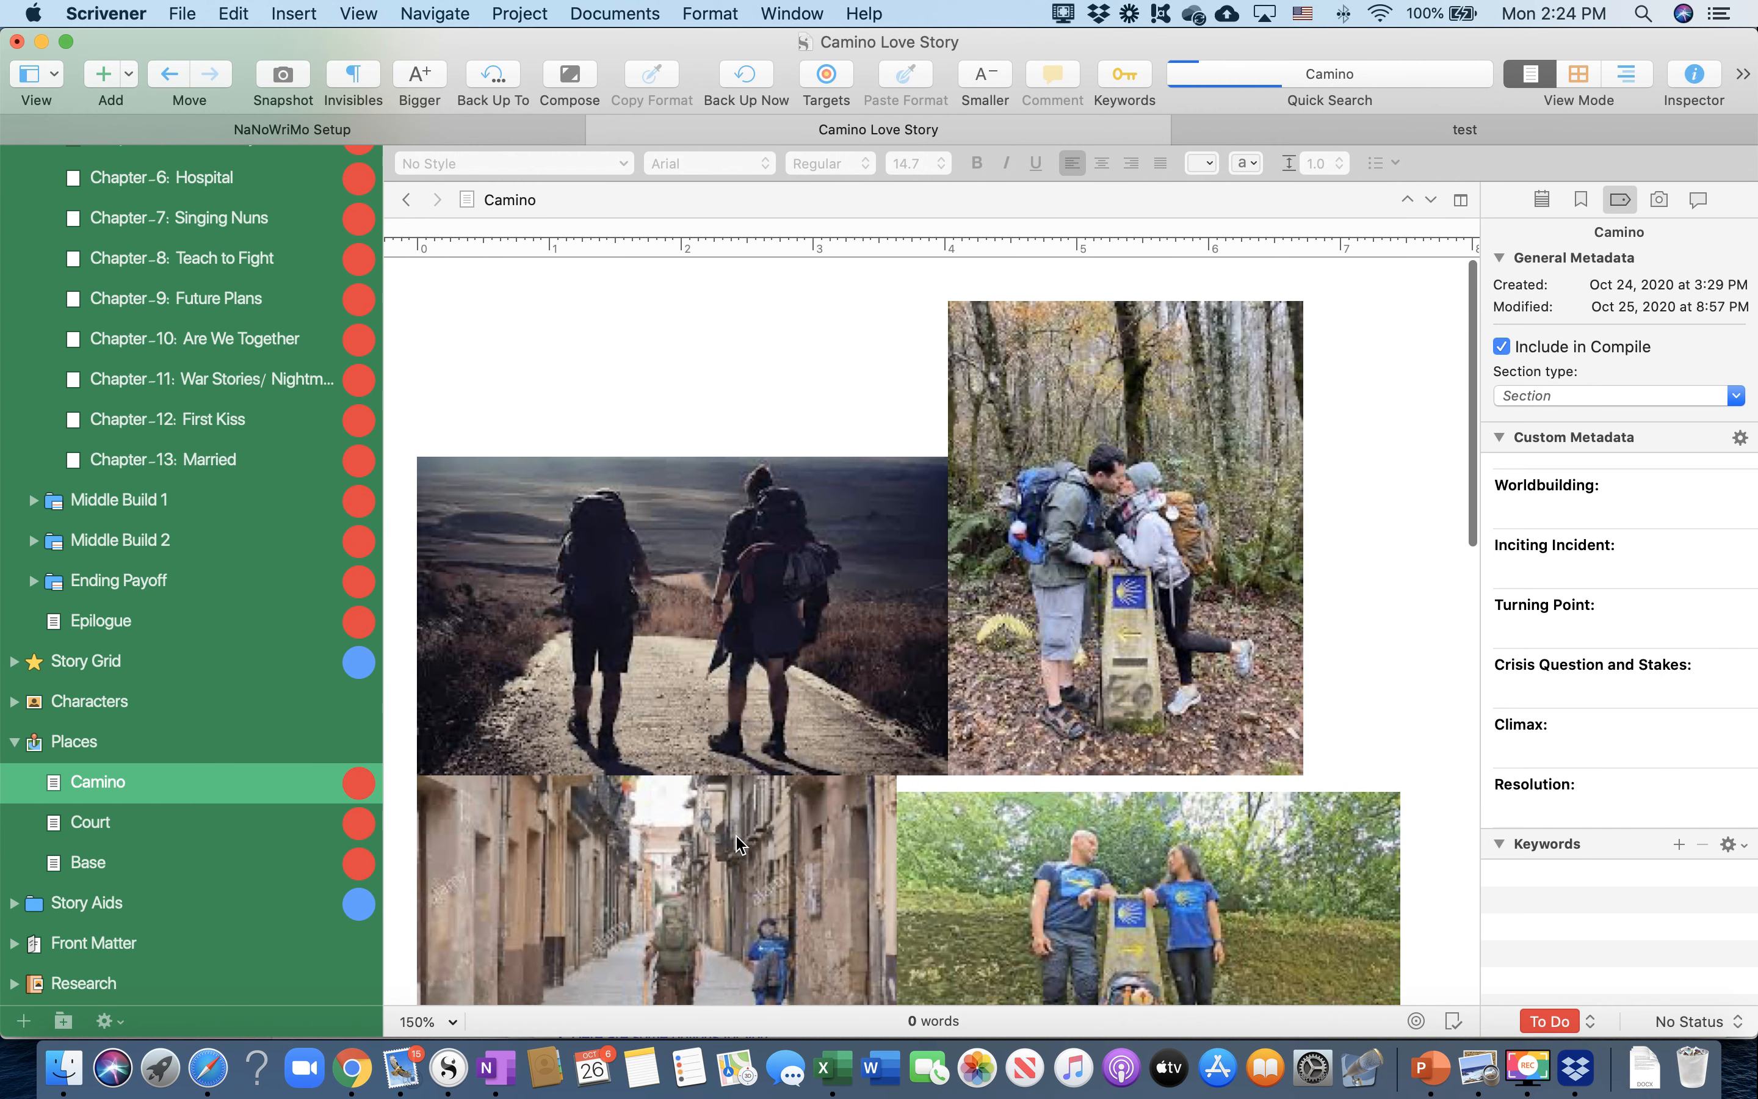
scroll(738, 835, down, 10)
scroll(737, 832, down, 12)
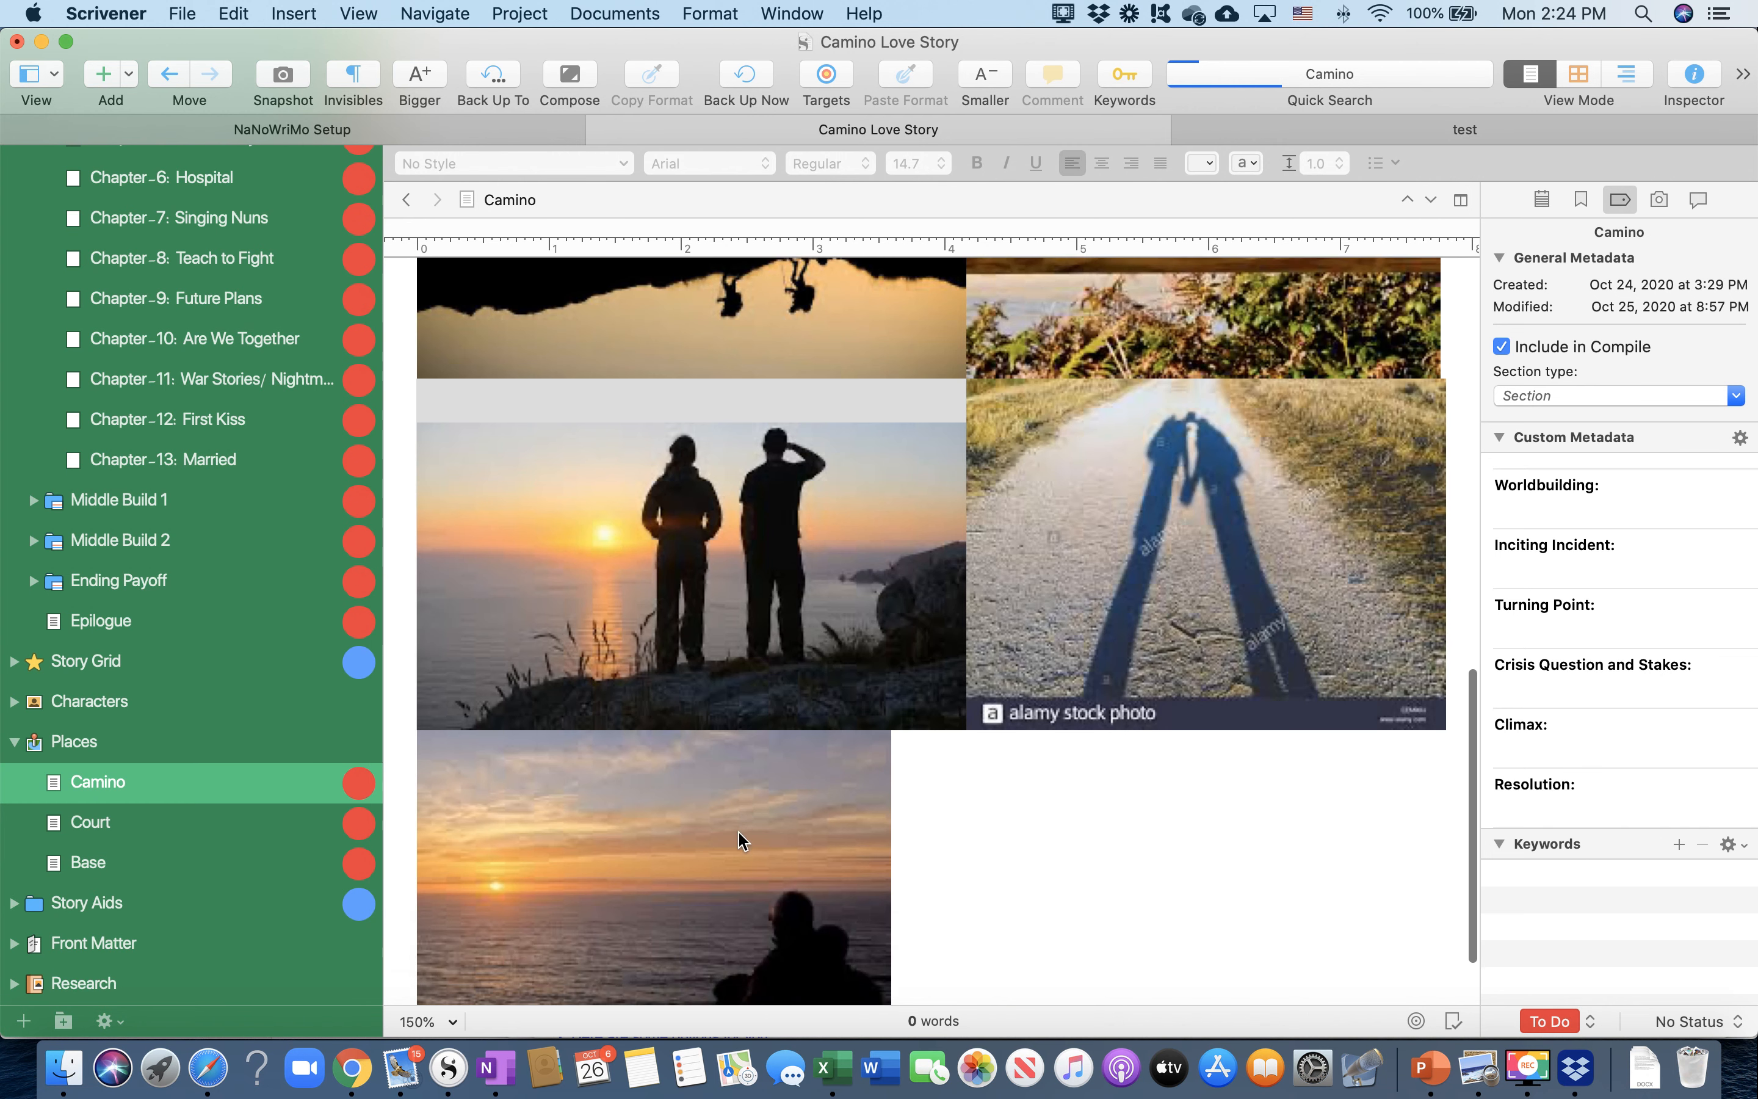
View the photos in the Court and Base documents, and collapse the Places folder
click(95, 821)
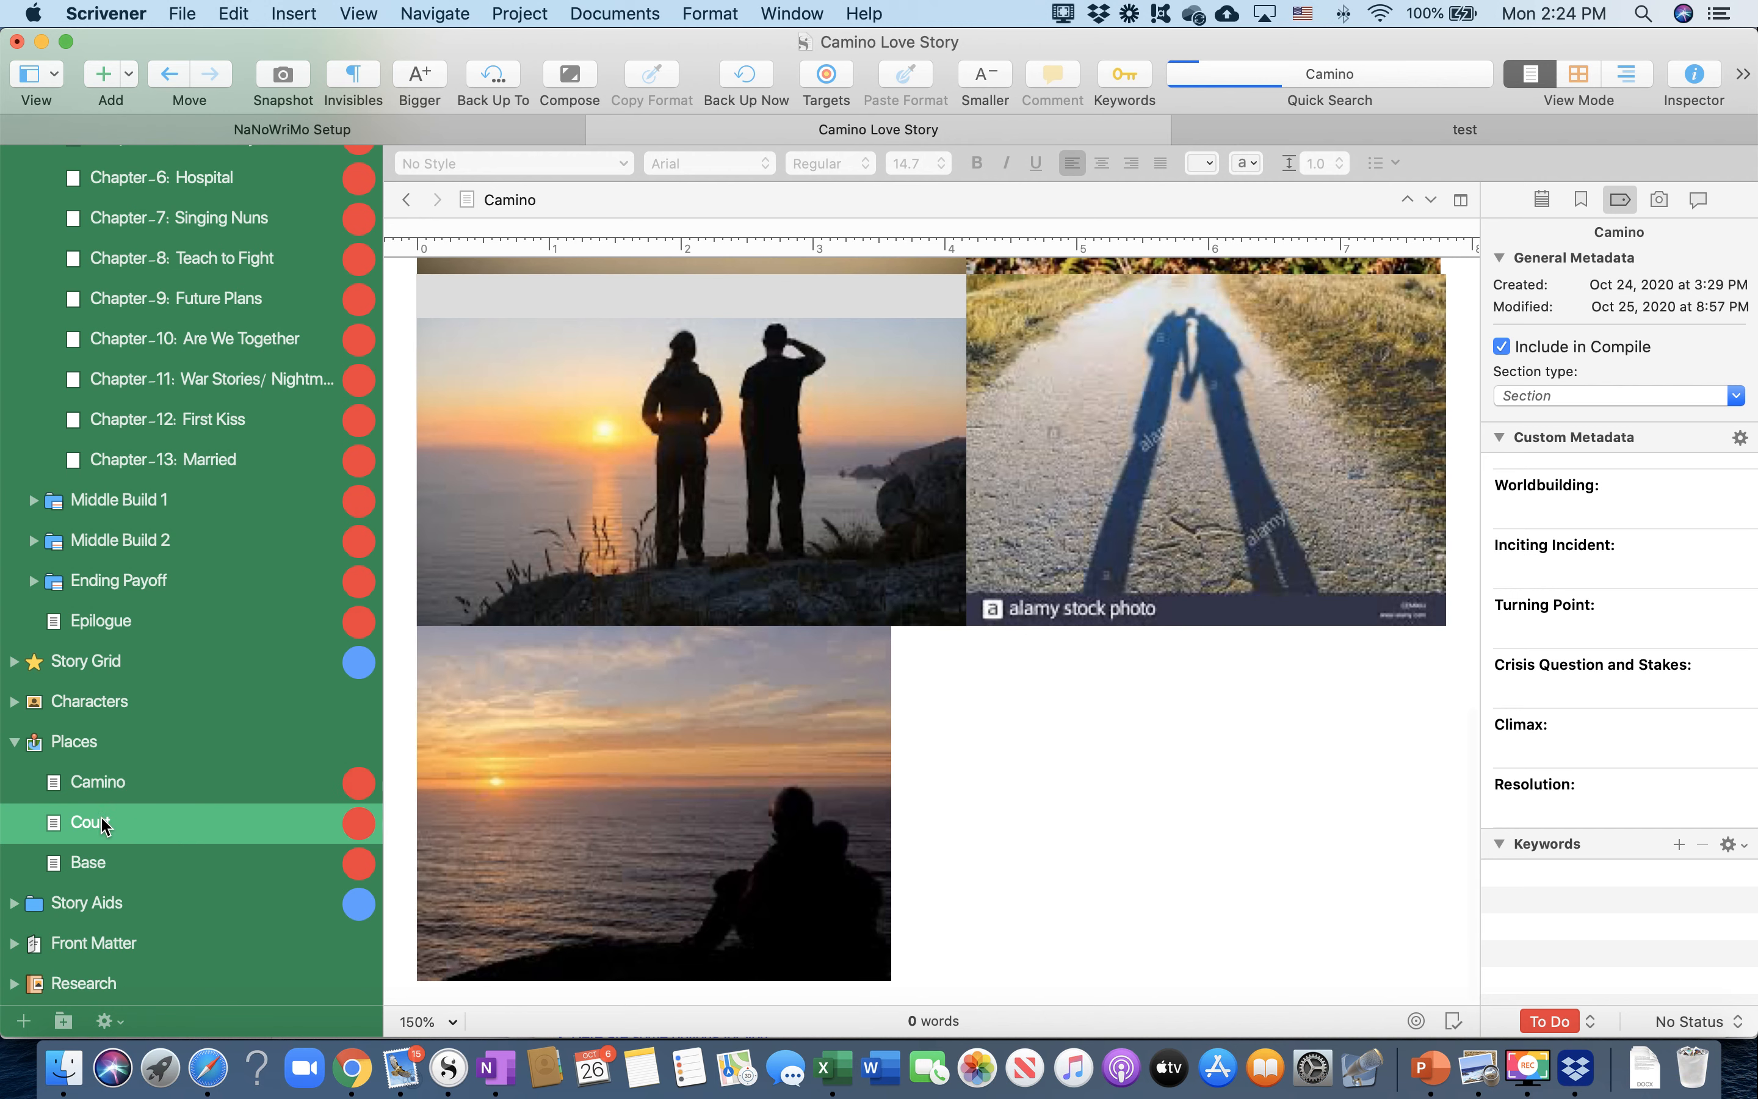
scroll(729, 763, up, 10)
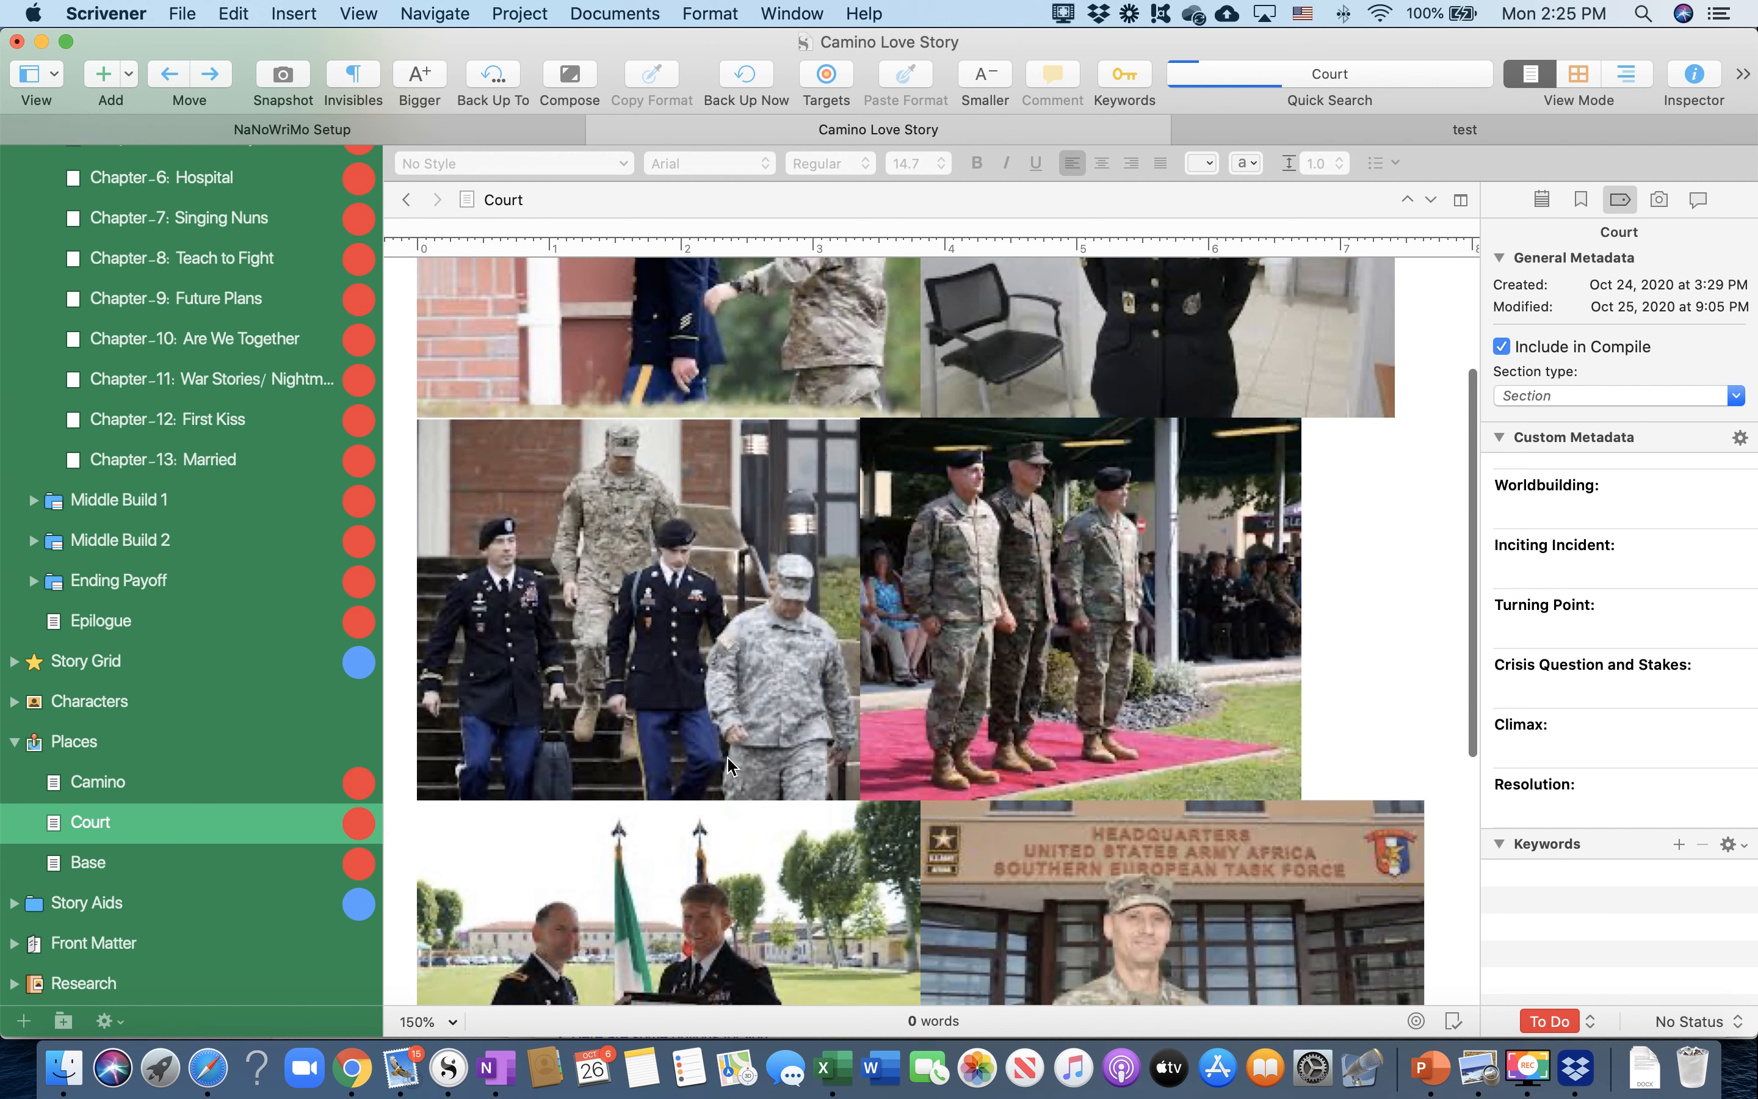
scroll(729, 763, down, 15)
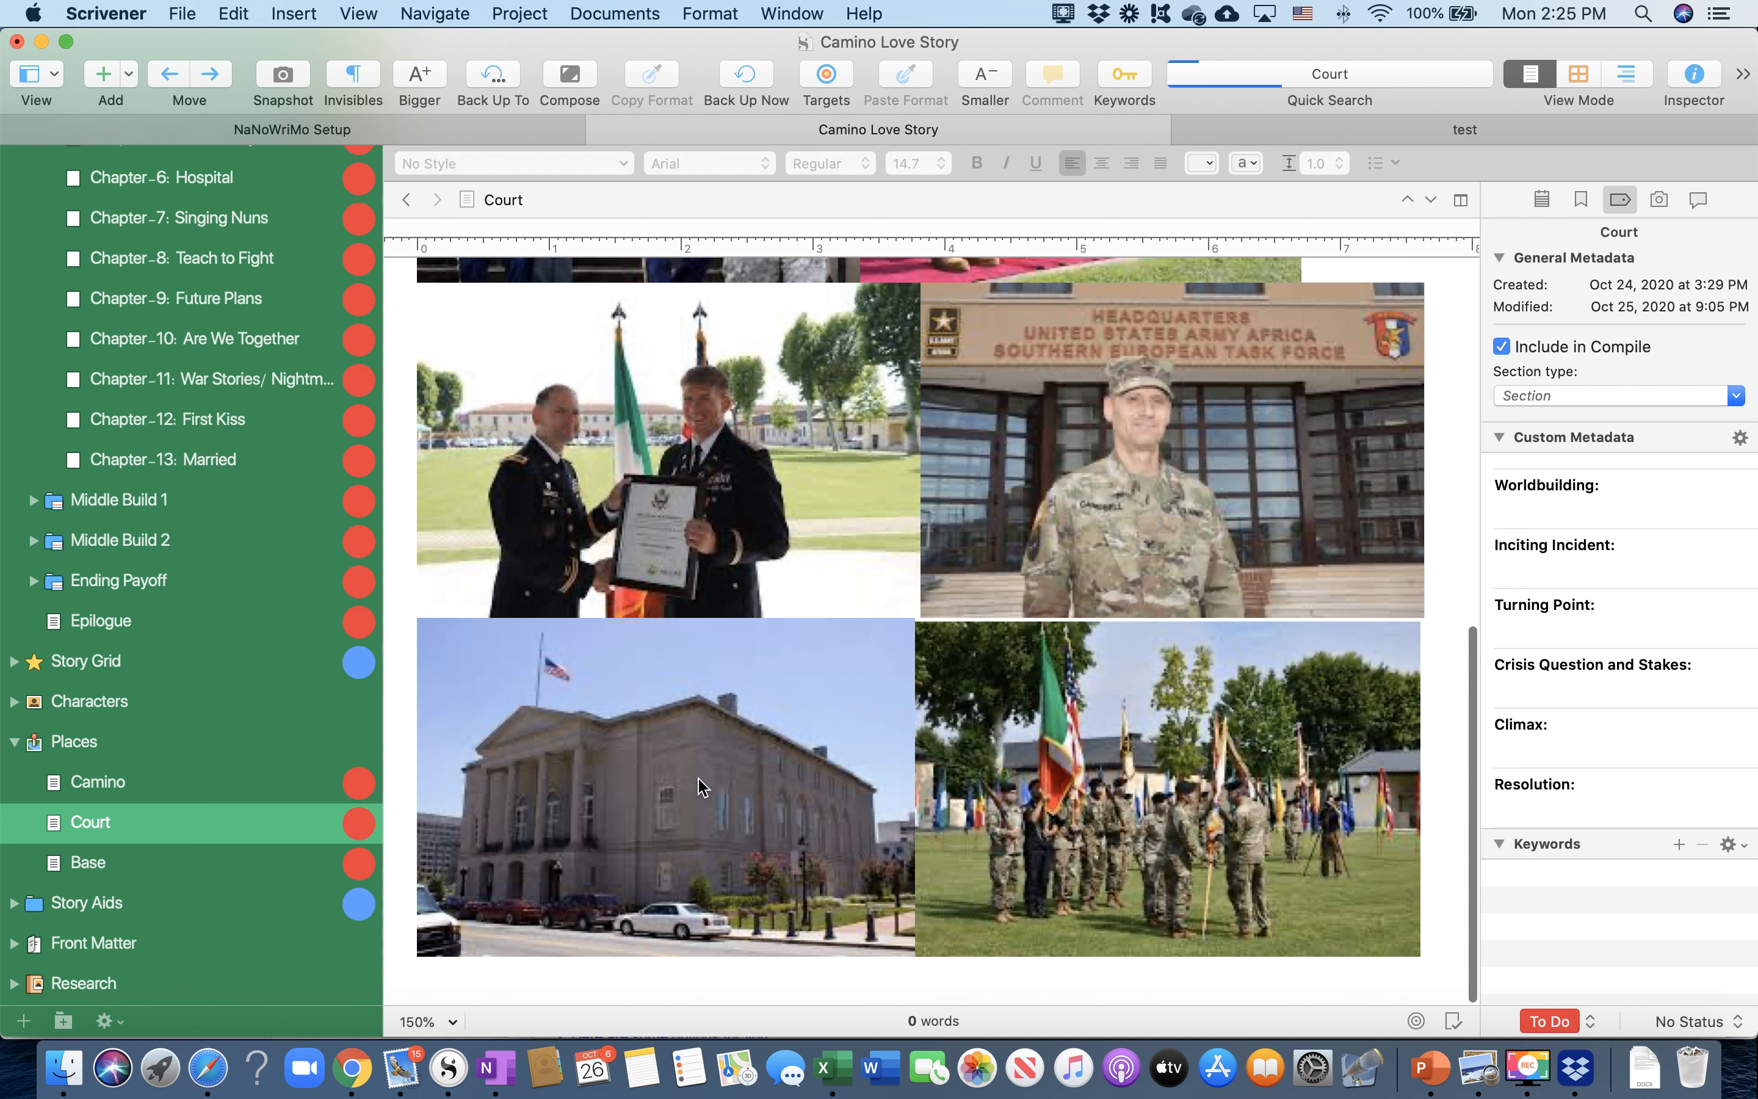
click(85, 865)
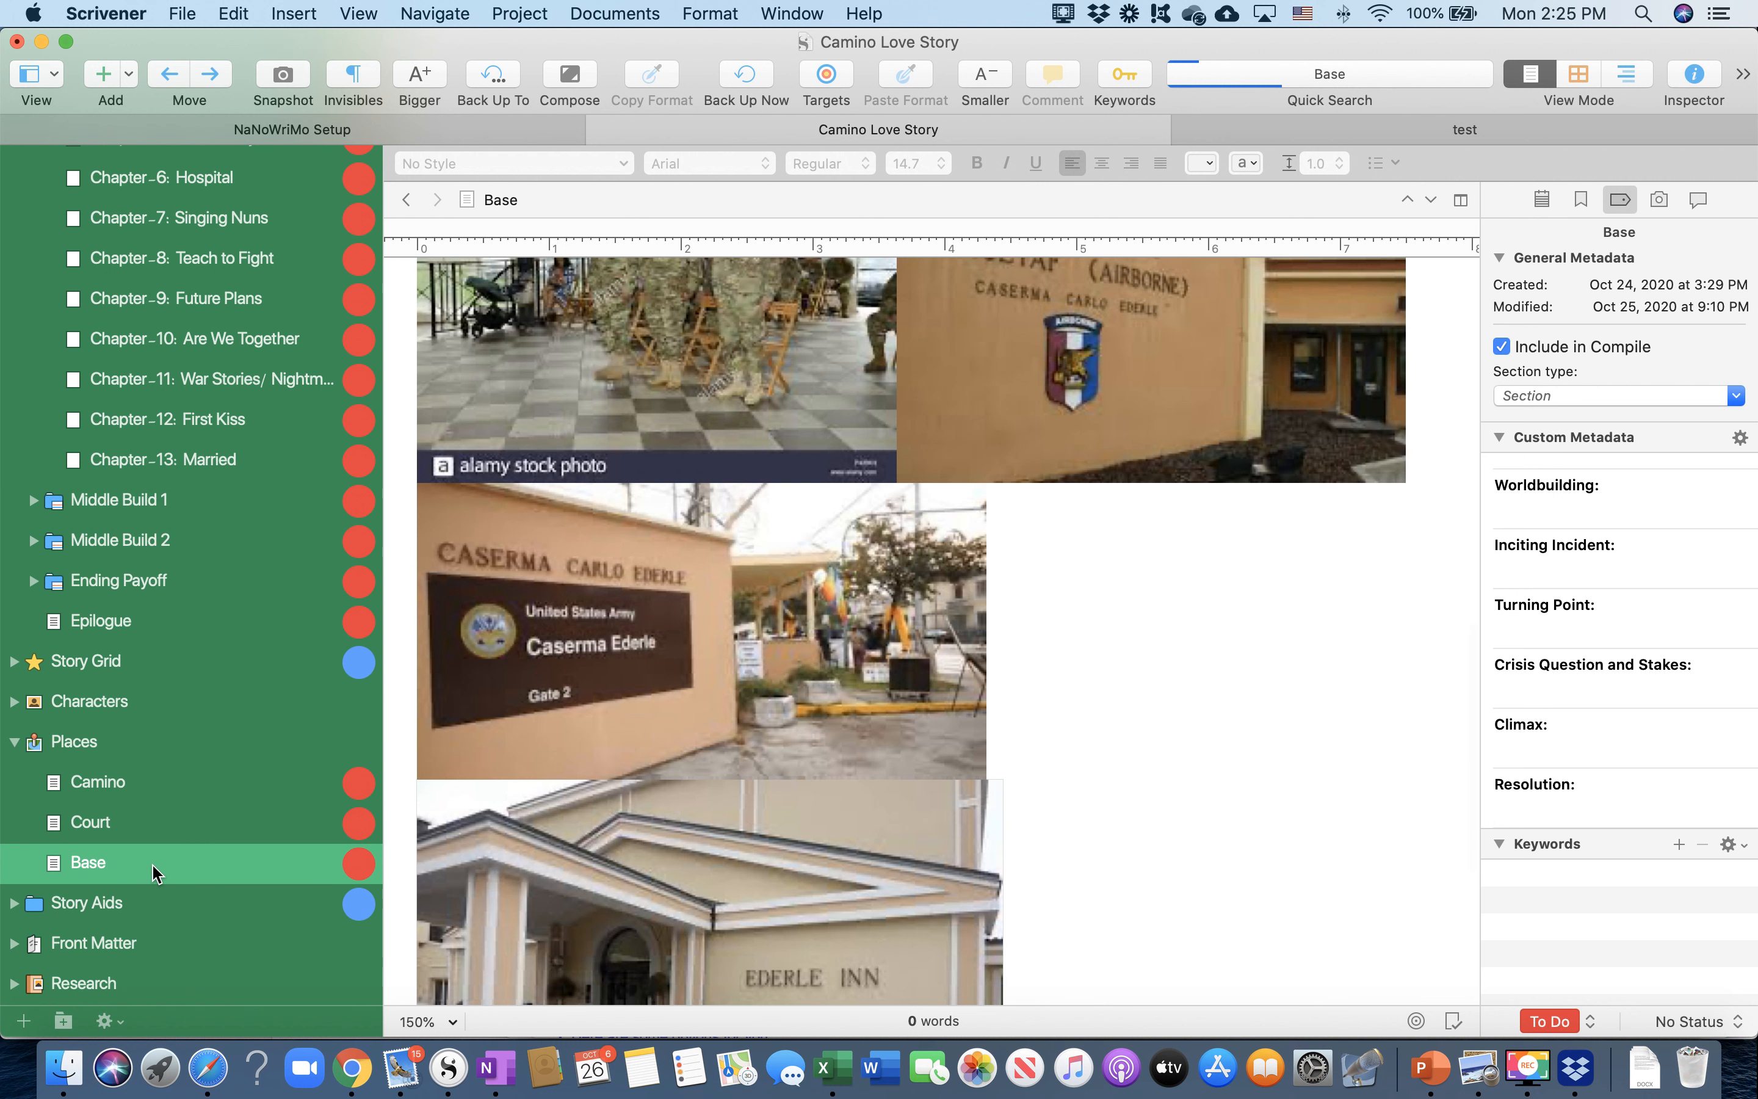
scroll(810, 735, up, 10)
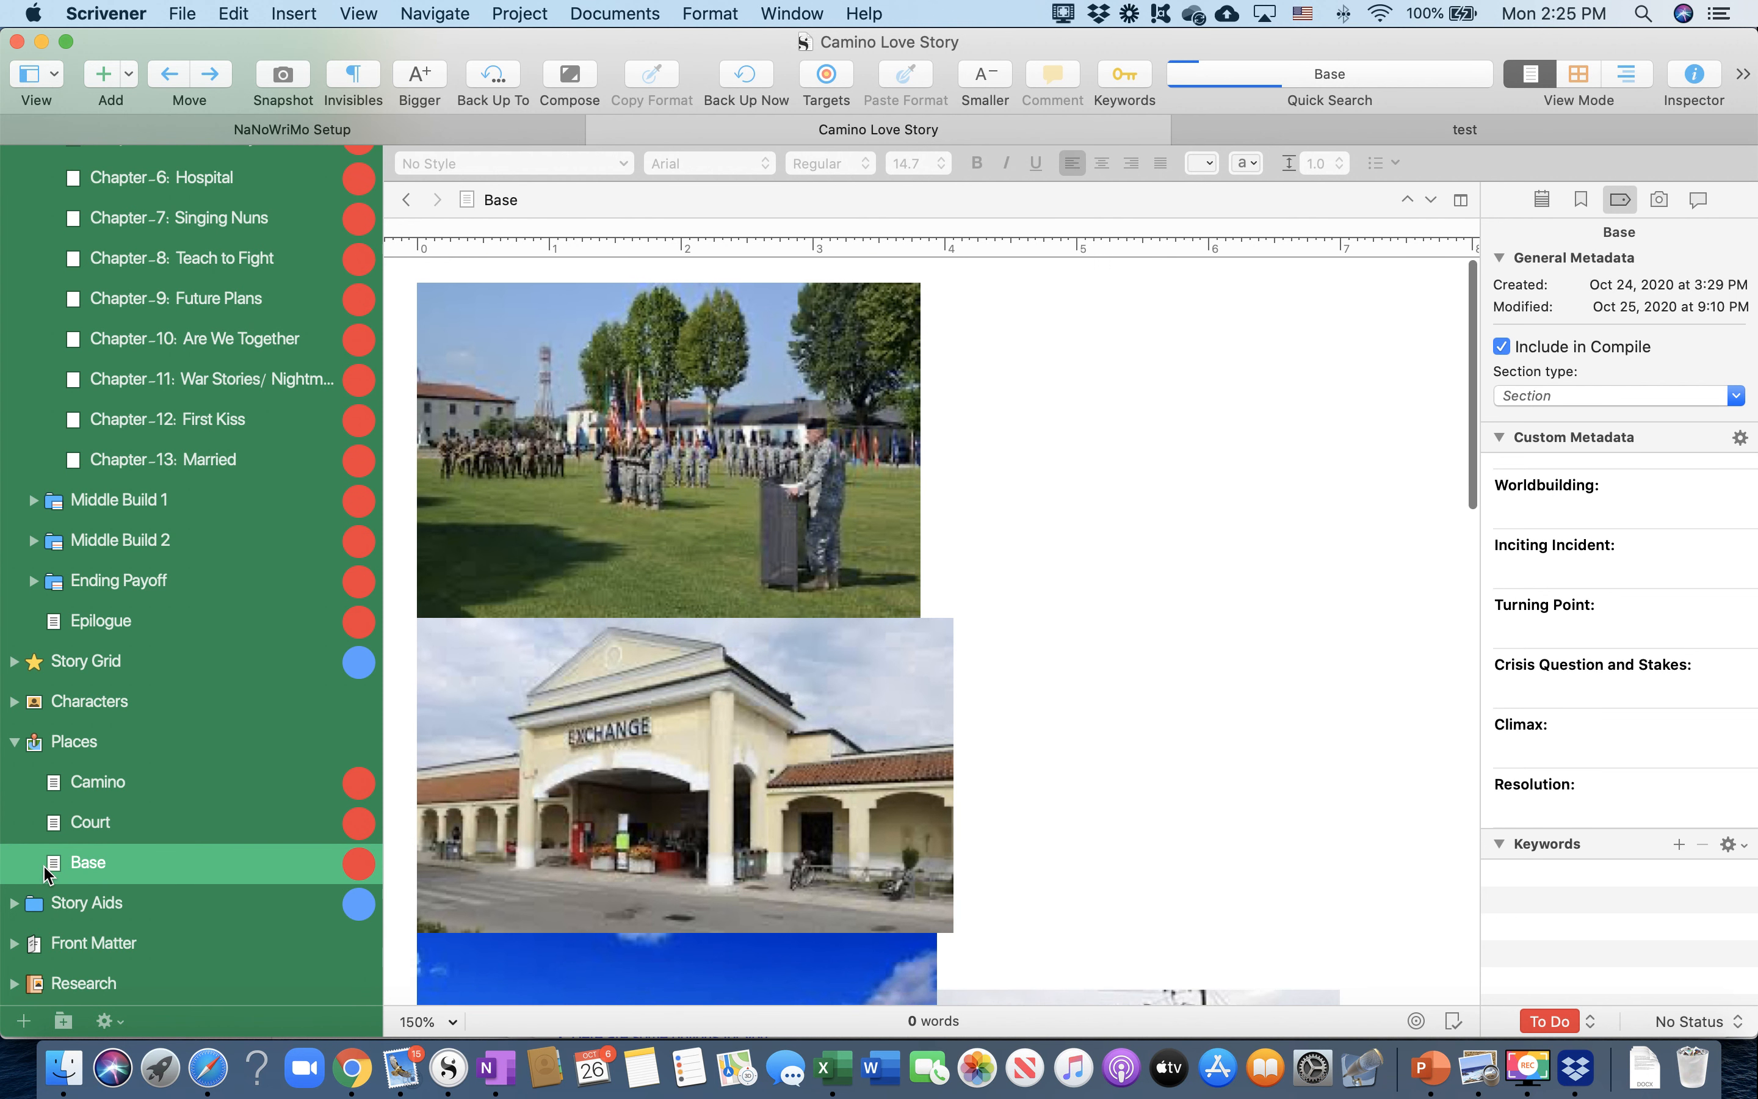
click(15, 744)
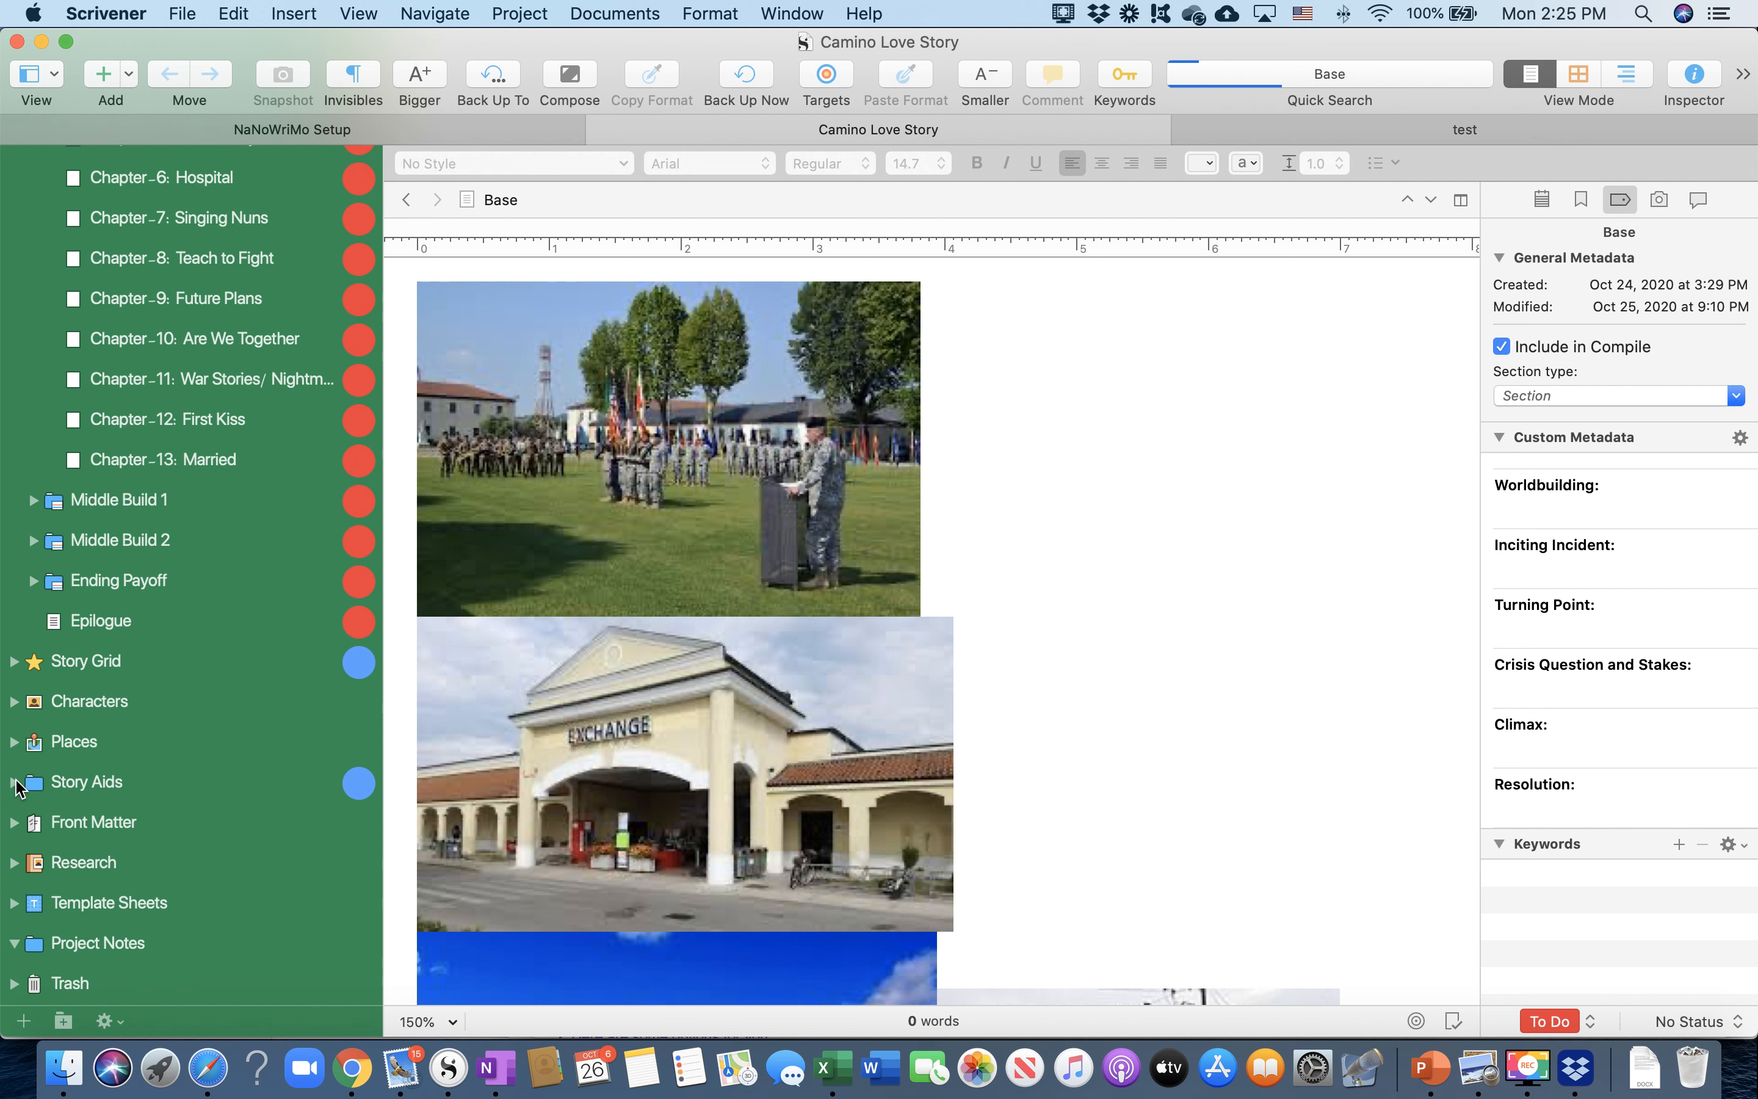
Expand the Story Grid folder, open its Love Story document and select the Story Grid Love Genre entry among its document bookmarks
click(14, 661)
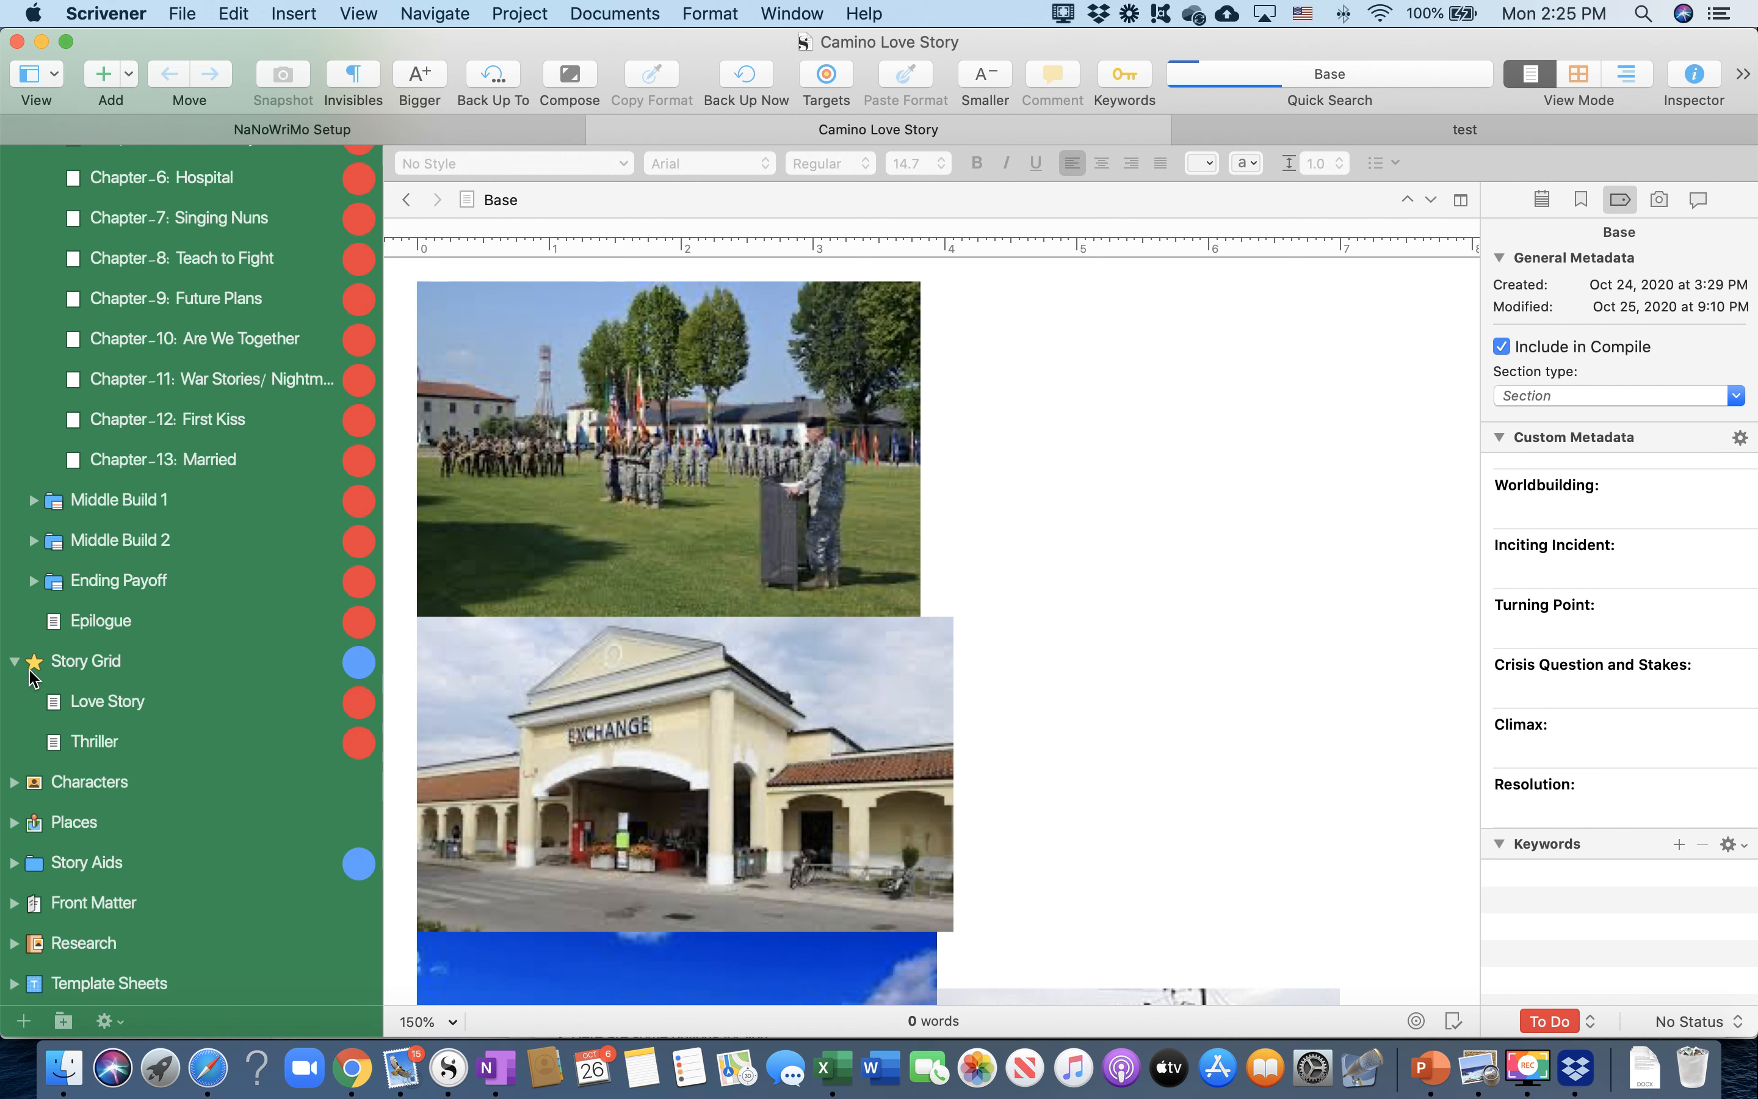
click(123, 708)
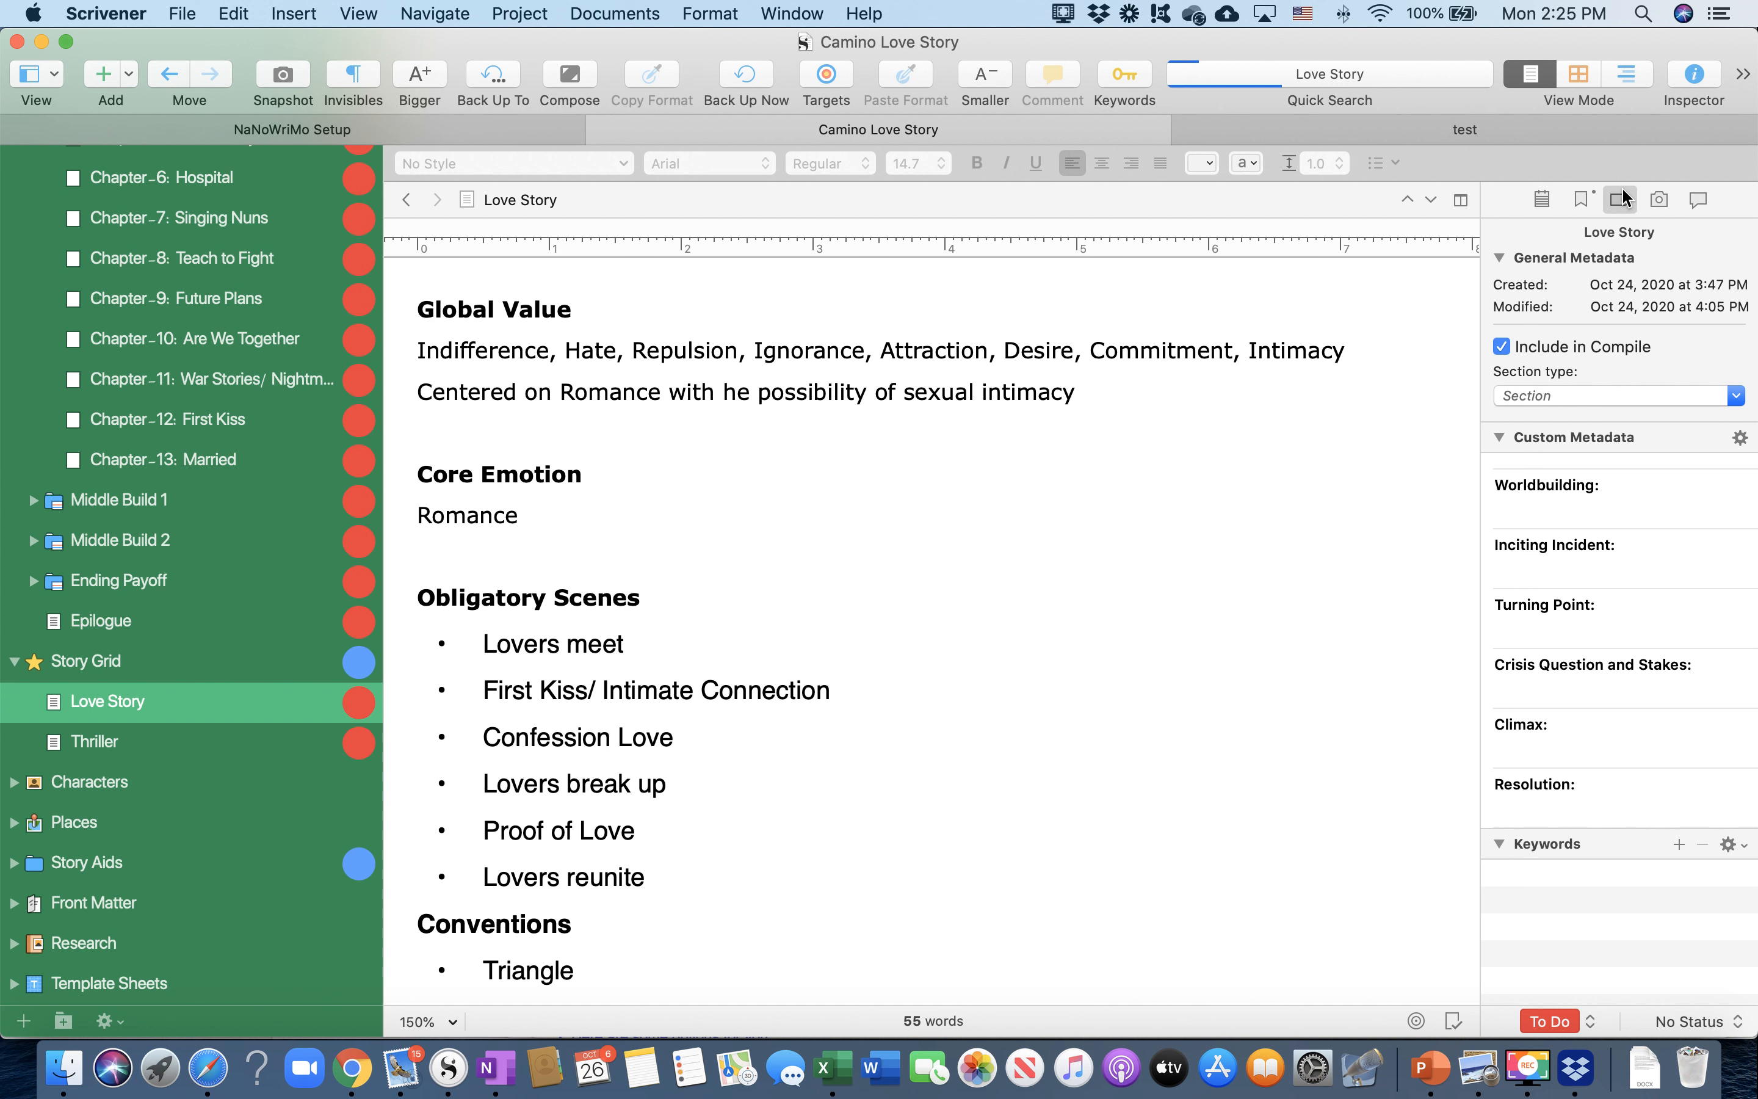
click(1582, 201)
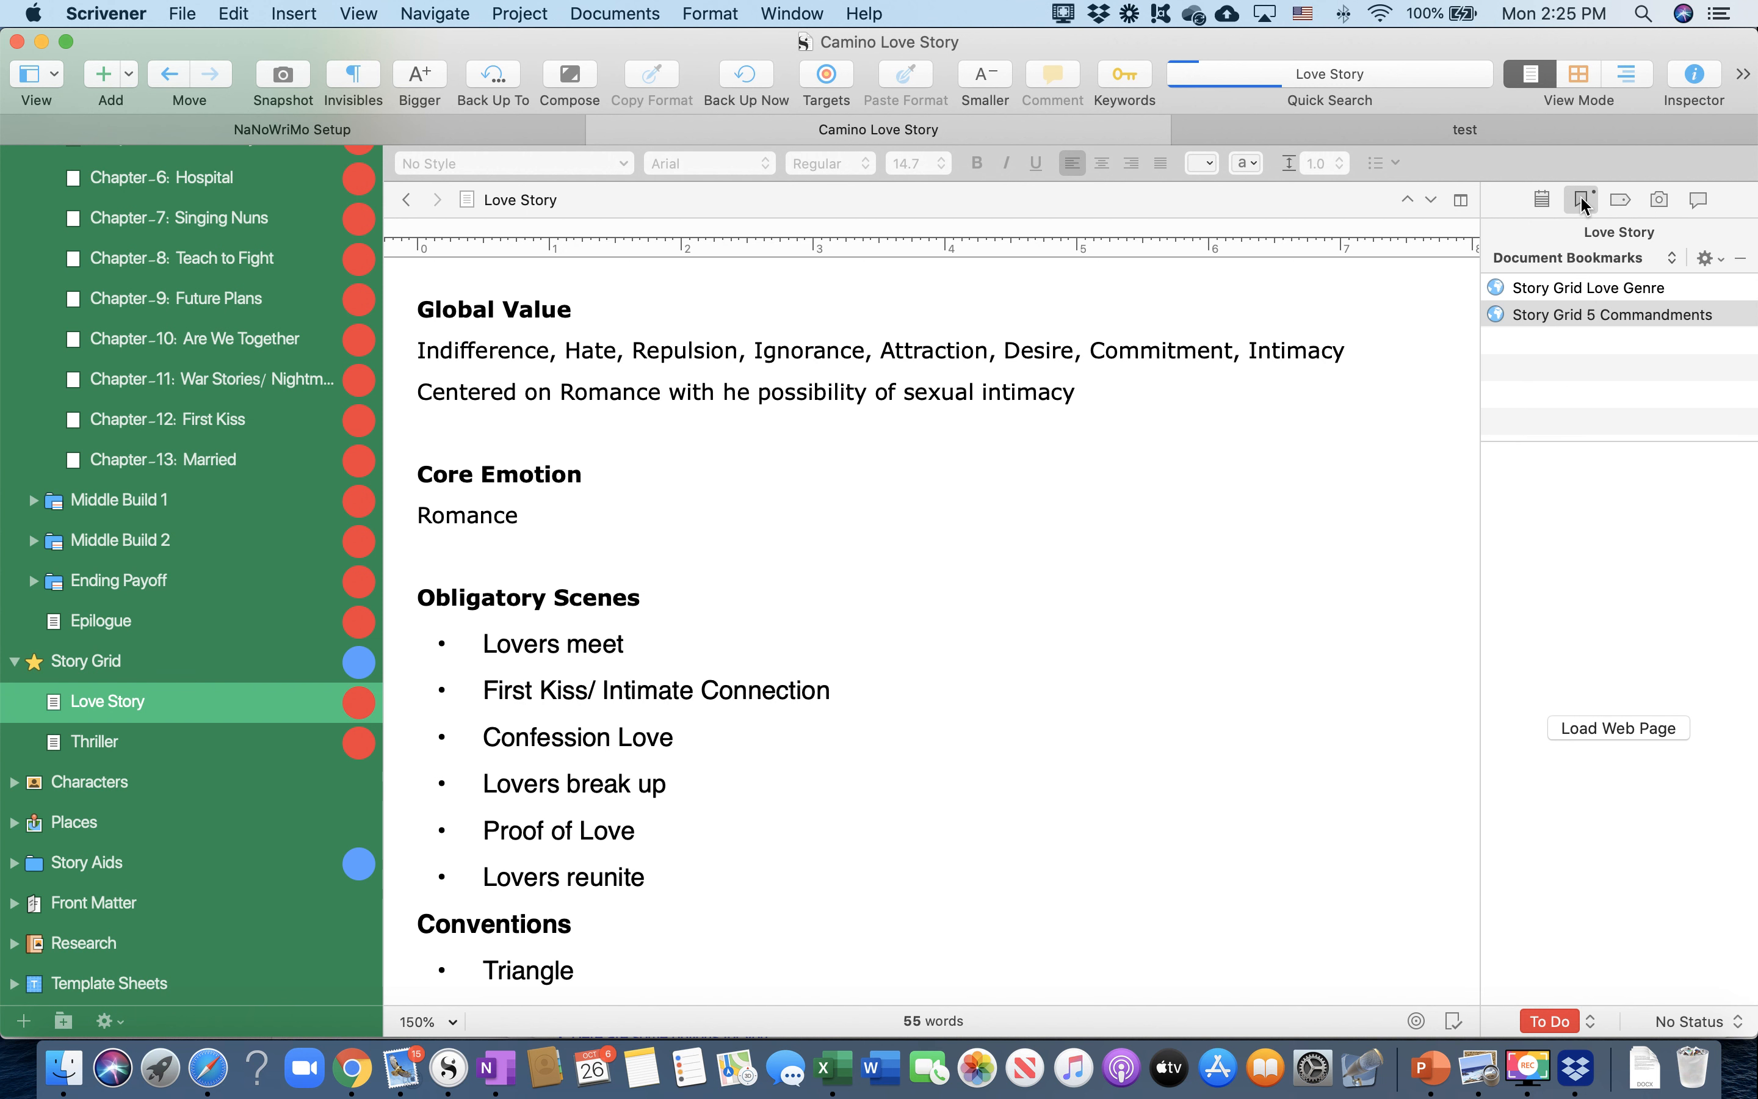
click(1539, 287)
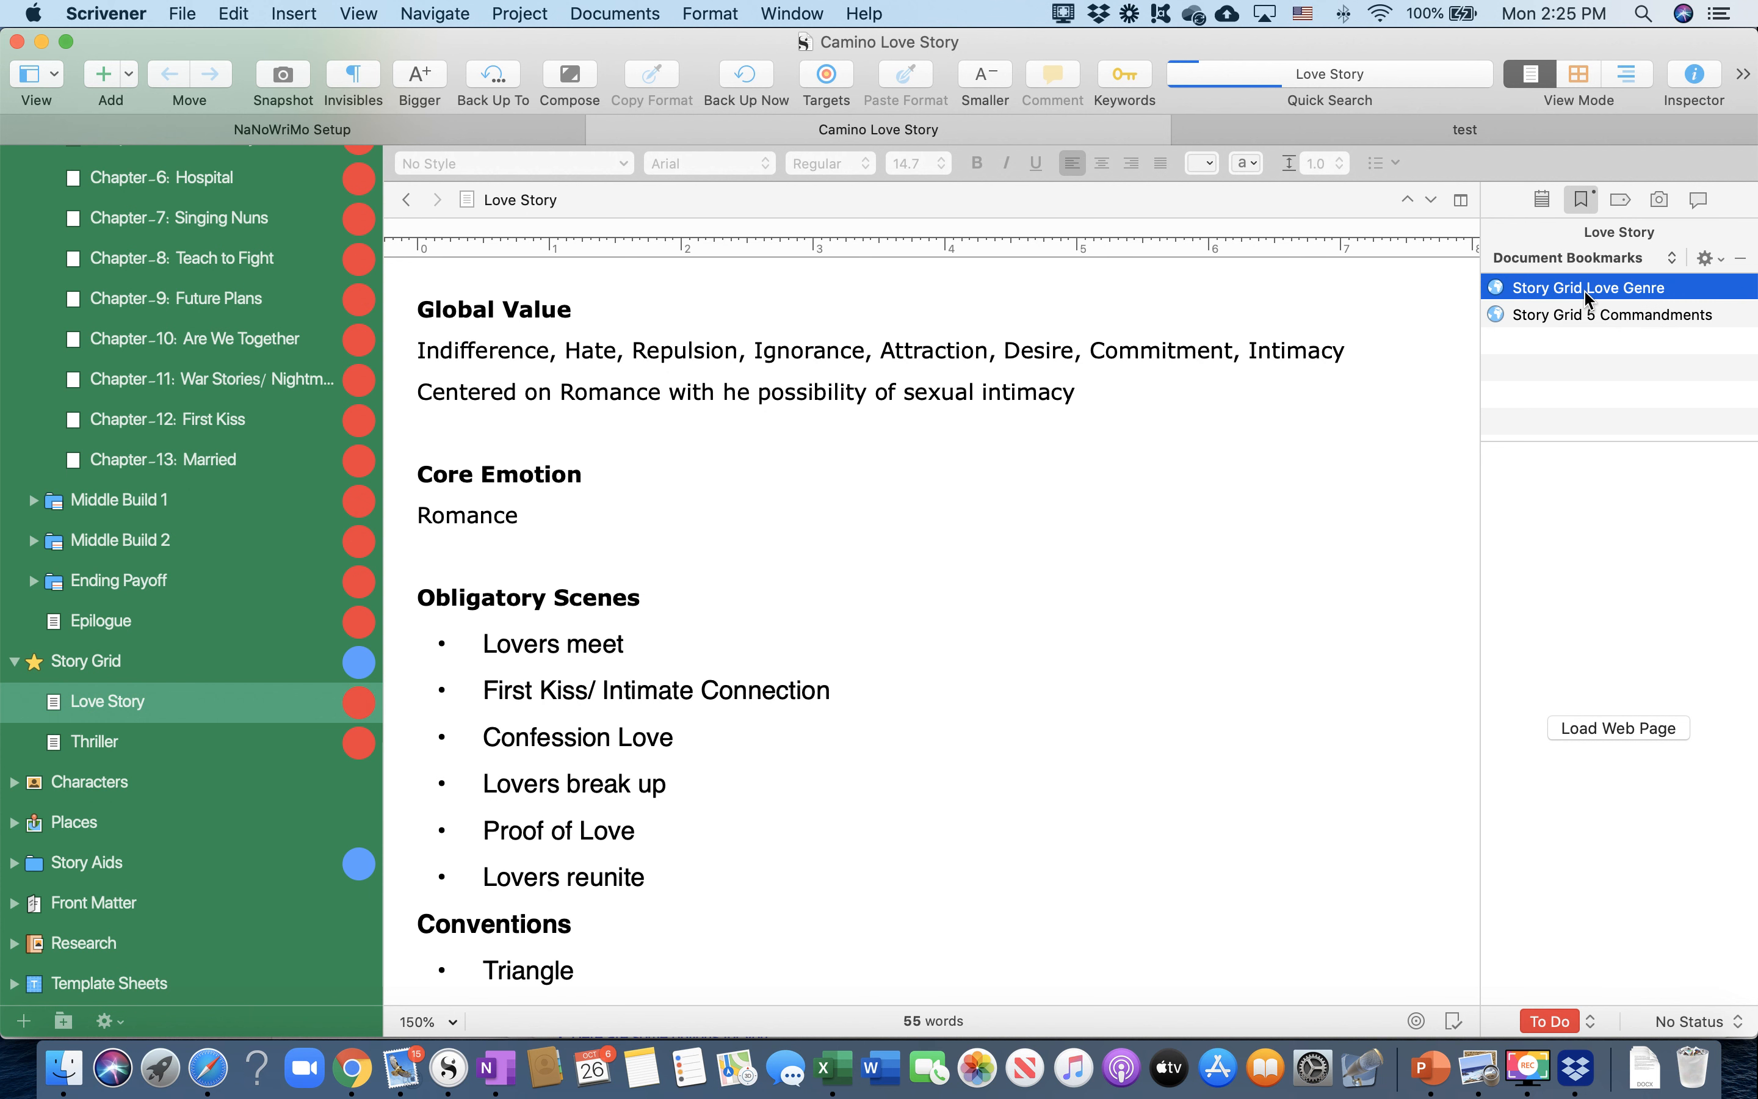
Add an external bookmark to the Love Story document, leaving its title and URL blank
click(1719, 263)
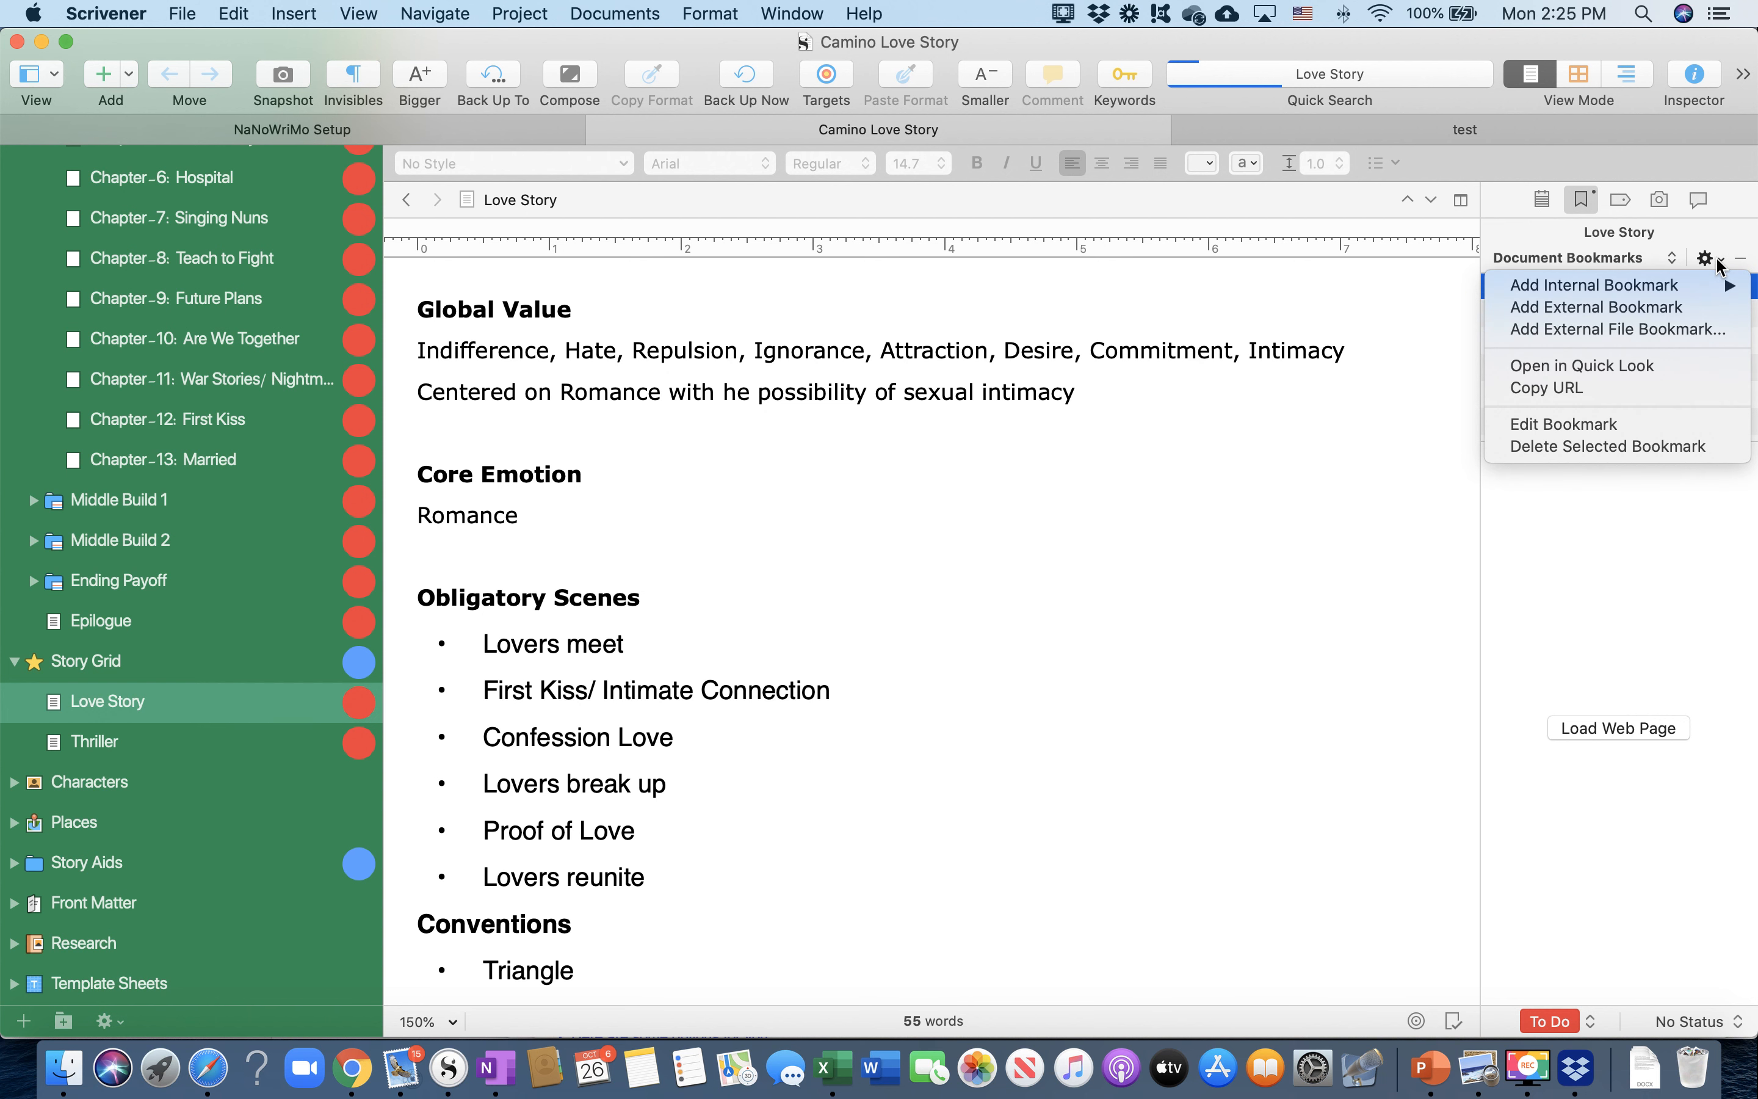
click(1686, 308)
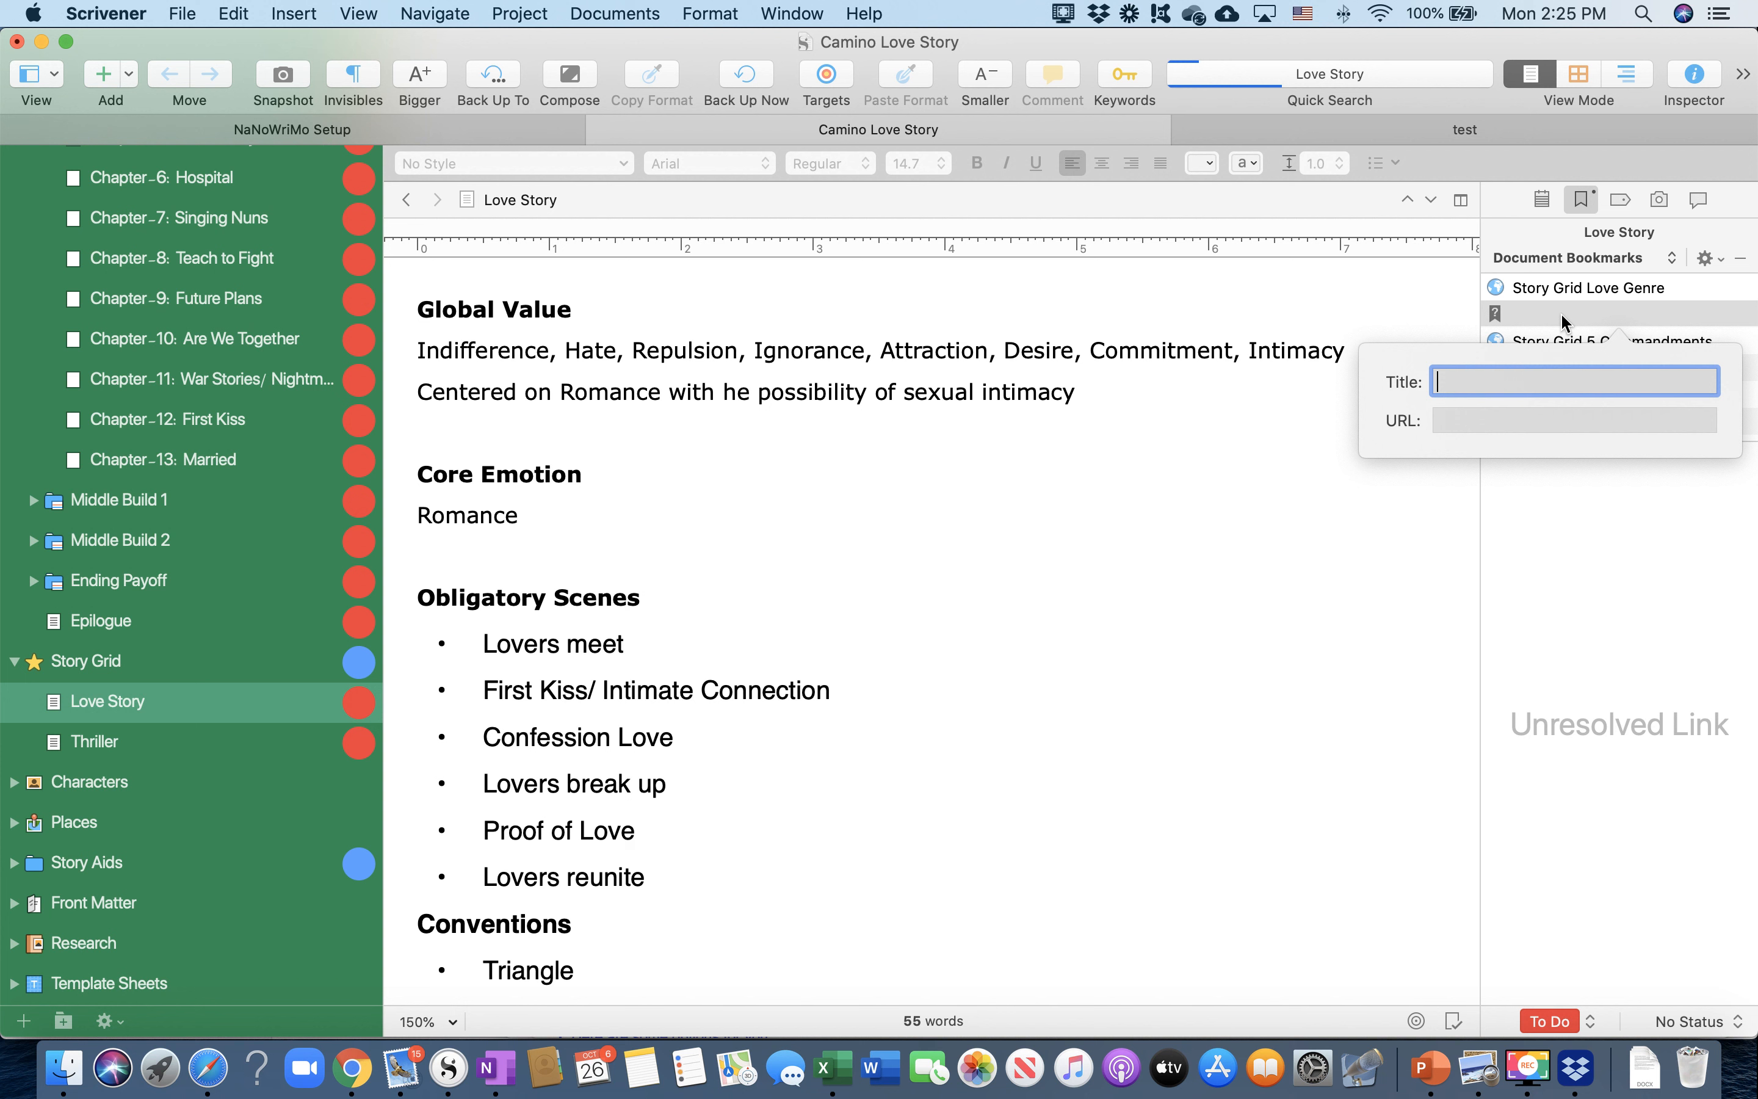
click(1593, 312)
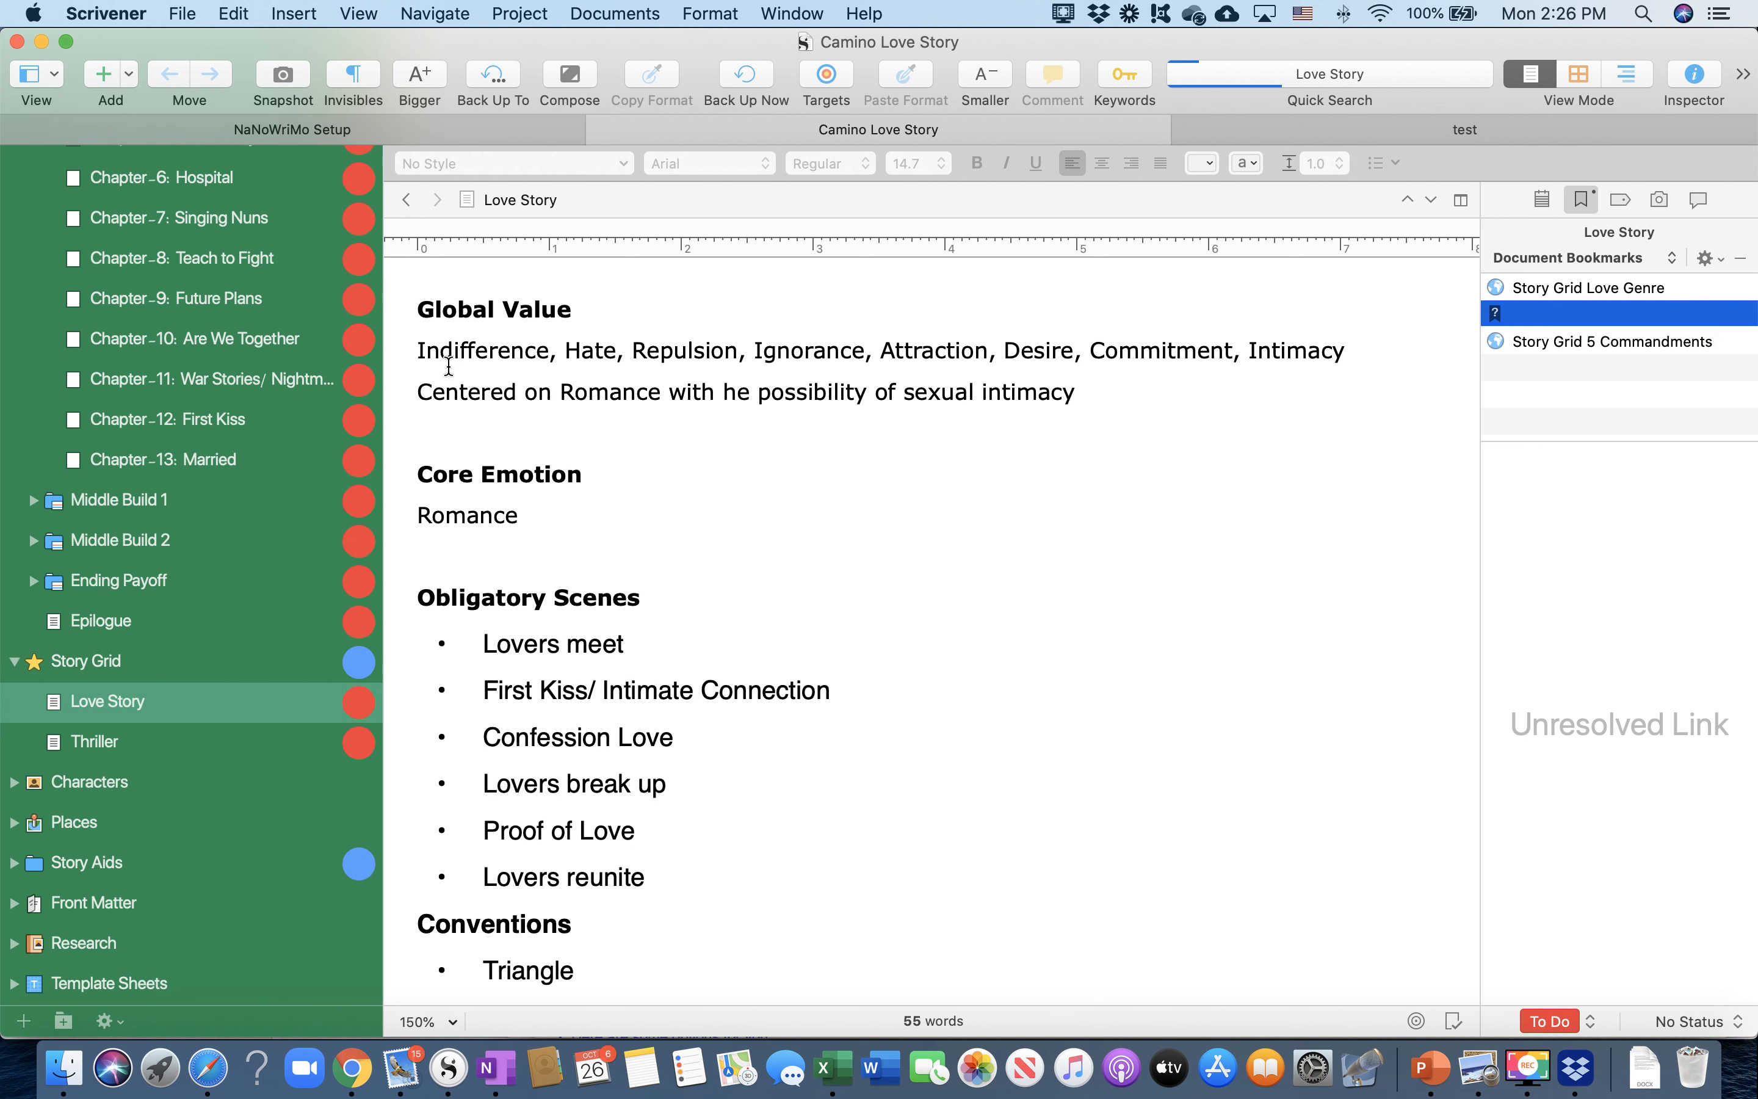
Read through the Love Story document from its global value to its conventions and return to its beginning
scroll(569, 584, down, 1)
scroll(569, 584, down, 5)
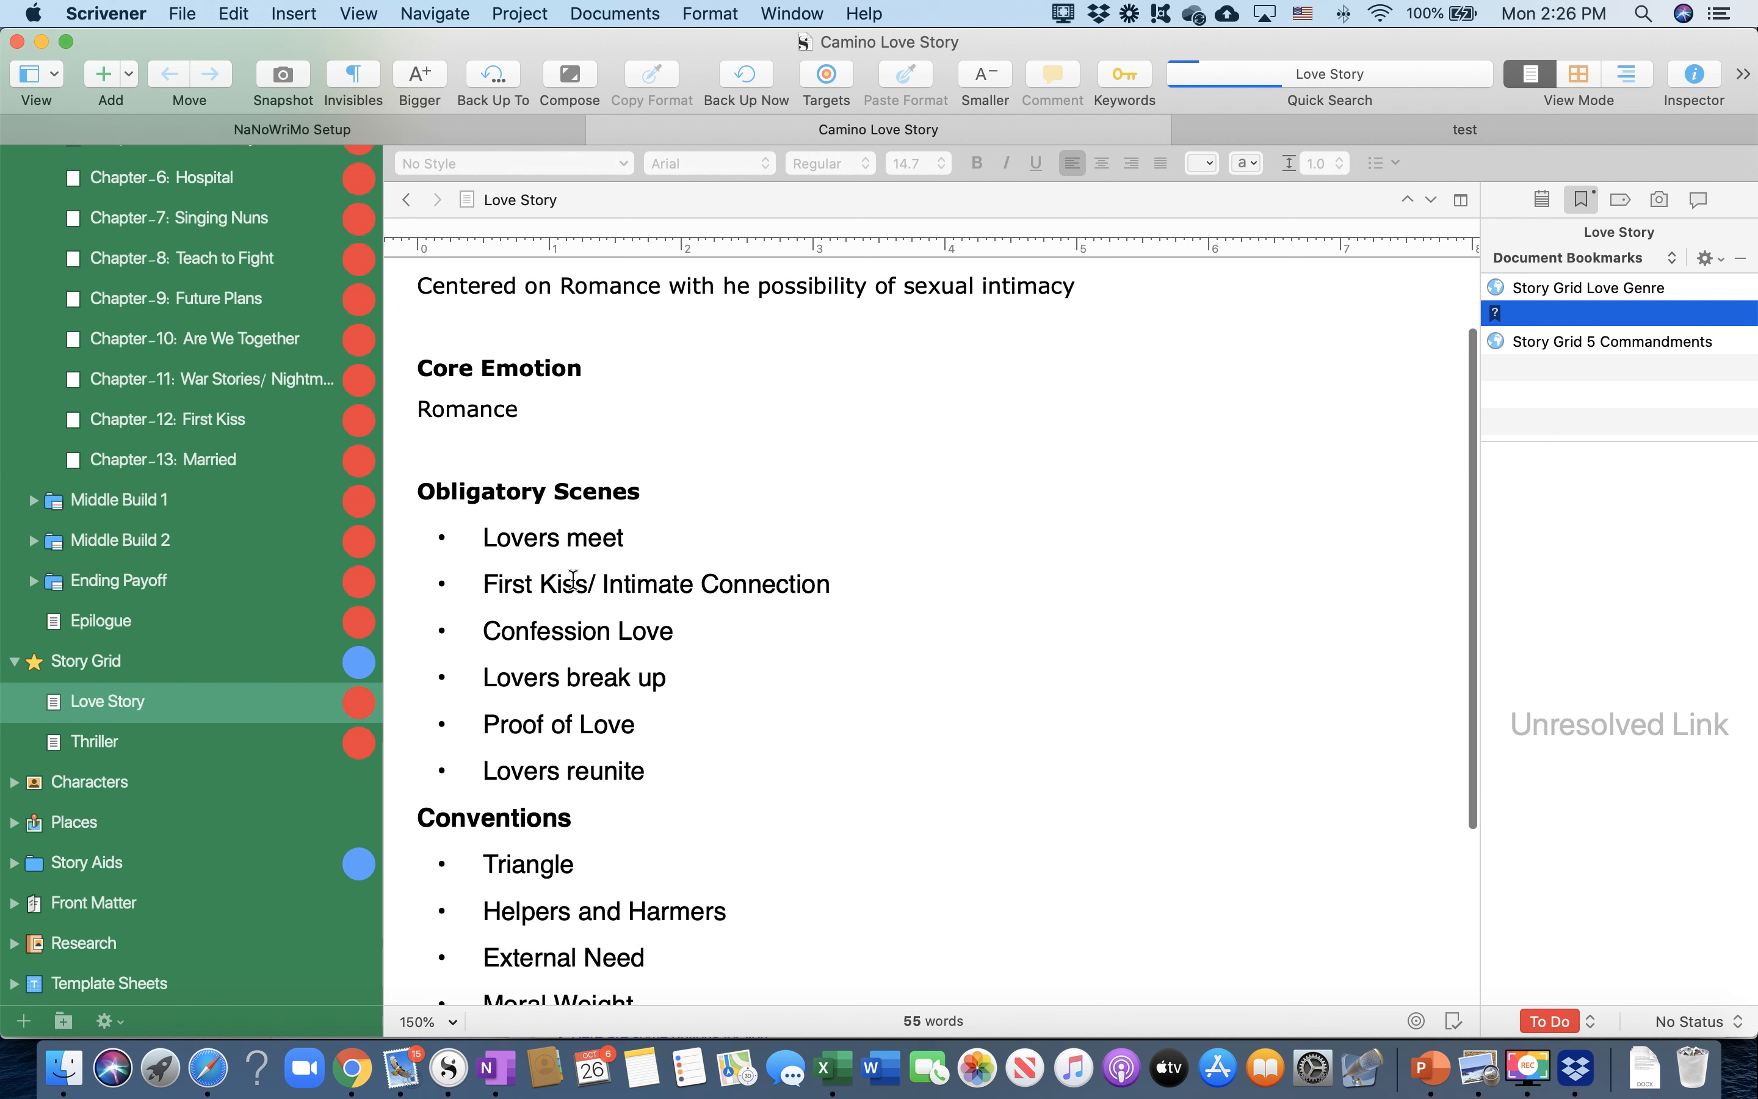
scroll(576, 576, down, 6)
scroll(583, 577, up, 7)
scroll(583, 577, up, 5)
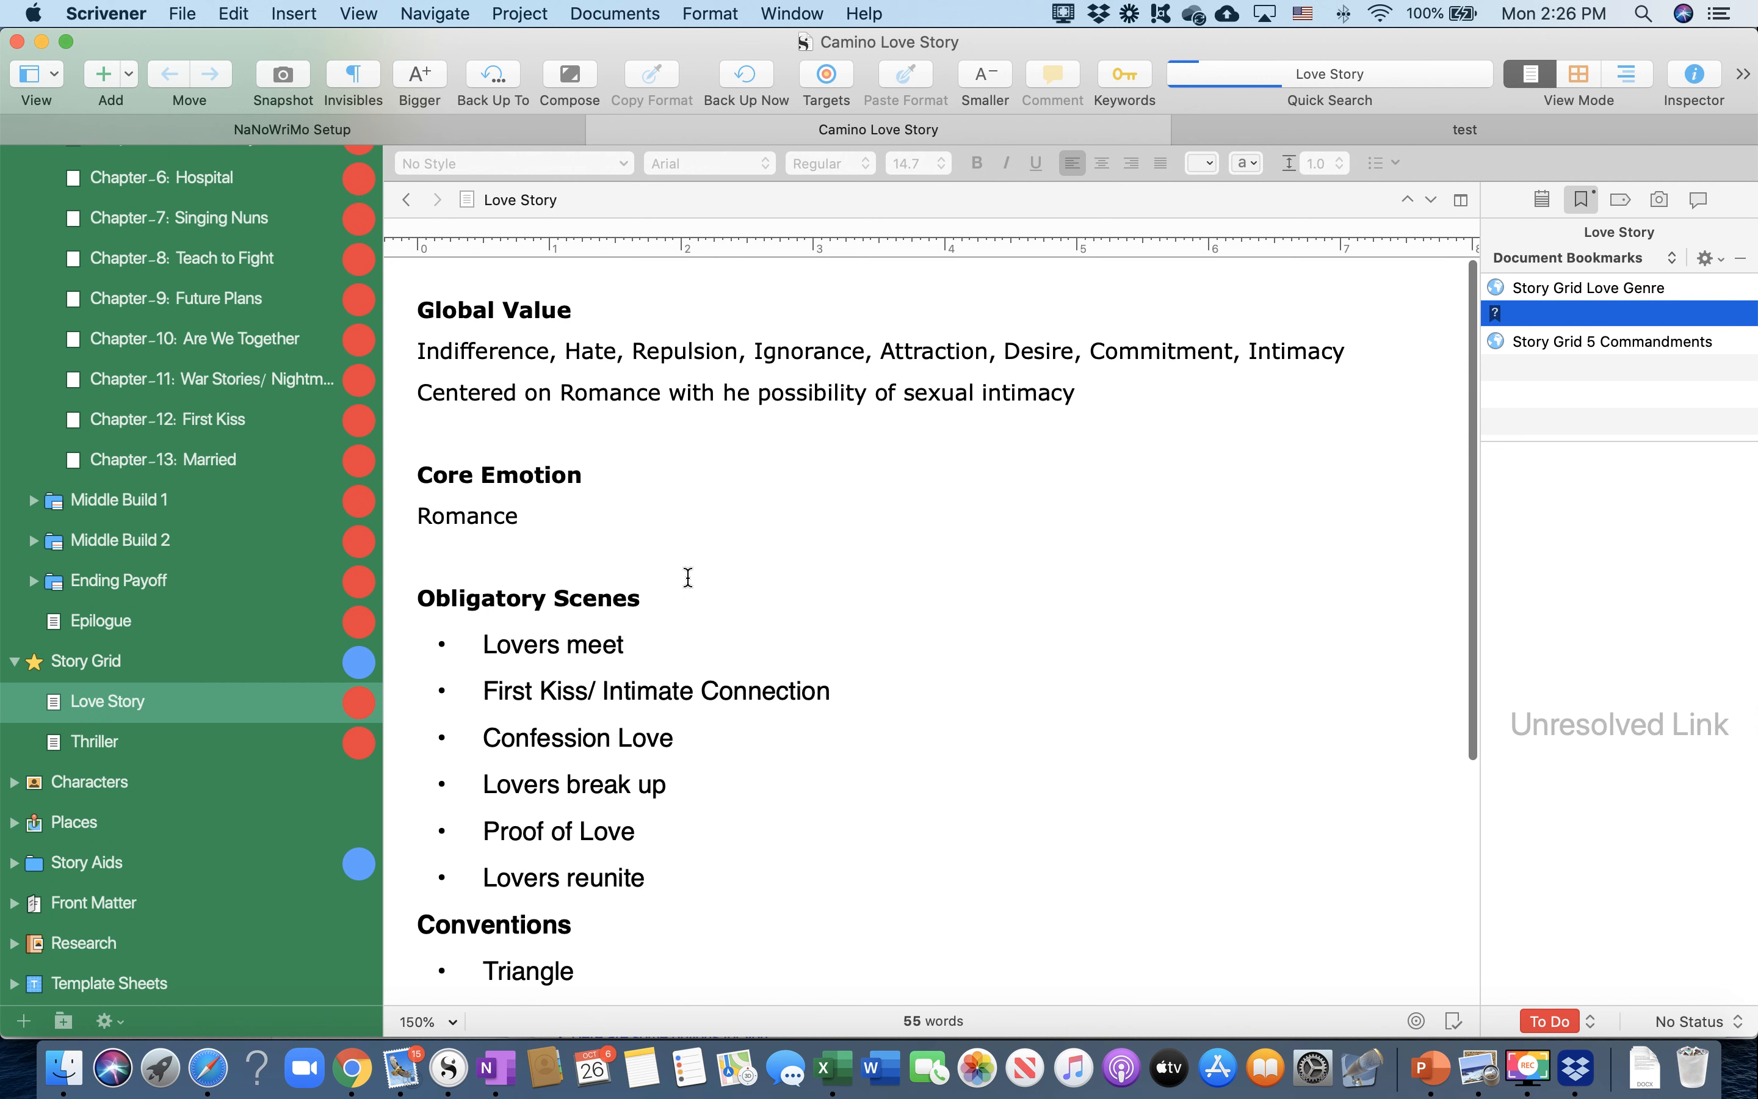
Open the Thriller document in the Story Grid folder and read its obligatory scenes and conventions
click(95, 743)
scroll(676, 739, down, 2)
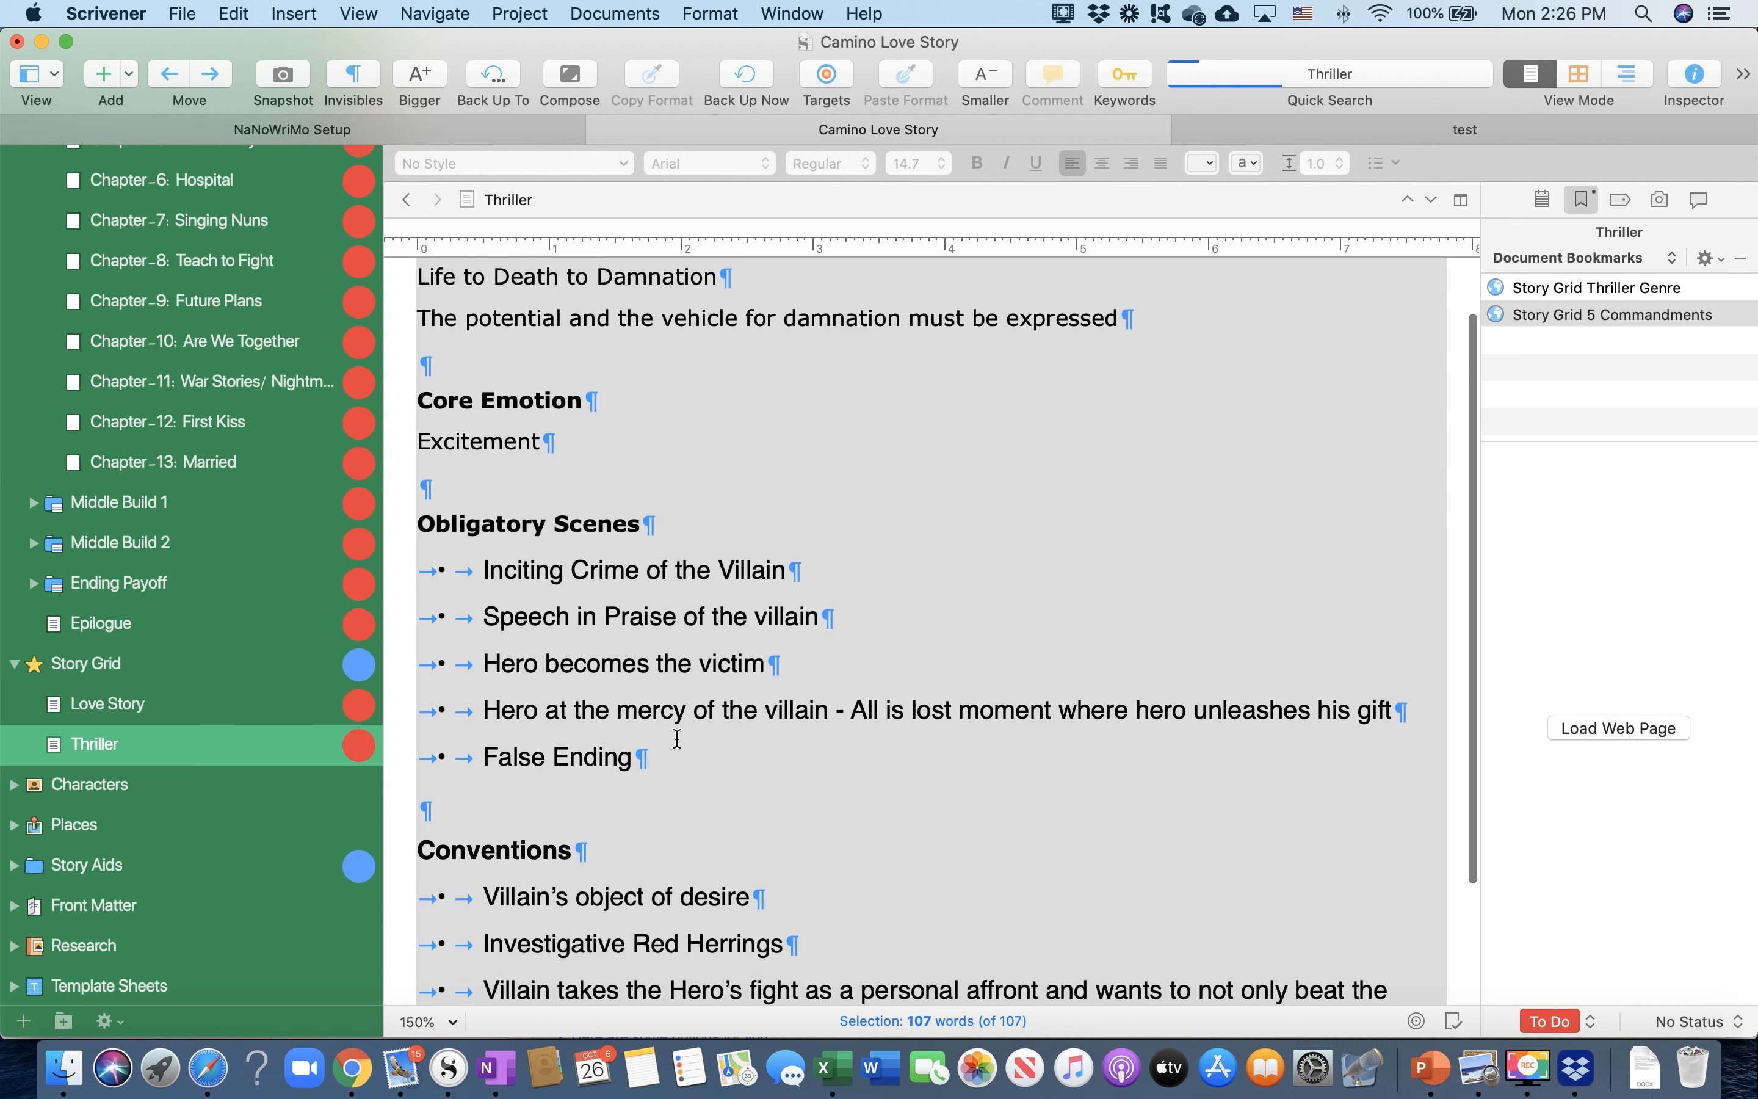
scroll(679, 734, down, 3)
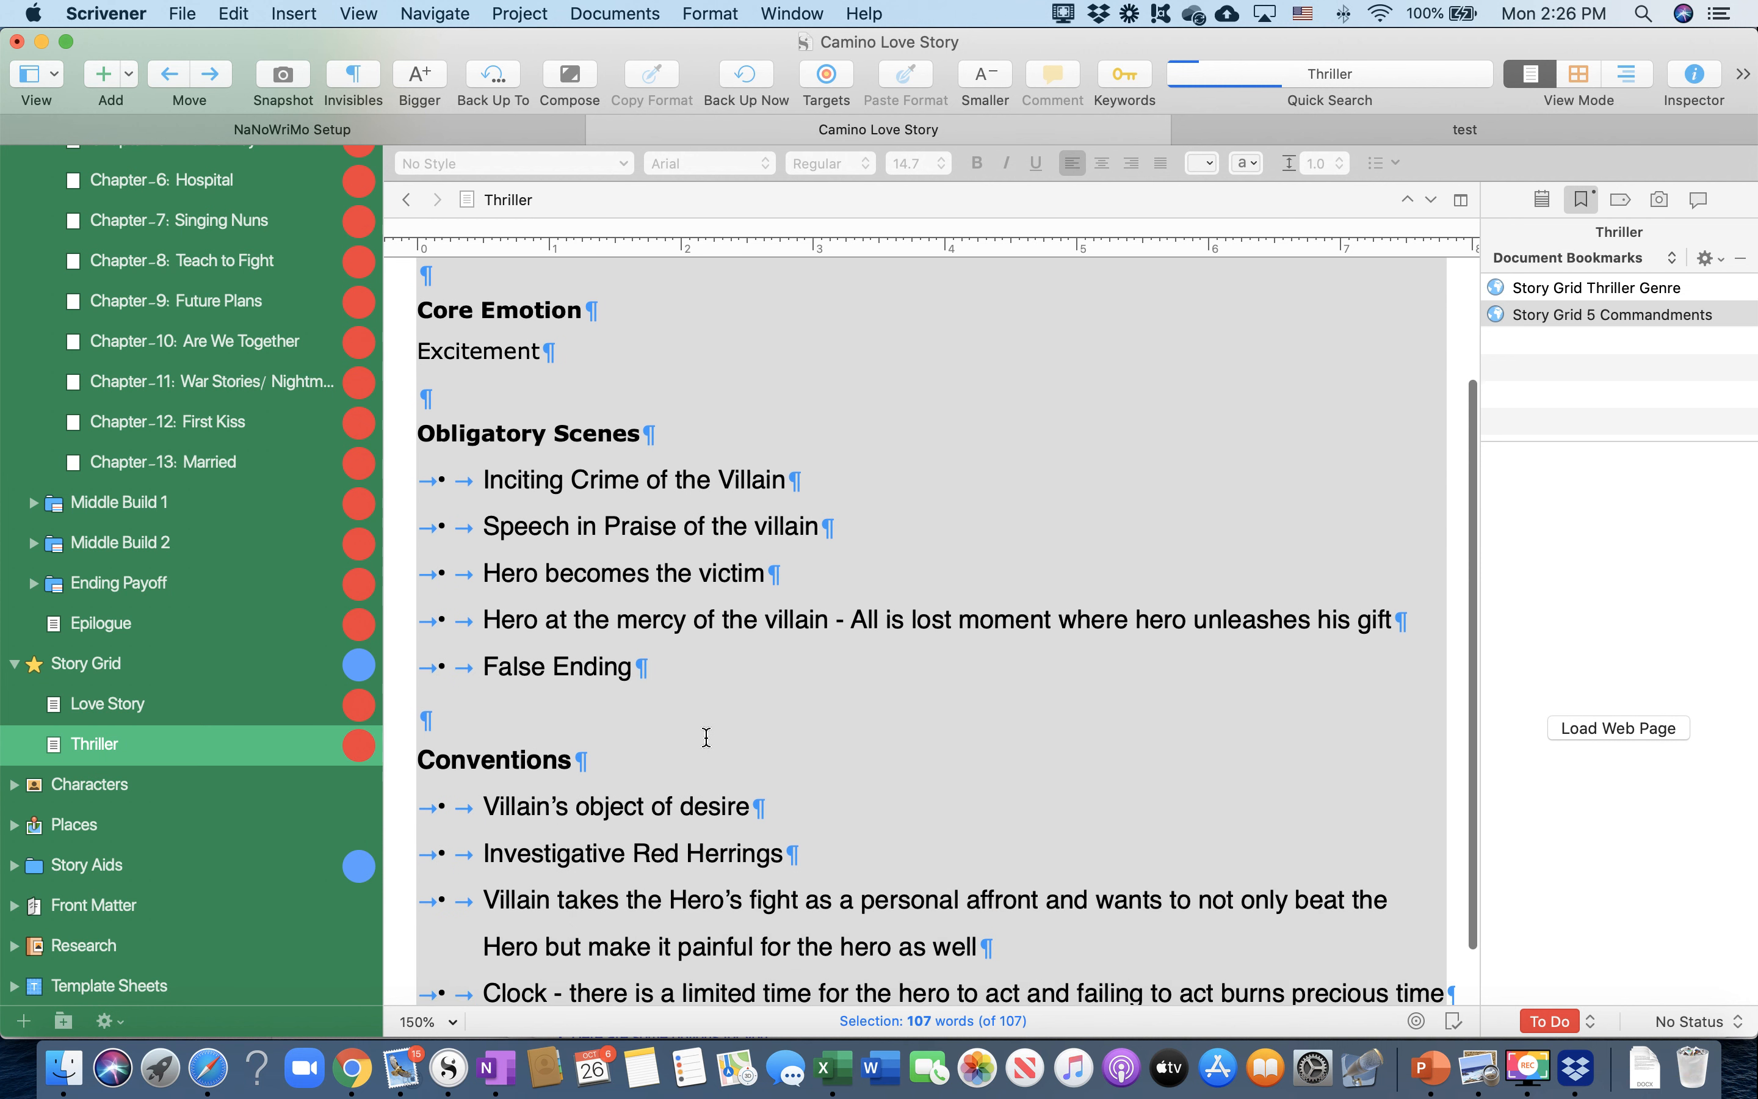
Load the Story Grid Thriller Genre bookmark's web page in the inspector and widen the inspector slightly
click(1564, 288)
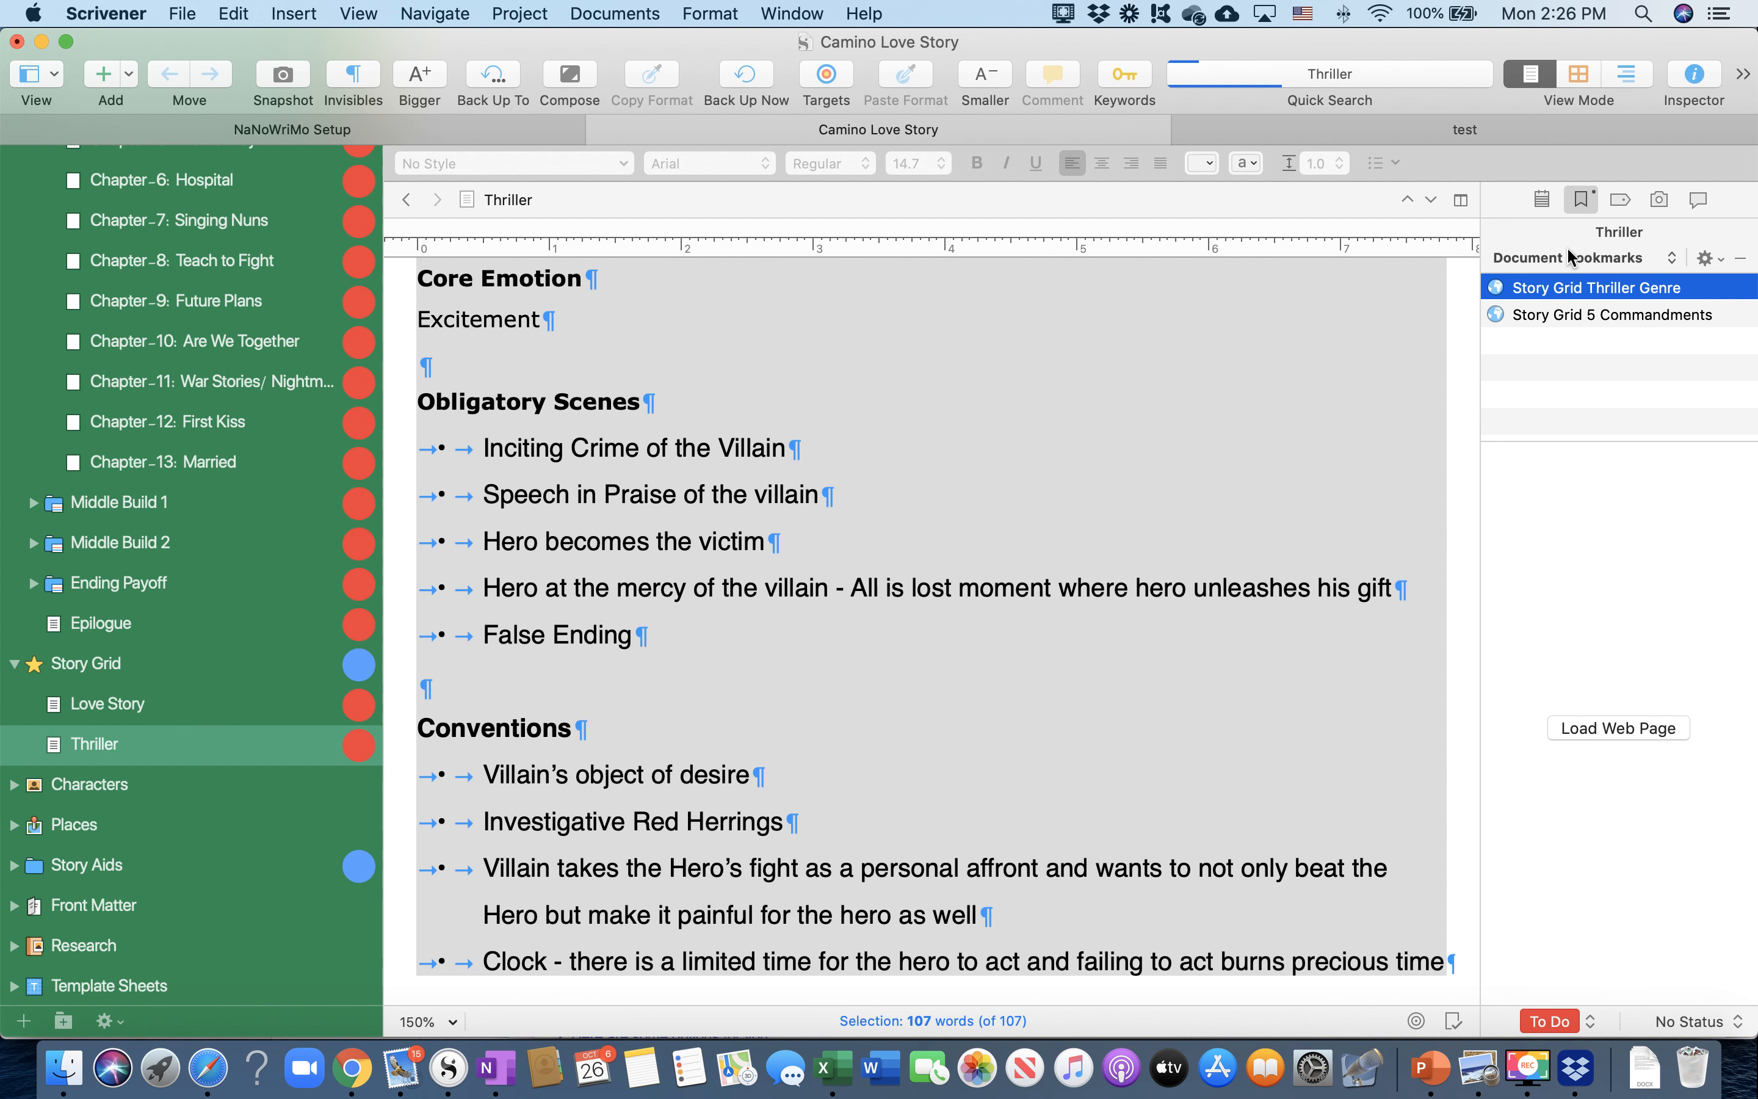
click(1600, 727)
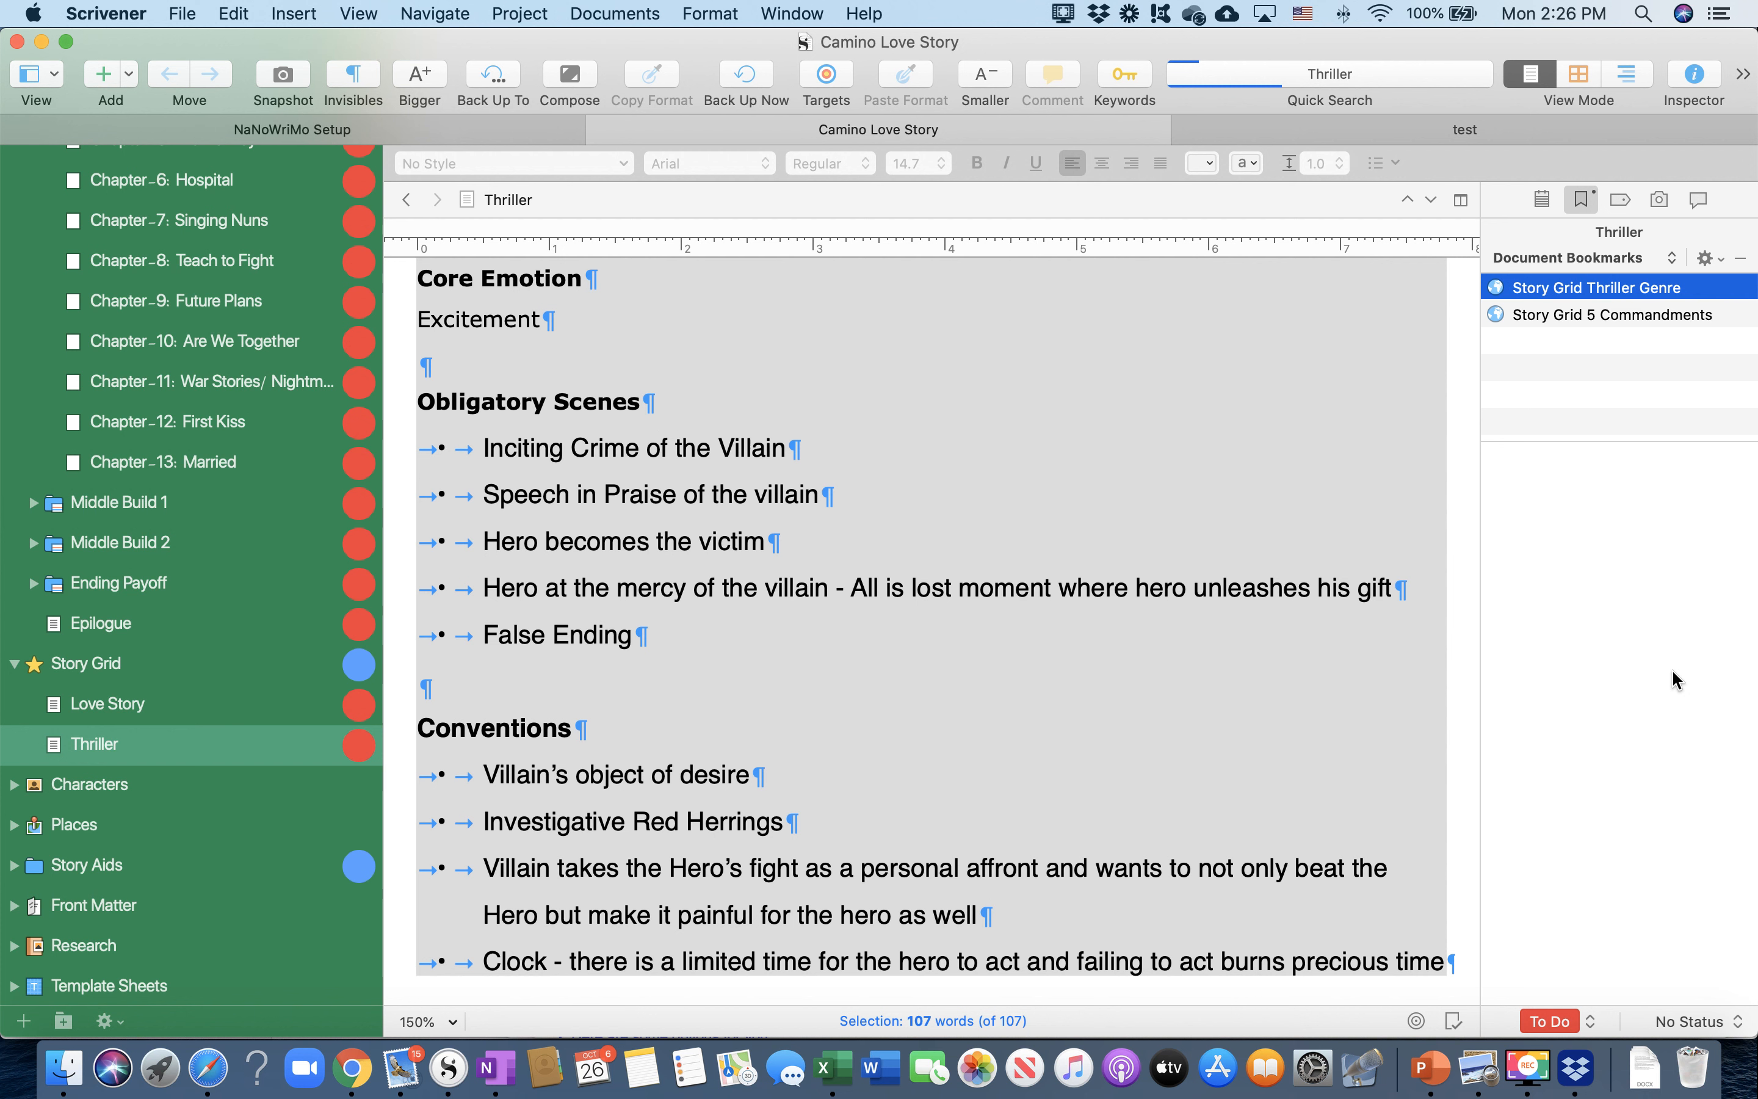
scroll(1655, 781, down, 10)
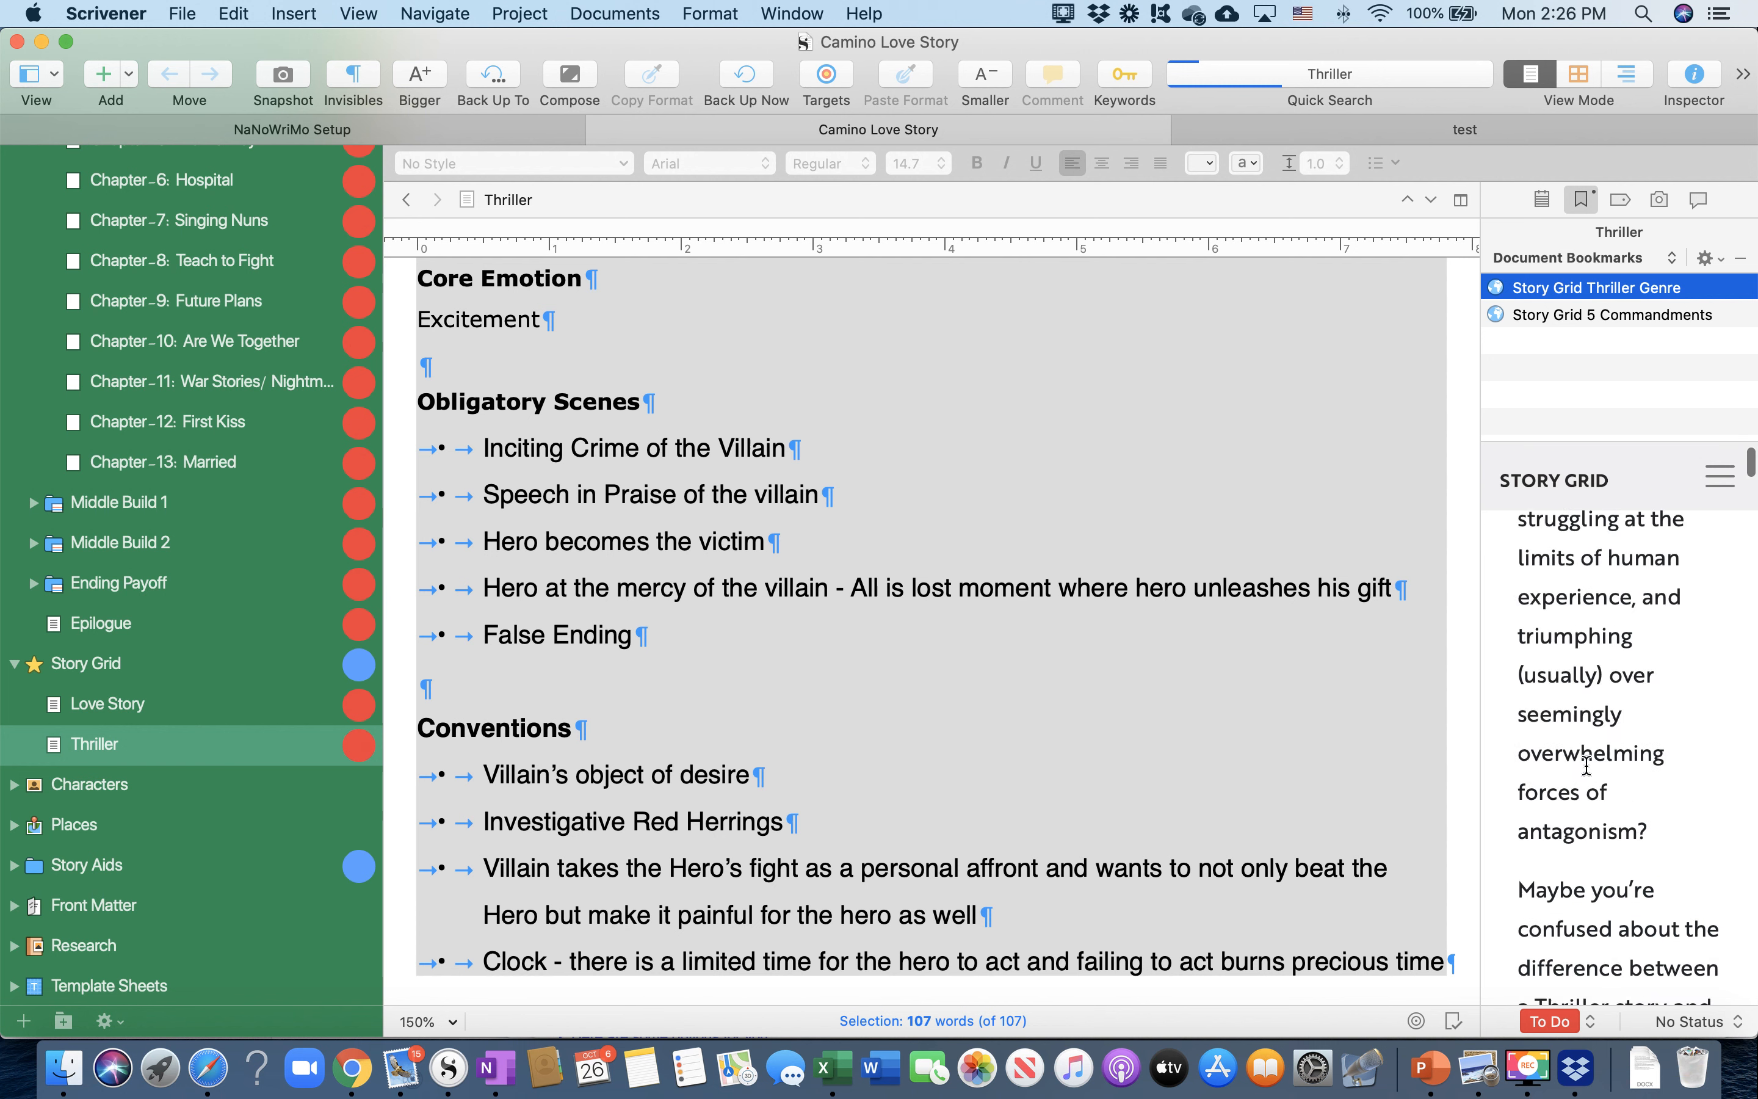
drag(1476, 744, 1438, 750)
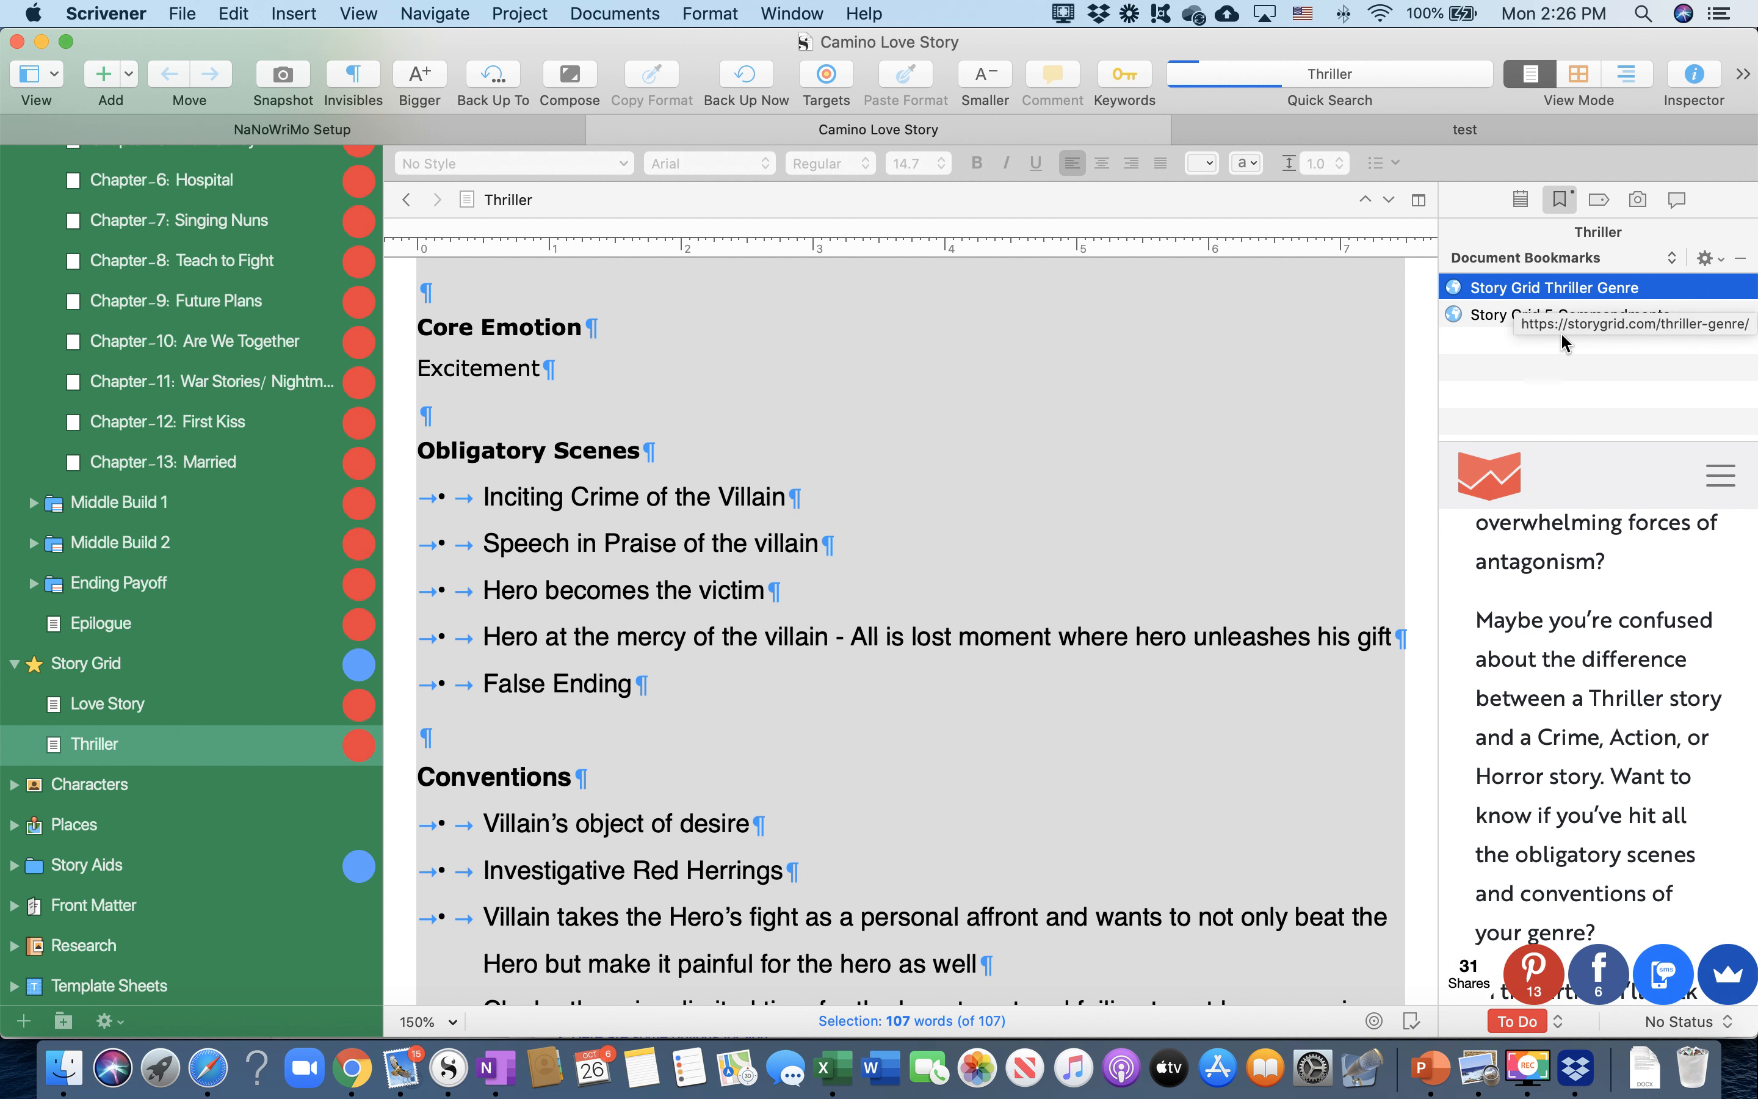
Load the web page of the Story Grid 5 Commandments bookmark, and collapse the Story Grid folder in the binder
click(1508, 314)
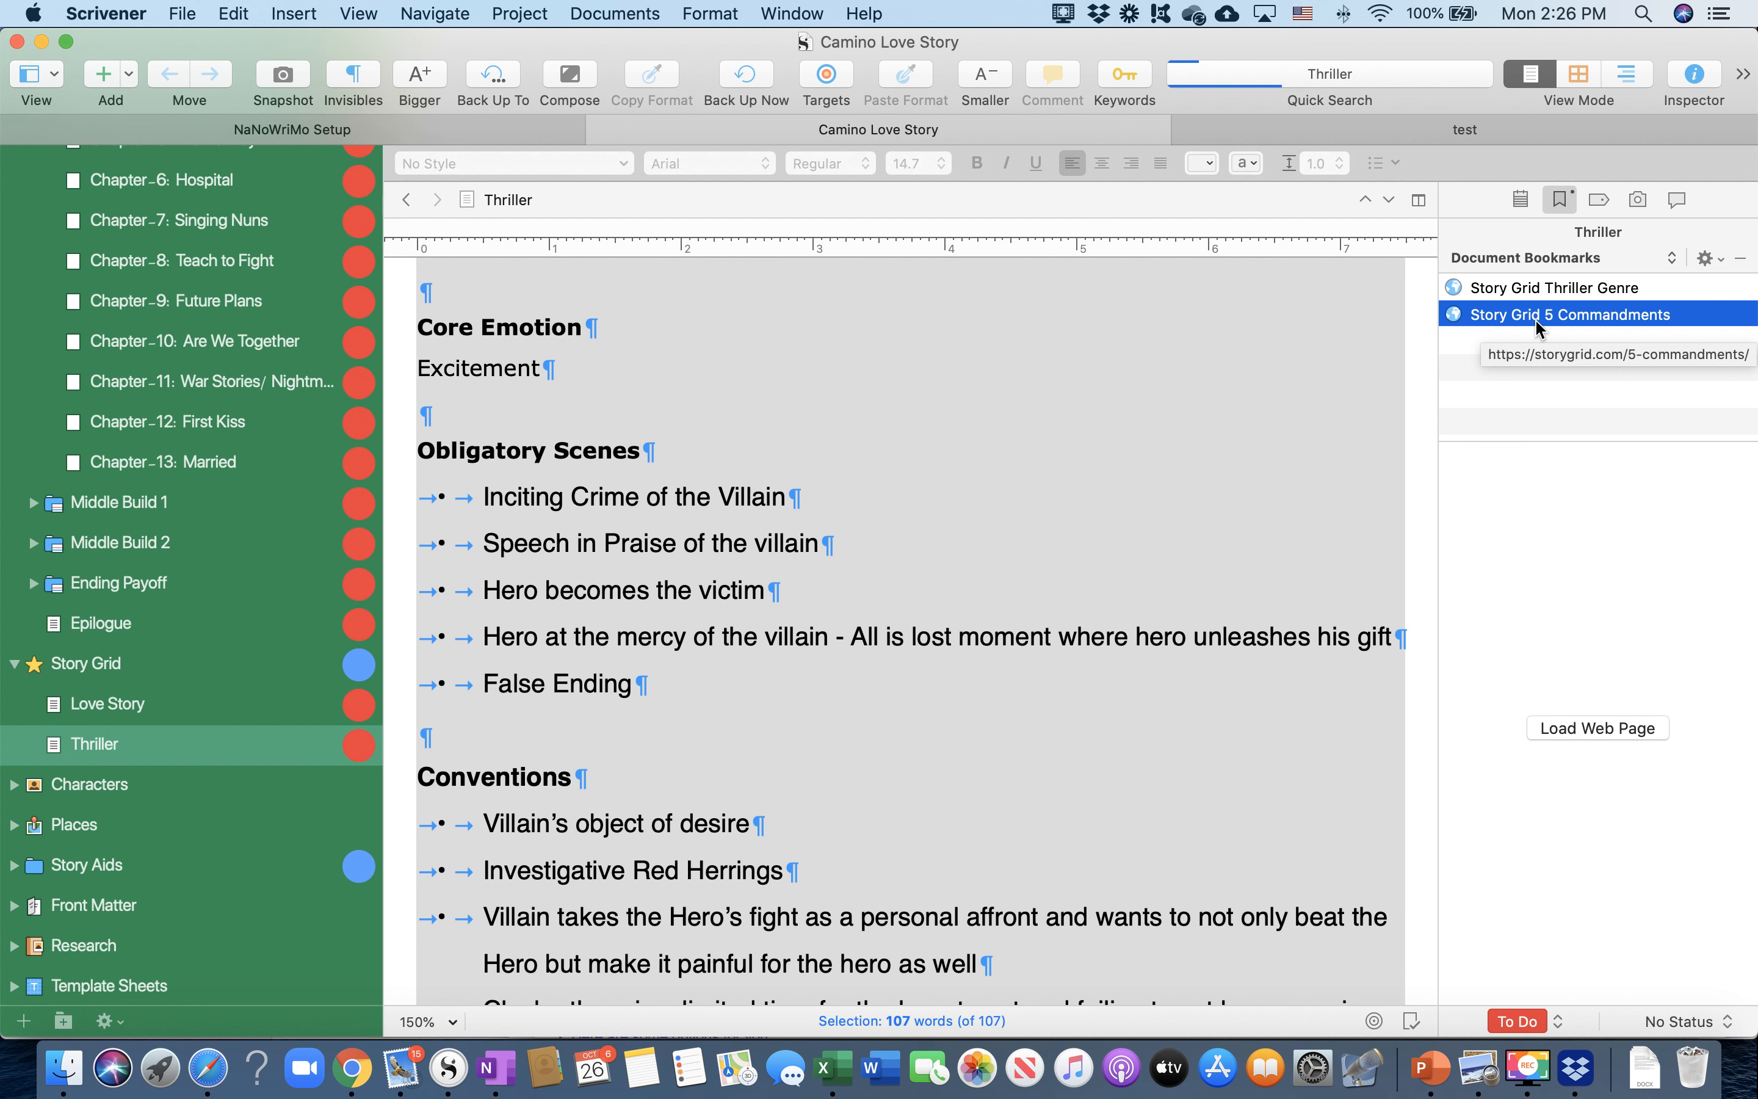
click(1536, 320)
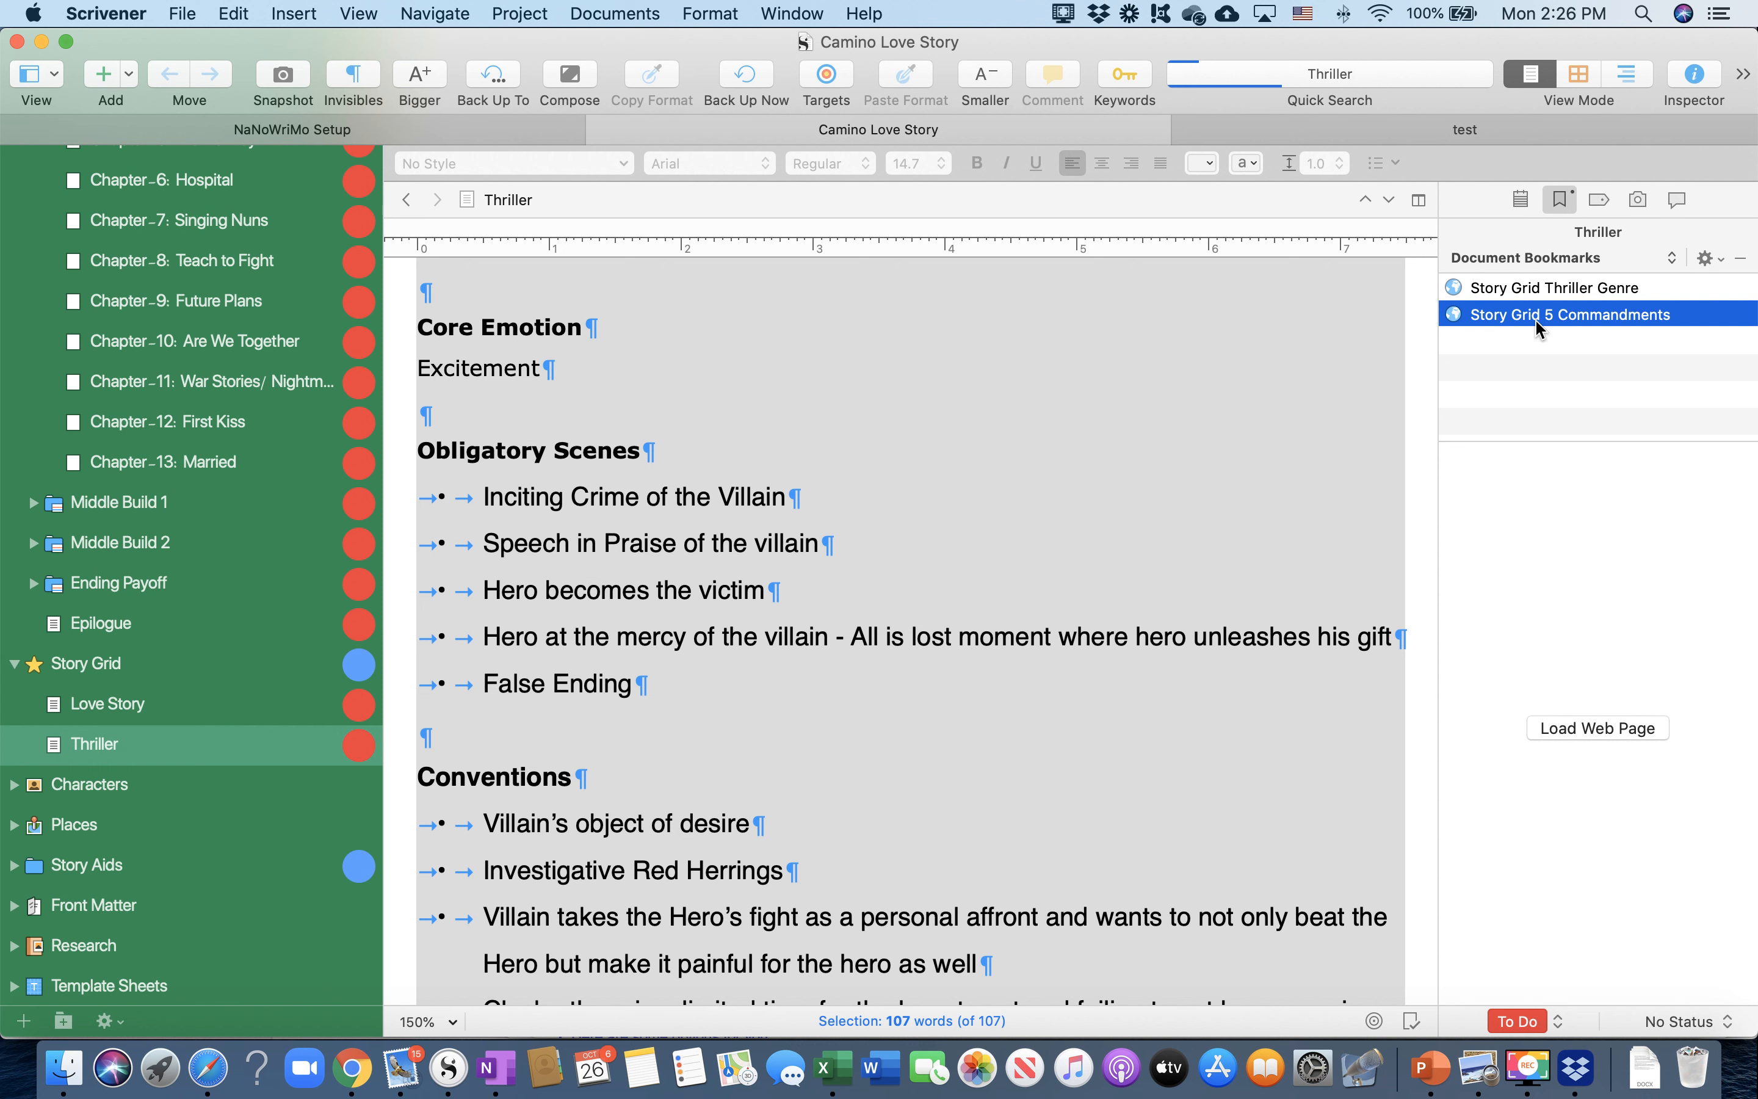
click(1595, 729)
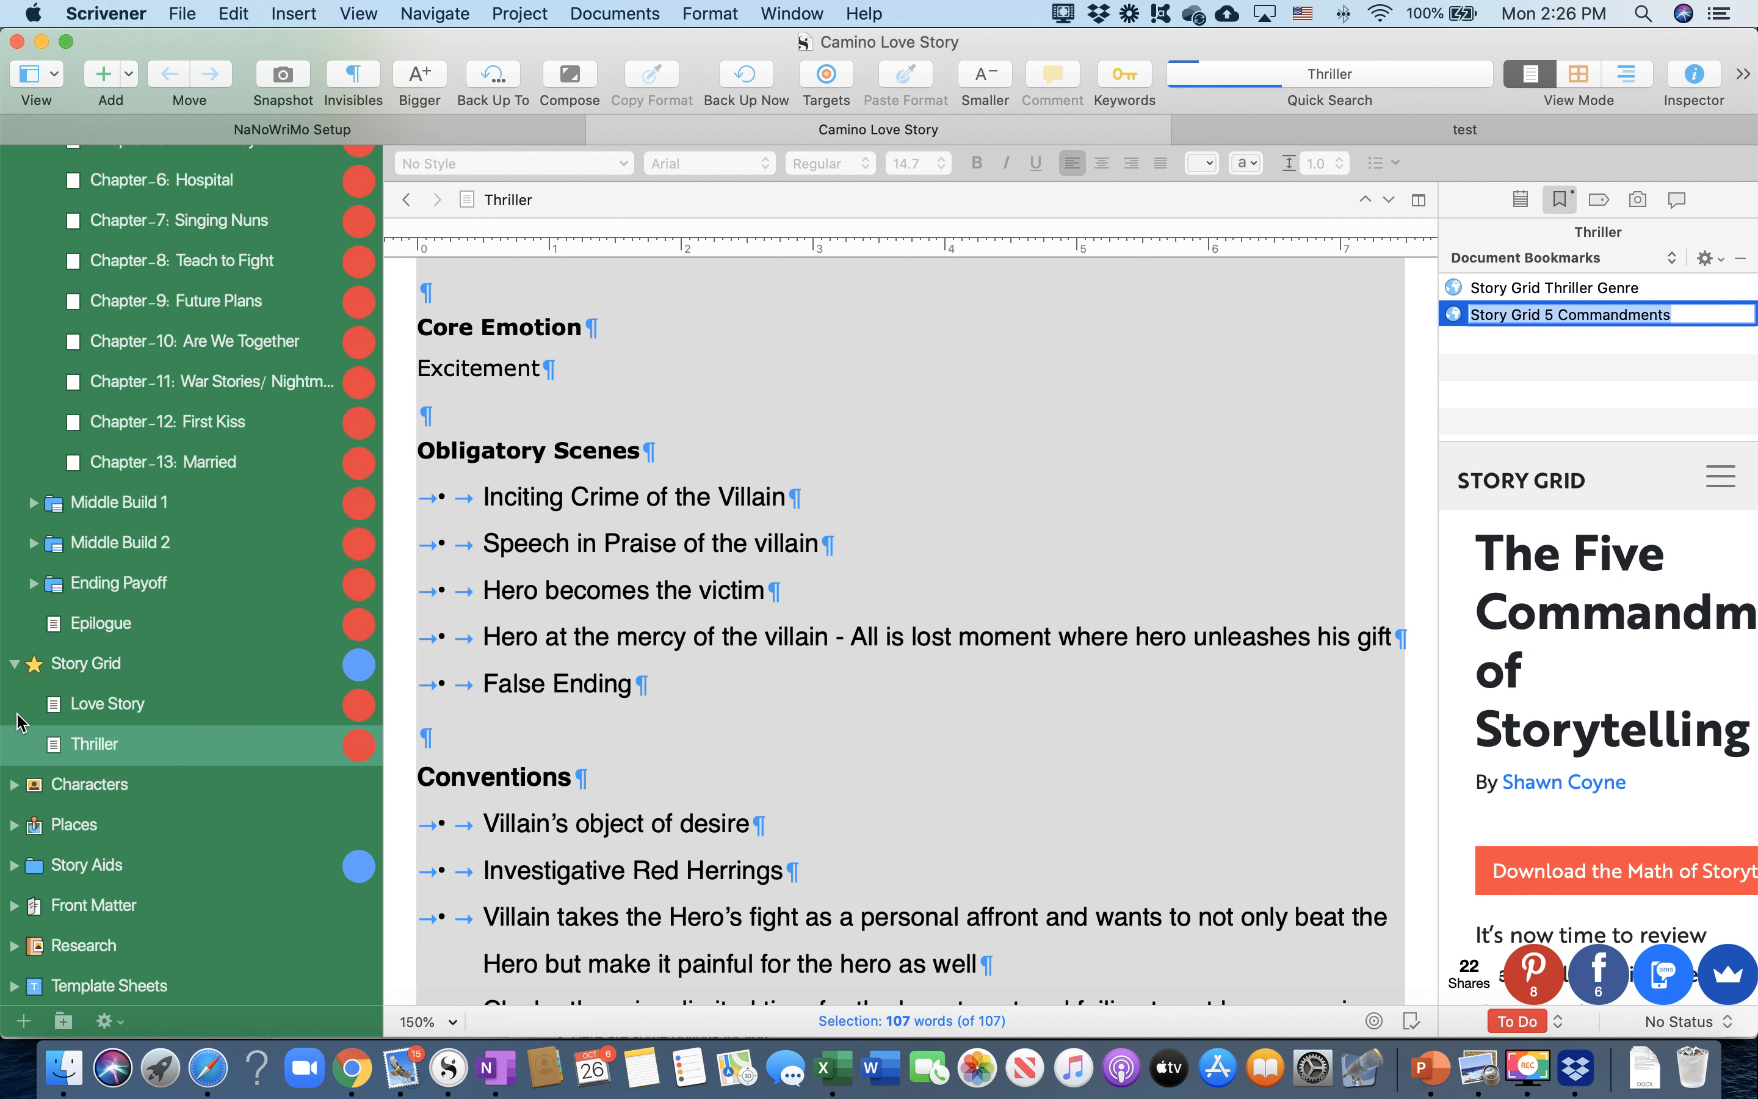
click(13, 664)
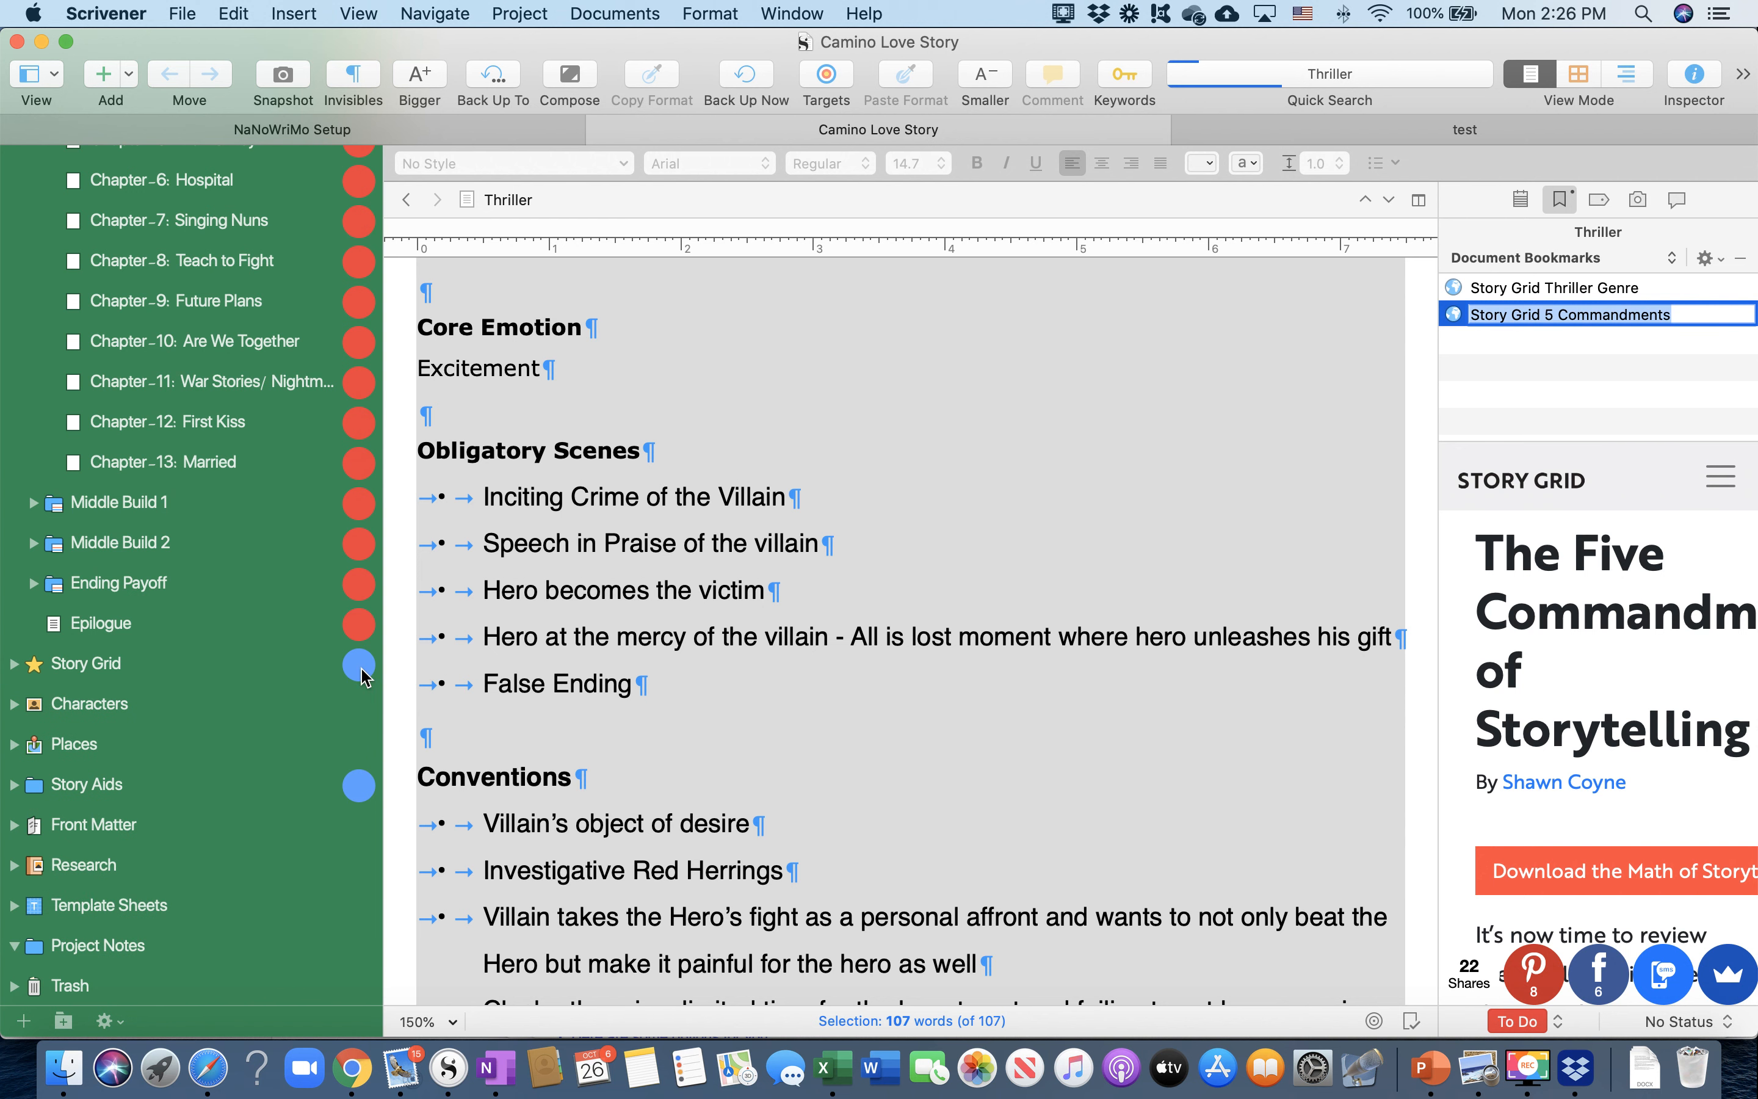
scroll(414, 597, up, 3)
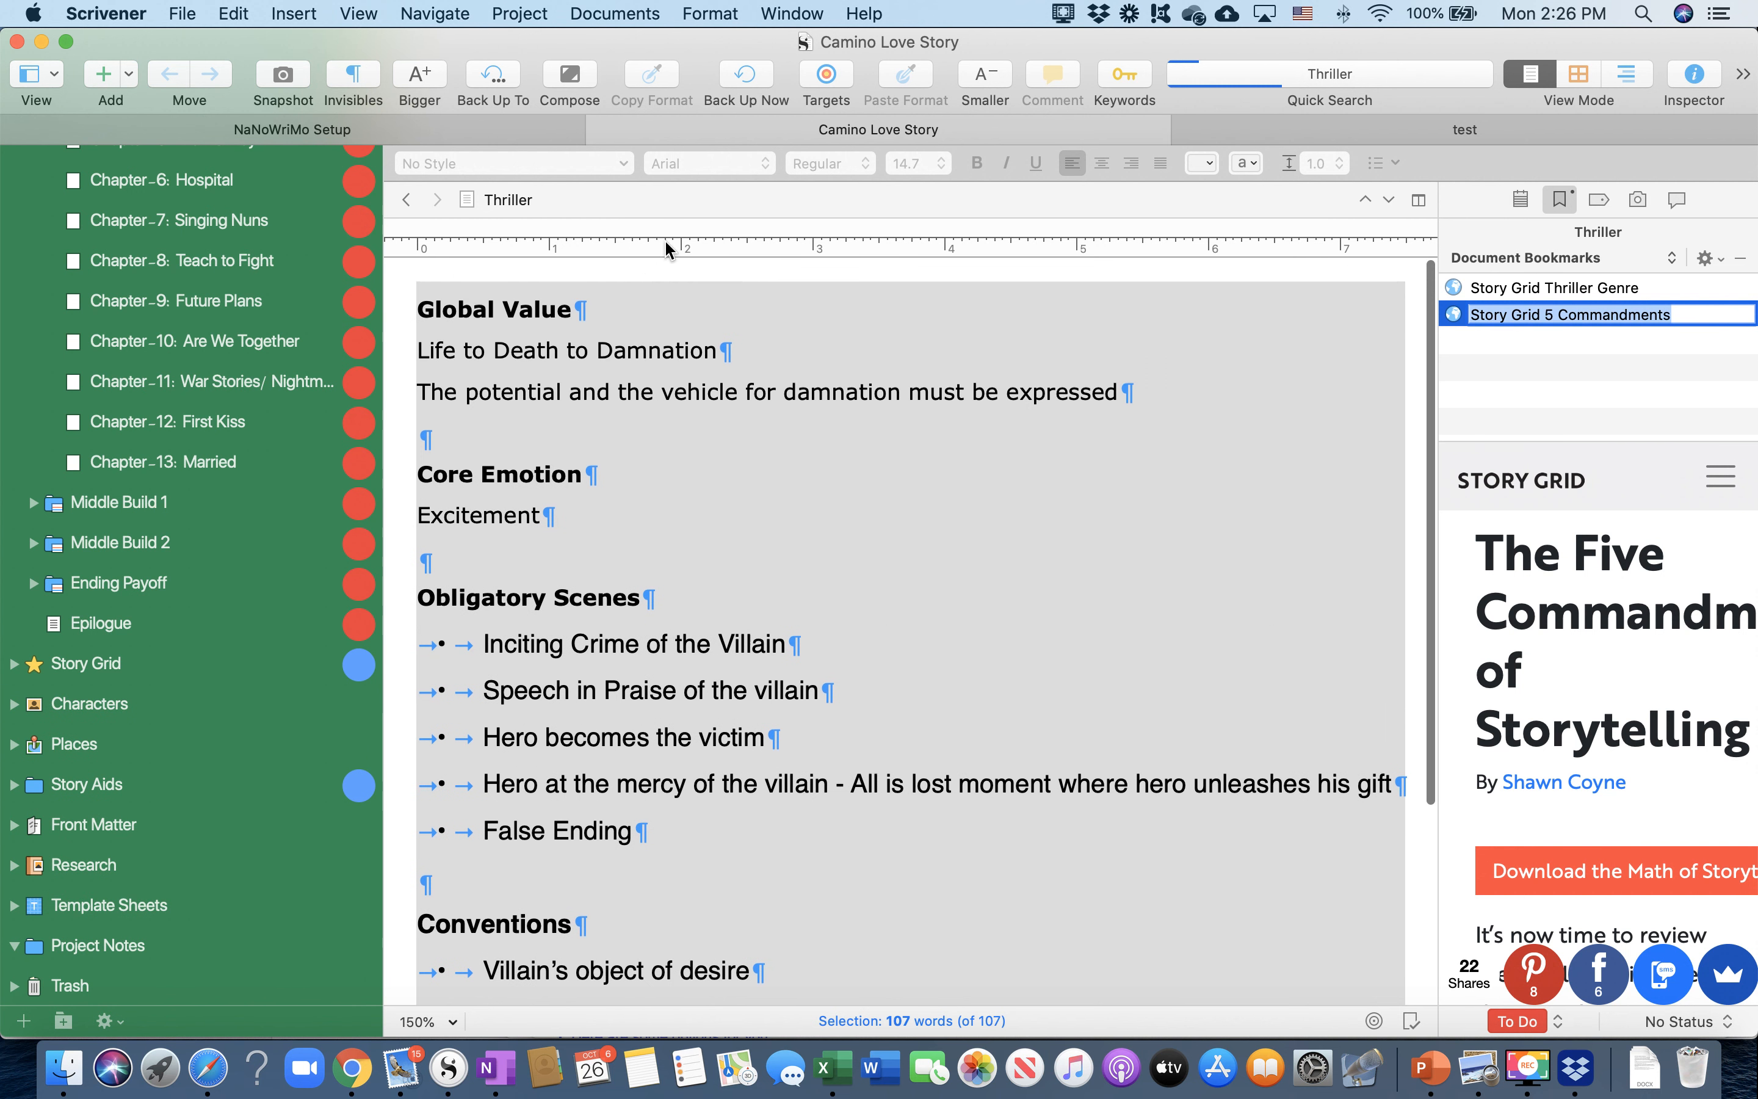
Switch to the NaNoWriMo Setup project and show the Good Luck document with its website links
click(344, 137)
click(158, 703)
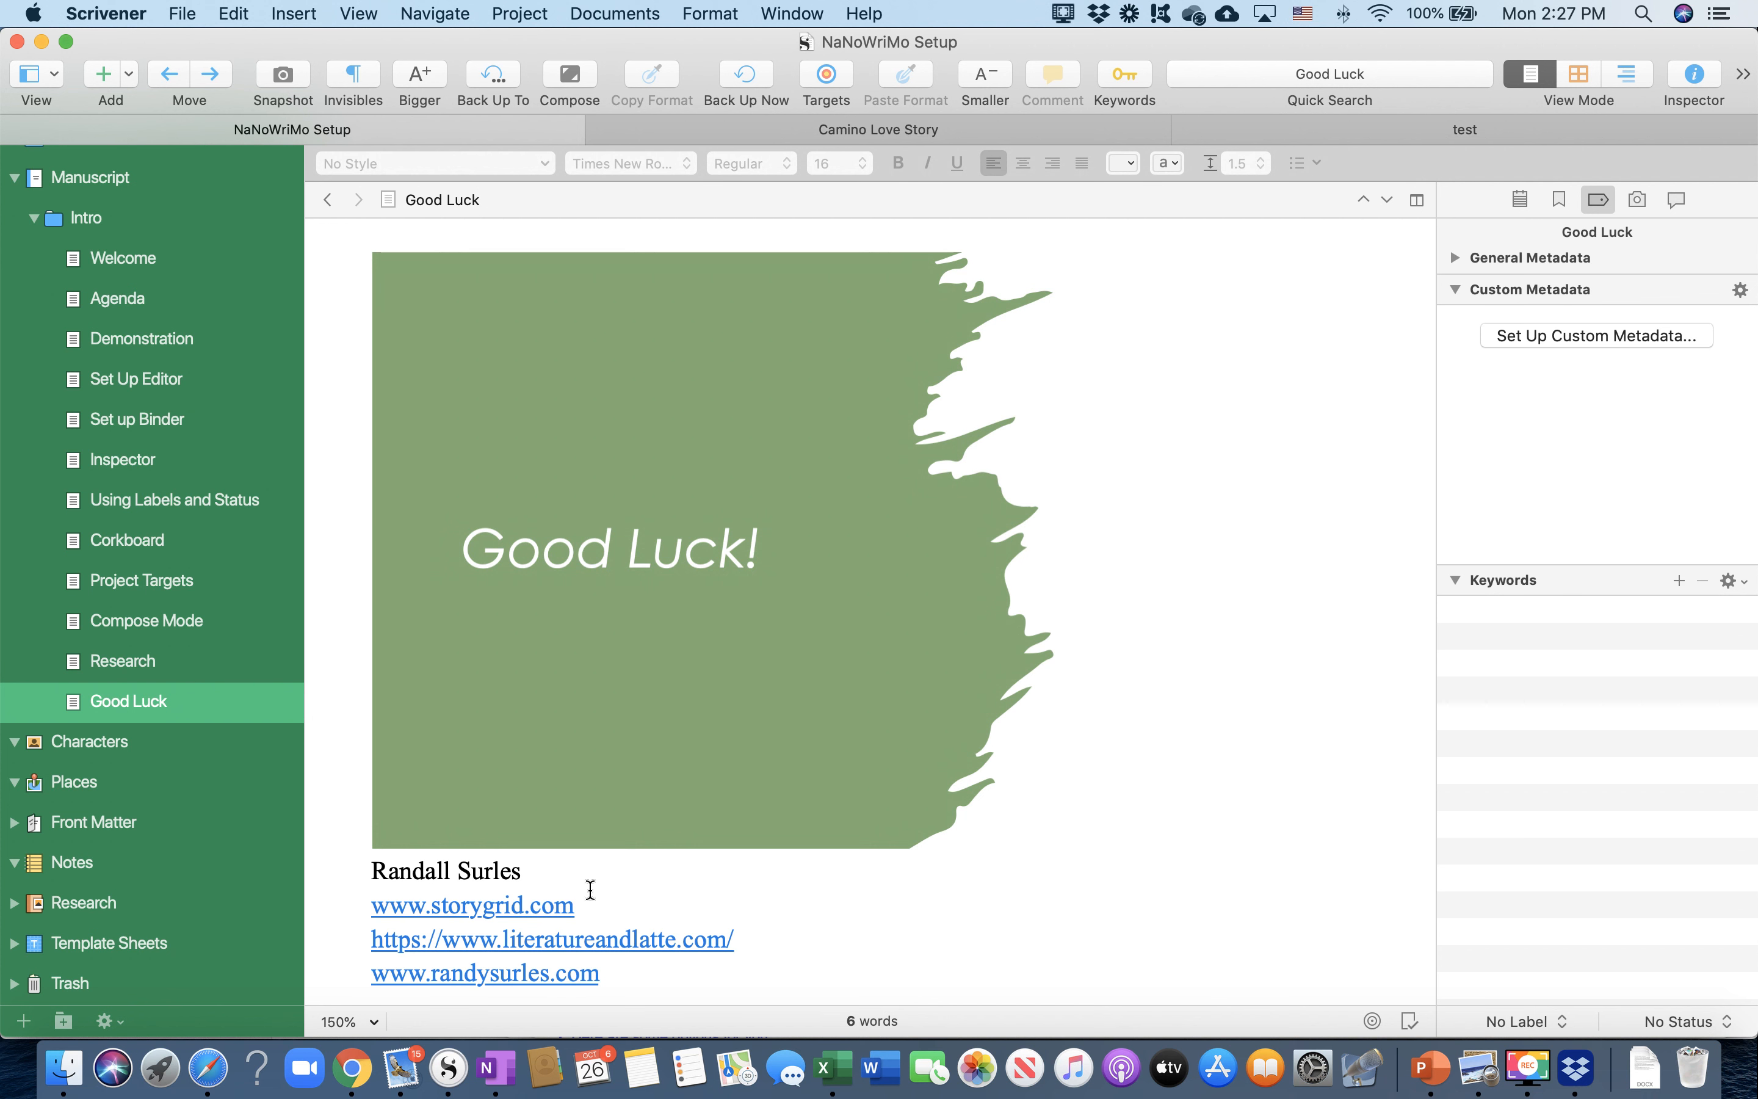
scroll(494, 935, down, 1)
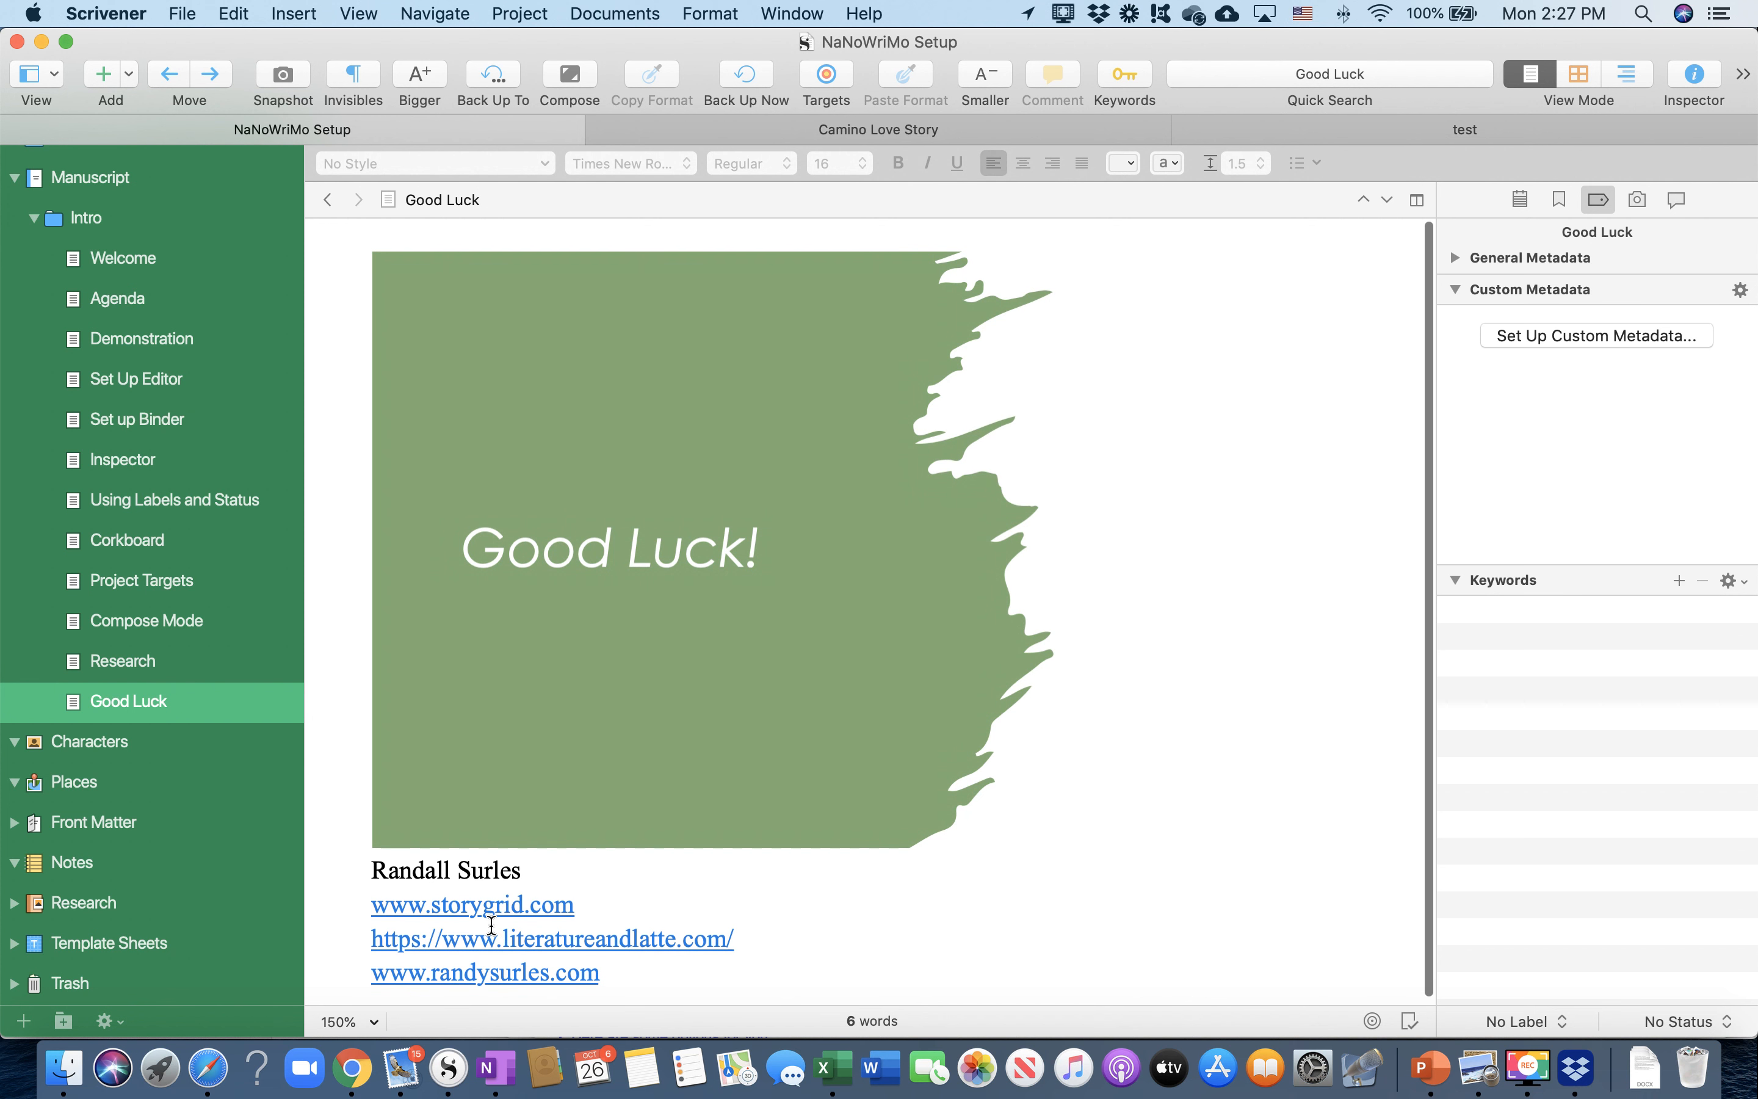